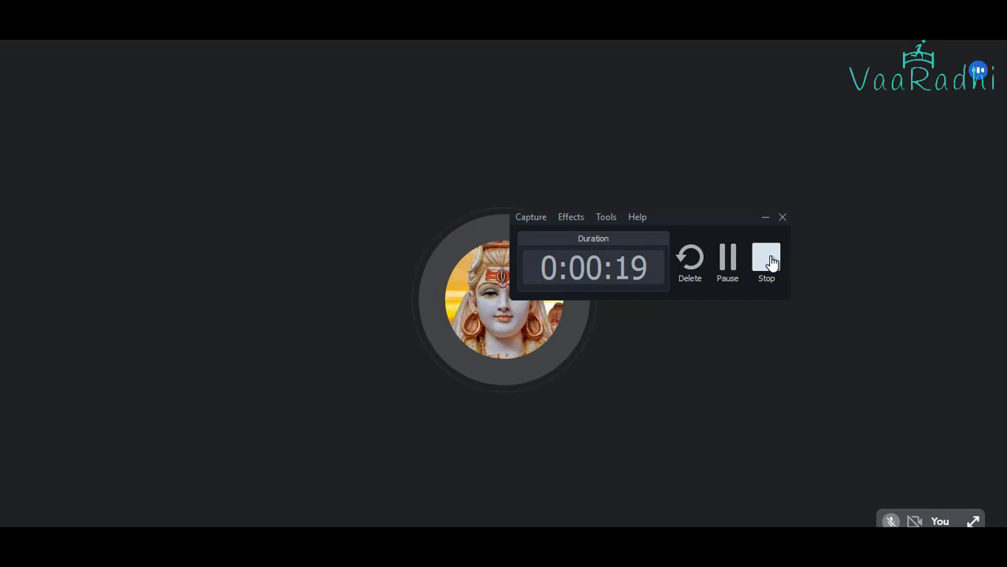
pyautogui.click(779, 255)
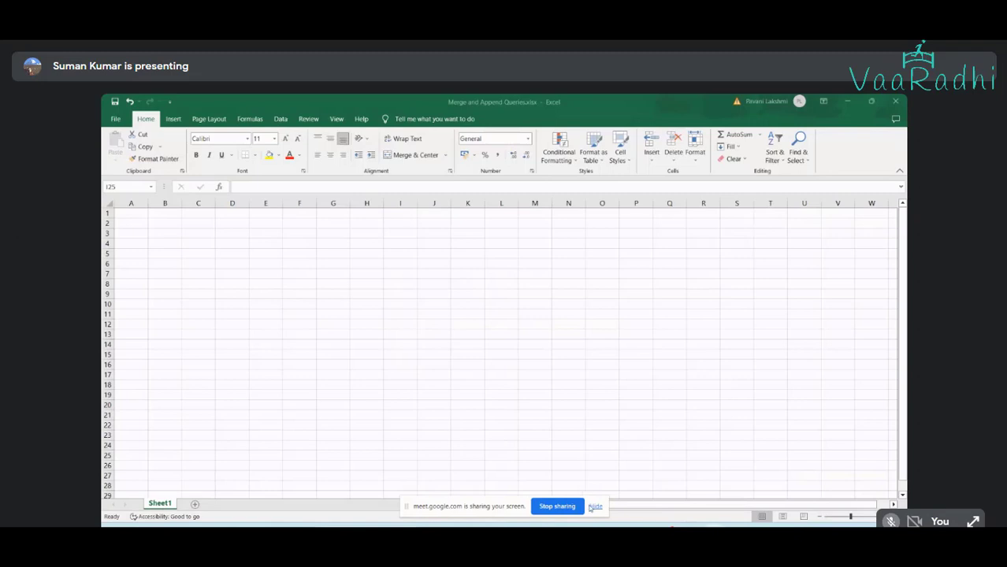
pyautogui.click(595, 508)
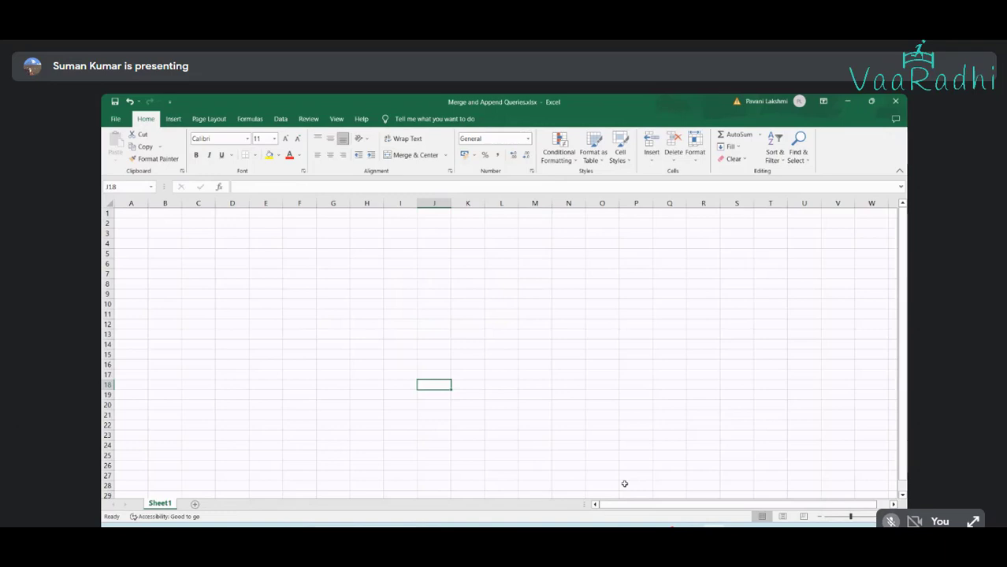
# Enter the headers EmpID, EmpName and Department in cells A3 to C3 of Sheet1
pyautogui.scroll(5, 146, 266)
pyautogui.click(158, 231)
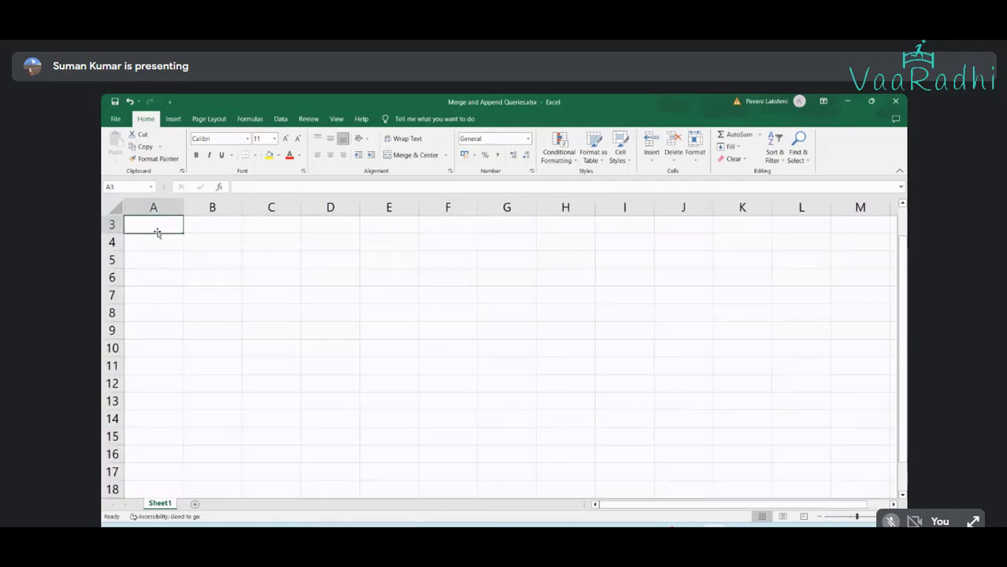
pyautogui.write('Empl')
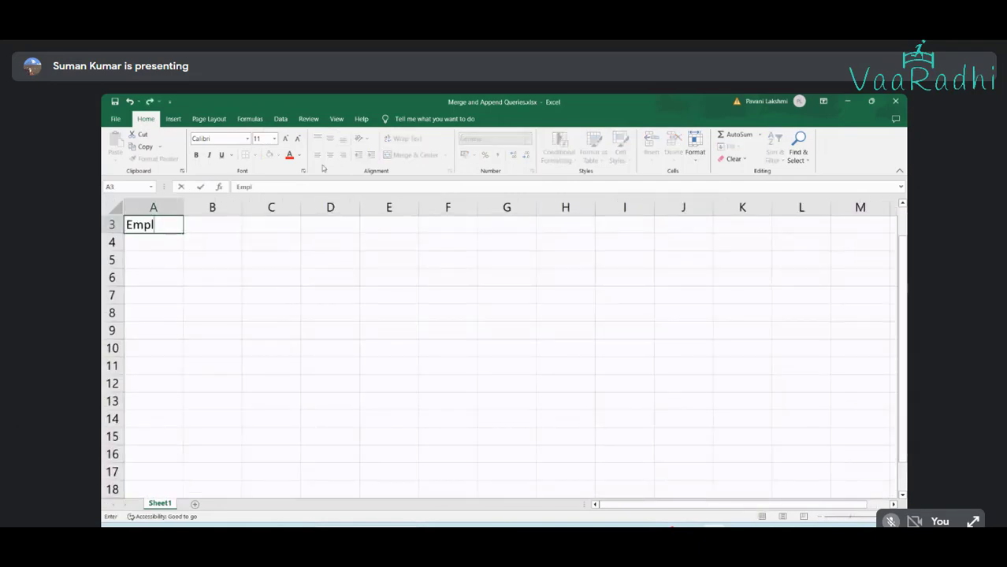
pyautogui.write('D')
pyautogui.press('Tab')
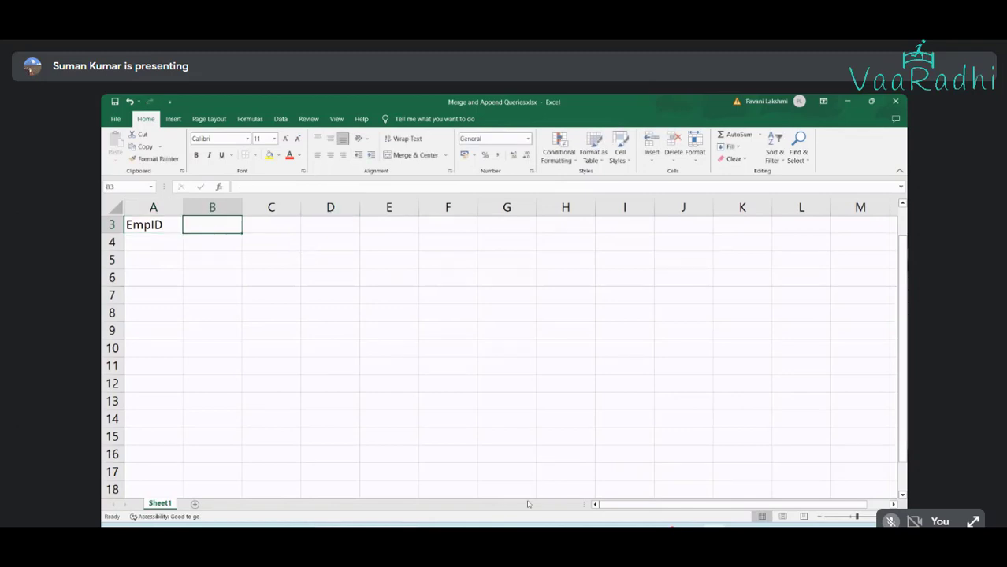
pyautogui.write('EmpName')
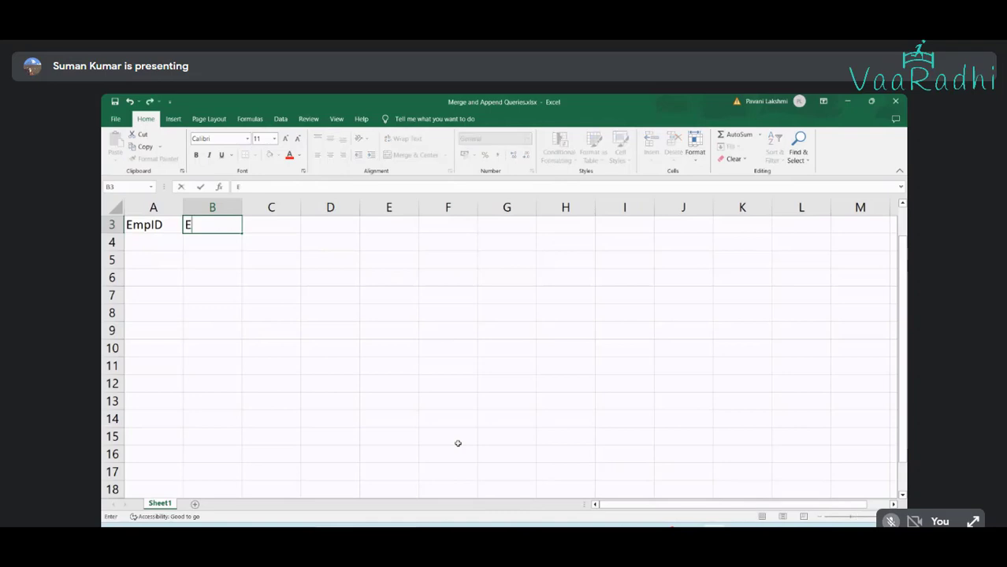
pyautogui.press('Tab')
pyautogui.write('Department')
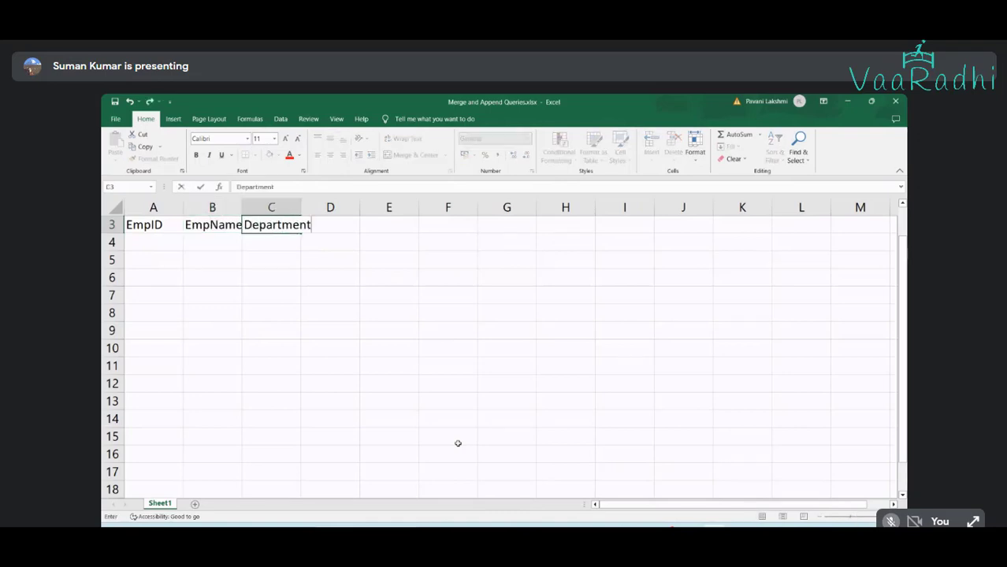
pyautogui.press('Return')
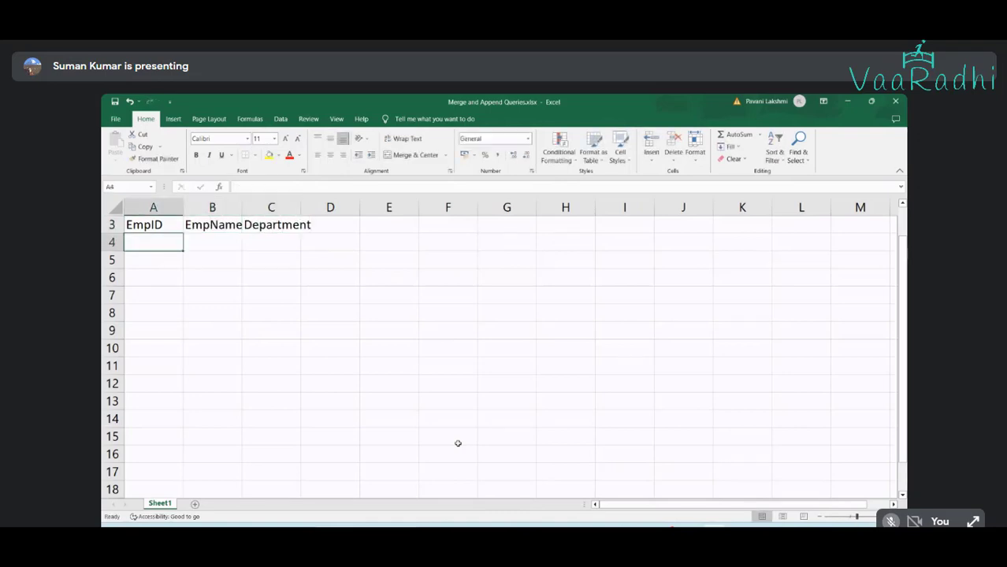
# Fit the widths of the EmpName and Department columns to their contents
pyautogui.doubleClick(242, 206)
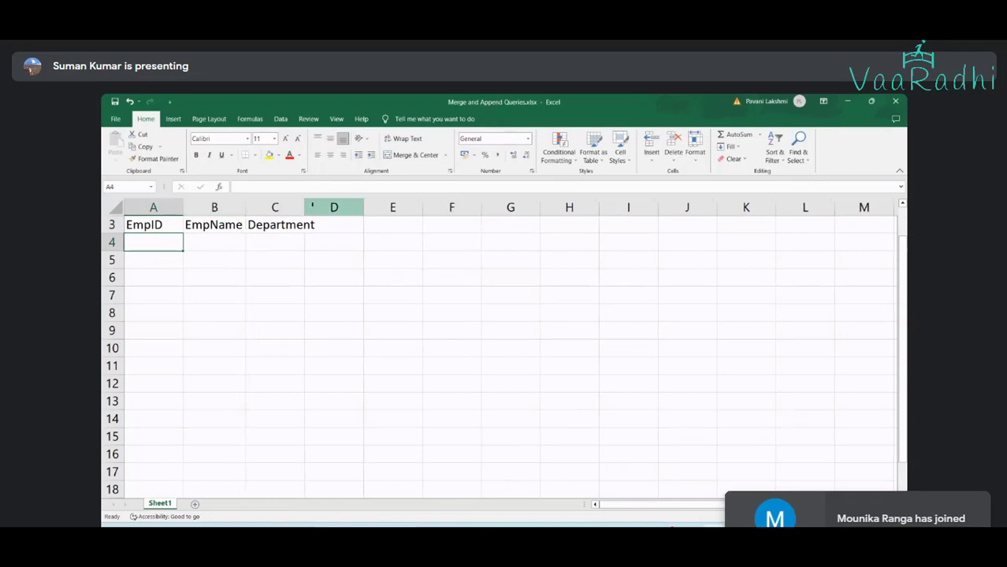
pyautogui.moveTo(304, 205); pyautogui.dragTo(304, 205)
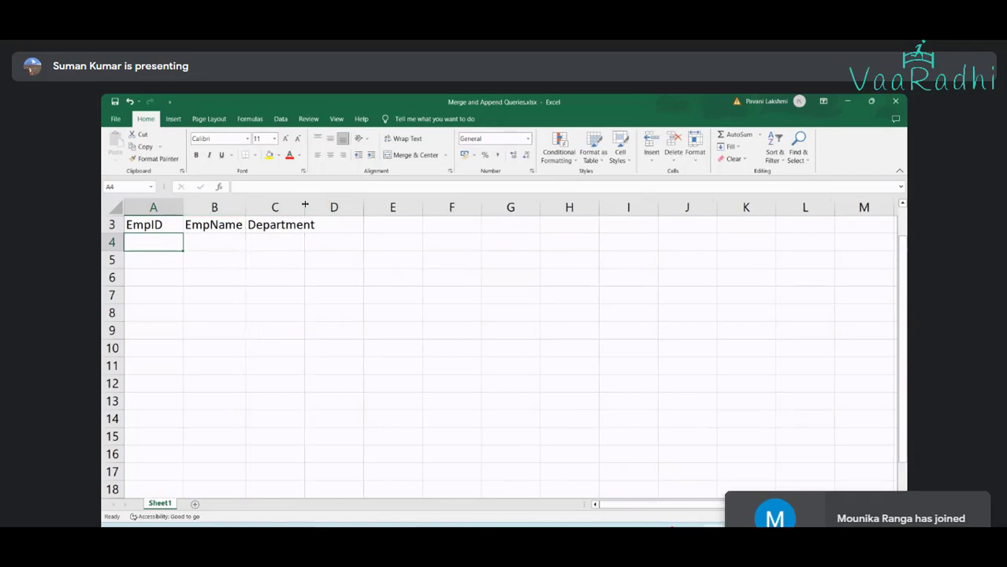
pyautogui.doubleClick(305, 205)
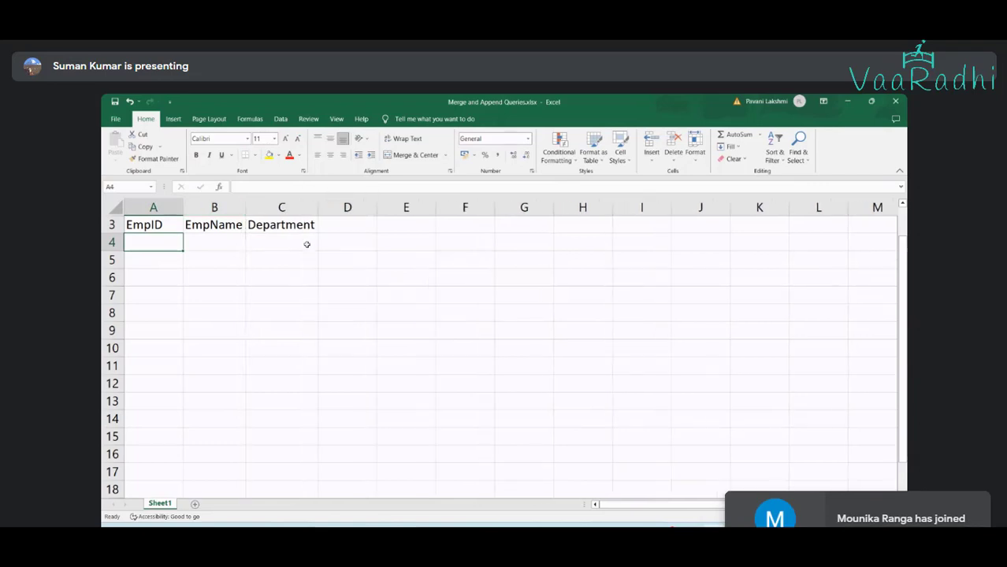
pyautogui.moveTo(481, 536)
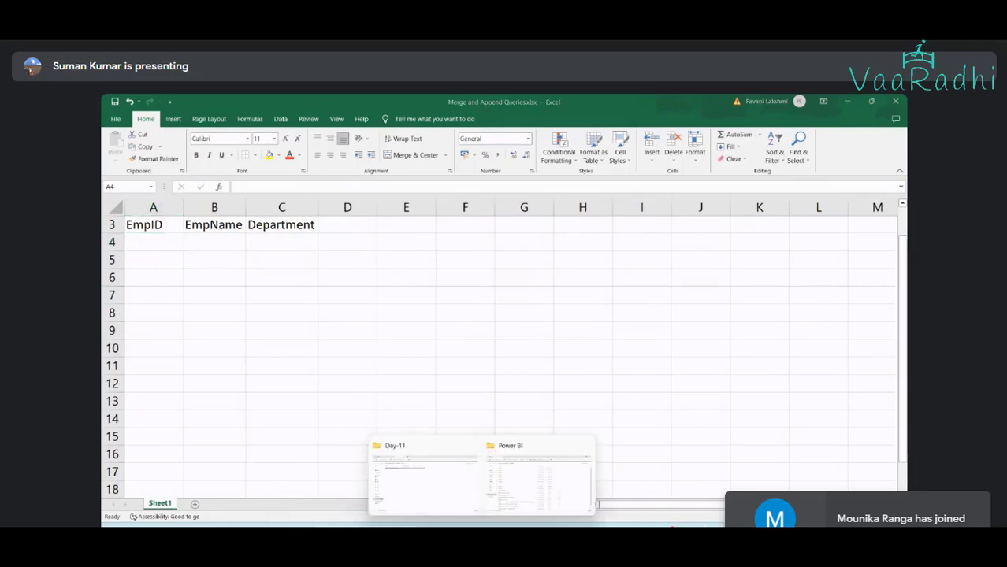
pyautogui.click(472, 503)
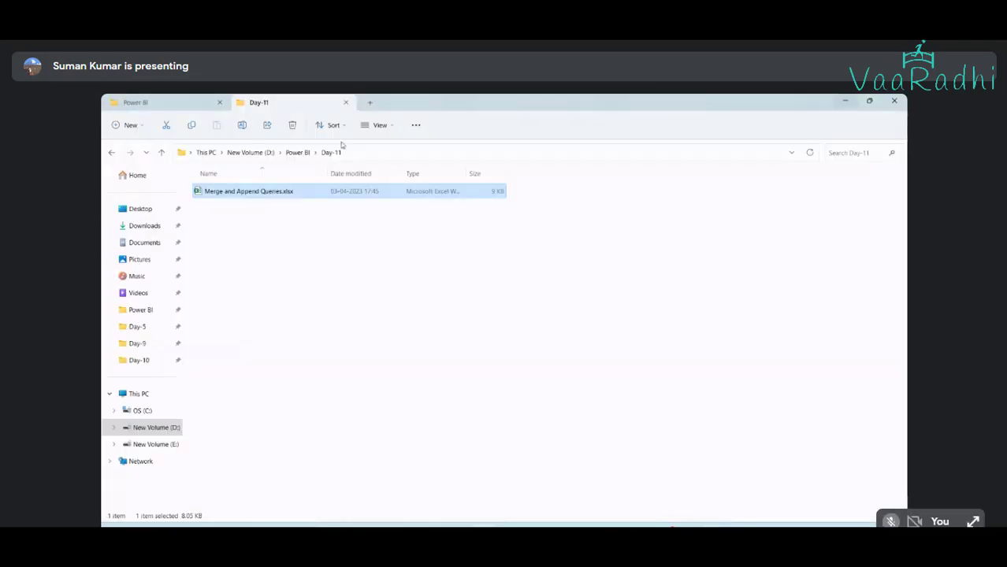
pyautogui.click(298, 152)
pyautogui.doubleClick(225, 346)
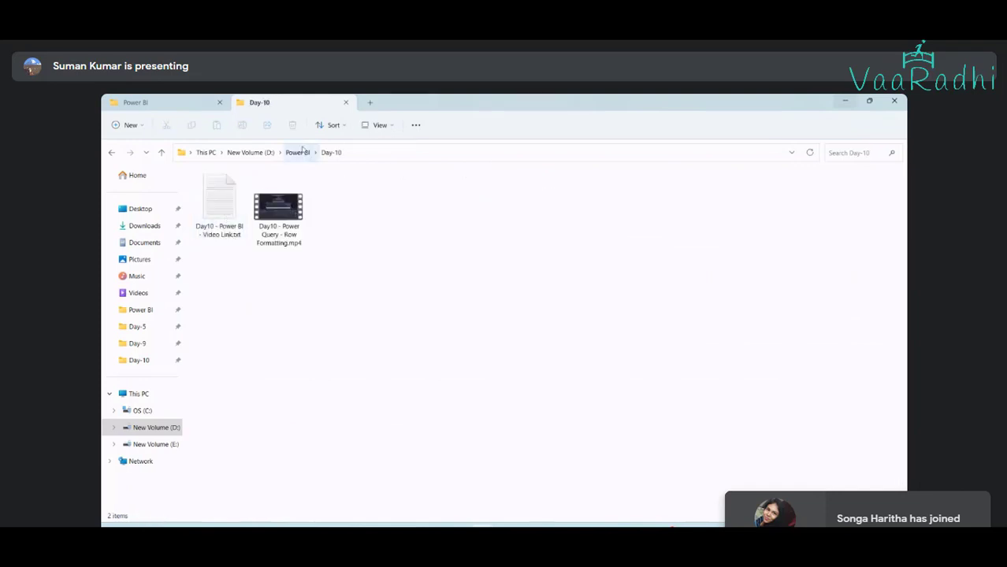
pyautogui.click(298, 153)
pyautogui.hotkey('alt', 'Tab')
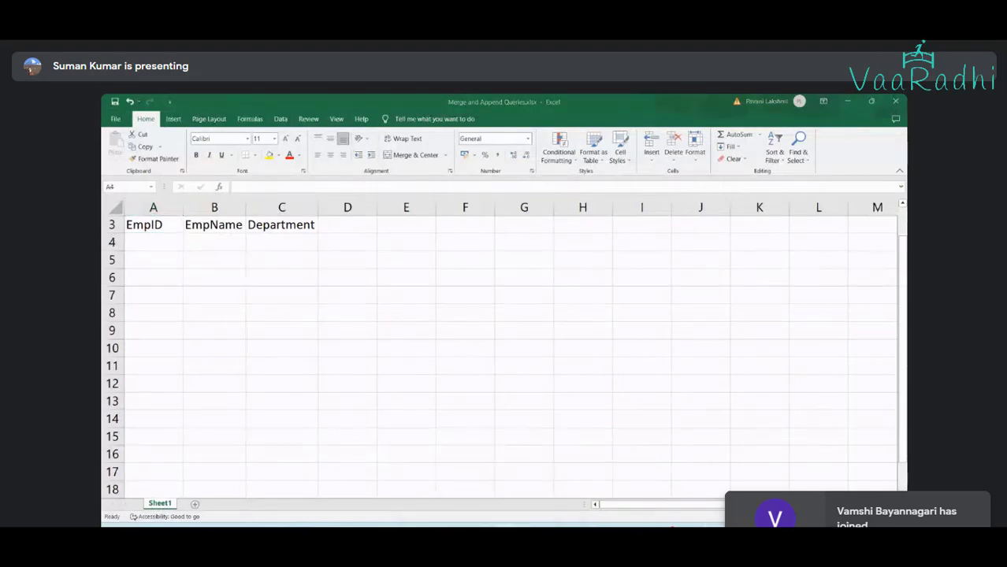
# Switch to File Explorer and open the workbook Row Formatting Data Source.xlsx from the Downloads folder
pyautogui.moveTo(482, 538)
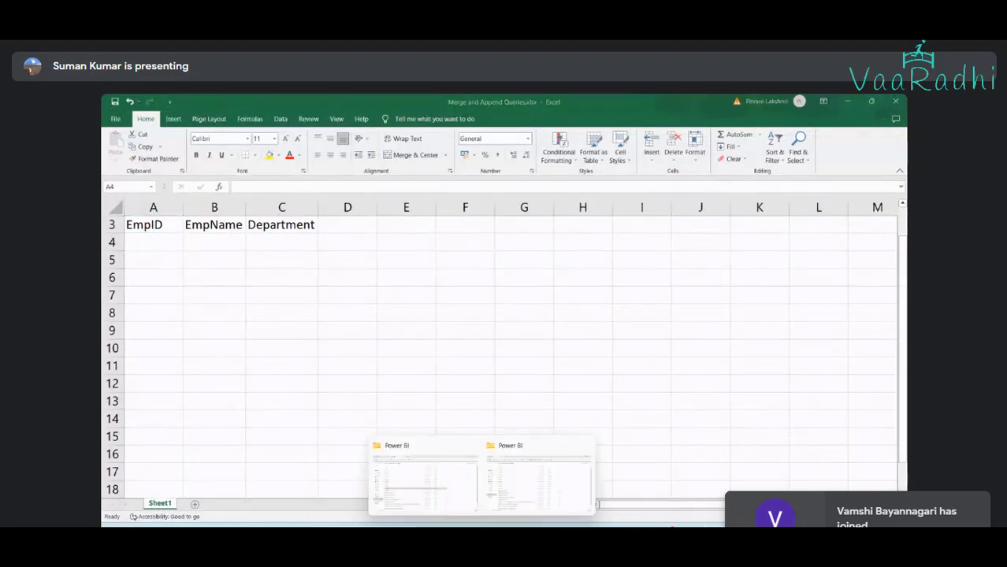
pyautogui.click(423, 477)
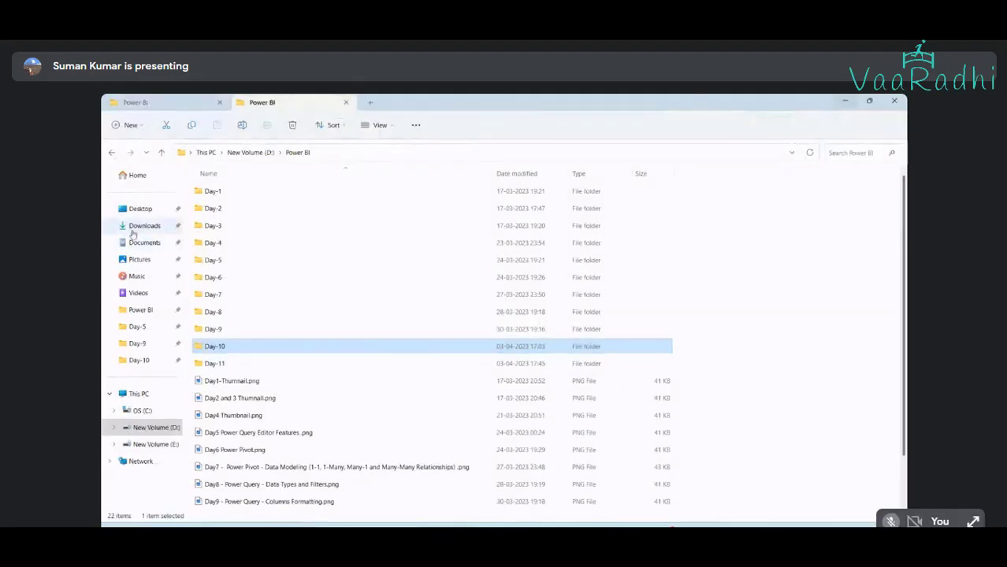
pyautogui.click(142, 226)
pyautogui.click(241, 207)
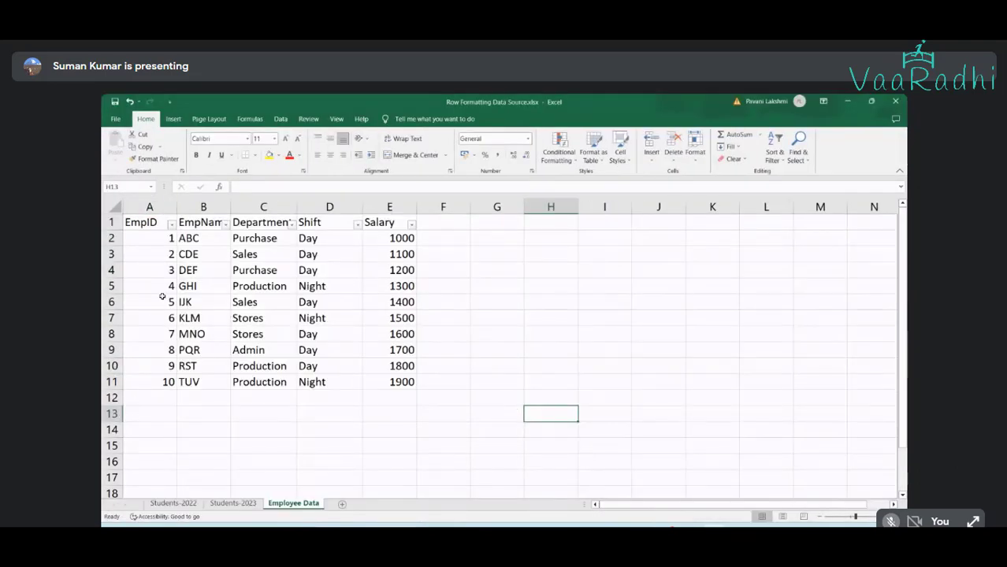
# Select the employee table A1:E11 and fit the widths of the EmpID, EmpName and Department columns to their contents
pyautogui.moveTo(153, 227); pyautogui.dragTo(395, 382)
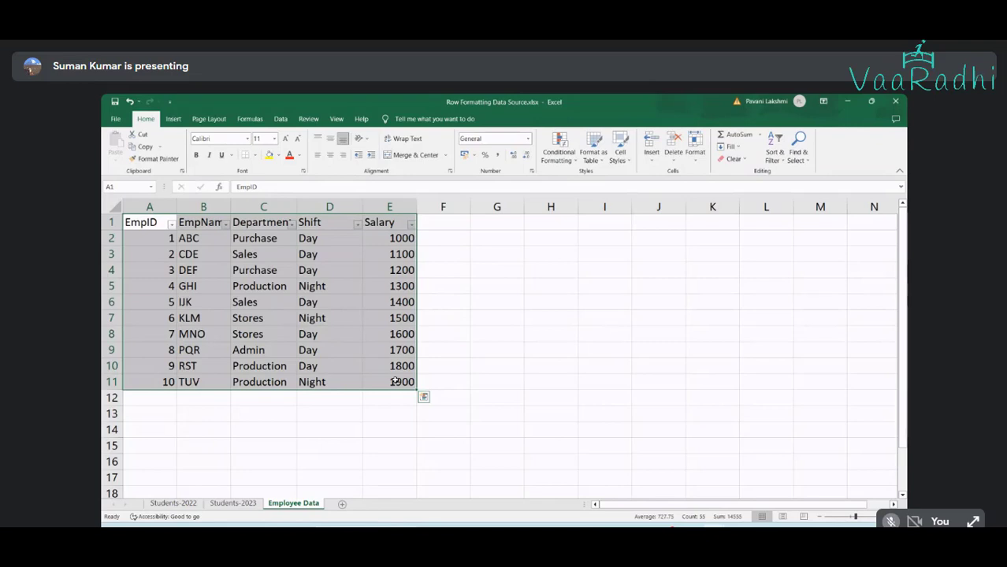
pyautogui.doubleClick(296, 205)
pyautogui.doubleClick(230, 205)
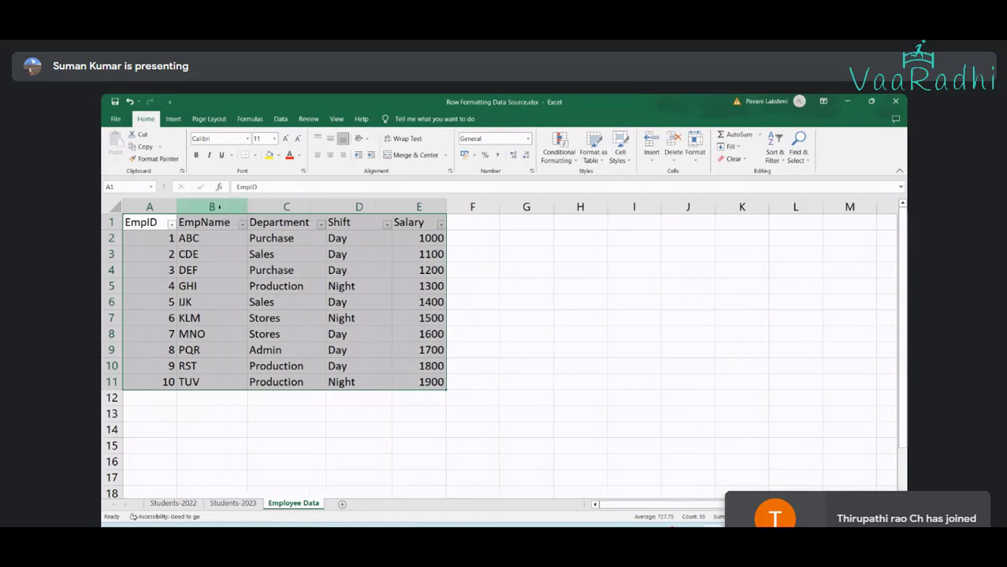
pyautogui.doubleClick(178, 206)
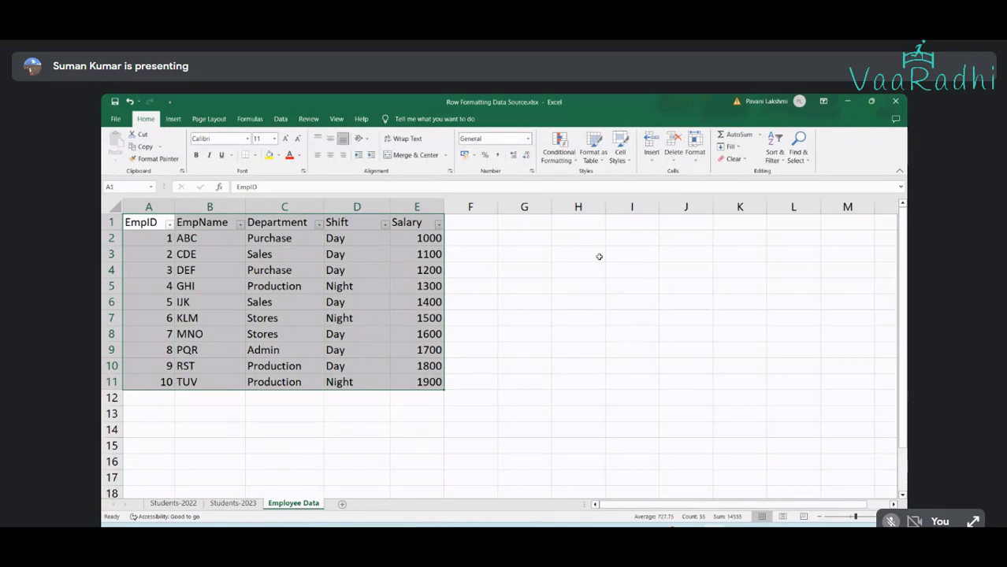
# Examine the EmpID, EmpName and Department columns of the employee table and copy the department values in C2:C11
pyautogui.click(299, 236)
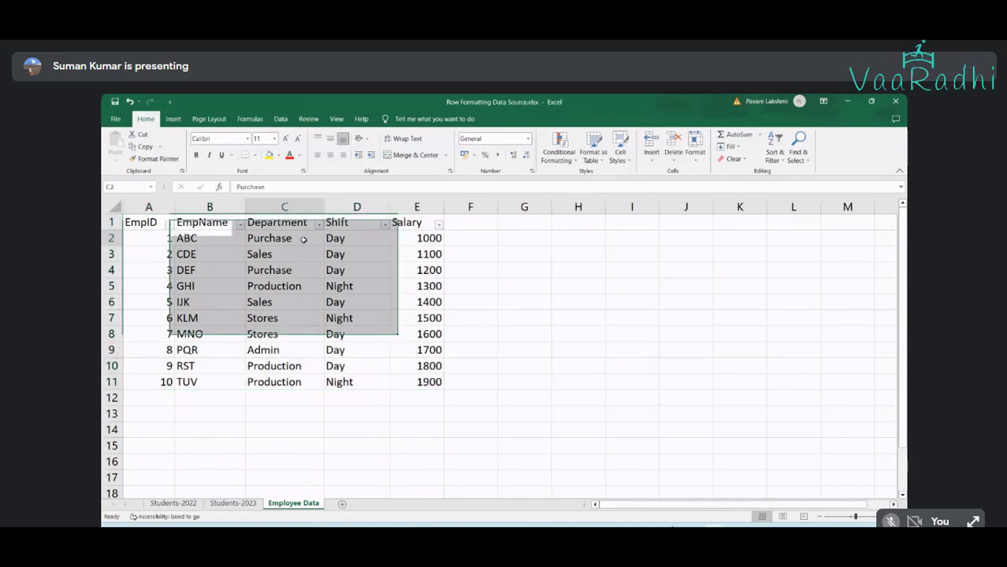
pyautogui.click(148, 206)
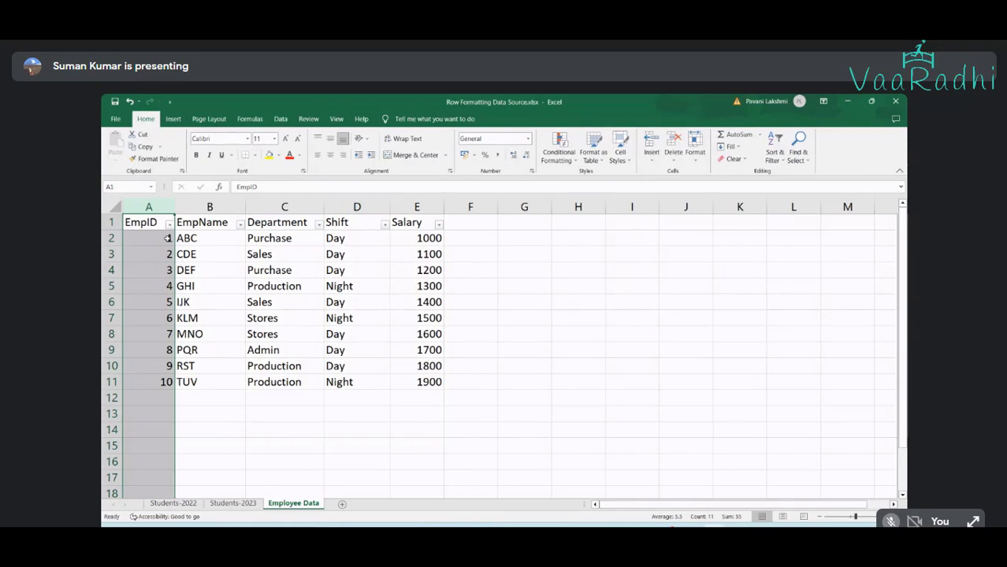
pyautogui.click(193, 206)
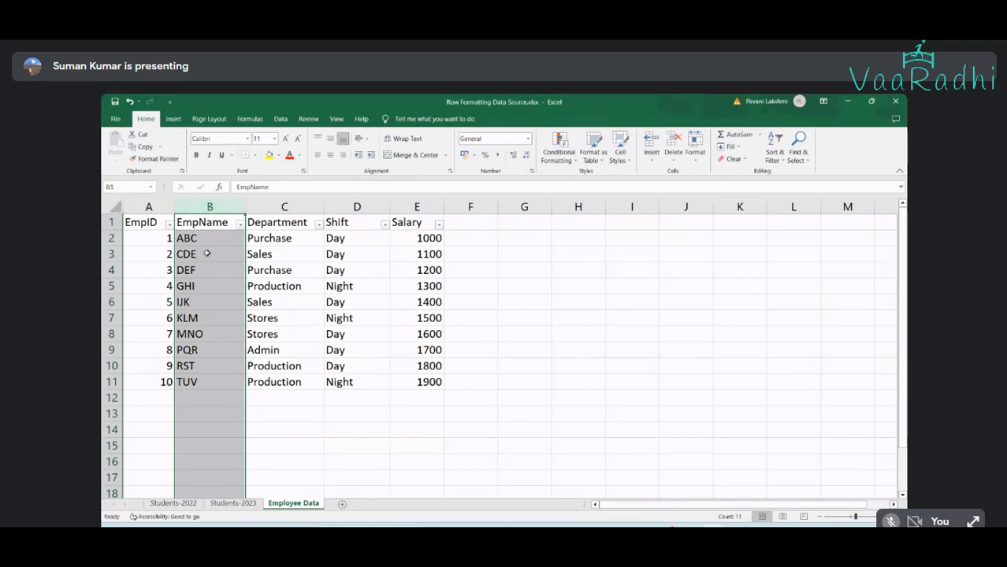
pyautogui.click(280, 208)
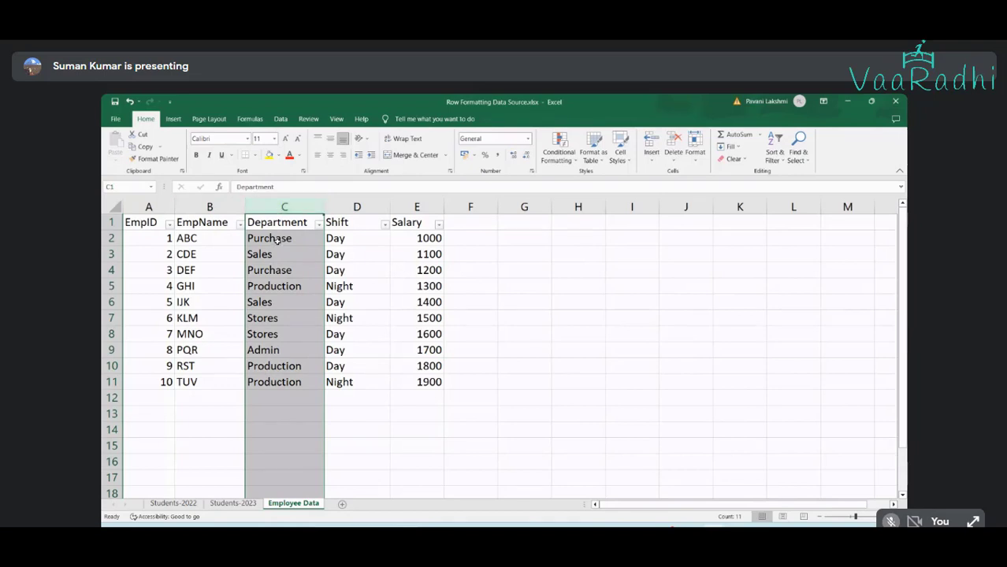
pyautogui.click(269, 240)
pyautogui.keyDown('shift'); pyautogui.click(273, 378); pyautogui.keyUp('shift')
pyautogui.hotkey('ctrl', 'c')
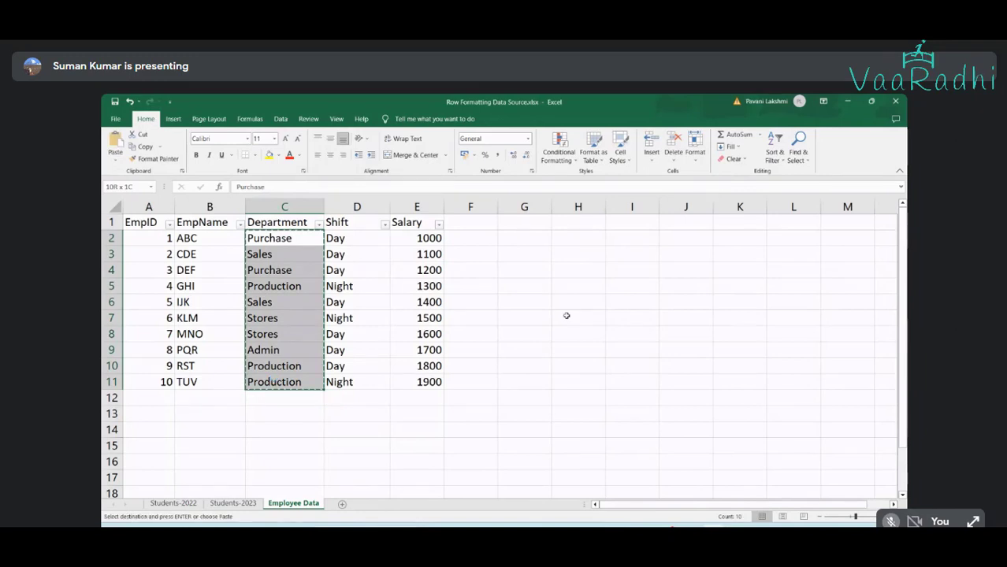
# List the distinct departments Purchase, Sales, Production, Stores and Admin in cells H4 to H8 beside the employee table
pyautogui.click(578, 262)
pyautogui.write('Purch')
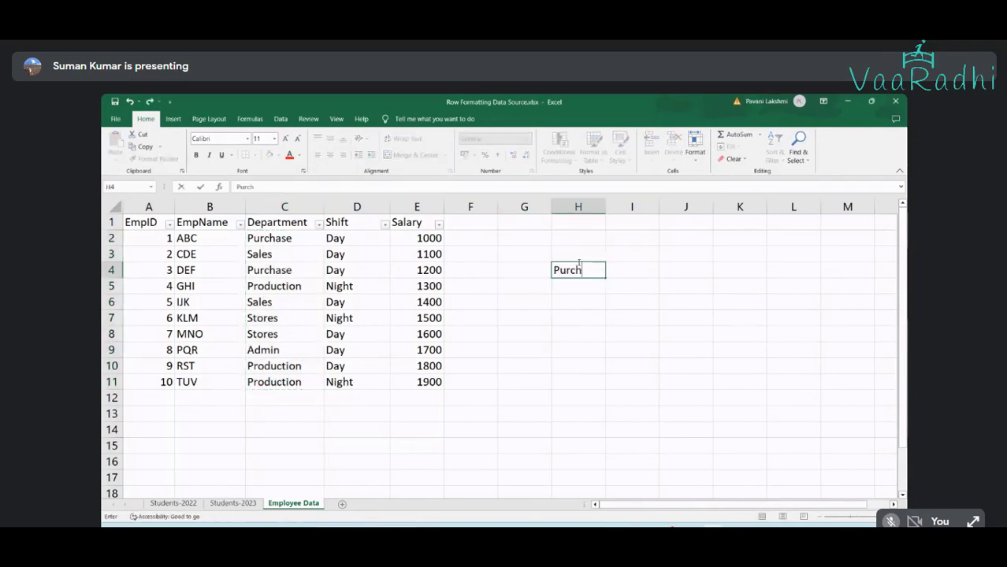
pyautogui.write('ase')
pyautogui.press('Return')
pyautogui.write('S')
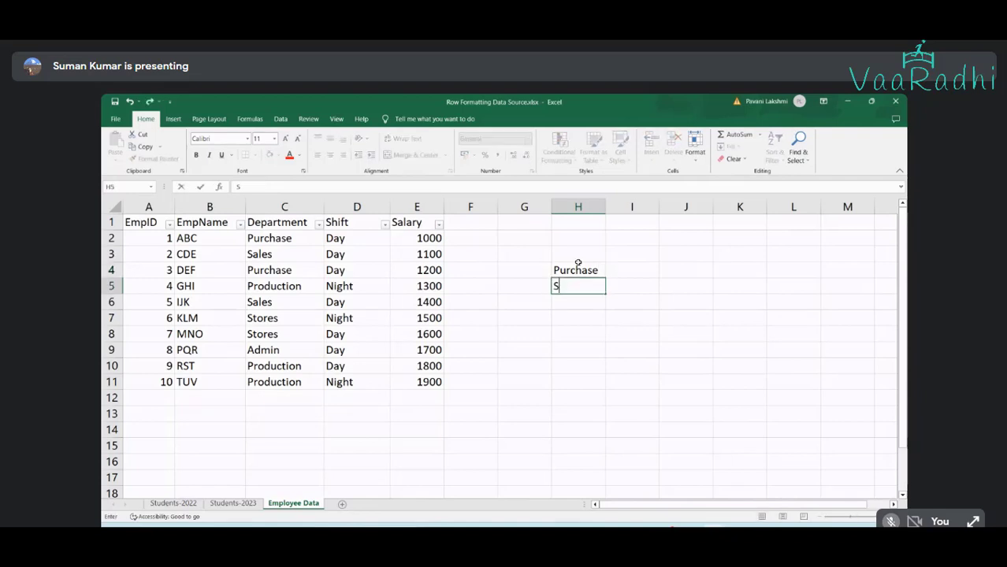
pyautogui.write('ales')
pyautogui.press('Return')
pyautogui.write('Prod')
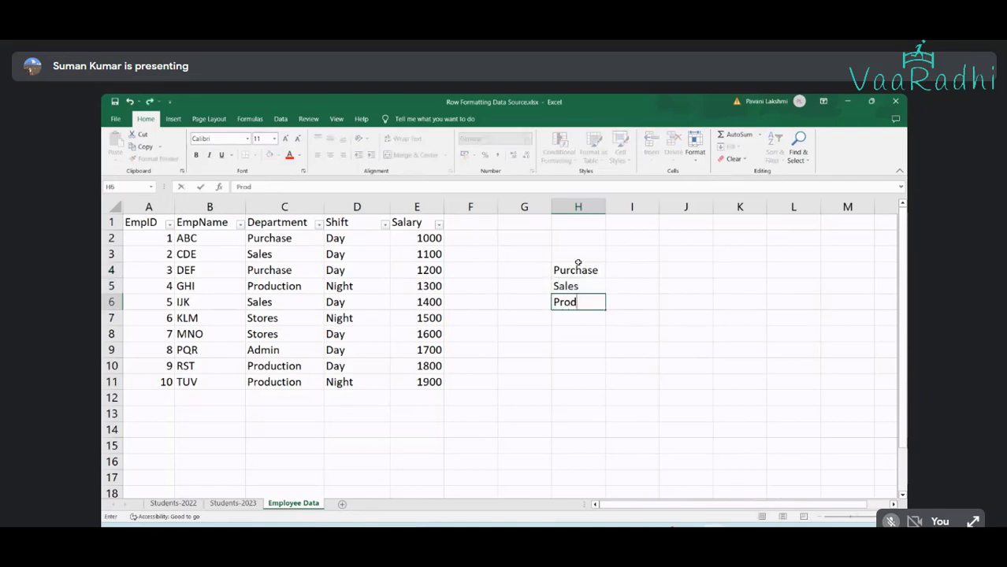
pyautogui.write('uctio')
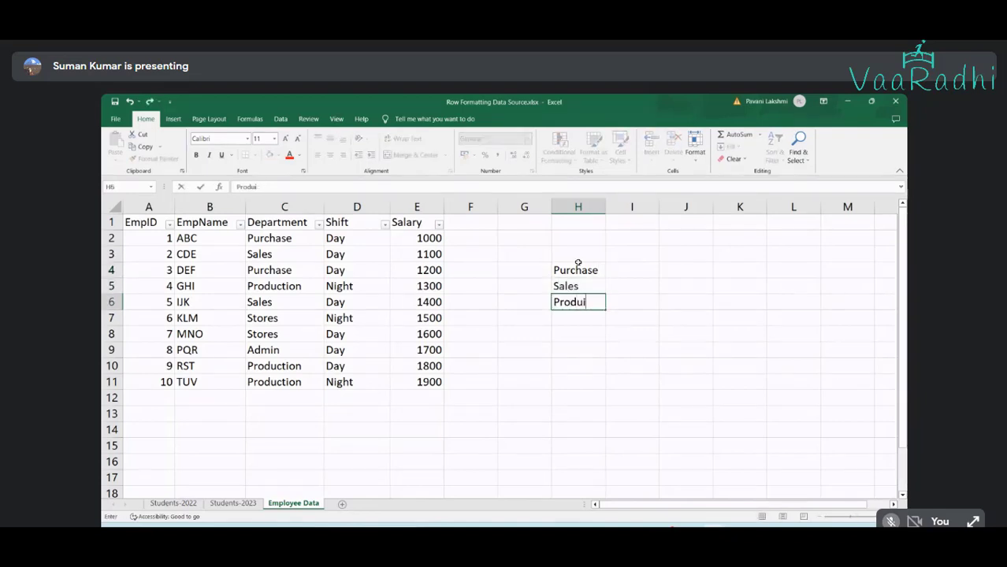
pyautogui.write('n')
pyautogui.press('Return')
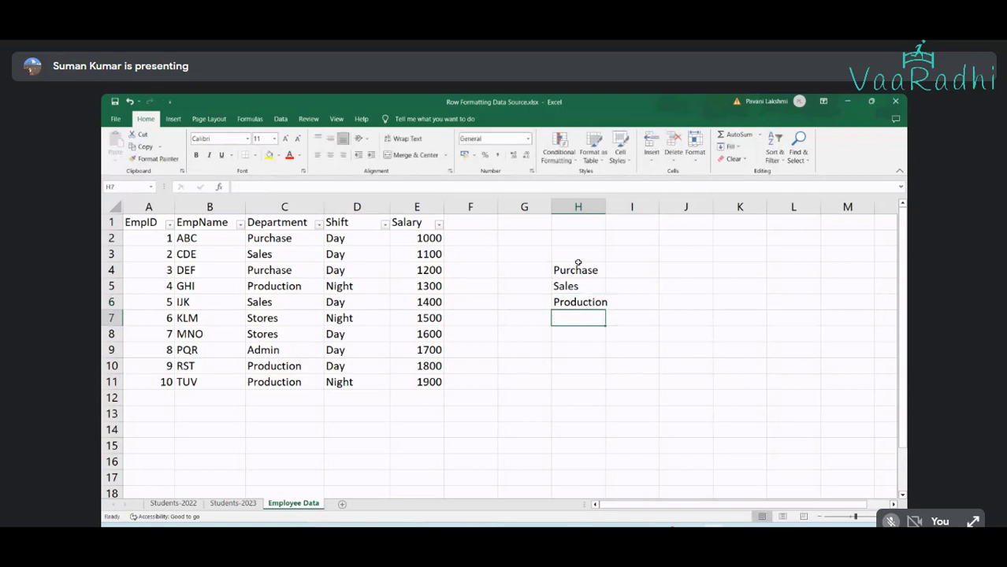
pyautogui.write('Stores')
pyautogui.press('Return')
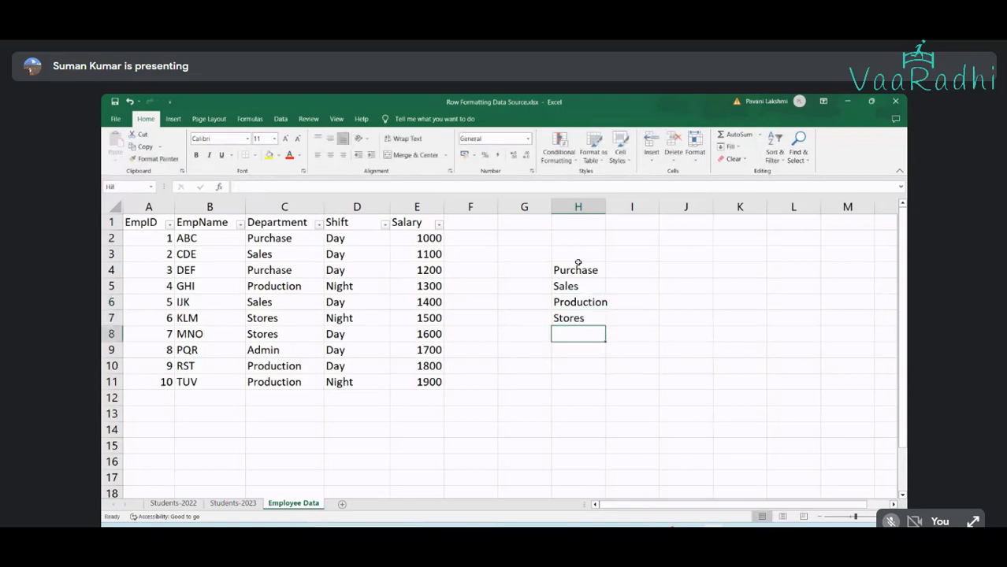
pyautogui.write('Admin')
pyautogui.press('Return')
# Compare the department list in H4:H8 with the employee table by selecting each range in turn
pyautogui.press('Up')
pyautogui.hotkey('shift', 'Up')
pyautogui.hotkey('shift', 'Up')
pyautogui.hotkey('shift', 'Up')
pyautogui.hotkey('shift', 'Up')
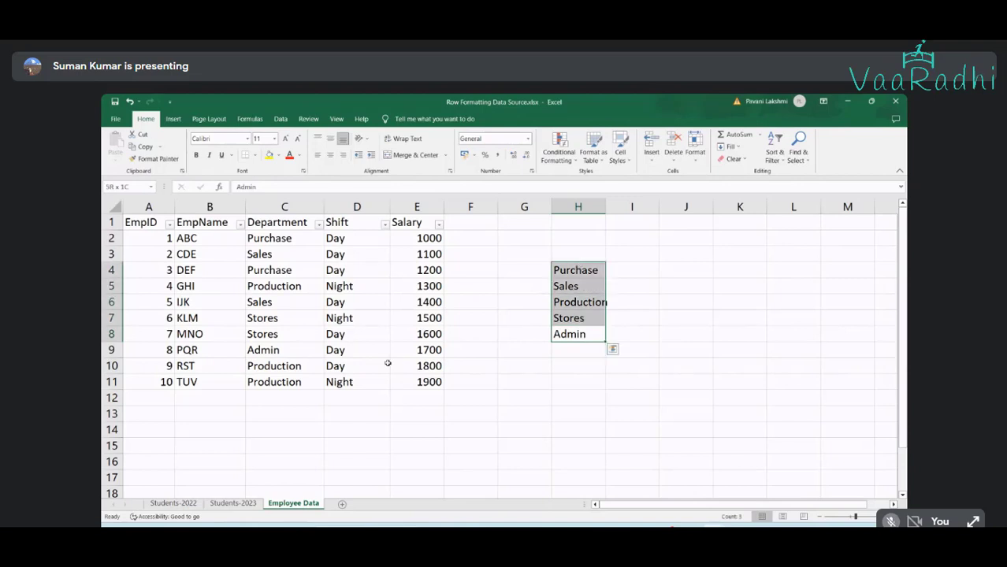
pyautogui.click(408, 379)
pyautogui.hotkey('ctrl', 'a')
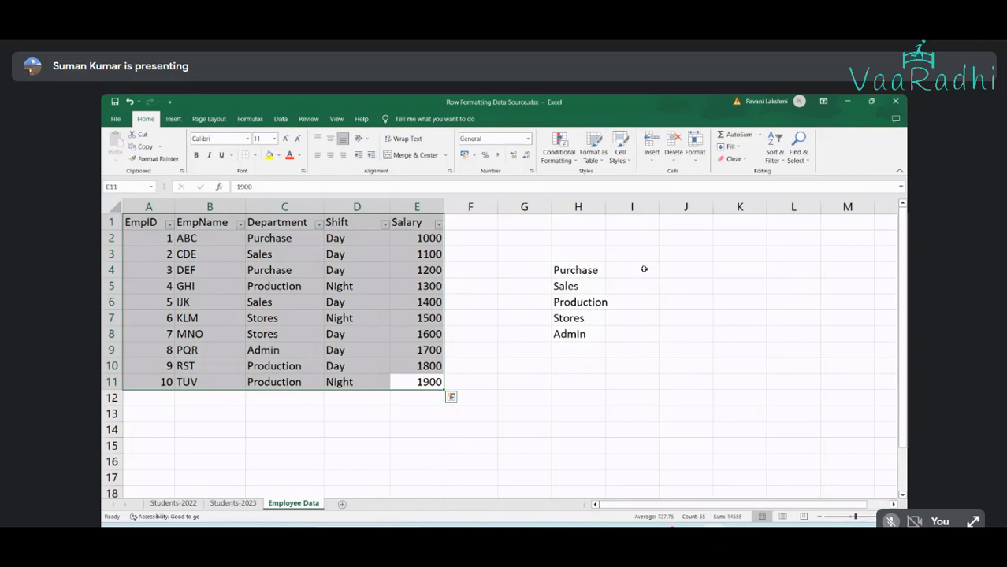
pyautogui.moveTo(583, 270); pyautogui.dragTo(583, 326)
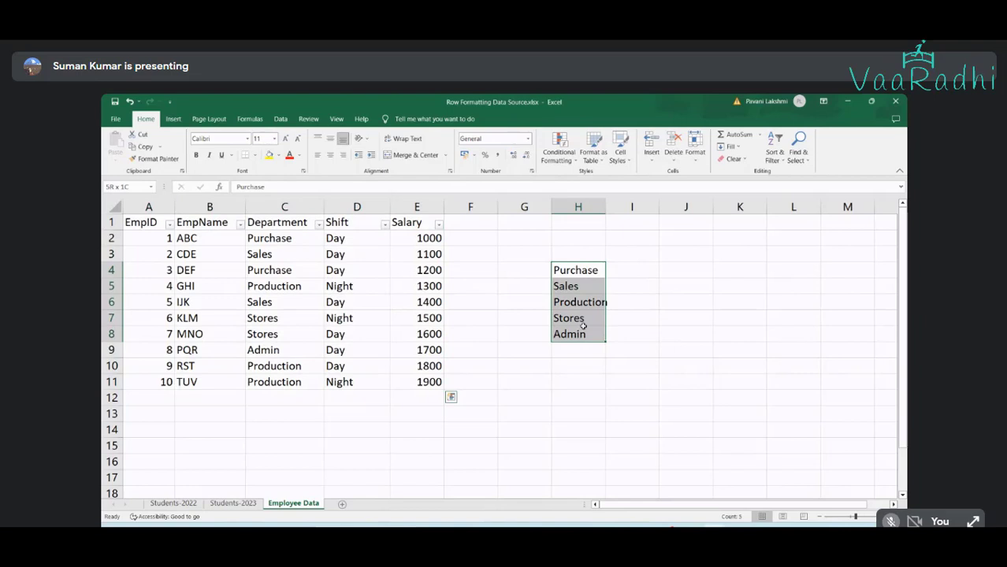
# Compare the employee table's Department column with the list in H4:H8 and fit column H's width to its contents
pyautogui.moveTo(582, 326); pyautogui.dragTo(583, 326)
pyautogui.moveTo(161, 237); pyautogui.dragTo(421, 381)
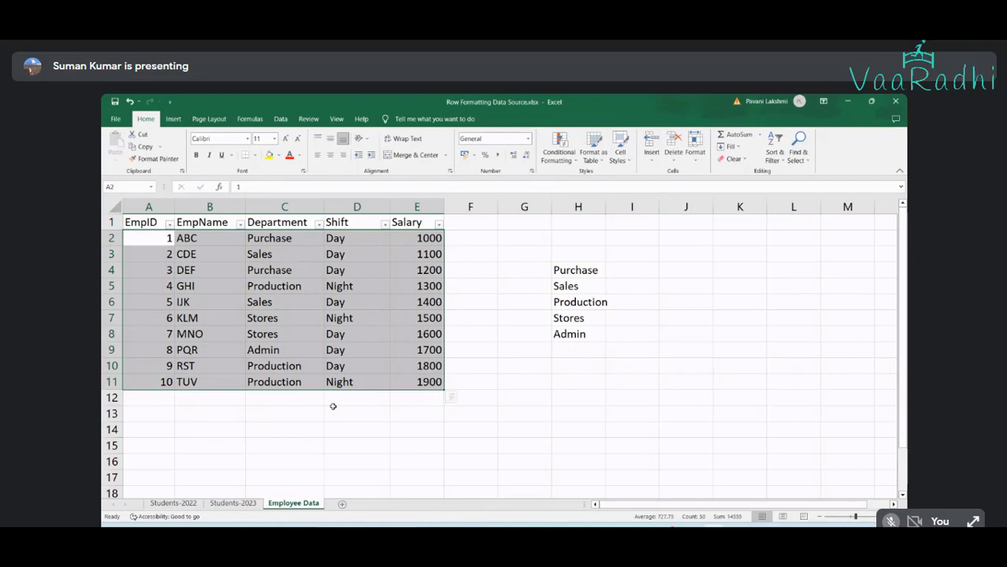
pyautogui.click(296, 207)
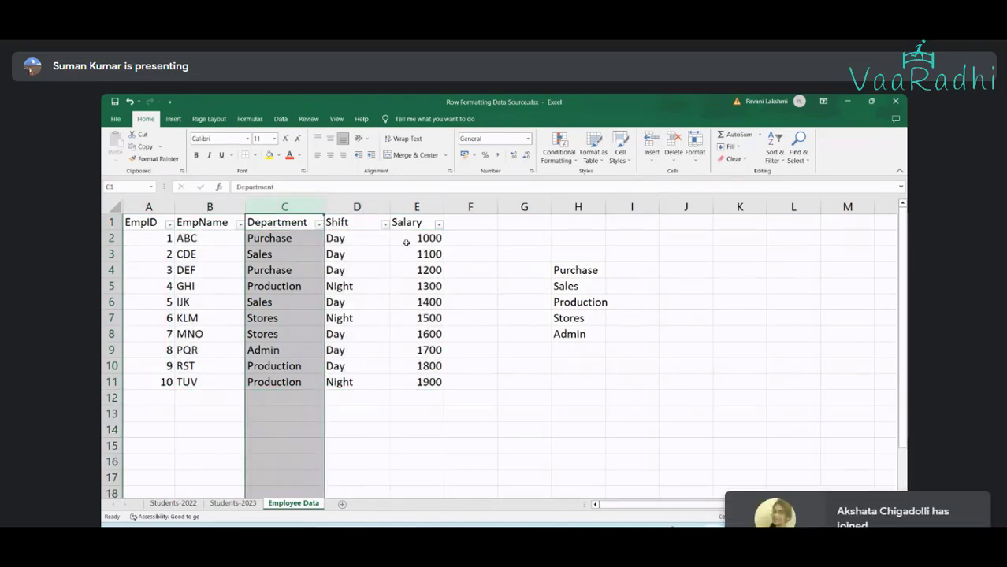
pyautogui.moveTo(601, 275); pyautogui.dragTo(589, 337)
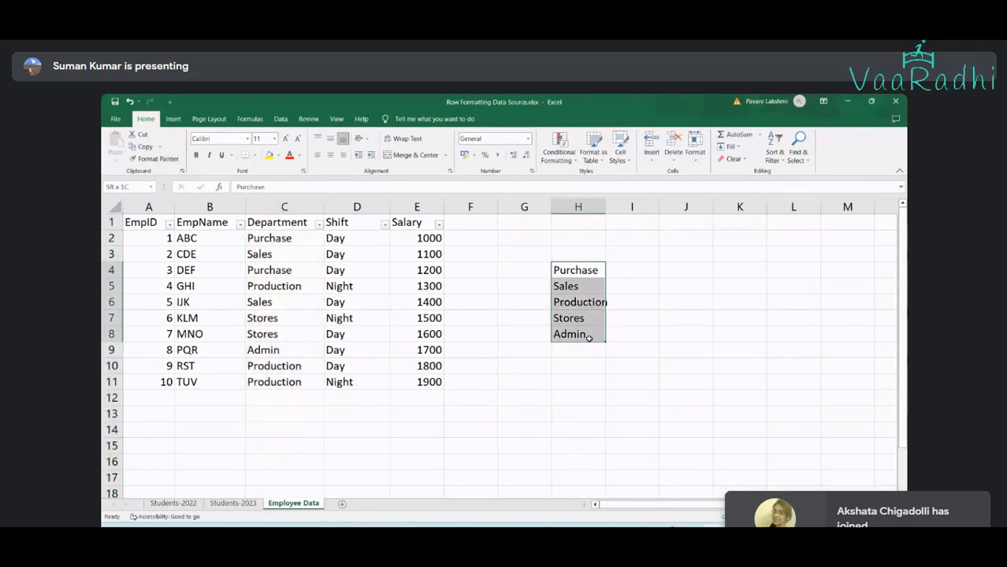
pyautogui.doubleClick(606, 206)
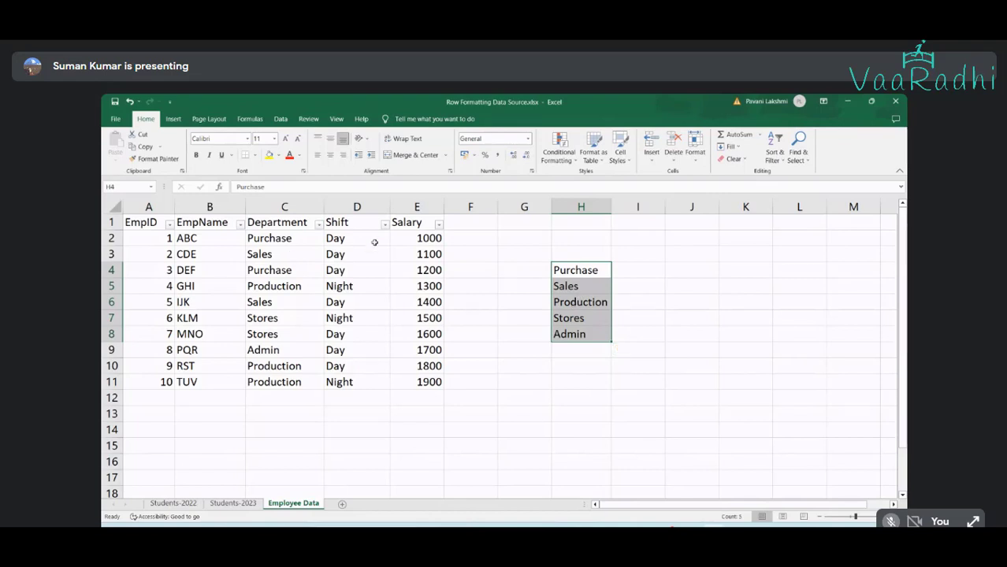
# Copy the shift values Day and Night from D4:D5 into J4:J5 beside the department list
pyautogui.moveTo(361, 269)
pyautogui.mouseDown()
pyautogui.moveTo(364, 302)
pyautogui.moveTo(363, 288)
pyautogui.mouseUp()
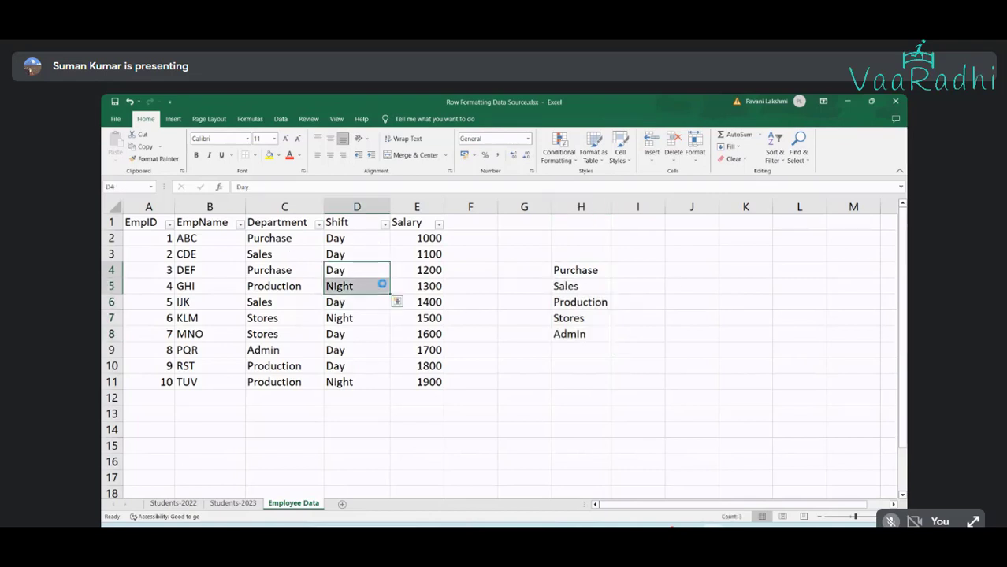
pyautogui.hotkey('ctrl', 'c')
pyautogui.click(679, 272)
pyautogui.hotkey('ctrl', 'v')
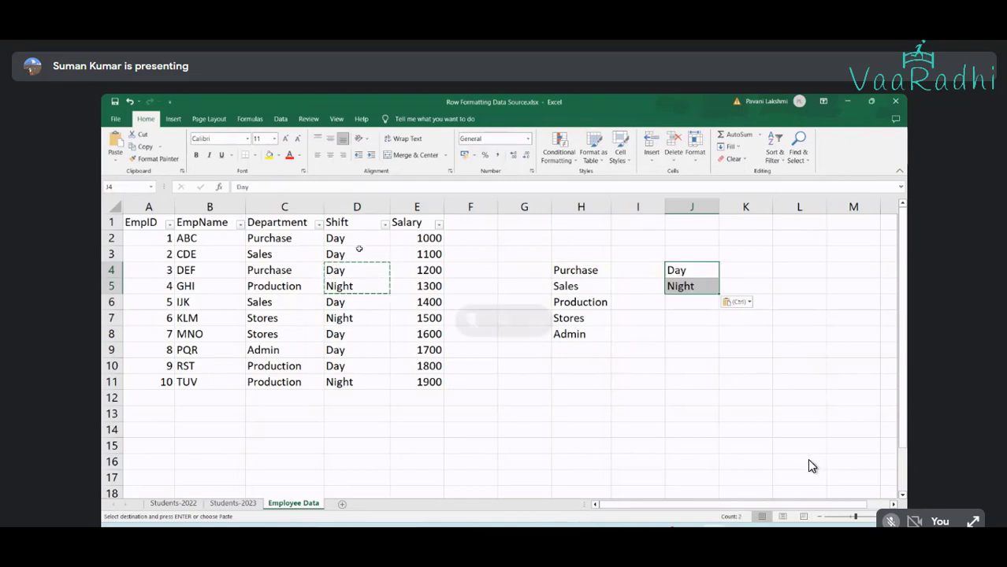
pyautogui.press('Escape')
# Compare the Shift column with the Day and Night list in J4:J5 and the department list in H4:H8
pyautogui.click(342, 208)
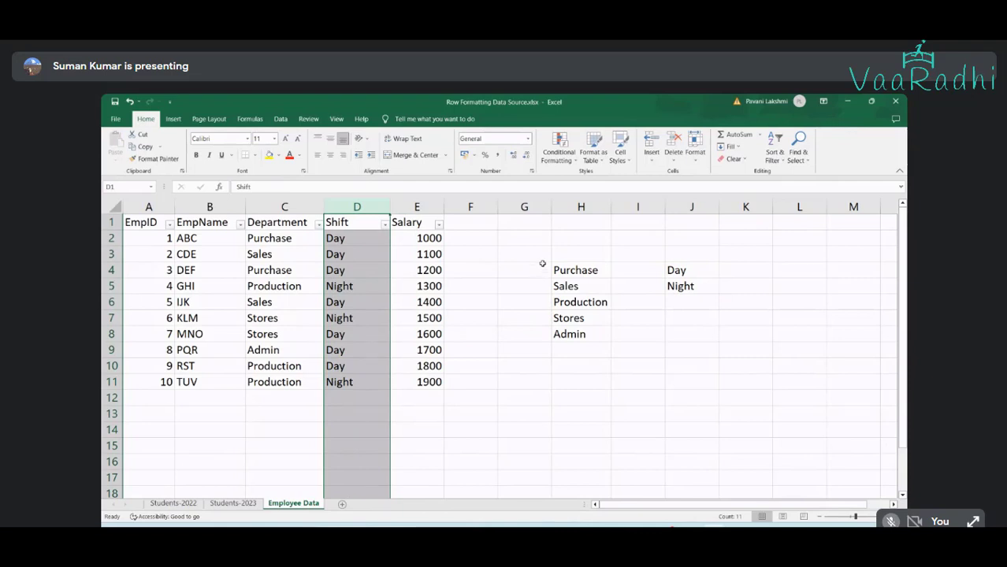
pyautogui.moveTo(671, 268); pyautogui.dragTo(693, 288)
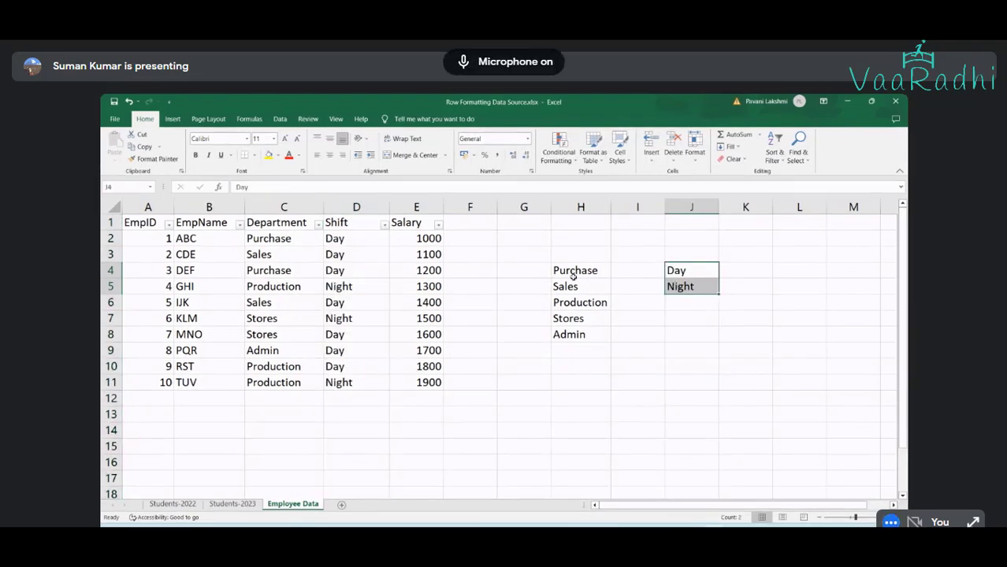
pyautogui.hotkey('ctrl', 'd')
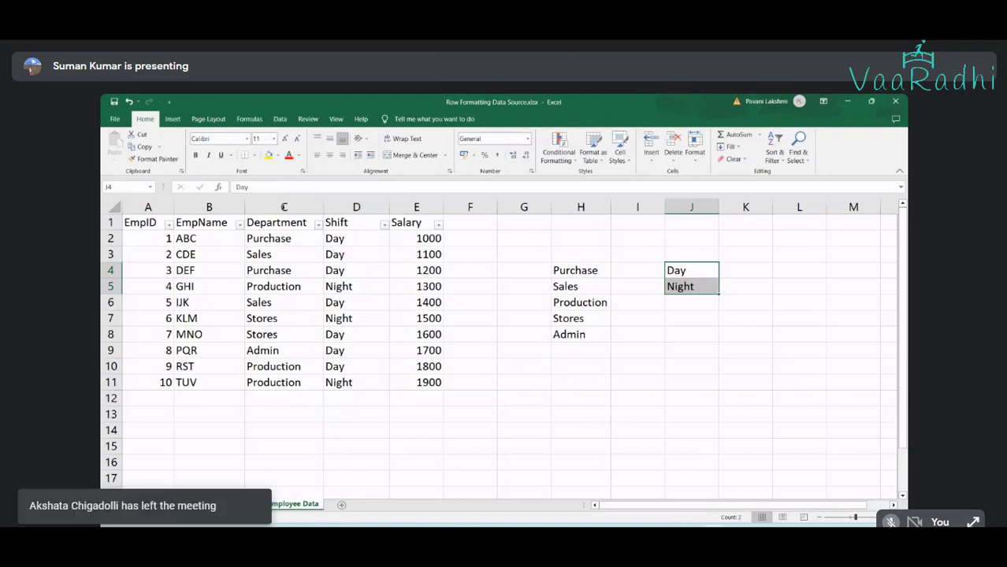
pyautogui.click(344, 207)
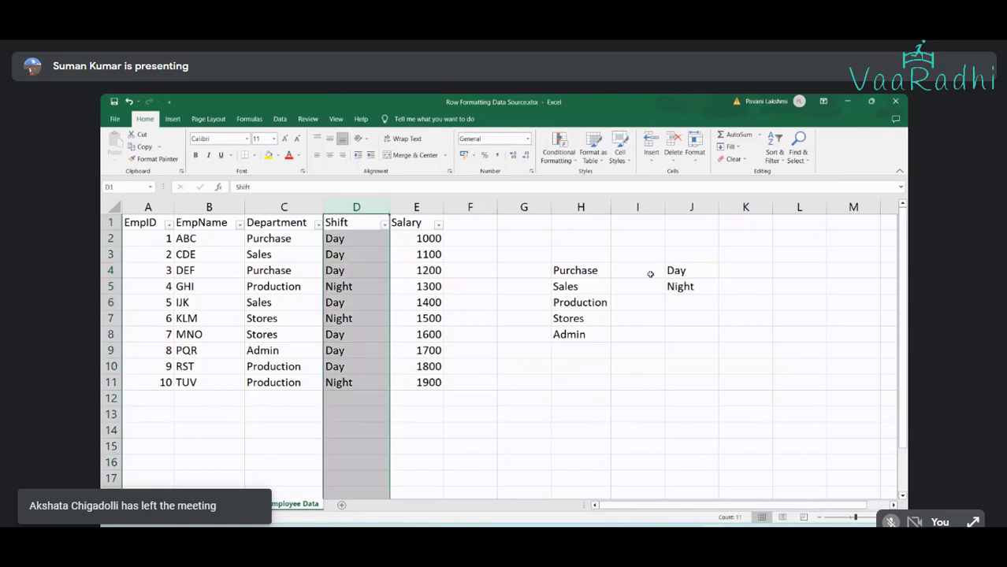
pyautogui.click(686, 271)
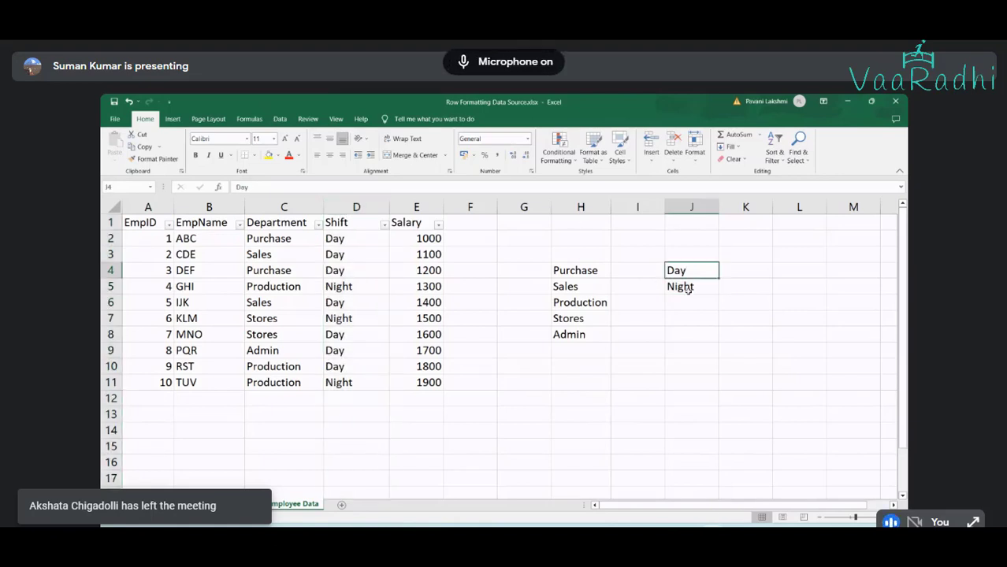
pyautogui.click(688, 288)
pyautogui.click(683, 256)
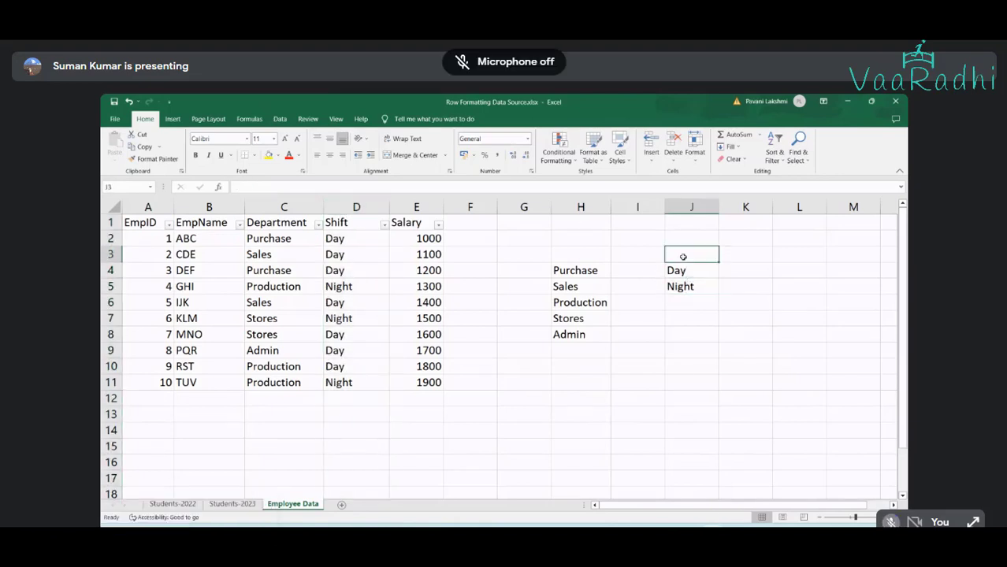
pyautogui.click(682, 269)
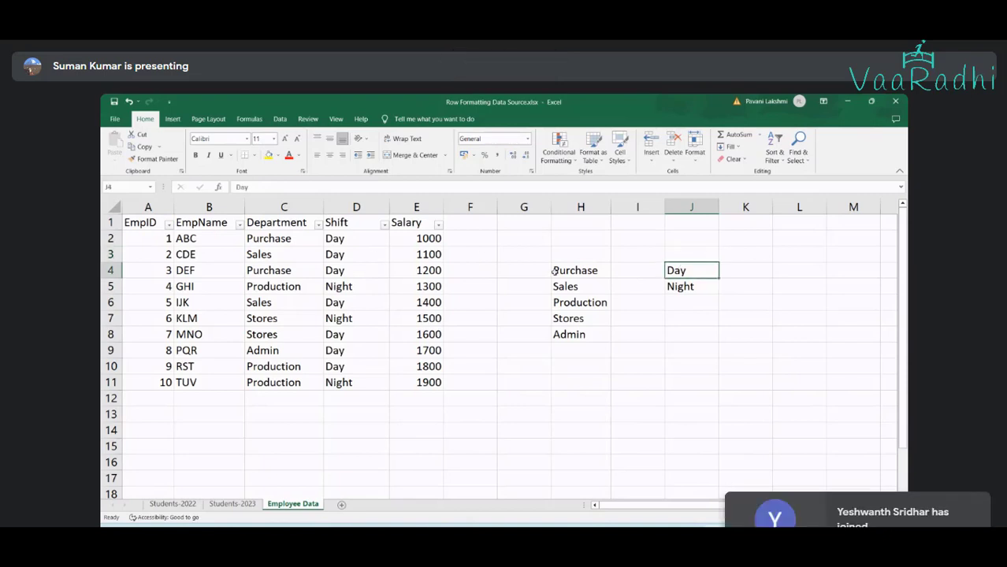
pyautogui.moveTo(553, 271); pyautogui.dragTo(579, 339)
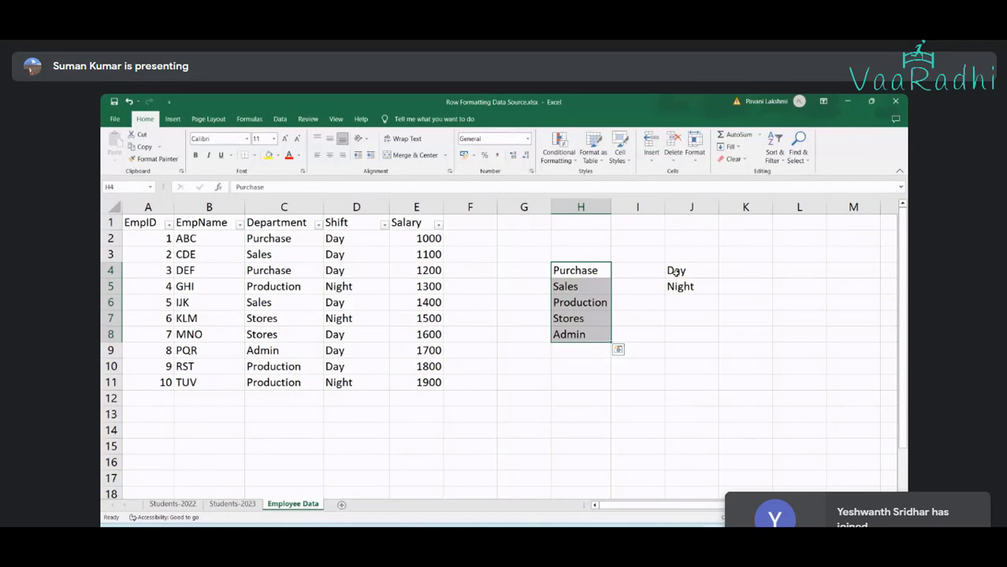
pyautogui.moveTo(675, 271); pyautogui.dragTo(679, 287)
pyautogui.moveTo(554, 271); pyautogui.dragTo(594, 338)
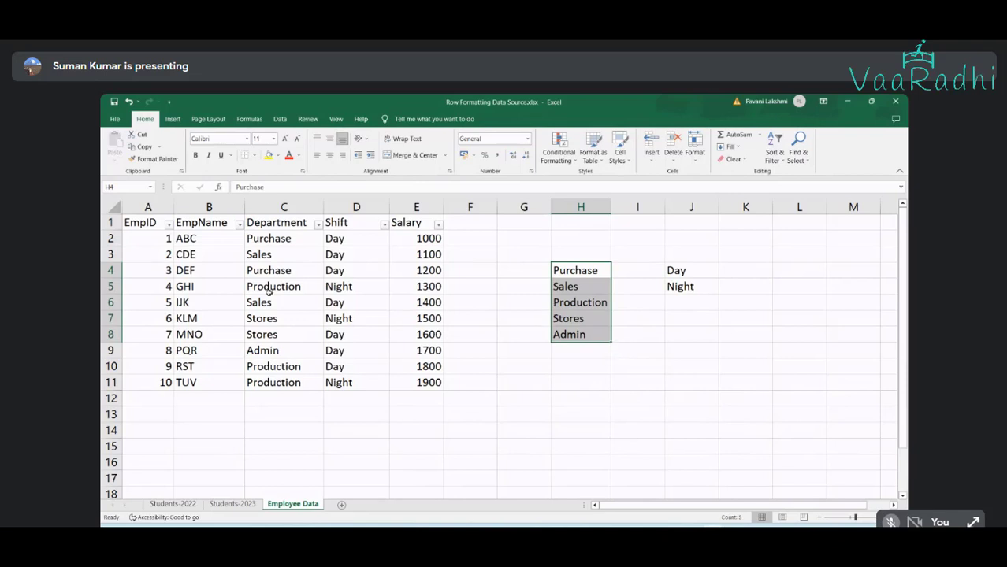
# Number the departments 1 to 5 in cells G4 to G8, next to their names
pyautogui.doubleClick(544, 270)
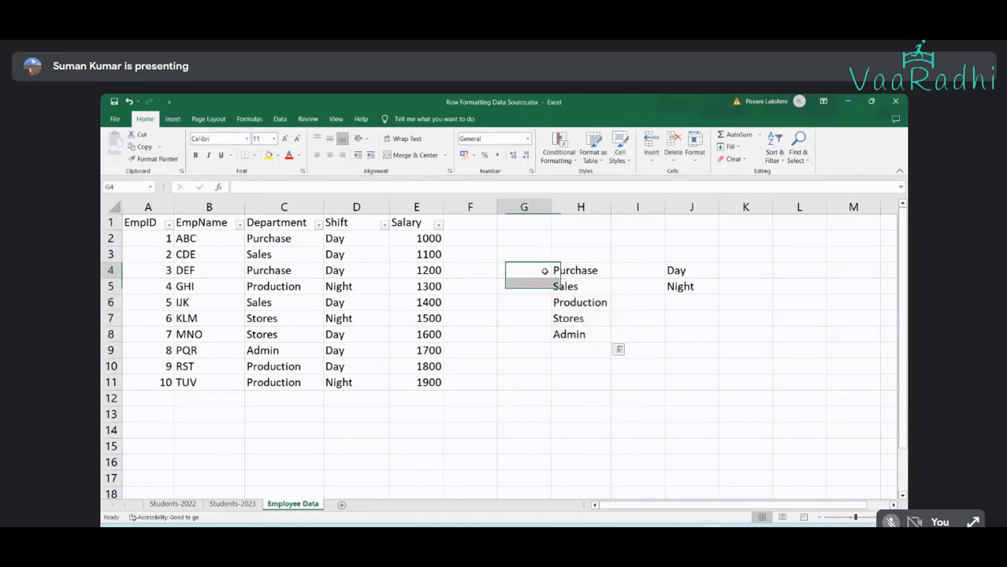
pyautogui.press('Return')
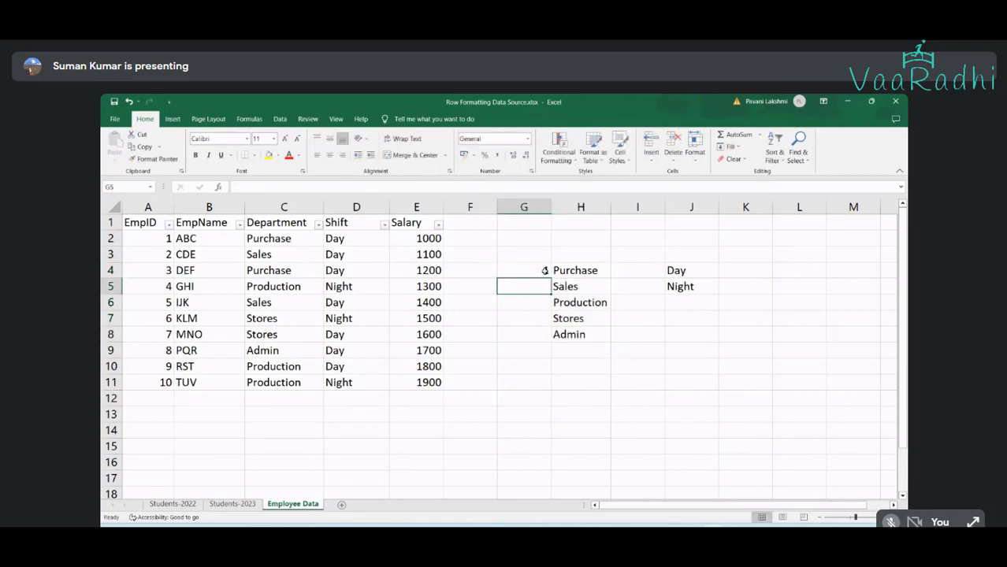
pyautogui.write('2')
pyautogui.press('Return')
pyautogui.write('3')
pyautogui.press('Return')
pyautogui.write('45')
pyautogui.press('Return')
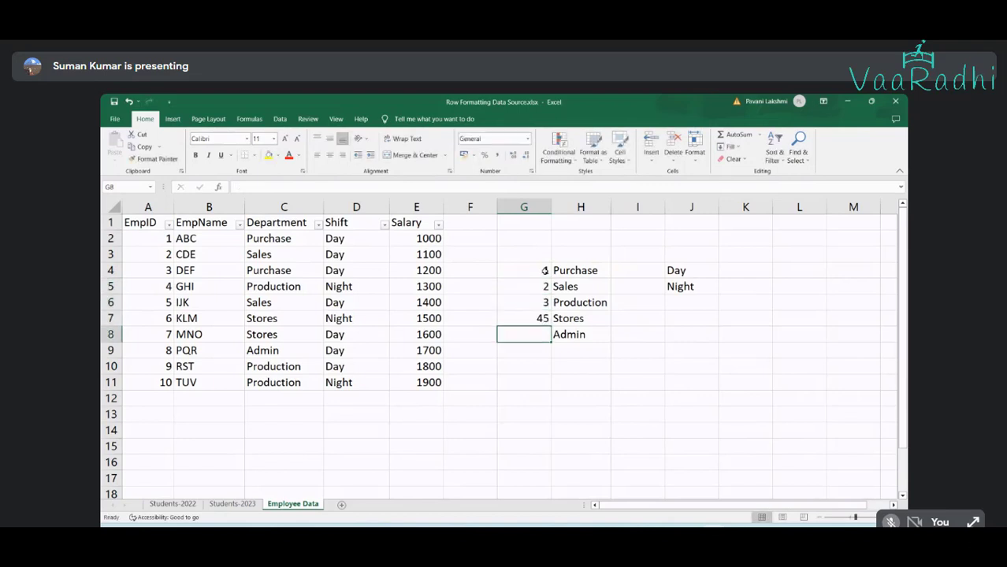
pyautogui.press('Up')
pyautogui.write('4')
pyautogui.press('Return')
pyautogui.write('5')
pyautogui.press('Return')
# Add the headers DeptId in G3 and DeptName in H3 above the numbered department list
pyautogui.press('Up')
pyautogui.press('Up')
pyautogui.press('Up')
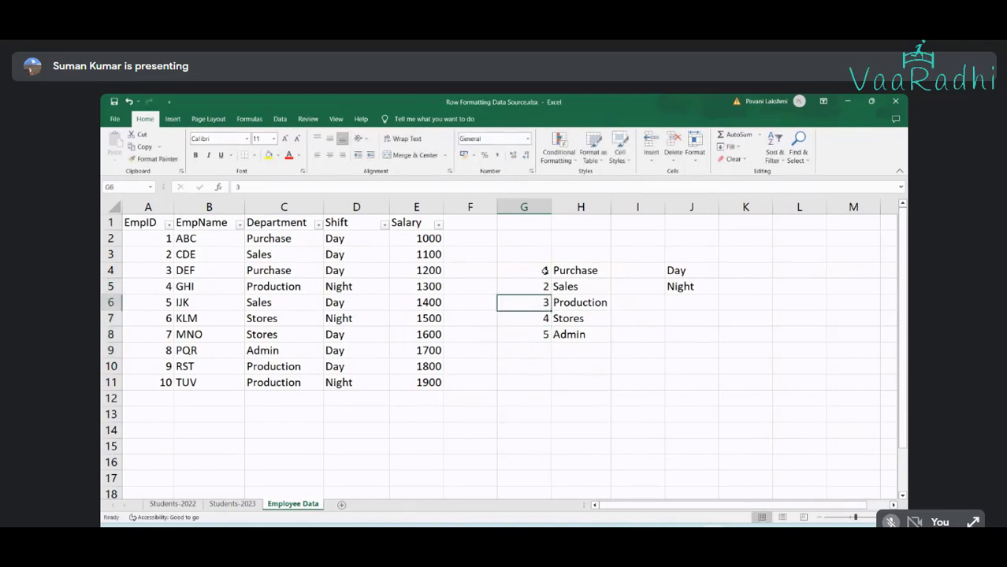
pyautogui.press('Up')
pyautogui.press('Up')
pyautogui.press('Up')
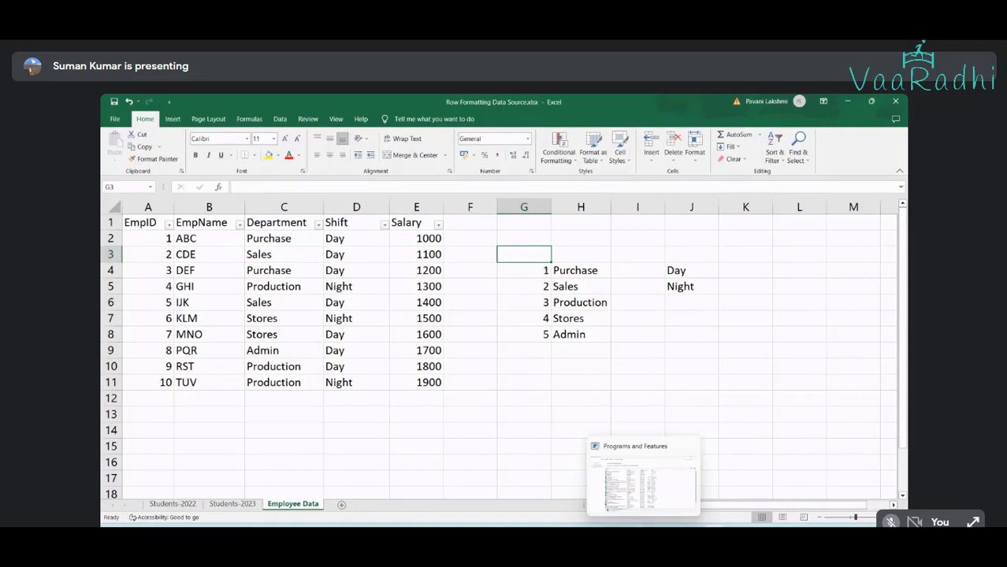
pyautogui.click(574, 535)
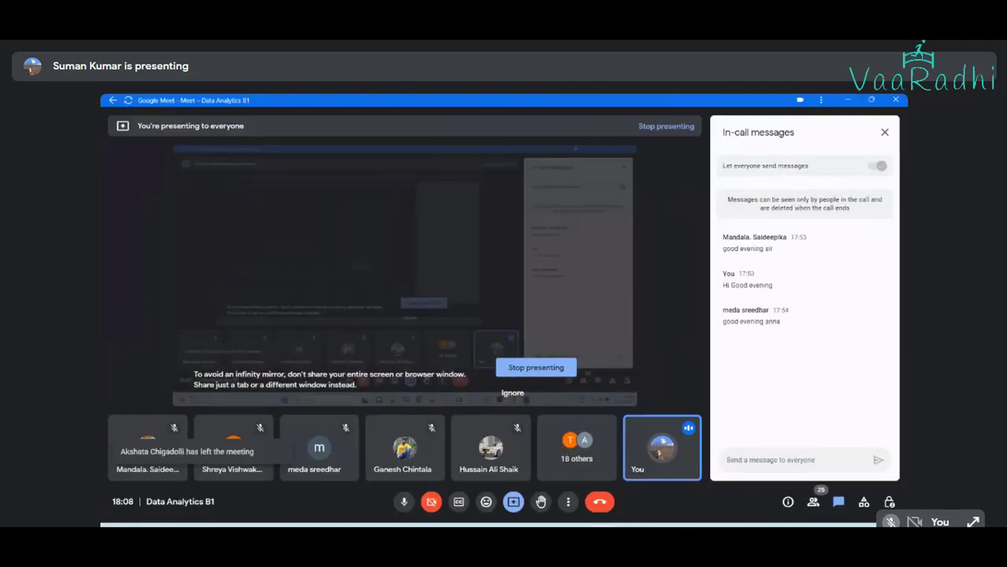
pyautogui.click(573, 536)
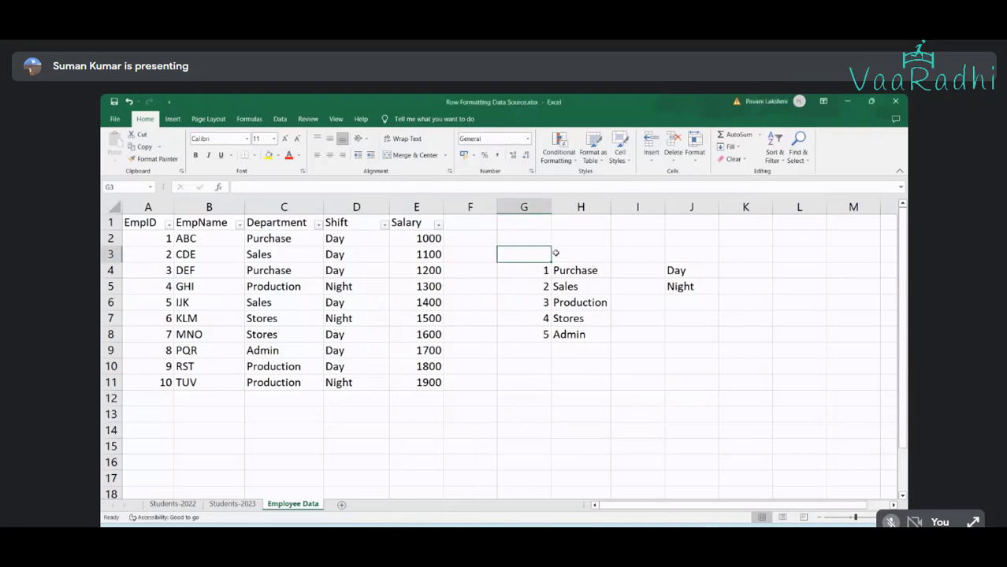
pyautogui.write('Dept')
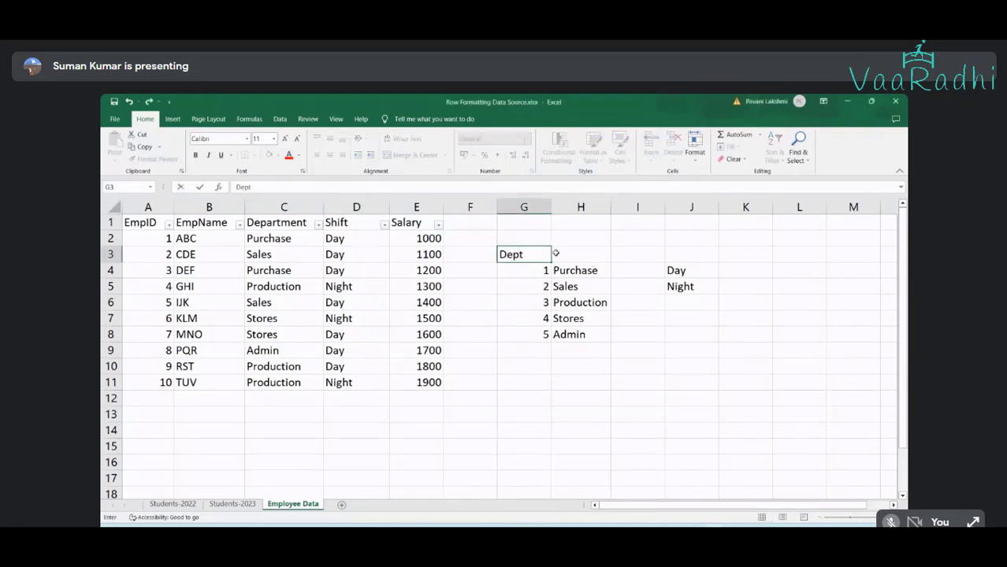
pyautogui.write('Id')
pyautogui.press('Tab')
pyautogui.write('Dept')
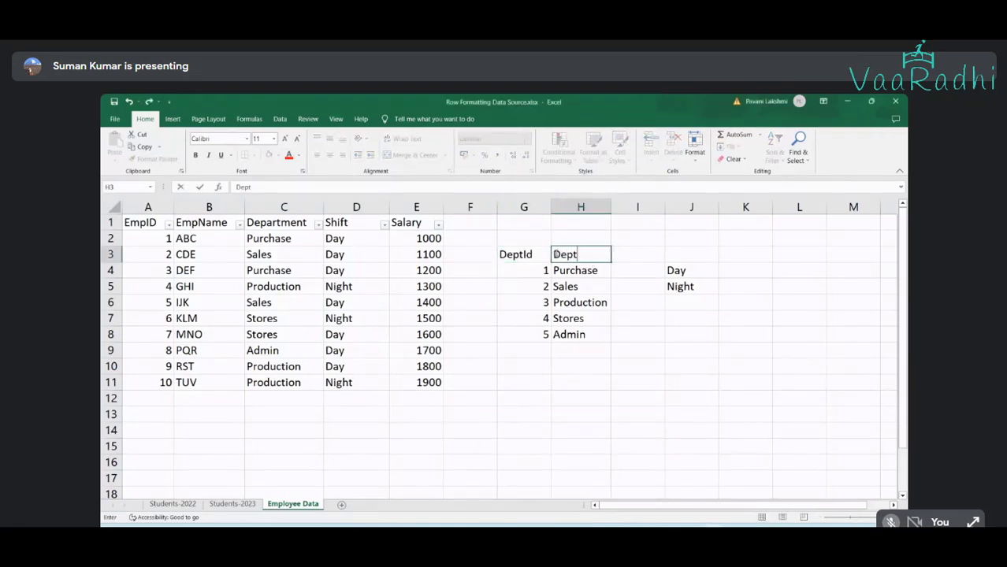
pyautogui.write('Name')
pyautogui.press('Return')
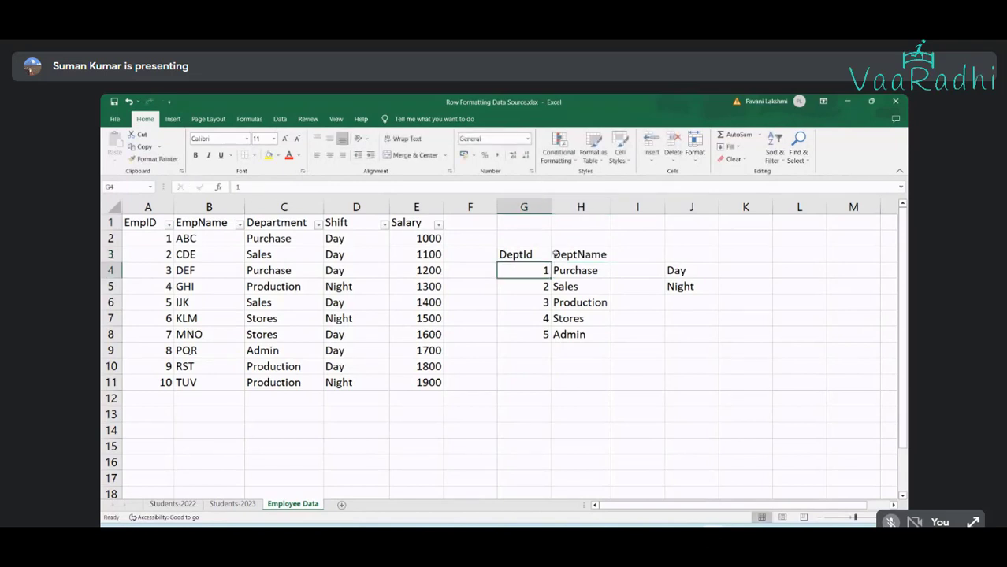
pyautogui.click(555, 252)
pyautogui.hotkey('ctrl', 'Right')
pyautogui.hotkey('ctrl', 'Left')
pyautogui.press('Left')
pyautogui.press('Left')
pyautogui.press('Left')
pyautogui.press('Left')
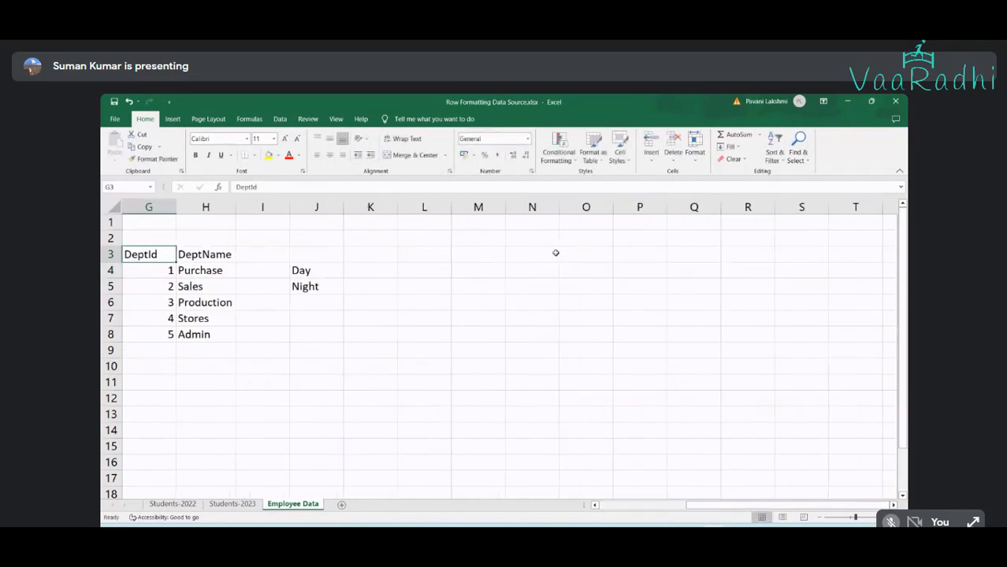
pyautogui.press('Left')
pyautogui.press('Left')
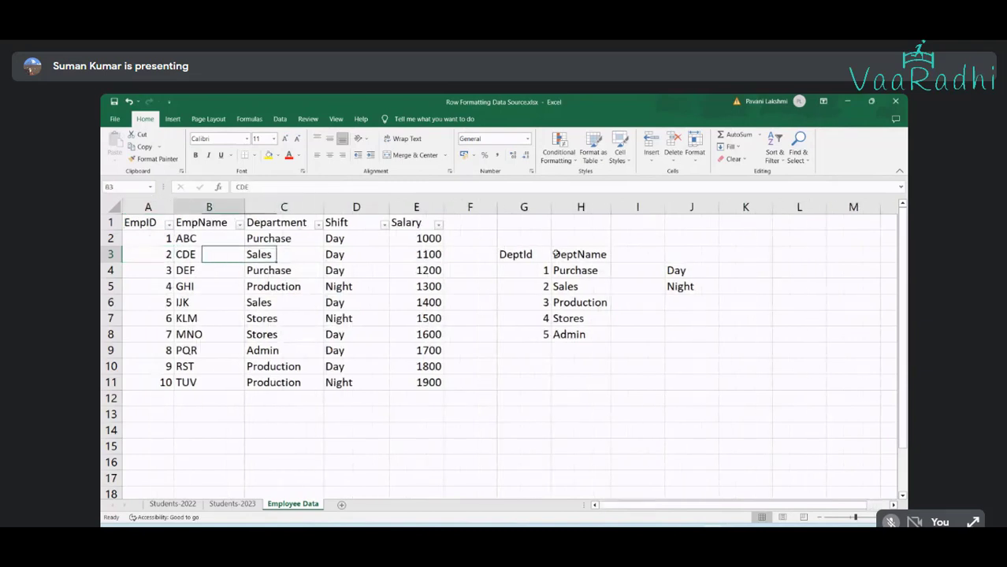
# Replace the department names in C2:C6 with the matching department IDs 1, 2, 1, 3 and 2
pyautogui.moveTo(279, 240); pyautogui.dragTo(285, 383)
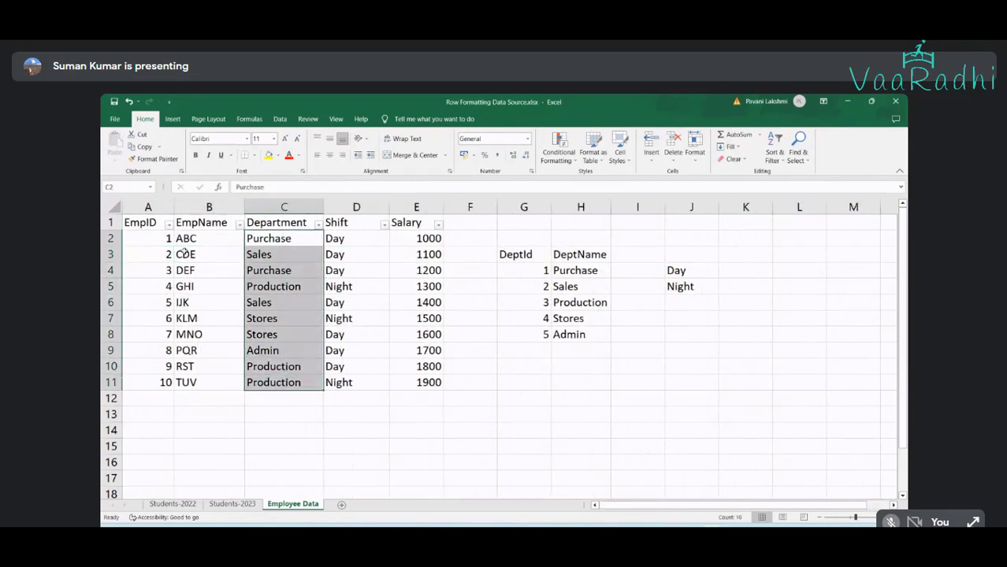
pyautogui.click(504, 268)
pyautogui.click(284, 240)
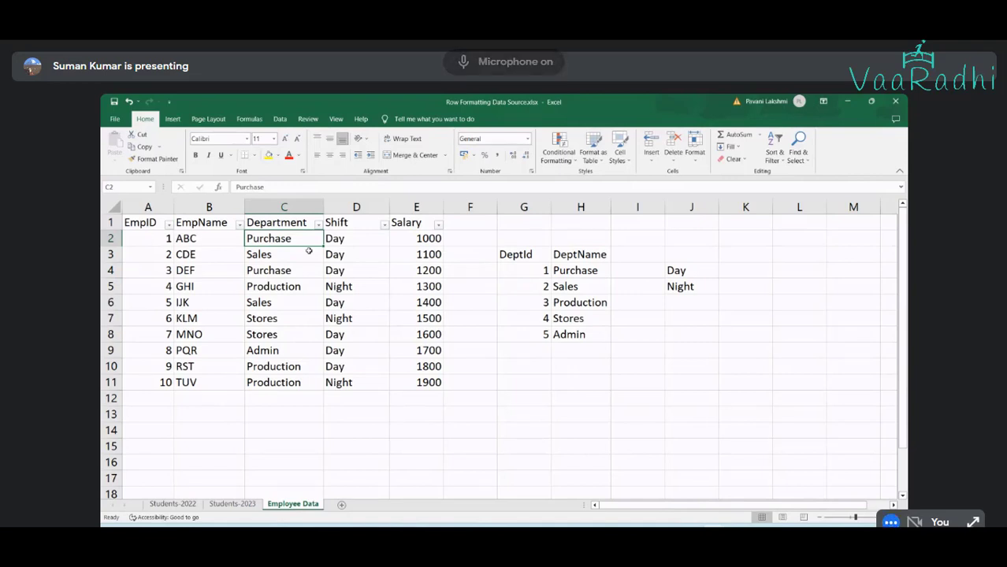
pyautogui.write('1')
pyautogui.press('Return')
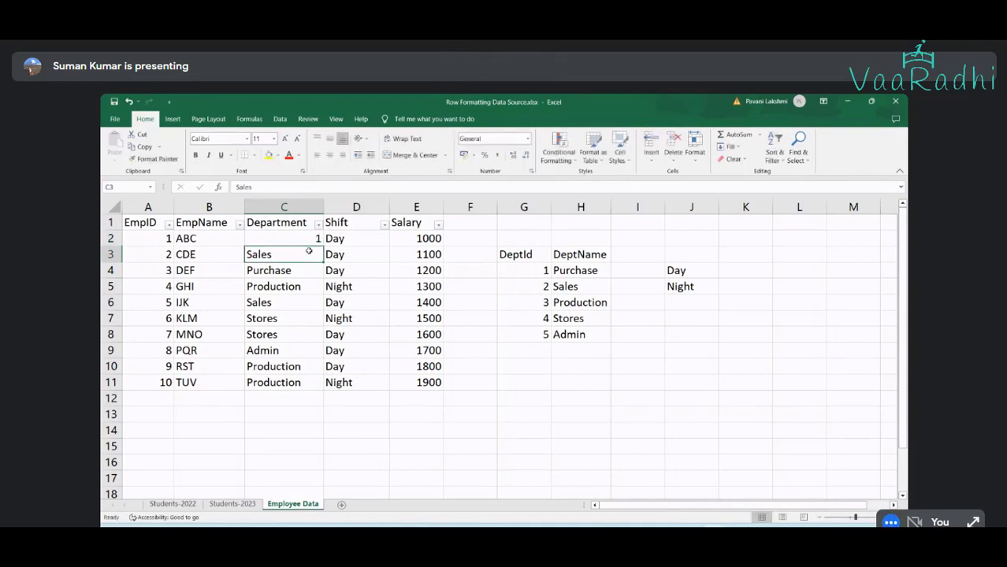
pyautogui.write('2')
pyautogui.press('Return')
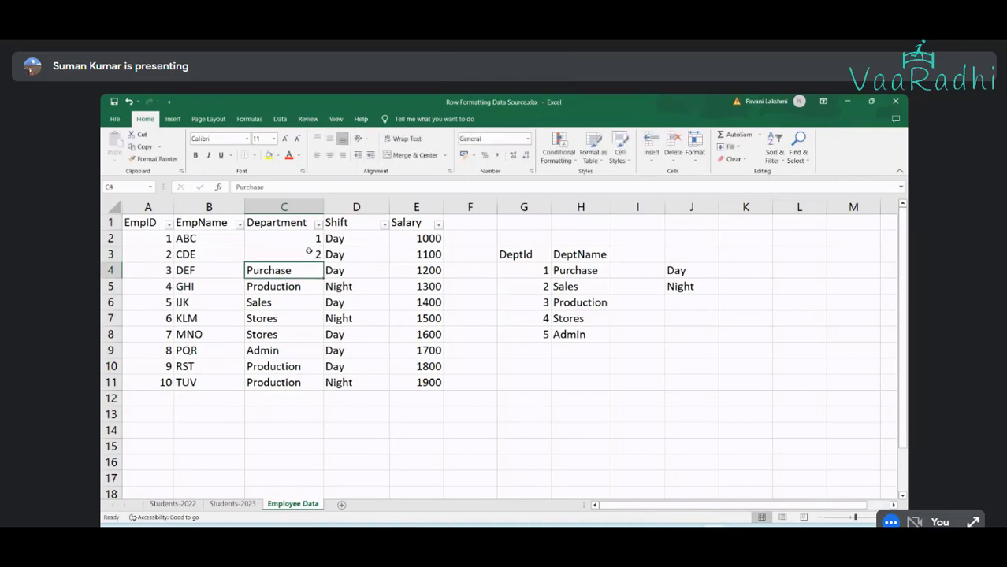
pyautogui.write('1')
pyautogui.press('Return')
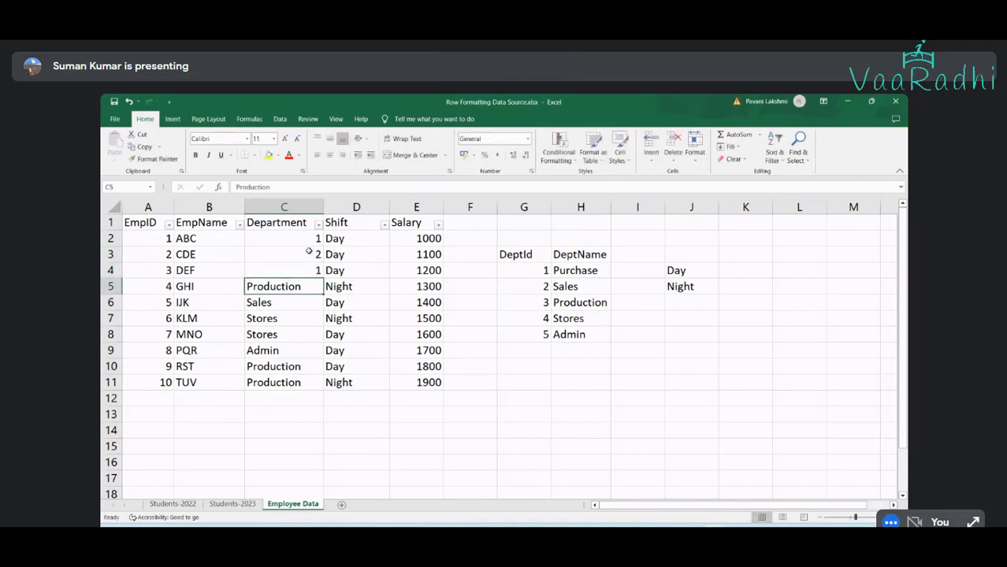
pyautogui.write('3')
pyautogui.press('Return')
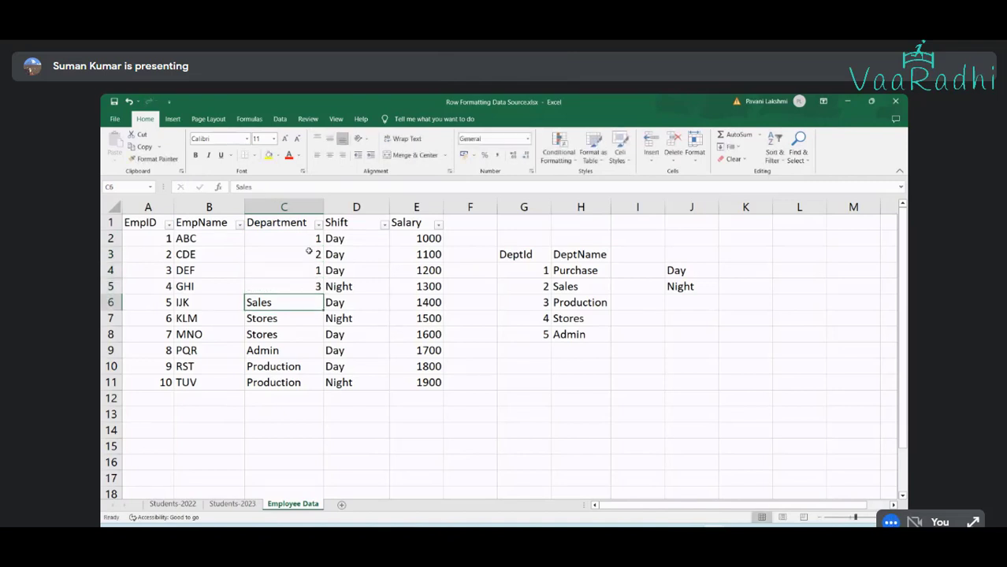
pyautogui.write('2')
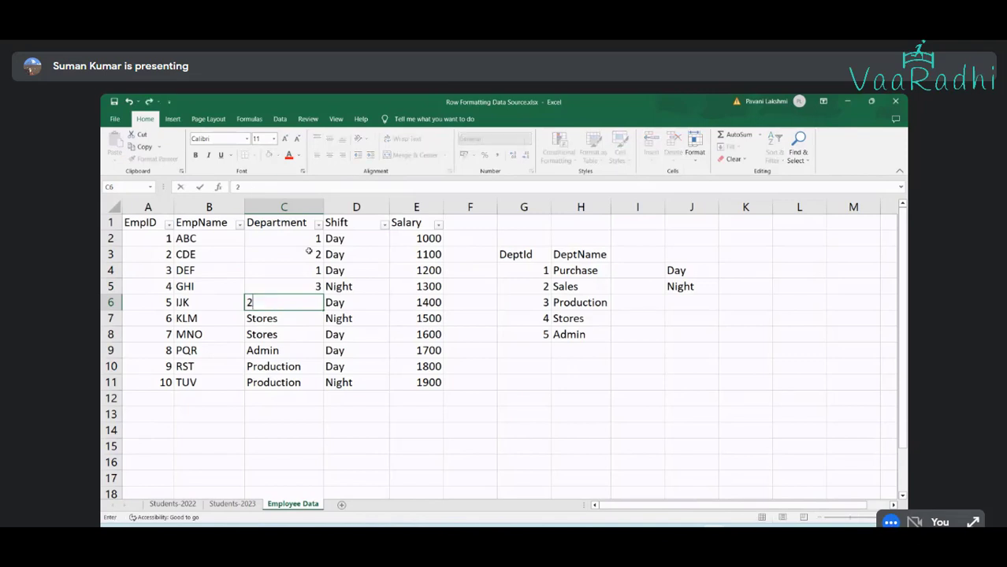
pyautogui.press('Return')
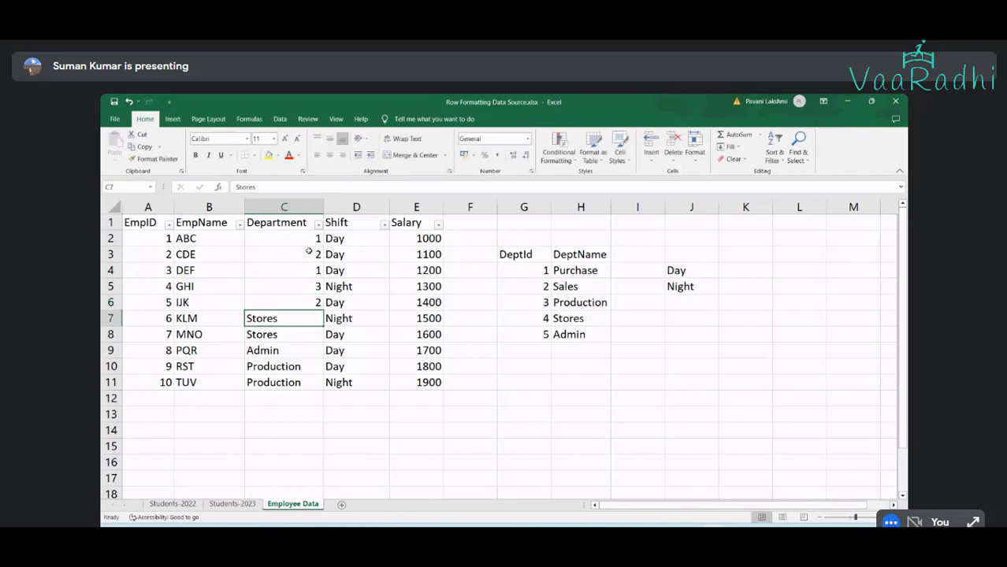
# Replace the department names in C7:C11 with the matching department IDs 4, 4, 5, 3 and 3
pyautogui.write('4')
pyautogui.press('Return')
pyautogui.write('4')
pyautogui.press('Return')
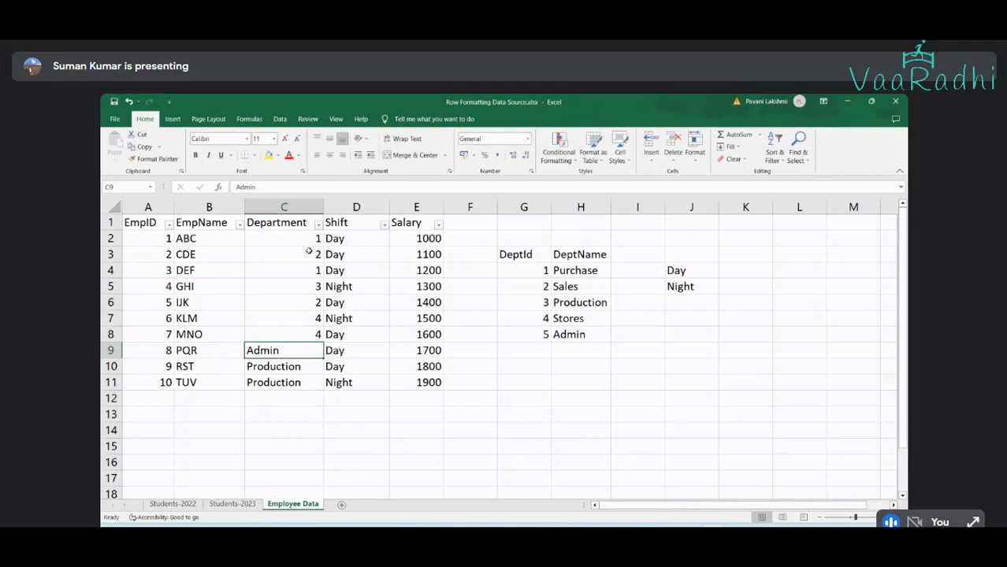
pyautogui.write('5')
pyautogui.press('Return')
pyautogui.write('3')
pyautogui.press('Return')
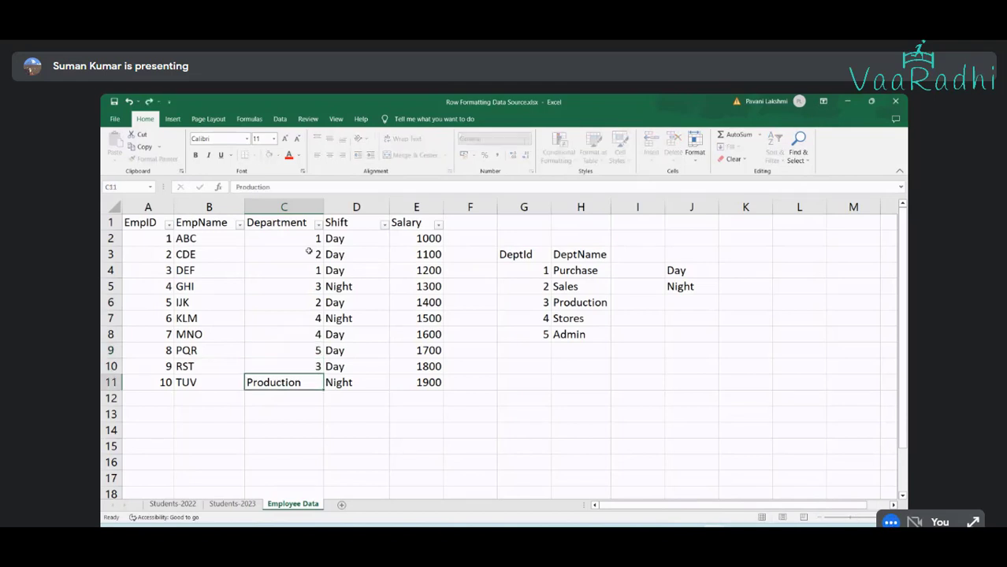
pyautogui.write('3')
pyautogui.press('Return')
# Fill the ID 3 cells C5 and C10:C11 and the Production row G6:H6 with yellow
pyautogui.press('Up')
pyautogui.hotkey('shift', 'Up')
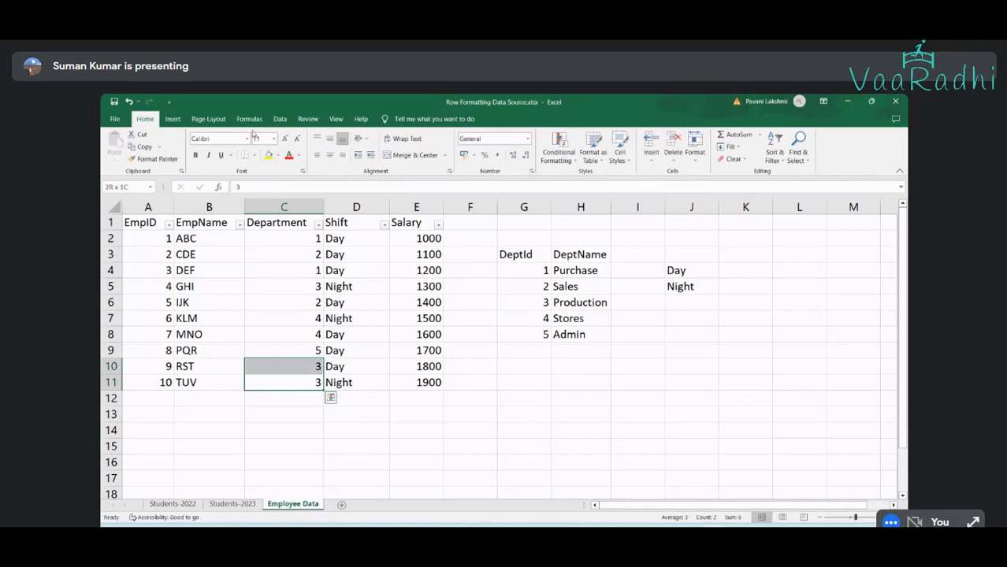
pyautogui.click(269, 155)
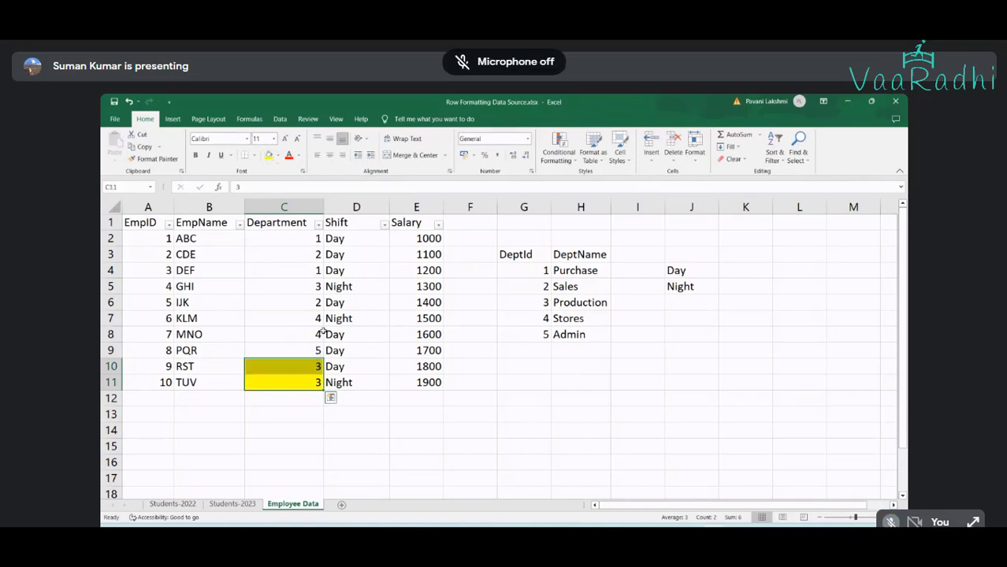
pyautogui.click(313, 288)
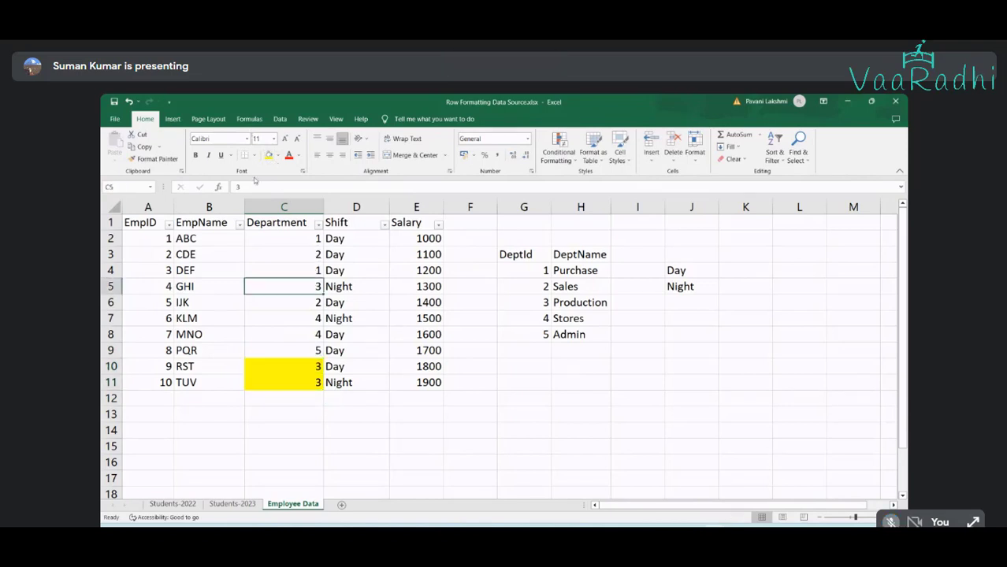
pyautogui.click(269, 155)
pyautogui.moveTo(524, 303); pyautogui.dragTo(580, 302)
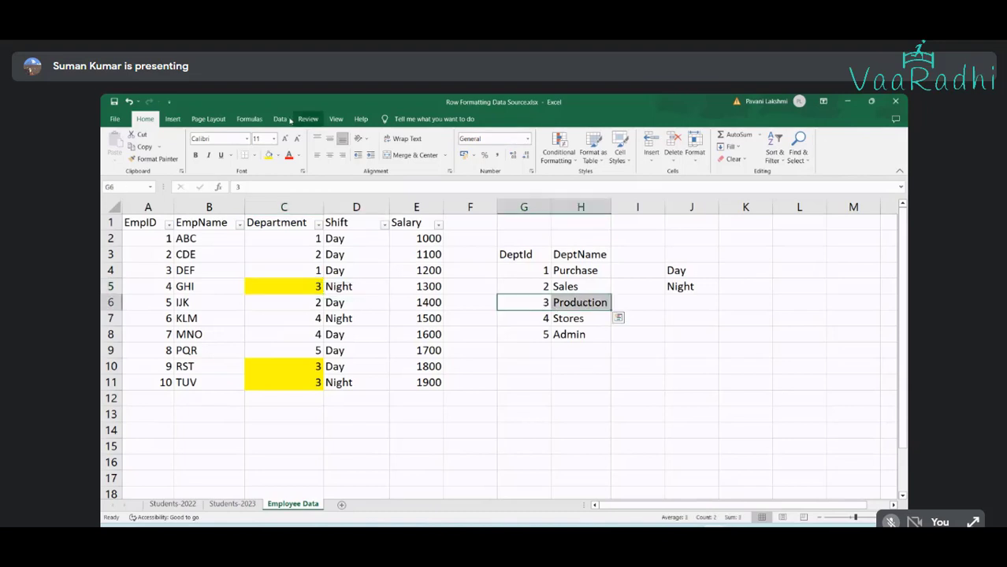
pyautogui.click(268, 155)
# Fill the Purchase row G4:H4 and the ID 1 cells C2 and C4 with light green
pyautogui.moveTo(523, 287); pyautogui.dragTo(583, 270)
pyautogui.click(277, 155)
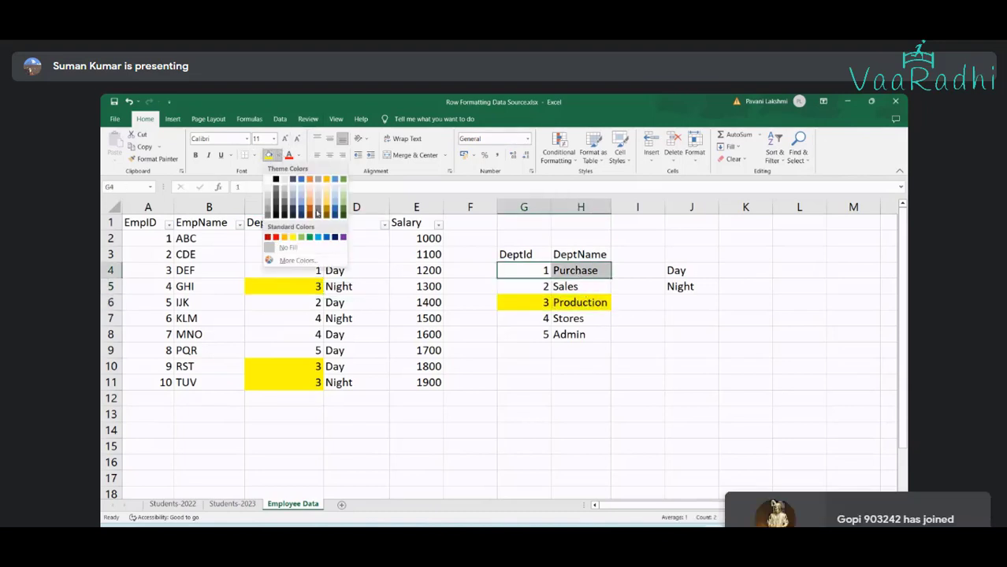
pyautogui.press('Escape')
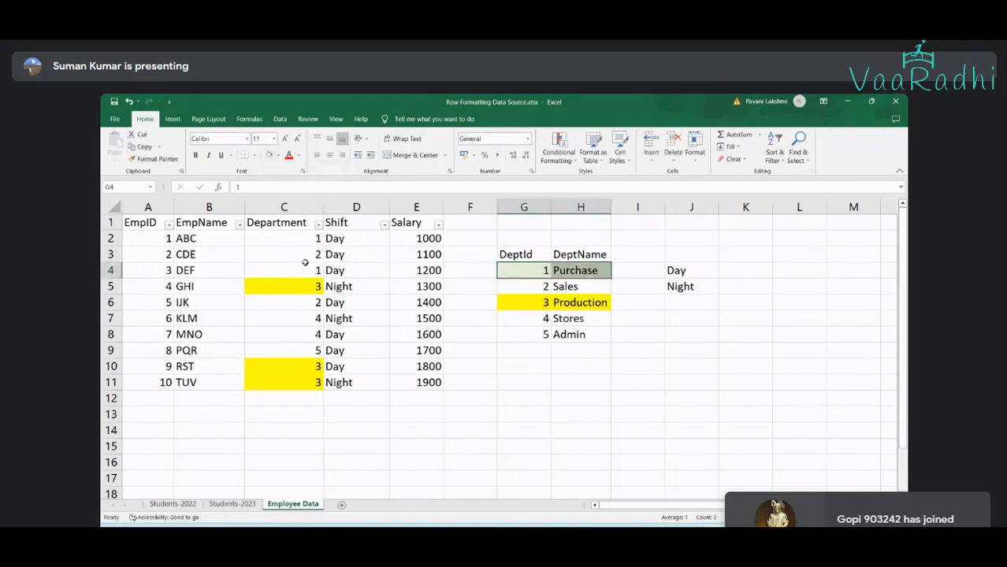
pyautogui.click(294, 238)
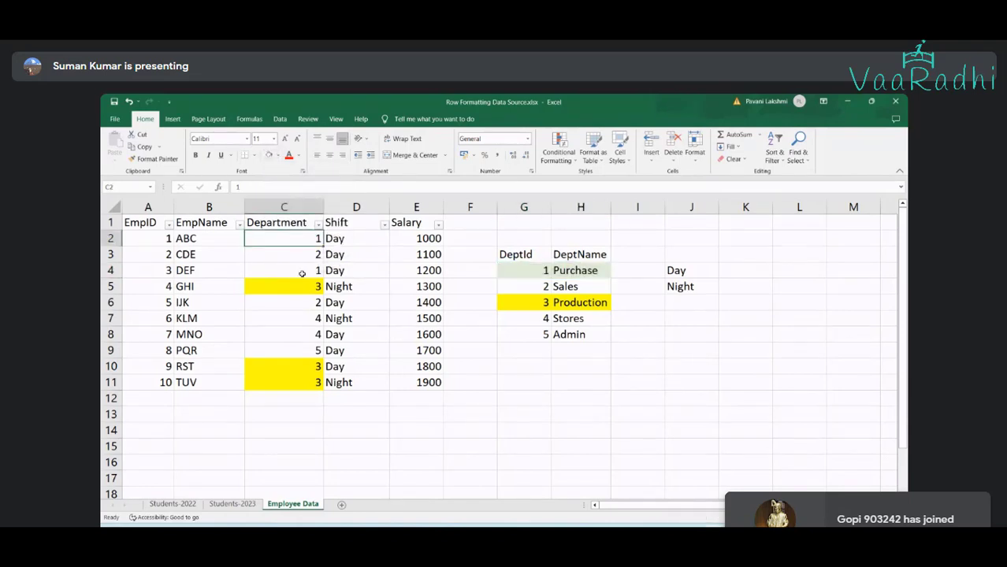
pyautogui.keyDown('ctrl'); pyautogui.click(302, 272); pyautogui.keyUp('ctrl')
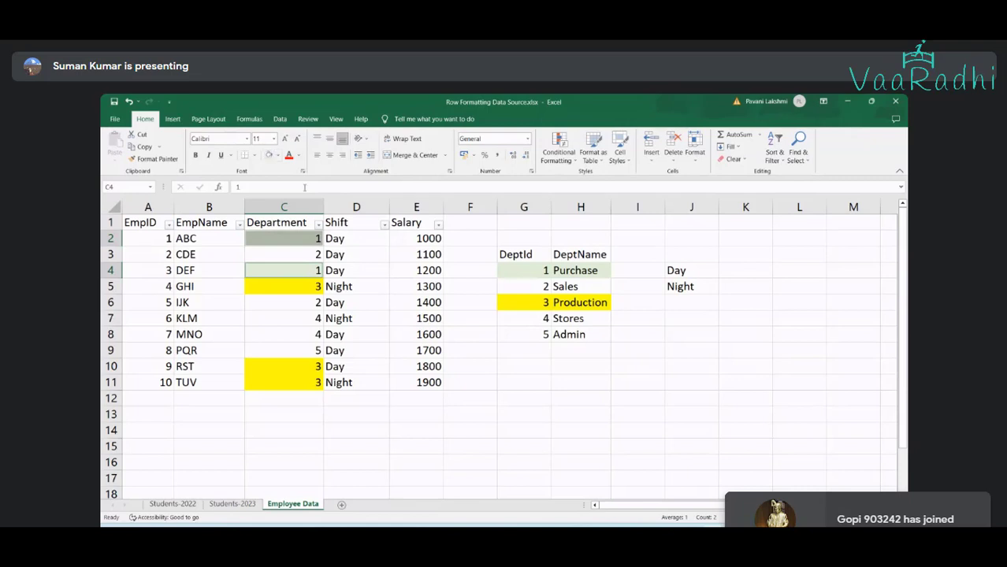
pyautogui.click(316, 322)
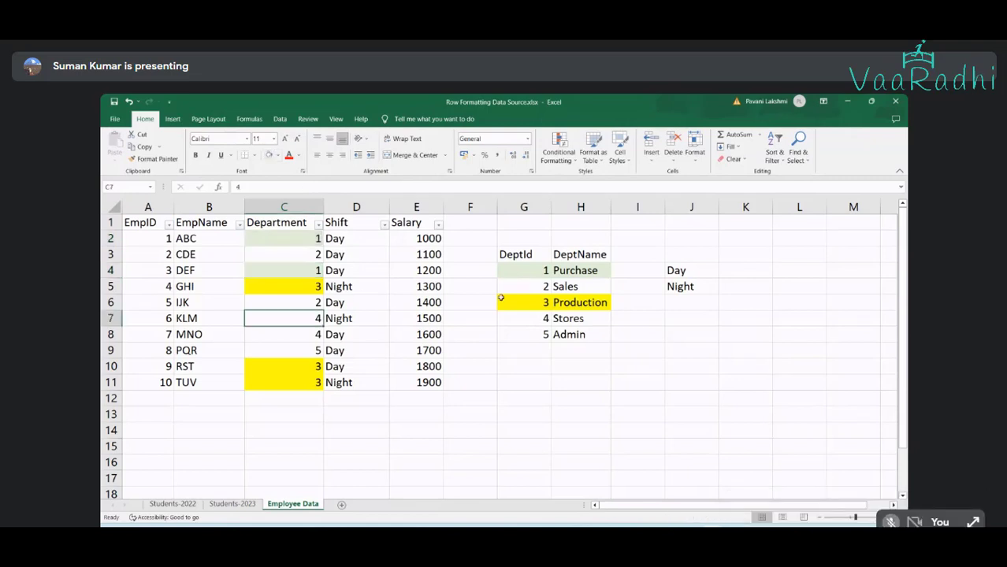
# Fill the Sales row G5:H5 and the ID 2 cells C3 and C6 with a pale blue theme color
pyautogui.moveTo(504, 287); pyautogui.dragTo(599, 288)
pyautogui.click(277, 155)
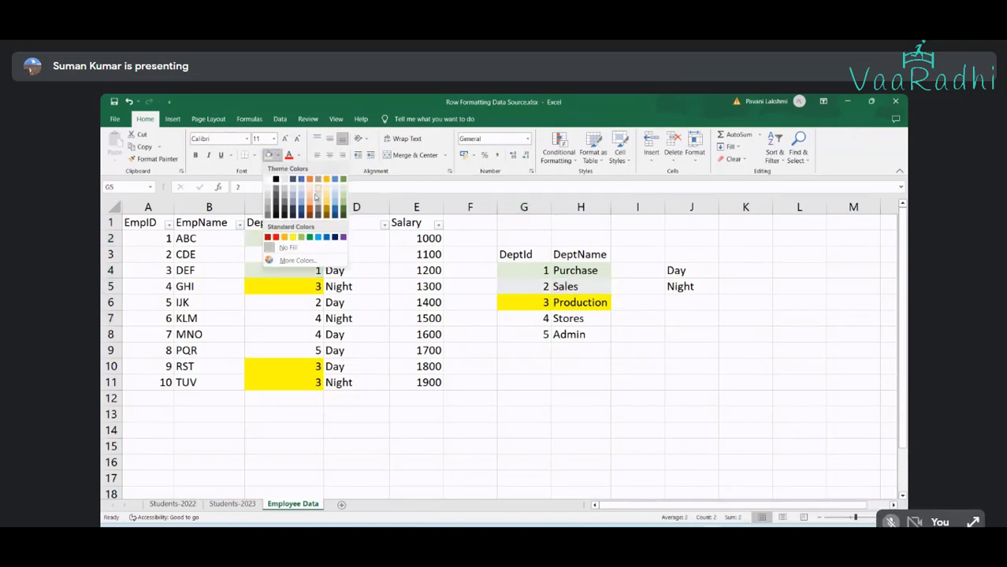
pyautogui.click(301, 189)
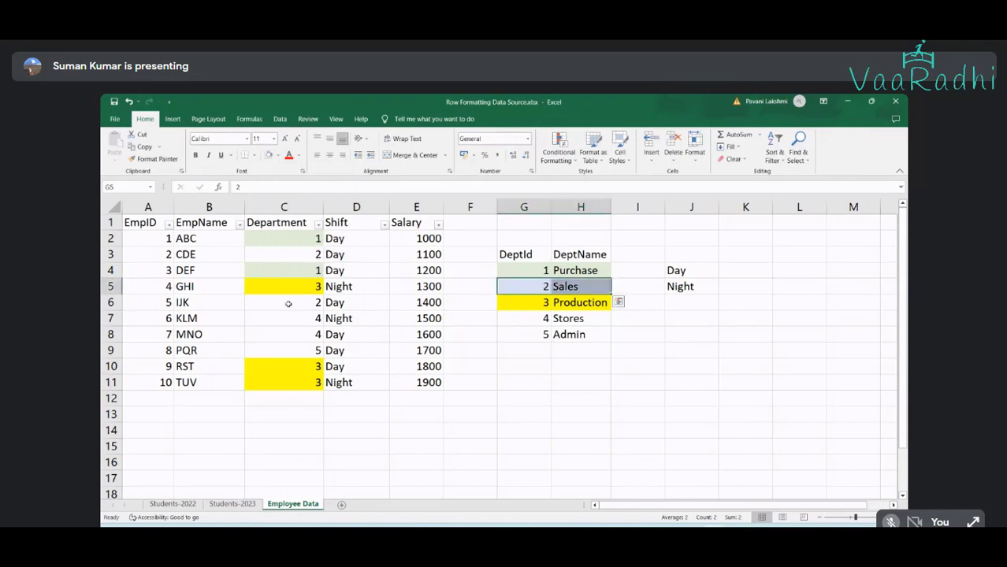
pyautogui.click(288, 304)
pyautogui.keyDown('ctrl'); pyautogui.click(303, 255); pyautogui.keyUp('ctrl')
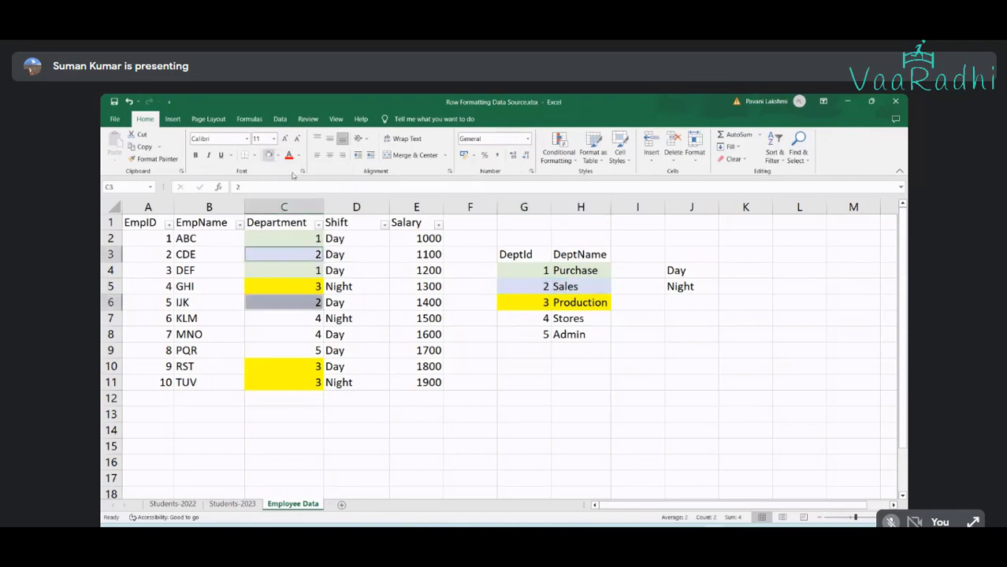
# Fill the Stores row G7:H7 and the ID 4 cells C7:C8 with bright blue
pyautogui.moveTo(509, 316); pyautogui.dragTo(599, 319)
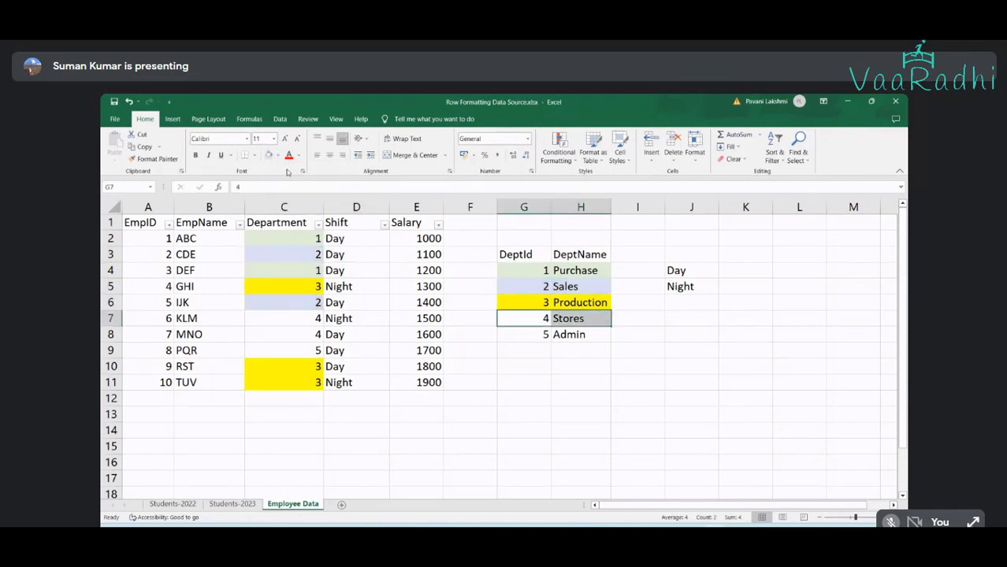
pyautogui.click(277, 157)
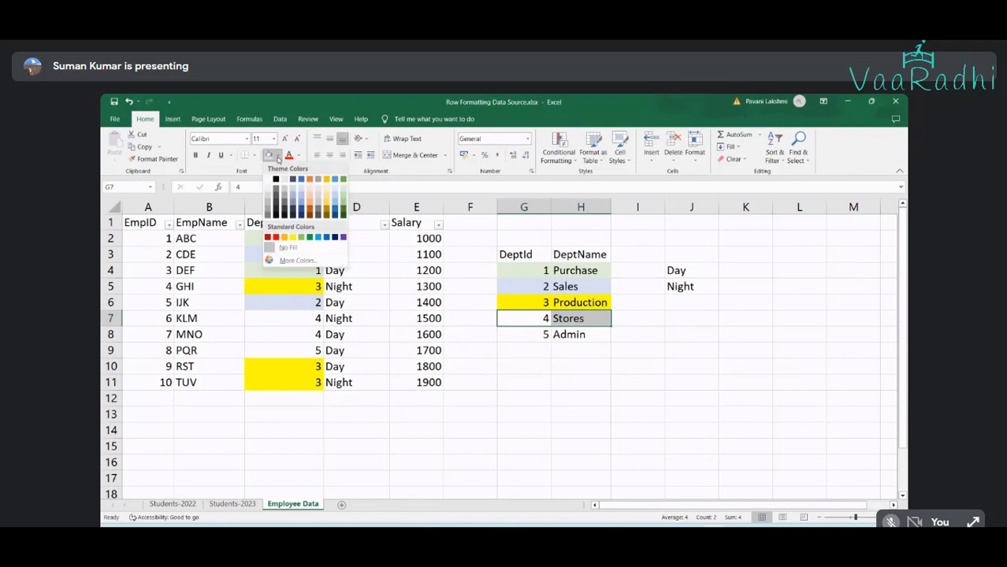
pyautogui.click(317, 236)
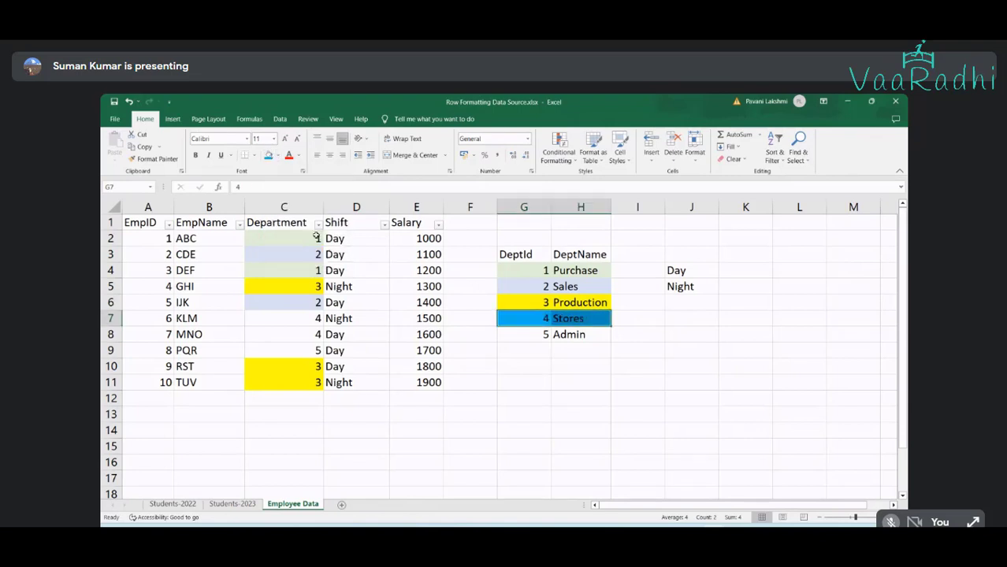
pyautogui.moveTo(309, 319); pyautogui.dragTo(308, 332)
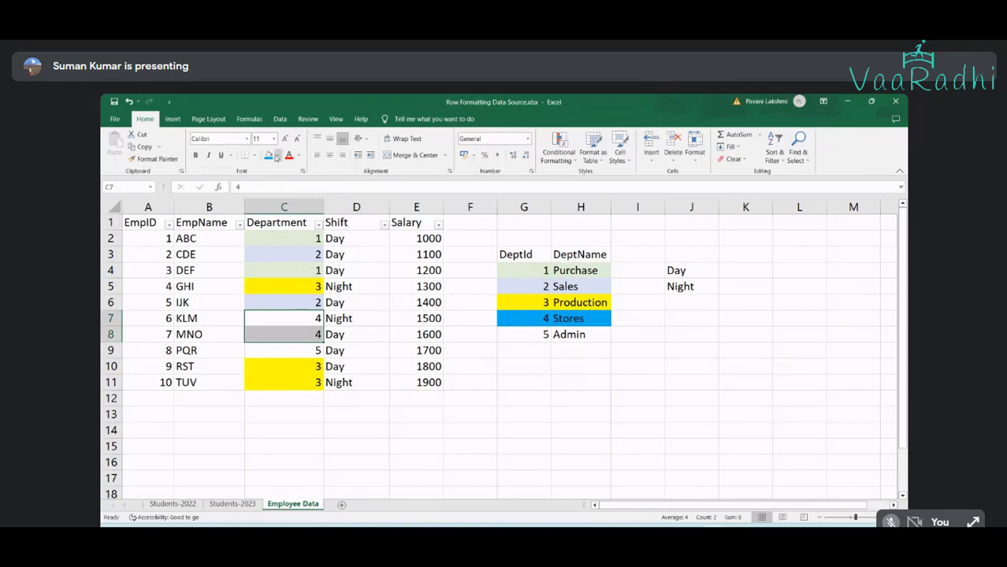
pyautogui.click(269, 156)
# Fill the Admin row G8:H8 and the ID 5 cell C9 with a pale gold theme color
pyautogui.moveTo(540, 334); pyautogui.dragTo(583, 334)
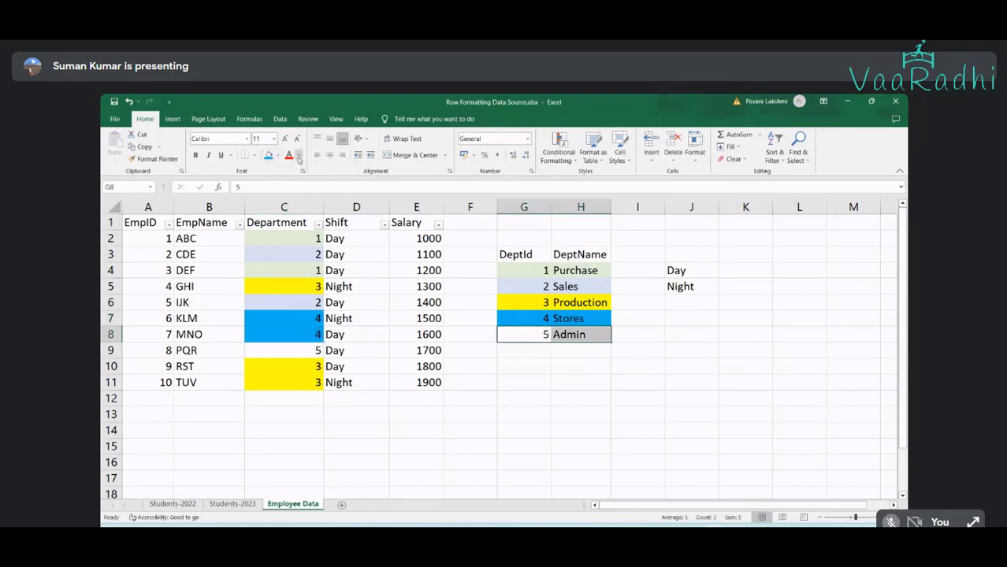
pyautogui.click(278, 155)
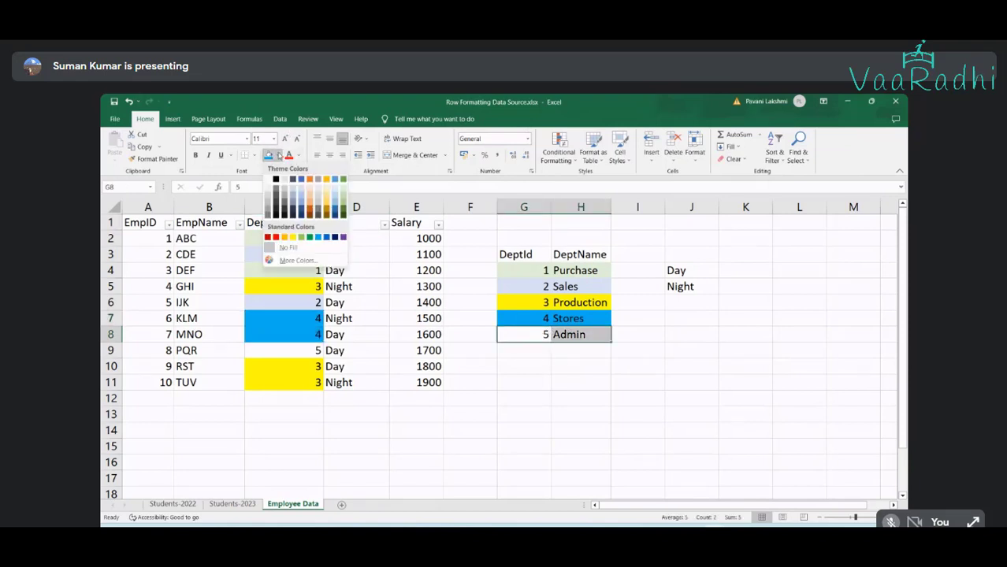
pyautogui.click(330, 193)
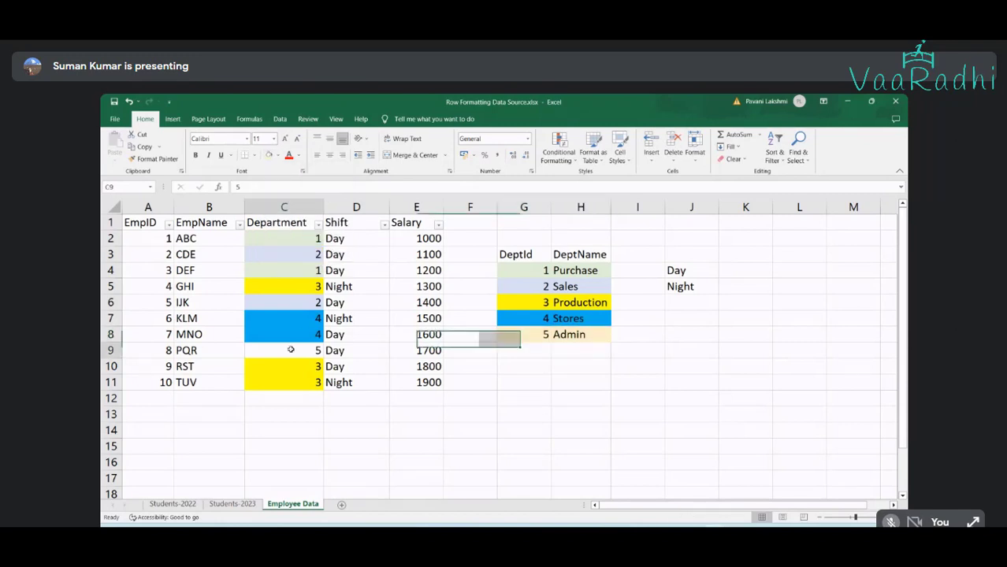
pyautogui.click(292, 348)
pyautogui.click(267, 156)
pyautogui.click(489, 382)
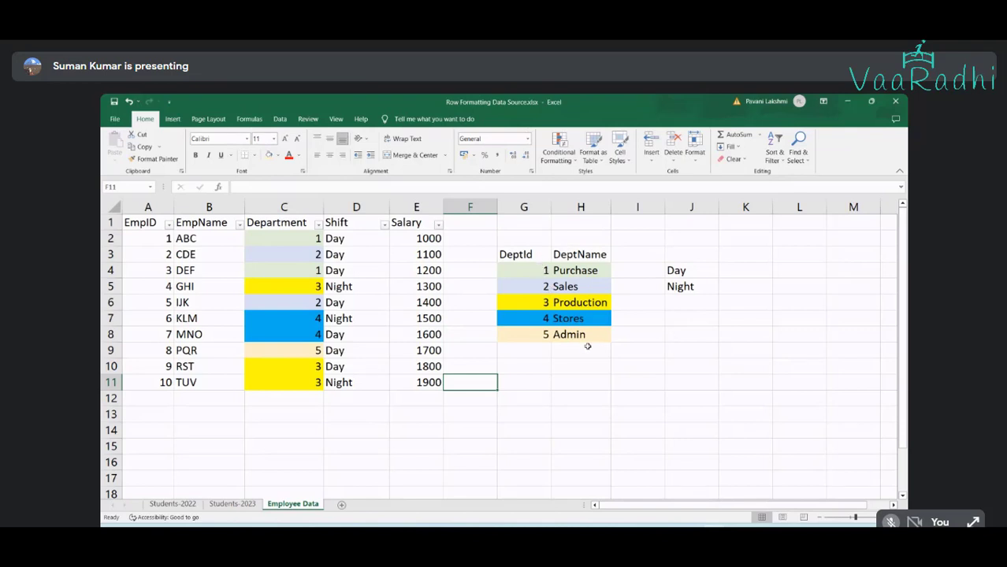
# Compare the color-coded department IDs in column C with the DeptId and DeptName list in G3:H8
pyautogui.click(577, 271)
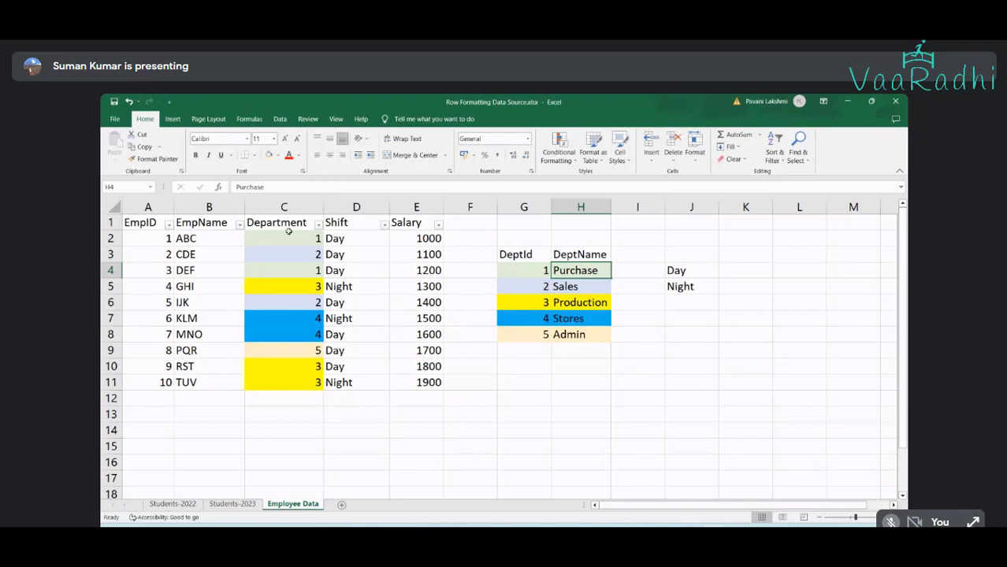
pyautogui.moveTo(283, 232); pyautogui.dragTo(292, 382)
pyautogui.moveTo(290, 254); pyautogui.dragTo(289, 273)
pyautogui.moveTo(283, 303); pyautogui.dragTo(280, 320)
pyautogui.click(279, 354)
pyautogui.click(293, 378)
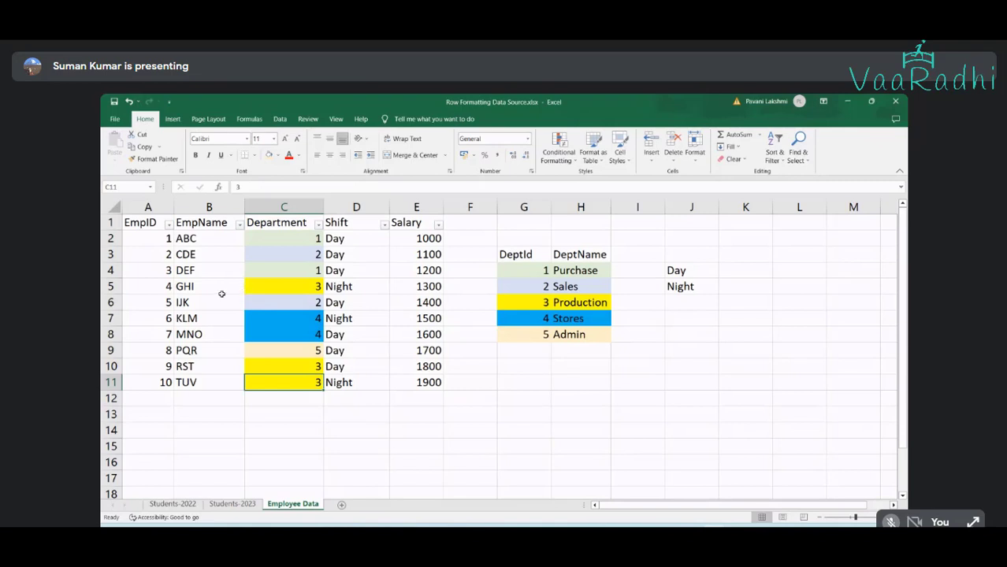
pyautogui.click(296, 206)
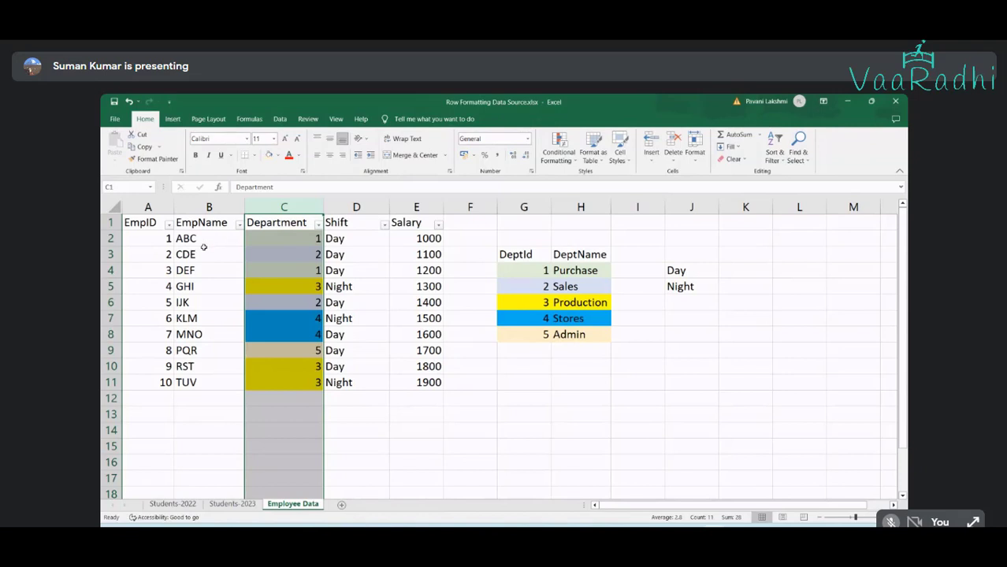
pyautogui.click(295, 241)
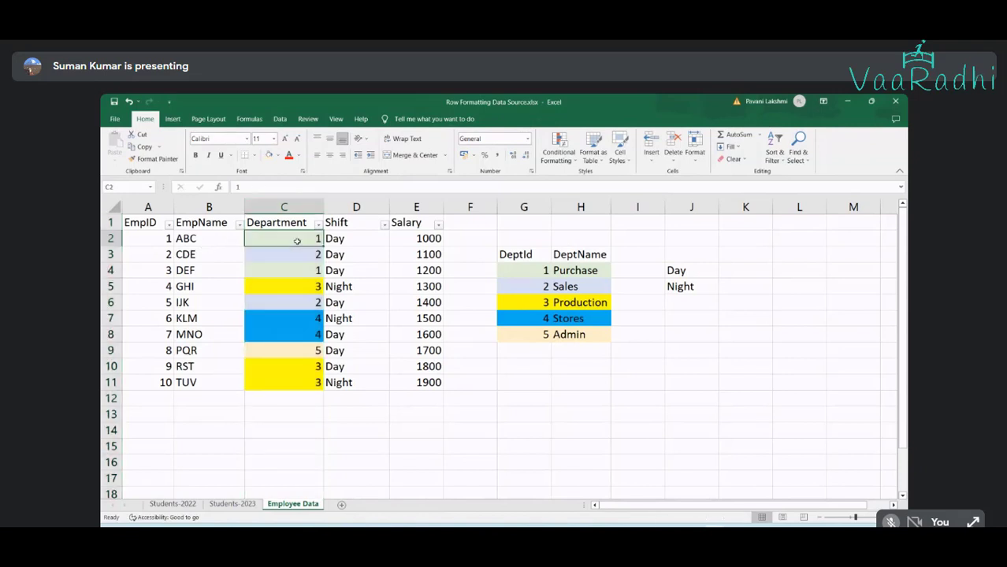
pyautogui.click(293, 283)
pyautogui.moveTo(291, 367); pyautogui.dragTo(288, 384)
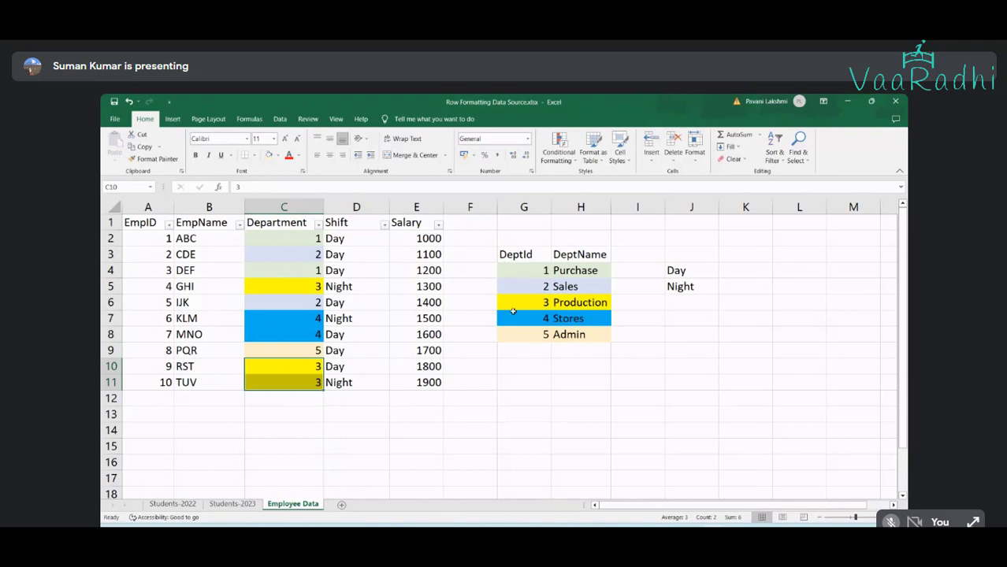
# Match the Purchase entry and its DeptId in G4:H4 with the first employee's department ID in C2
pyautogui.moveTo(520, 253); pyautogui.dragTo(584, 342)
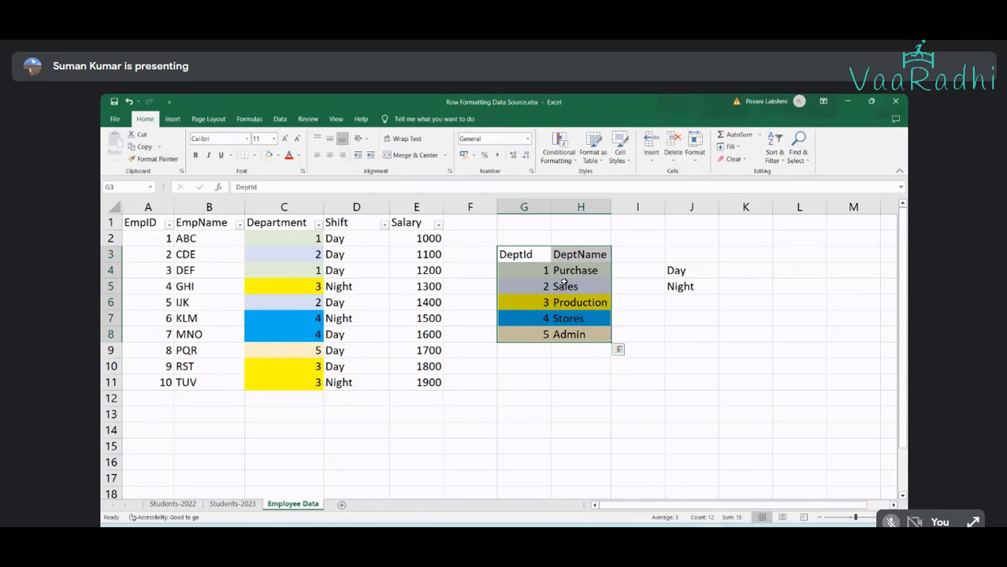
pyautogui.click(568, 274)
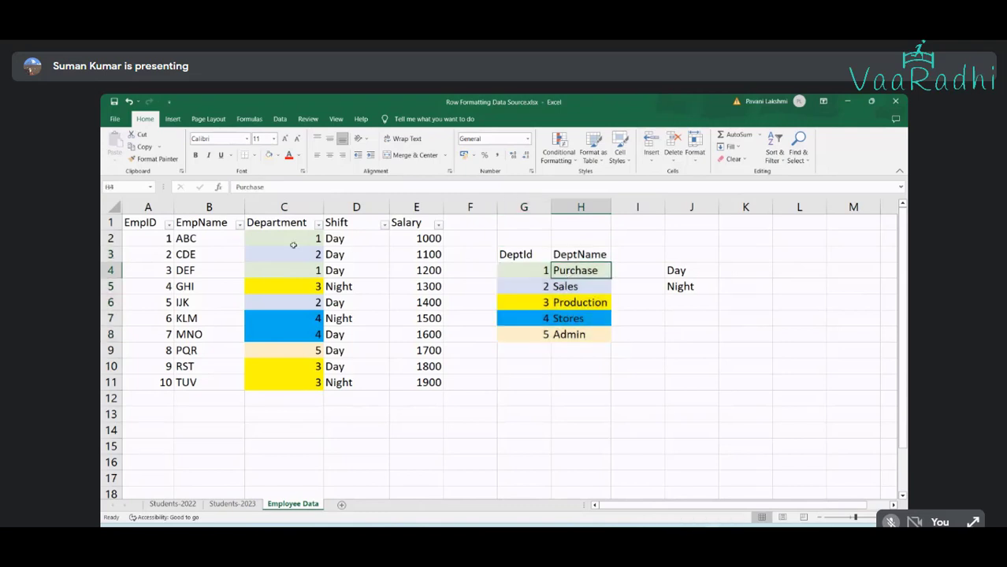
pyautogui.click(515, 272)
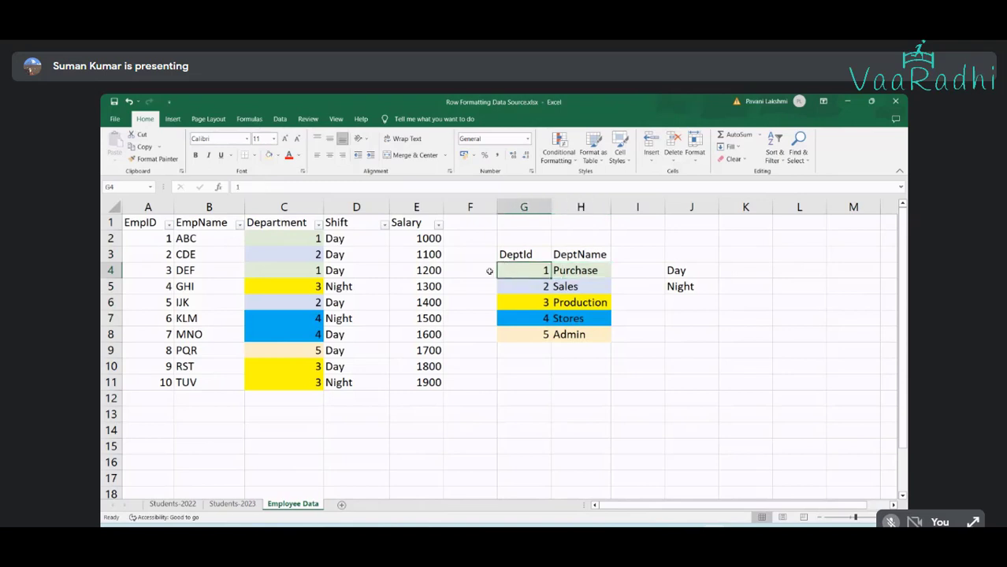
pyautogui.click(270, 234)
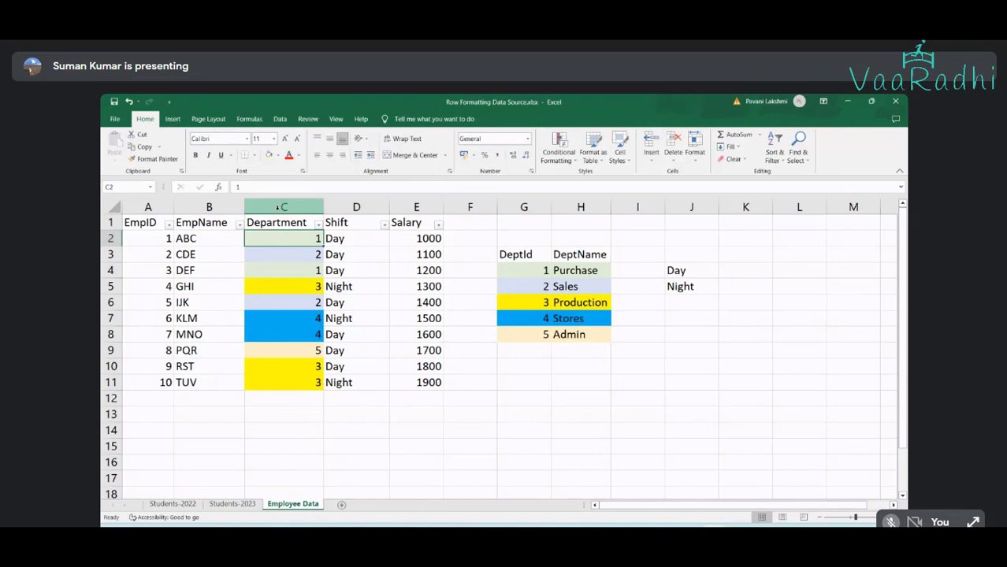
# Delete the Day and Night shift entries from J4:J5
pyautogui.moveTo(681, 267); pyautogui.dragTo(683, 284)
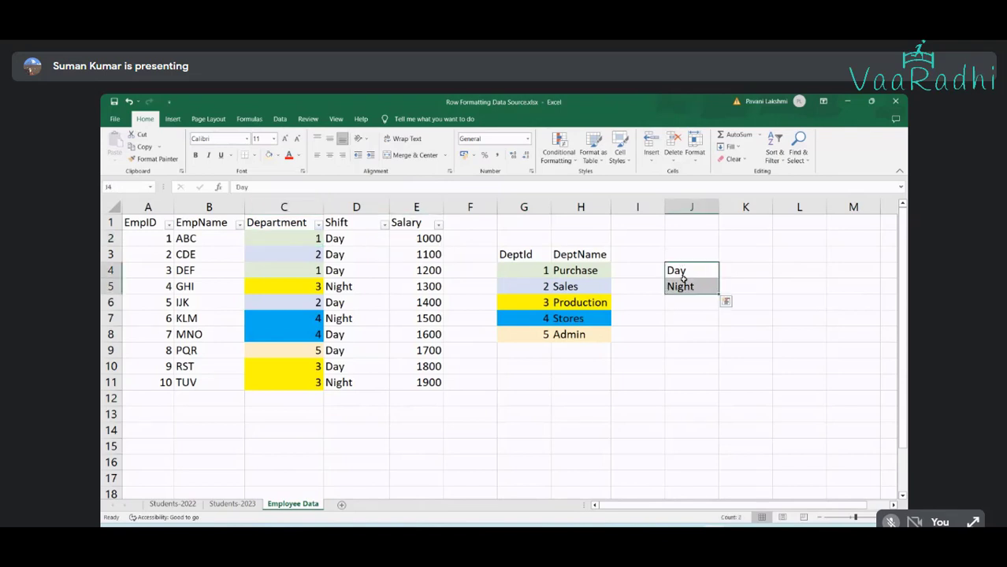
pyautogui.click(684, 282)
pyautogui.press('Delete')
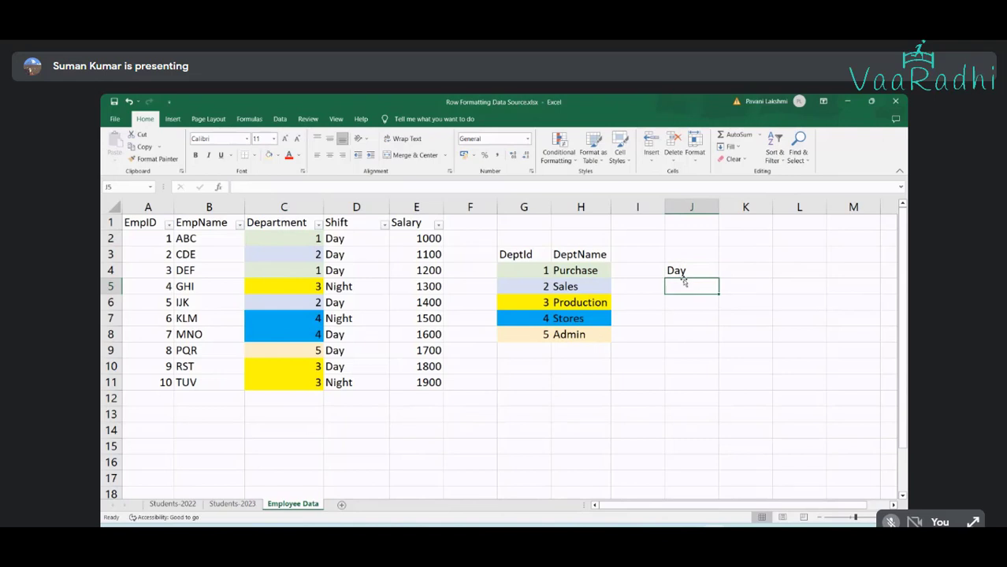
pyautogui.click(683, 275)
pyautogui.press('Delete')
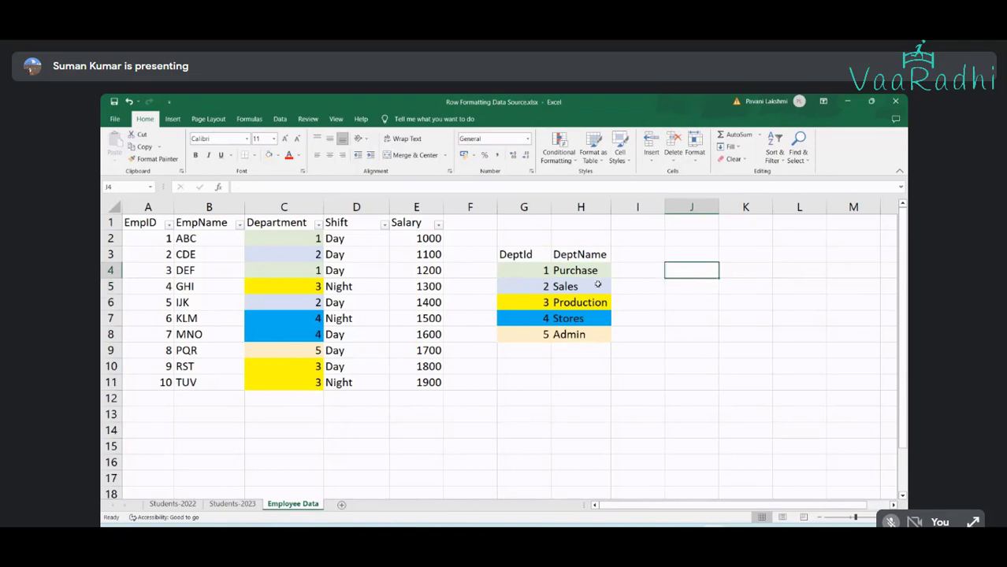
# Examine how the department list in G3:H8 links employee IDs in column C to department names, using Purchase as the example
pyautogui.moveTo(532, 255); pyautogui.dragTo(561, 331)
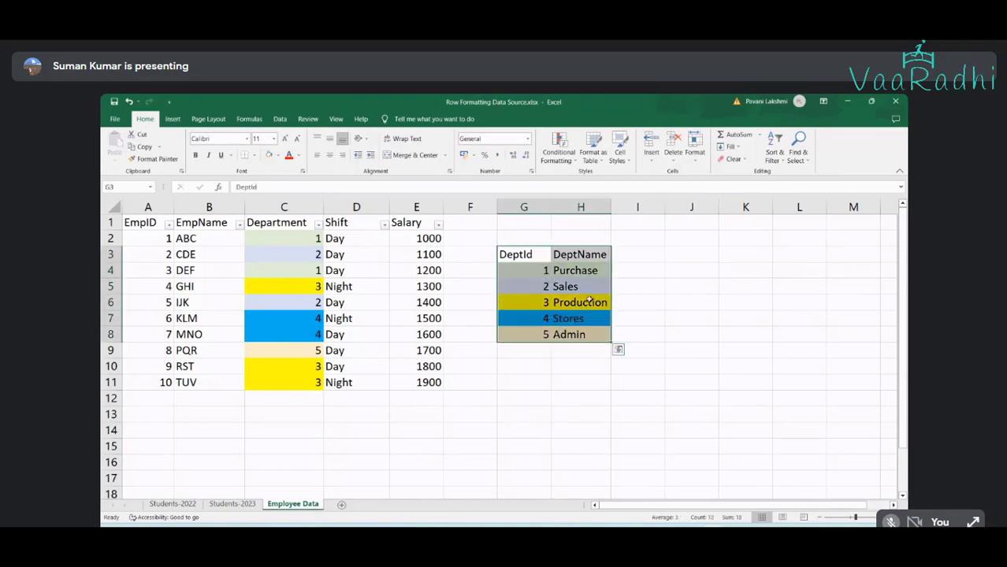
pyautogui.click(589, 257)
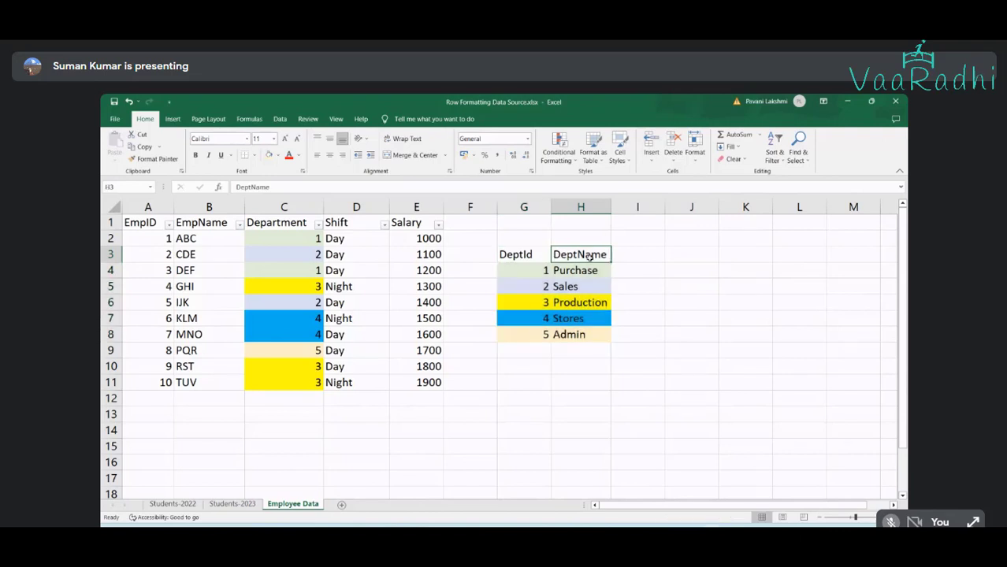
pyautogui.click(591, 270)
pyautogui.click(513, 271)
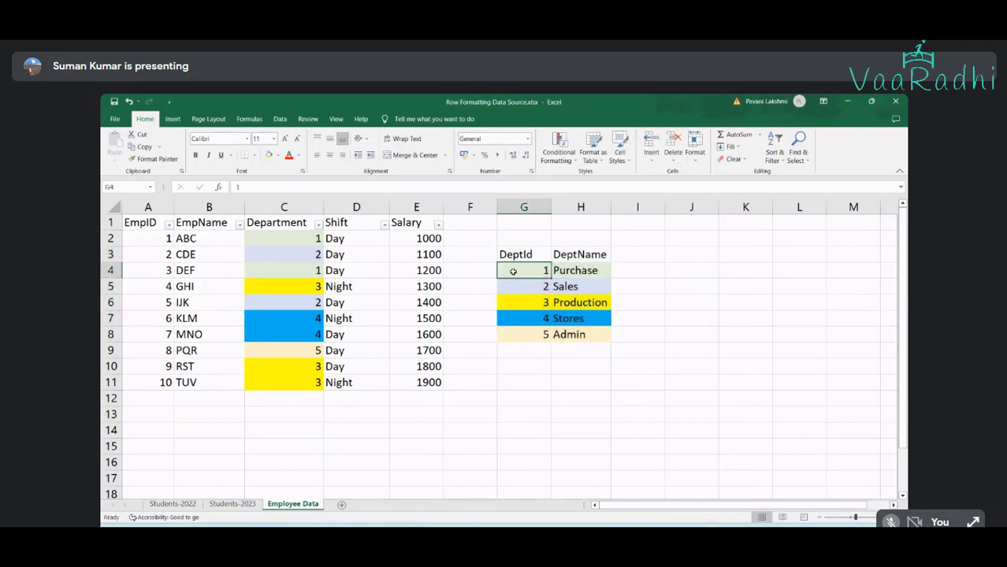
pyautogui.click(277, 234)
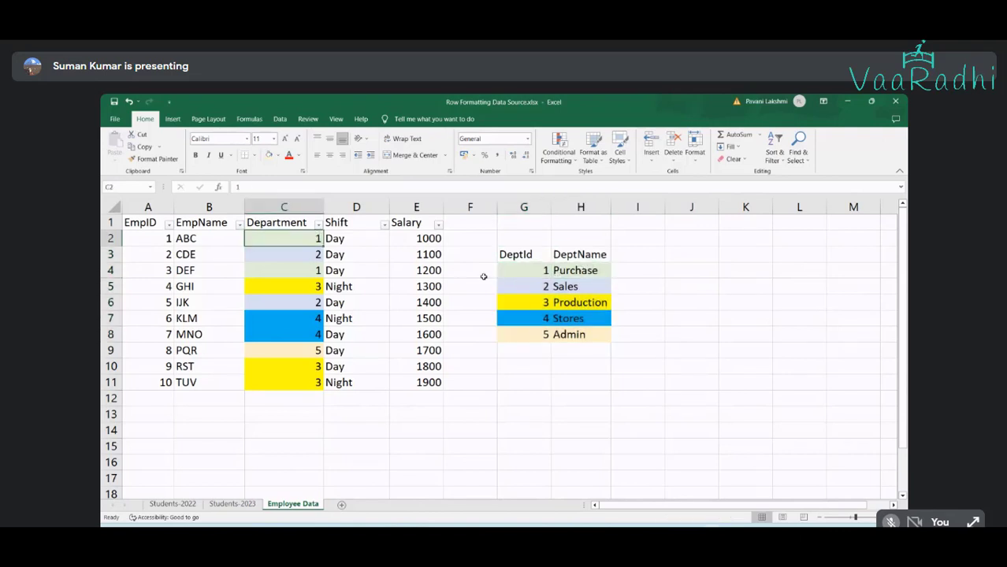
pyautogui.click(516, 270)
pyautogui.click(300, 236)
pyautogui.click(470, 253)
pyautogui.click(470, 270)
pyautogui.click(578, 272)
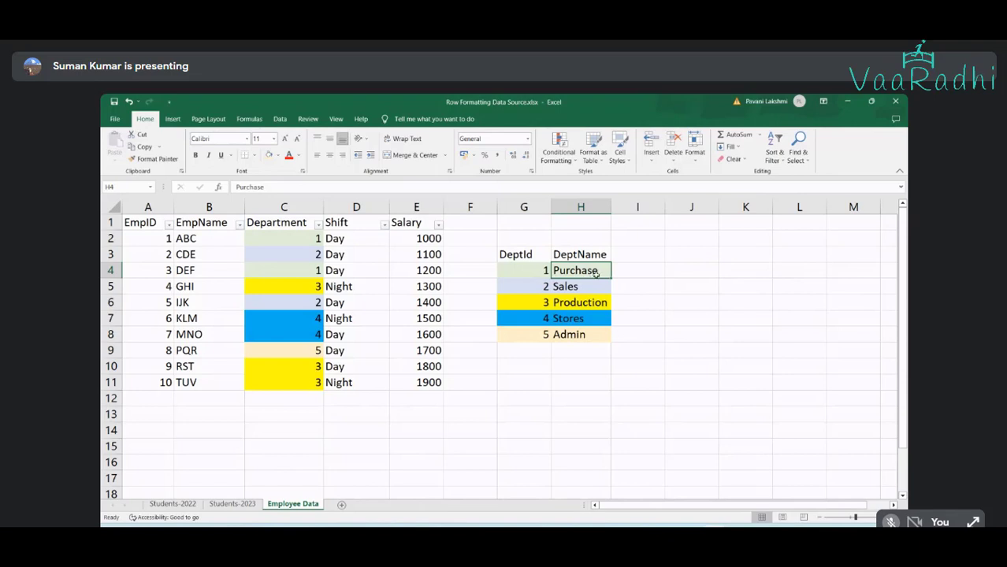
pyautogui.click(530, 268)
pyautogui.click(299, 238)
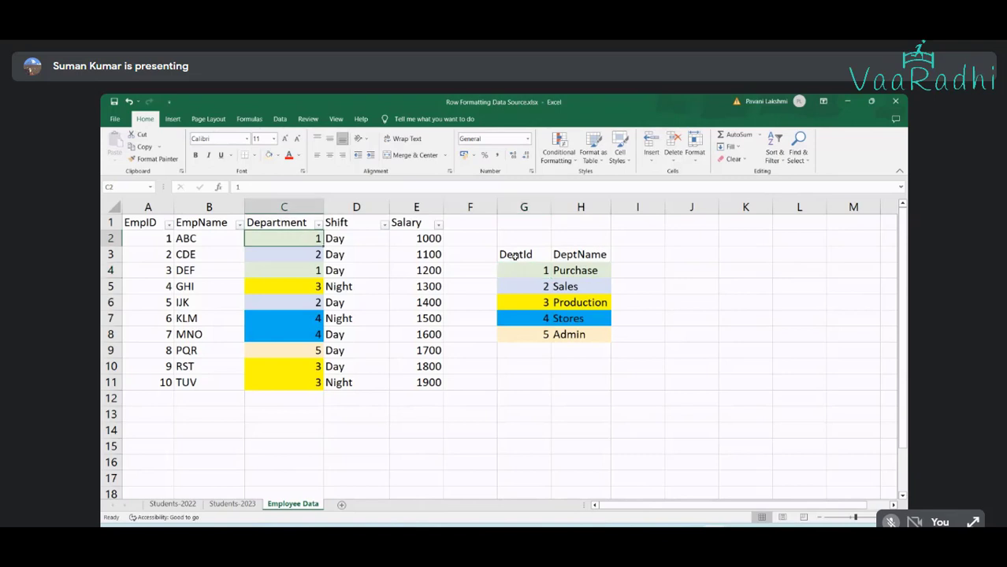
pyautogui.click(525, 273)
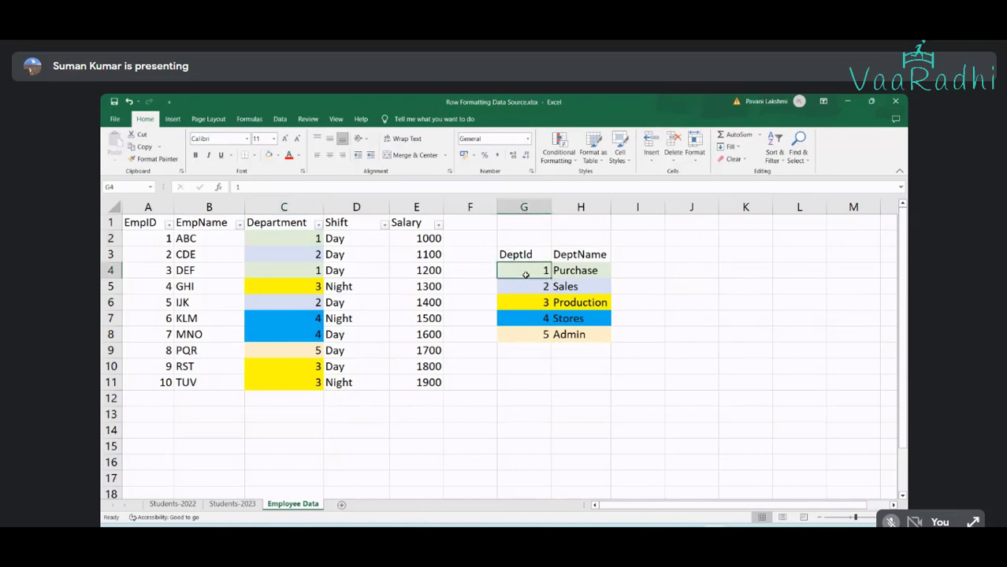
pyautogui.hotkey('ctrl', 'a')
pyautogui.hotkey('ctrl', 'a')
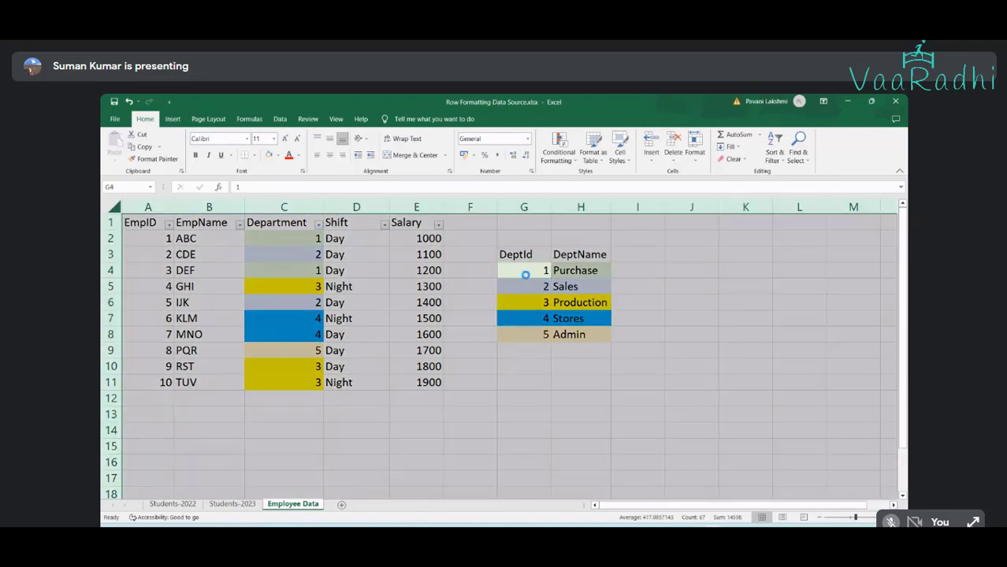
pyautogui.hotkey('ctrl', 'c')
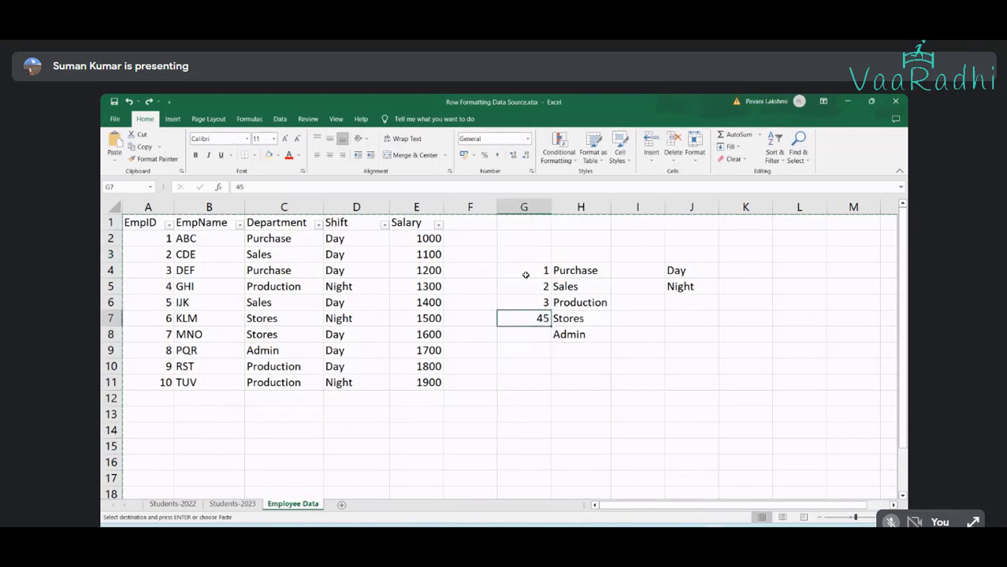
# Undo the Employee Data edits back to the original department names, with no lookup lists beside the table
pyautogui.hotkey('ctrl', 'z')
pyautogui.hotkey('ctrl', 'z')
pyautogui.hotkey('ctrl', 'z')
pyautogui.hotkey('ctrl', 'z')
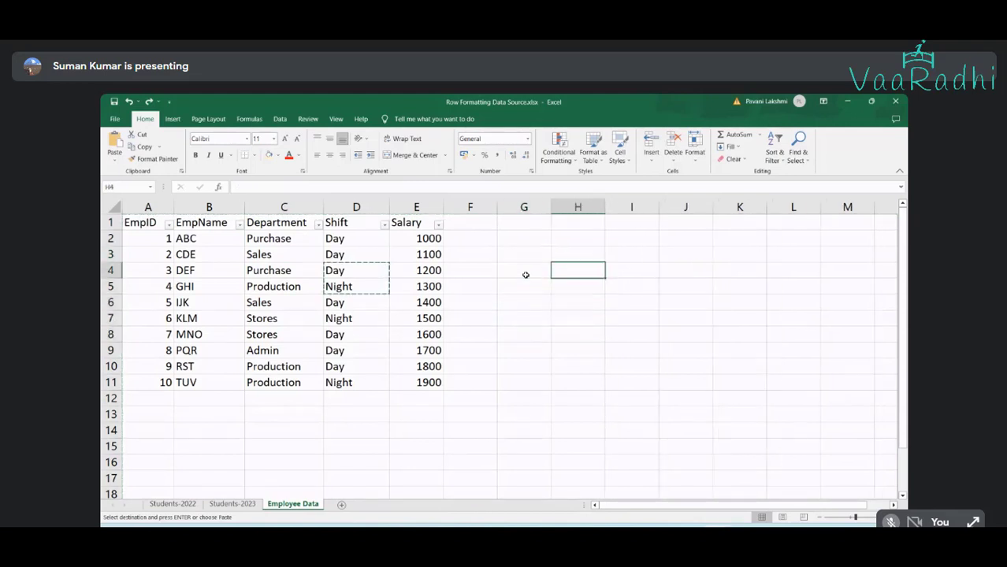
# Switch to the Merge and Append Queries workbook and select cell A3 on Sheet1
pyautogui.moveTo(711, 530)
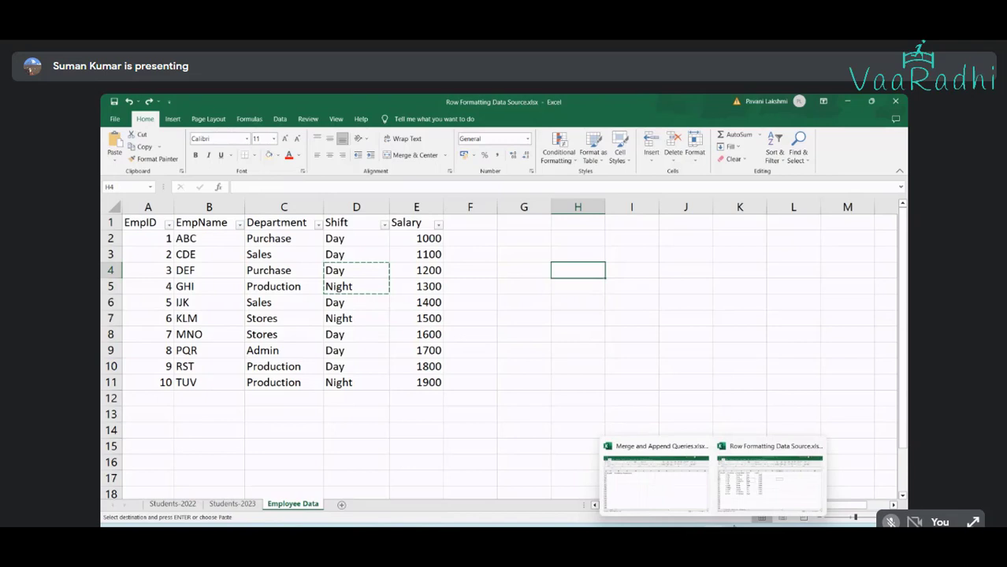
pyautogui.click(652, 497)
pyautogui.hotkey('ctrl', 'z')
pyautogui.hotkey('ctrl', 'z')
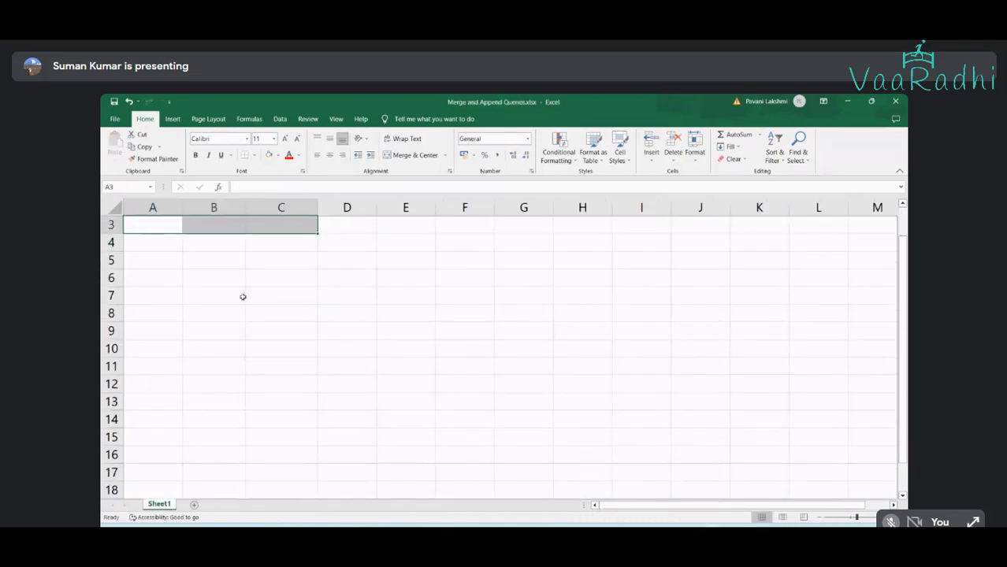
pyautogui.click(224, 280)
pyautogui.click(153, 224)
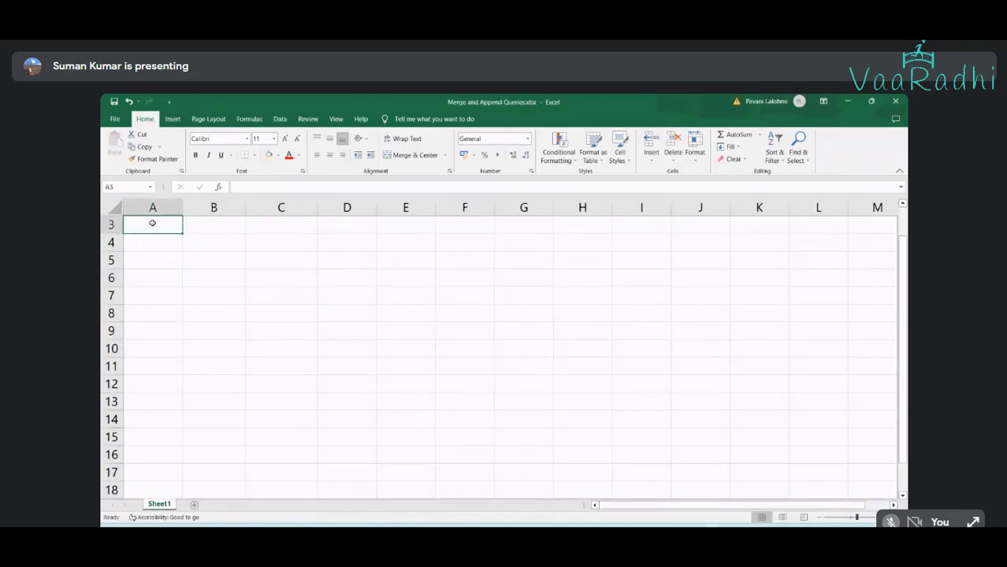
pyautogui.hotkey('alt', 'Tab')
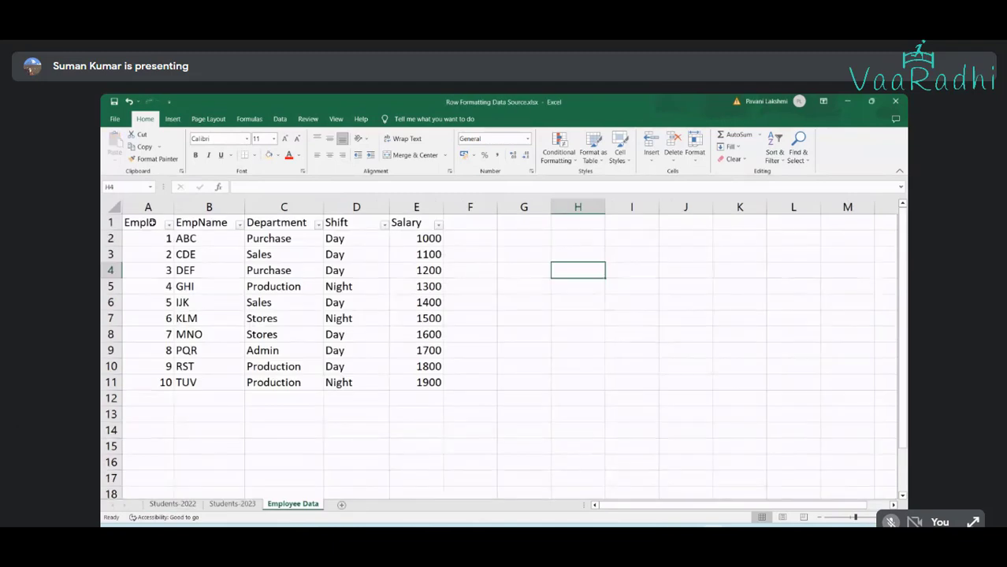
pyautogui.hotkey('alt', 'Tab')
# Undo the earlier edits to the header row on Sheet1, and redo them
pyautogui.hotkey('ctrl', 'z')
pyautogui.hotkey('ctrl', 'z')
pyautogui.hotkey('ctrl', 'z')
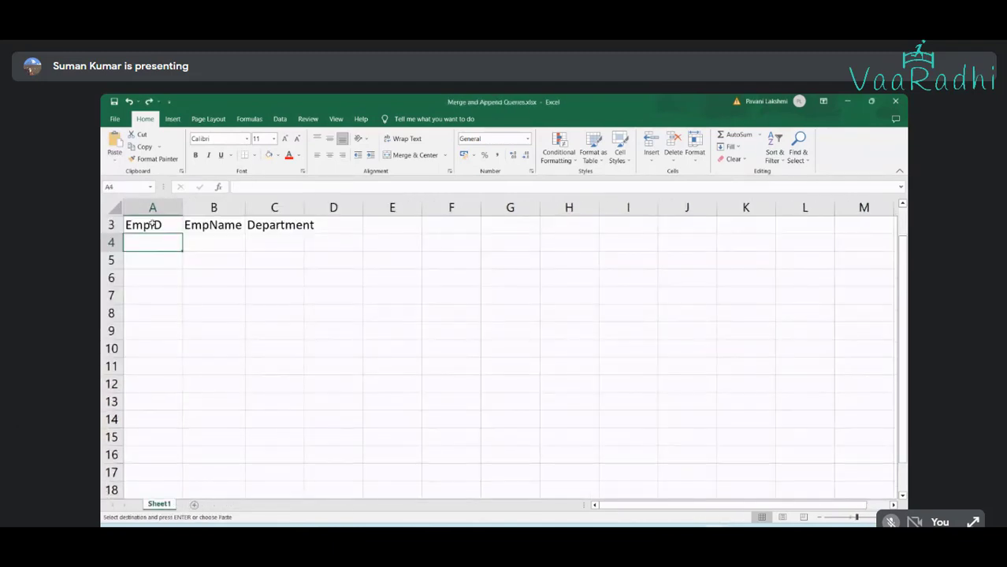
pyautogui.hotkey('ctrl', 'z')
pyautogui.hotkey('ctrl', 'z')
pyautogui.hotkey('ctrl', 'z')
pyautogui.hotkey('ctrl', 'z')
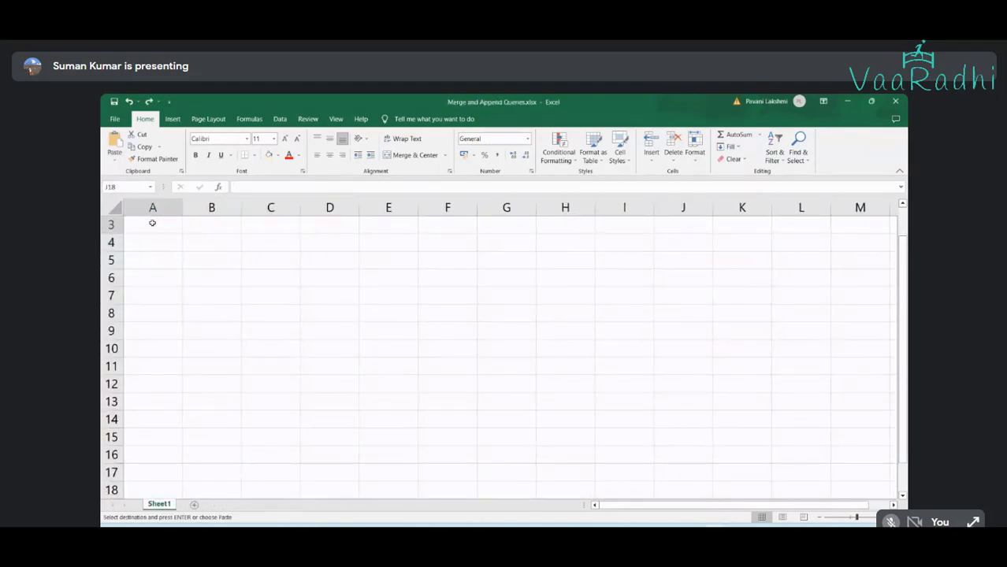
pyautogui.scroll(-6, 152, 223)
pyautogui.hotkey('ctrl', 'z')
pyautogui.hotkey('ctrl', 'y')
pyautogui.scroll(6, 152, 223)
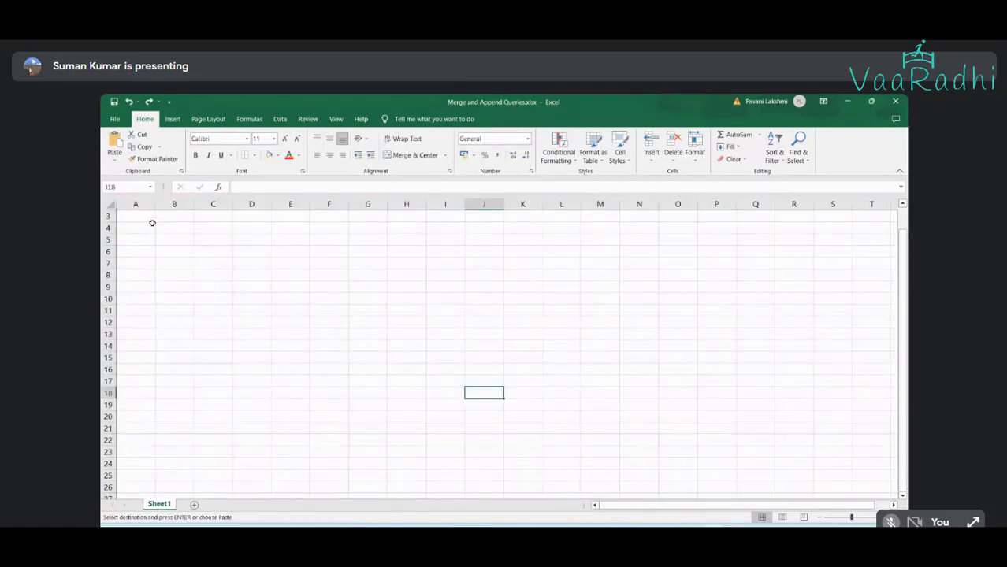
pyautogui.hotkey('ctrl', 'y')
pyautogui.hotkey('ctrl', 'y')
pyautogui.hotkey('ctrl', 'y')
pyautogui.hotkey('ctrl', 'y')
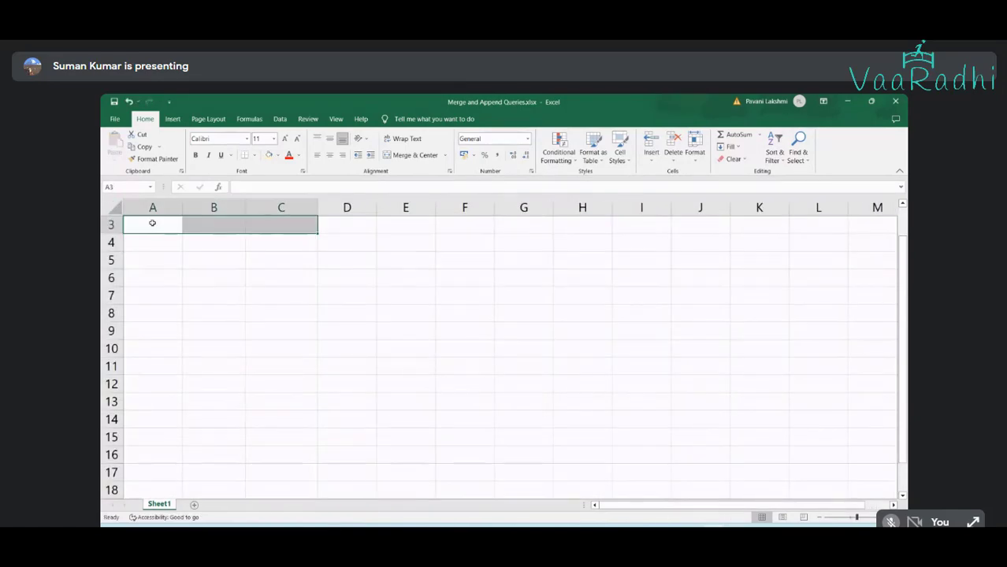
# Copy the whole employee table from Row Formatting Data Source.xlsx into Sheet1 of Merge and Append Queries.xlsx, starting at A3
pyautogui.hotkey('alt', 'Tab')
pyautogui.click(532, 243)
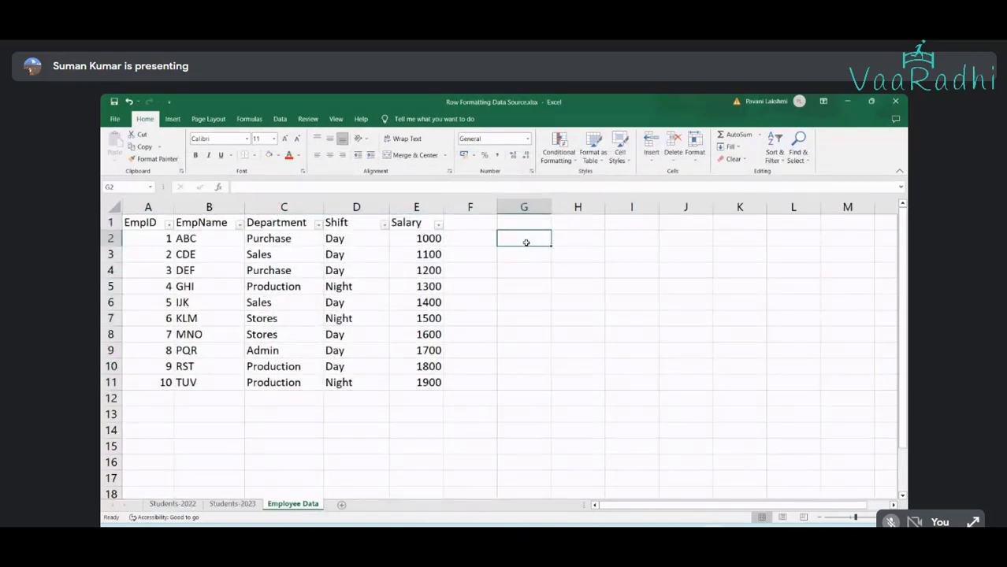
pyautogui.click(379, 316)
pyautogui.hotkey('ctrl', 'a')
pyautogui.hotkey('ctrl', 'c')
pyautogui.hotkey('alt', 'Tab')
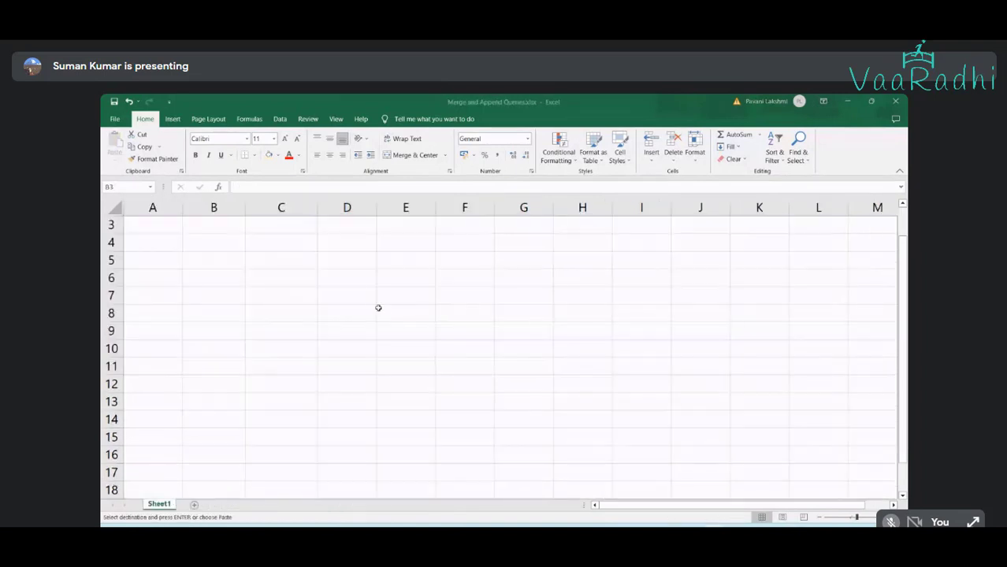
pyautogui.click(172, 246)
pyautogui.click(160, 222)
pyautogui.hotkey('ctrl', 'v')
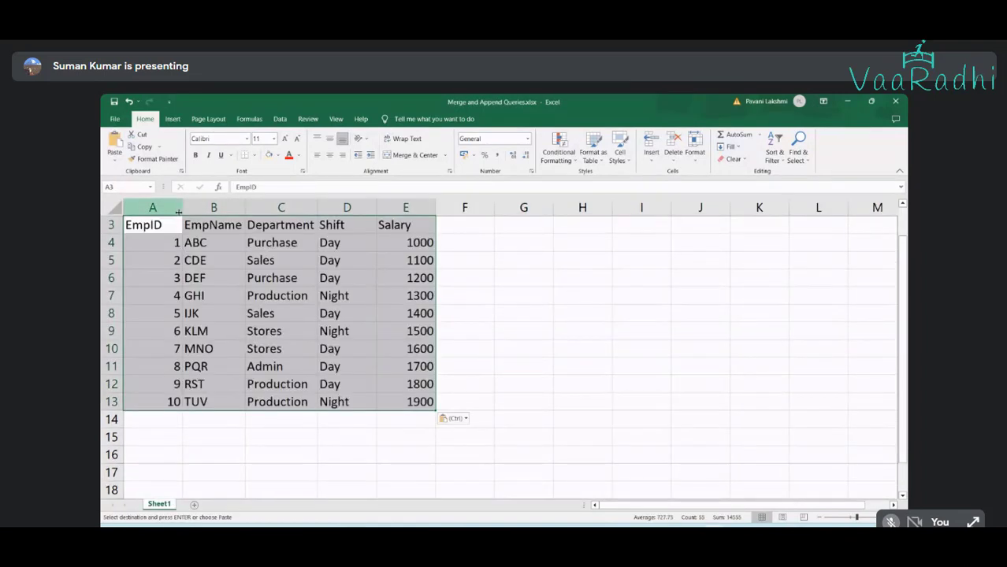
pyautogui.click(321, 249)
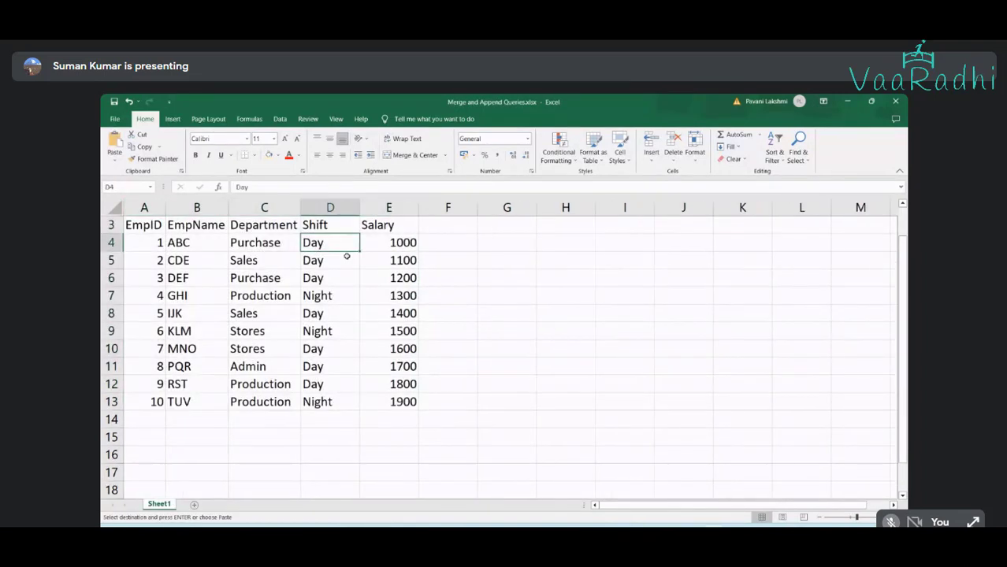
pyautogui.press('Left')
pyautogui.hotkey('ctrl', 'shift', 'Down')
pyautogui.hotkey('ctrl', 'c')
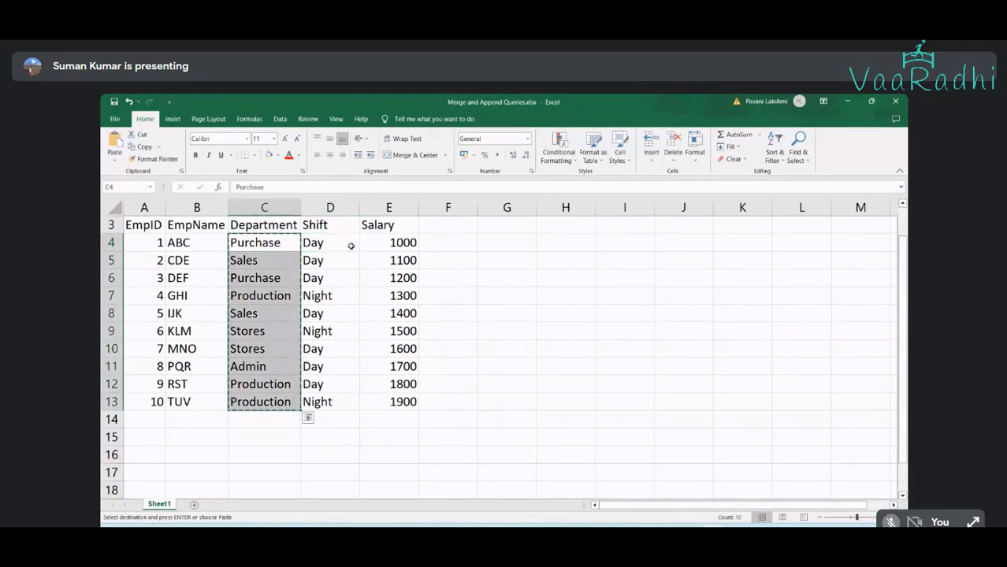
pyautogui.press('Right')
pyautogui.press('Right')
pyautogui.press('Escape')
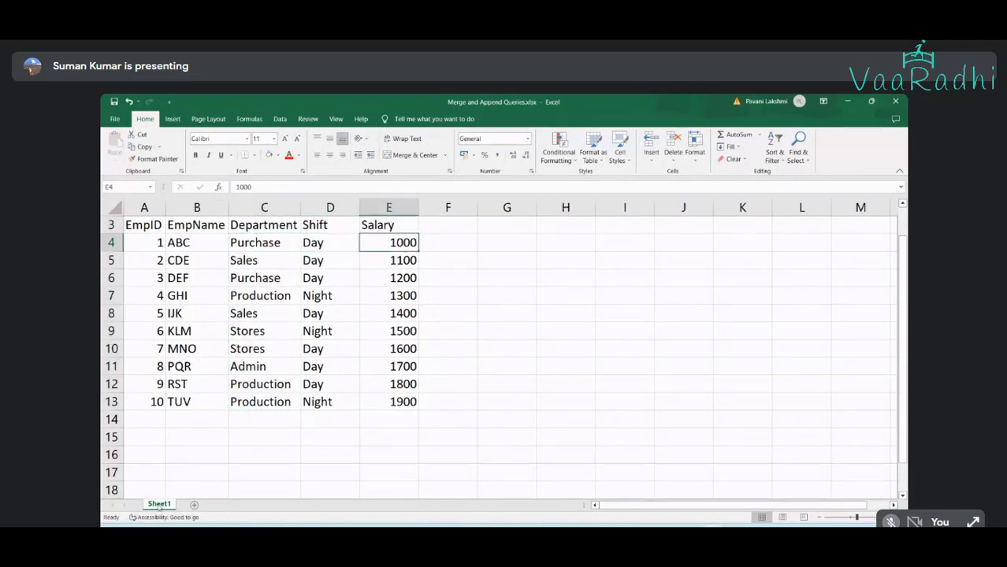
# Rename Sheet1 as Employee
pyautogui.doubleClick(158, 504)
pyautogui.write('De')
pyautogui.press('BackSpace')
pyautogui.press('BackSpace')
pyautogui.write('Em')
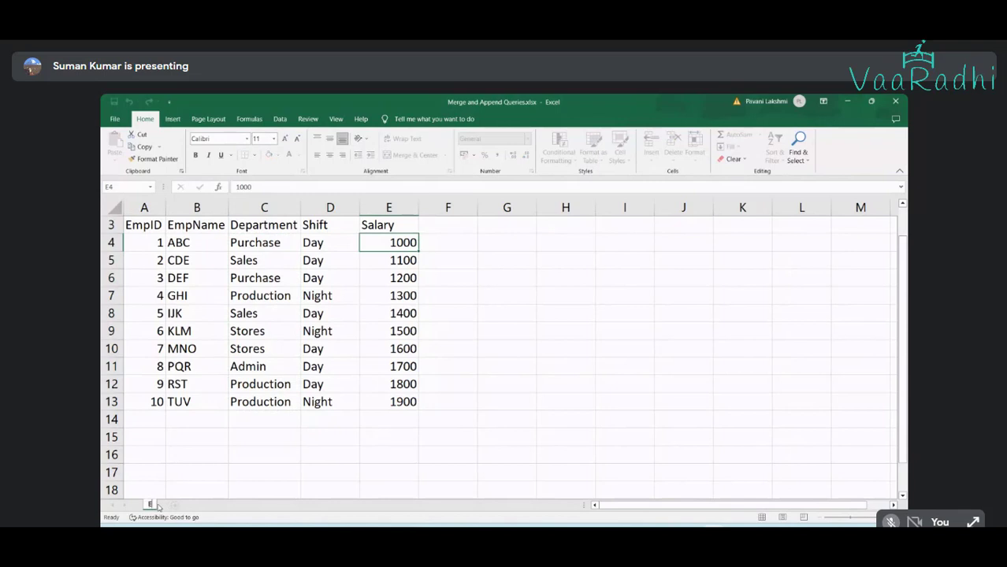
pyautogui.write('ployee')
pyautogui.click(175, 492)
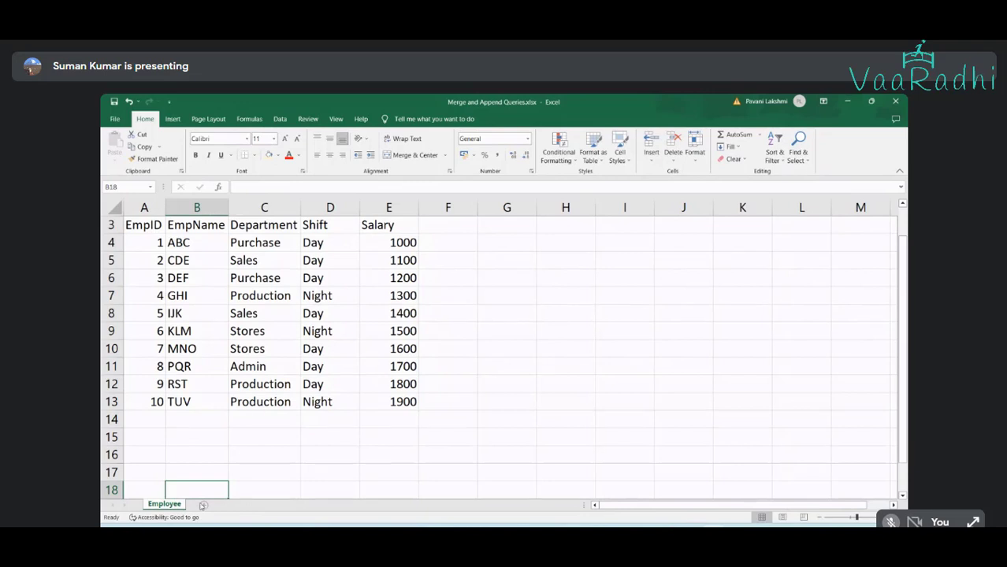
# Add a new worksheet after Employee and name it Department
pyautogui.click(217, 505)
pyautogui.doubleClick(207, 504)
pyautogui.write('Dep')
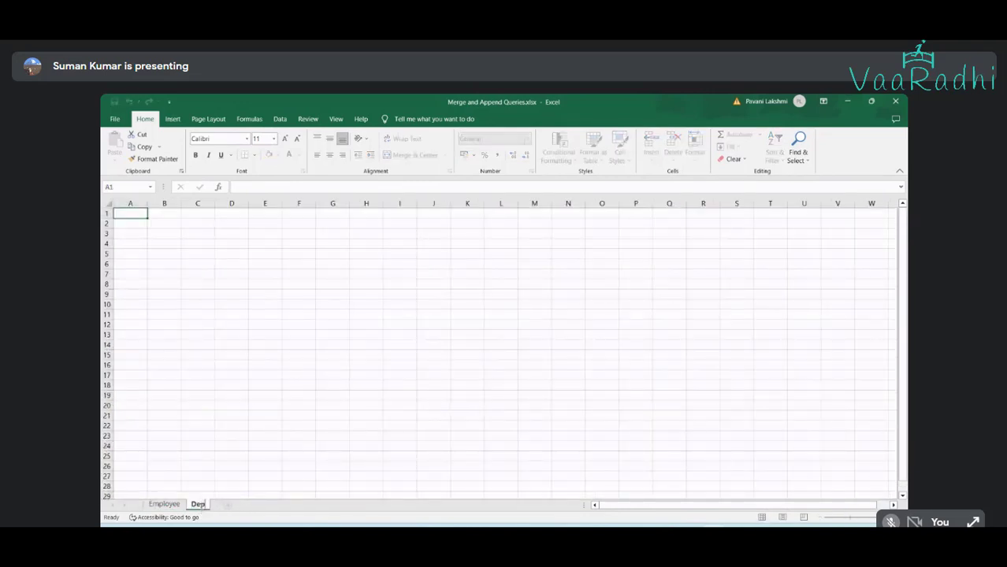
pyautogui.write('artment')
pyautogui.press('Return')
# Copy the department values in C4:C13 of the Employee sheet to the Department sheet, starting at A2
pyautogui.click(162, 504)
pyautogui.moveTo(259, 242); pyautogui.dragTo(260, 401)
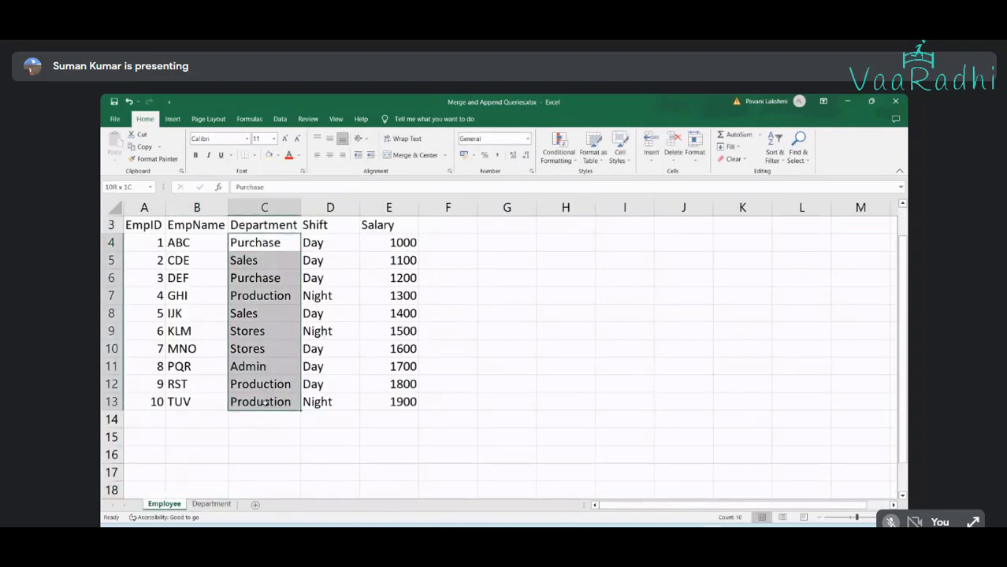
pyautogui.hotkey('ctrl', 'c')
pyautogui.click(211, 504)
pyautogui.click(140, 223)
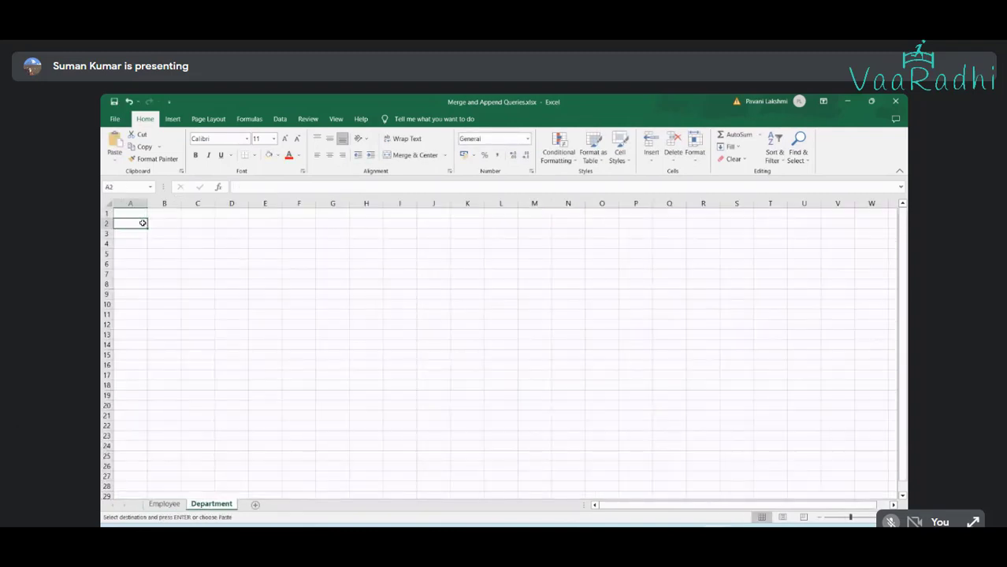
pyautogui.hotkey('ctrl', 'v')
pyautogui.scroll(4, 149, 271)
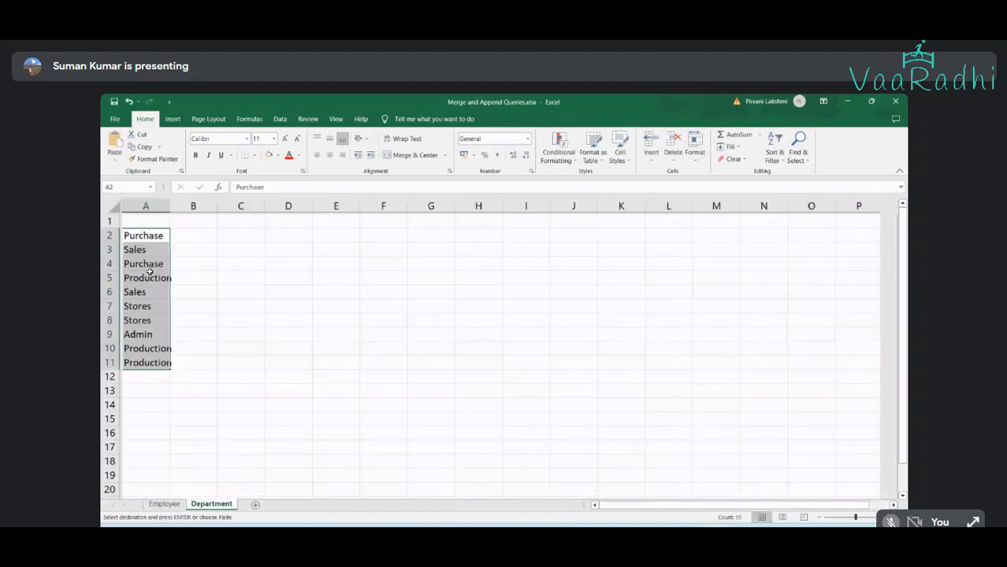
# Remove the duplicate values from the pasted department list in column A, treating the data as having no headers
pyautogui.click(280, 119)
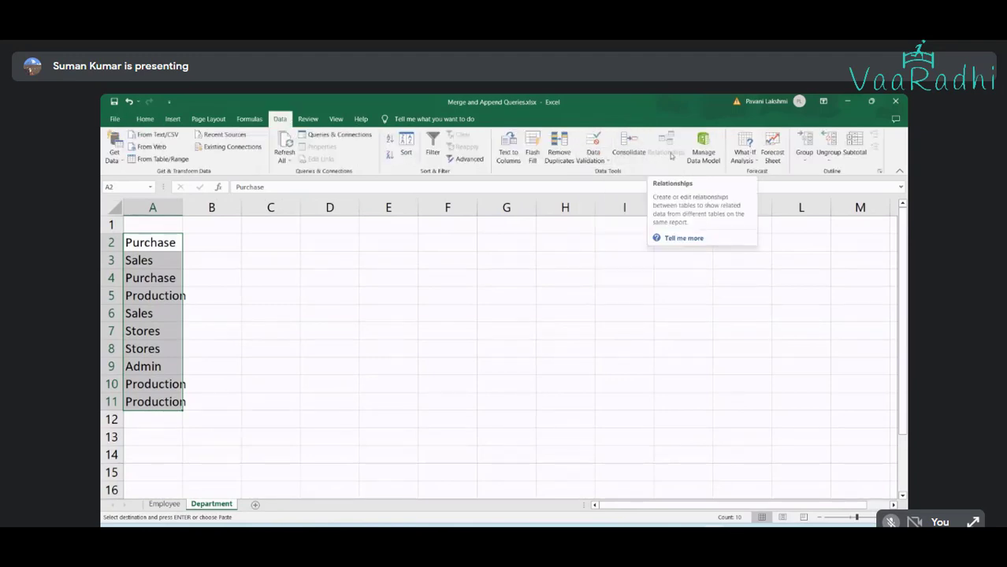
pyautogui.click(558, 150)
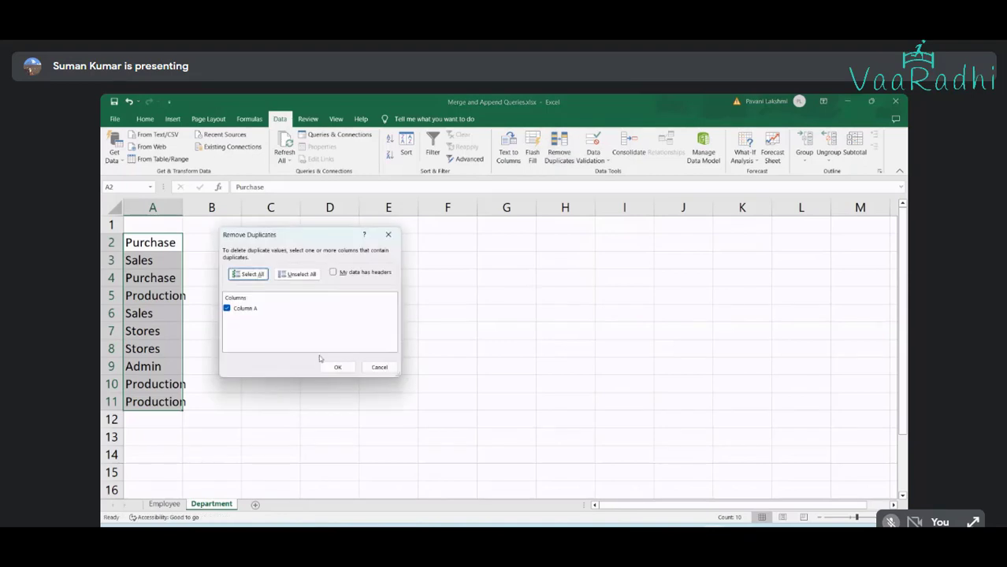
pyautogui.click(337, 367)
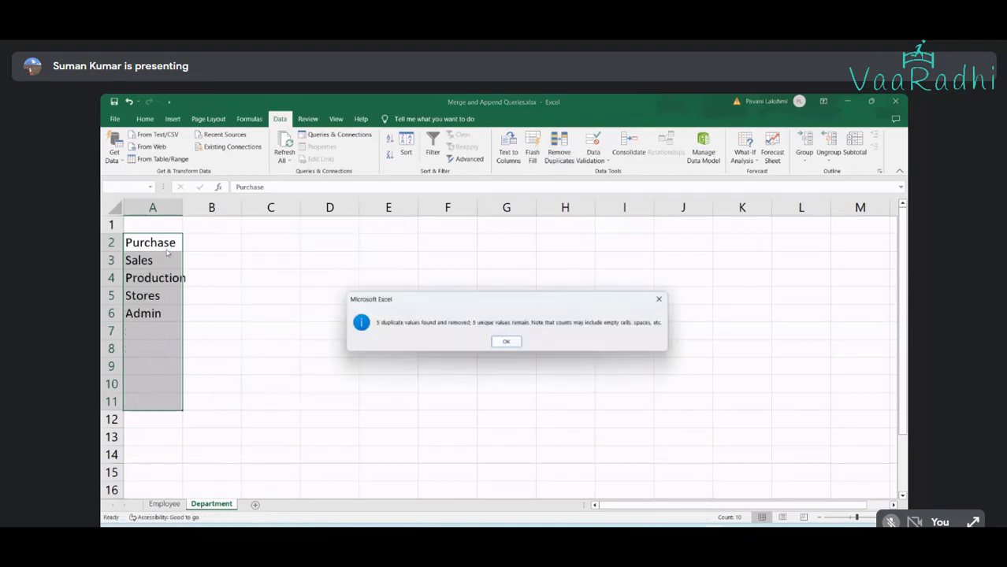
pyautogui.press('Return')
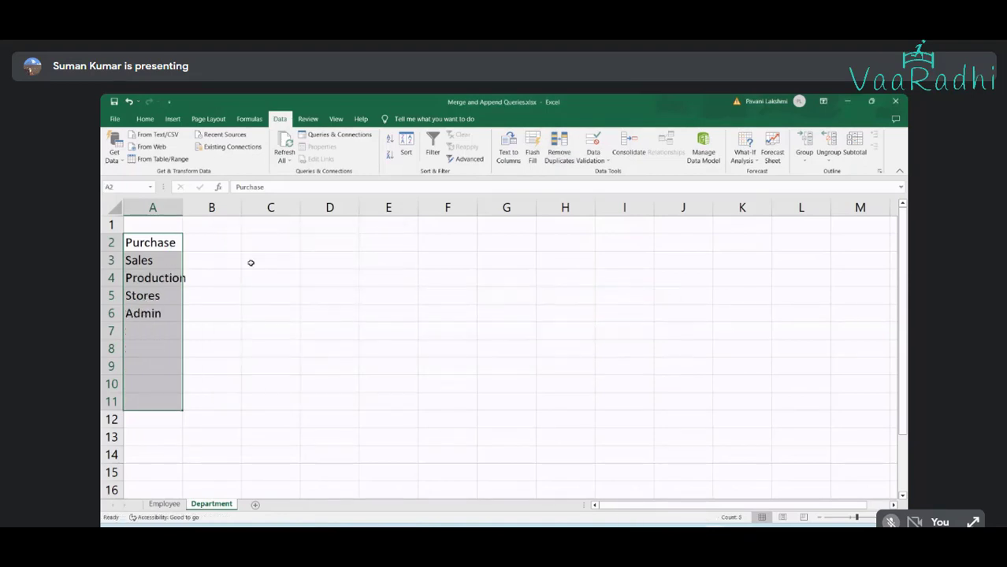
# Enter the header DeptName in A1 above the department list
pyautogui.click(188, 206)
pyautogui.press('Left')
pyautogui.write('De')
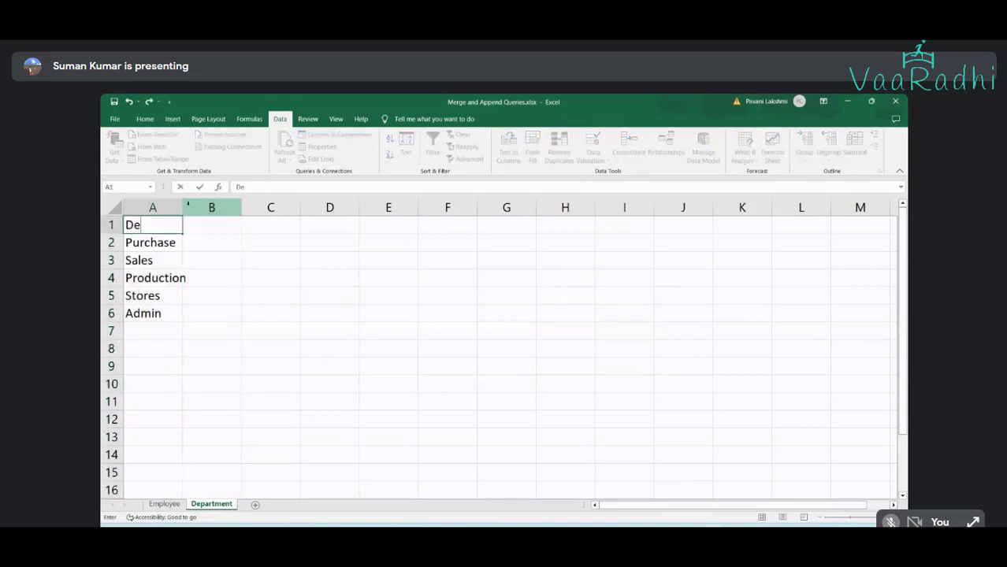
pyautogui.write('patName')
pyautogui.press('Return')
# Insert a new column before the department names and enter the header DeptId in A1
pyautogui.click(143, 208)
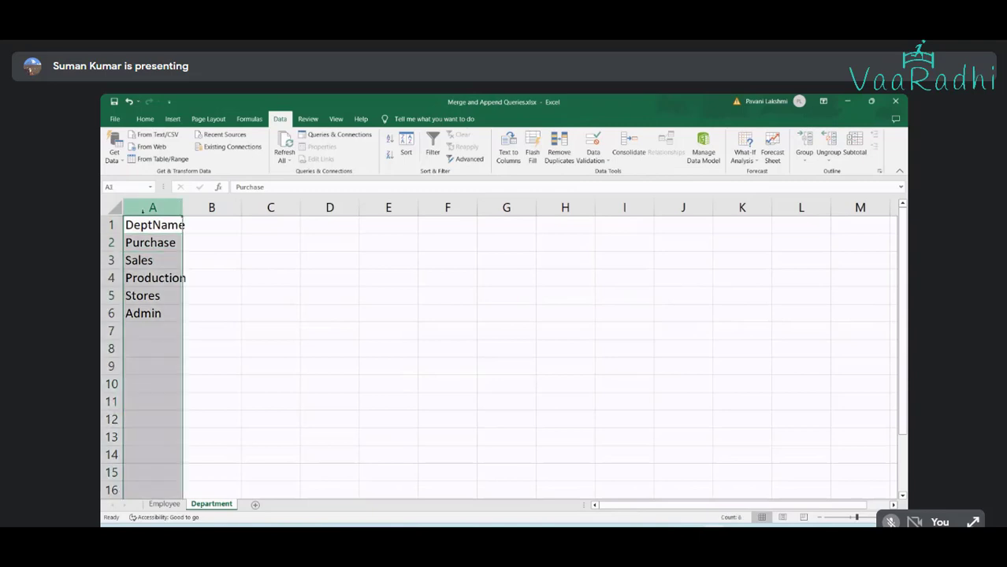
pyautogui.rightClick(139, 203)
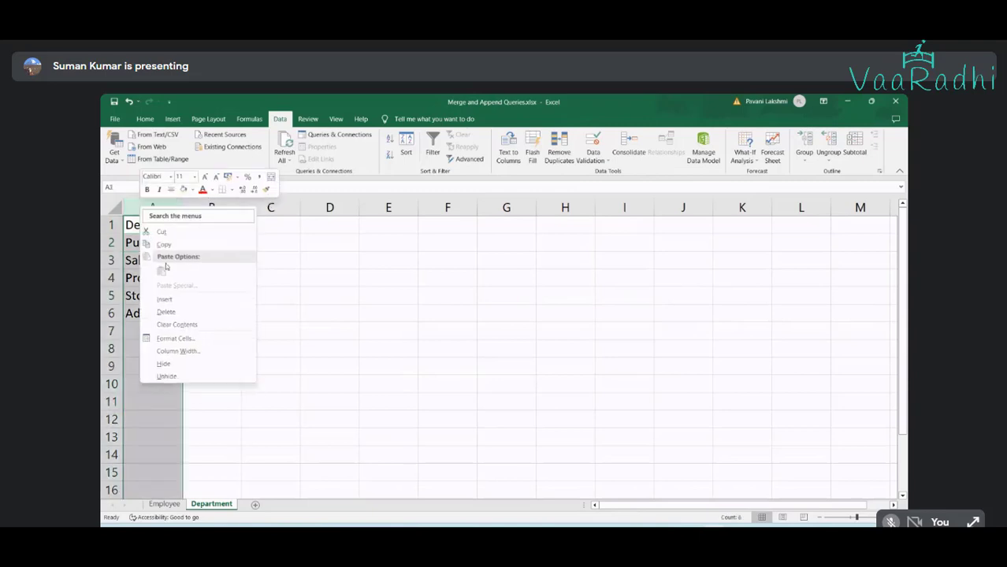
pyautogui.click(165, 299)
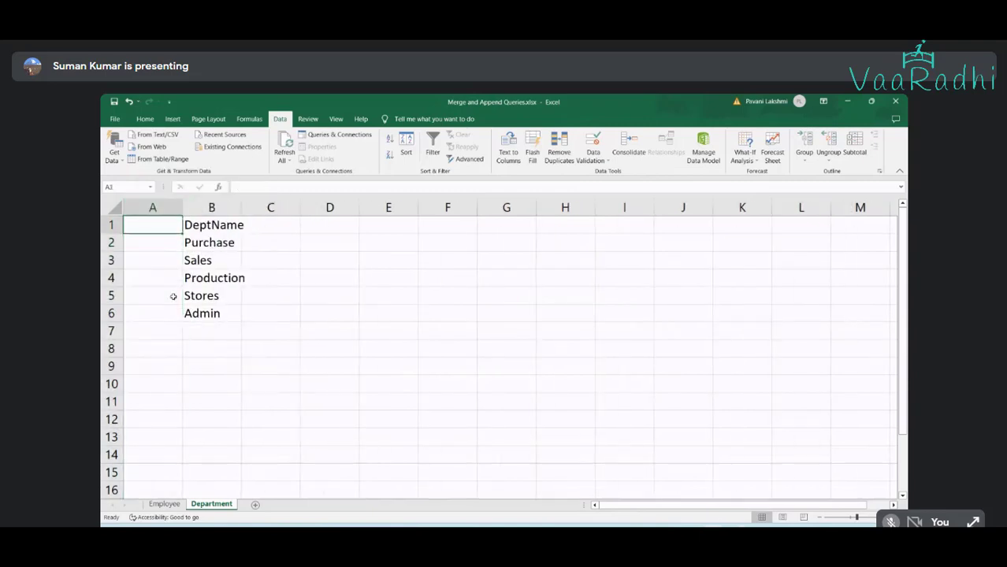
pyautogui.write('DeptId')
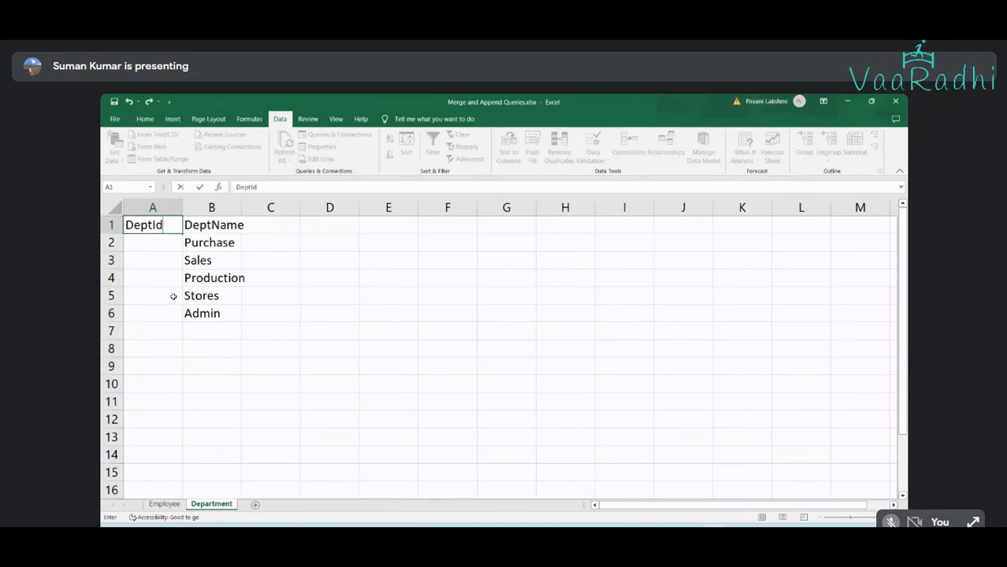
pyautogui.press('Return')
# Number the departments 1 to 5 in A2:A6, from Purchase through Admin
pyautogui.write('1')
pyautogui.press('Return')
pyautogui.write('2')
pyautogui.press('Return')
pyautogui.write('3')
pyautogui.press('Return')
pyautogui.write('4')
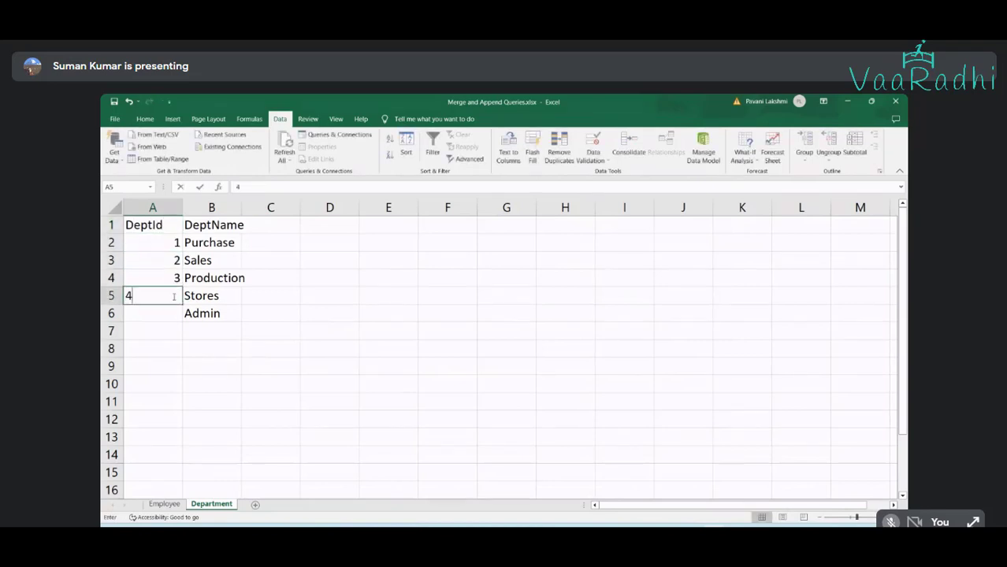
pyautogui.press('Return')
pyautogui.write('5')
# Auto-fit the width of the DeptName column to its contents
pyautogui.hotkey('shift', 'Right')
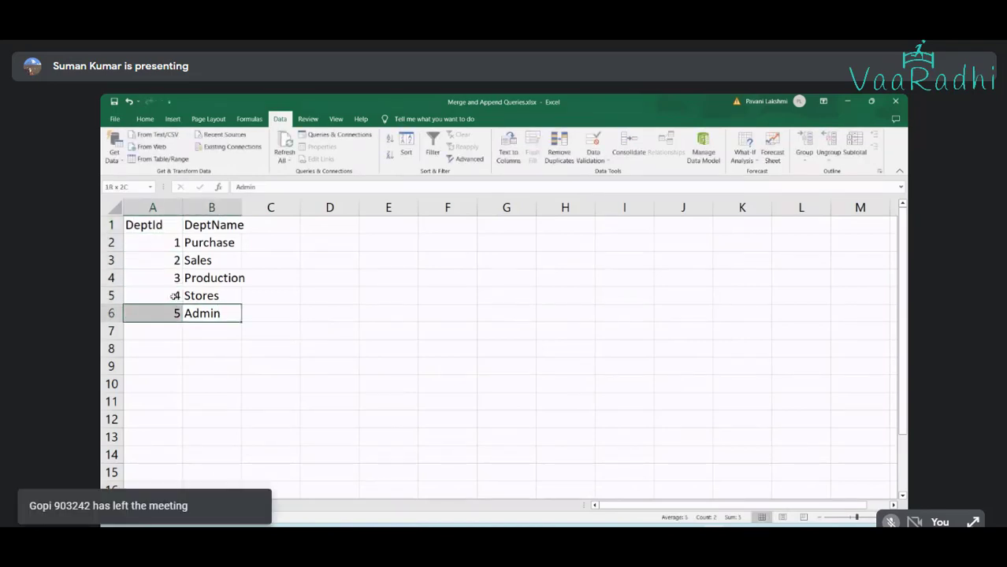
pyautogui.hotkey('ctrl', 'a')
pyautogui.click(145, 119)
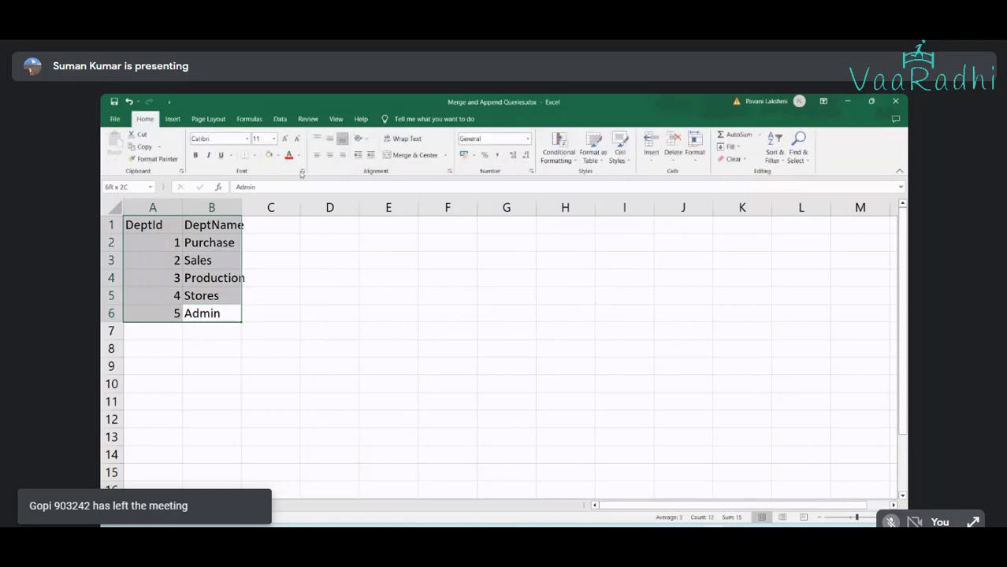
pyautogui.click(235, 242)
pyautogui.doubleClick(241, 207)
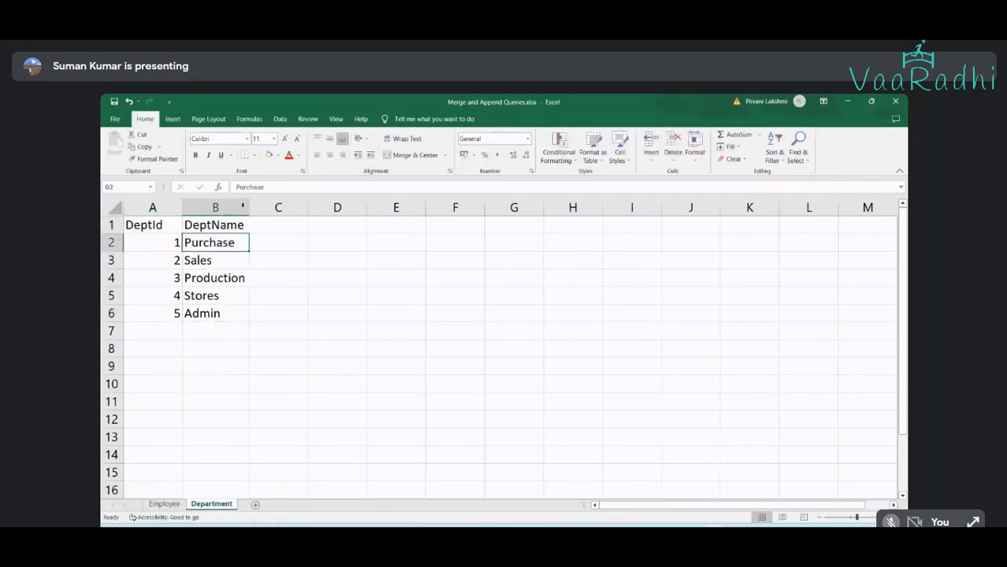
# On the Employee sheet, replace Purchase with its department ID 1 in C4 and C6
pyautogui.click(180, 504)
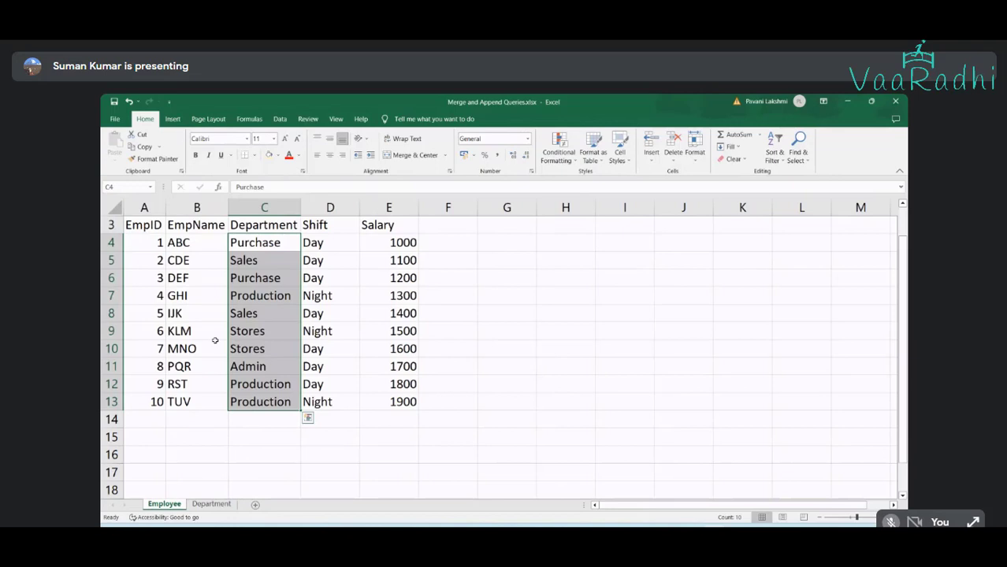
pyautogui.click(262, 242)
pyautogui.write('1')
pyautogui.click(268, 278)
pyautogui.write('1')
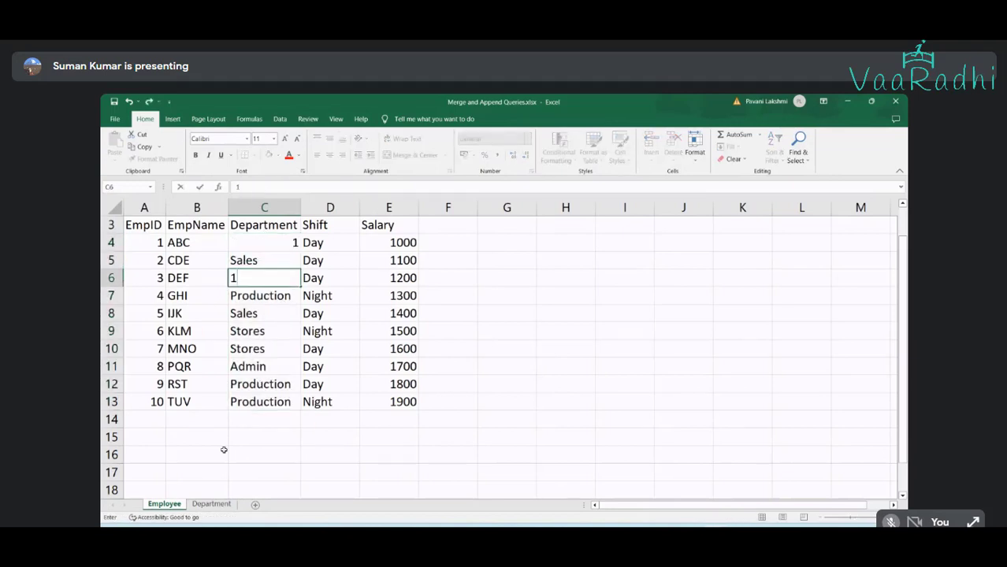
pyautogui.write('e')
pyautogui.press('BackSpace')
pyautogui.press('Return')
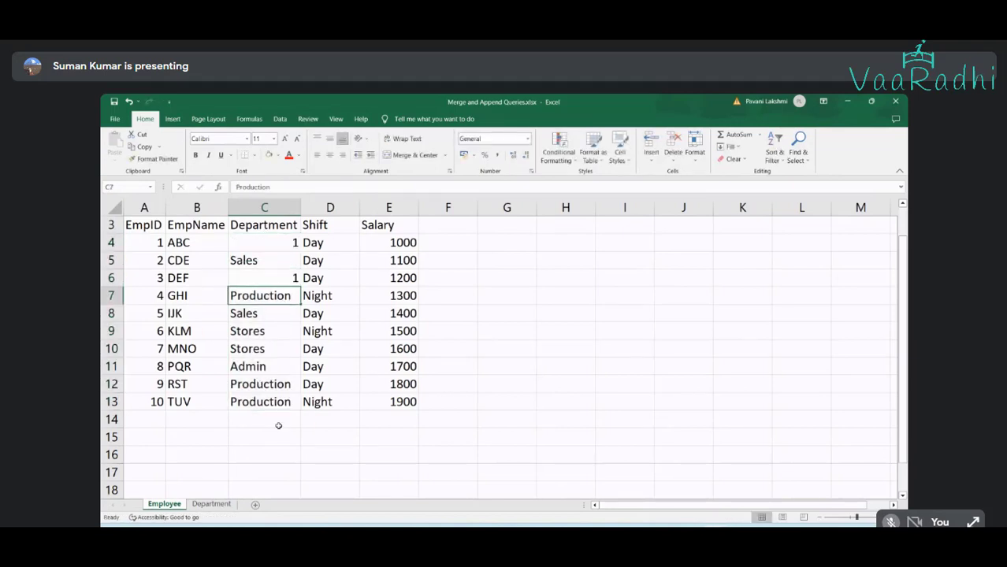
# Replace Sales with 2 in C5 and C8 of the Department column
pyautogui.click(260, 261)
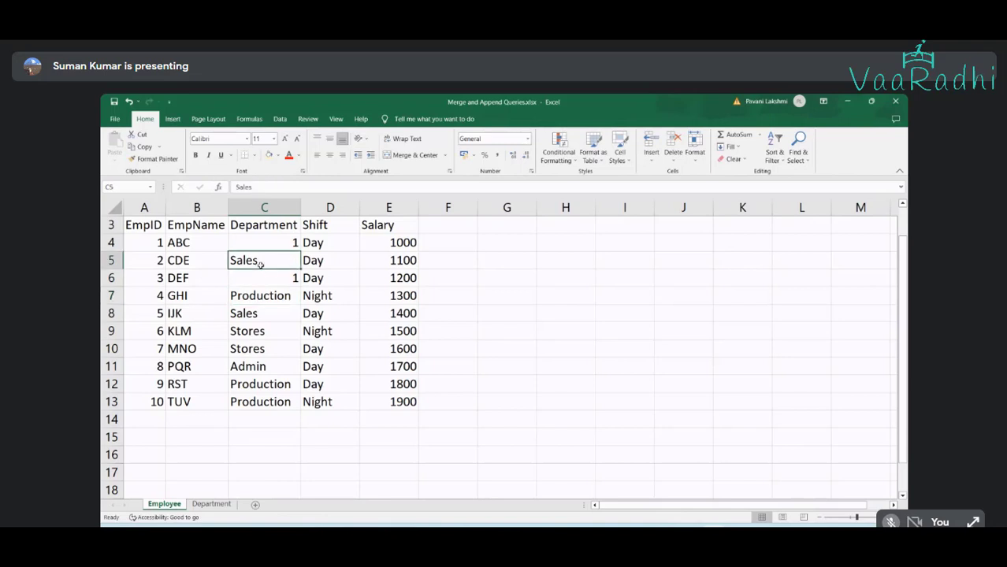
pyautogui.write('2')
pyautogui.click(258, 318)
pyautogui.write('2')
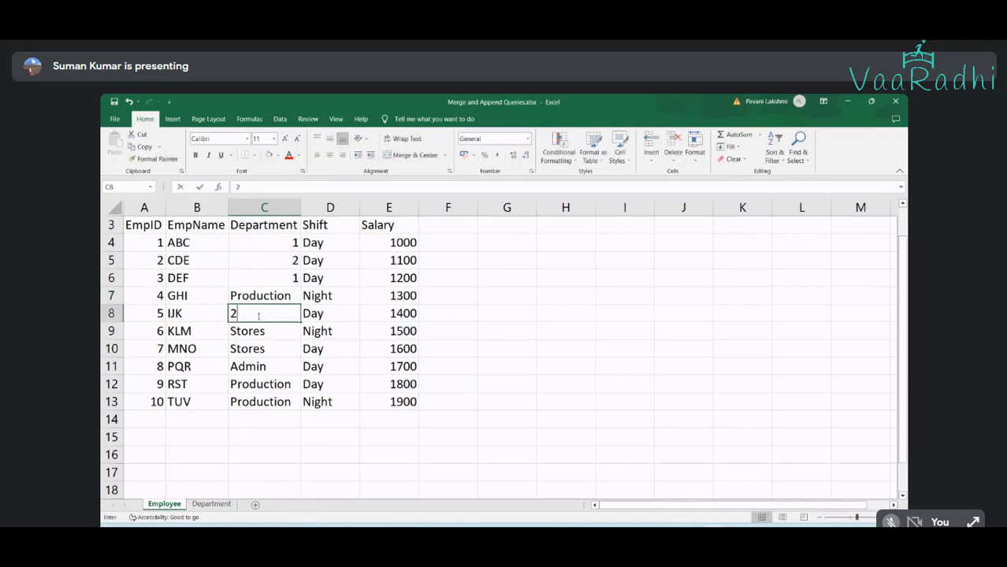
# Replace Production with 3 in C7, C12 and C13 of the Department column
pyautogui.click(263, 300)
pyautogui.write('3')
pyautogui.click(259, 383)
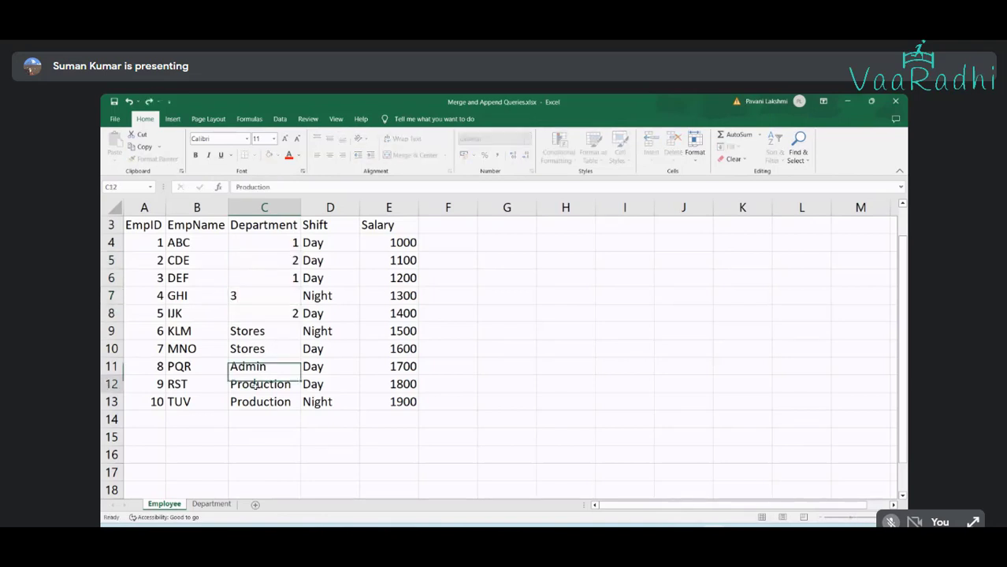
pyautogui.write('3')
pyautogui.press('Return')
pyautogui.write('3')
# Replace Stores with 4 in C9 and C10, and Admin with 5 in C11
pyautogui.click(252, 334)
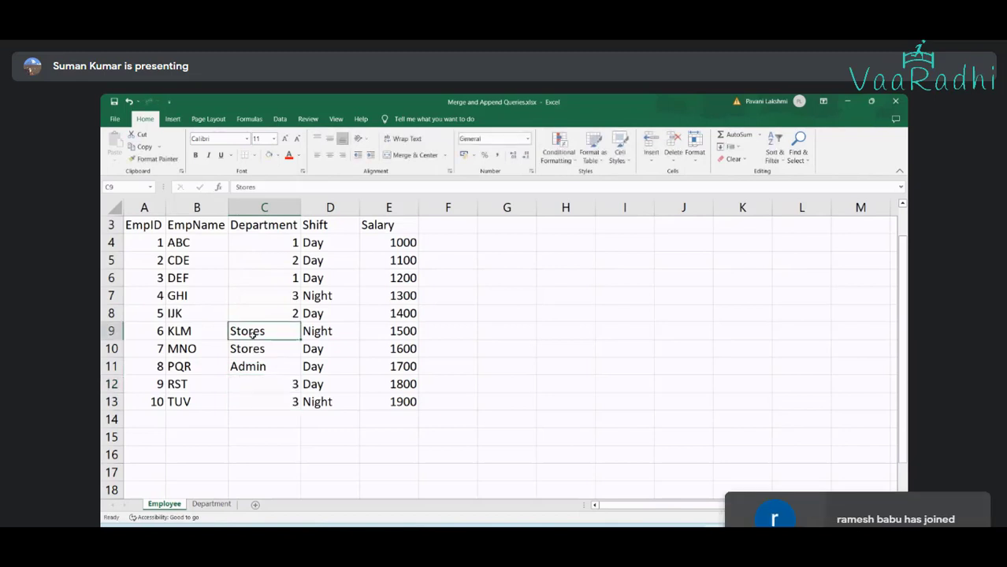
pyautogui.write('4')
pyautogui.click(250, 347)
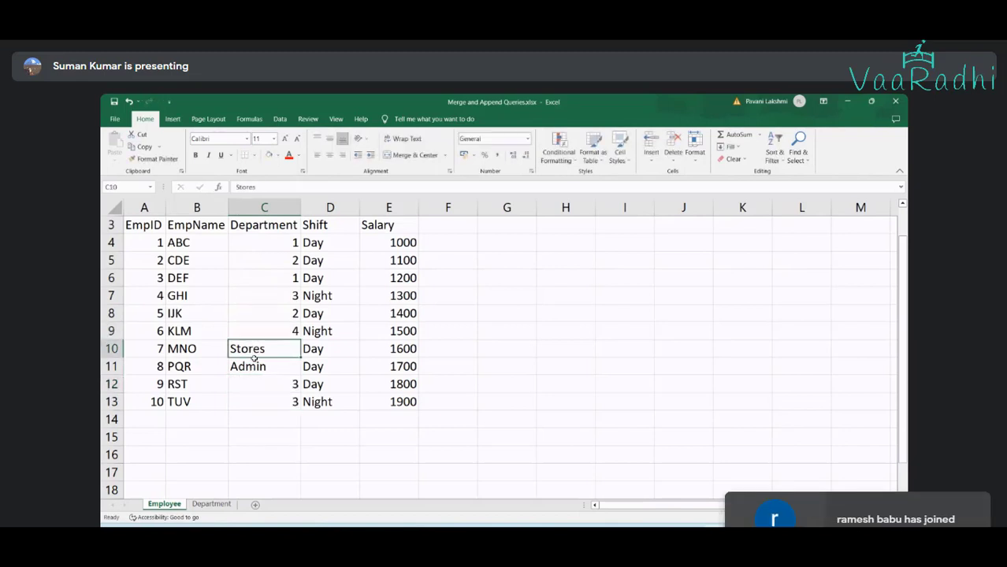
pyautogui.write('4')
pyautogui.click(254, 369)
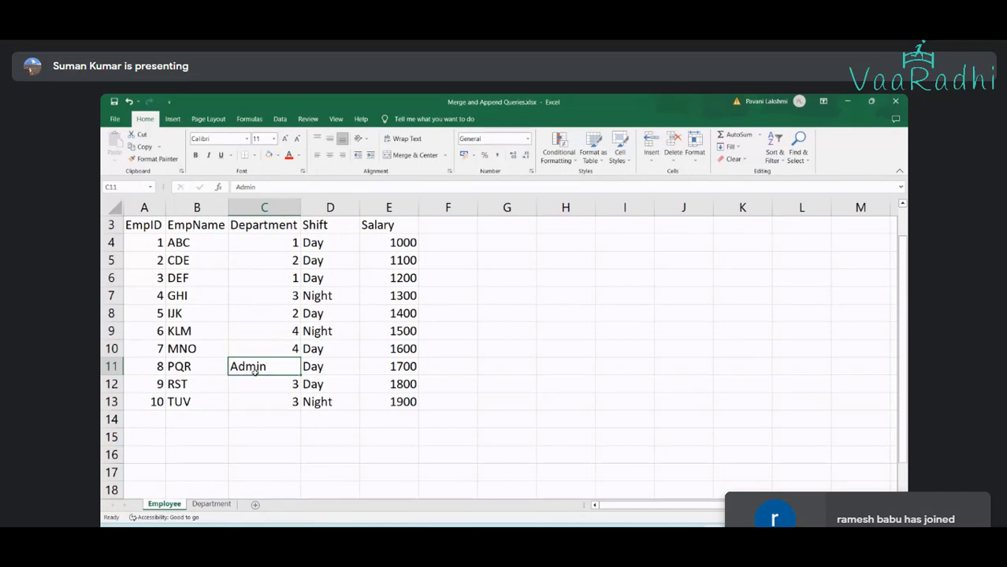
pyautogui.write('5')
pyautogui.press('Return')
# Compare the Employee and Department sheets to see how the Department column's IDs relate to DeptId and DeptName
pyautogui.click(211, 504)
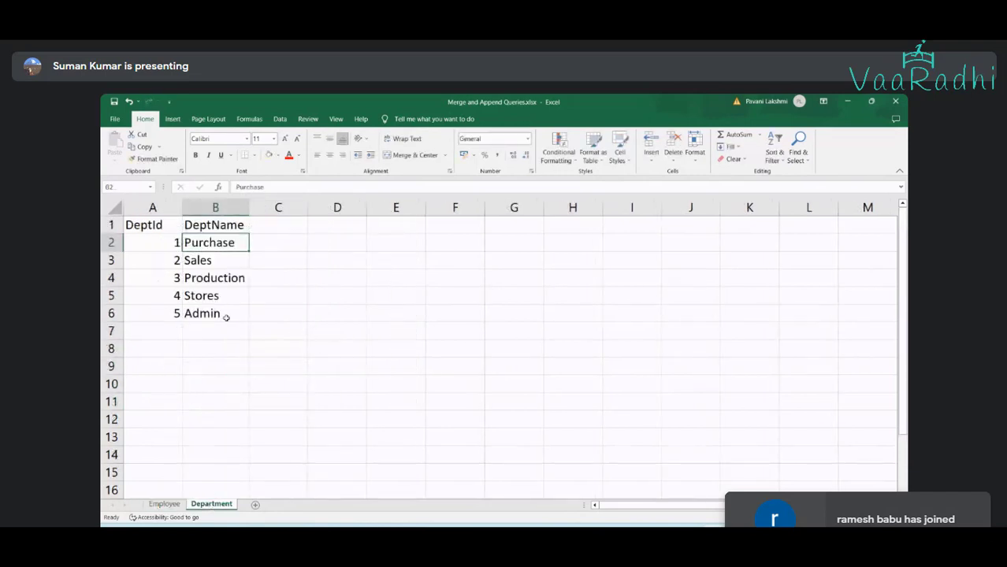
pyautogui.click(164, 504)
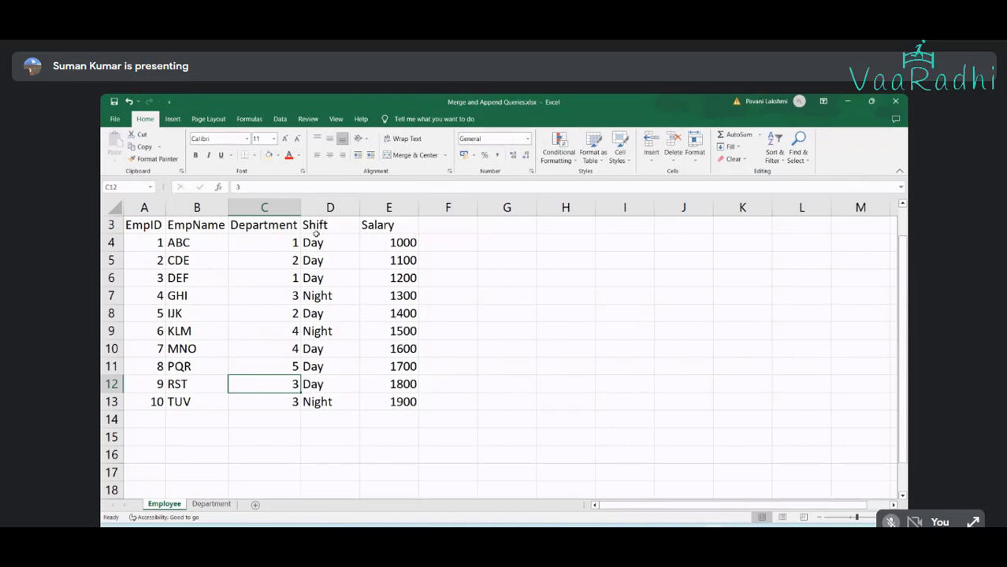
pyautogui.click(209, 504)
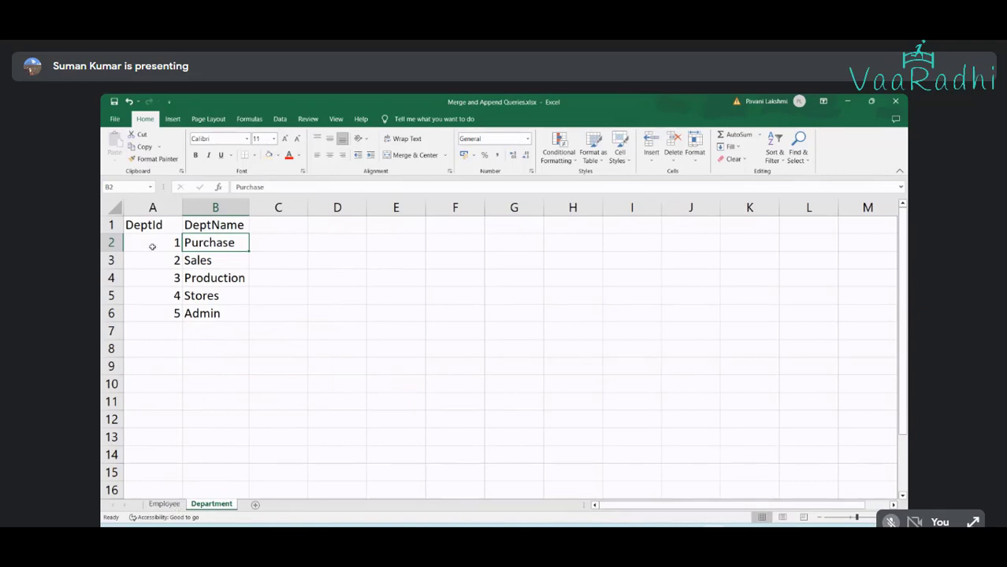
pyautogui.moveTo(153, 246); pyautogui.dragTo(152, 314)
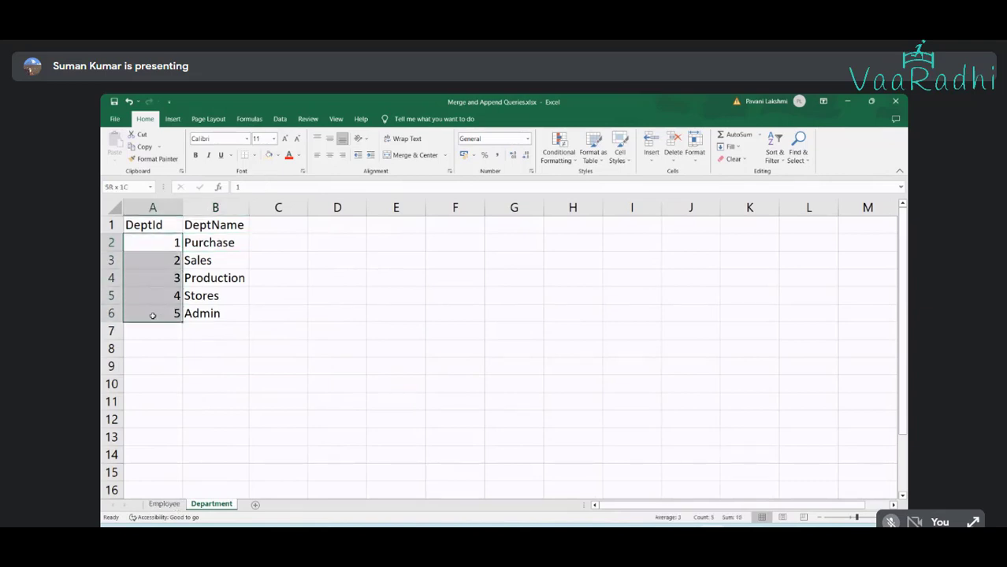
pyautogui.click(164, 504)
pyautogui.click(288, 243)
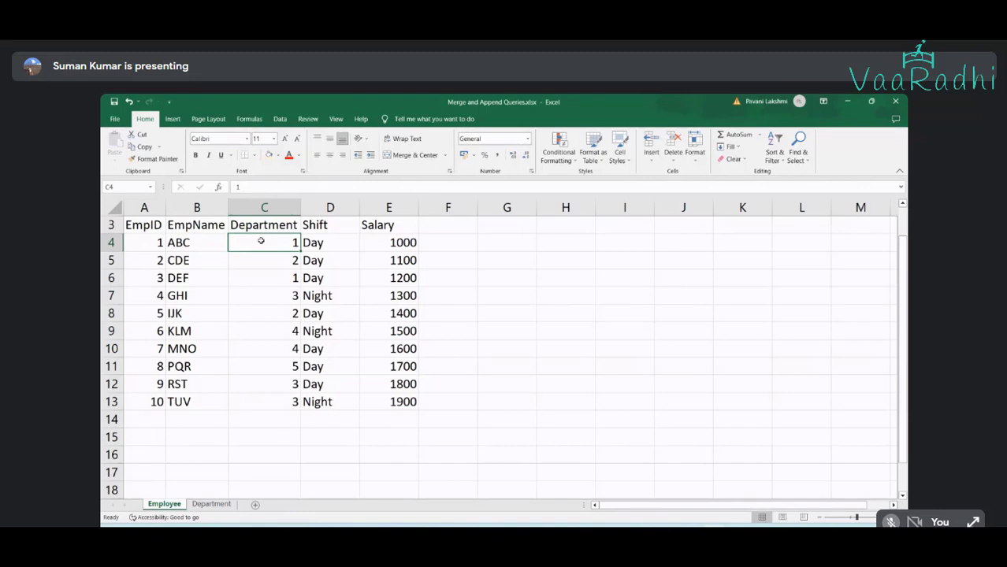
pyautogui.click(208, 504)
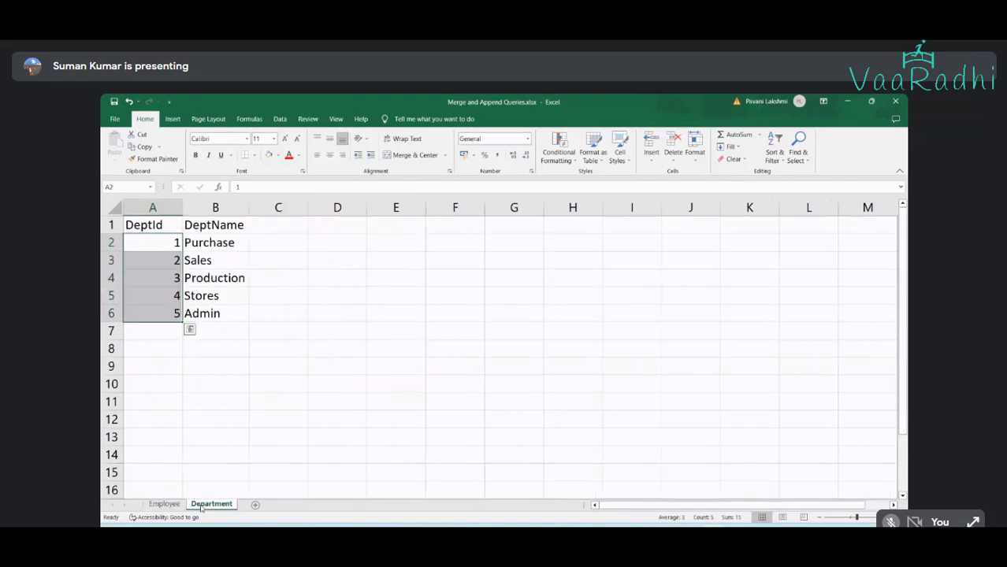
pyautogui.click(244, 377)
pyautogui.click(167, 505)
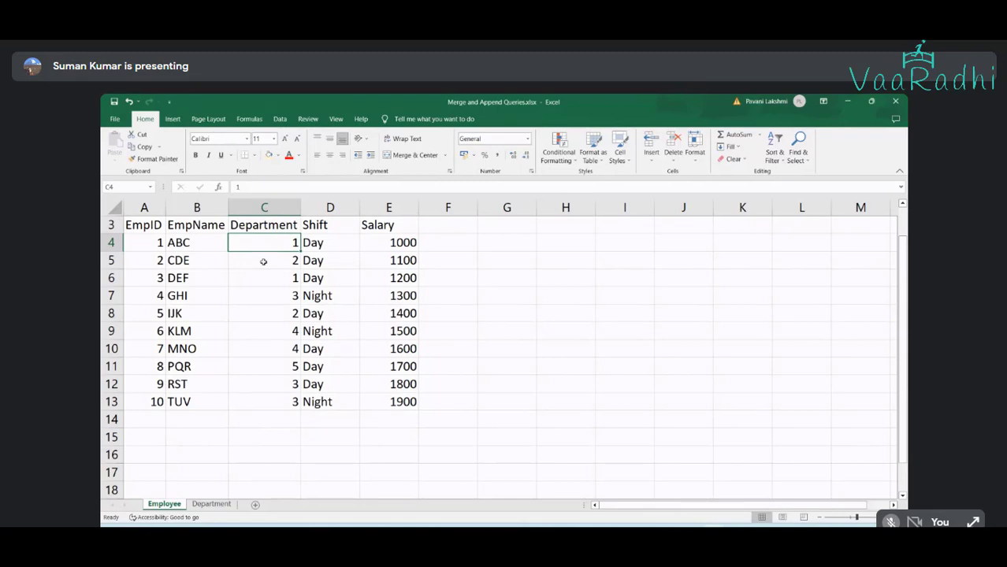
pyautogui.moveTo(154, 225); pyautogui.dragTo(201, 245)
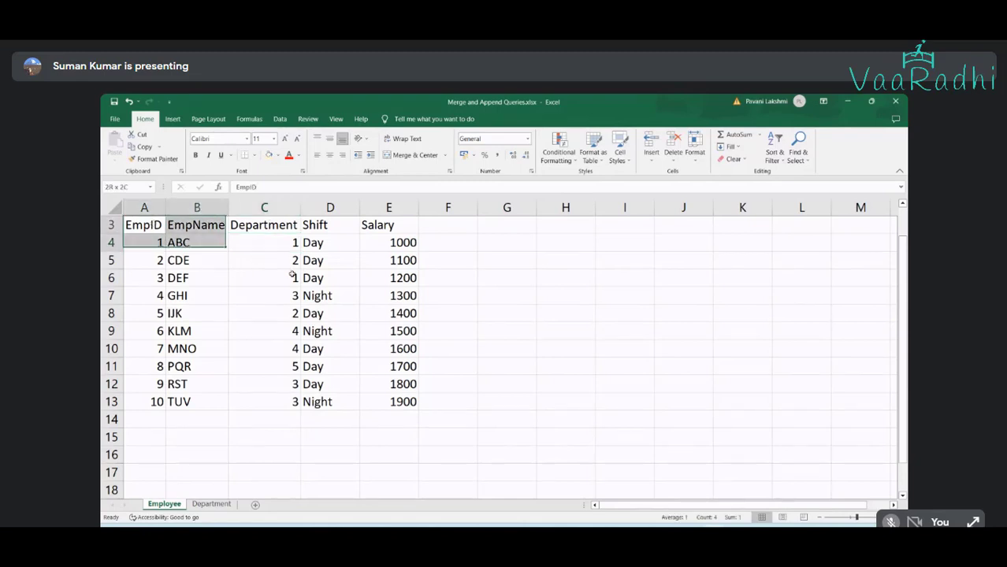
pyautogui.moveTo(292, 274); pyautogui.dragTo(406, 403)
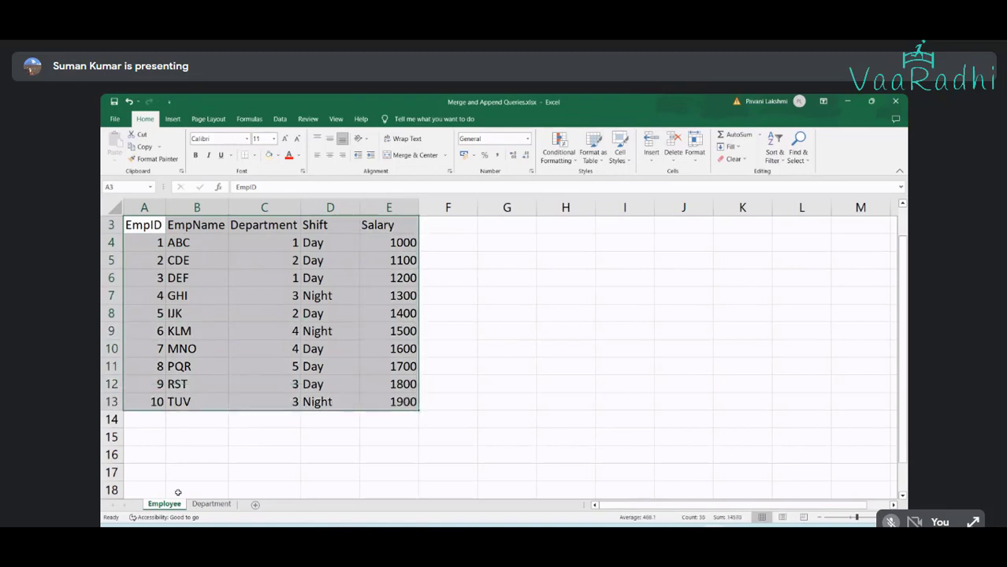
pyautogui.click(211, 504)
pyautogui.click(164, 505)
pyautogui.click(211, 504)
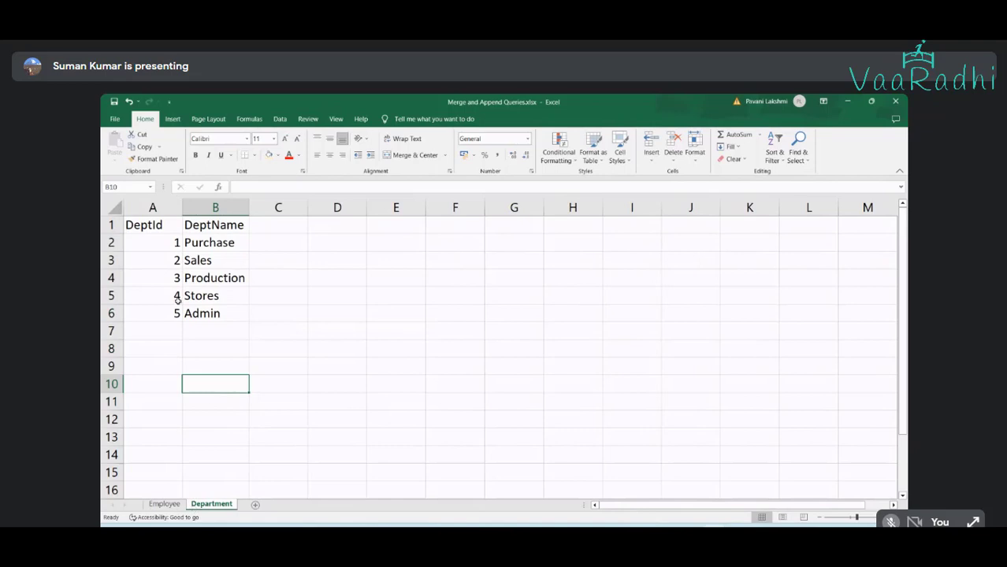
# Copy the whole DeptId and DeptName table from the Department sheet to G4 of the Employee sheet and autofit column H
pyautogui.click(177, 298)
pyautogui.hotkey('ctrl', 'a')
pyautogui.hotkey('ctrl', 'c')
pyautogui.click(164, 504)
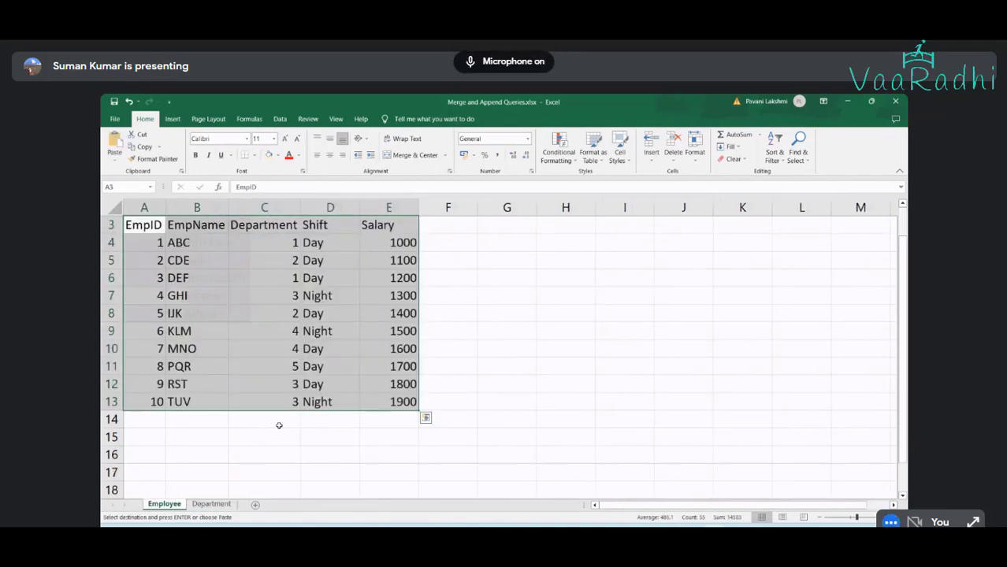
pyautogui.click(501, 227)
pyautogui.click(497, 251)
pyautogui.hotkey('ctrl', 'v')
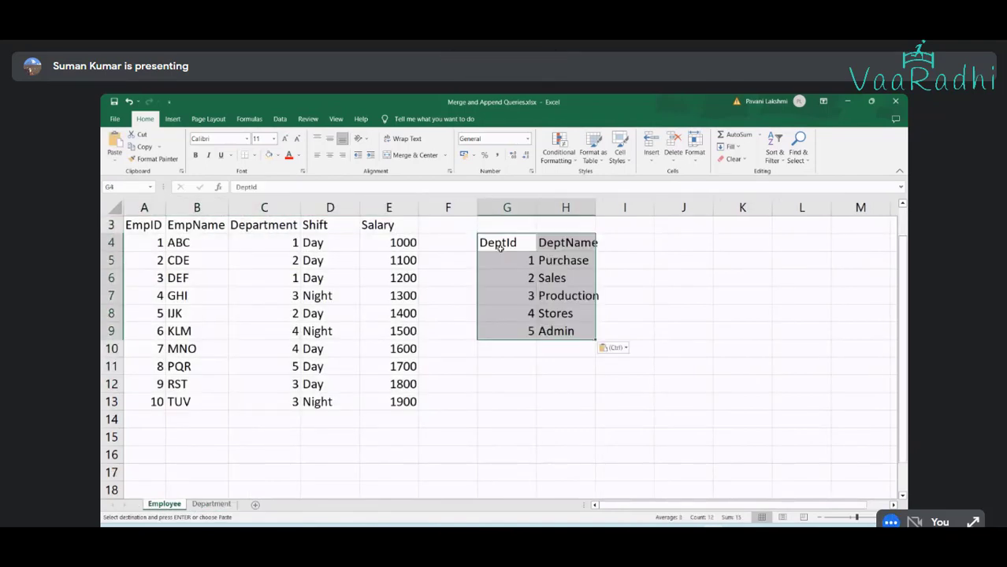
pyautogui.doubleClick(596, 208)
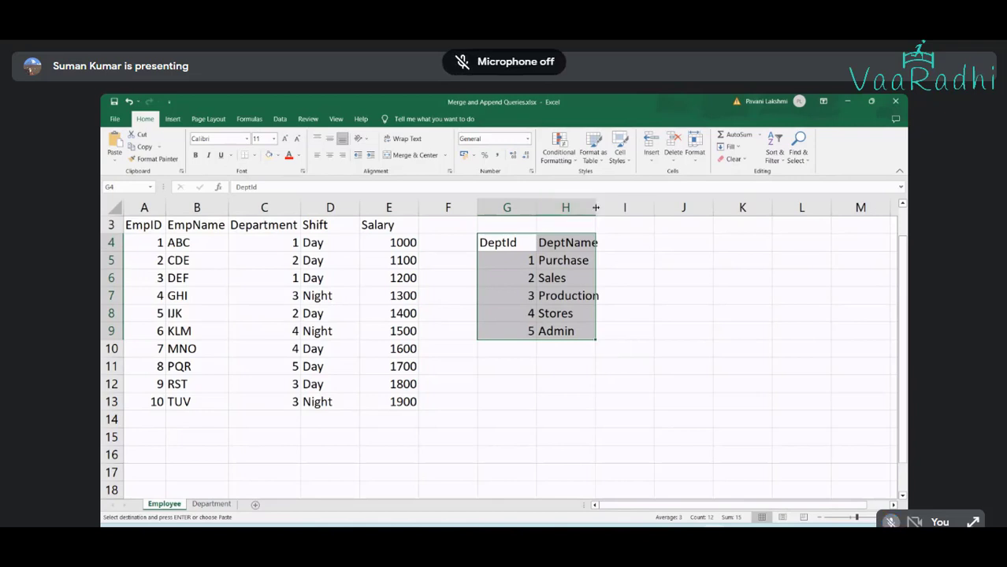
# Rename the Department header in C3 of the Employee sheet to DeptId, matching the header in G4
pyautogui.click(518, 249)
pyautogui.keyDown('ctrl'); pyautogui.click(274, 227); pyautogui.keyUp('ctrl')
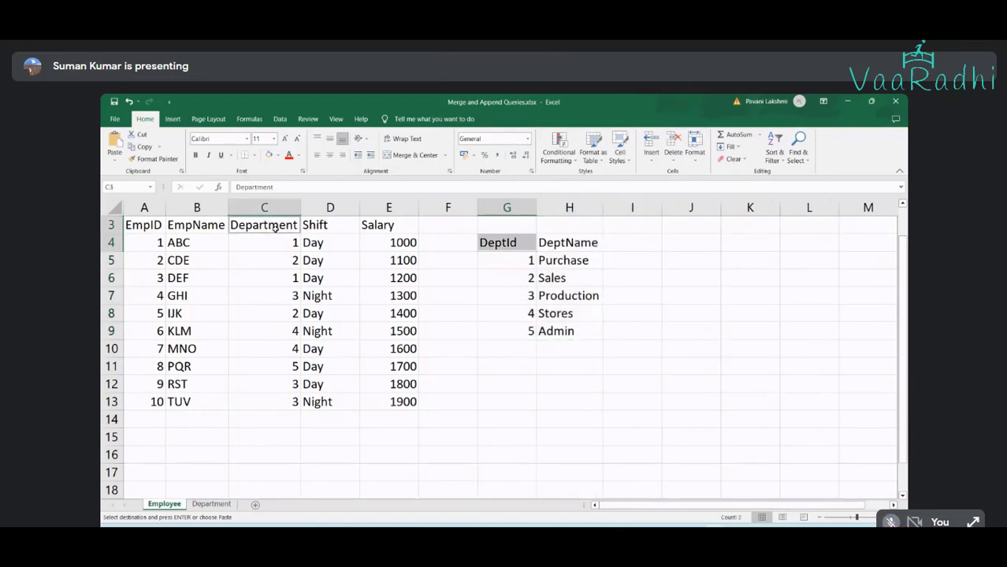
pyautogui.write('Dept')
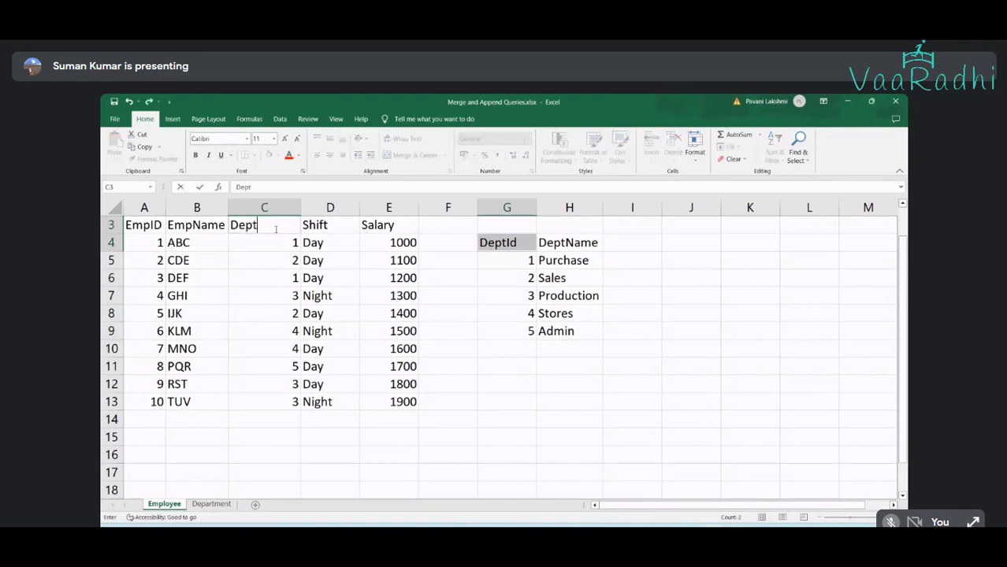
pyautogui.write('Id')
pyautogui.press('Return')
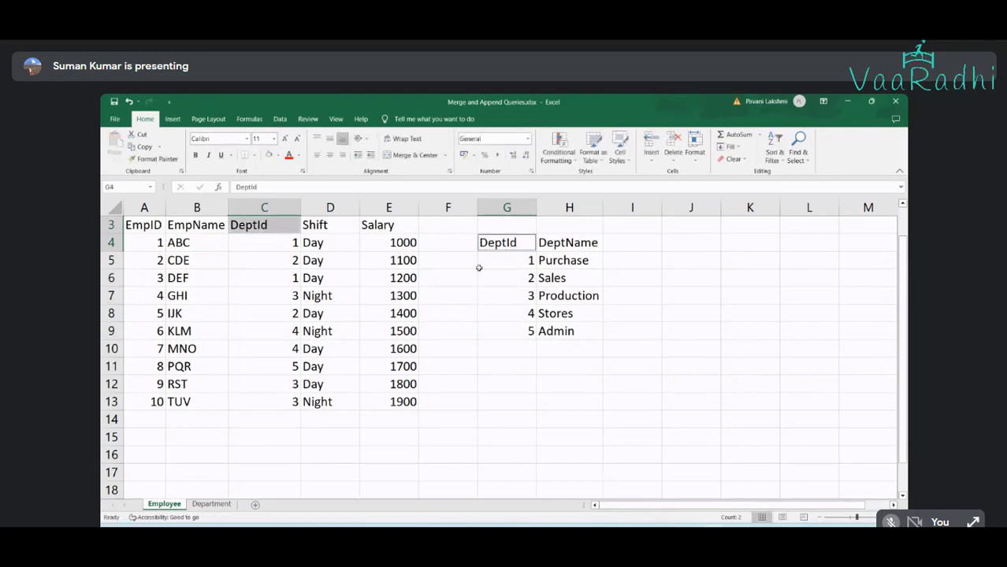
# Compare the employee table with the copied department list, checking the DeptId headers and the fields each table holds
pyautogui.click(491, 264)
pyautogui.click(495, 245)
pyautogui.click(282, 222)
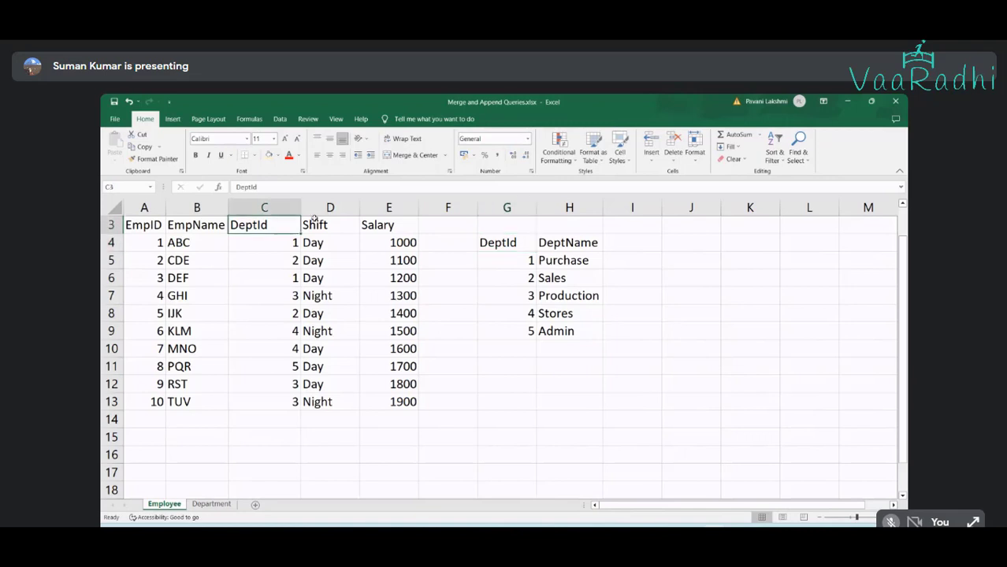
pyautogui.click(504, 244)
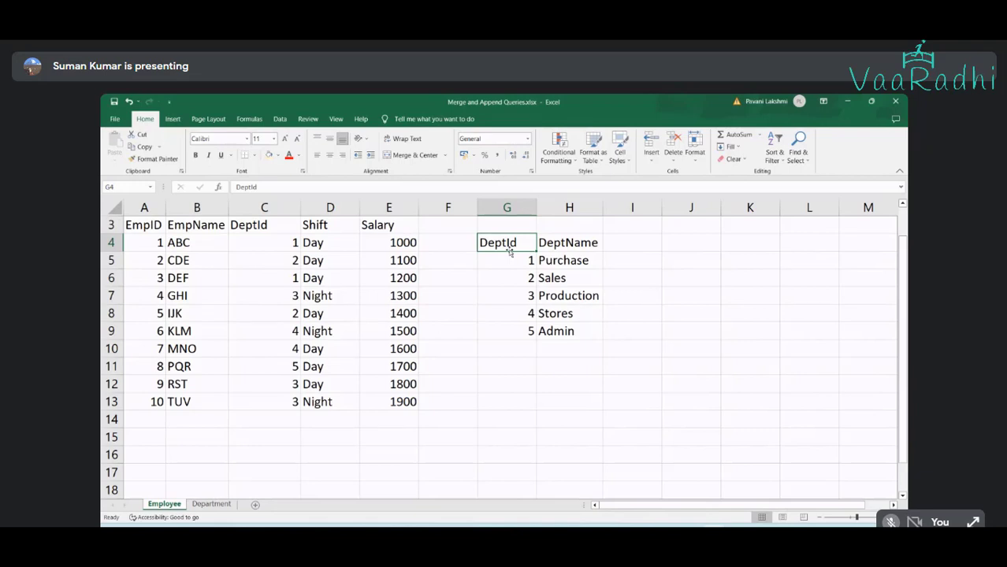
pyautogui.moveTo(140, 223); pyautogui.dragTo(401, 403)
pyautogui.moveTo(488, 244); pyautogui.dragTo(575, 334)
pyautogui.click(181, 252)
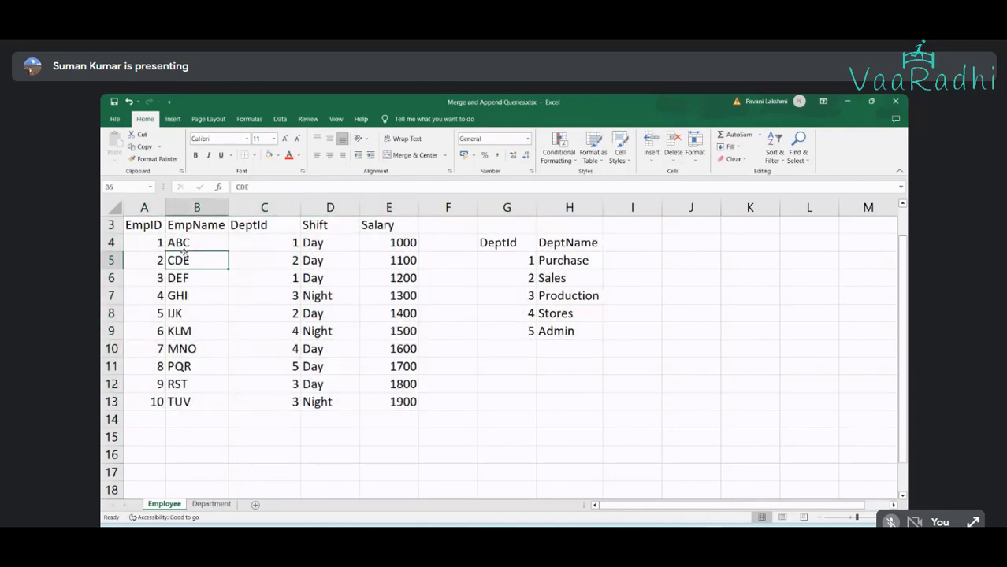
pyautogui.click(258, 264)
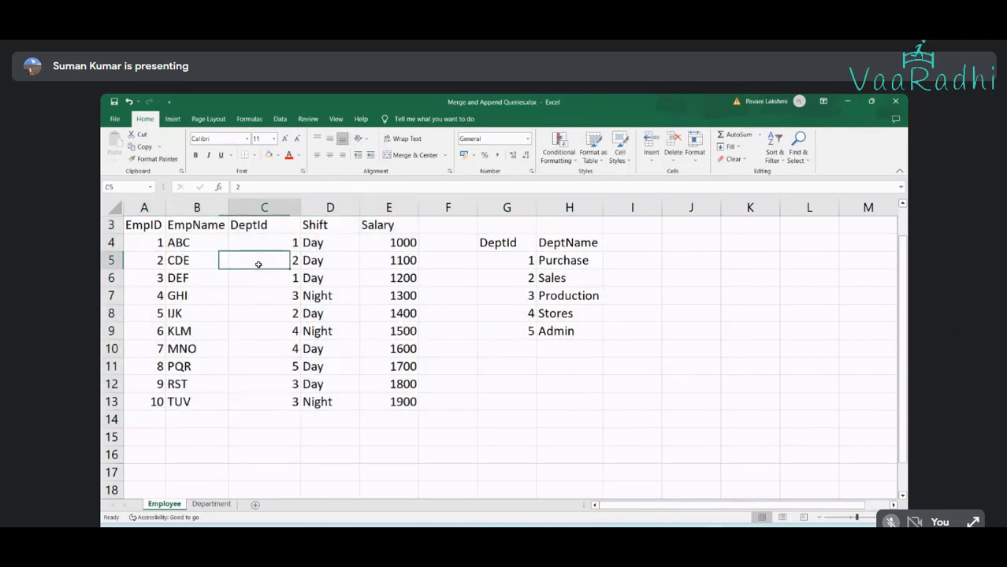
pyautogui.click(322, 264)
pyautogui.click(377, 262)
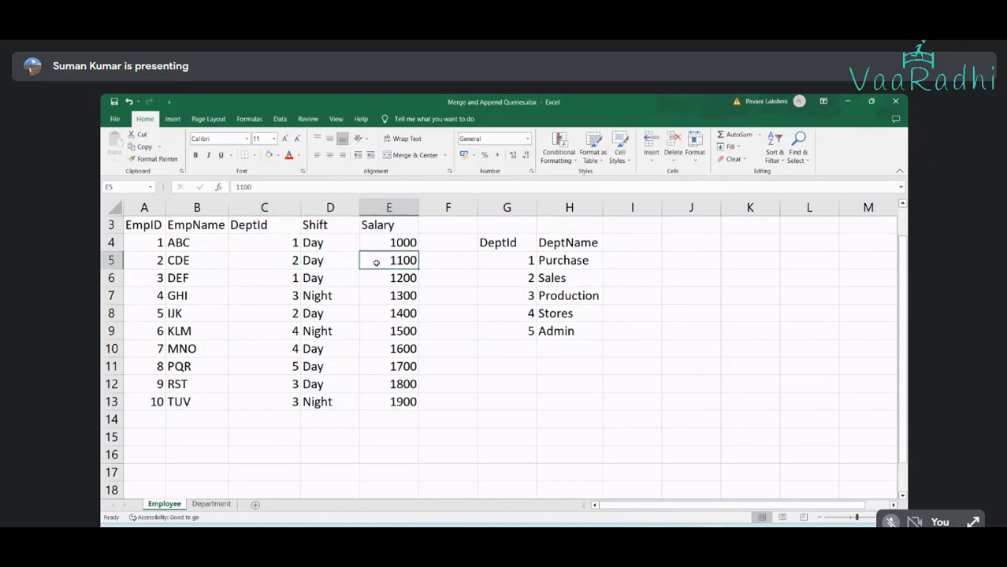
pyautogui.moveTo(496, 243); pyautogui.dragTo(585, 326)
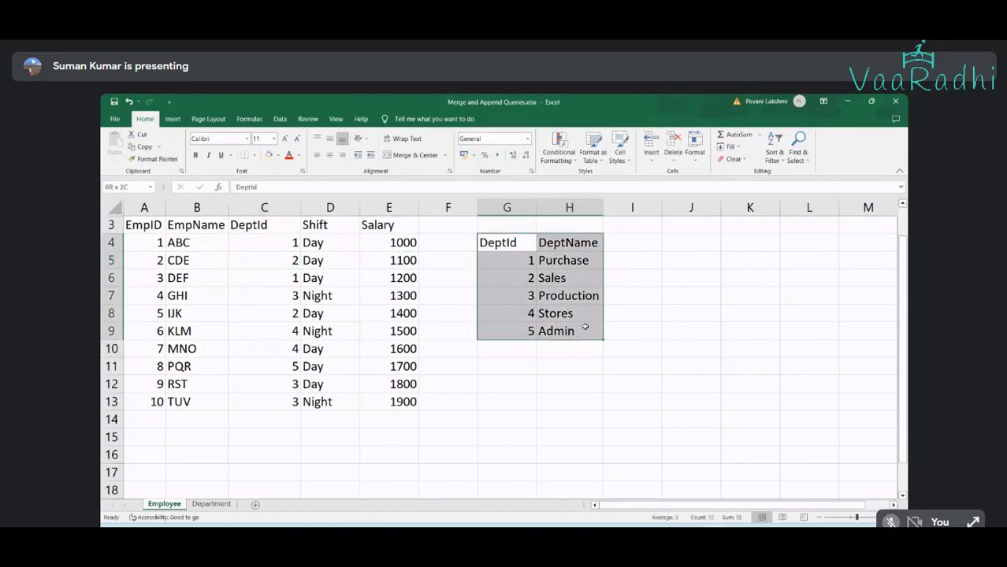
pyautogui.moveTo(144, 229); pyautogui.dragTo(391, 410)
# Trace the employees' DeptId values to the department list, matching employee ABC's ID with its DeptName
pyautogui.click(271, 243)
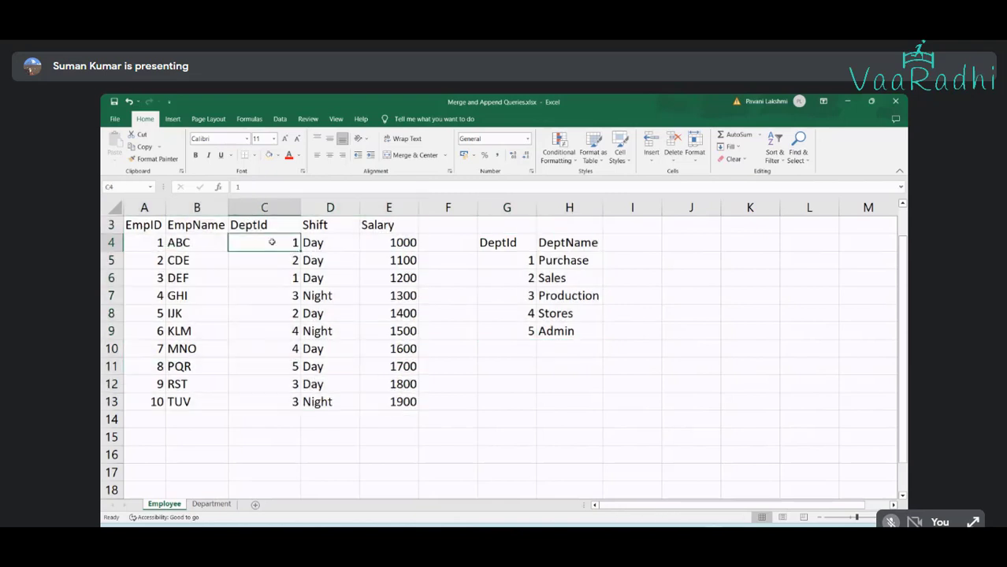
pyautogui.click(272, 285)
pyautogui.click(276, 318)
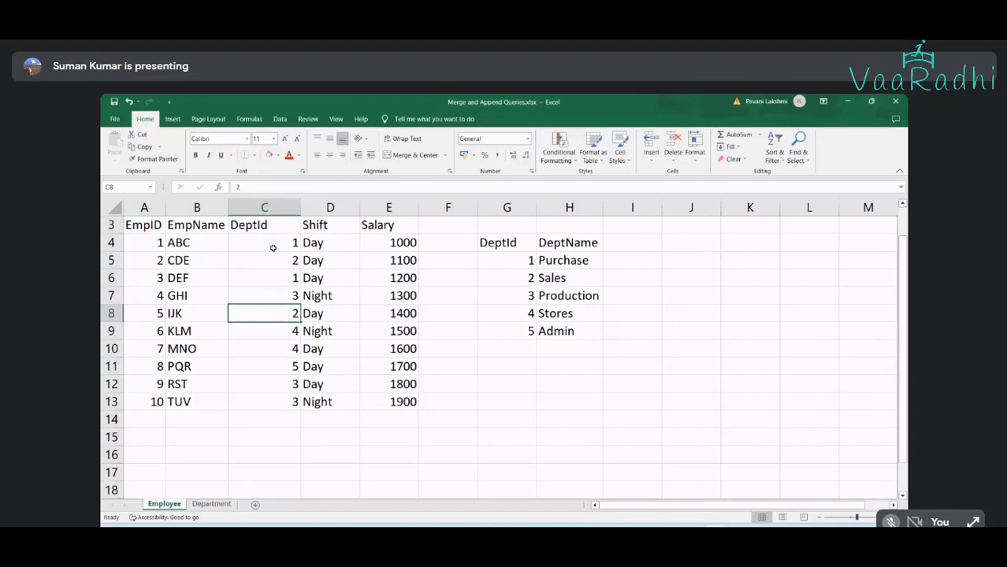
pyautogui.hotkey('ctrl', 'd')
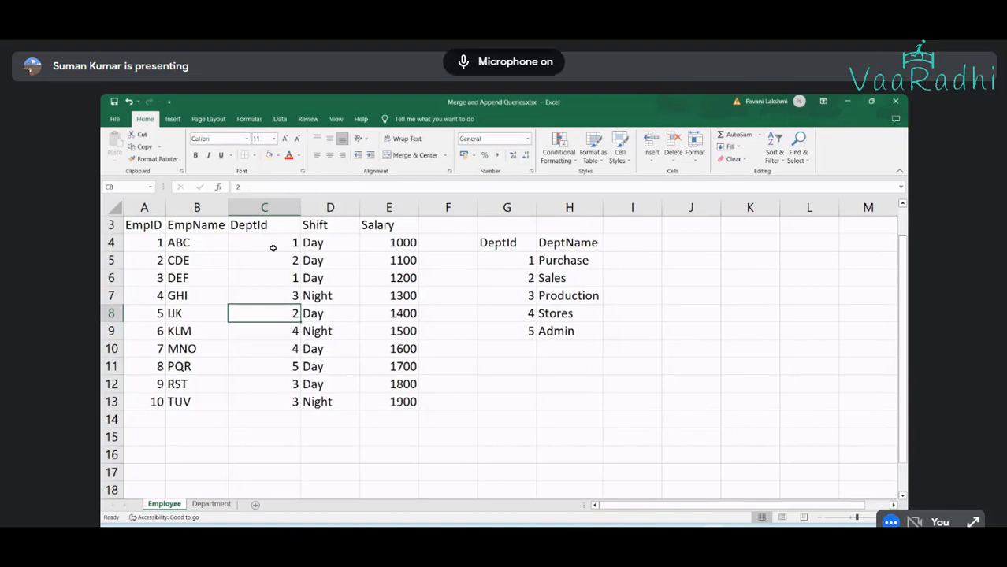
pyautogui.hotkey('ctrl', 'd')
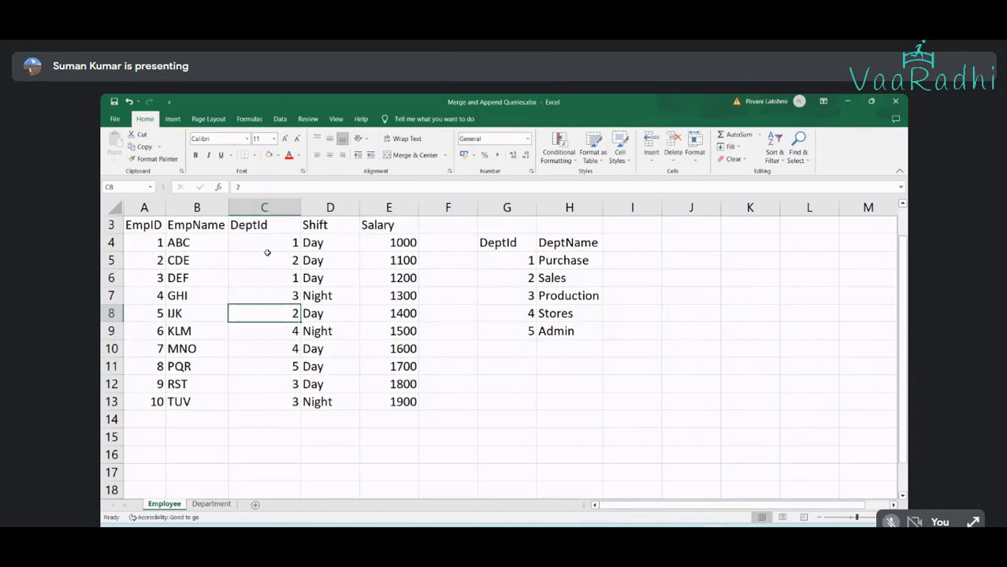
pyautogui.click(266, 249)
pyautogui.click(553, 258)
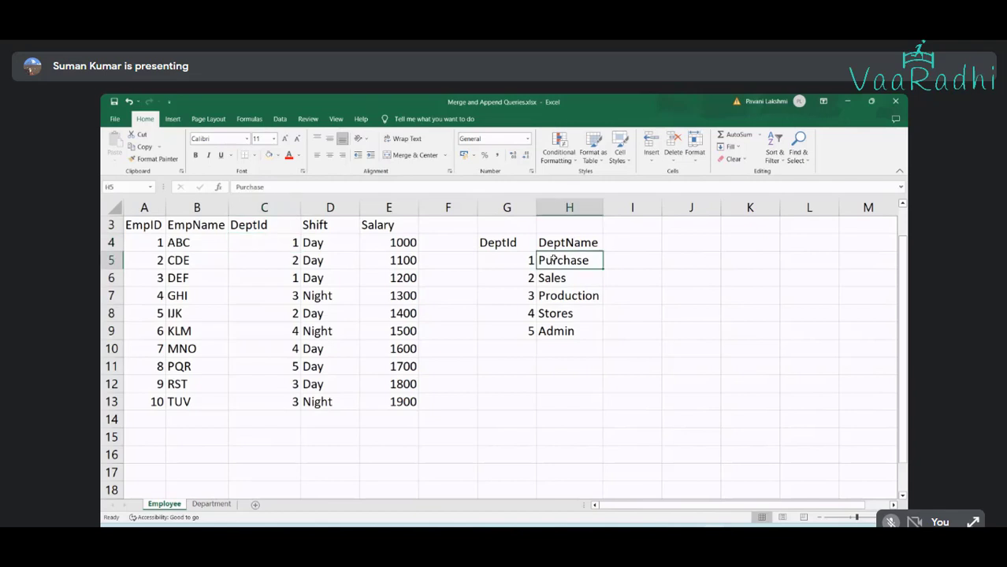
pyautogui.click(205, 248)
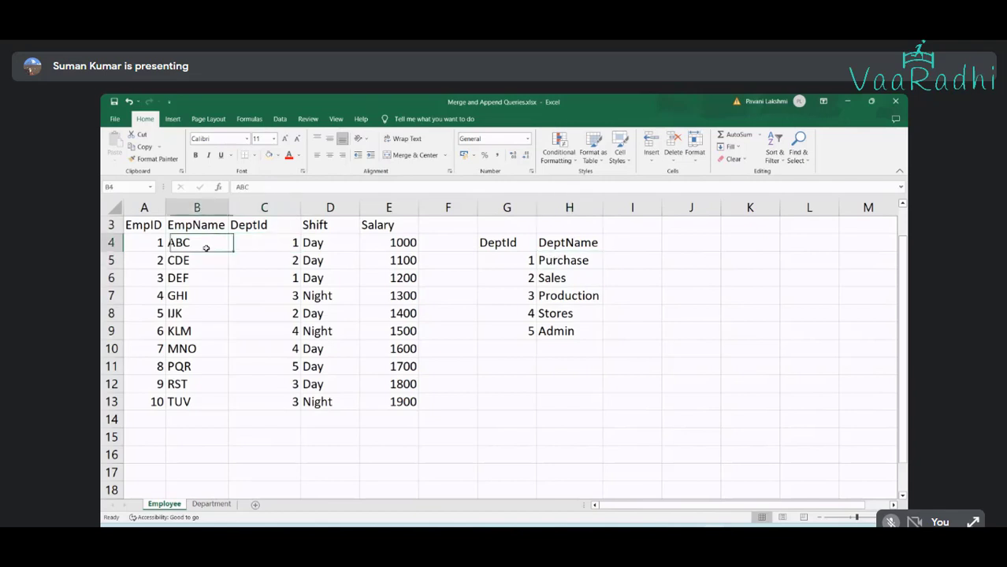
pyautogui.click(555, 258)
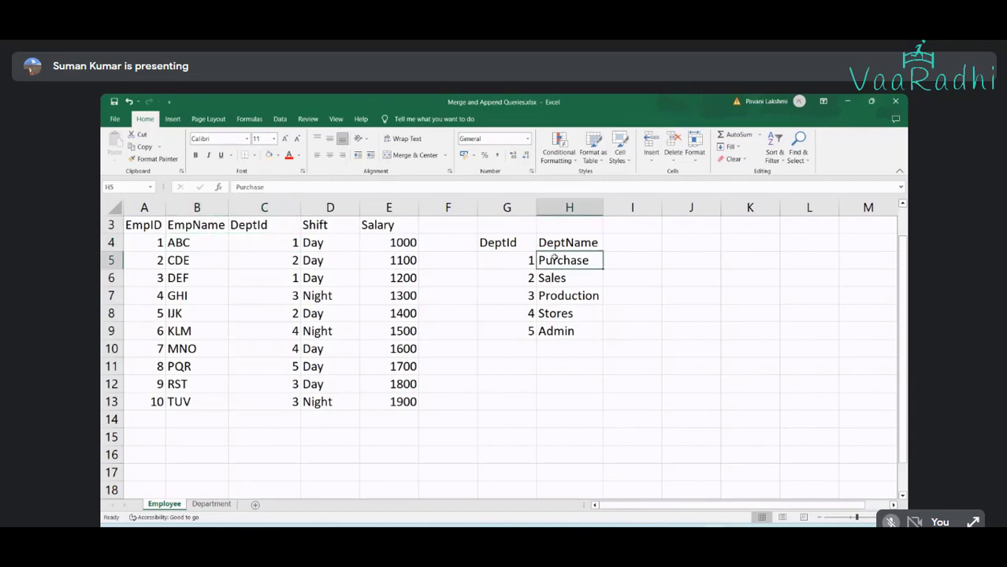
# Delete the copied department list in G4:H9 of the Employee sheet
pyautogui.click(502, 246)
pyautogui.moveTo(508, 246); pyautogui.dragTo(571, 323)
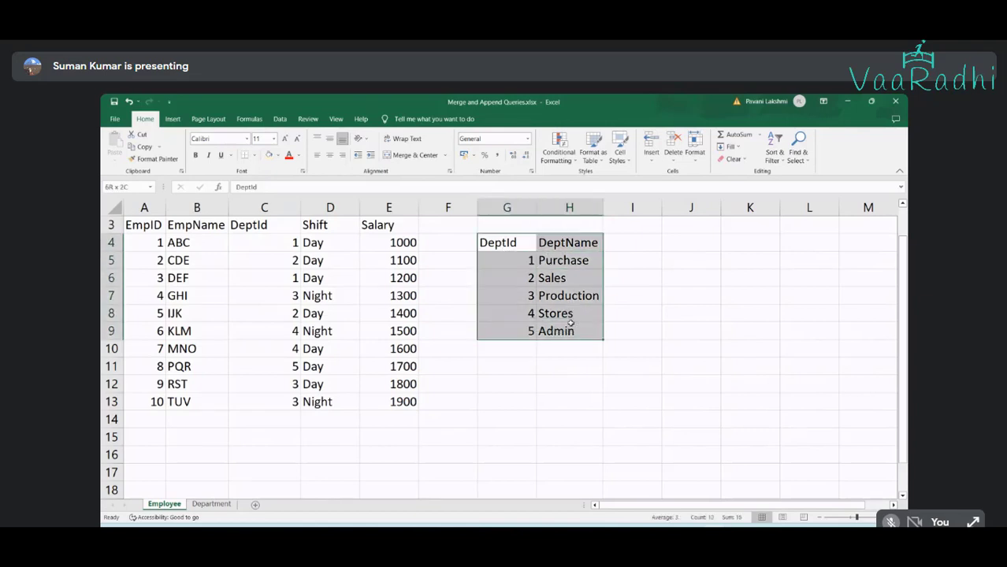
pyautogui.press('Delete')
pyautogui.click(591, 364)
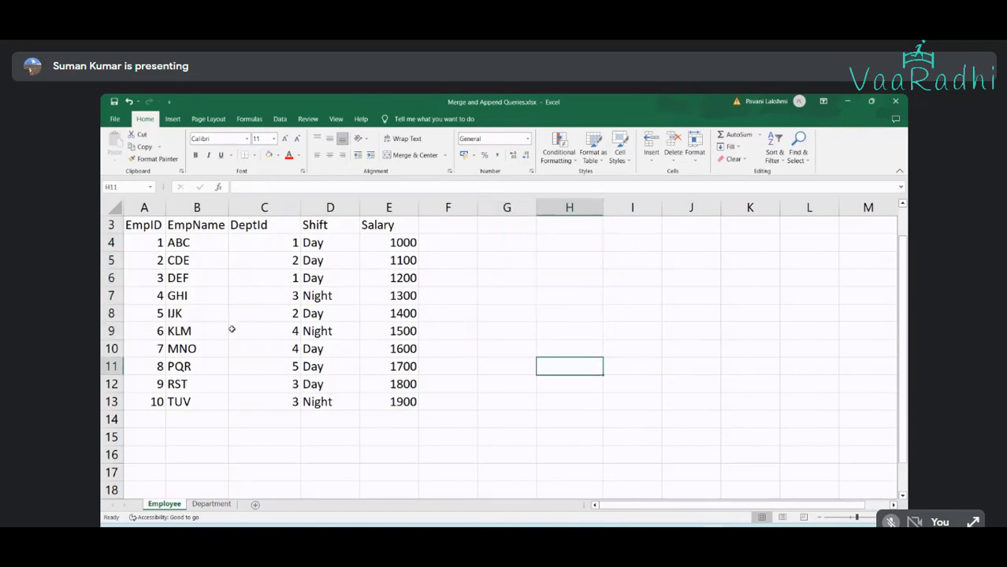
# Autofit the DeptId and Shift columns on the Employee sheet and the DeptId column on the Department sheet
pyautogui.doubleClick(301, 208)
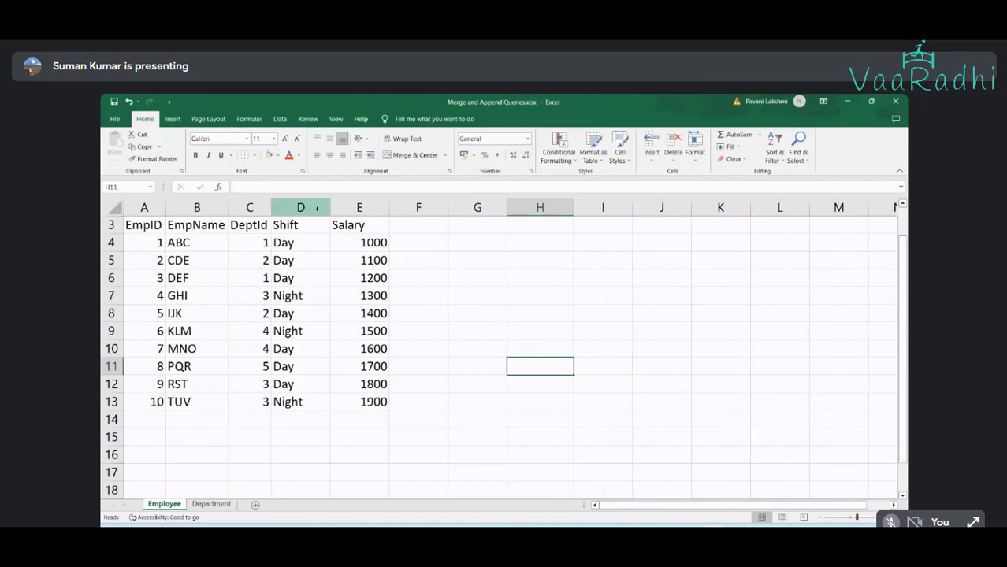
pyautogui.doubleClick(329, 207)
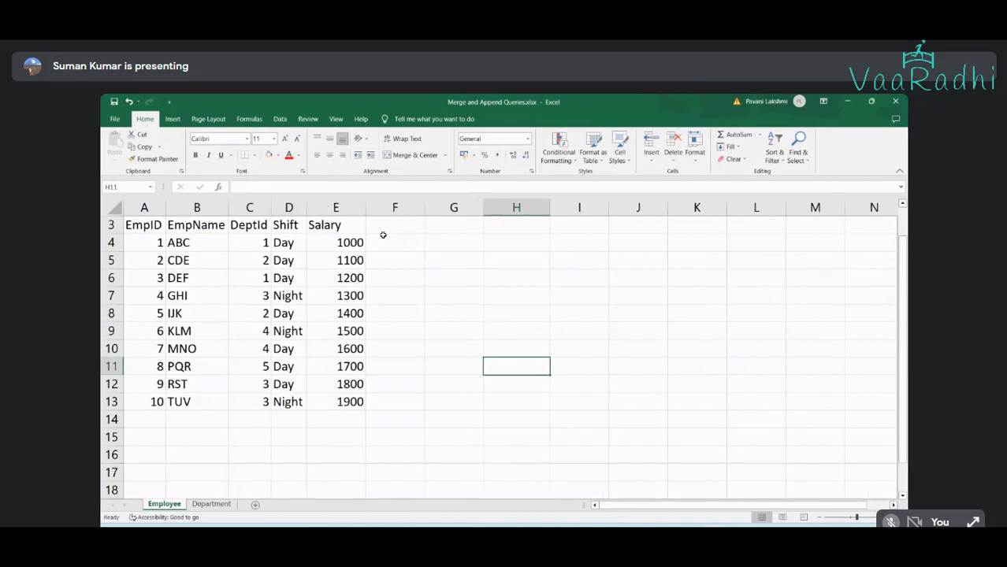
pyautogui.click(349, 277)
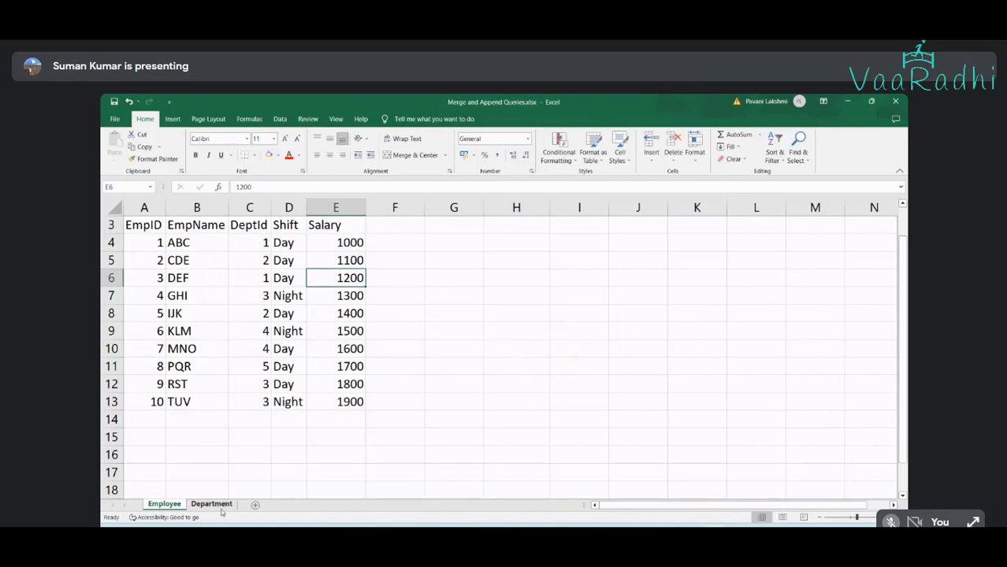
pyautogui.click(211, 504)
pyautogui.click(291, 399)
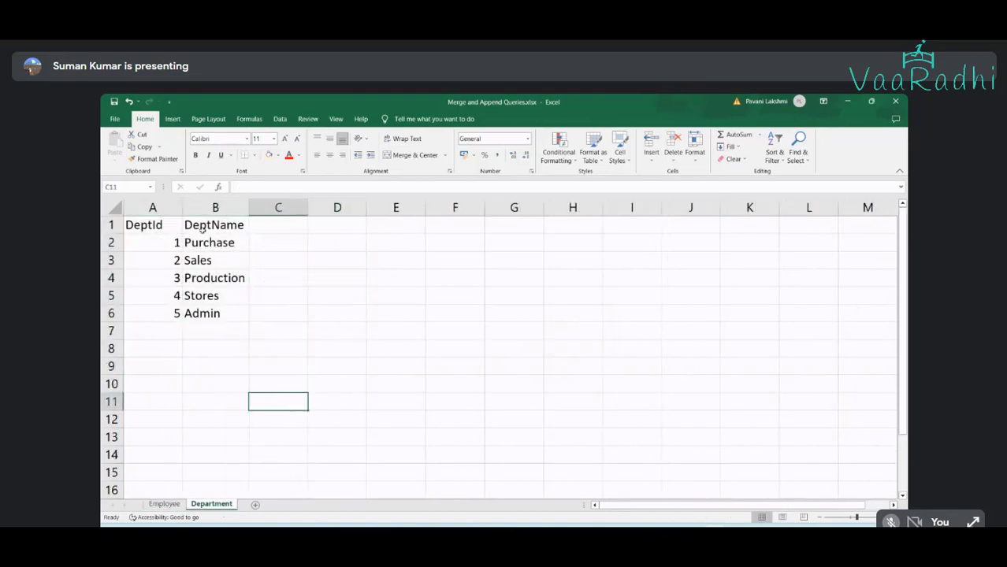
pyautogui.doubleClick(182, 207)
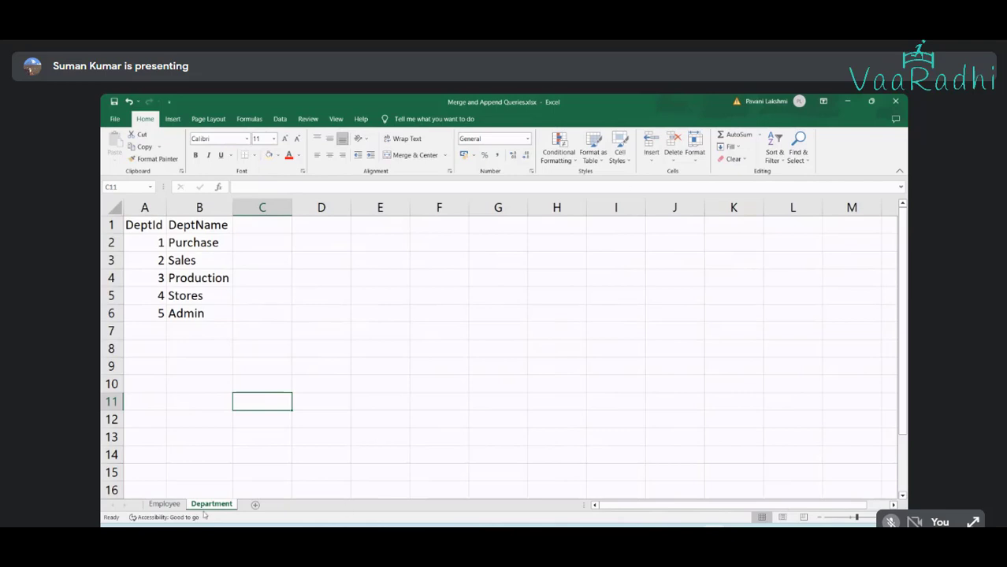
# Compare the Employee and Department sheets, examining the DeptId column in each as the field that links them
pyautogui.click(175, 505)
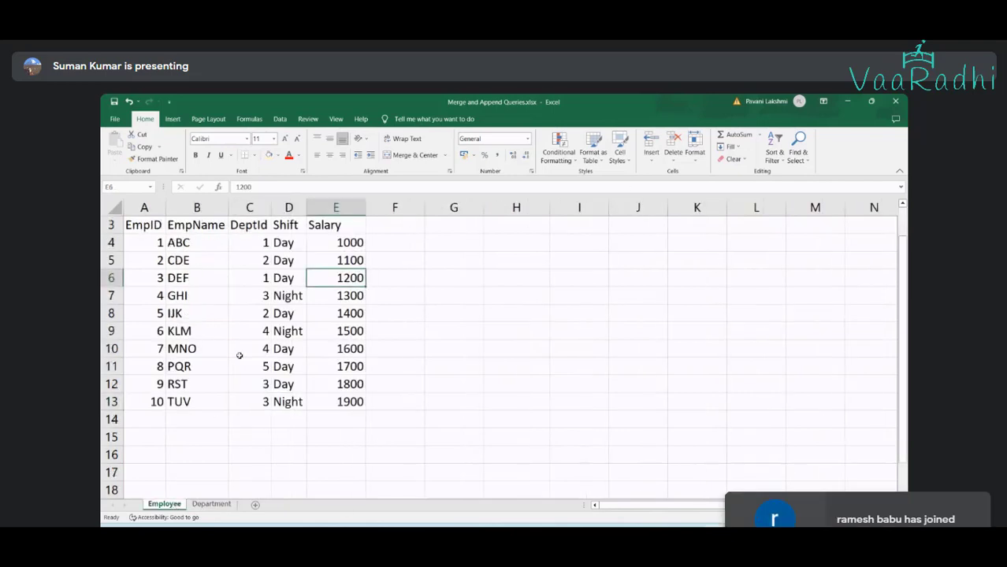
pyautogui.click(226, 510)
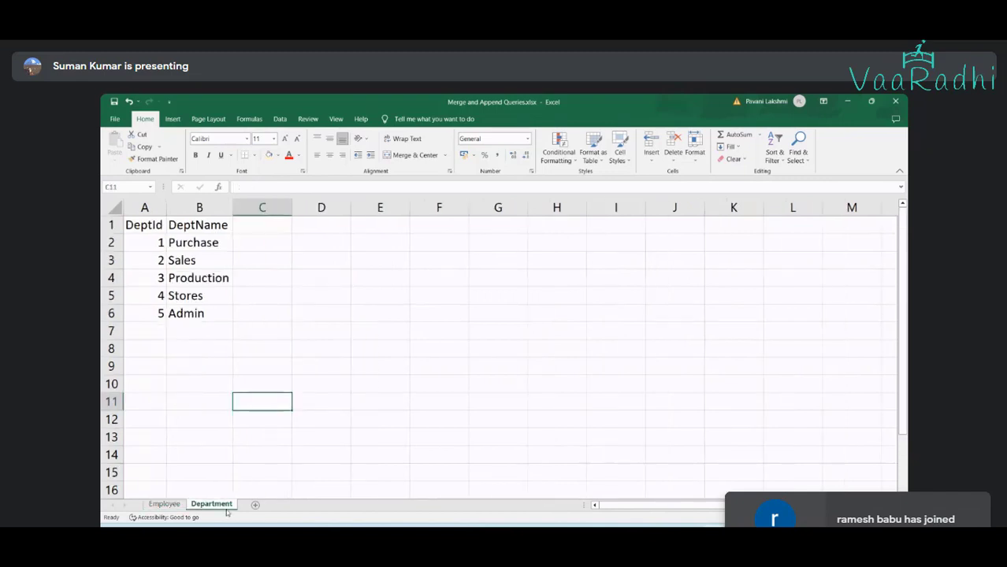
pyautogui.click(175, 508)
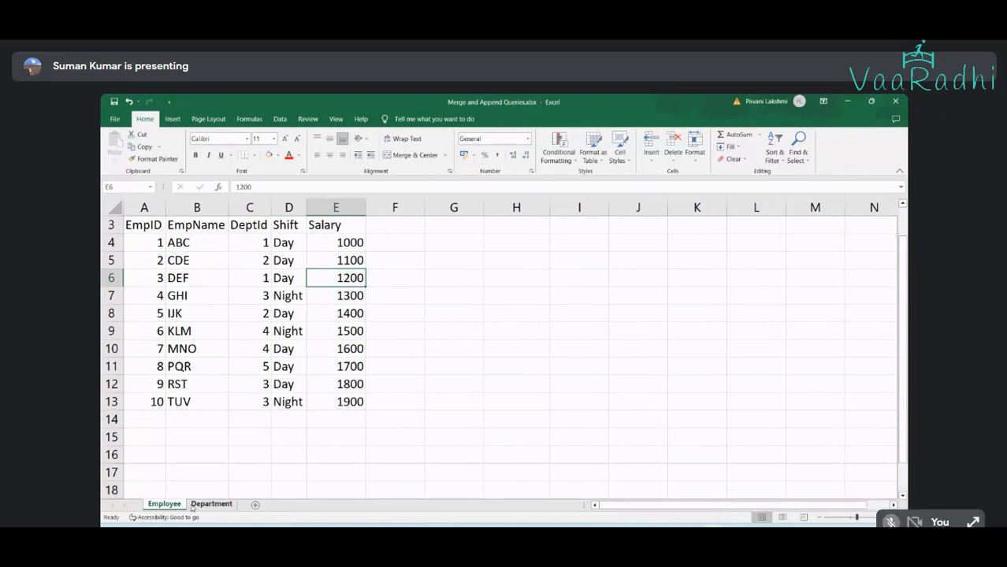
pyautogui.click(210, 504)
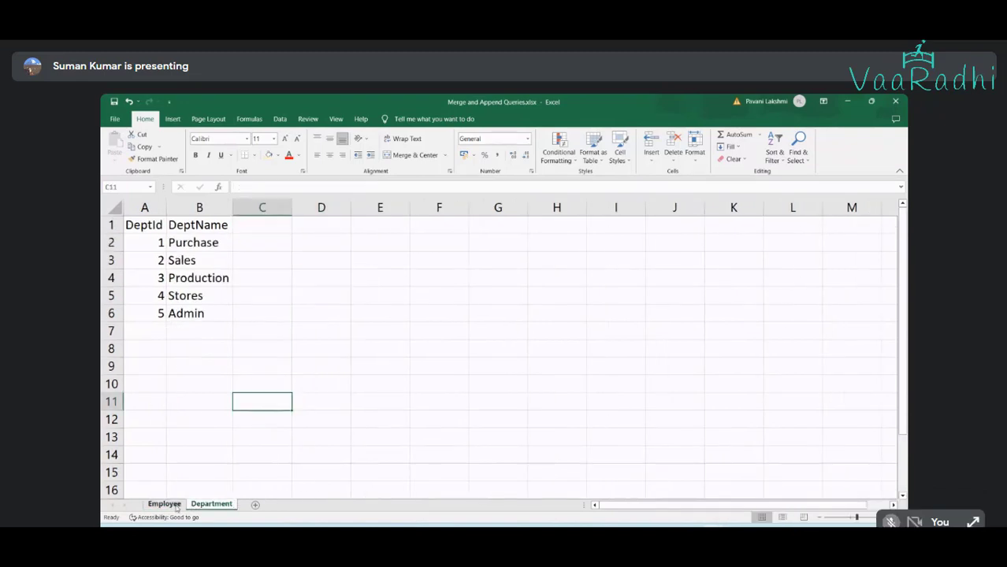
pyautogui.click(175, 508)
pyautogui.click(196, 504)
pyautogui.click(206, 277)
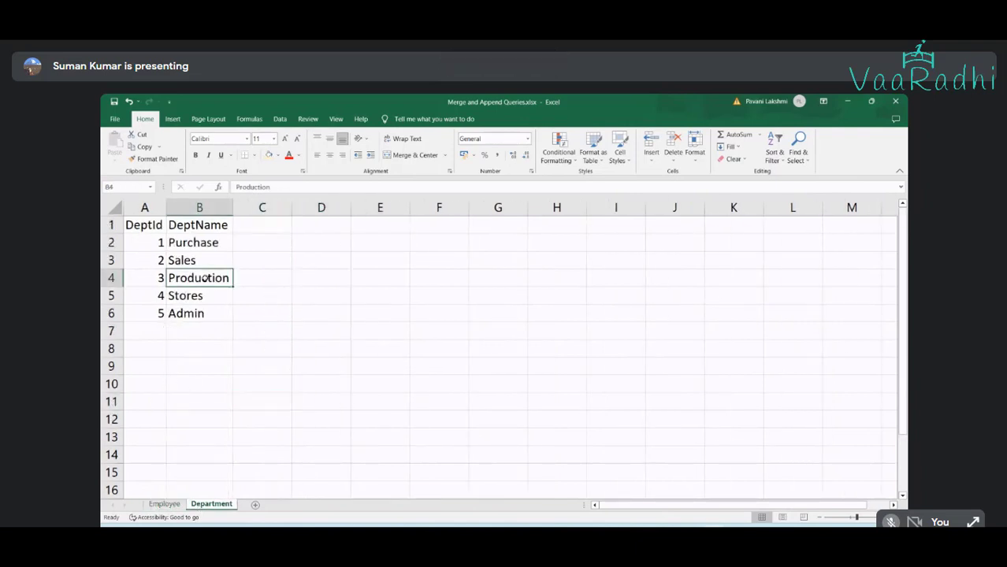
pyautogui.click(144, 207)
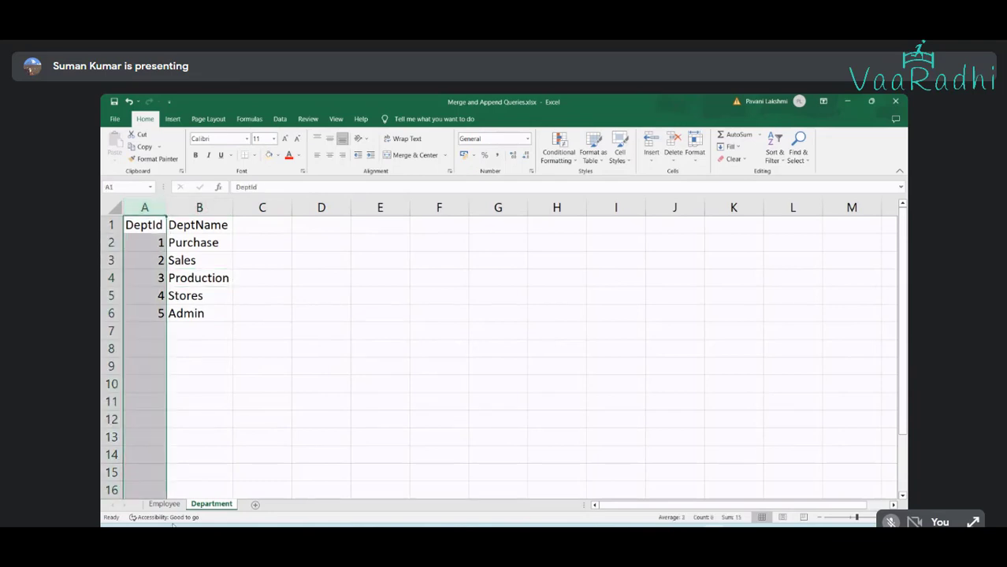
pyautogui.click(174, 504)
pyautogui.click(252, 209)
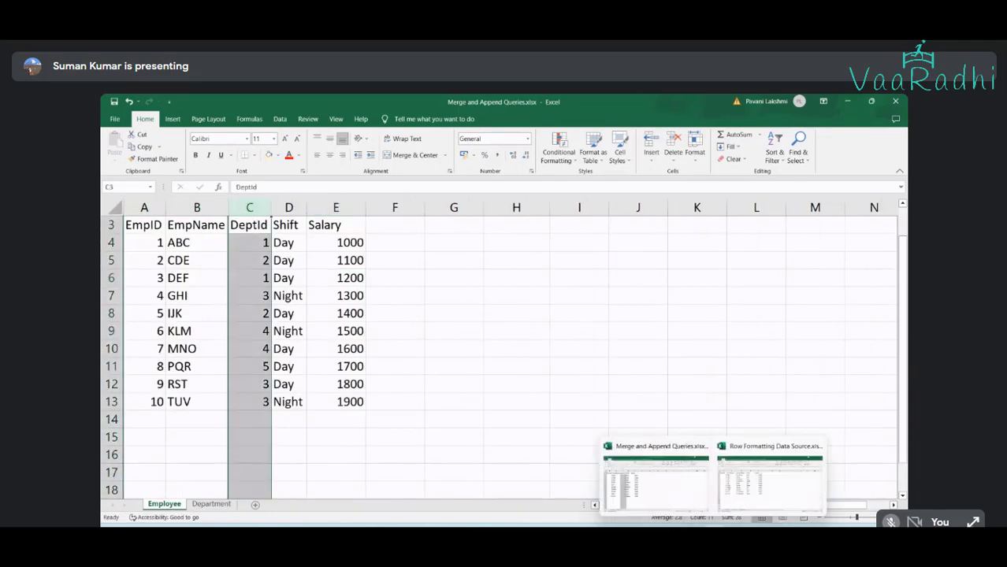
# Switch from the workbook to the untitled, empty report in Power BI Desktop
pyautogui.moveTo(685, 525)
pyautogui.click(685, 488)
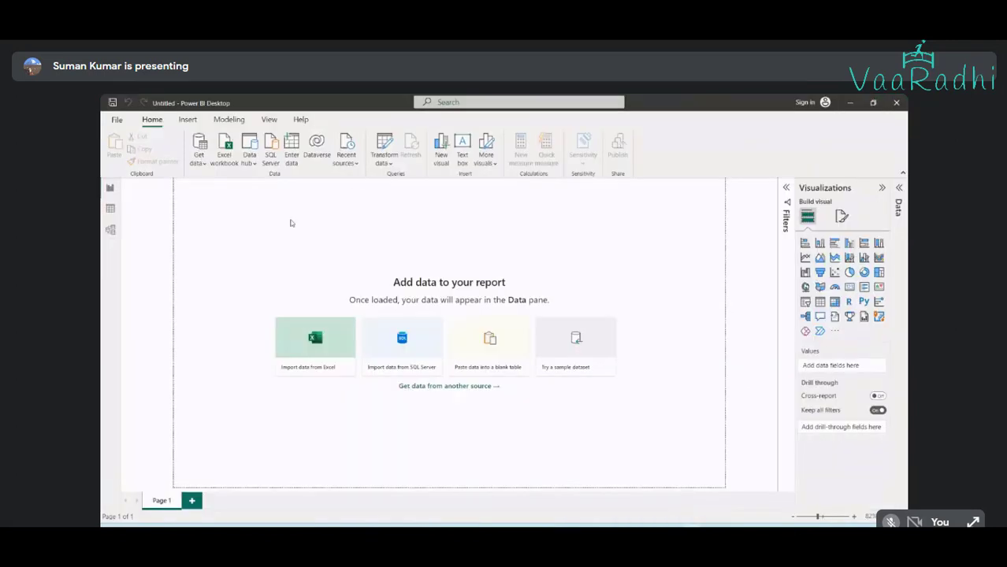
pyautogui.click(687, 524)
pyautogui.hotkey('ctrl', 'd')
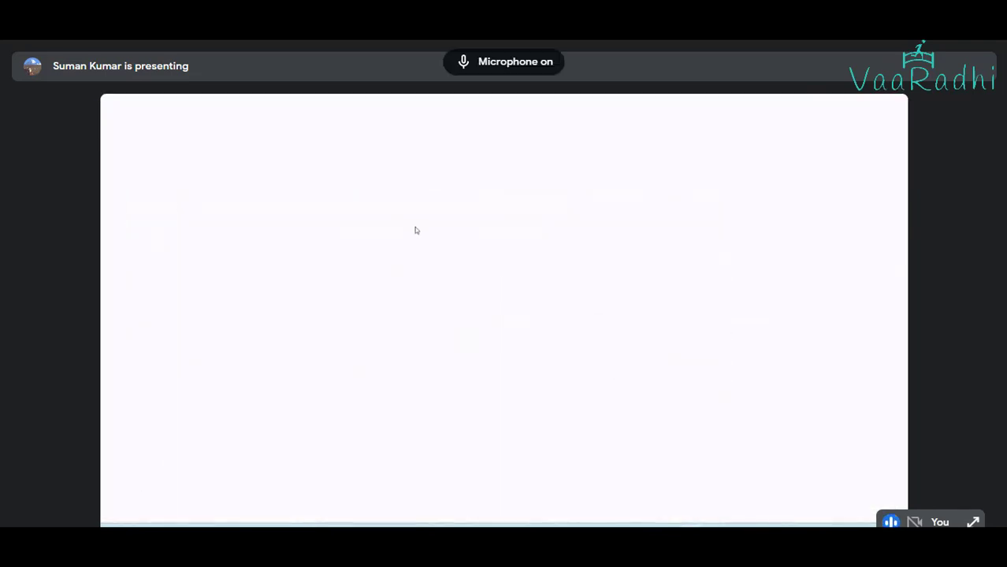
pyautogui.hotkey('ctrl', 'd')
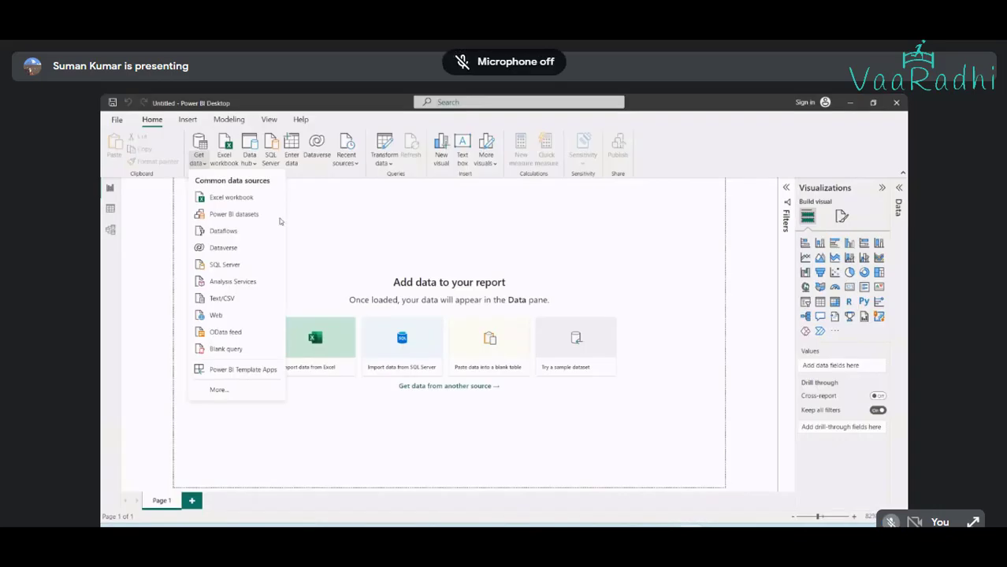
pyautogui.click(336, 213)
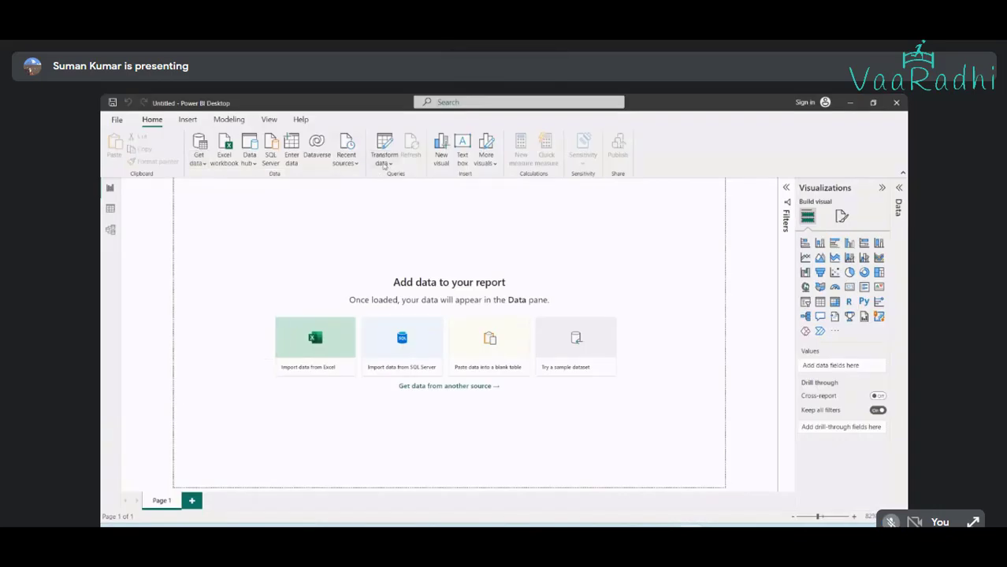
pyautogui.click(384, 163)
pyautogui.click(286, 224)
# Switch to the Merge and Append Queries workbook, copy Department A1:B6 to I4 of the Employee sheet, and autofit the pasted DeptName column
pyautogui.hotkey('alt', 'Tab')
pyautogui.click(373, 328)
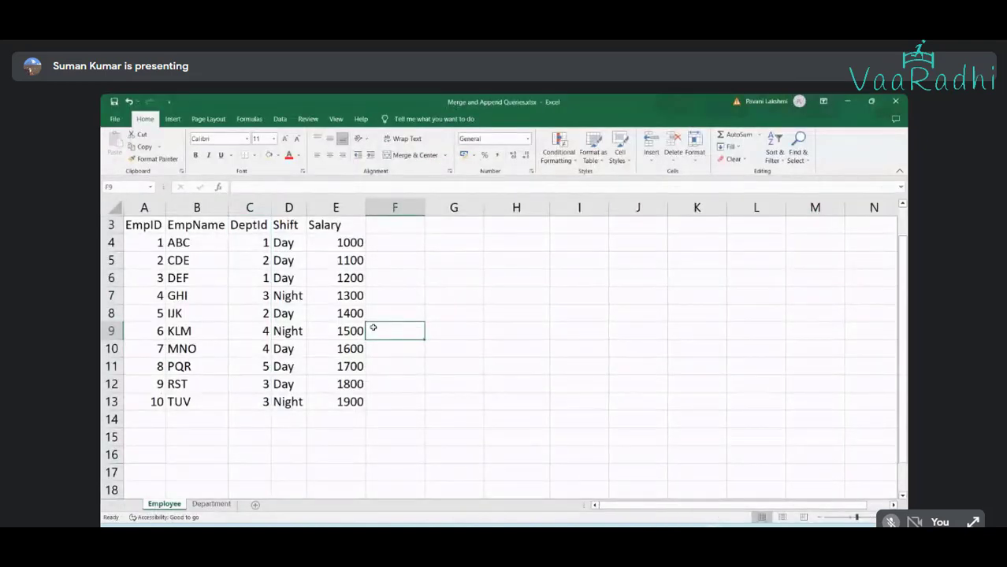
pyautogui.click(230, 505)
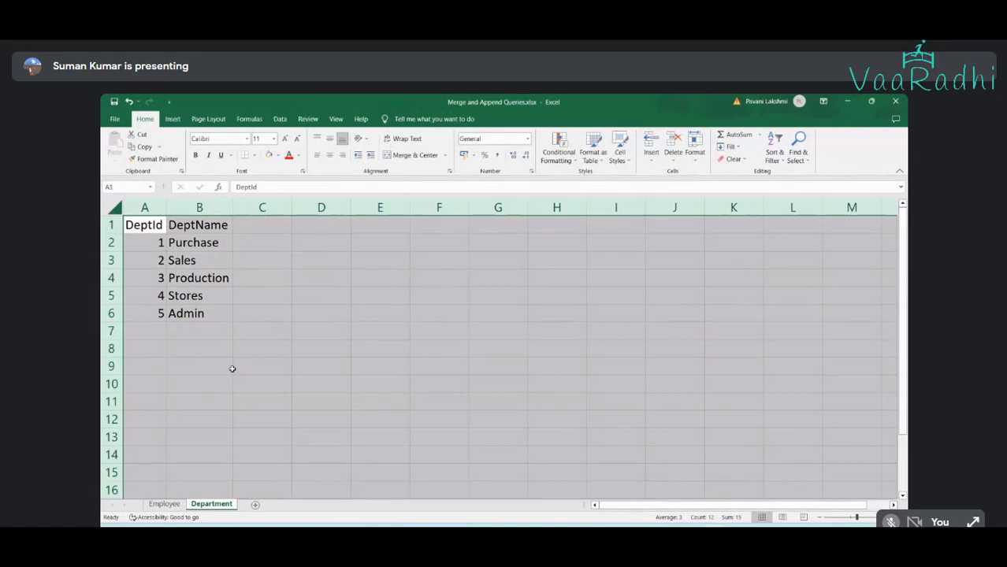
pyautogui.click(232, 366)
pyautogui.moveTo(214, 315); pyautogui.dragTo(142, 224)
pyautogui.hotkey('ctrl', 'c')
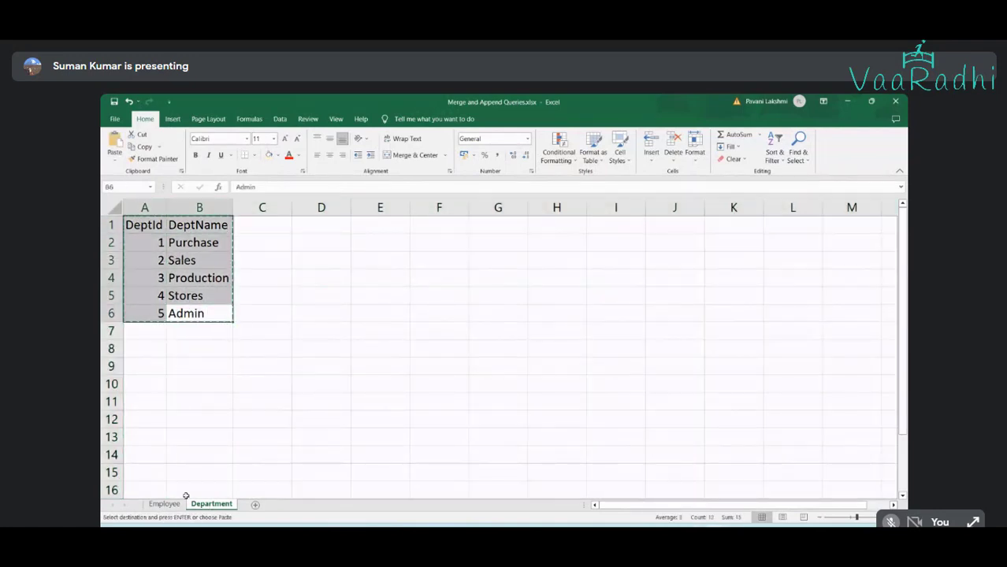
pyautogui.click(163, 503)
pyautogui.click(542, 254)
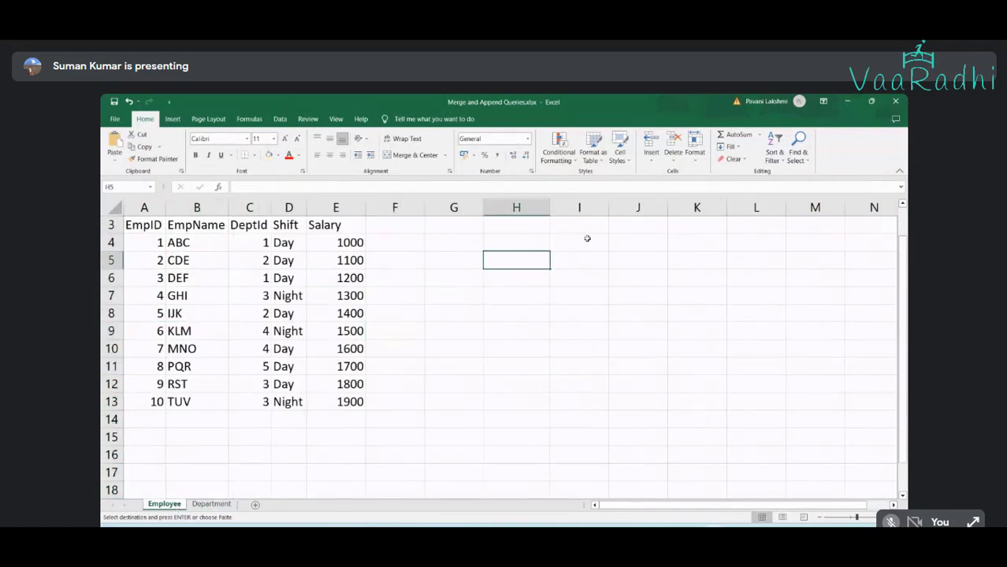
pyautogui.click(598, 243)
pyautogui.hotkey('ctrl', 'v')
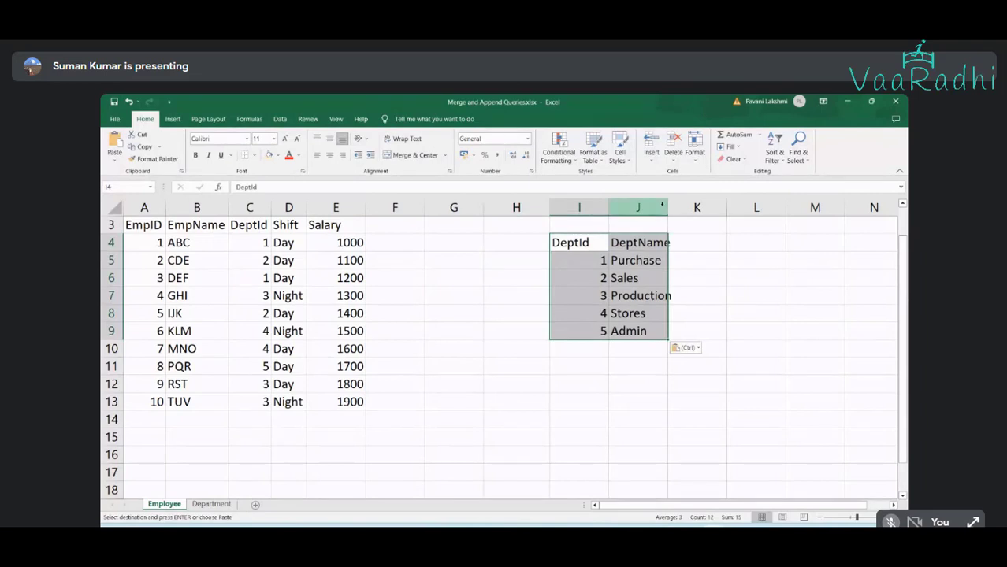
pyautogui.doubleClick(666, 207)
# Fill the DeptId 1 cells C4 and C6 and the Purchase row I5:J5 with light gold
pyautogui.click(265, 245)
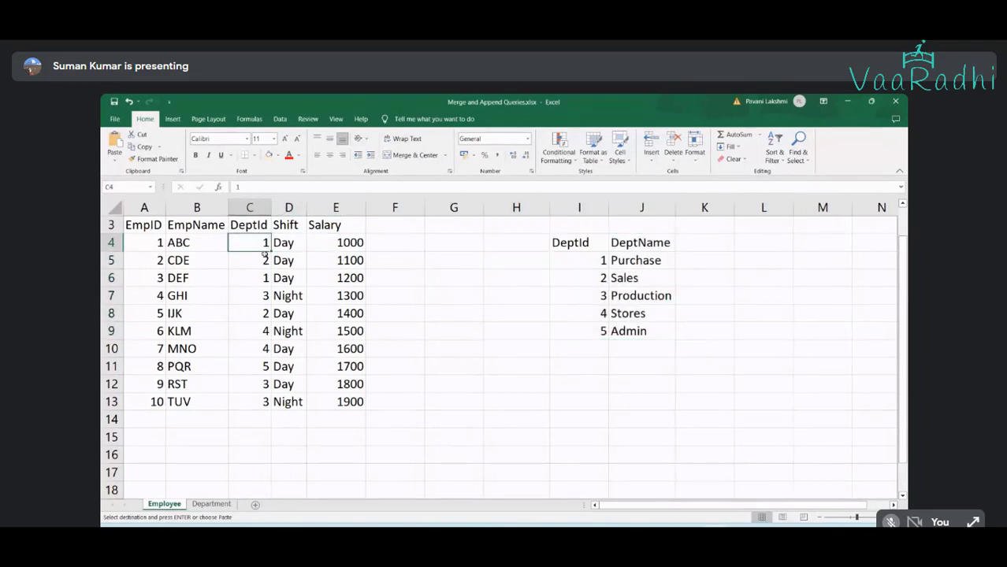
pyautogui.keyDown('ctrl'); pyautogui.click(256, 278); pyautogui.keyUp('ctrl')
pyautogui.keyDown('ctrl'); pyautogui.click(612, 261); pyautogui.keyUp('ctrl')
pyautogui.keyDown('ctrl'); pyautogui.click(595, 262); pyautogui.keyUp('ctrl')
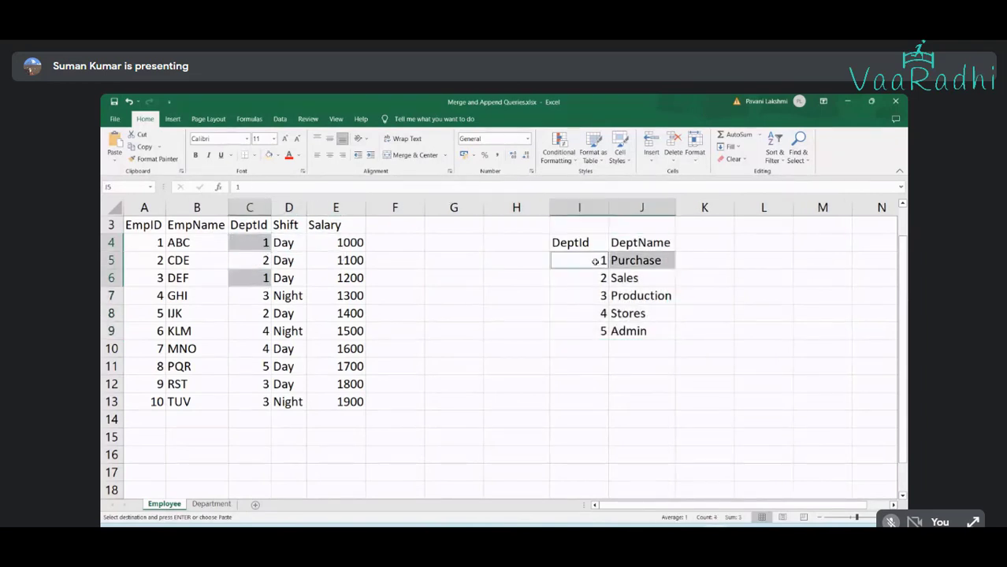
pyautogui.click(268, 156)
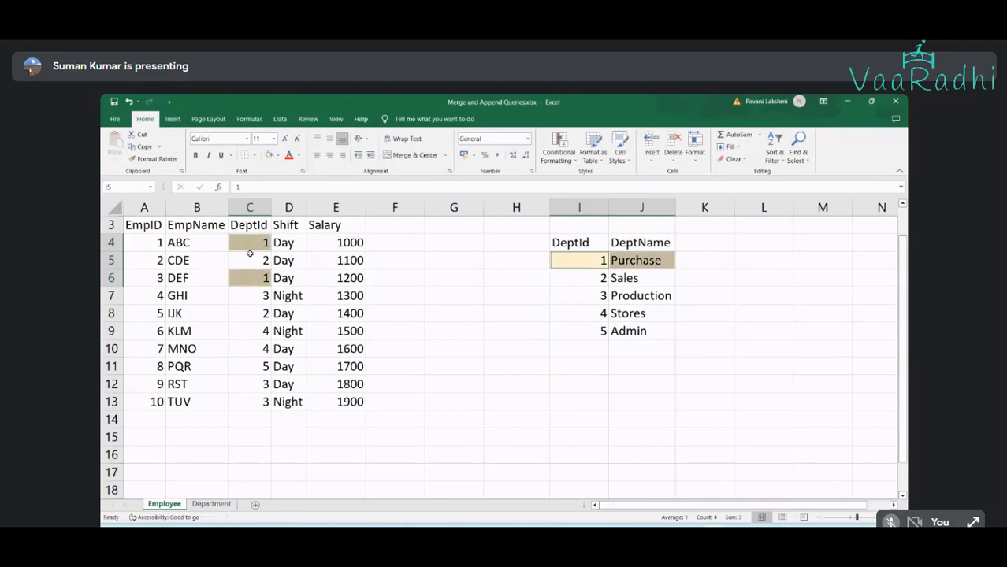
pyautogui.click(249, 253)
pyautogui.moveTo(573, 282); pyautogui.dragTo(618, 281)
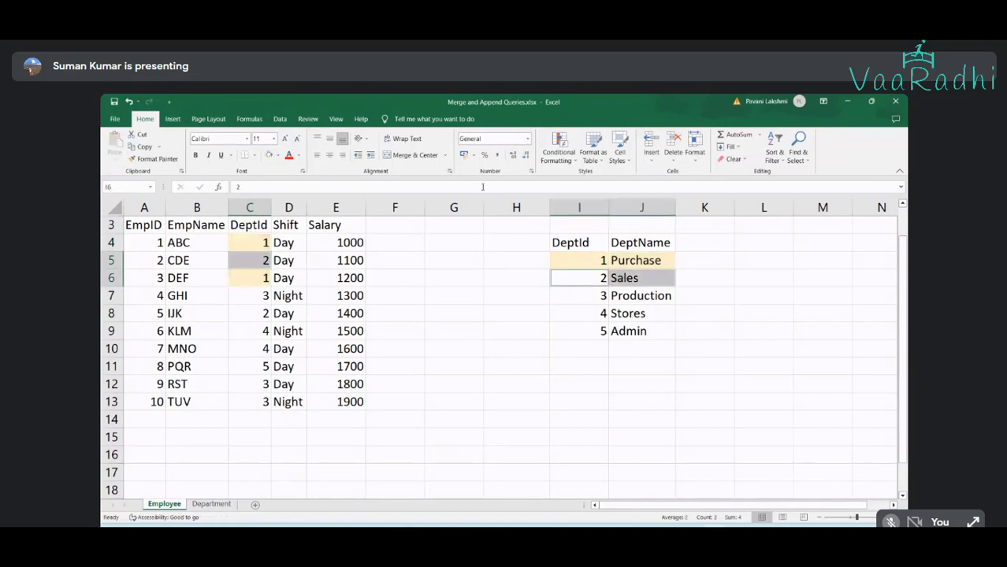
pyautogui.click(274, 155)
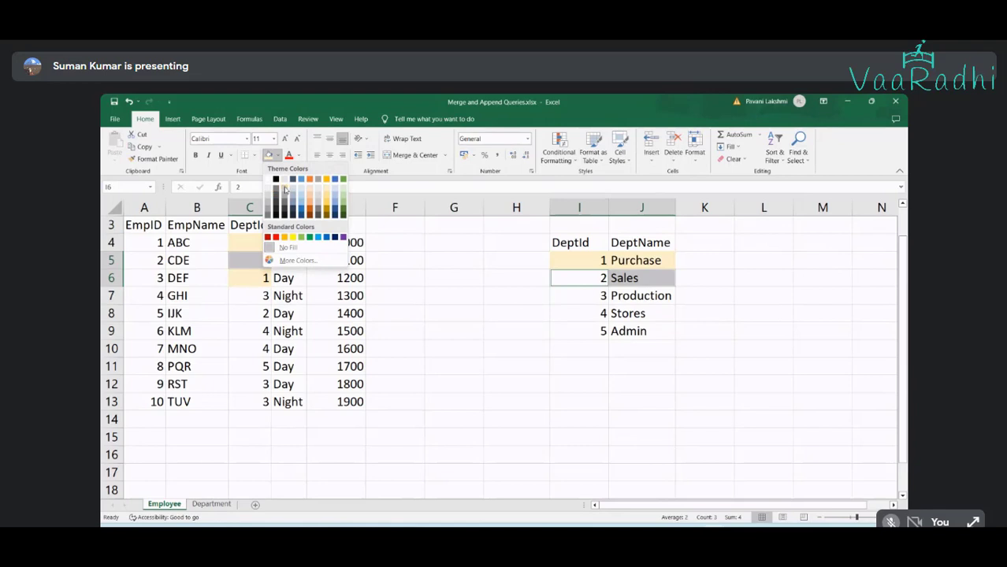
pyautogui.press('Escape')
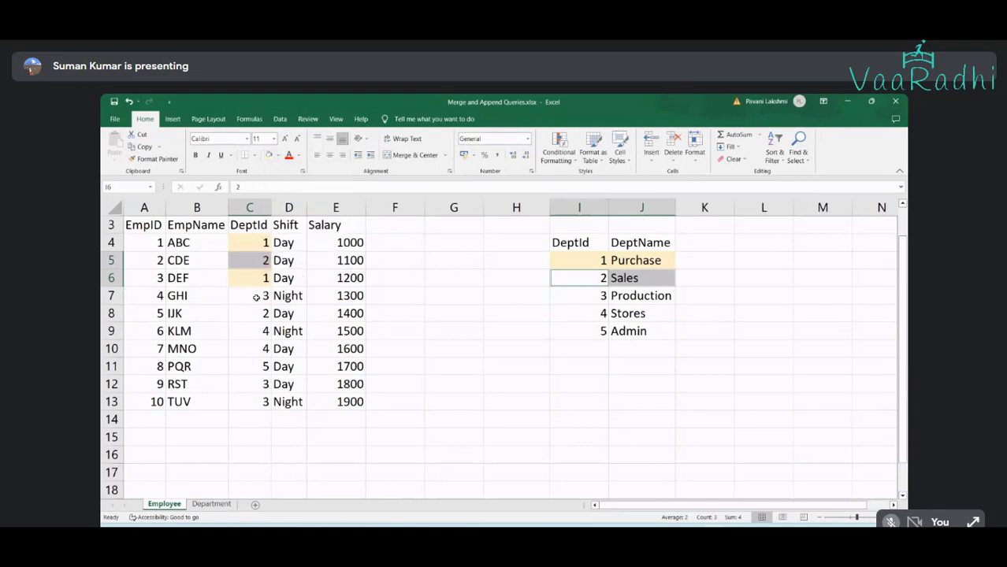
pyautogui.click(256, 296)
pyautogui.keyDown('ctrl'); pyautogui.click(260, 400); pyautogui.keyUp('ctrl')
pyautogui.keyDown('ctrl'); pyautogui.click(262, 383); pyautogui.keyUp('ctrl')
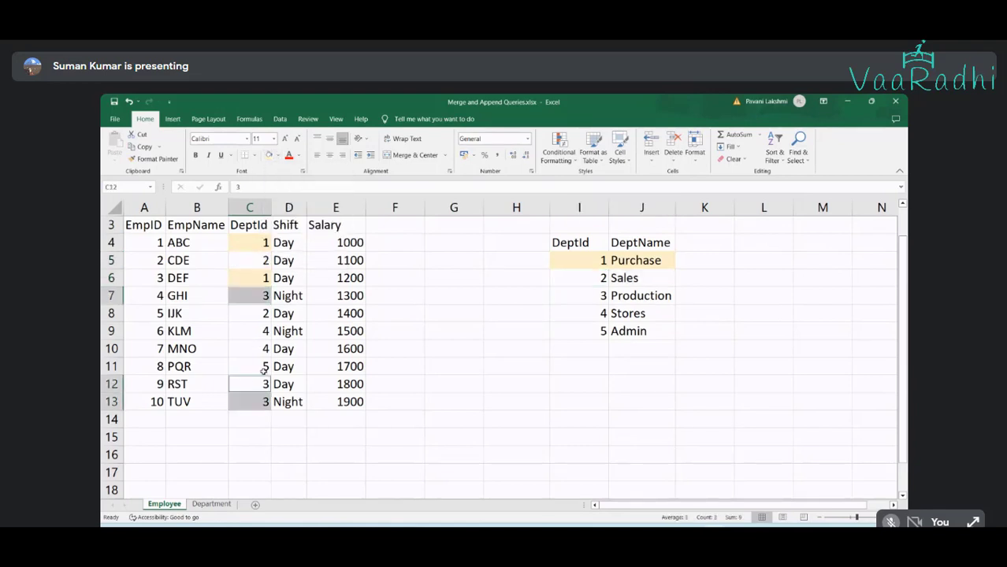
pyautogui.click(278, 155)
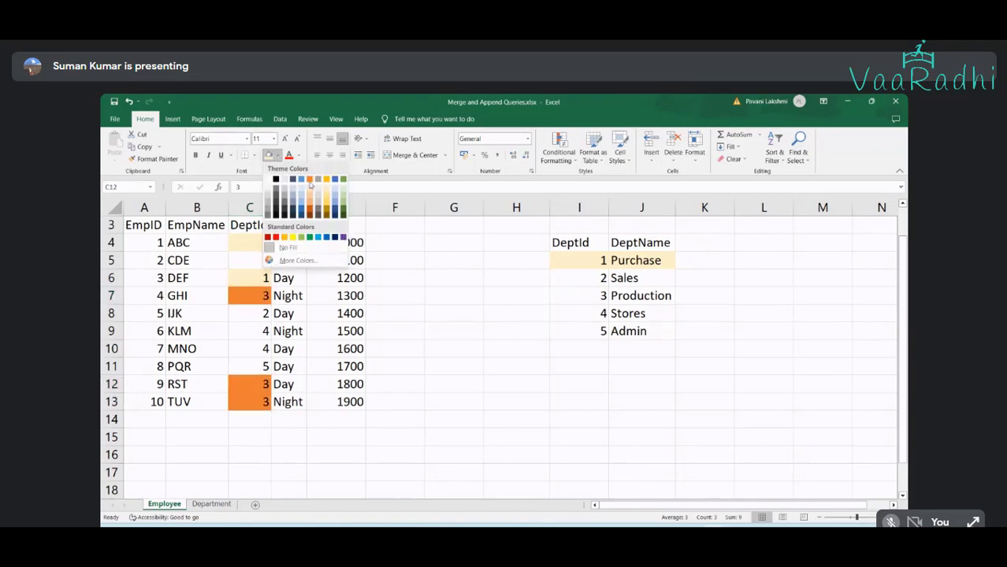
pyautogui.press('Escape')
# Fill the Production row I7:J7 with light gold, and undo the recent fills
pyautogui.click(588, 292)
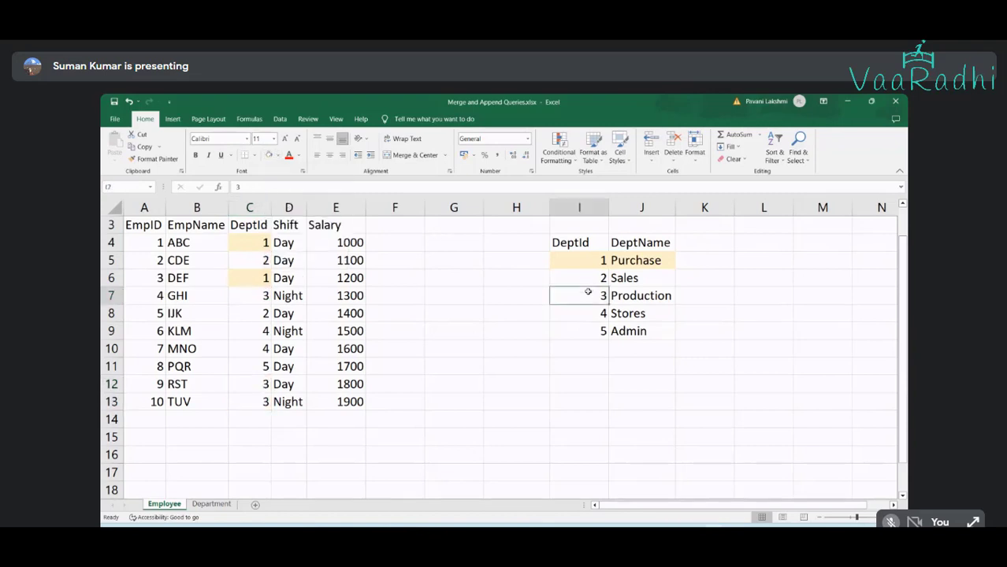
pyautogui.moveTo(588, 292); pyautogui.dragTo(663, 295)
pyautogui.click(268, 155)
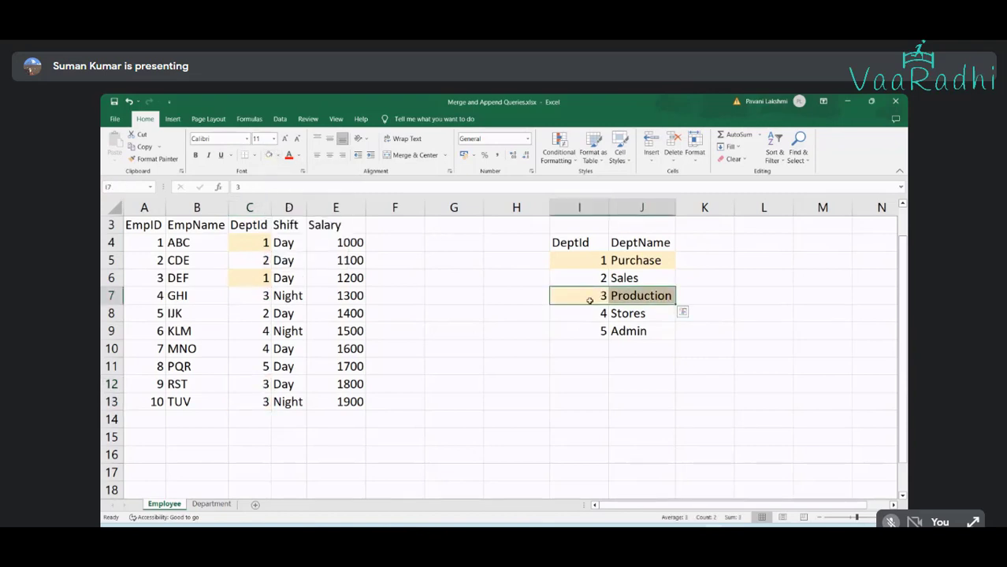
pyautogui.hotkey('ctrl', 'z')
pyautogui.click(503, 296)
pyautogui.hotkey('ctrl', 'z')
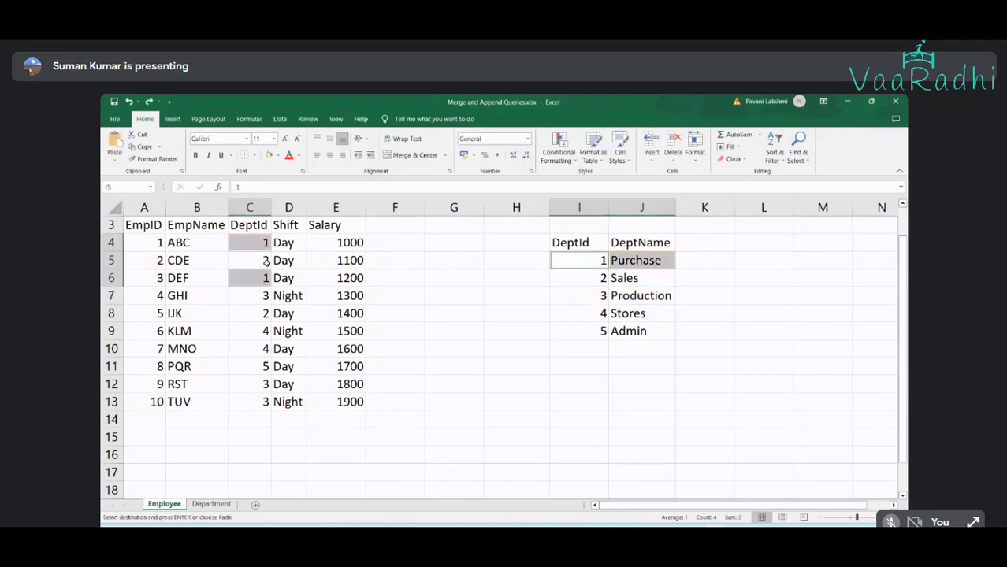
# Restore the light gold fill on the DeptId 1 cells C4 and C6 and the Purchase row I5:J5
pyautogui.click(287, 261)
pyautogui.click(244, 245)
pyautogui.keyDown('ctrl'); pyautogui.click(256, 277); pyautogui.keyUp('ctrl')
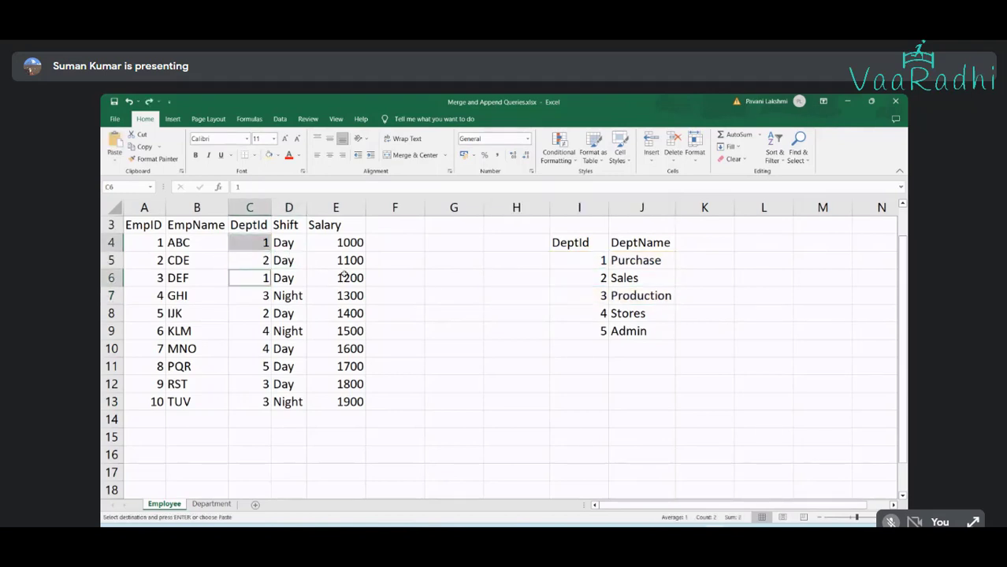
pyautogui.hotkey('ctrl', 'y')
pyautogui.click(432, 310)
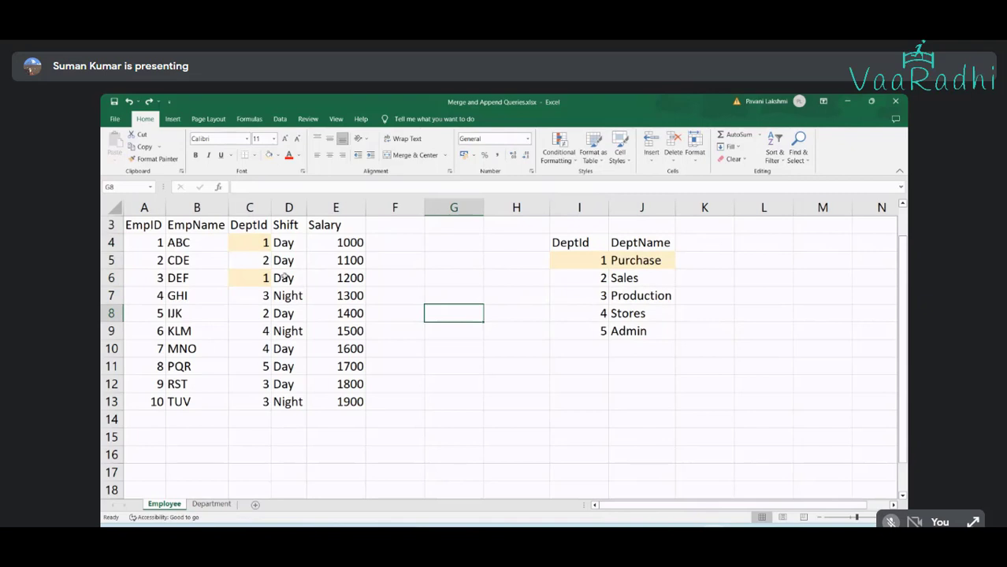
# Fill the DeptId 2 cells C5 and C8 and the matching department cell I6 with light green
pyautogui.click(266, 276)
pyautogui.click(268, 296)
pyautogui.click(260, 261)
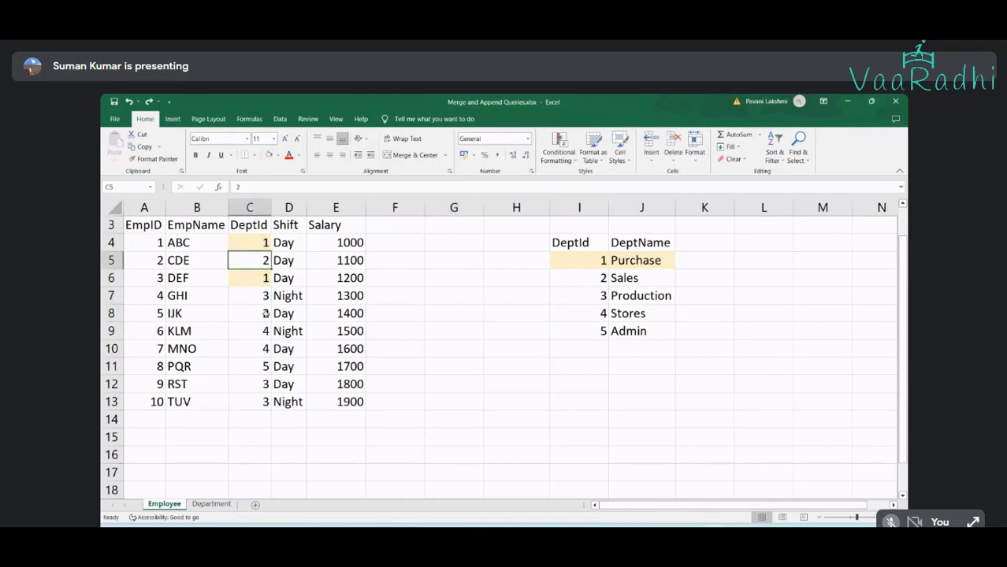
pyautogui.keyDown('ctrl'); pyautogui.click(266, 313); pyautogui.keyUp('ctrl')
pyautogui.click(276, 155)
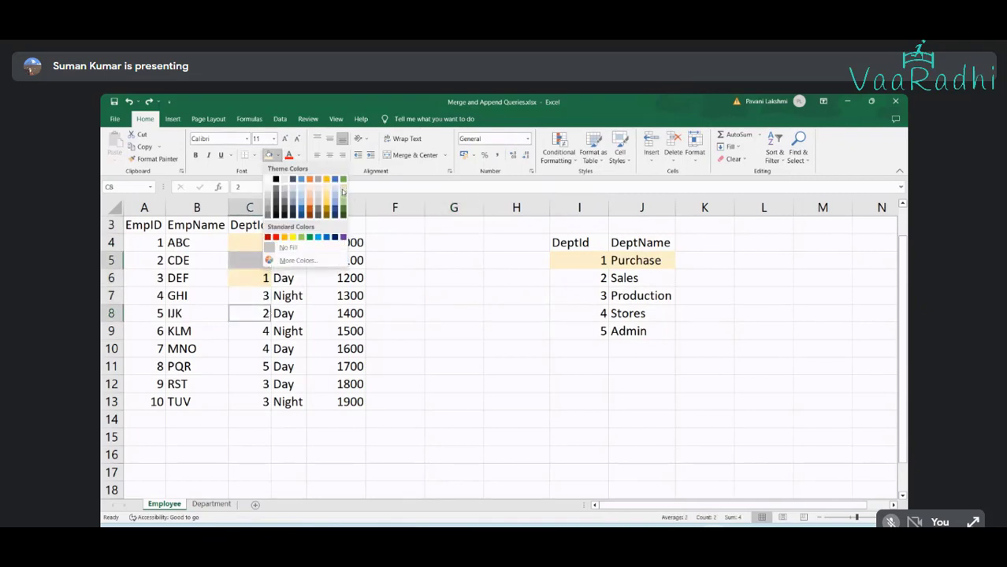
pyautogui.click(343, 191)
pyautogui.click(569, 291)
pyautogui.moveTo(570, 279); pyautogui.dragTo(603, 273)
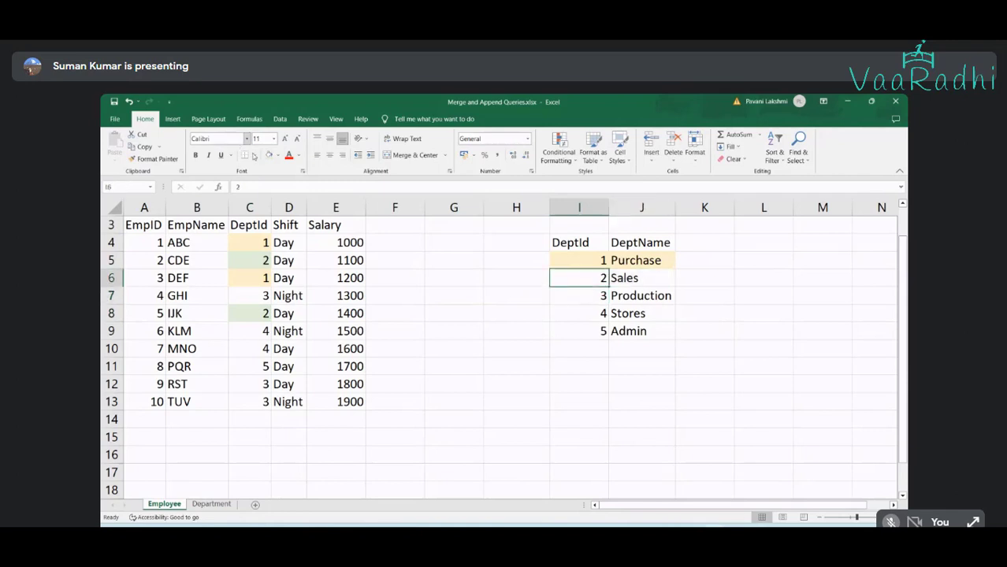
pyautogui.click(269, 155)
# Fill the DeptId 3 cells C7 and C12:C13 and the Production row I7:J7 with bright blue
pyautogui.click(259, 295)
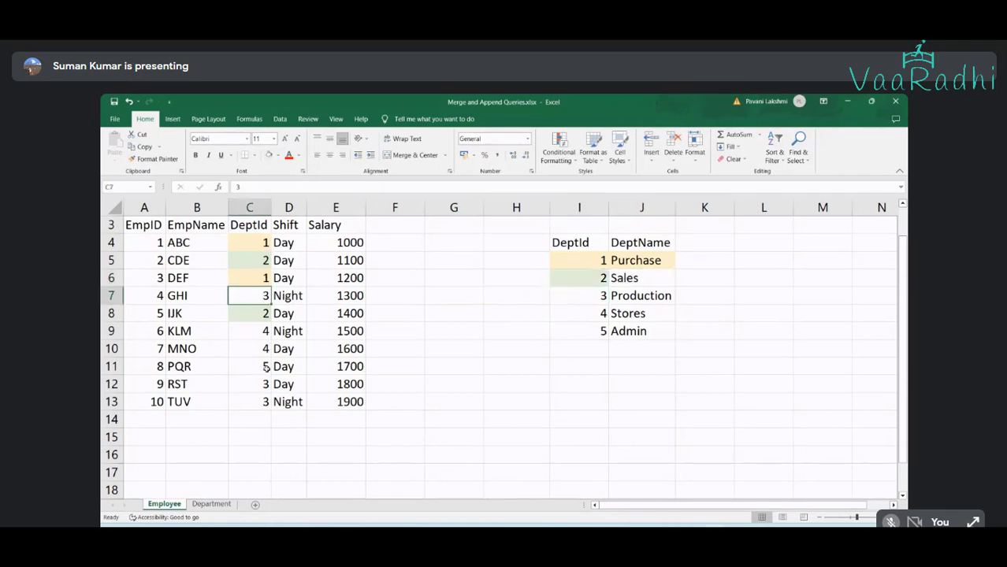
pyautogui.moveTo(265, 384)
pyautogui.keyDown('ctrl'); pyautogui.mouseDown()
pyautogui.moveTo(285, 402)
pyautogui.moveTo(265, 402)
pyautogui.mouseUp(); pyautogui.keyUp('ctrl')
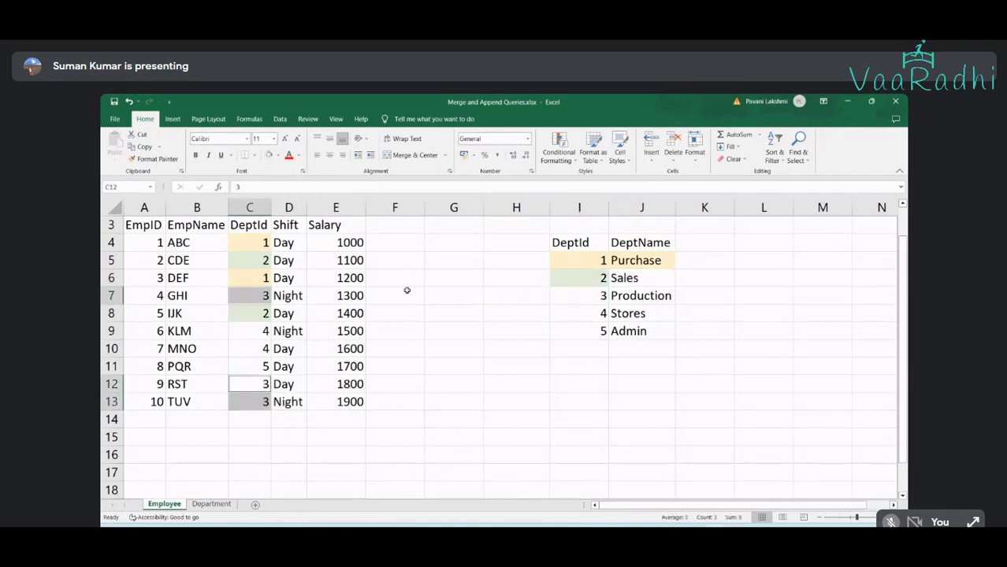
pyautogui.keyDown('ctrl'); pyautogui.moveTo(583, 297); pyautogui.dragTo(640, 298); pyautogui.keyUp('ctrl')
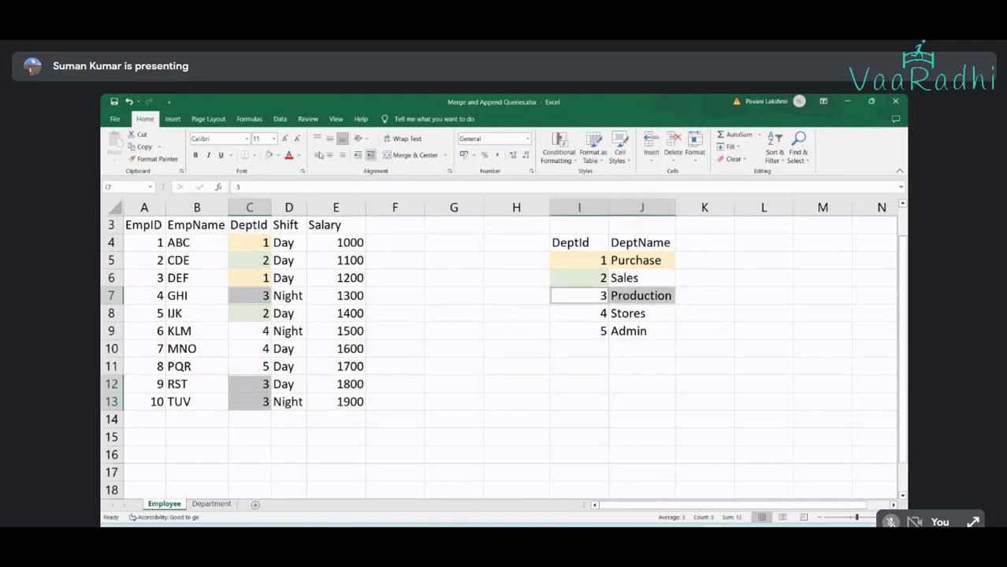
pyautogui.click(277, 155)
pyautogui.click(326, 237)
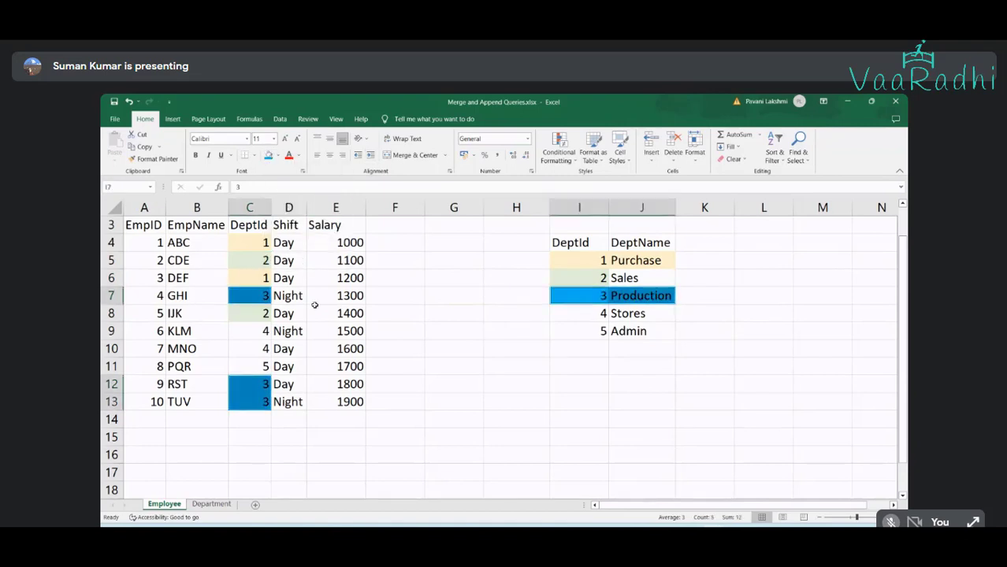
# Fill the DeptId 4 cells C9:C10 and the Stores row I8:J8 with grey
pyautogui.click(313, 307)
pyautogui.moveTo(256, 335); pyautogui.dragTo(256, 348)
pyautogui.keyDown('ctrl'); pyautogui.moveTo(583, 313); pyautogui.dragTo(640, 313); pyautogui.keyUp('ctrl')
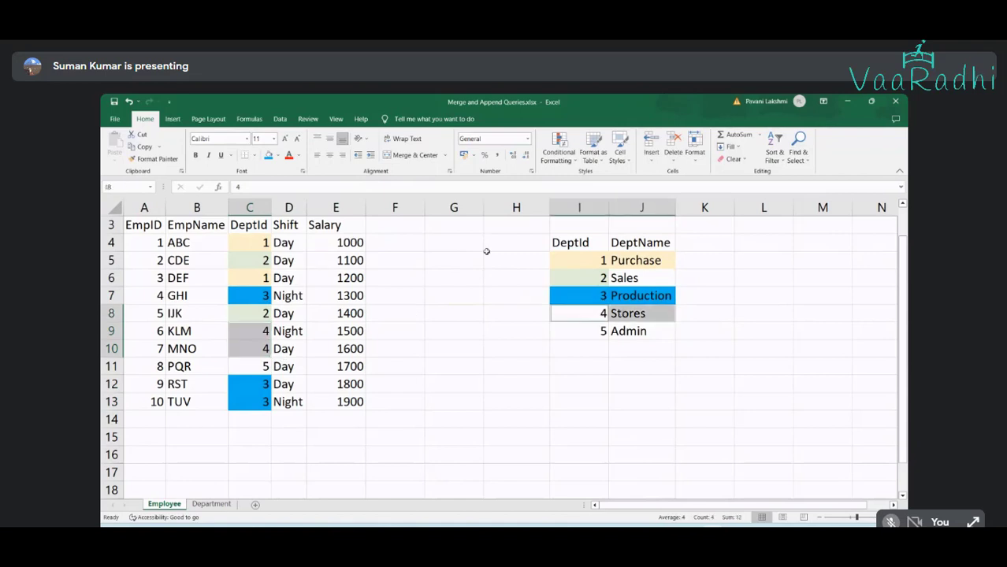
pyautogui.click(277, 155)
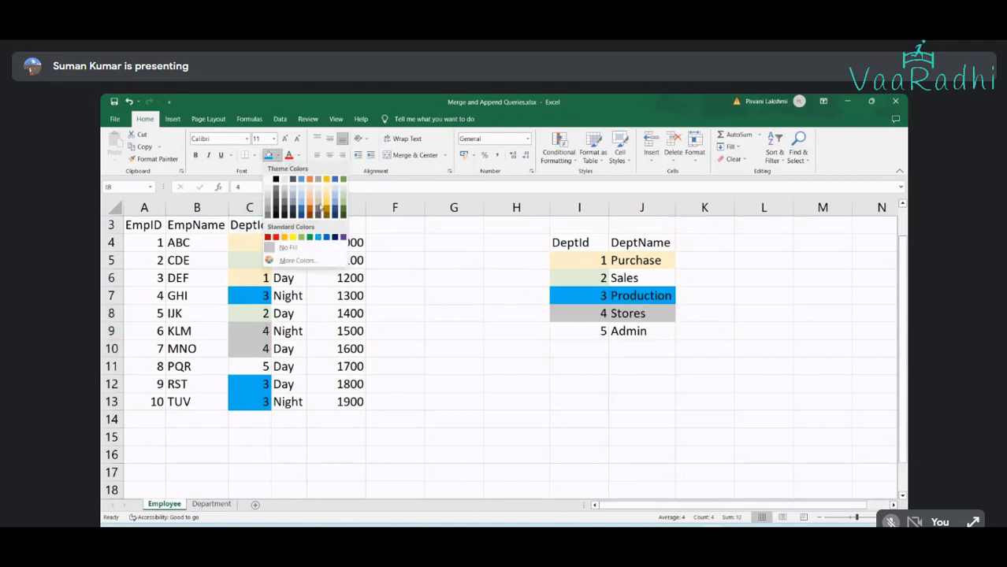
pyautogui.click(318, 207)
# Fill the DeptId 5 cell C11 and the Admin row I9:J9 with a medium gold
pyautogui.click(249, 366)
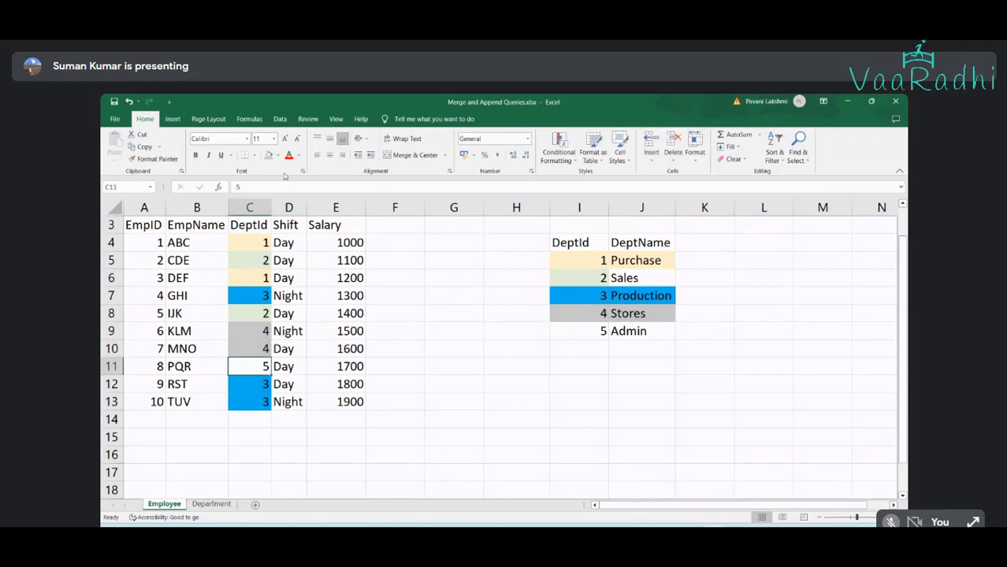
pyautogui.click(277, 155)
pyautogui.click(583, 330)
pyautogui.moveTo(628, 330); pyautogui.dragTo(603, 327)
pyautogui.keyDown('ctrl'); pyautogui.click(264, 366); pyautogui.keyUp('ctrl')
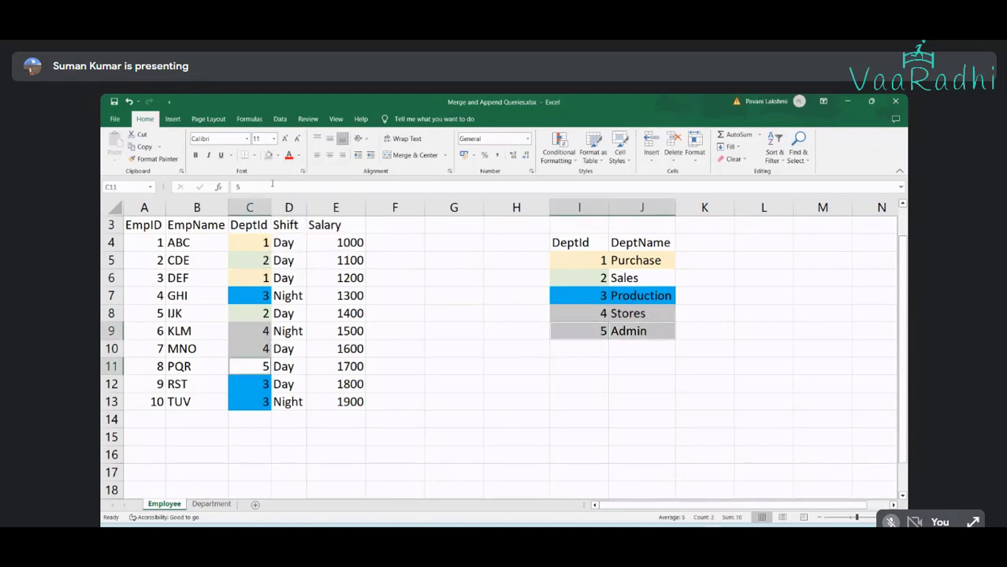
pyautogui.click(277, 155)
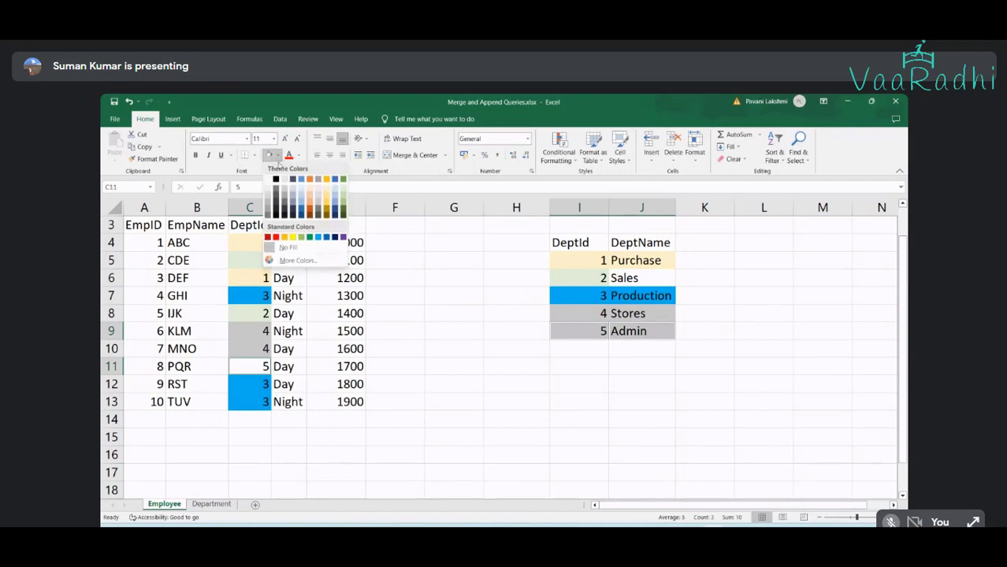
pyautogui.click(325, 193)
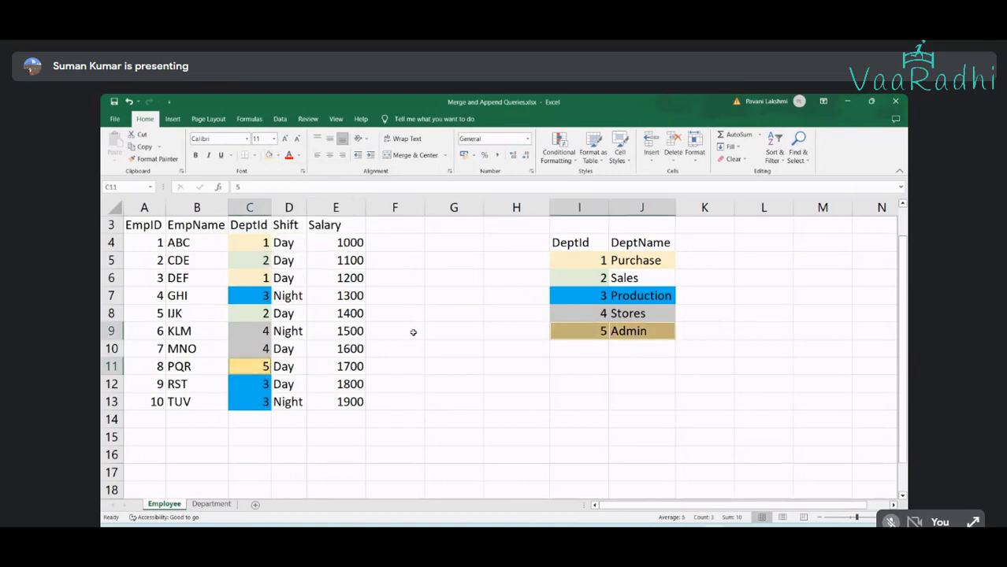
pyautogui.click(410, 331)
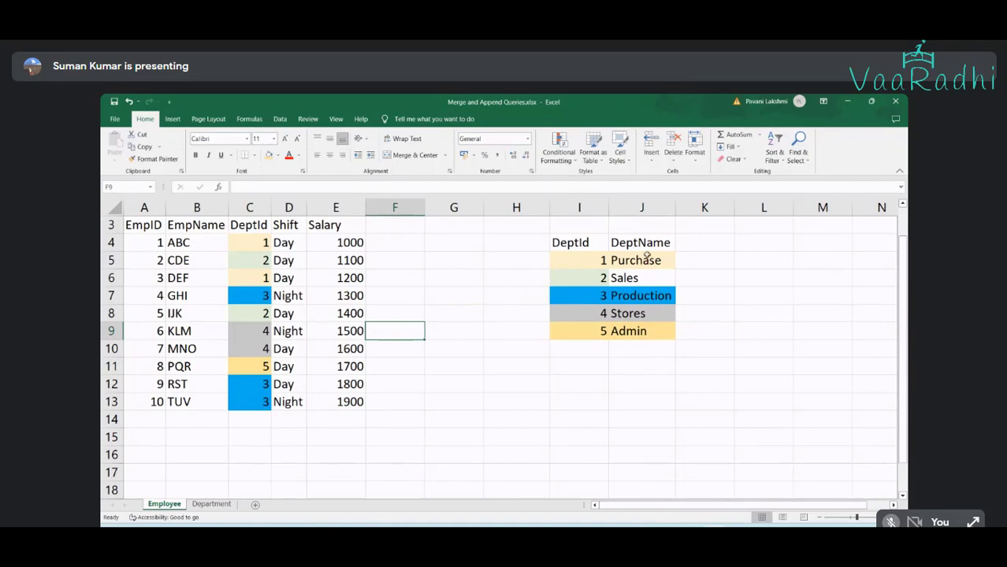
# Fill the Sales row I6:J6 with light green
pyautogui.moveTo(634, 276); pyautogui.dragTo(583, 278)
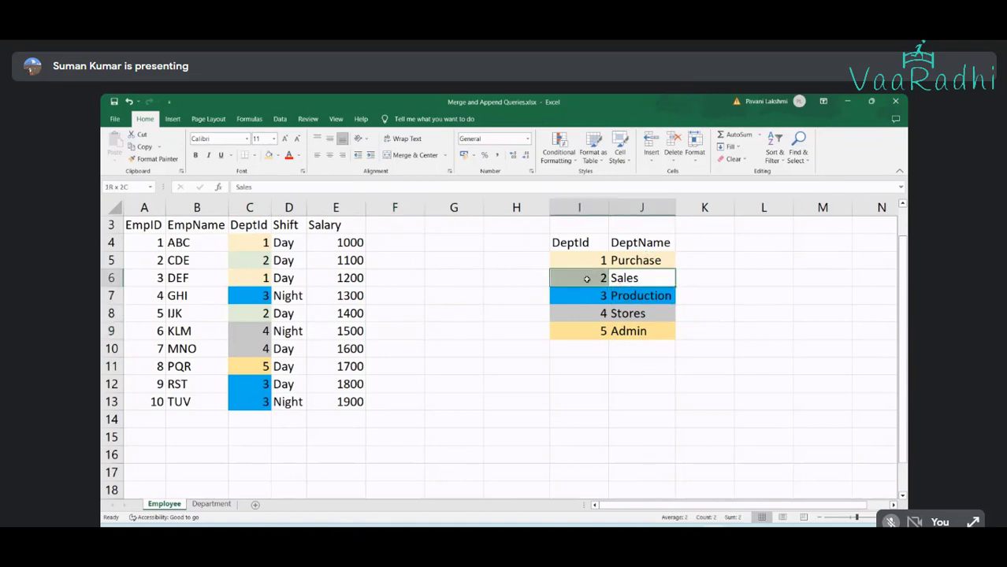
pyautogui.click(278, 157)
pyautogui.click(343, 183)
pyautogui.click(469, 276)
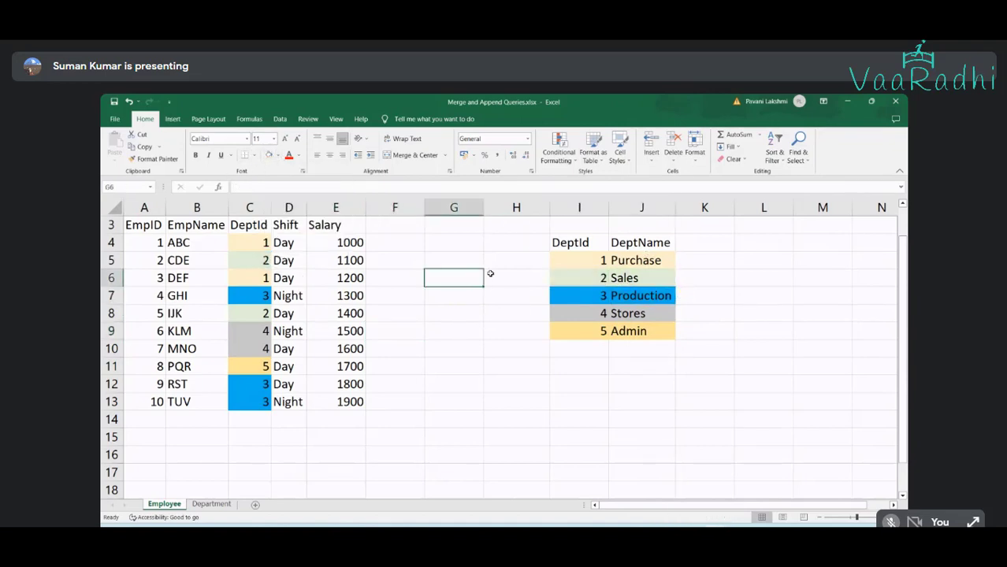
# Compare the first employee's DeptId in C4 with the matching Purchase row in the department table
pyautogui.click(248, 241)
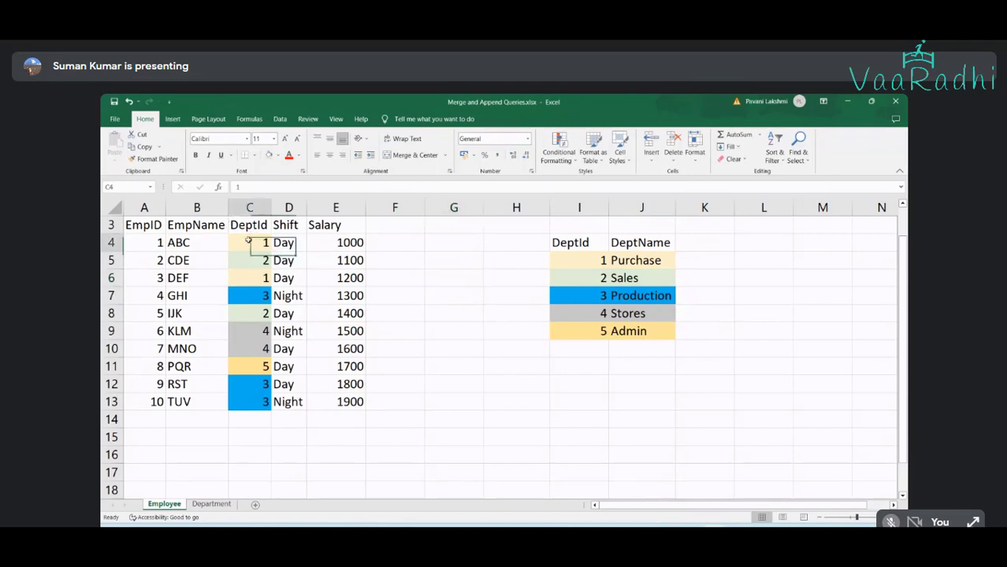
pyautogui.click(584, 257)
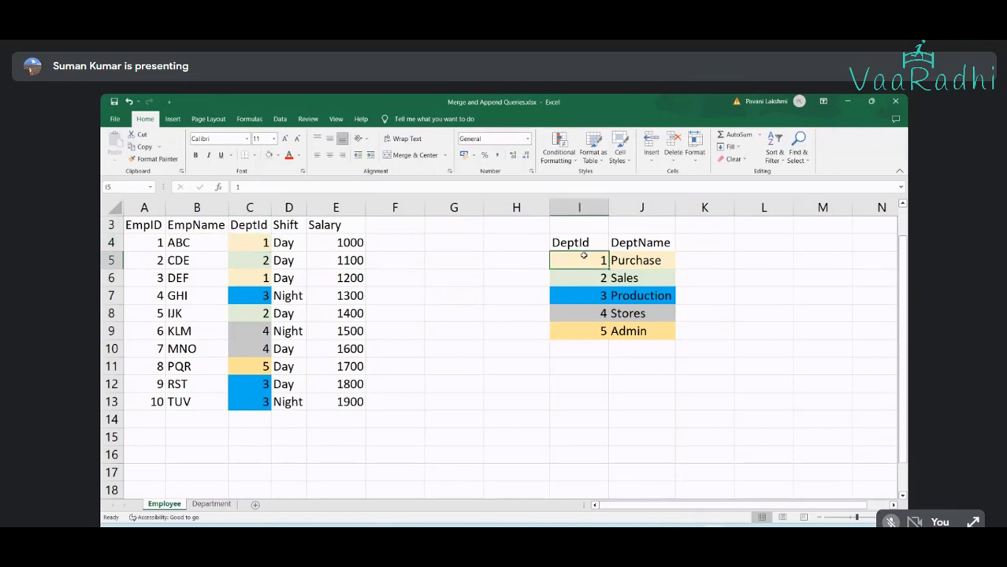
pyautogui.moveTo(635, 259); pyautogui.dragTo(630, 243)
pyautogui.click(250, 245)
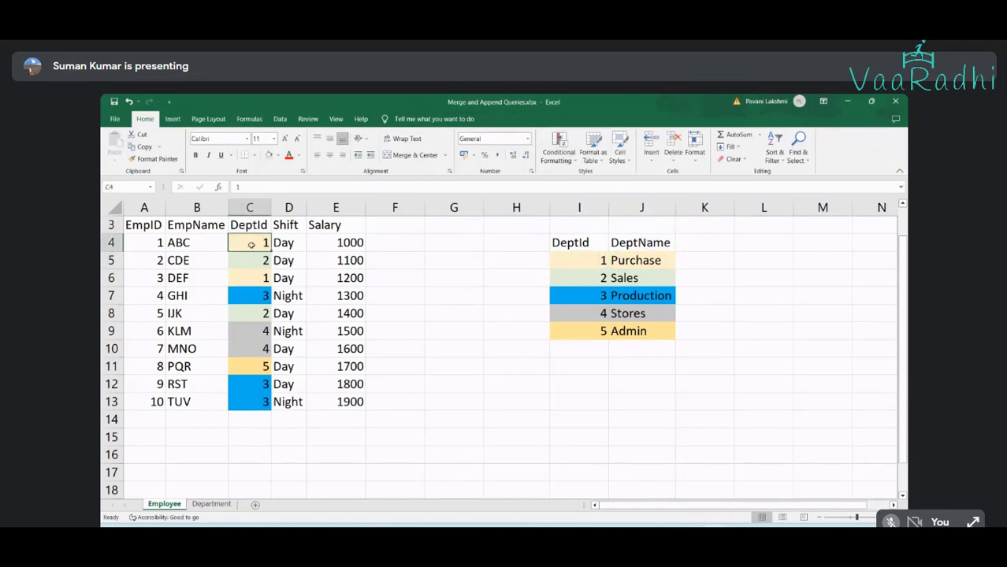
pyautogui.moveTo(143, 225); pyautogui.dragTo(347, 412)
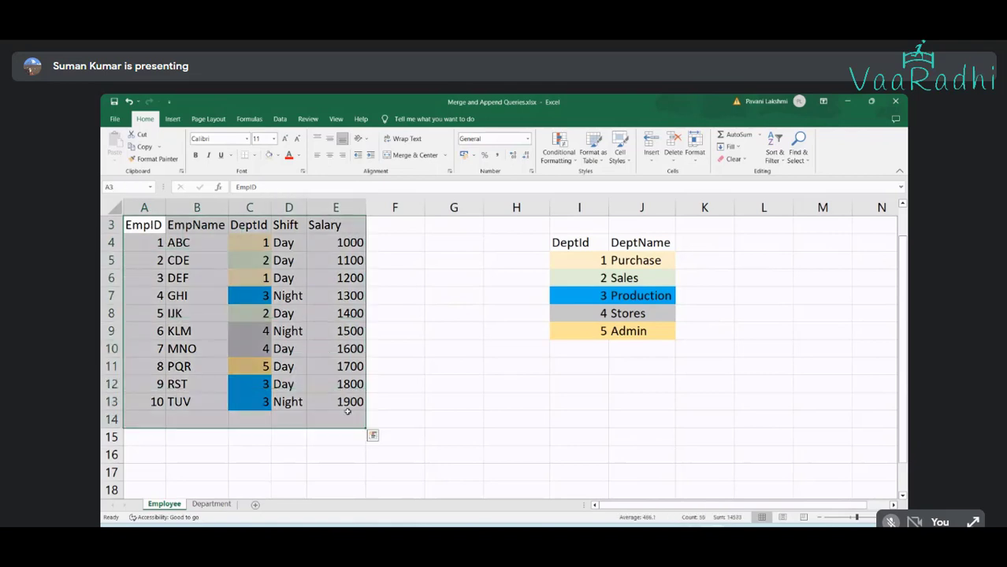
pyautogui.click(375, 402)
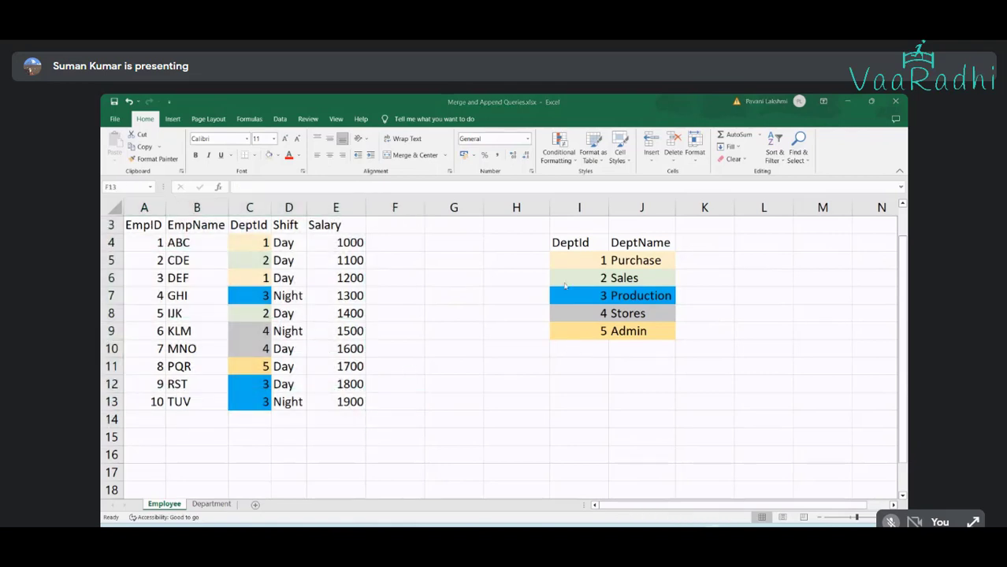
pyautogui.hotkey('alt', 'Tab')
pyautogui.hotkey('alt', 'Tab')
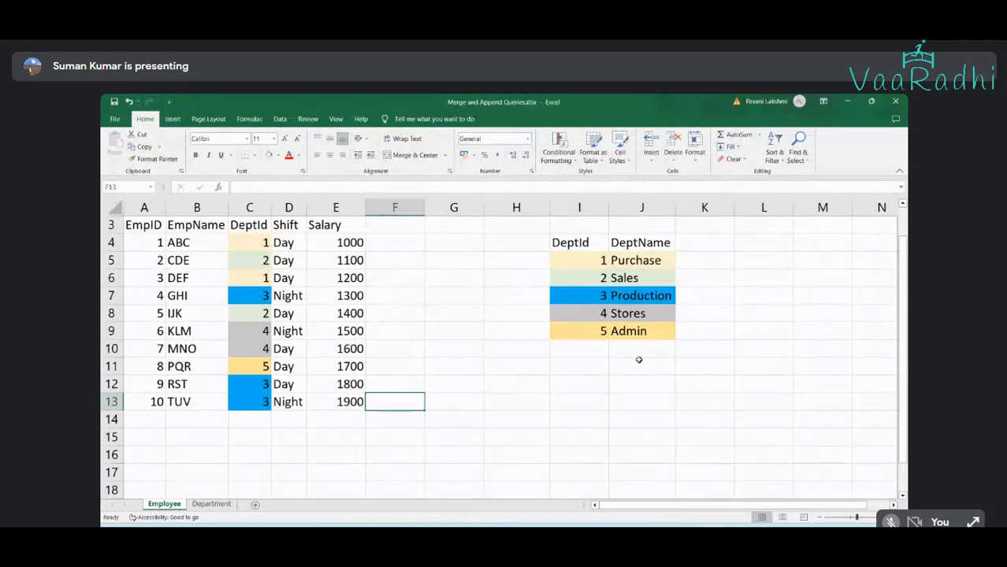
# Highlight the DeptId columns C and I together and autofit the width of column I to its contents
pyautogui.click(594, 209)
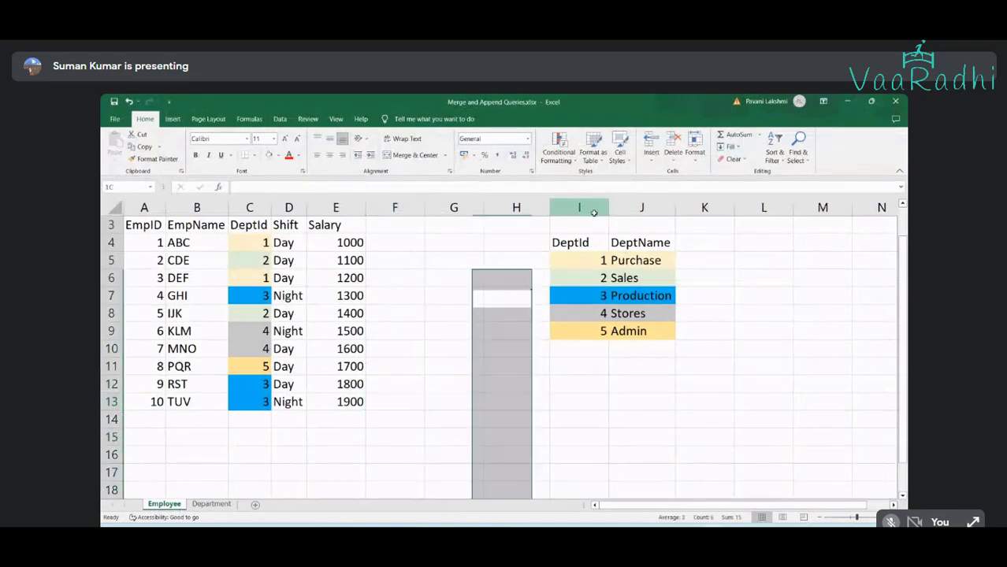
pyautogui.keyDown('ctrl'); pyautogui.click(240, 207); pyautogui.keyUp('ctrl')
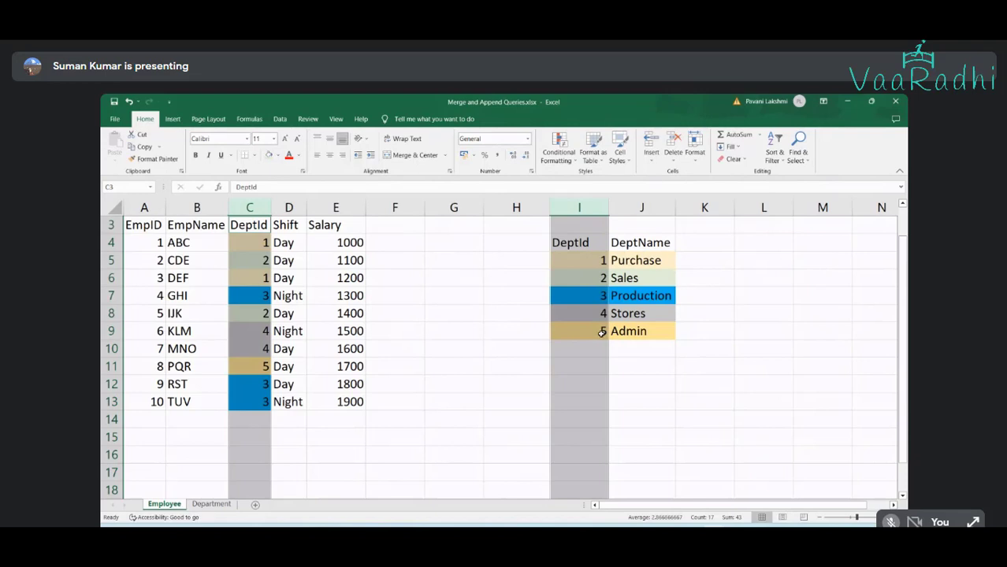
pyautogui.doubleClick(606, 208)
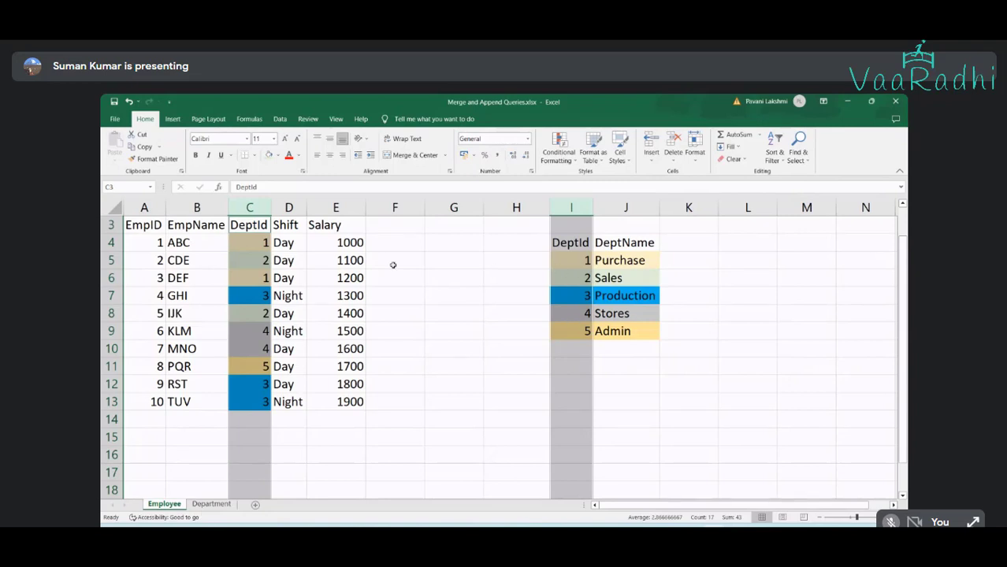
pyautogui.click(497, 276)
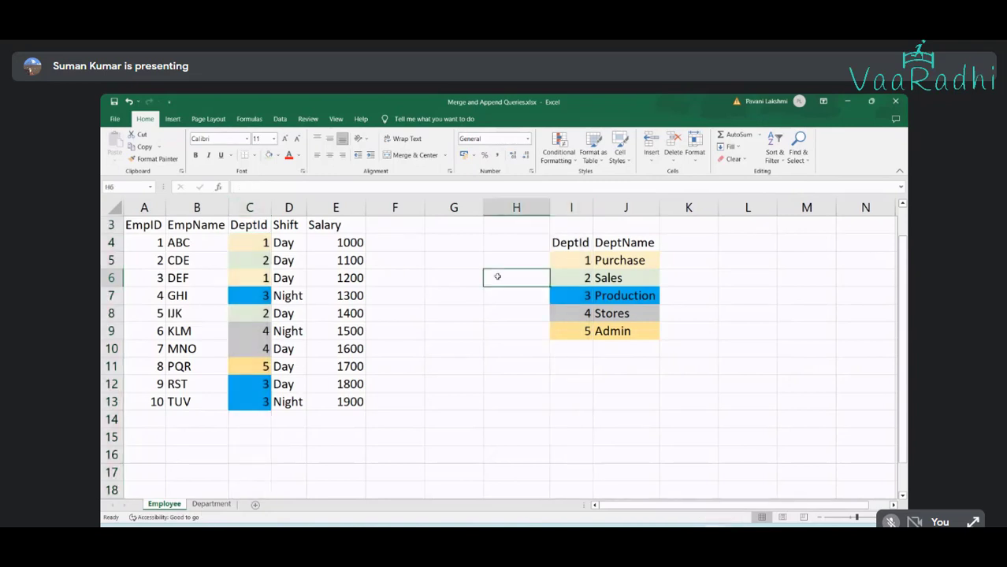
# Copy the Employee table A3:E13 to H12, below the department table, and highlight the copy's first record
pyautogui.moveTo(141, 225); pyautogui.dragTo(359, 401)
pyautogui.hotkey('ctrl', 'c')
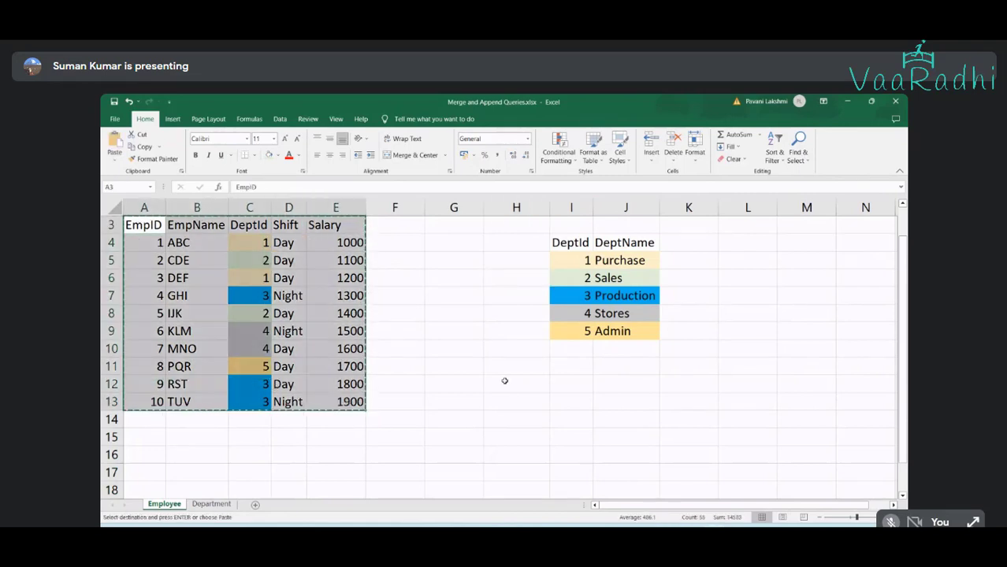
pyautogui.click(504, 380)
pyautogui.hotkey('ctrl', 'v')
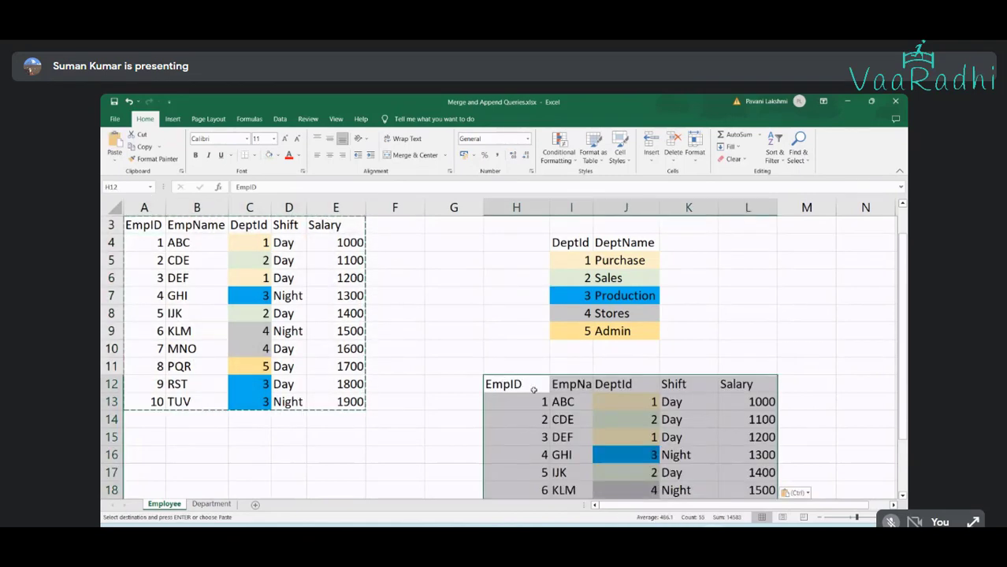
pyautogui.click(533, 385)
pyautogui.moveTo(512, 405); pyautogui.dragTo(750, 403)
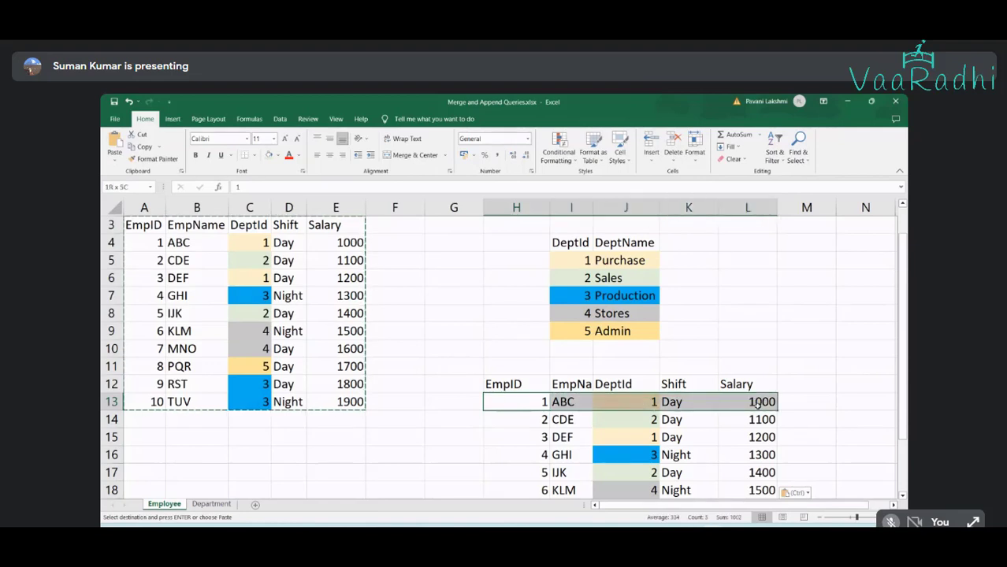
# Replace the DeptId 1 entries in J13 and J15 of the copied table with the Purchase cell from J5
pyautogui.click(630, 401)
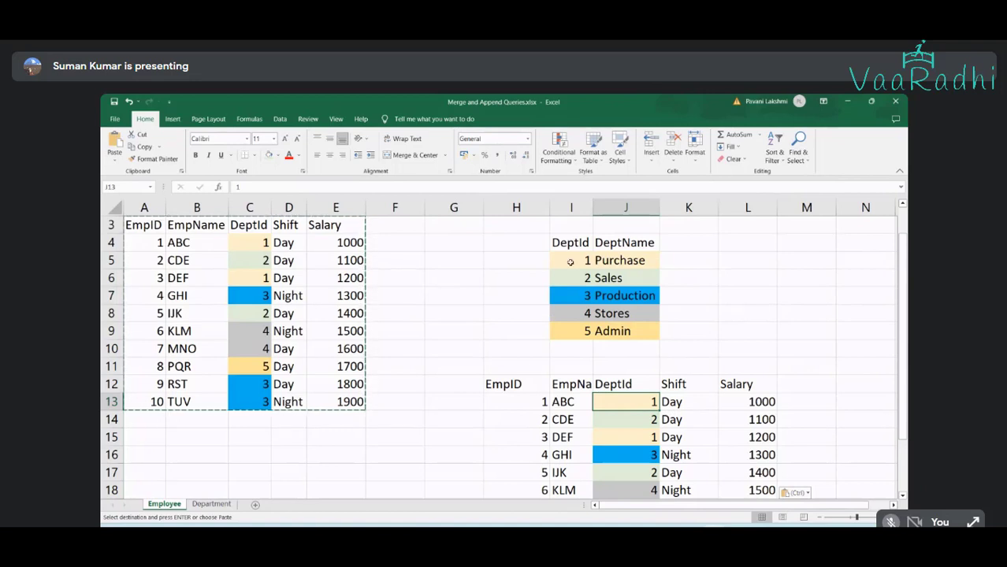
pyautogui.keyDown('ctrl'); pyautogui.click(570, 262); pyautogui.keyUp('ctrl')
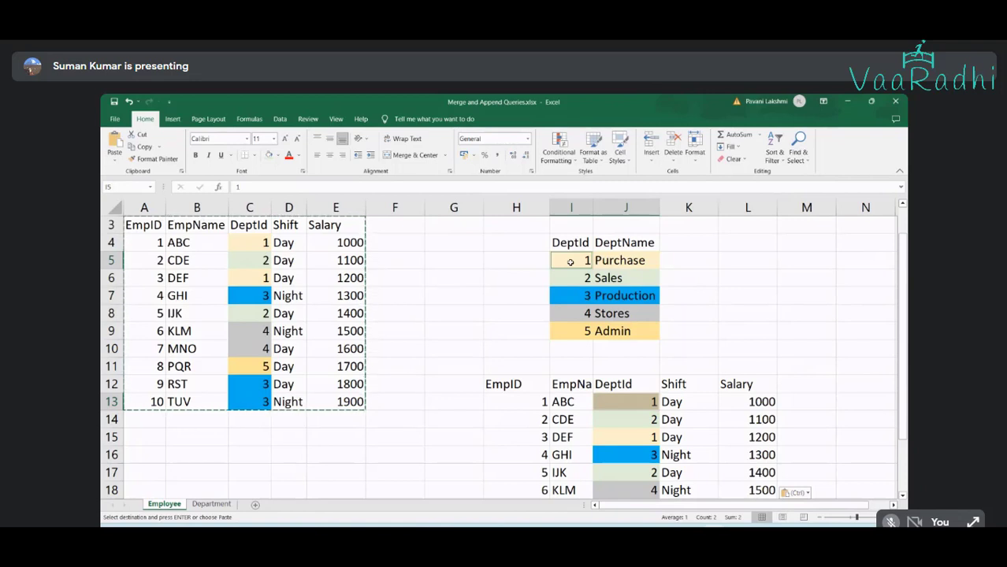
pyautogui.click(621, 262)
pyautogui.hotkey('ctrl', 'c')
pyautogui.click(613, 403)
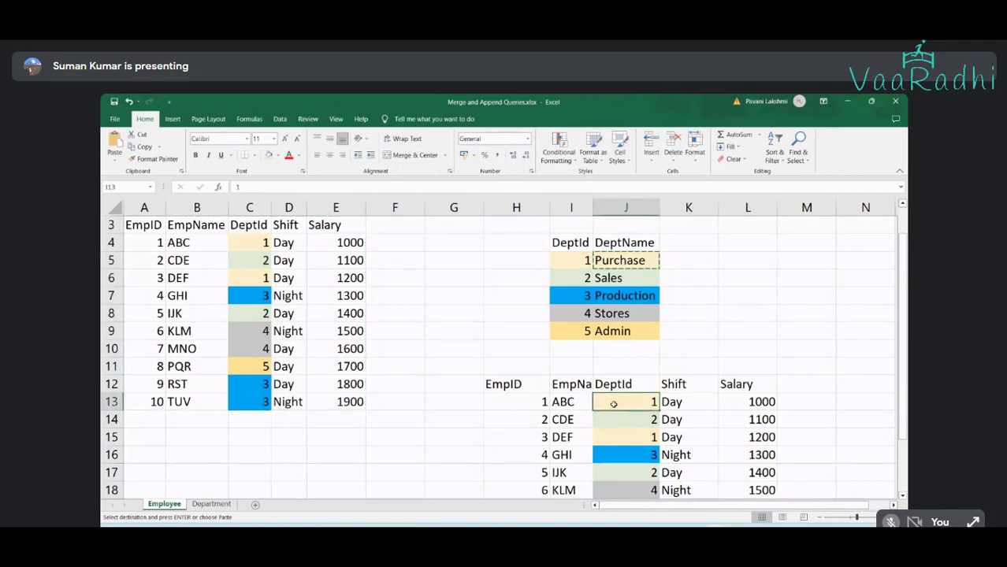
pyautogui.hotkey('ctrl', 'v')
pyautogui.click(621, 437)
pyautogui.hotkey('ctrl', 'v')
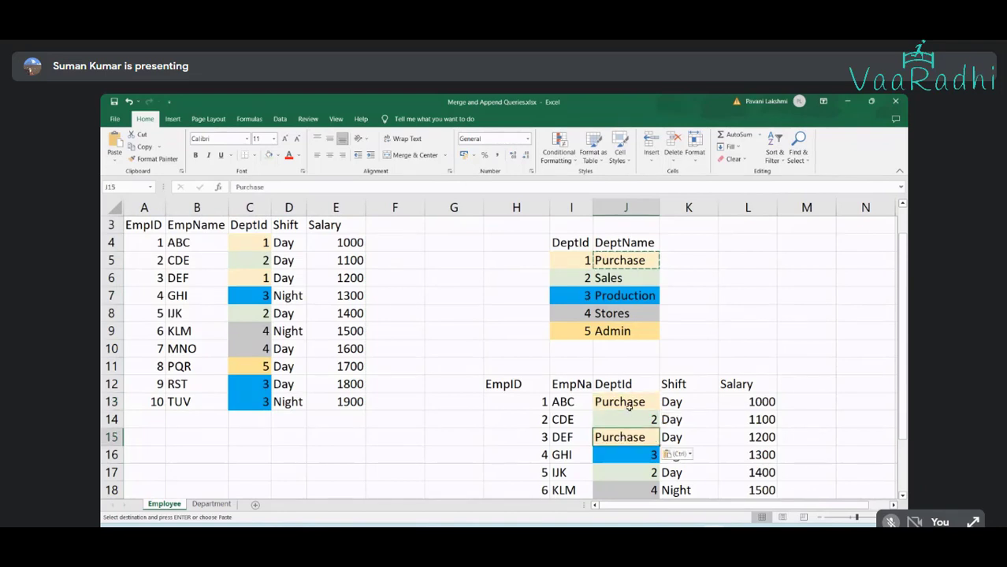
pyautogui.press('Escape')
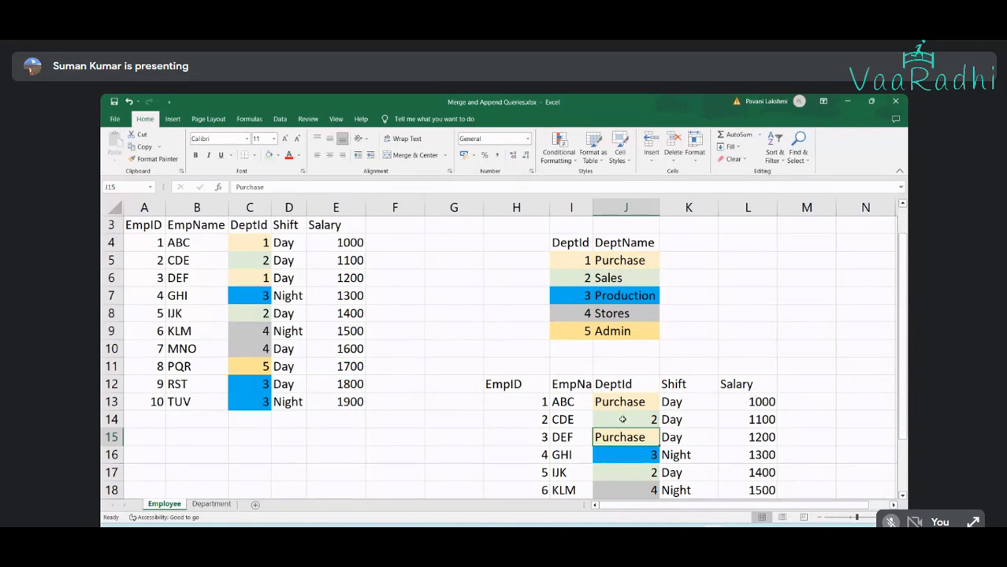
# Examine the shared DeptId columns C and I and the second employee's record in row 14 of the copied table
pyautogui.click(622, 419)
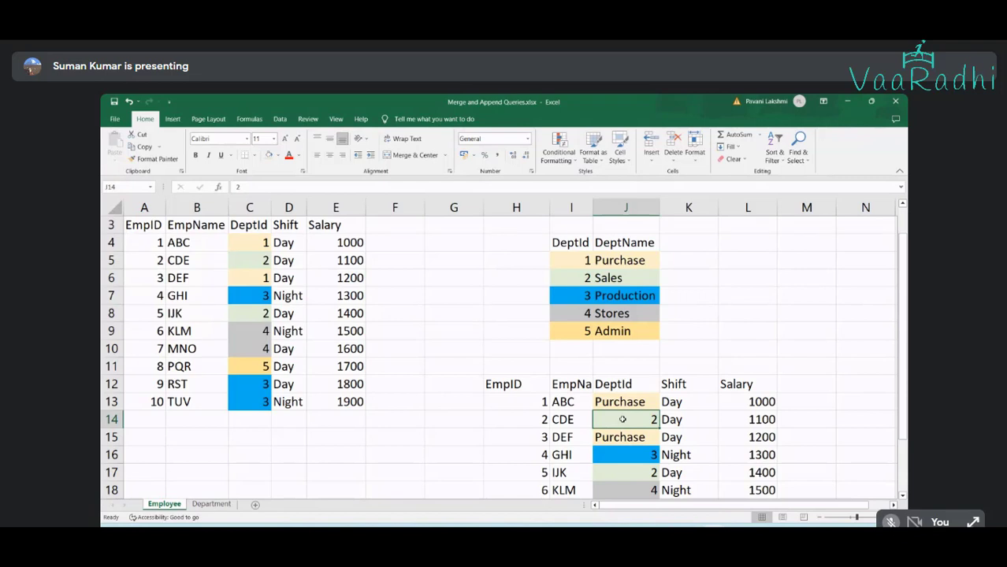
pyautogui.click(249, 207)
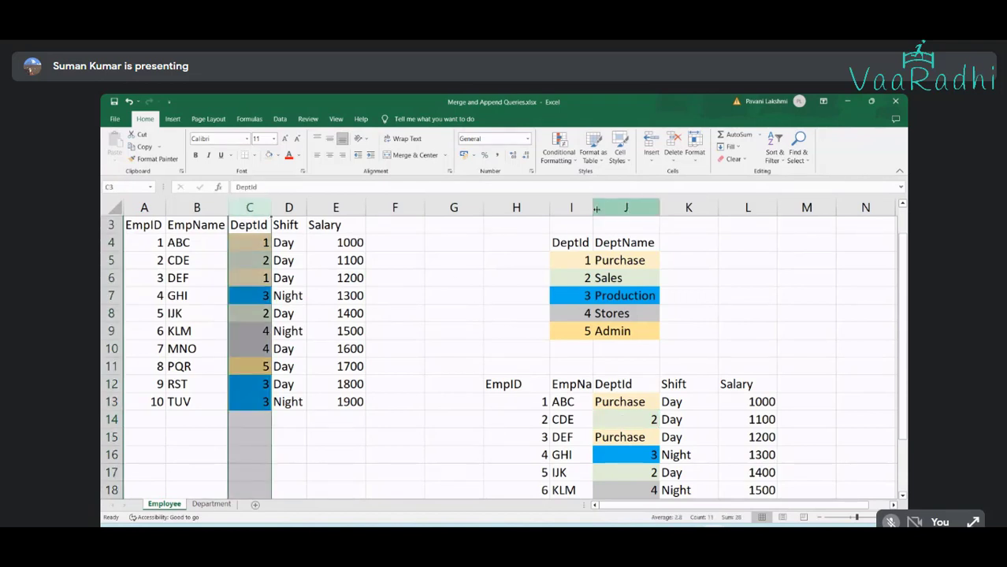
pyautogui.click(577, 207)
pyautogui.click(569, 246)
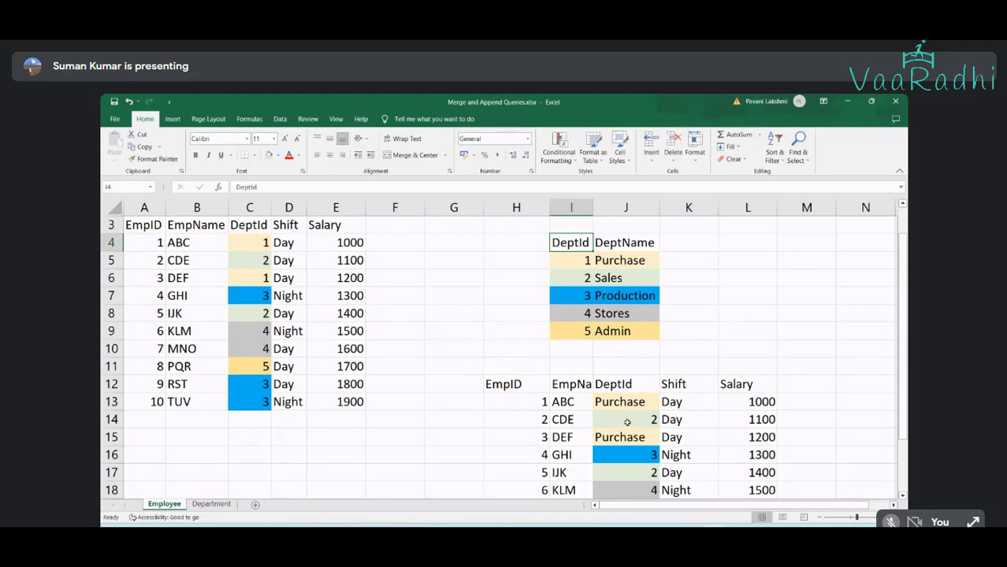
pyautogui.click(579, 424)
pyautogui.moveTo(520, 422); pyautogui.dragTo(770, 417)
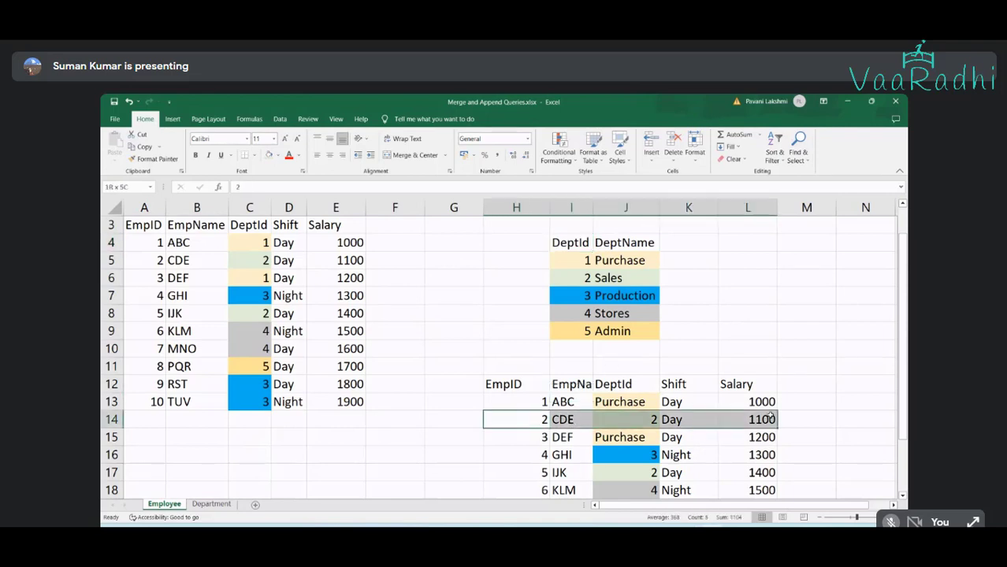
pyautogui.click(560, 419)
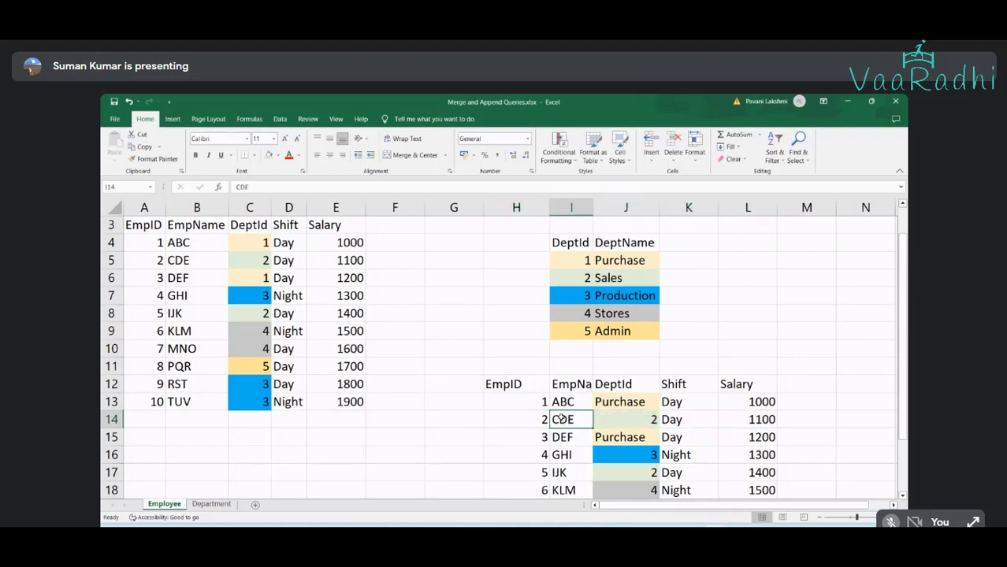
pyautogui.click(647, 419)
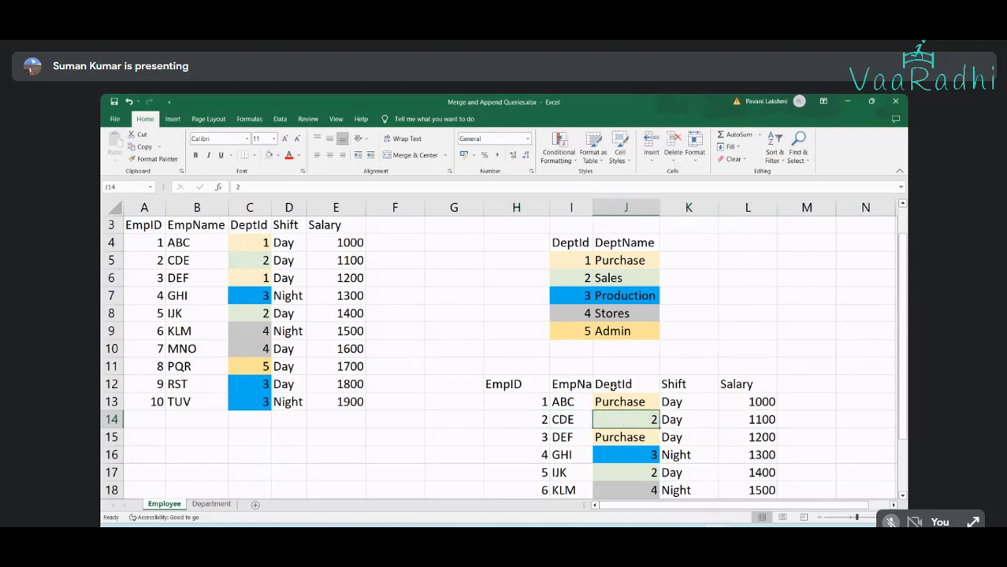
pyautogui.click(561, 207)
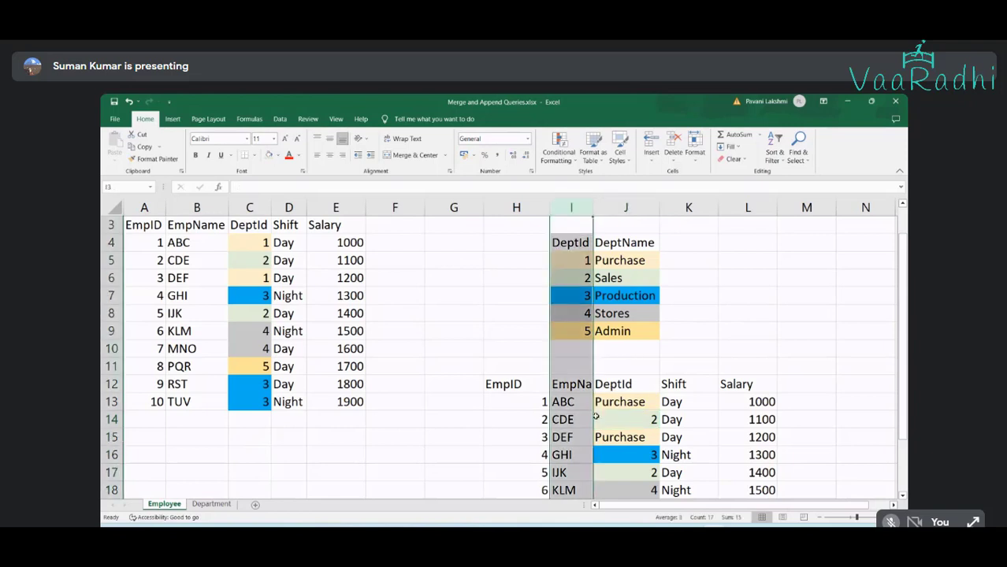
# Replace the DeptId 2 entries in J14 and J17 of the copied table with the Sales cell from J6
pyautogui.click(610, 417)
pyautogui.click(581, 282)
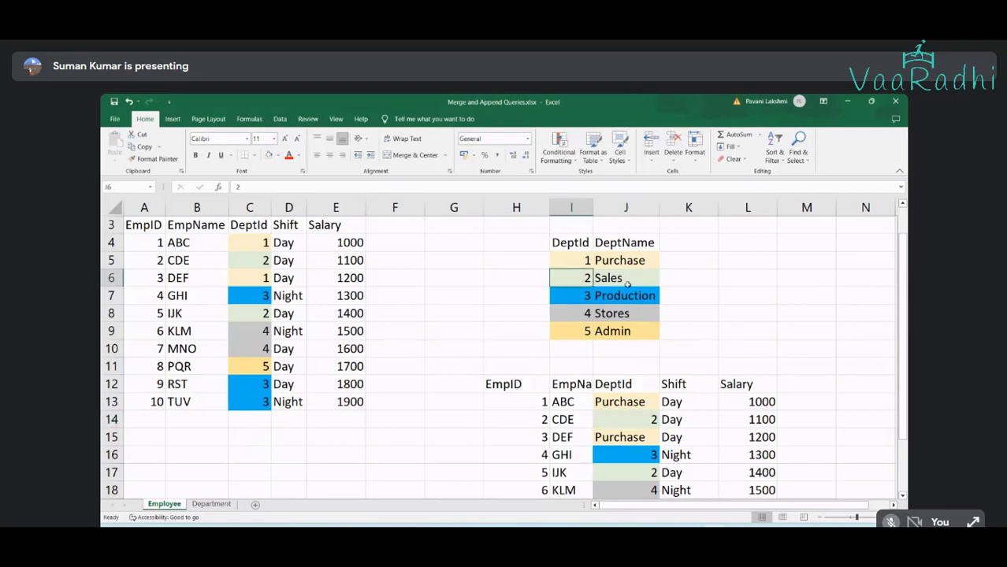
pyautogui.click(628, 284)
pyautogui.hotkey('ctrl', 'c')
pyautogui.click(633, 420)
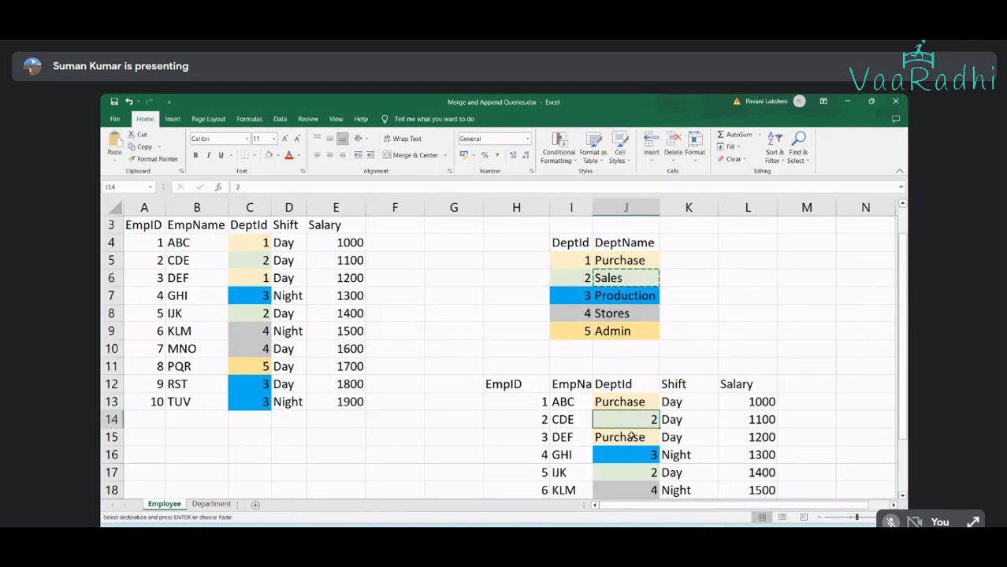
pyautogui.hotkey('ctrl', 'v')
pyautogui.click(634, 473)
pyautogui.hotkey('ctrl', 'v')
# Review the partly replaced department entries in the copied table and highlight the common DeptId columns C and I
pyautogui.scroll(-2, 618, 458)
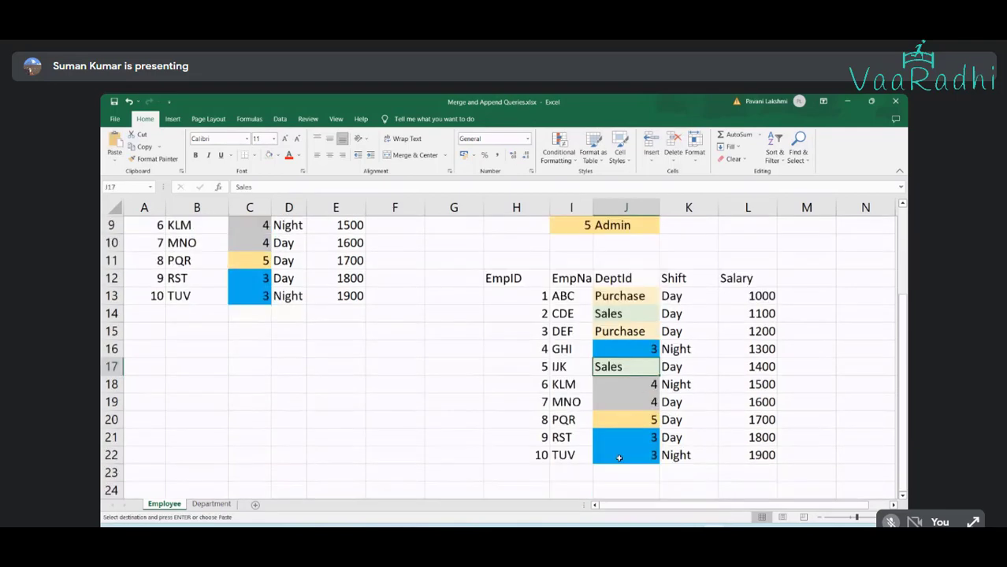
pyautogui.scroll(1, 619, 458)
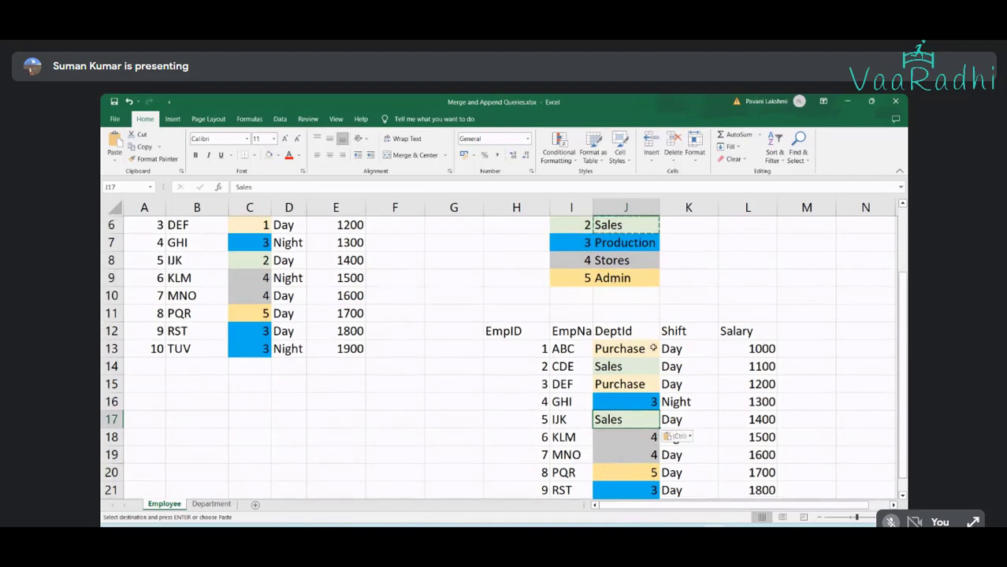
pyautogui.scroll(2, 640, 393)
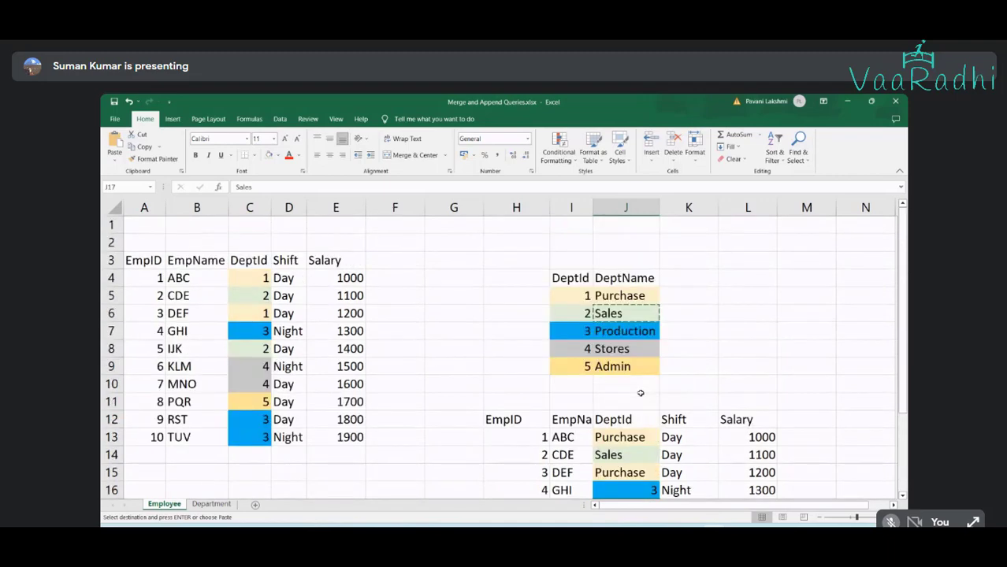
pyautogui.scroll(-1, 577, 347)
pyautogui.scroll(1, 577, 347)
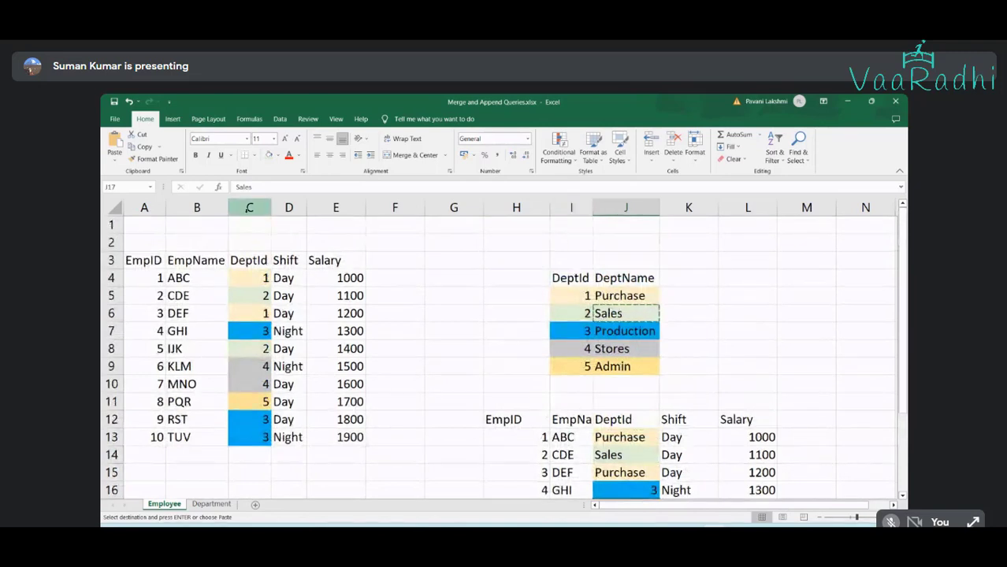
pyautogui.click(250, 207)
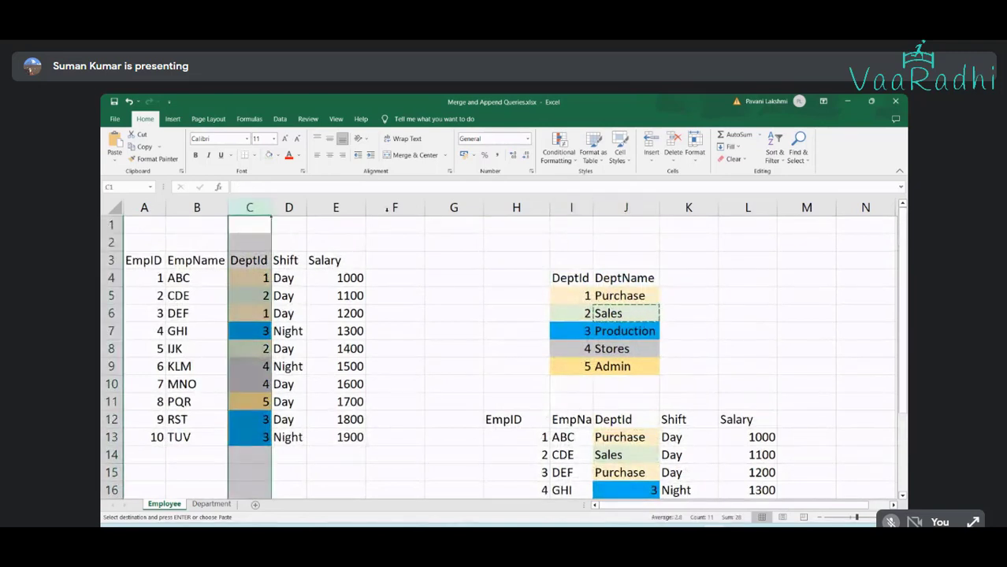
pyautogui.keyDown('ctrl'); pyautogui.click(573, 207); pyautogui.keyUp('ctrl')
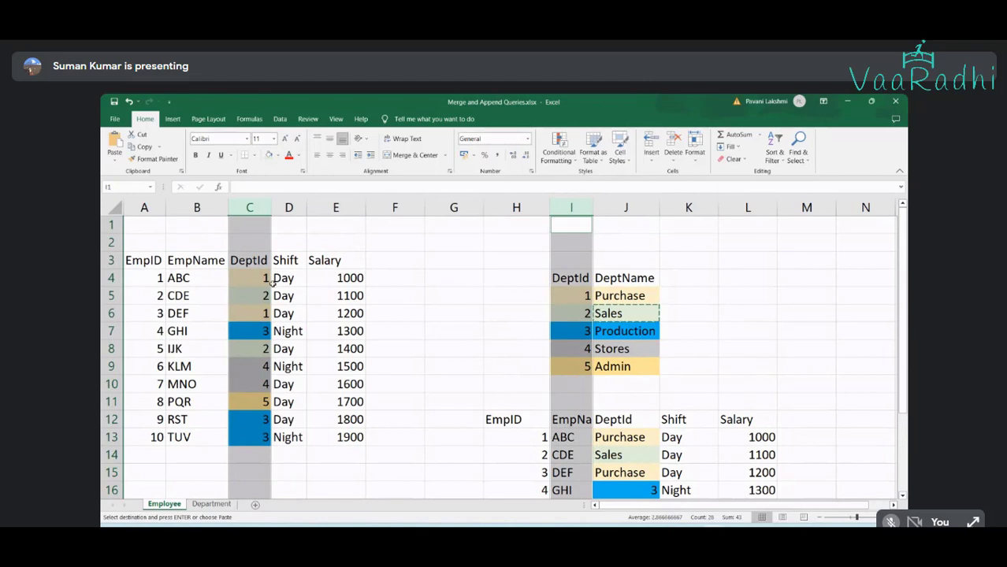
# Trace DeptId 1 from C4 through I5 to its department name in J5, and examine the rest of the copied table
pyautogui.click(241, 273)
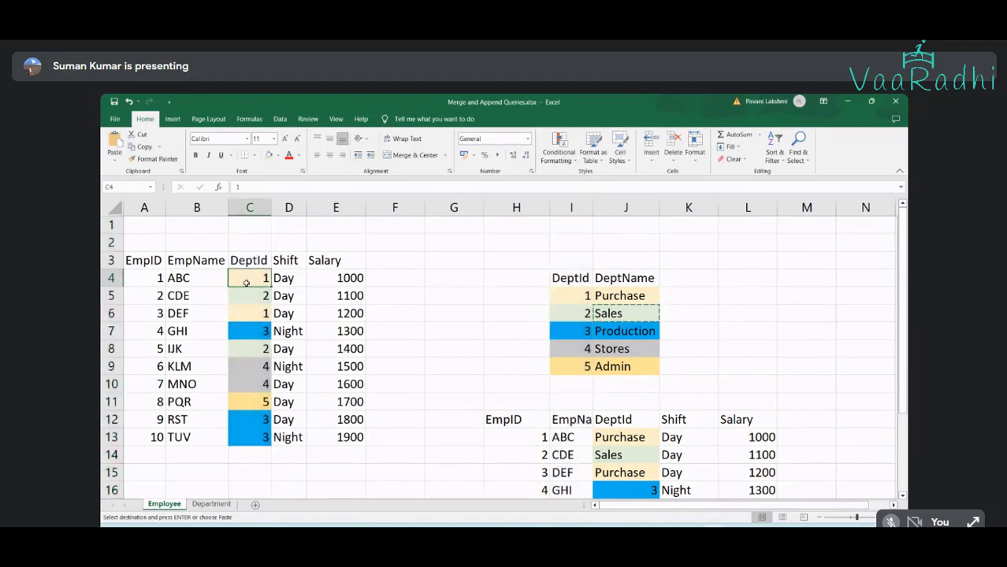
pyautogui.click(571, 296)
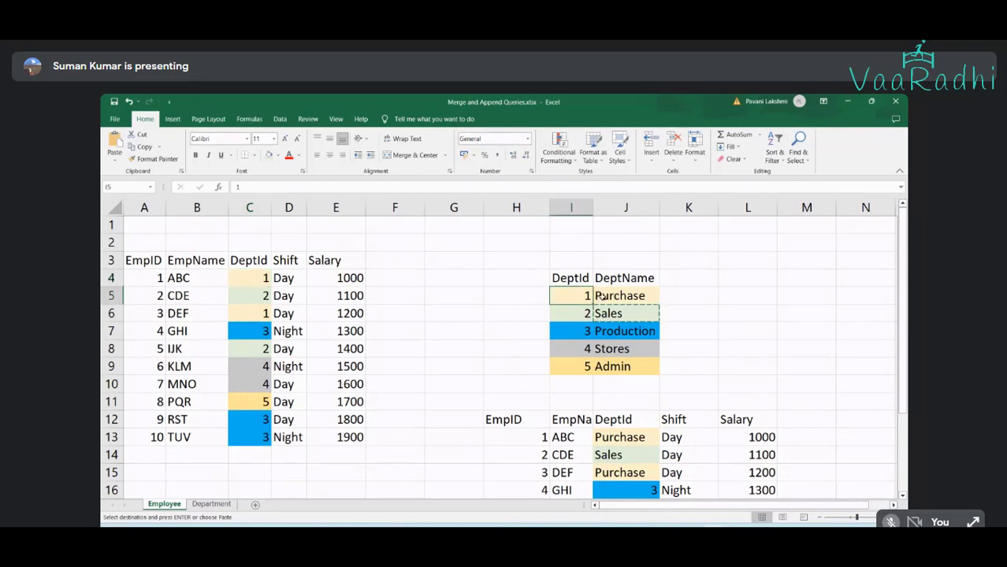
pyautogui.click(619, 296)
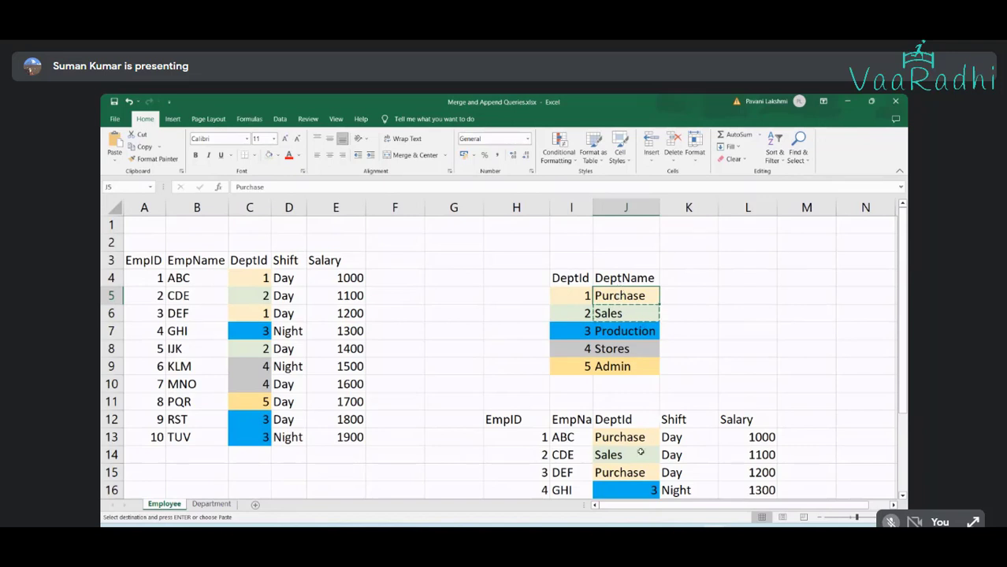
pyautogui.scroll(-1, 640, 452)
pyautogui.click(641, 451)
pyautogui.hotkey('ctrl', 'v')
pyautogui.scroll(-2, 641, 451)
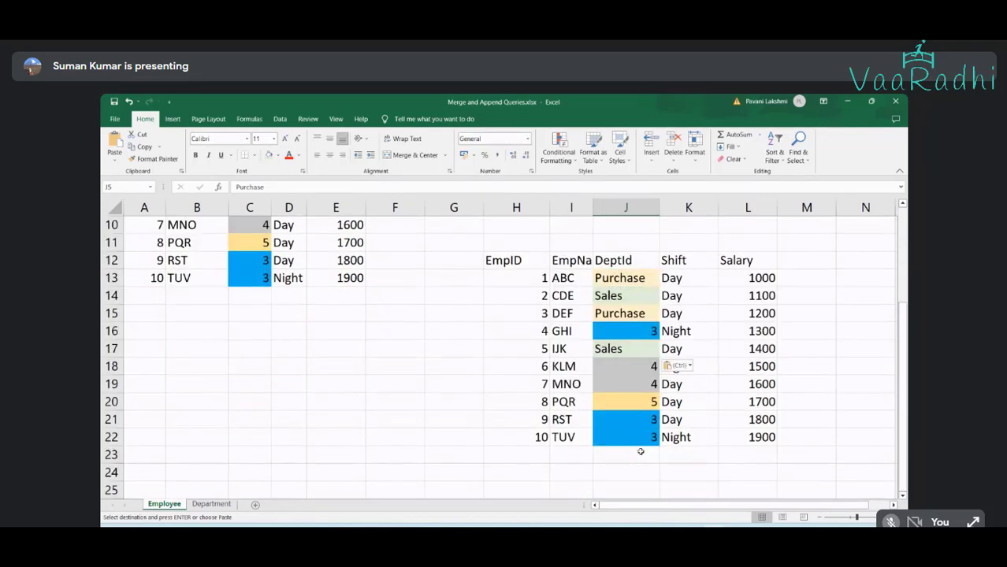
pyautogui.scroll(2, 609, 387)
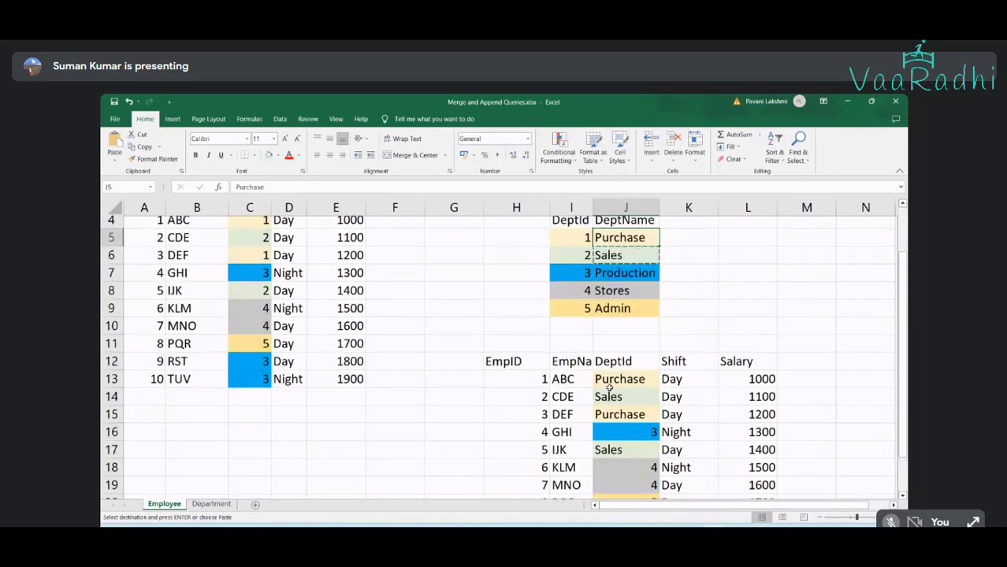
pyautogui.scroll(1, 608, 387)
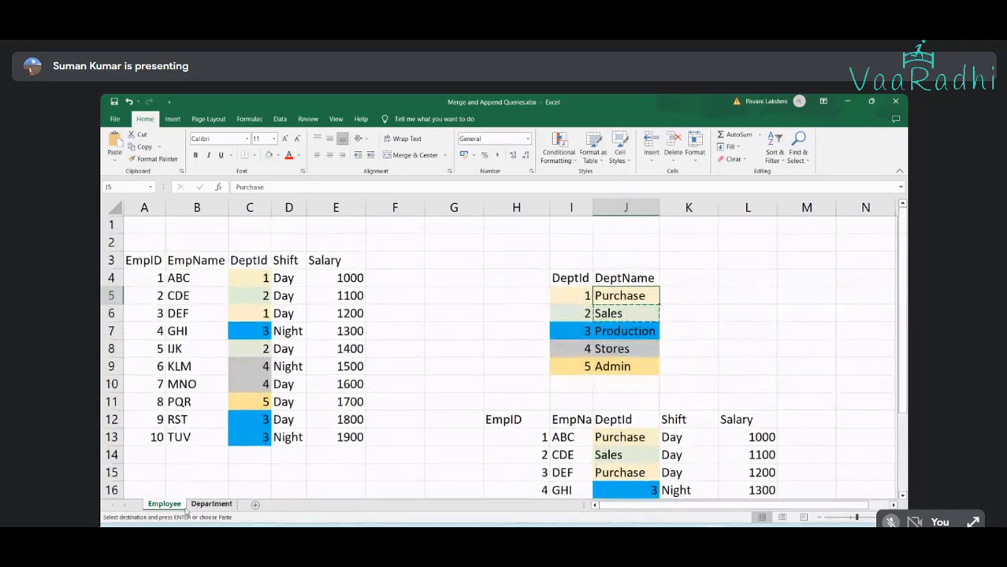
# Check the Department sheet, return to Employee and highlight the shared DeptId columns I and C together
pyautogui.click(211, 503)
pyautogui.click(164, 503)
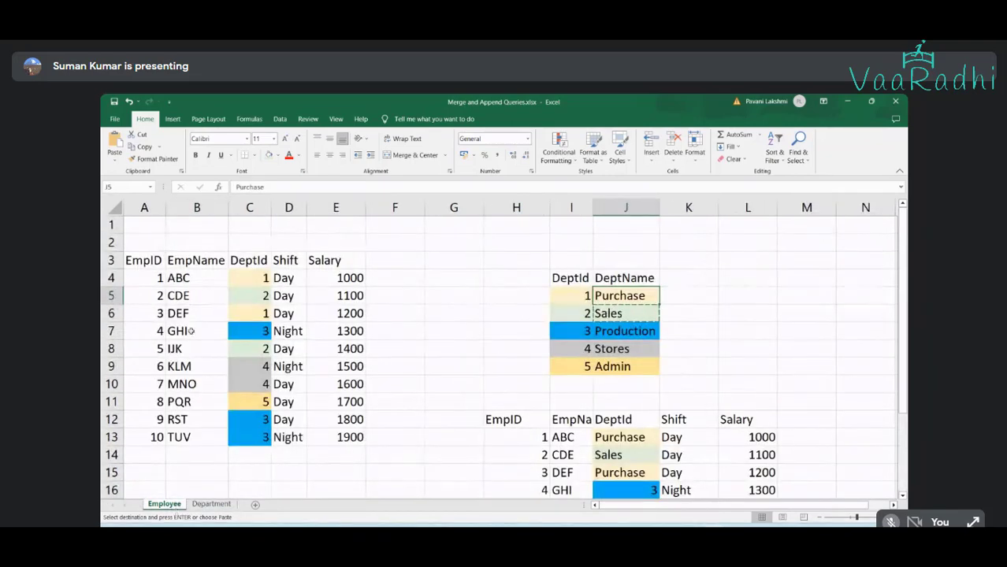
pyautogui.click(558, 199)
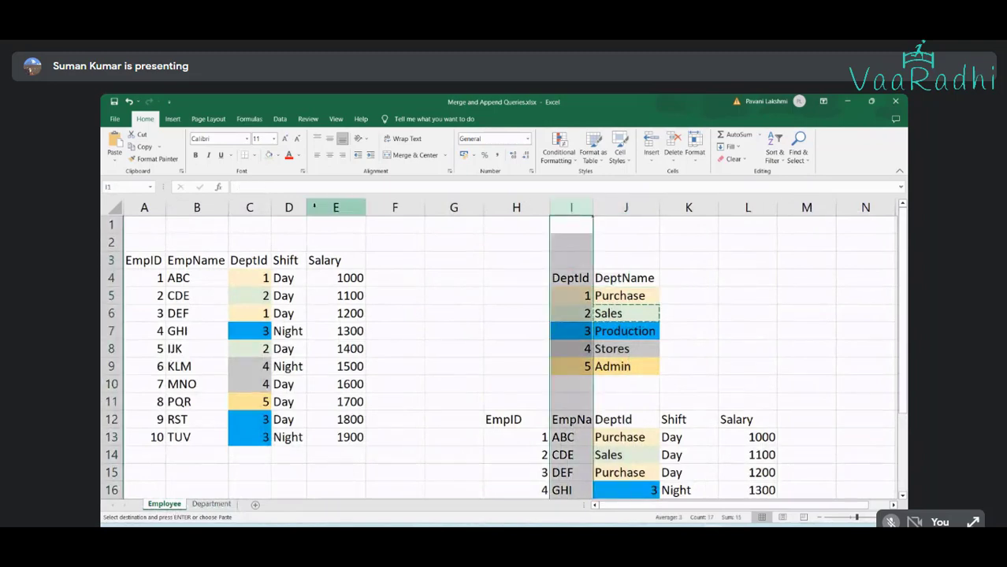
pyautogui.keyDown('ctrl'); pyautogui.click(245, 207); pyautogui.keyUp('ctrl')
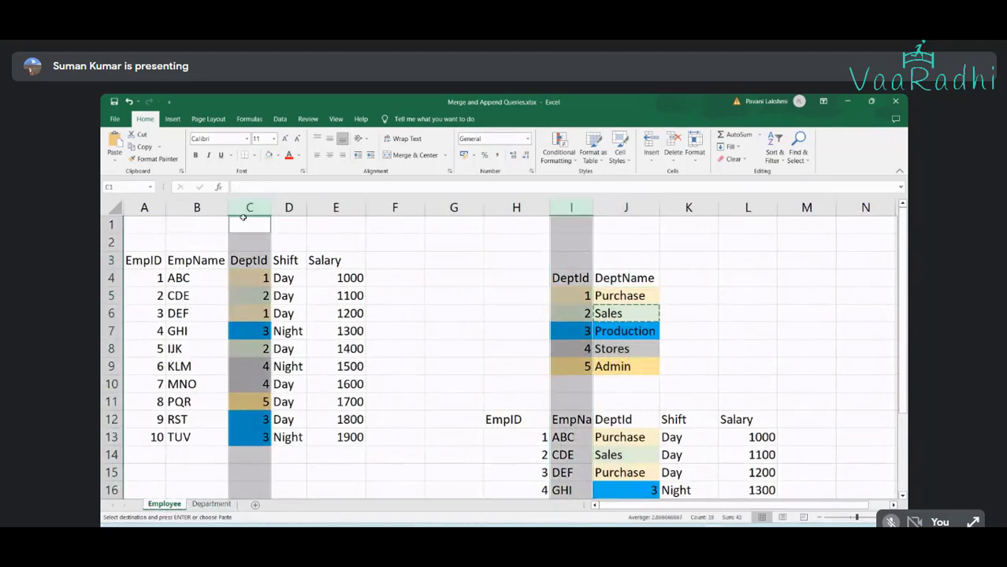
# Delete the two empty rows 1 and 2 above the Employee table
pyautogui.click(143, 224)
pyautogui.moveTo(111, 224); pyautogui.dragTo(111, 242)
pyautogui.rightClick(113, 239)
pyautogui.click(142, 342)
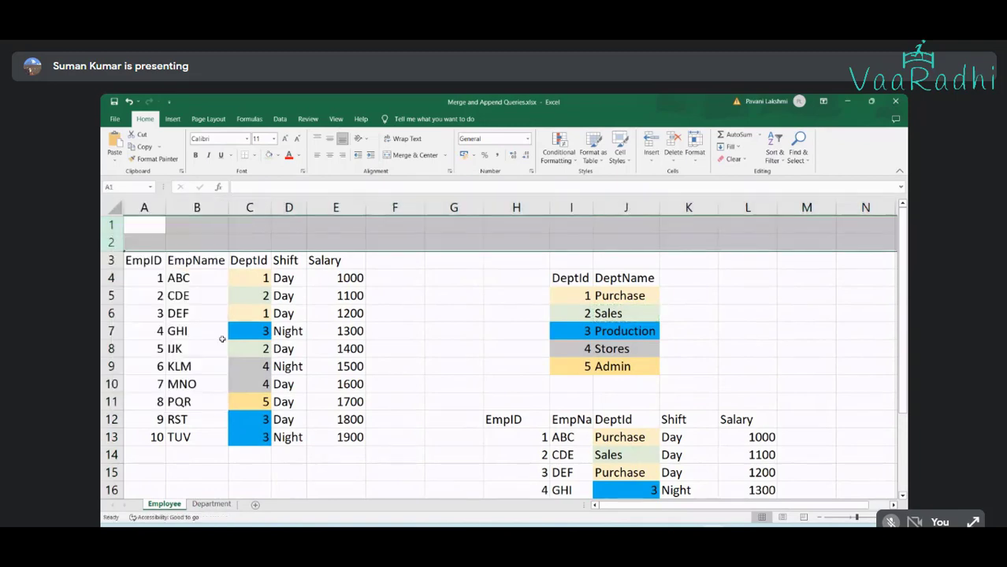
# Clear the contents of the copied employee table in H10:L20
pyautogui.click(553, 349)
pyautogui.scroll(-1, 543, 348)
pyautogui.click(512, 331)
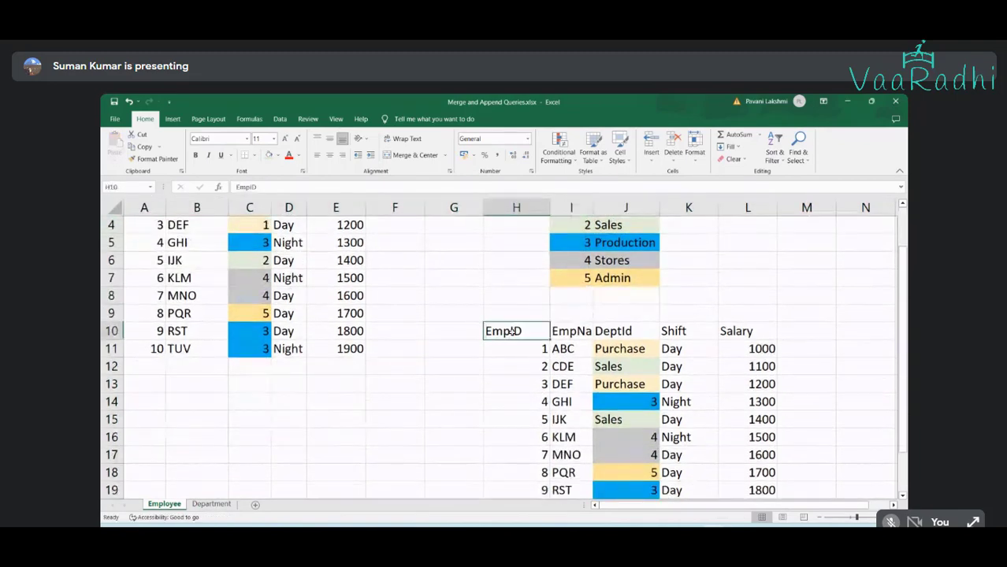
pyautogui.scroll(1, 512, 331)
pyautogui.scroll(-2, 556, 384)
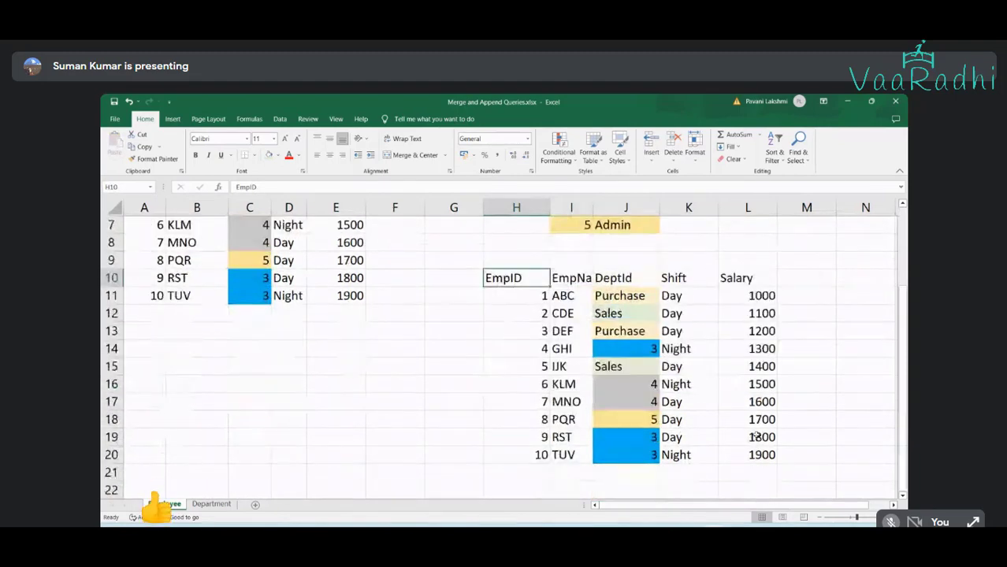
pyautogui.keyDown('shift'); pyautogui.click(754, 448); pyautogui.keyUp('shift')
pyautogui.press('Delete')
pyautogui.scroll(2, 639, 371)
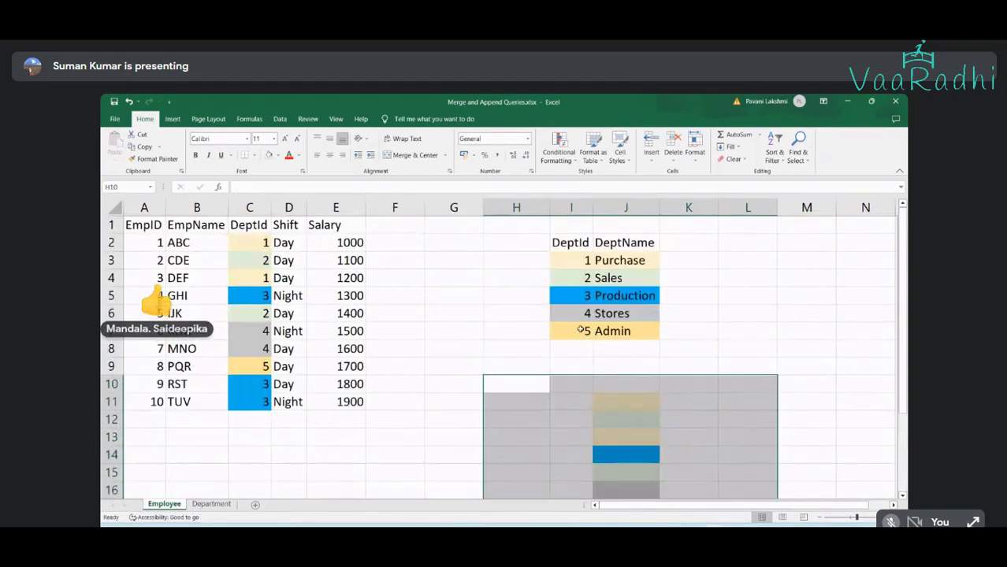
# Delete columns G through J, including the department lookup table
pyautogui.moveTo(453, 208); pyautogui.dragTo(638, 207)
pyautogui.rightClick(638, 204)
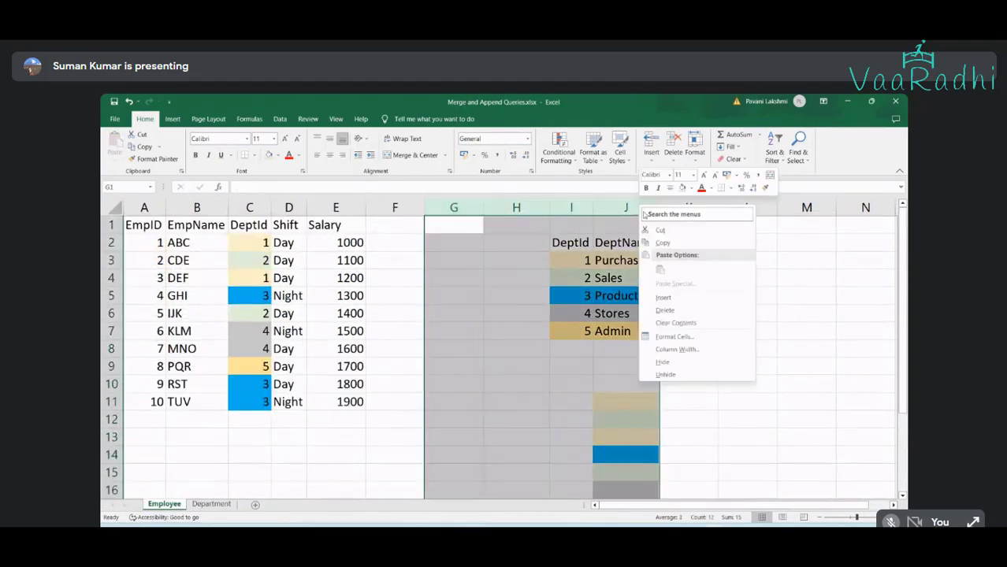
pyautogui.click(695, 309)
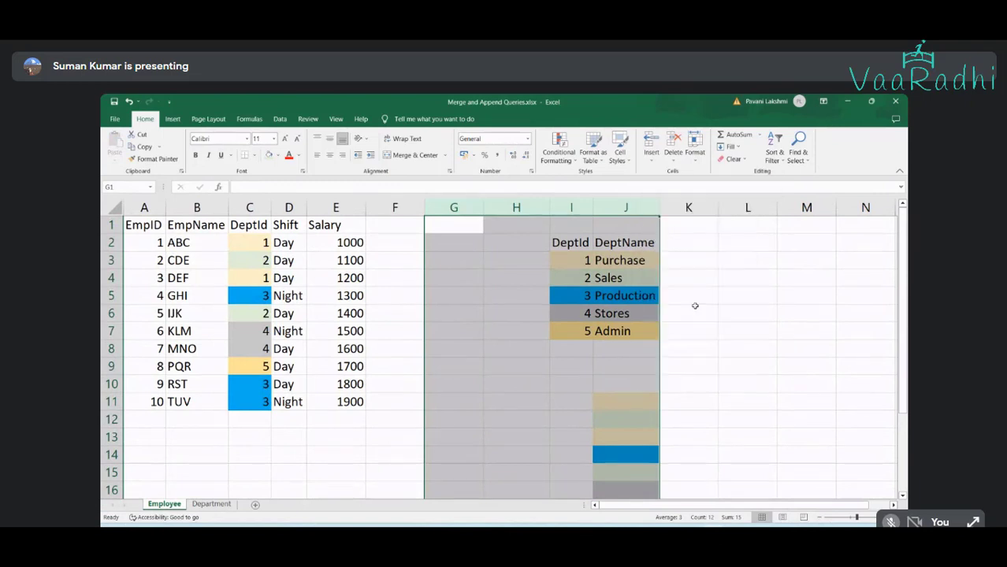
pyautogui.click(452, 340)
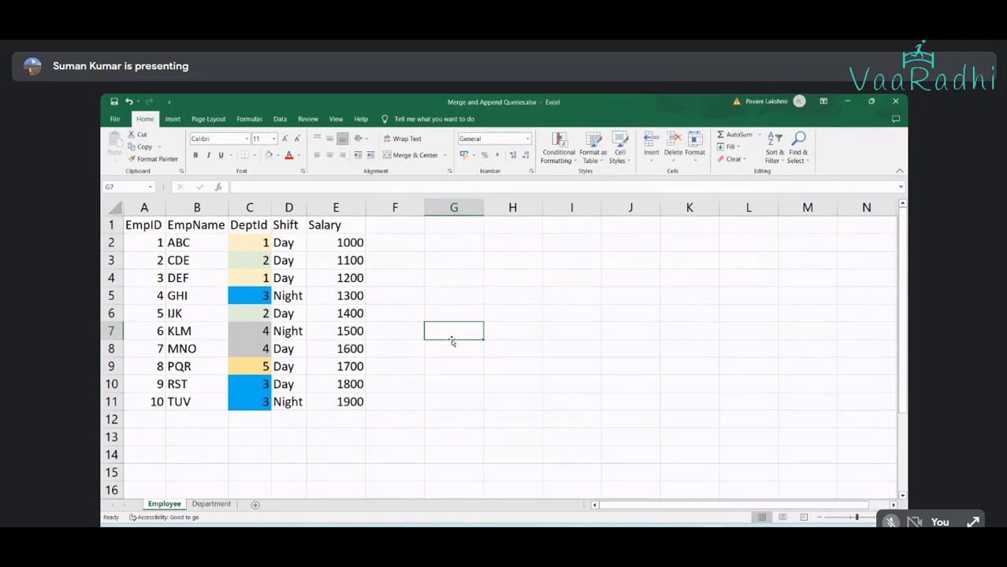
# Try to delete the first employee's DeptId cell C2 and the cells that shift into its place
pyautogui.click(243, 247)
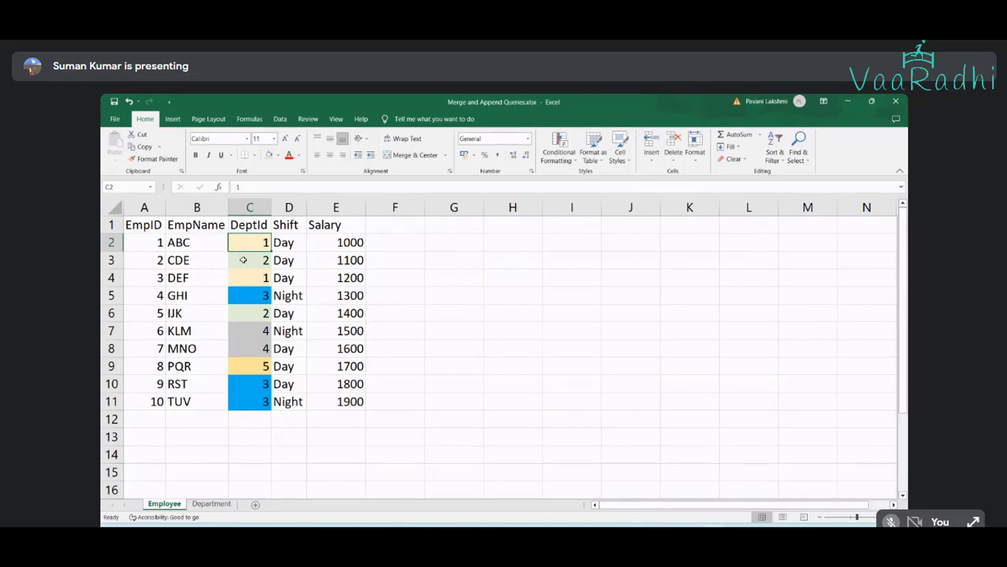
pyautogui.hotkey('ctrl', '-')
pyautogui.press('Return')
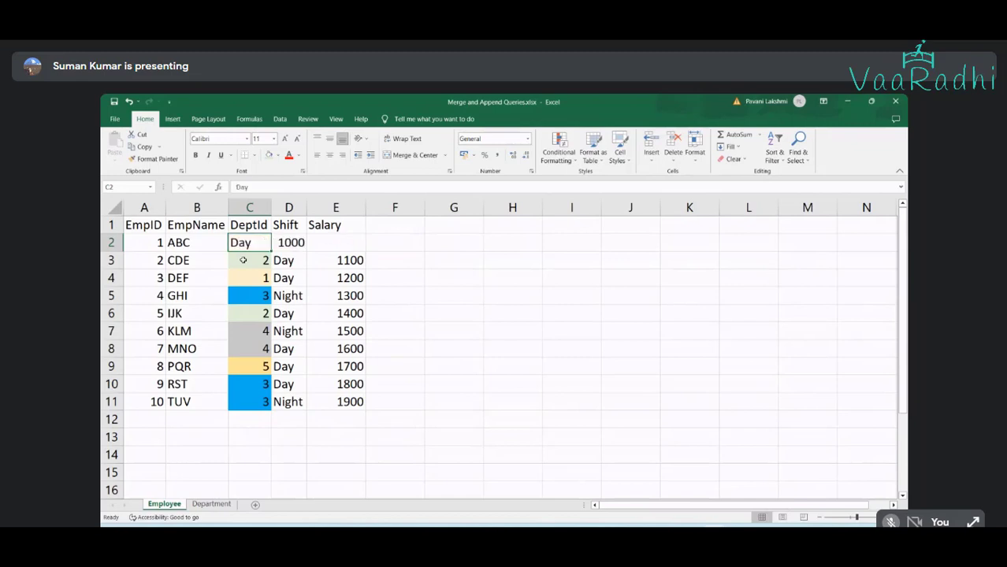
pyautogui.hotkey('ctrl', '-')
pyautogui.press('Return')
pyautogui.hotkey('ctrl', '-')
pyautogui.press('Return')
# Undo the cell deletions in C2, the deletion of columns G:J and the clearing of the copied table
pyautogui.hotkey('ctrl', 'z')
pyautogui.hotkey('ctrl', 'z')
pyautogui.hotkey('ctrl', 'z')
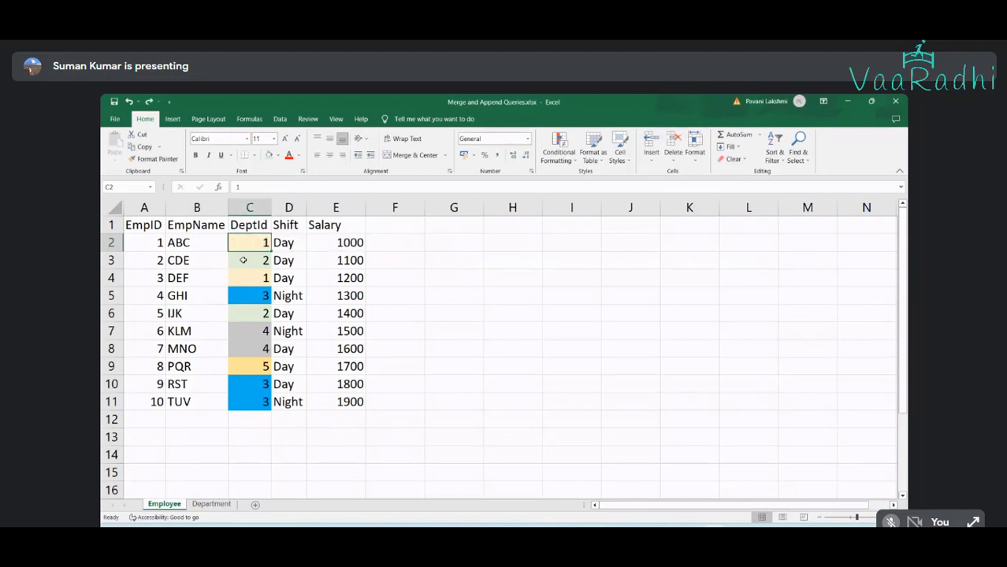
pyautogui.hotkey('ctrl', 'z')
pyautogui.hotkey('ctrl', 'z')
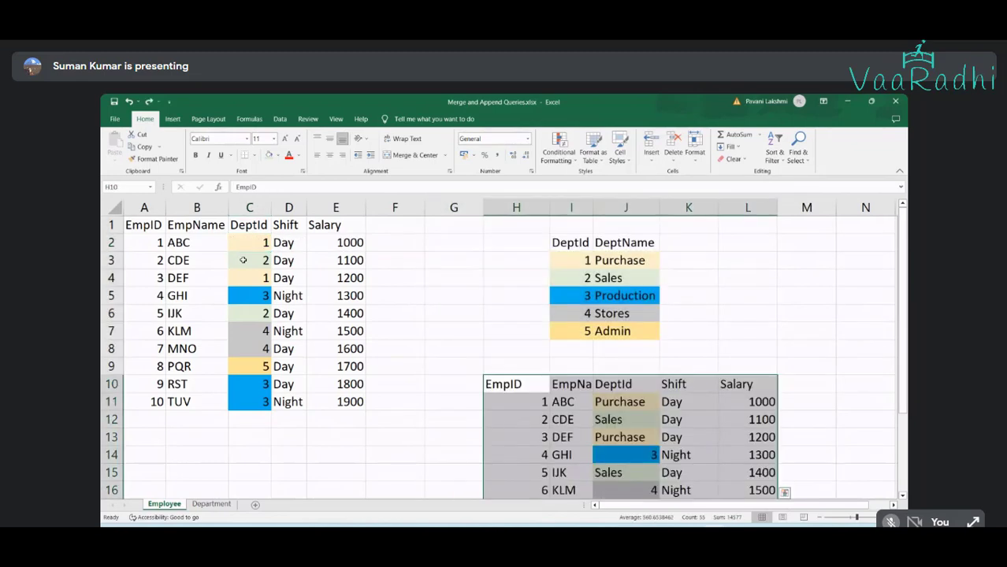
# Examine the copied table, the DeptId columns I and C, and how DeptId 1 in C2 matches I3 and its department in J3
pyautogui.click(608, 401)
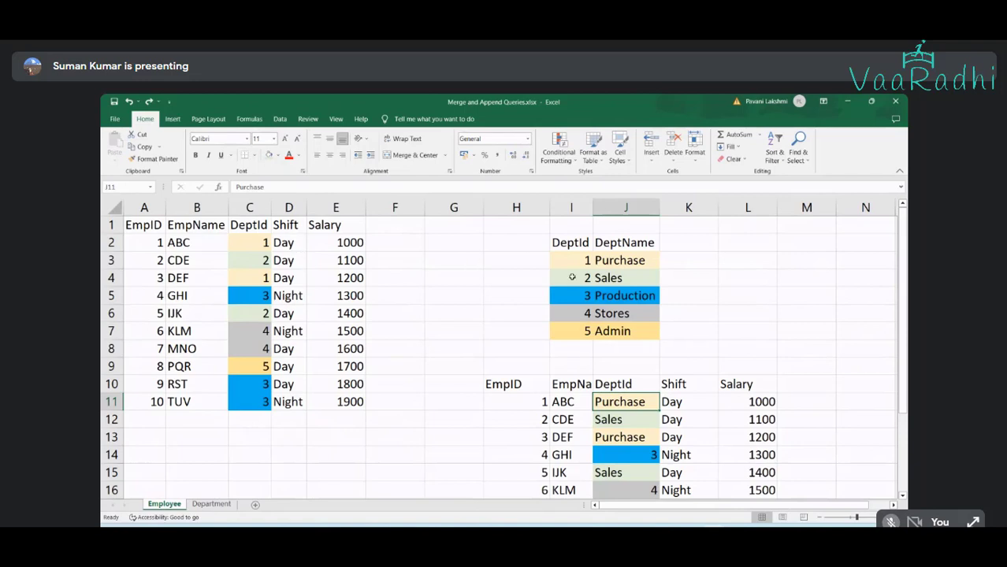
pyautogui.moveTo(520, 386); pyautogui.dragTo(723, 445)
pyautogui.click(286, 260)
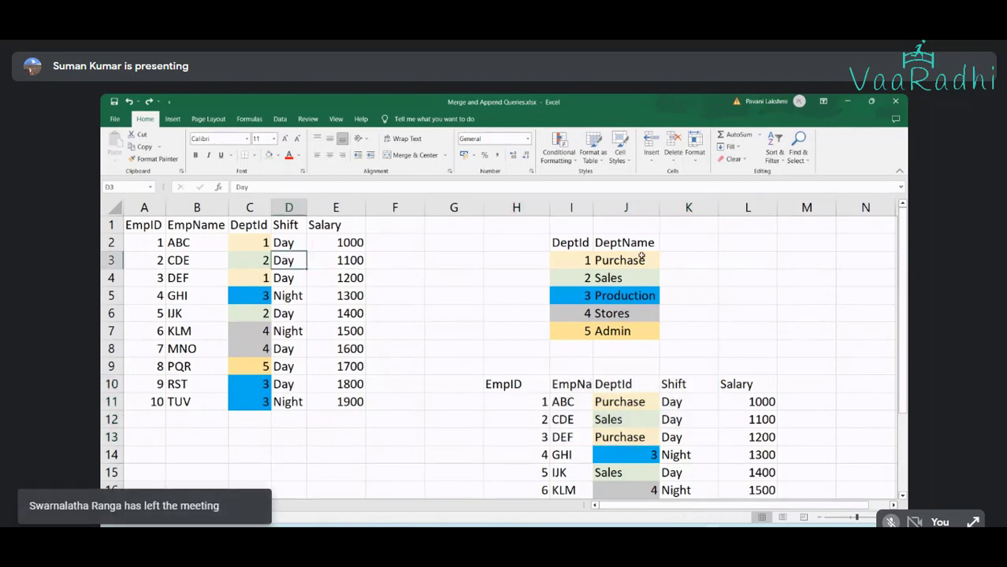
pyautogui.click(578, 263)
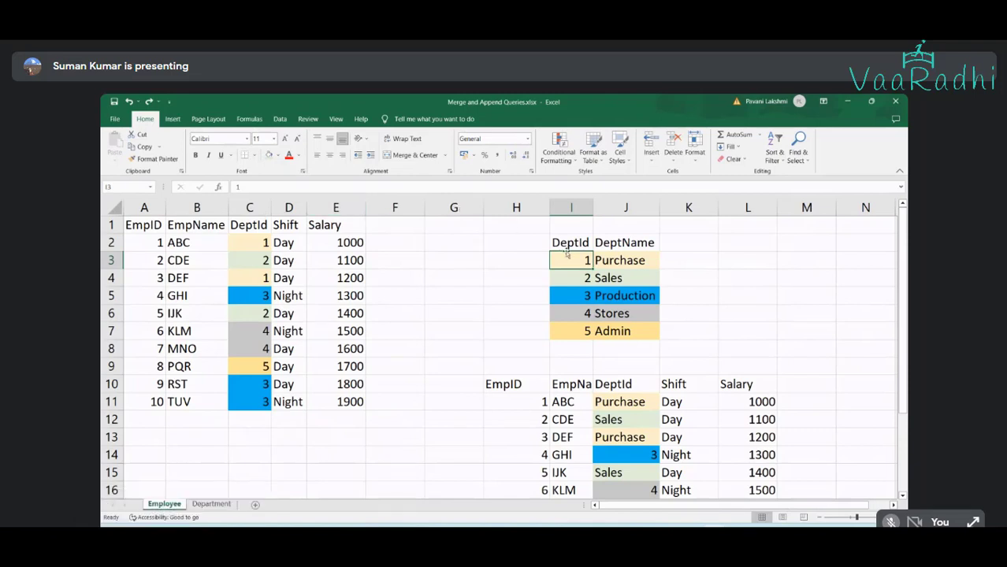
pyautogui.click(571, 207)
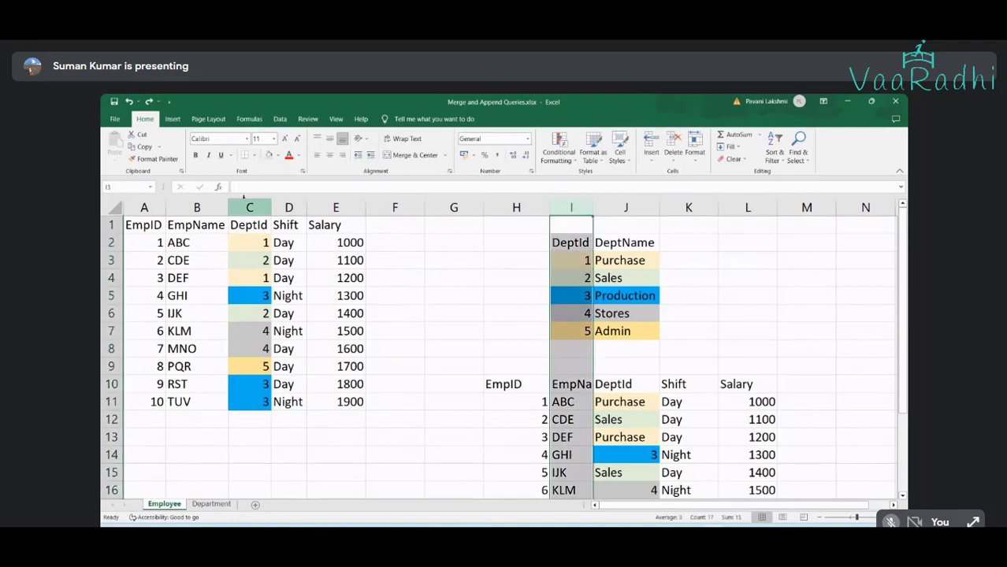
pyautogui.click(244, 203)
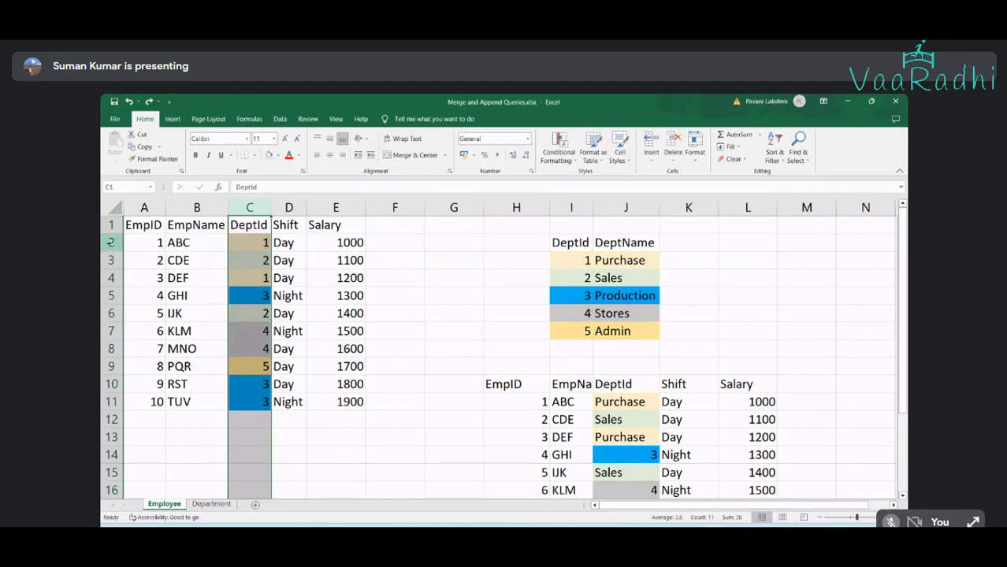
pyautogui.click(253, 249)
pyautogui.click(578, 261)
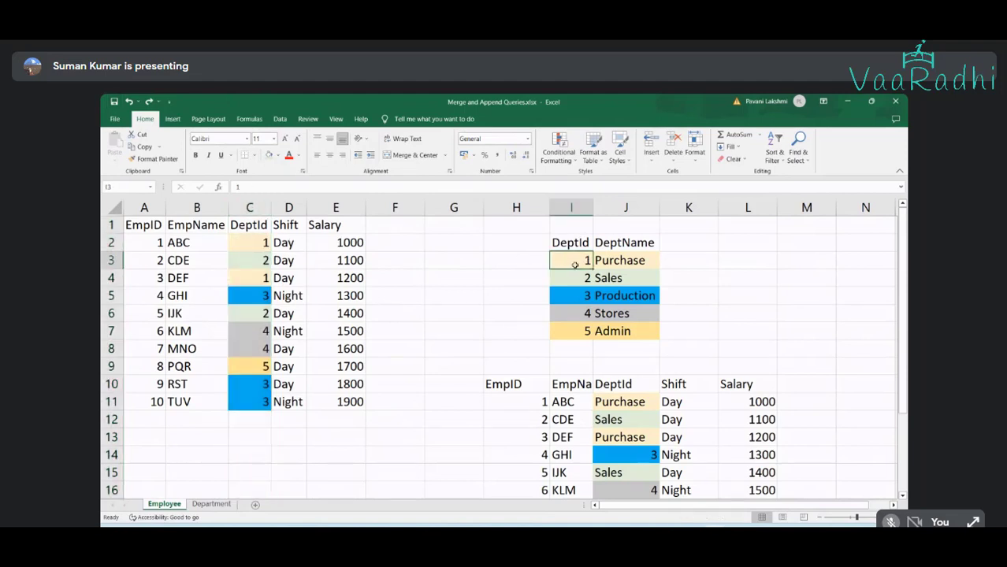
pyautogui.click(620, 260)
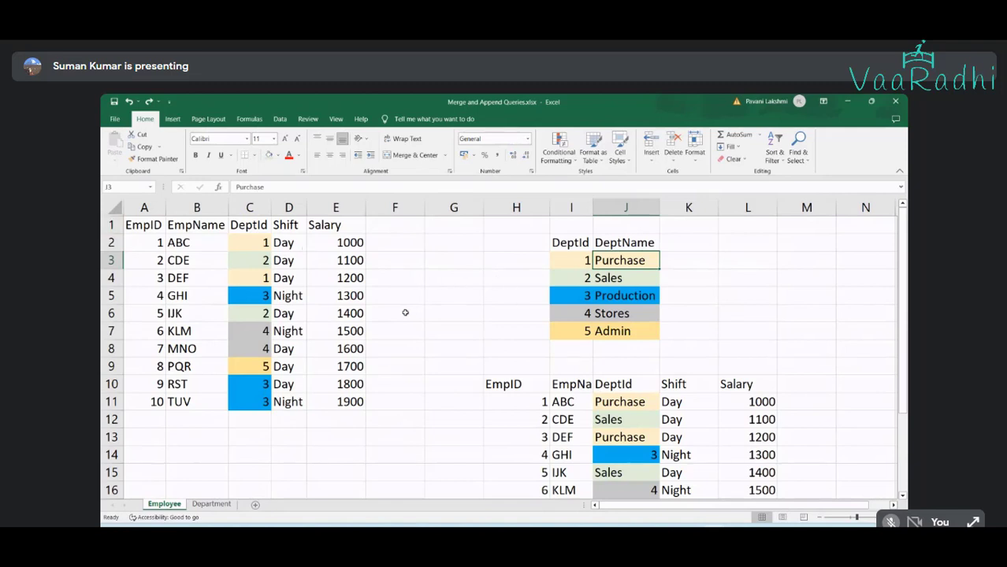
# Enter the note "Common column" in cell G6
pyautogui.click(442, 308)
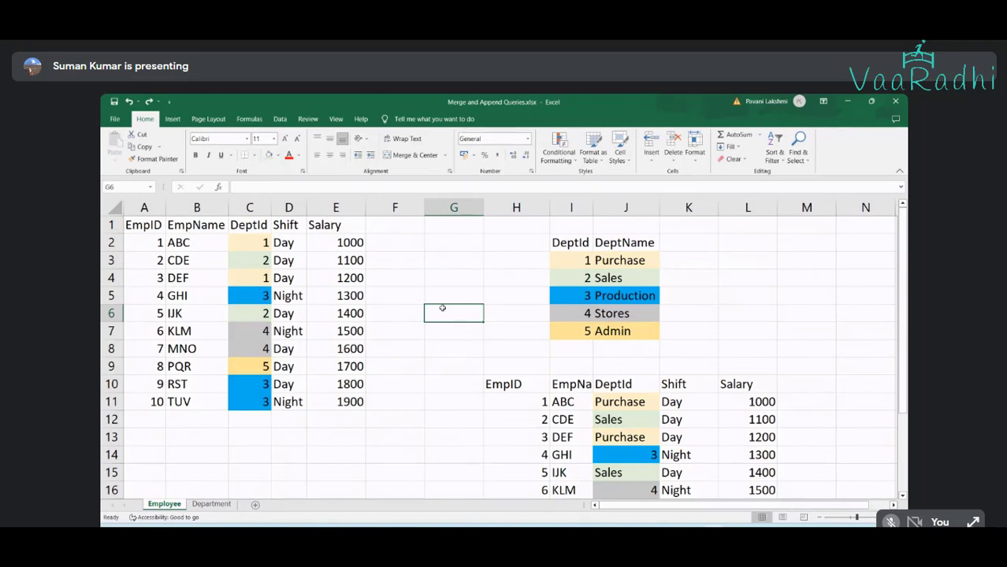
pyautogui.write('Common co')
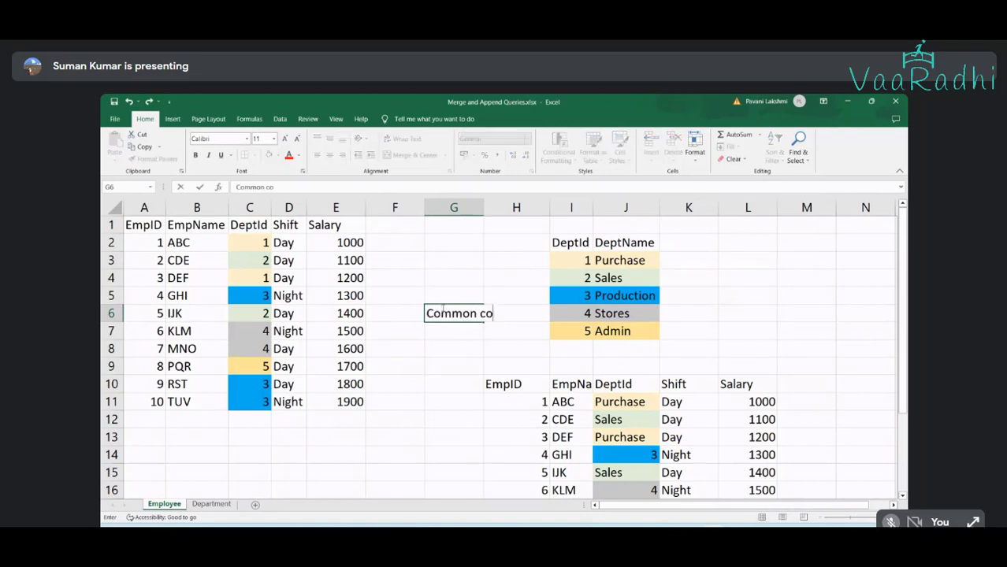
pyautogui.write('lumn')
pyautogui.press('Return')
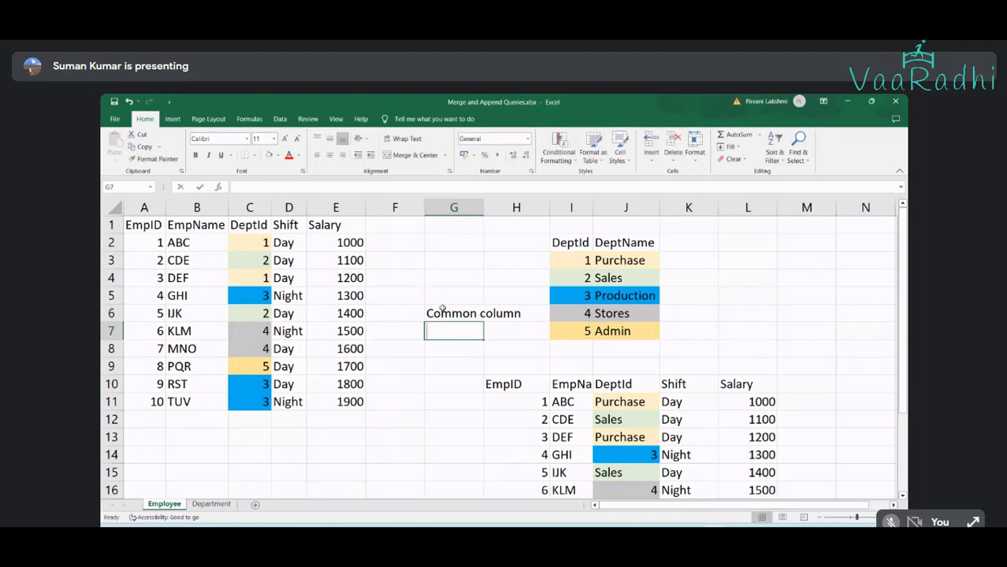
# Enter the note "Equalling column" in cell G7
pyautogui.write('Eaul')
pyautogui.press('BackSpace')
pyautogui.press('BackSpace')
pyautogui.press('BackSpace')
pyautogui.write('qul')
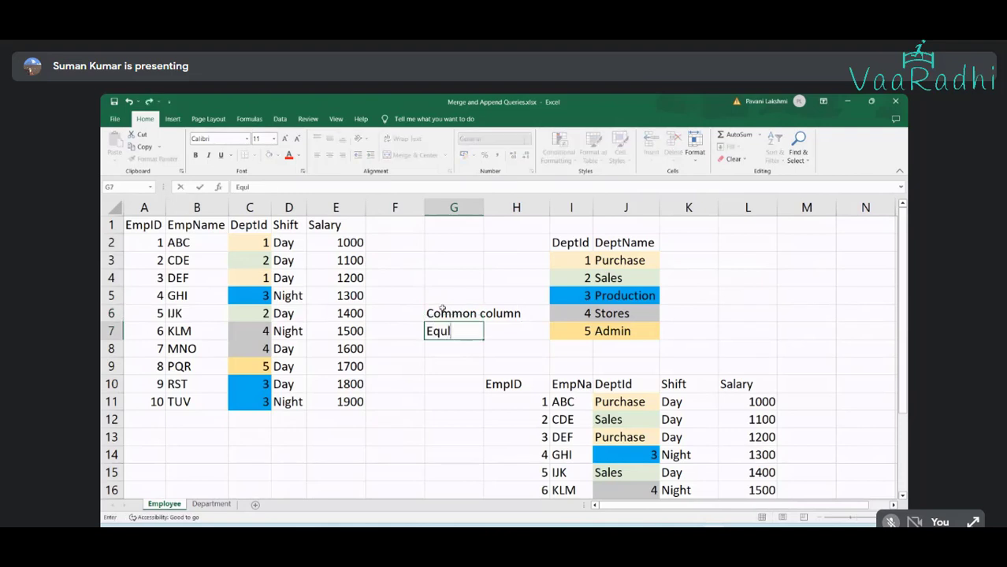
pyautogui.write('alin')
pyautogui.press('BackSpace')
pyautogui.press('BackSpace')
pyautogui.press('BackSpace')
pyautogui.press('BackSpace')
pyautogui.press('BackSpace')
pyautogui.write('alling column colu')
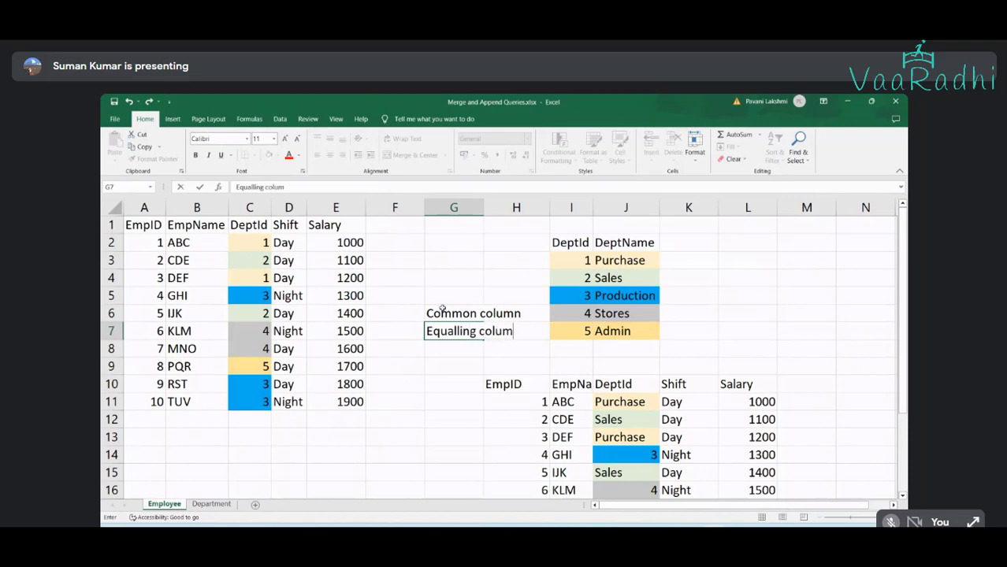
pyautogui.press('BackSpace')
pyautogui.press('BackSpace')
pyautogui.press('BackSpace')
pyautogui.press('BackSpace')
pyautogui.press('BackSpace')
# Change the note in G7 to "Equalling common column data" and widen column G to fit the text
pyautogui.press('Left')
pyautogui.press('Left')
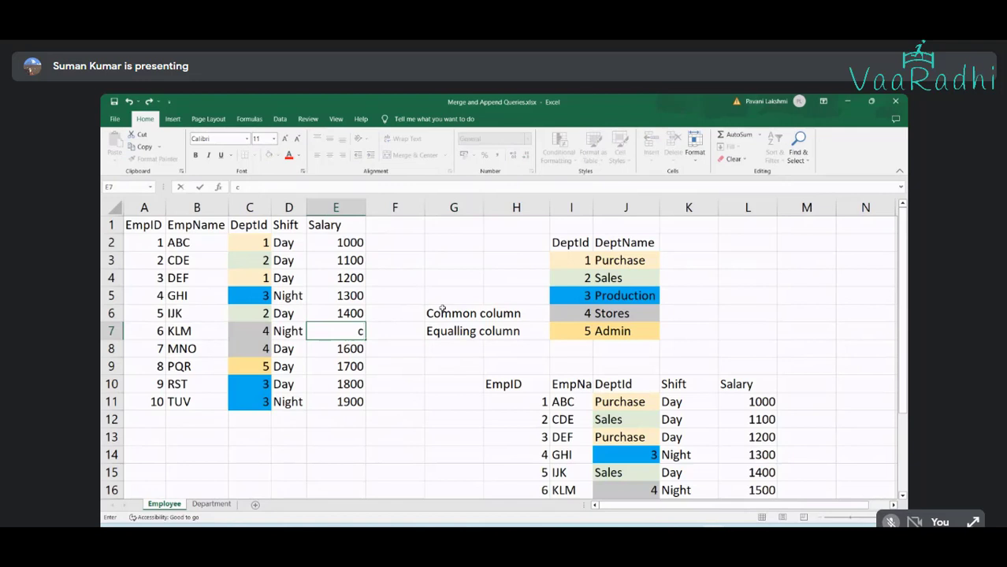
pyautogui.press('Escape')
pyautogui.click(451, 326)
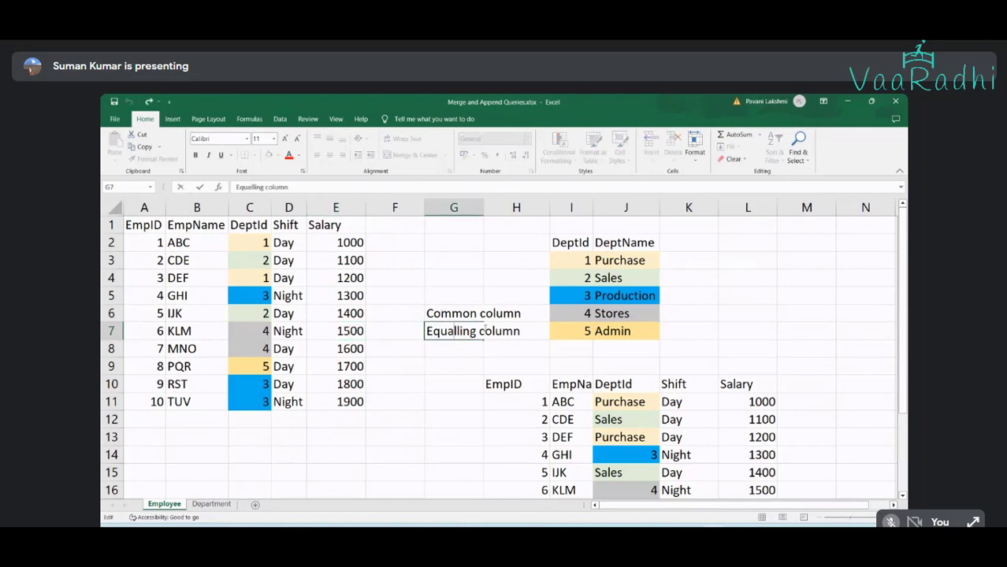
pyautogui.write('common co')
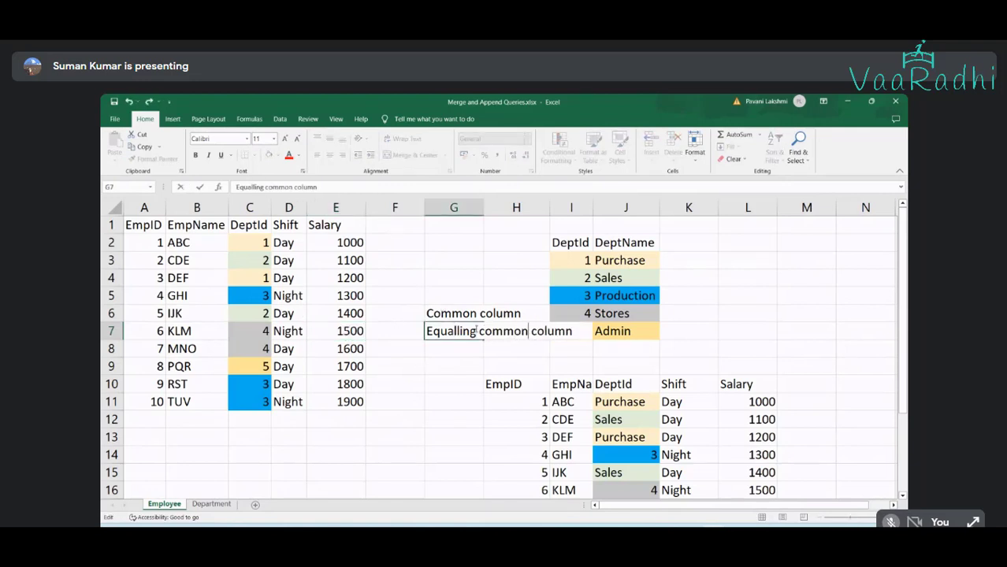
pyautogui.write('lumn date')
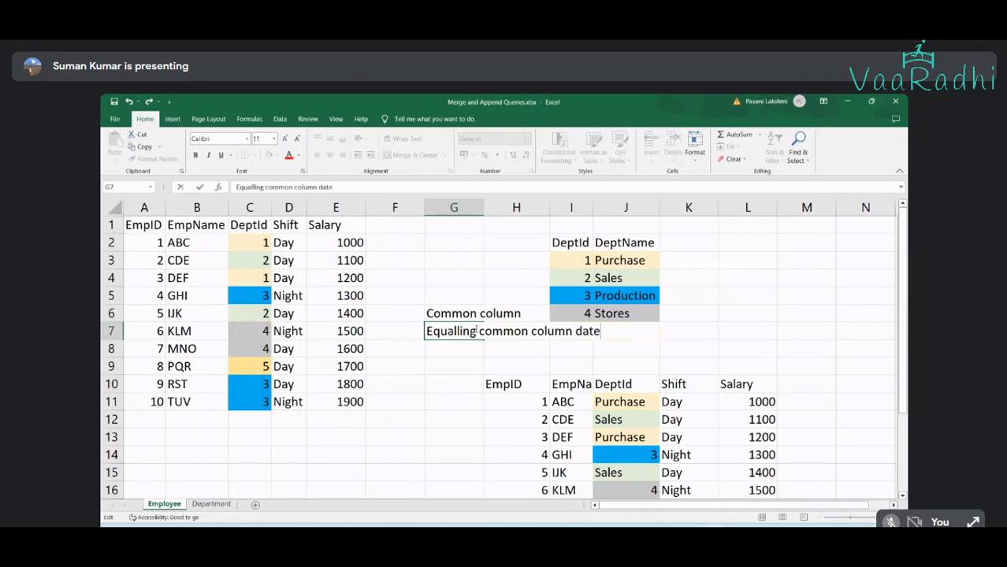
pyautogui.press('Return')
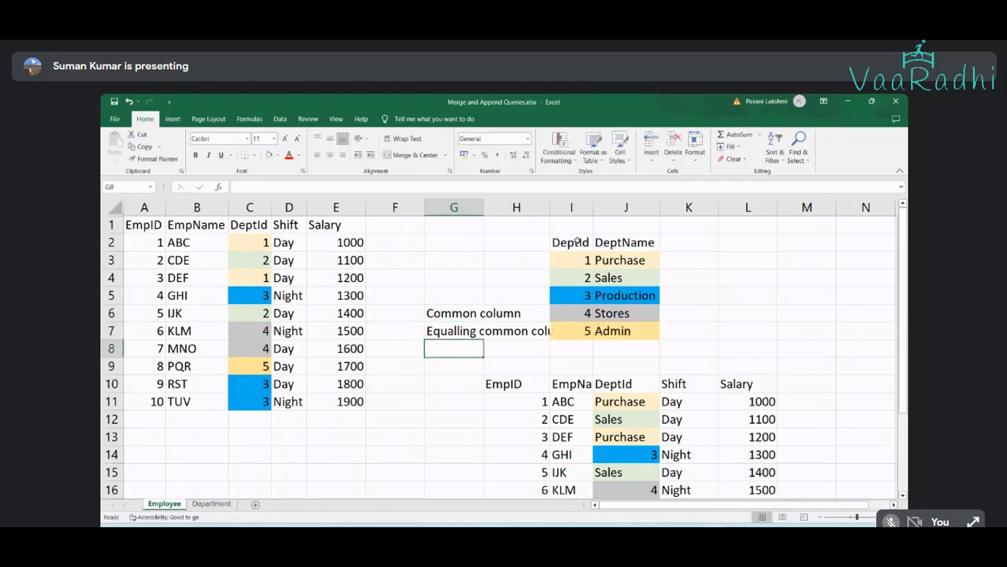
pyautogui.doubleClick(479, 208)
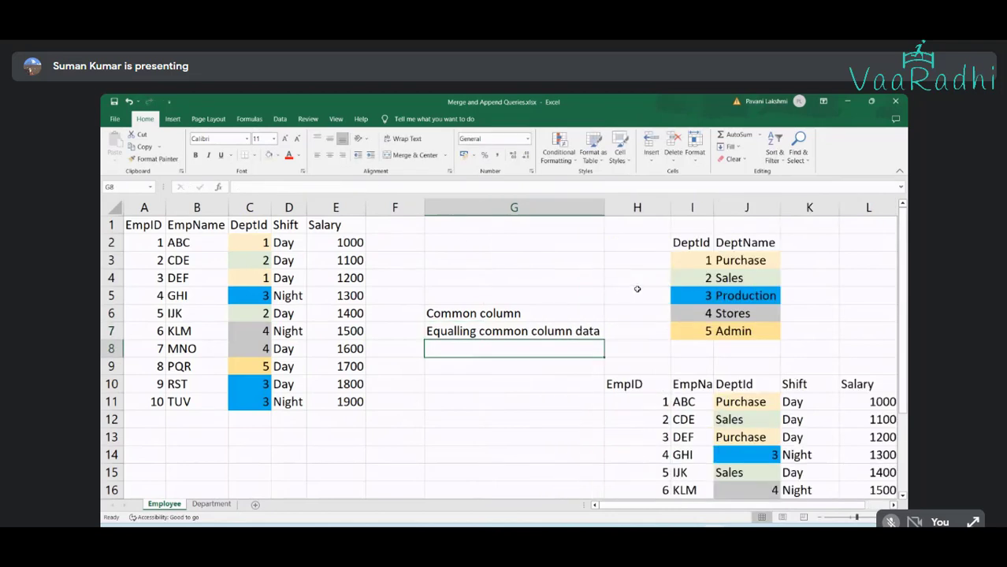
# Examine the common DeptId columns C and I, and compare the equal values in cells C2 and I3
pyautogui.click(454, 316)
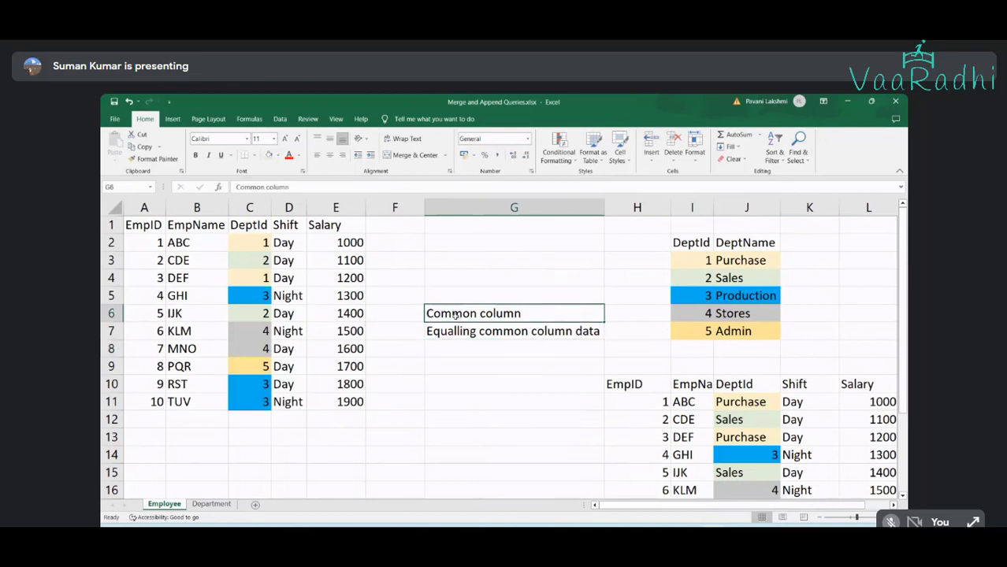
pyautogui.click(249, 207)
pyautogui.click(691, 207)
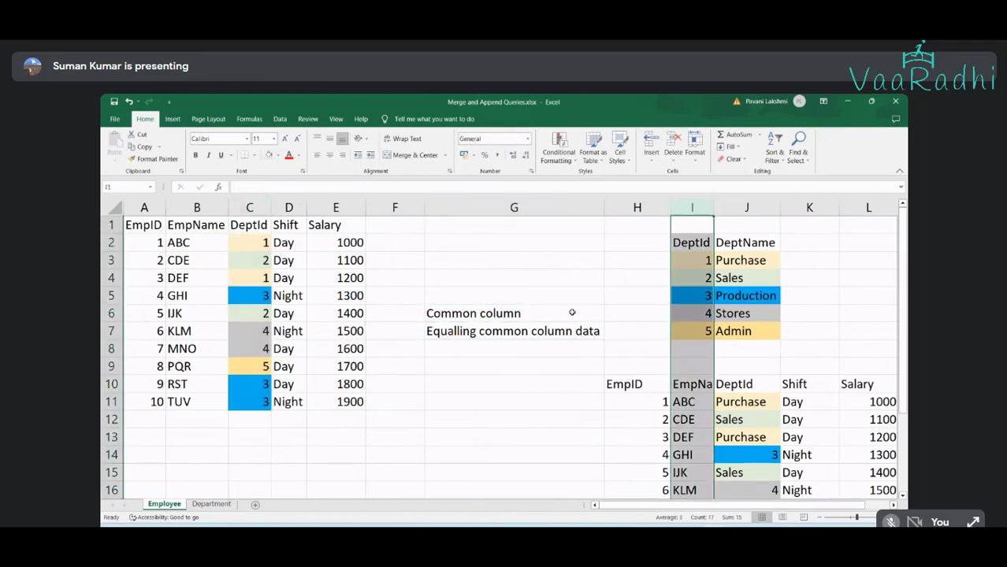
pyautogui.click(542, 331)
pyautogui.click(266, 243)
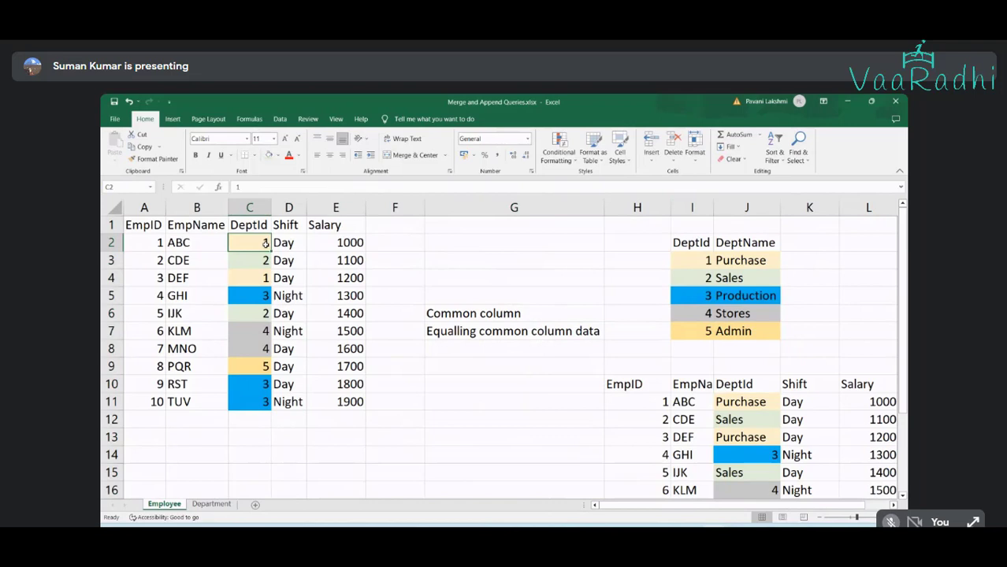
pyautogui.click(701, 263)
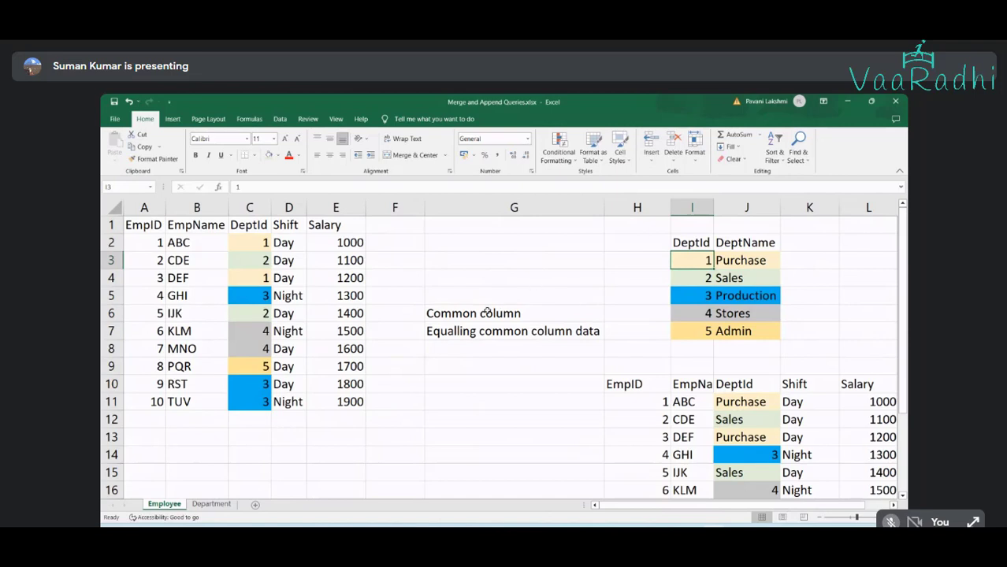
# Clear the two notes in cells G6:G7
pyautogui.moveTo(493, 312); pyautogui.dragTo(491, 325)
pyautogui.press('Delete')
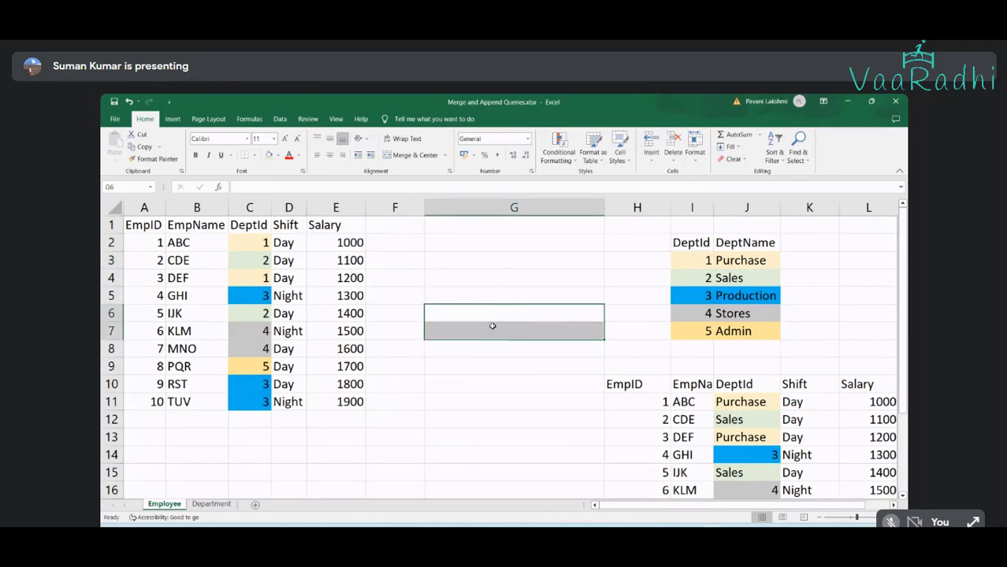
# Undo the last deletion of the two common-column notes in G6:G7
pyautogui.click(486, 260)
pyautogui.hotkey('ctrl', 'z')
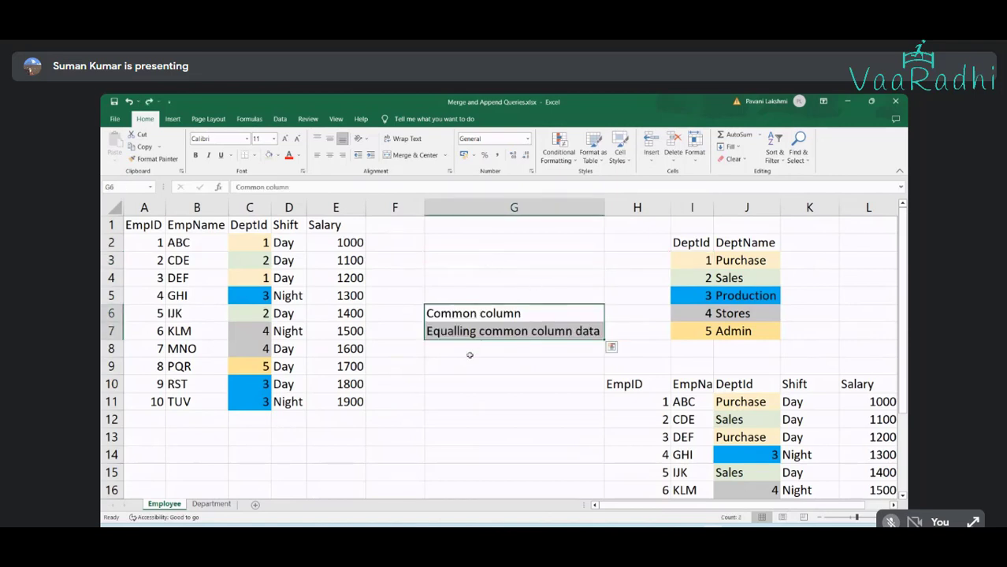
pyautogui.click(482, 273)
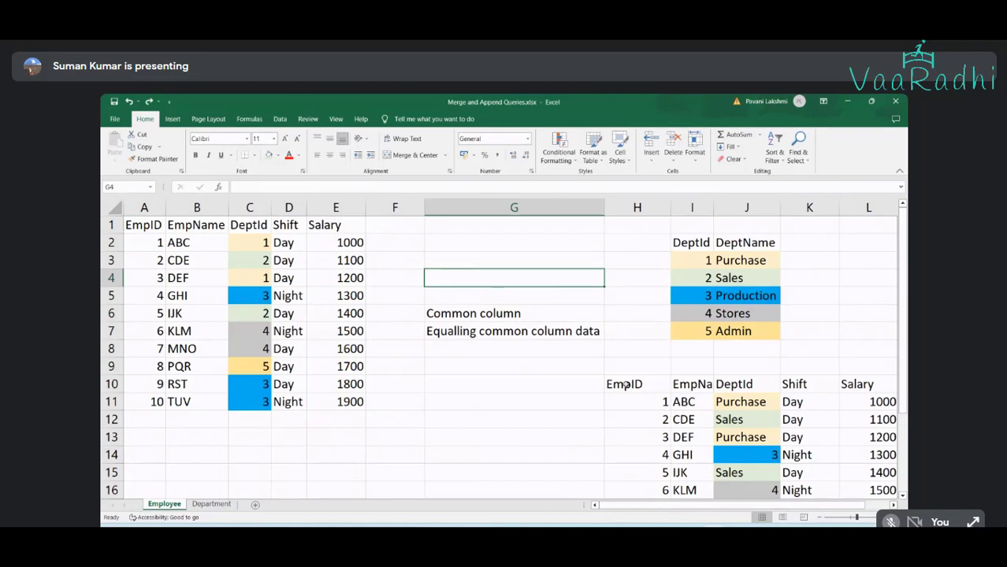
pyautogui.moveTo(626, 383); pyautogui.dragTo(873, 455)
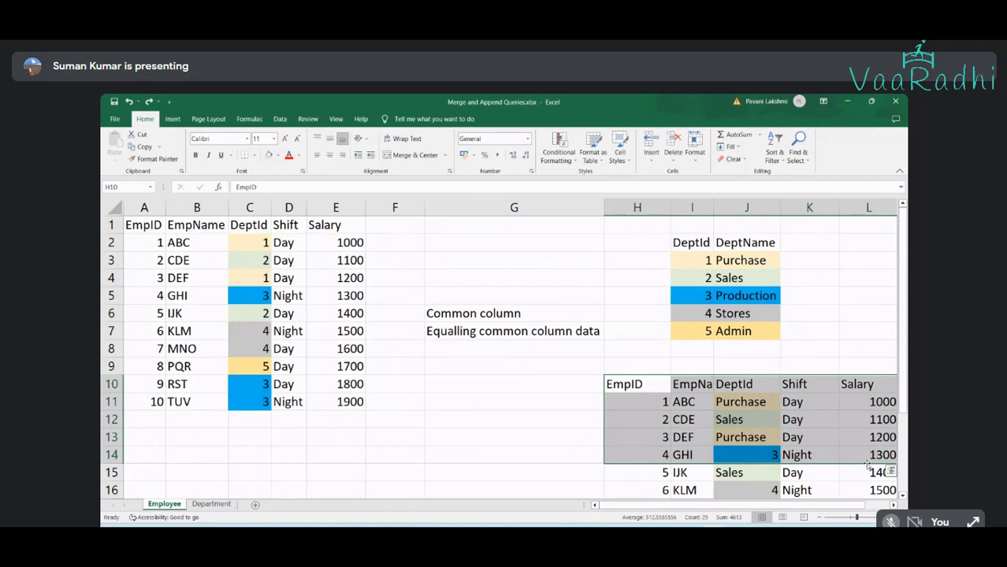
# Enter the label "Equi/Simple/Inner/Natural Join" in cell G4
pyautogui.click(532, 277)
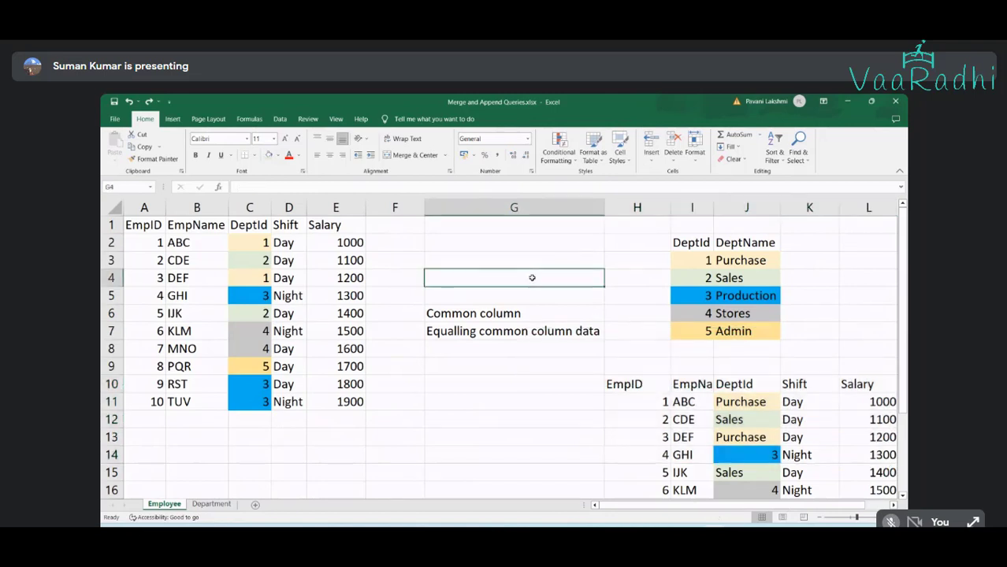
pyautogui.write('Eqi')
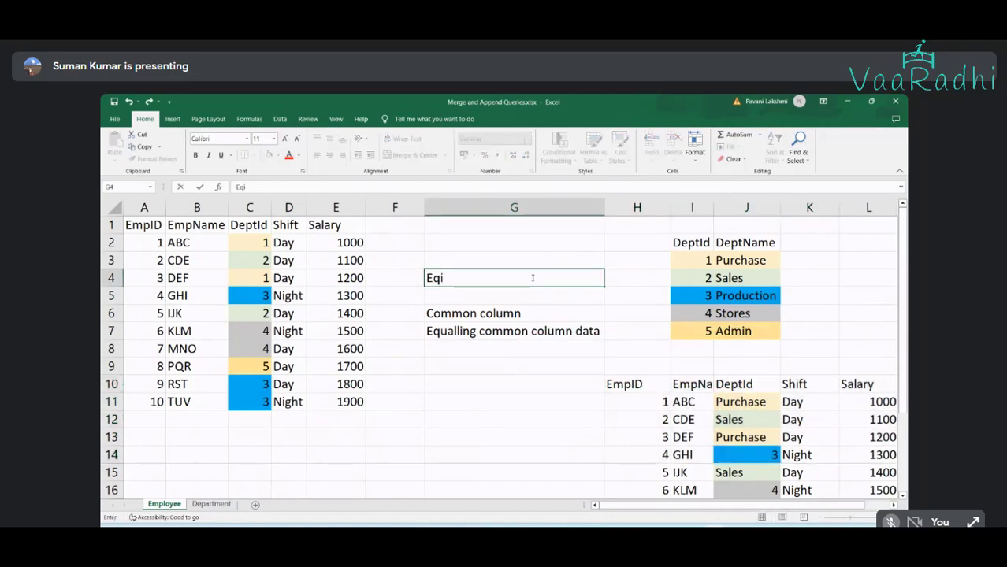
pyautogui.write('o')
pyautogui.press('BackSpace')
pyautogui.press('BackSpace')
pyautogui.write('ui/Simple/Inner')
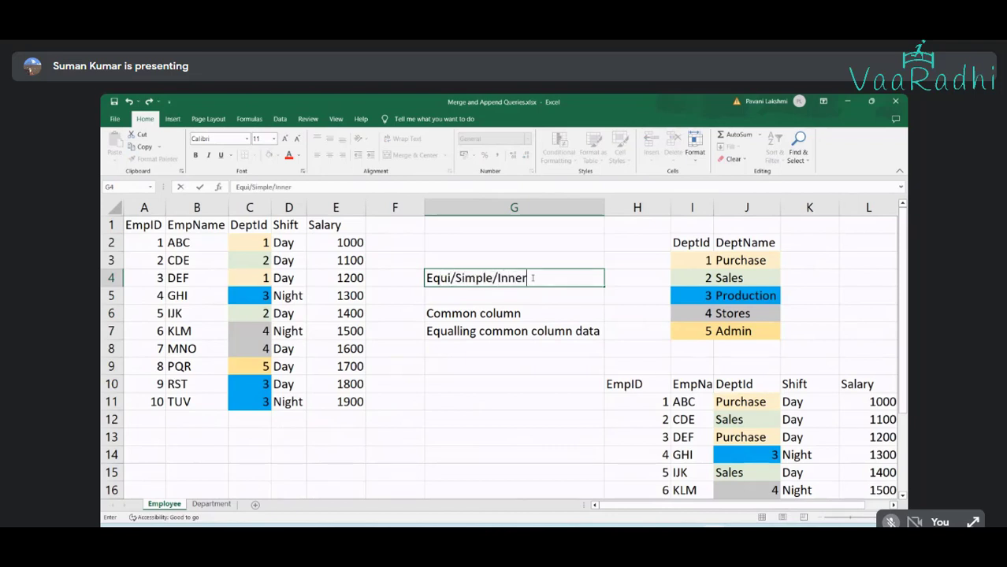
pyautogui.write('/Natural Join')
pyautogui.press('Return')
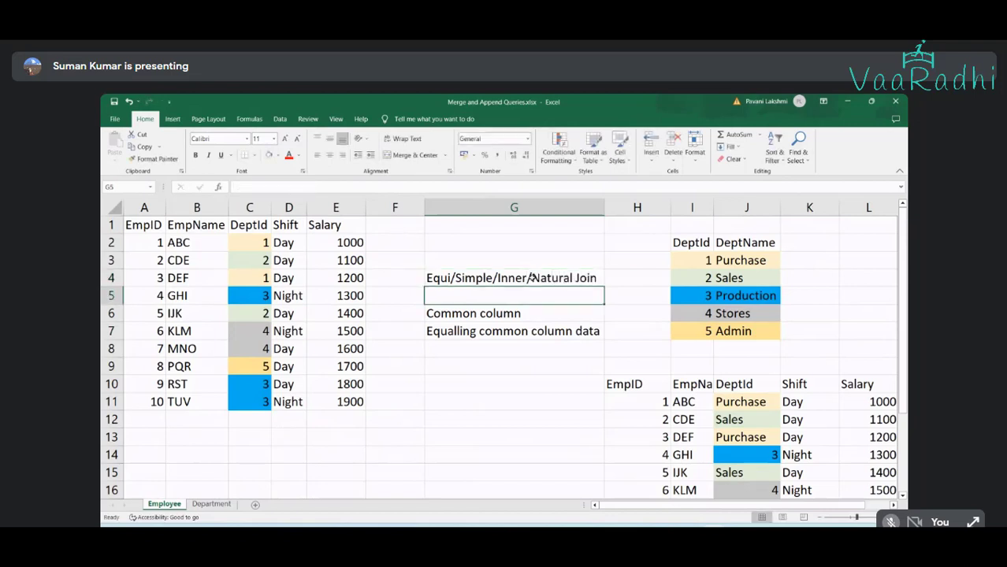
# Clear the join-type label from cell G4
pyautogui.doubleClick(452, 278)
pyautogui.tripleClick(452, 278)
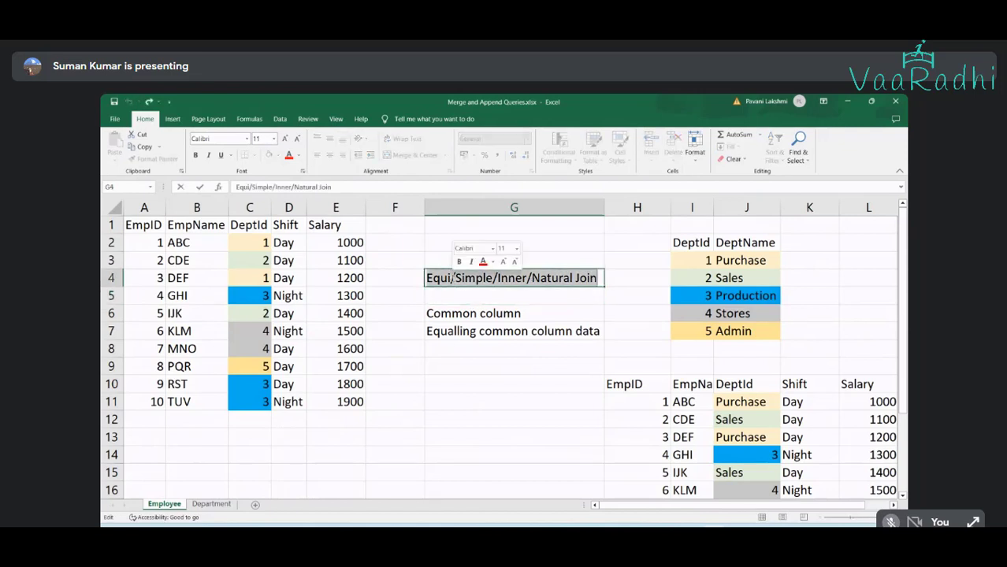
pyautogui.press('BackSpace')
pyautogui.click(507, 315)
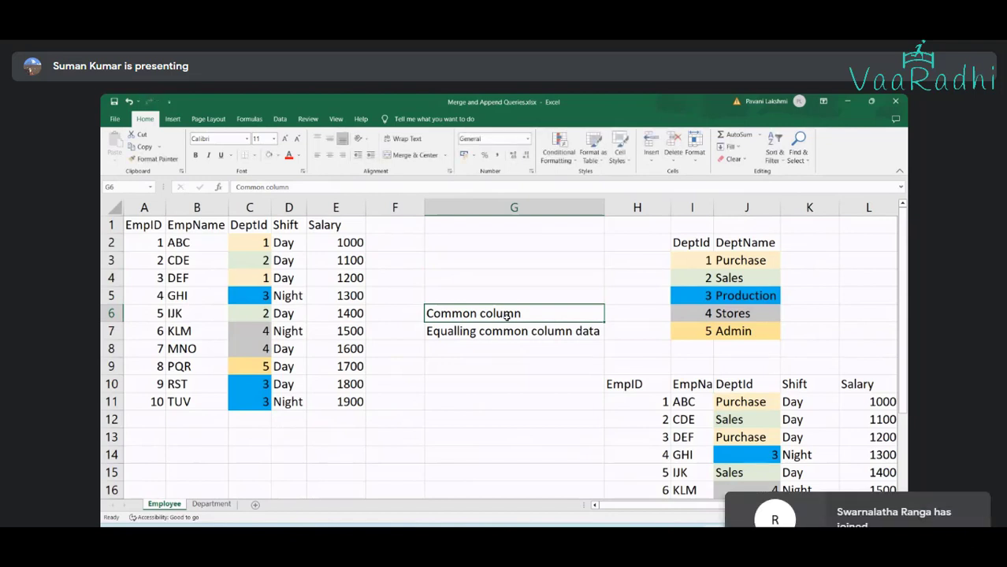
# Examine the DeptId columns C and I as the common column shared by the employee and department tables
pyautogui.click(235, 187)
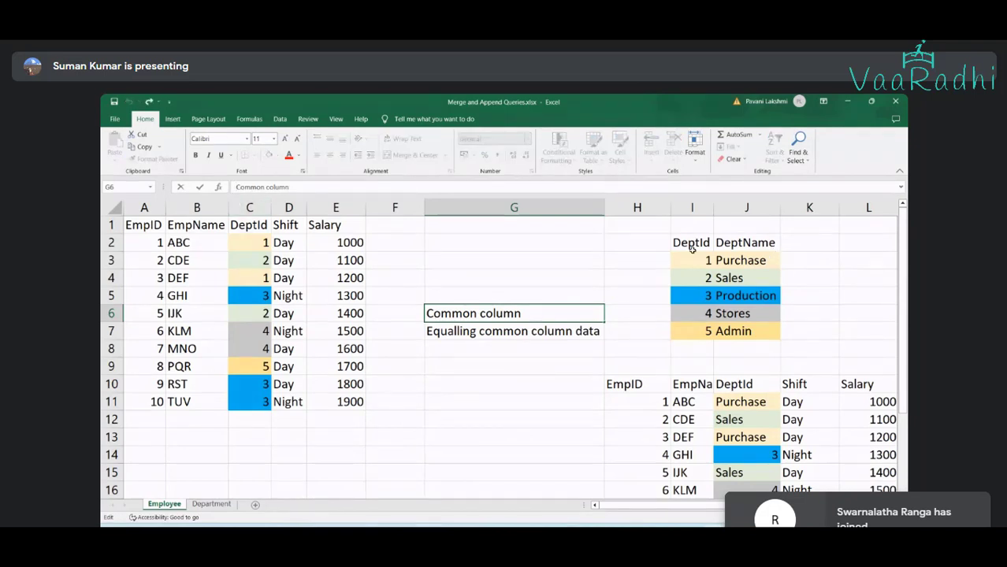
pyautogui.click(256, 207)
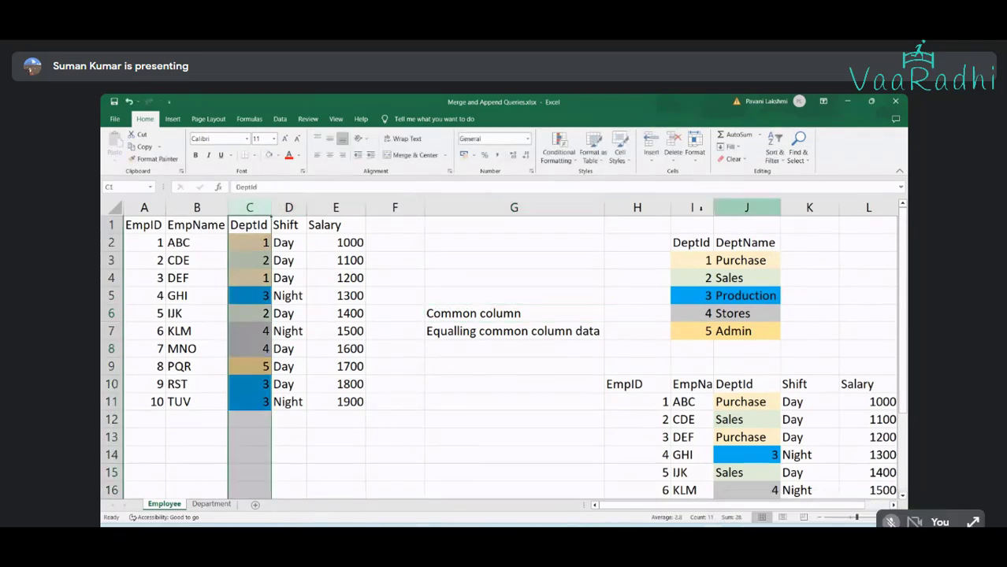
pyautogui.click(691, 207)
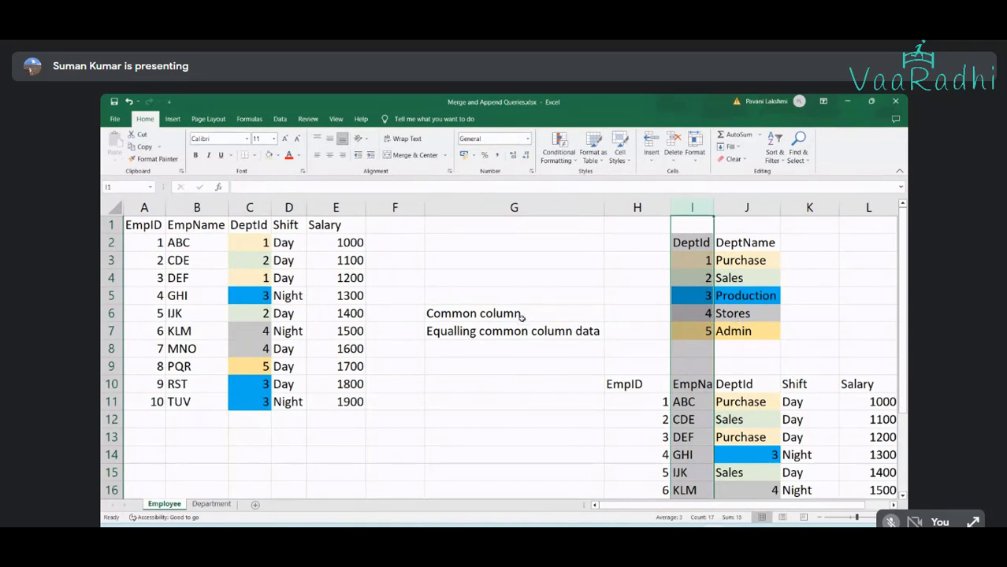
# Clear the notes in G6:G7 and the contents of the combined employee table starting at H10, keeping its cell colours
pyautogui.moveTo(522, 315); pyautogui.dragTo(522, 328)
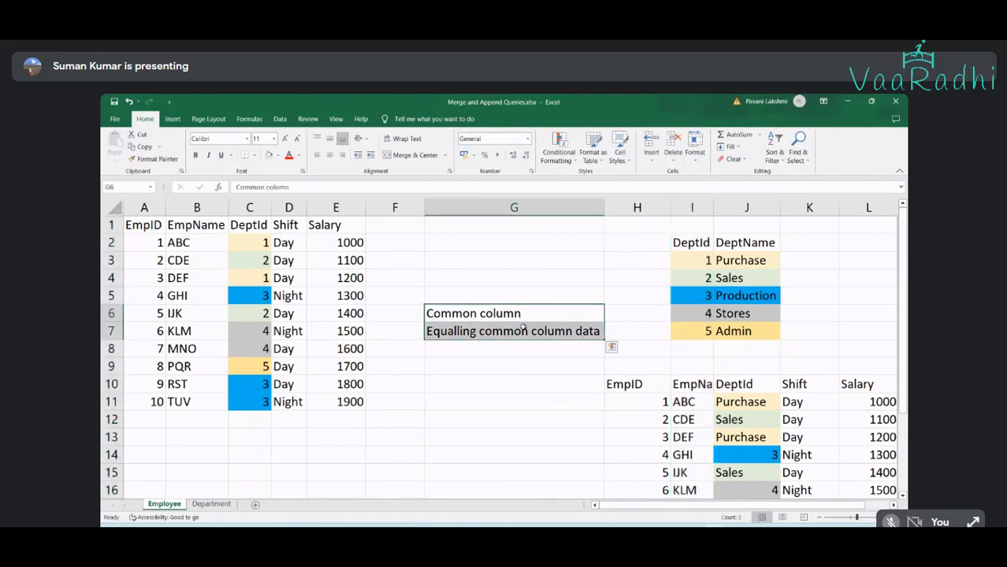
pyautogui.press('Delete')
pyautogui.click(624, 383)
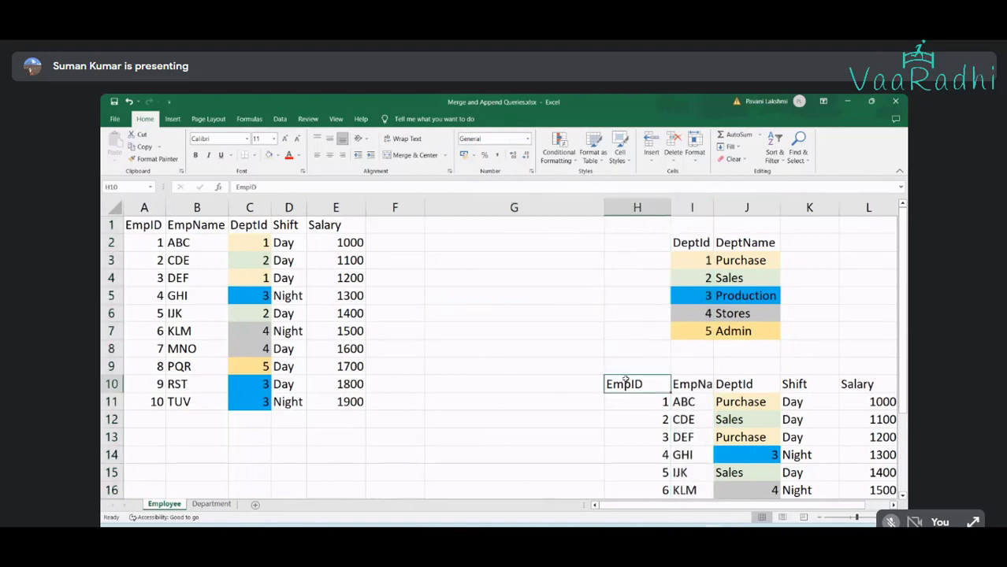
pyautogui.hotkey('ctrl', 'shift', 'Down')
pyautogui.hotkey('ctrl', 'shift', 'Right')
pyautogui.scroll(2, 590, 411)
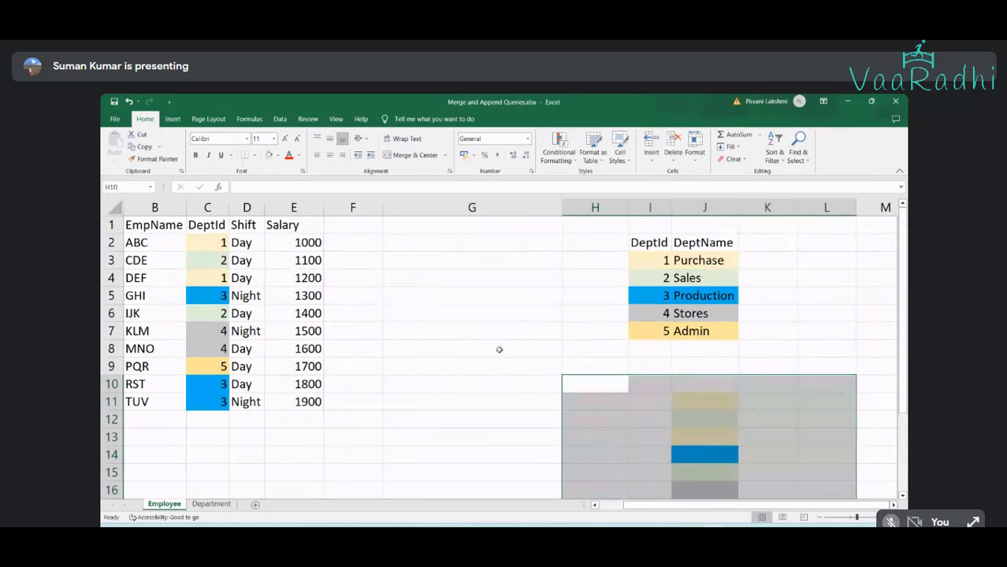
pyautogui.click(161, 405)
# Add a department row below Admin with DeptId 6 and DeptName Interns
pyautogui.click(651, 354)
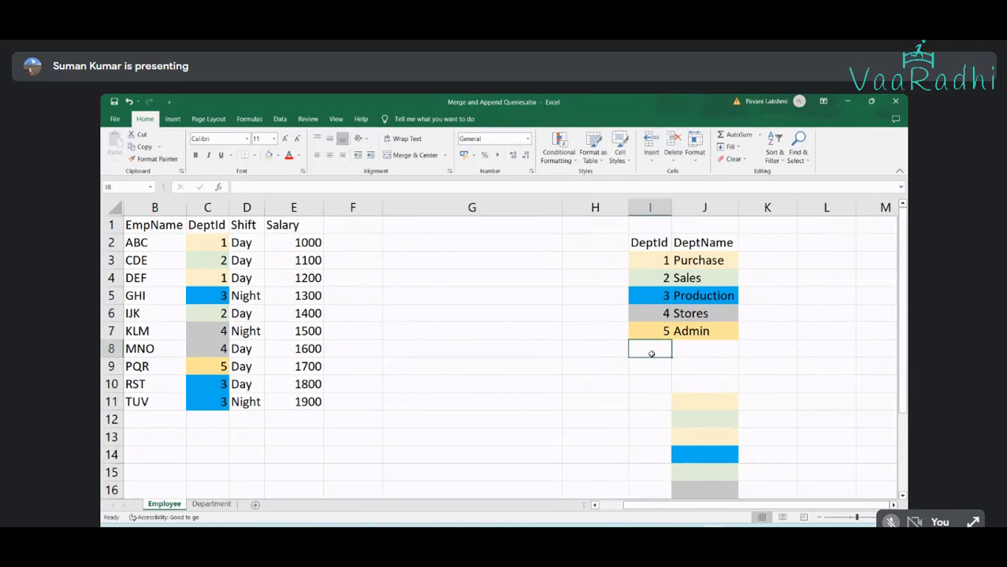
pyautogui.write('6')
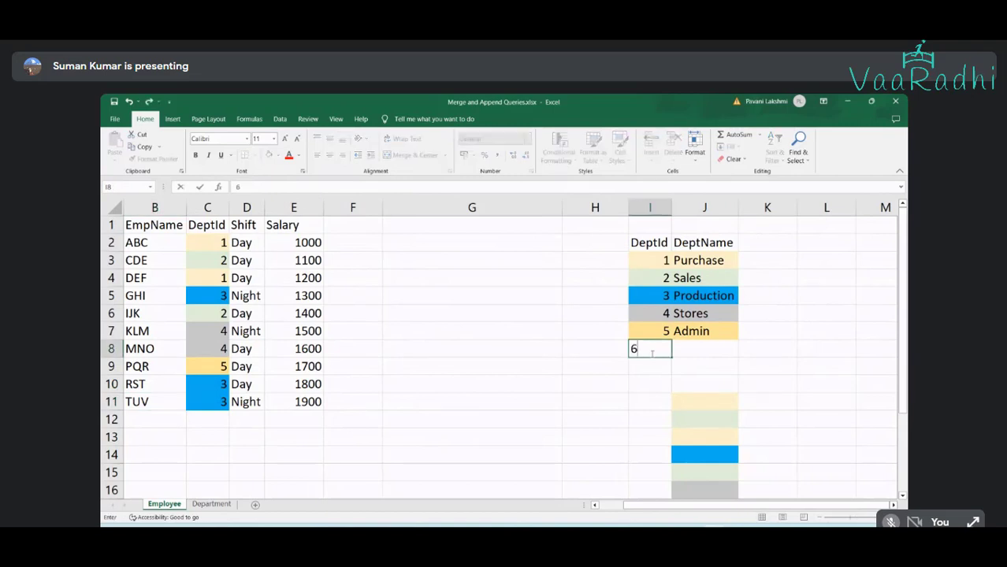
pyautogui.press('Tab')
pyautogui.write('Interns')
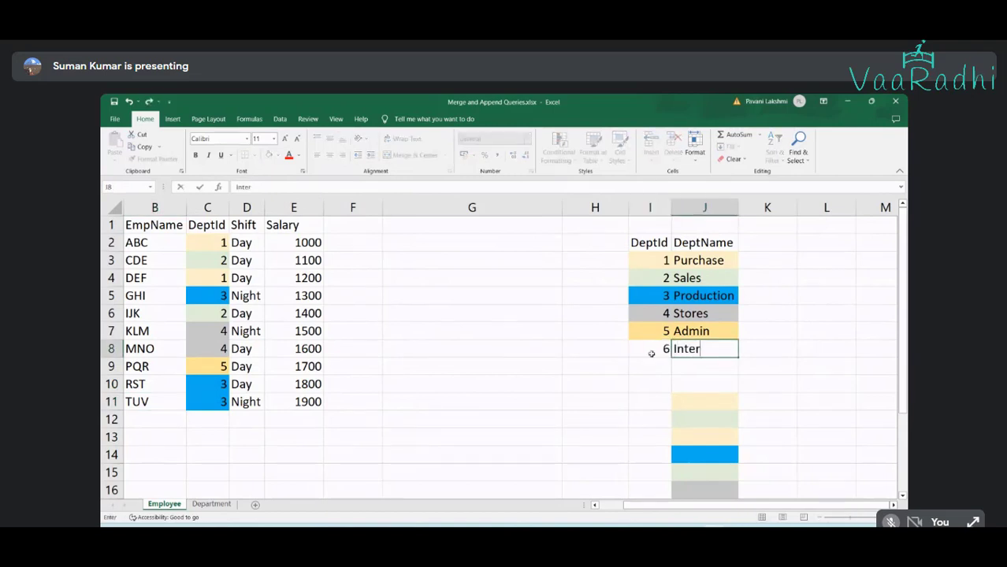
pyautogui.press('Return')
# Compare the Interns DeptId with the employee table's DeptId values and look over the whole department table
pyautogui.click(650, 354)
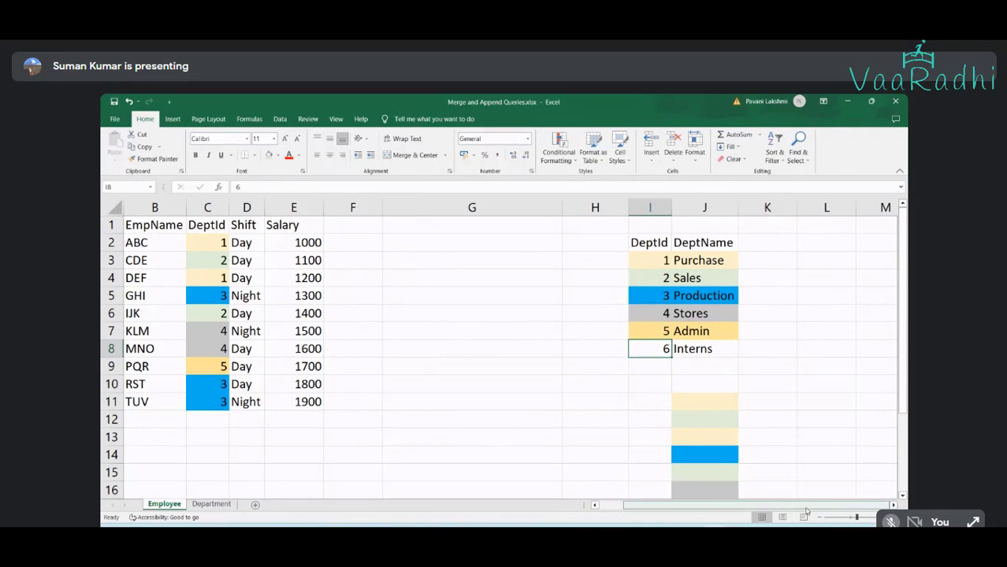
pyautogui.moveTo(762, 506); pyautogui.dragTo(726, 507)
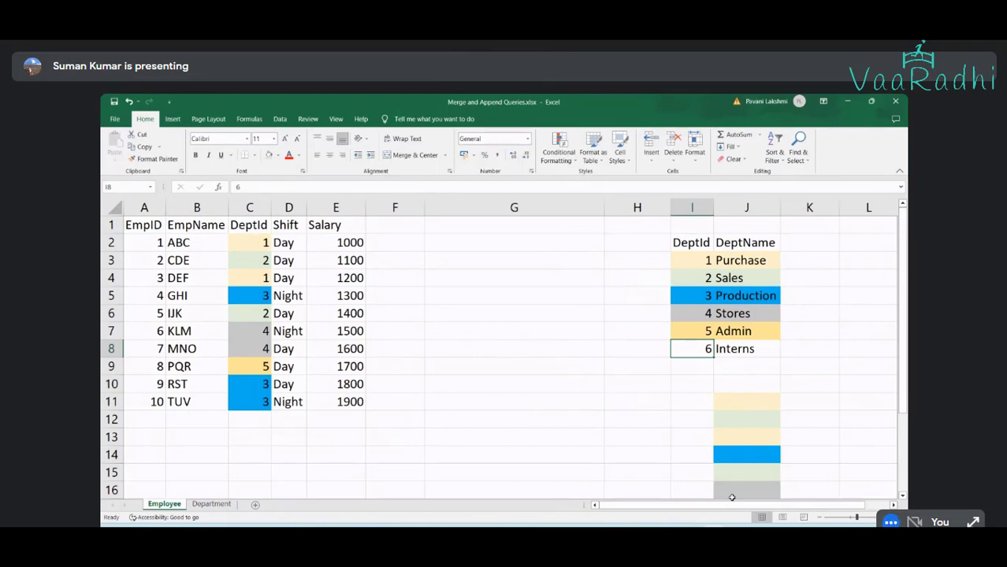
pyautogui.hotkey('ctrl', 'd')
pyautogui.click(175, 404)
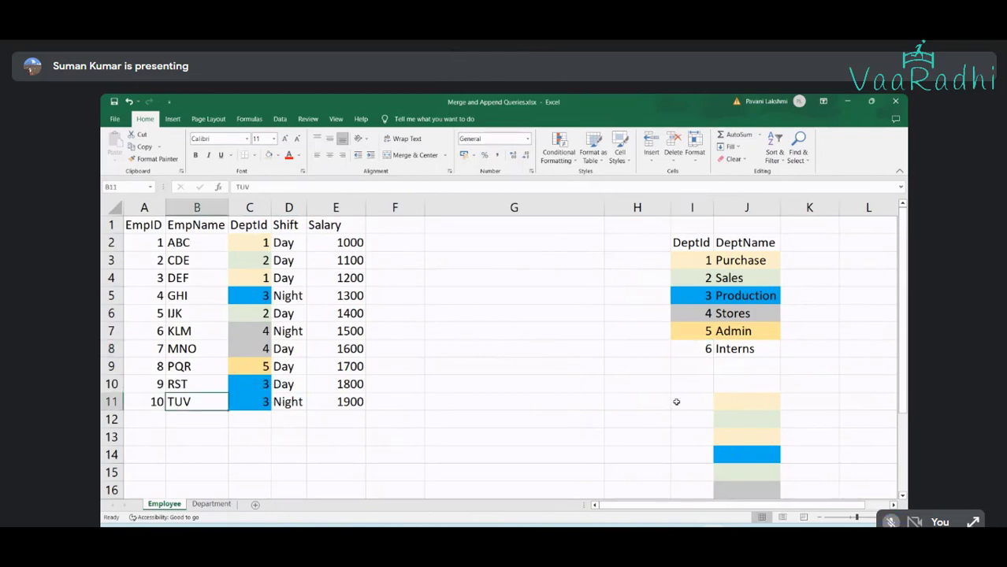
pyautogui.click(708, 349)
pyautogui.click(269, 416)
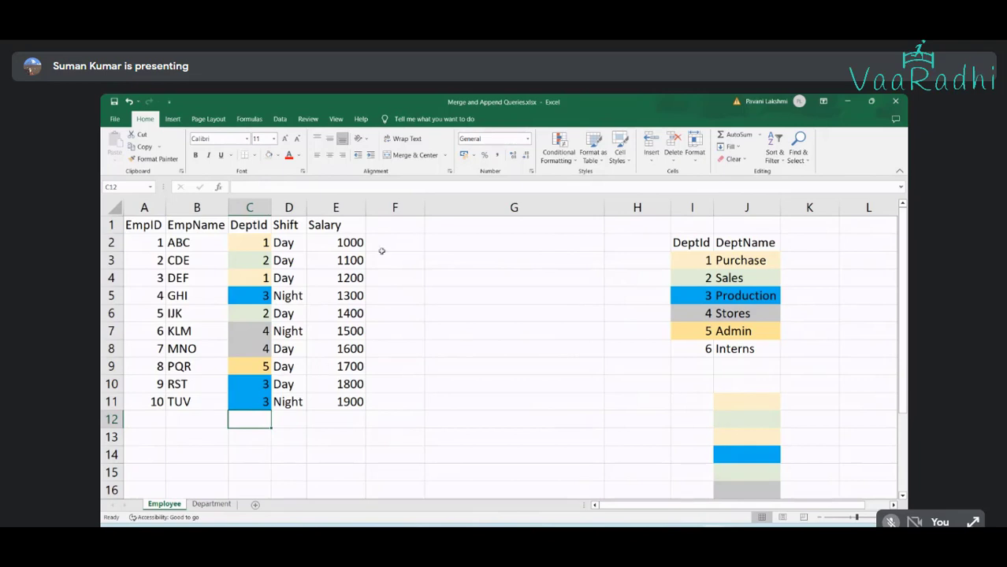
pyautogui.click(254, 246)
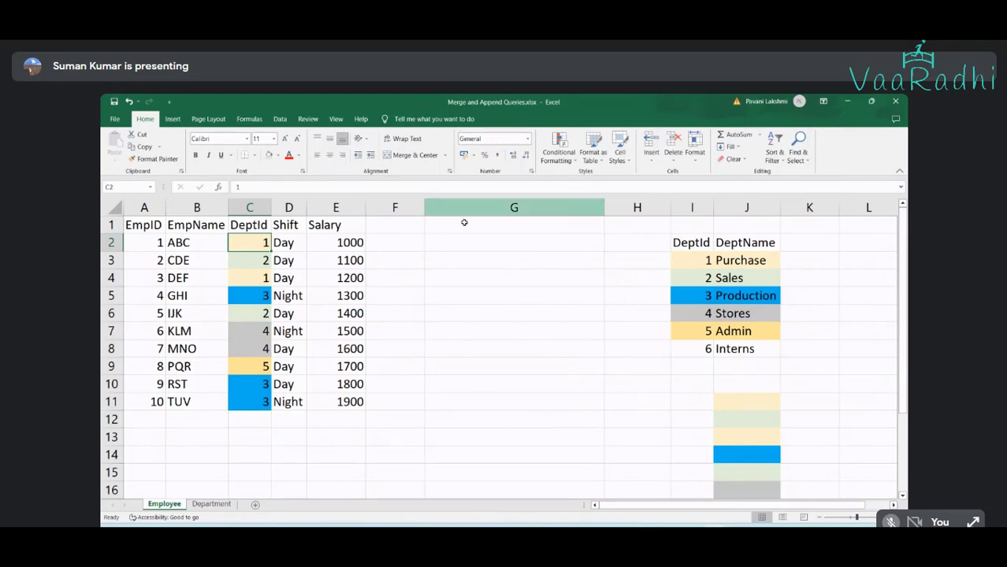
pyautogui.moveTo(677, 246); pyautogui.dragTo(756, 351)
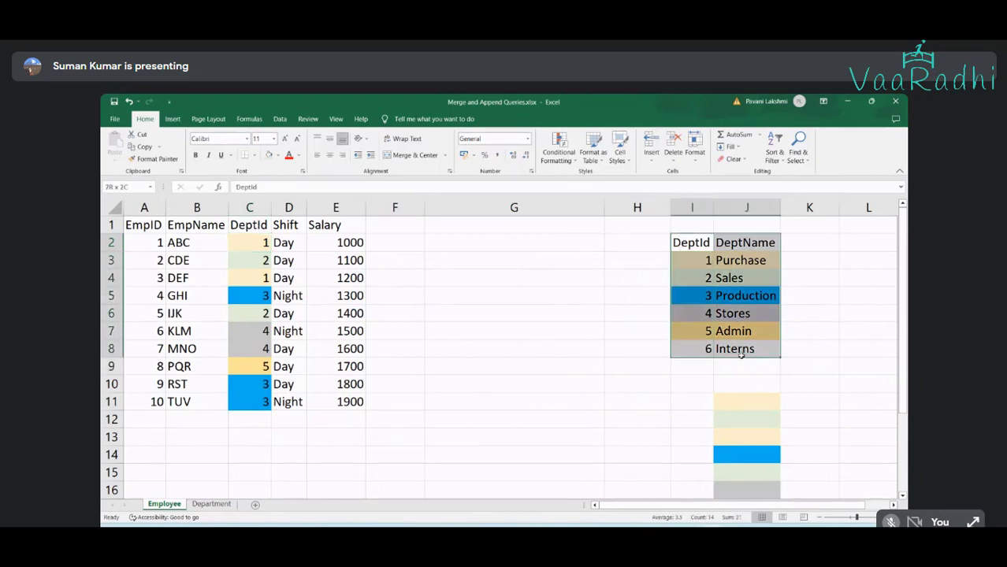
# Merge and centre cells I1:J1 above the department table and enter the heading "Dimension"
pyautogui.moveTo(704, 230); pyautogui.dragTo(723, 230)
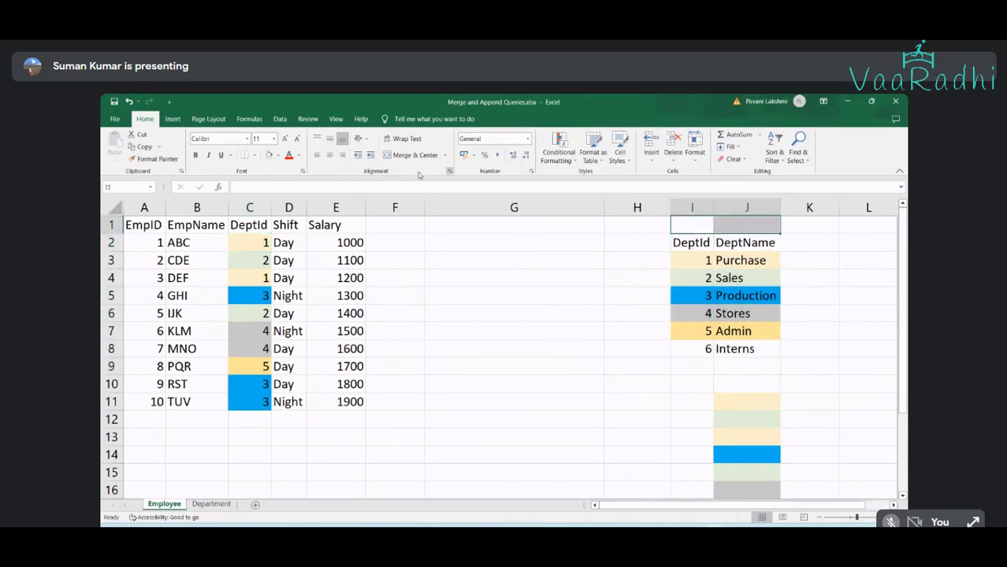
pyautogui.click(406, 156)
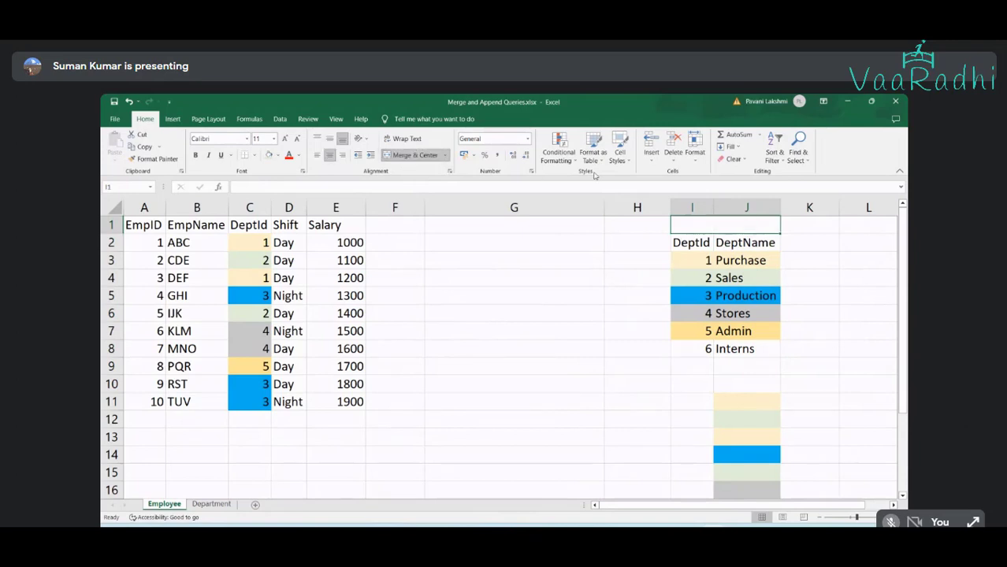
pyautogui.write('Dimensti')
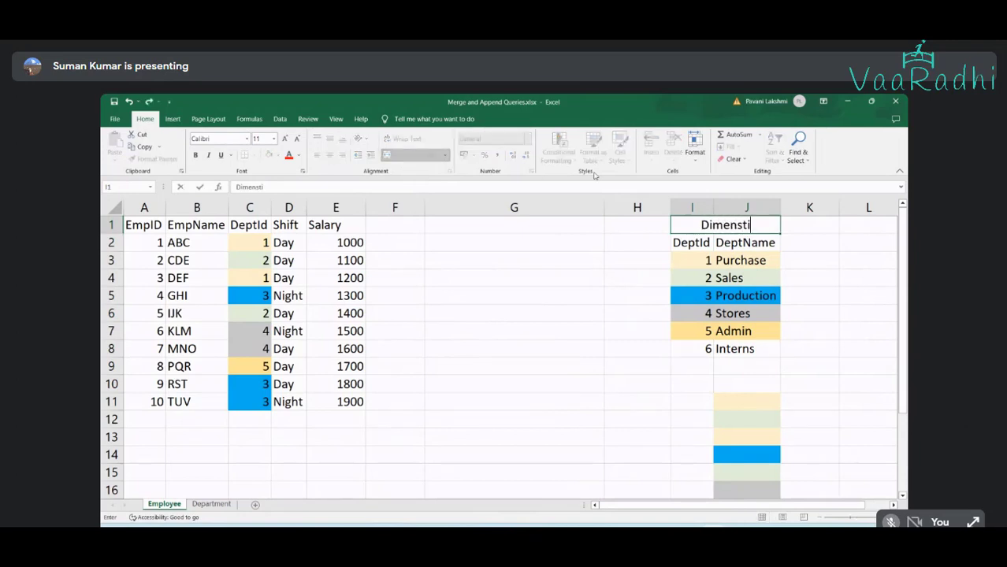
pyautogui.press('BackSpace')
pyautogui.press('BackSpace')
pyautogui.write('ion')
pyautogui.press('Return')
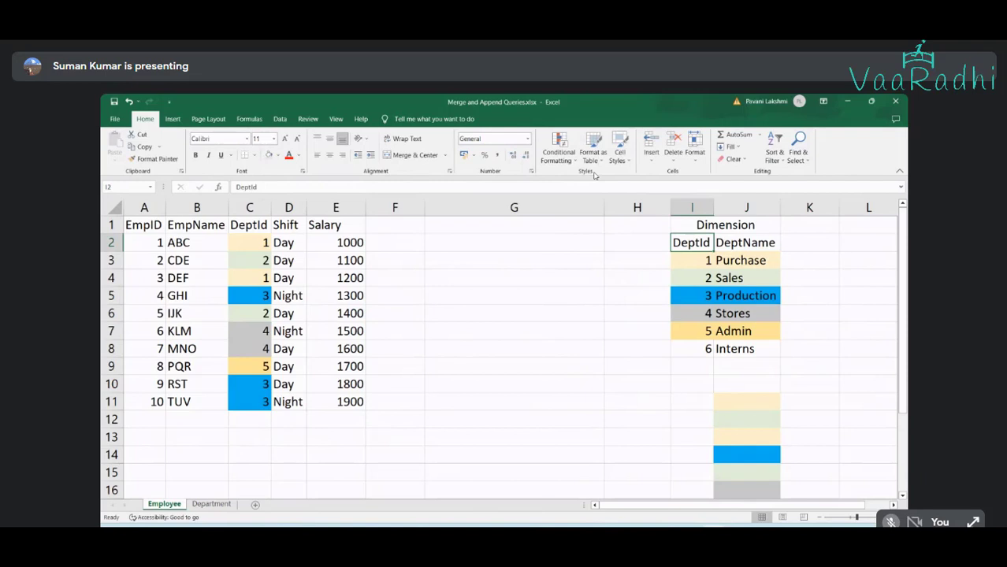
# Insert a blank row above row 1 of the sheet
pyautogui.click(733, 260)
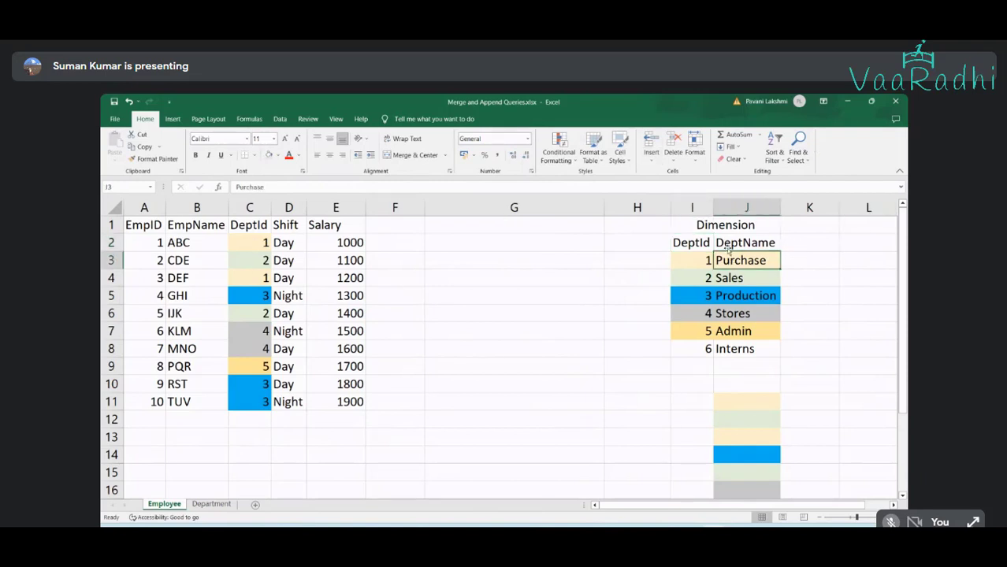
pyautogui.rightClick(104, 227)
pyautogui.click(144, 318)
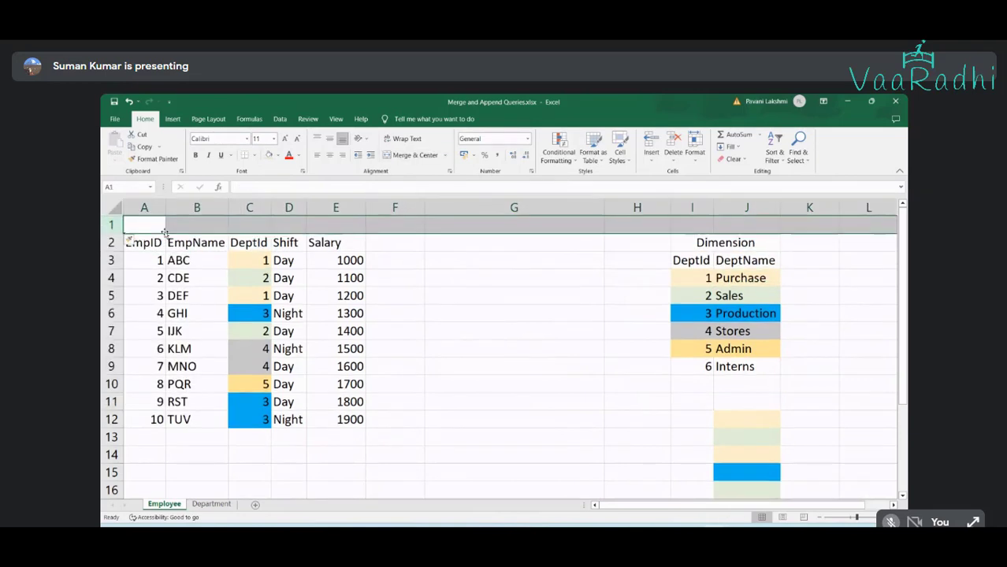
# Merge and centre cells A1:E1 above the employee table and enter the heading "Fact Tables"
pyautogui.moveTo(158, 226); pyautogui.dragTo(338, 226)
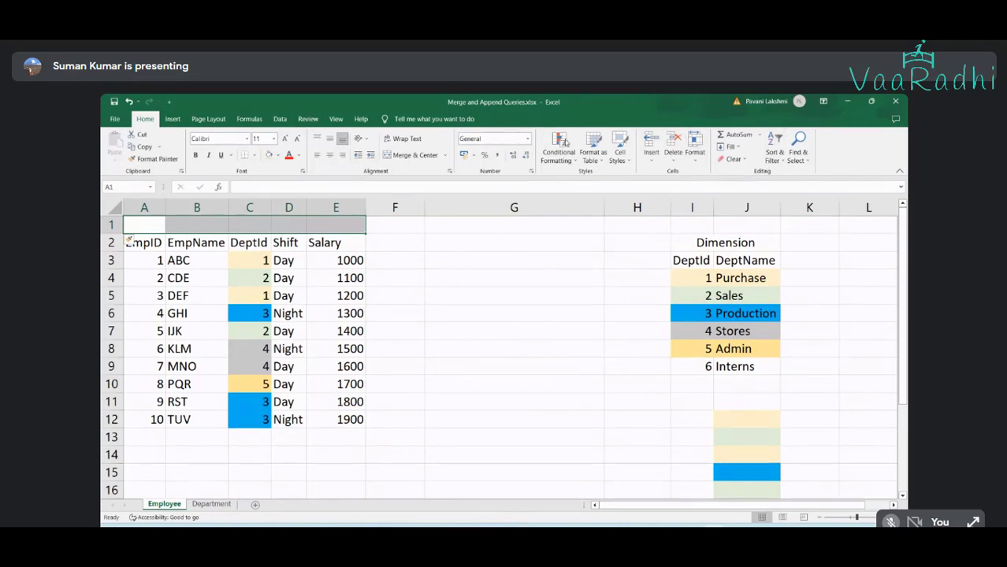
pyautogui.click(398, 153)
pyautogui.write('Fat')
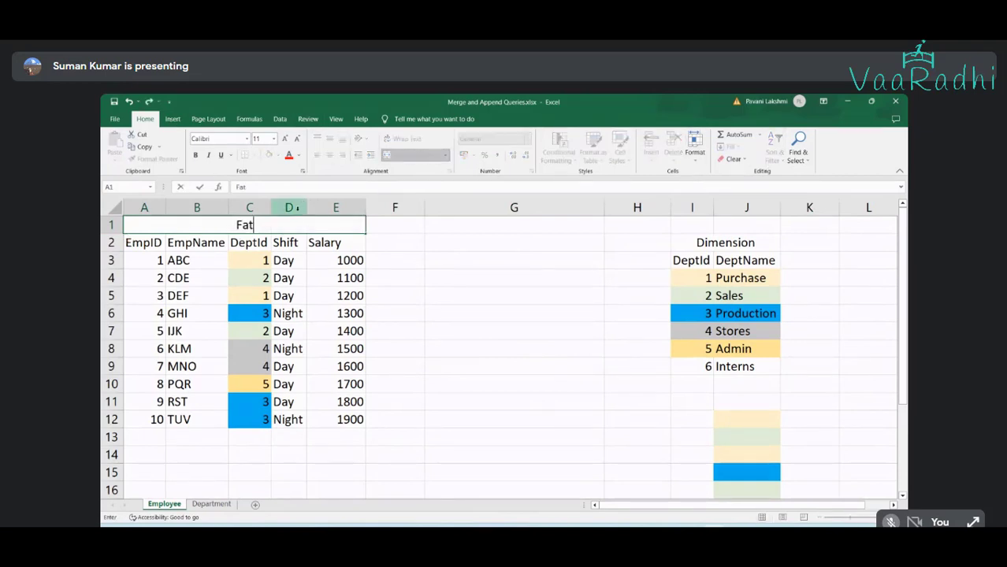
pyautogui.press('BackSpace')
pyautogui.write('ct Ta')
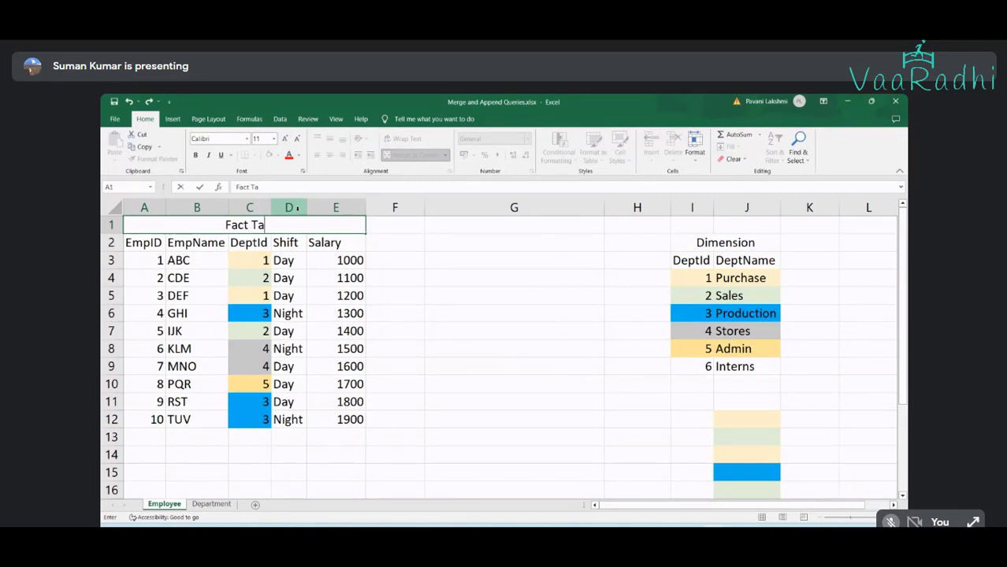
pyautogui.write('bles')
pyautogui.press('Return')
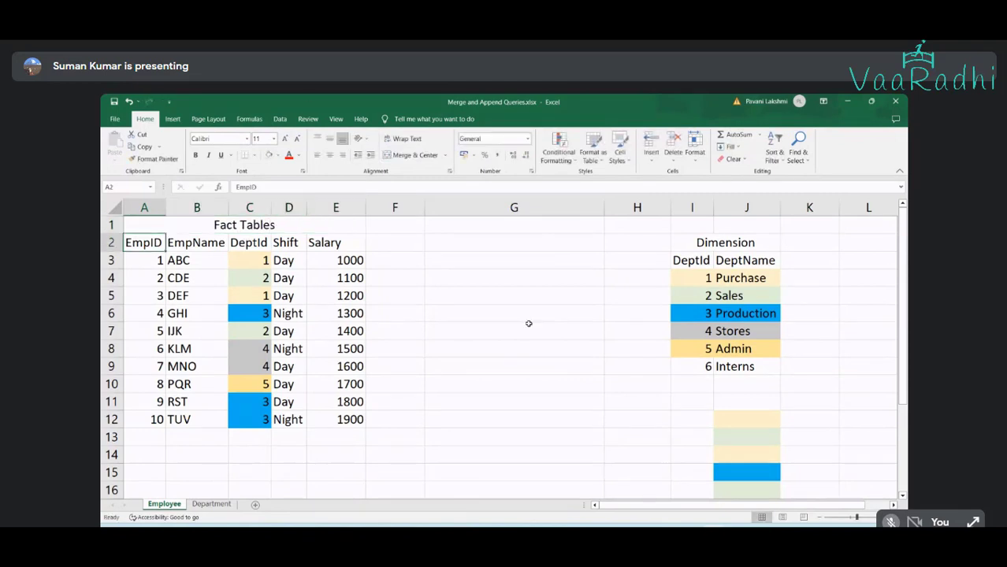
pyautogui.click(321, 224)
pyautogui.click(710, 245)
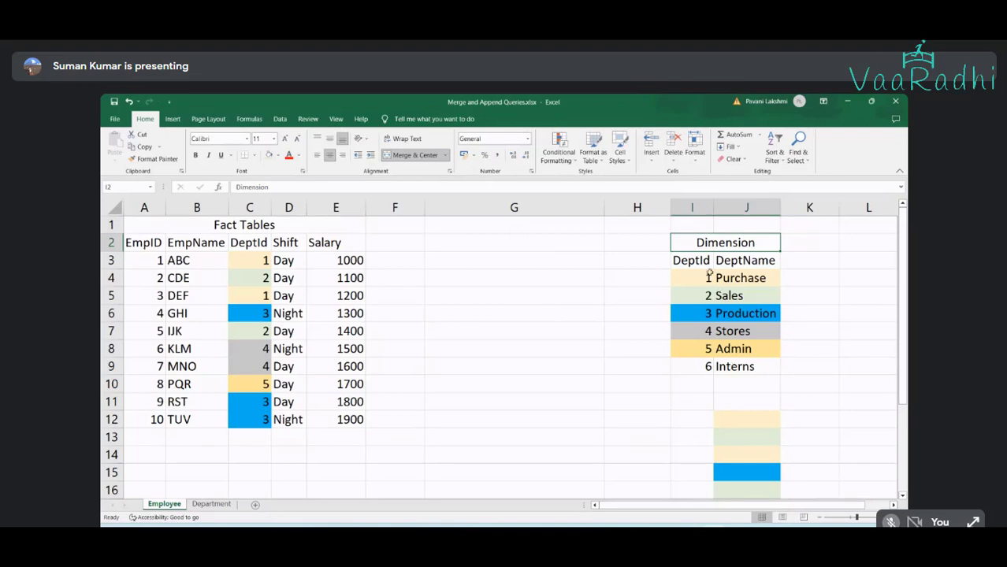
# Examine the department table under Dimension and the employee table under Fact Tables, including the blank rows below their records
pyautogui.click(705, 263)
pyautogui.moveTo(706, 263); pyautogui.dragTo(749, 363)
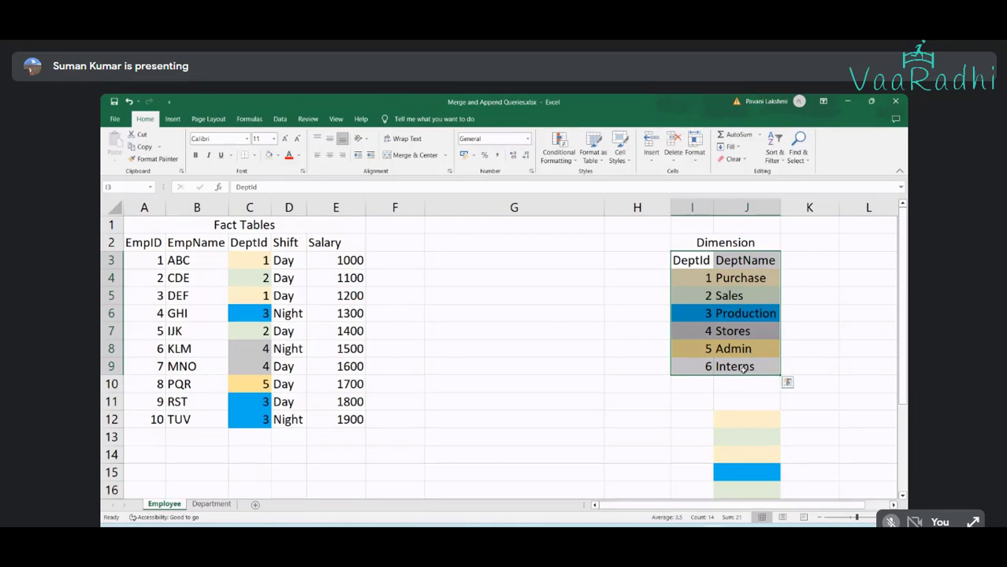
pyautogui.click(696, 383)
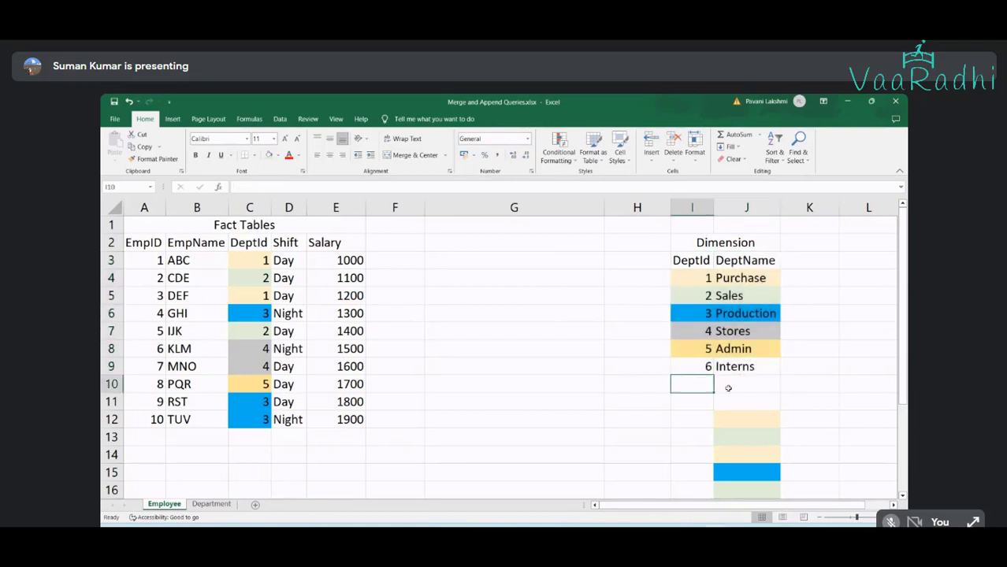
pyautogui.moveTo(697, 243); pyautogui.dragTo(743, 379)
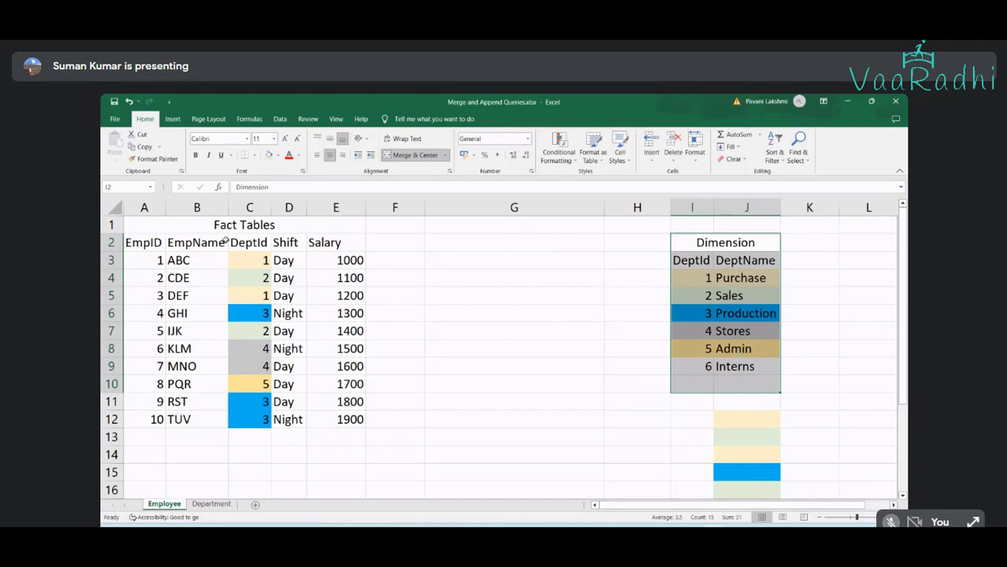
pyautogui.moveTo(141, 244); pyautogui.dragTo(339, 414)
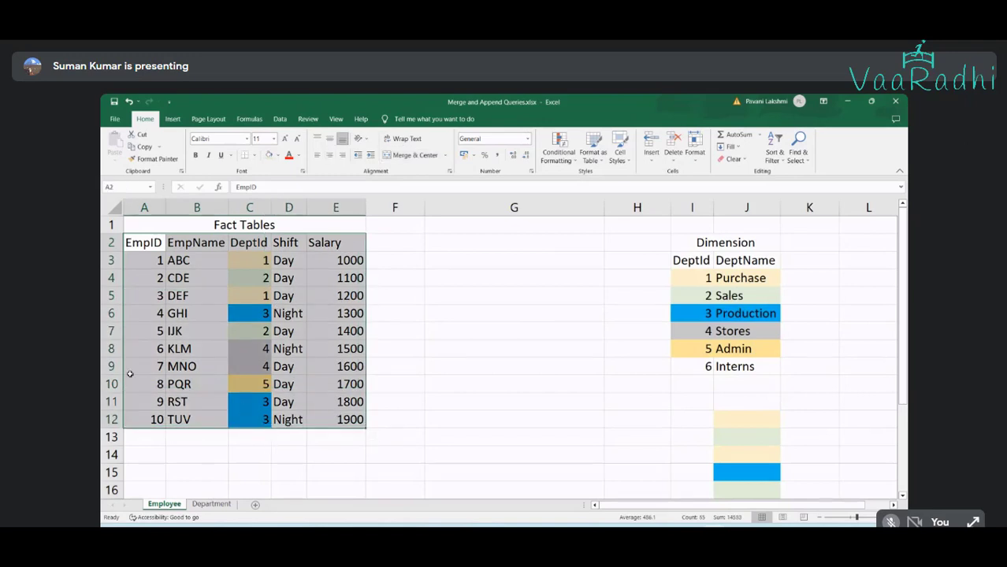
pyautogui.moveTo(139, 383); pyautogui.dragTo(293, 385)
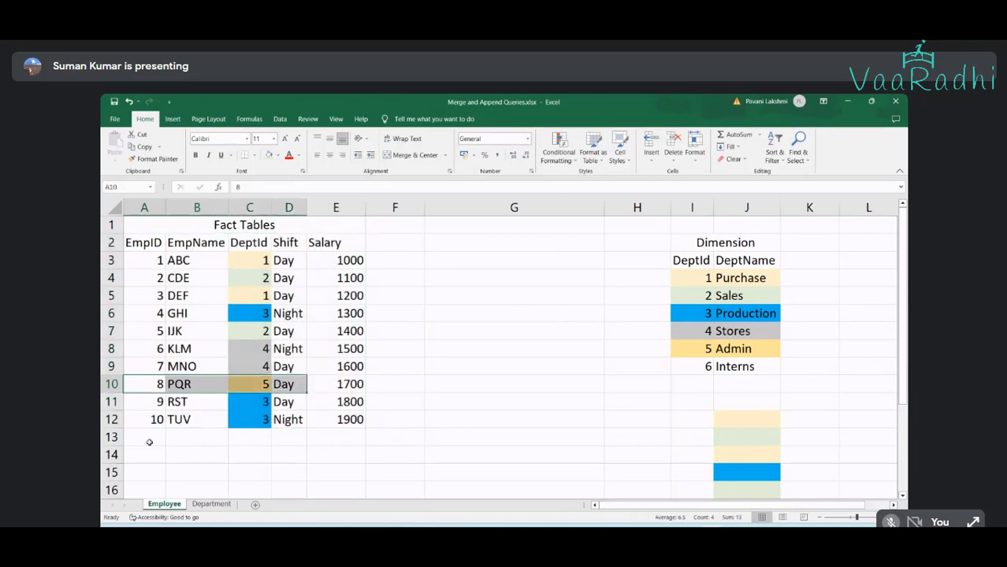
pyautogui.moveTo(148, 436); pyautogui.dragTo(358, 451)
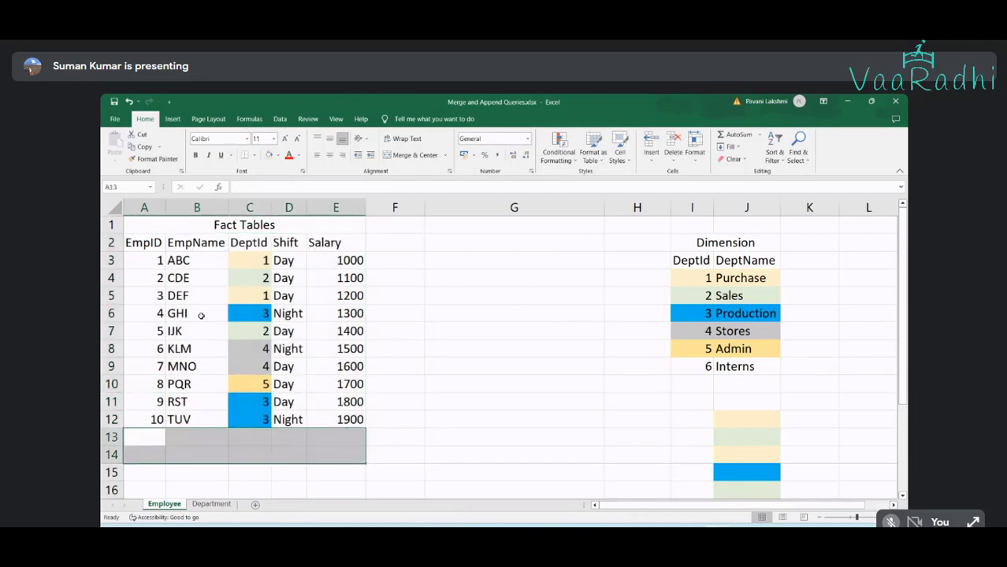
pyautogui.click(223, 226)
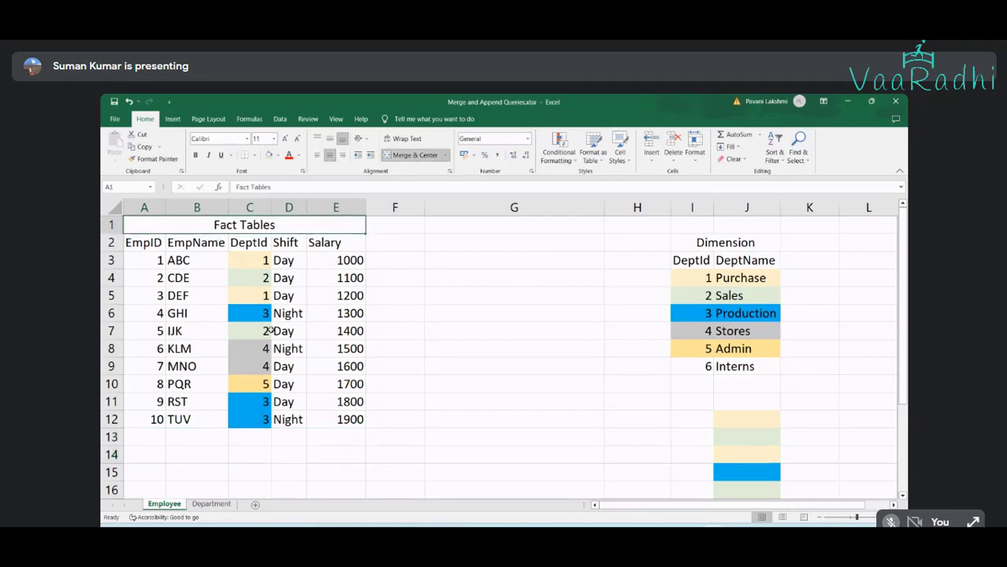
pyautogui.click(704, 241)
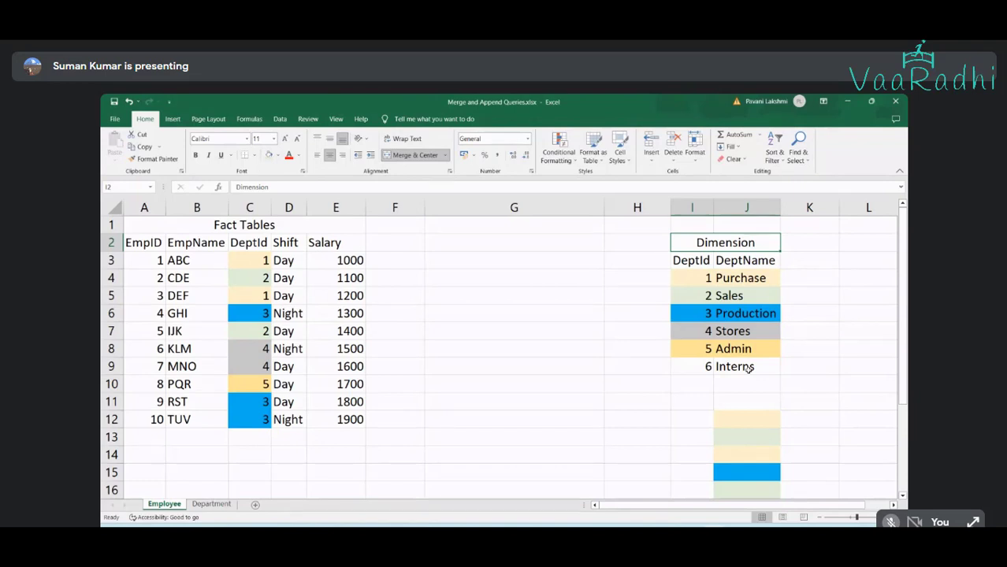
# Review the empty rows beneath both tables, the DeptName values and the Interns record as examples of how each table grows
pyautogui.click(258, 228)
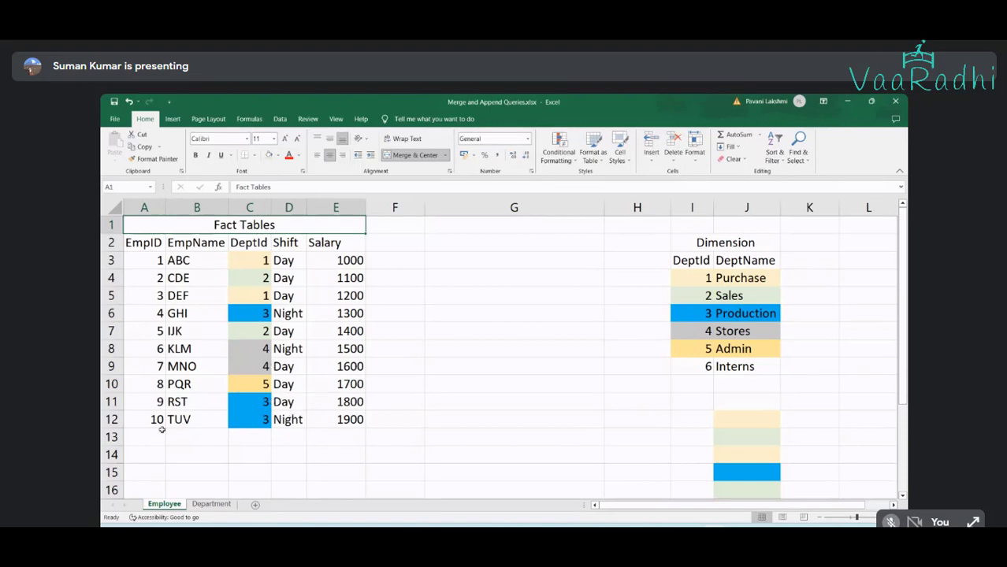
pyautogui.moveTo(158, 435); pyautogui.dragTo(325, 459)
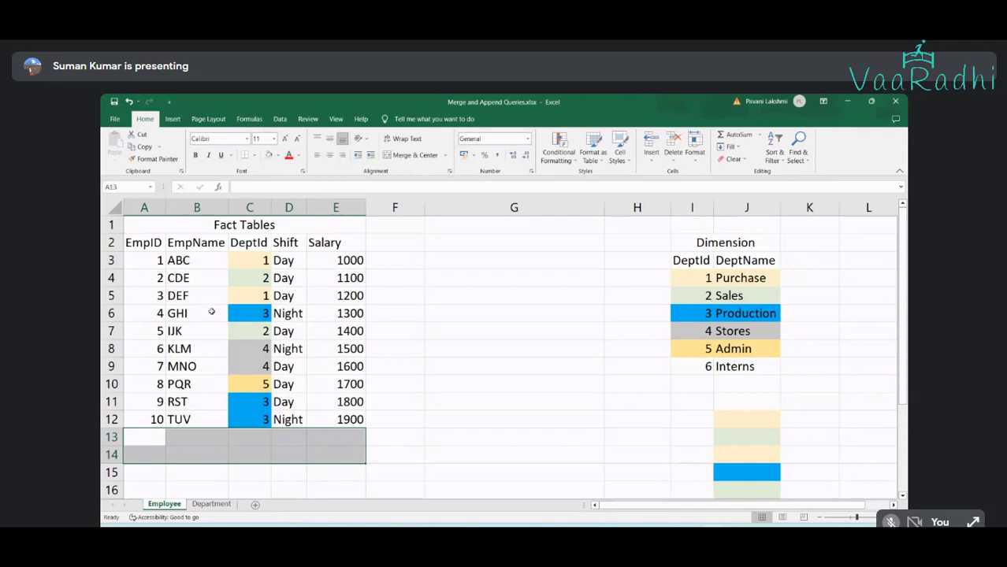
pyautogui.moveTo(704, 253); pyautogui.dragTo(747, 366)
pyautogui.moveTo(696, 402); pyautogui.dragTo(749, 403)
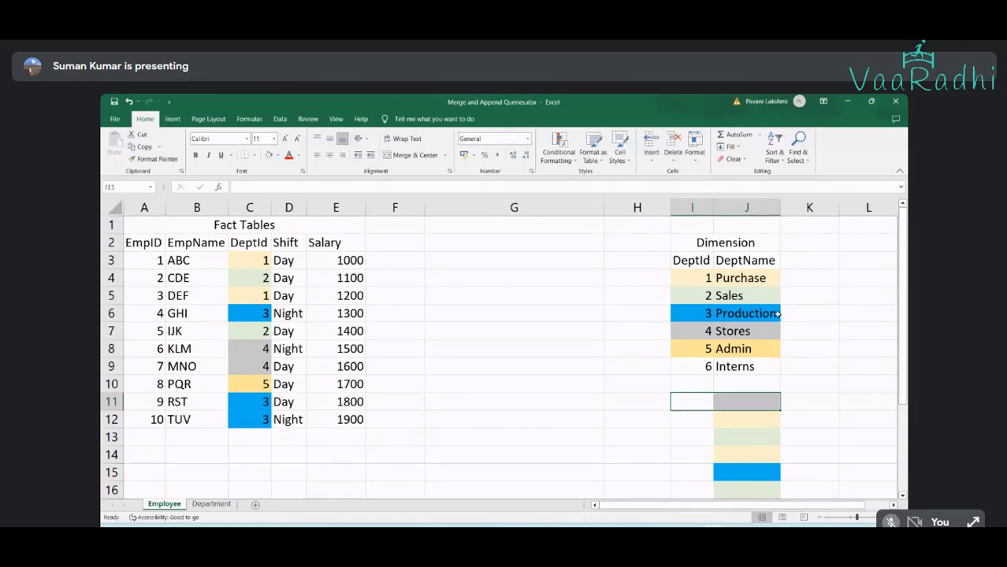
pyautogui.click(688, 281)
pyautogui.moveTo(744, 278); pyautogui.dragTo(758, 366)
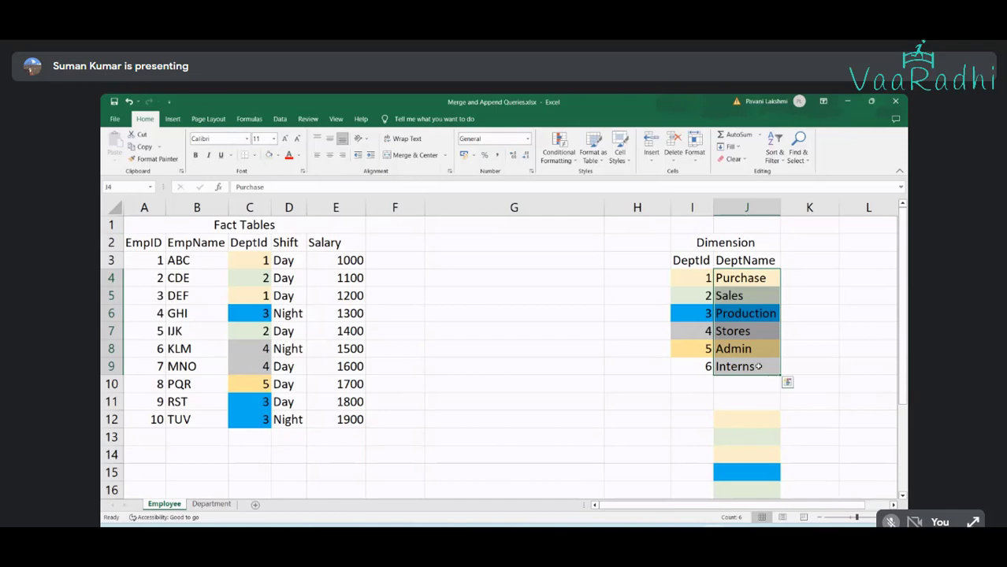
pyautogui.click(693, 366)
pyautogui.moveTo(693, 366); pyautogui.dragTo(728, 367)
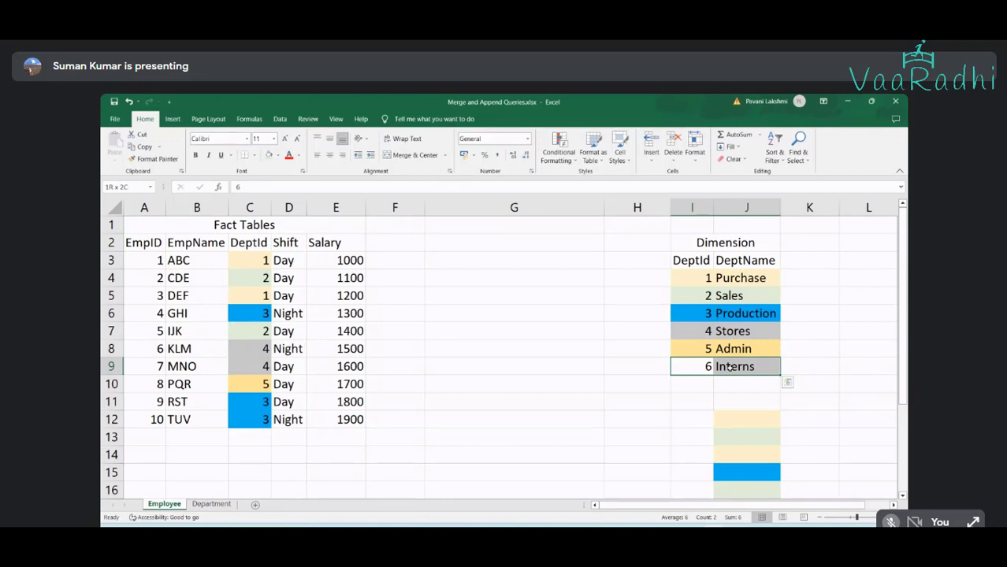
pyautogui.moveTo(728, 367); pyautogui.dragTo(729, 368)
pyautogui.click(729, 389)
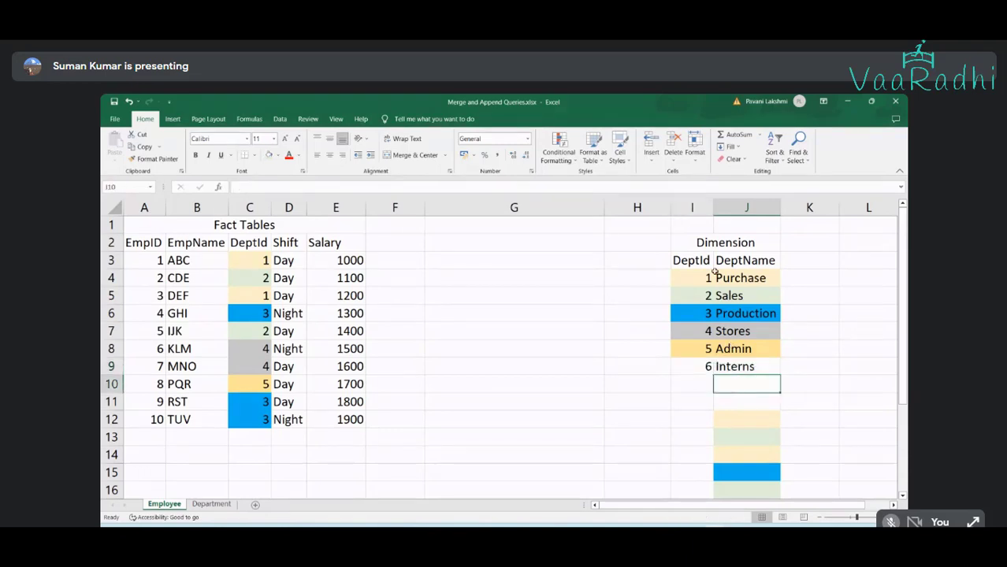
# Compare the complete Dimension table with the complete Fact Tables range, from headings to last records
pyautogui.moveTo(695, 262); pyautogui.dragTo(726, 364)
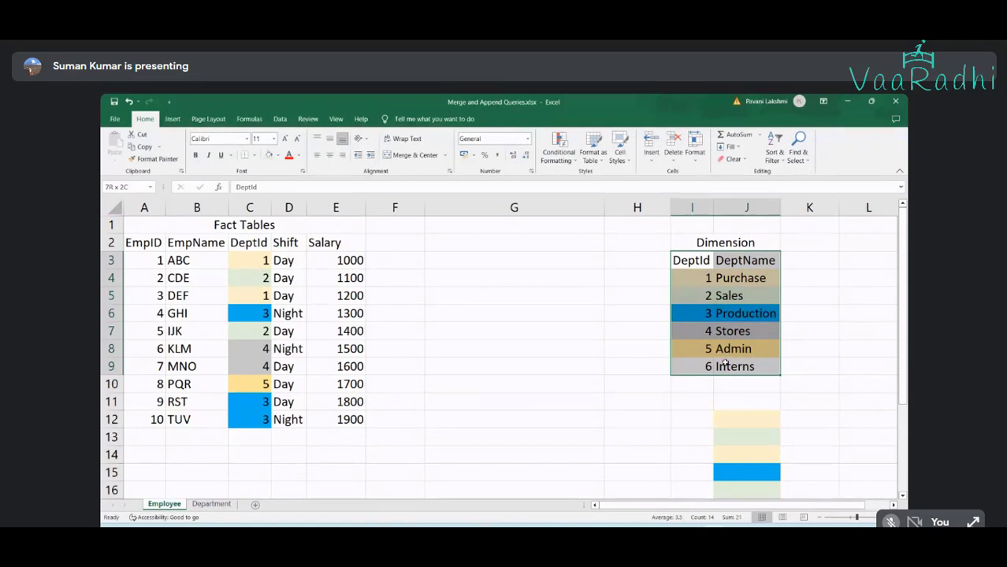
pyautogui.click(144, 228)
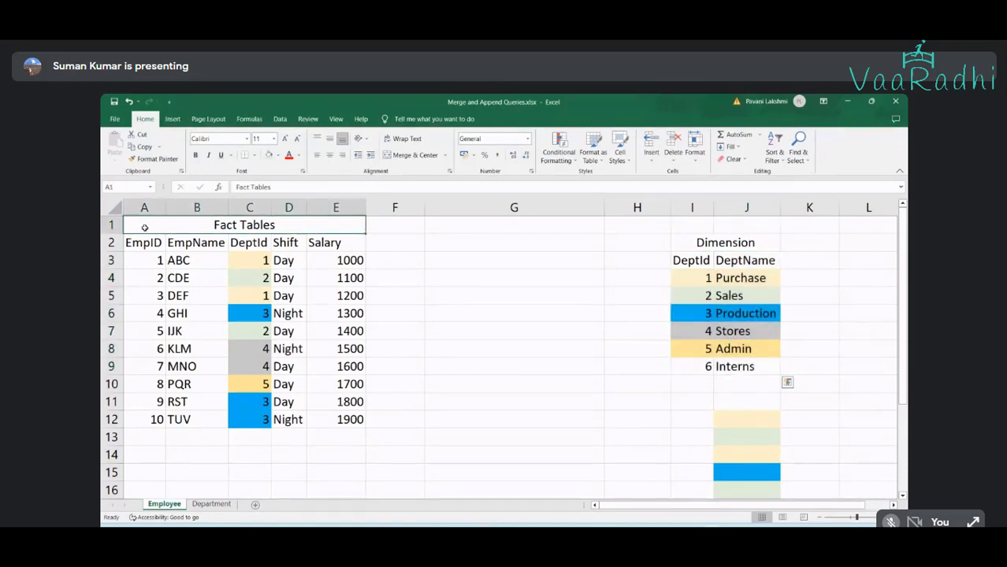
pyautogui.moveTo(144, 228); pyautogui.dragTo(326, 416)
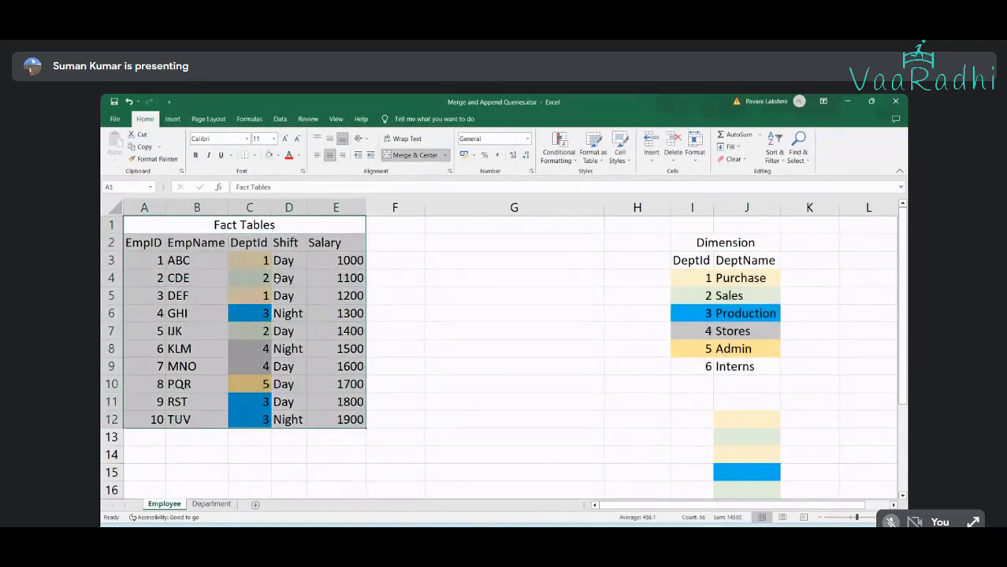
pyautogui.click(233, 221)
pyautogui.moveTo(726, 259); pyautogui.dragTo(740, 317)
pyautogui.moveTo(687, 260); pyautogui.dragTo(746, 368)
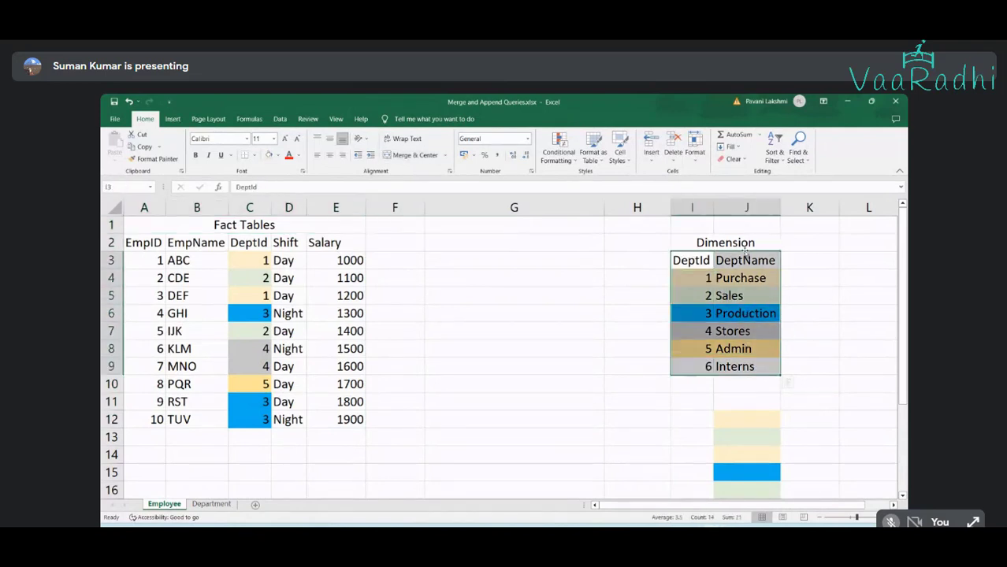
pyautogui.click(741, 245)
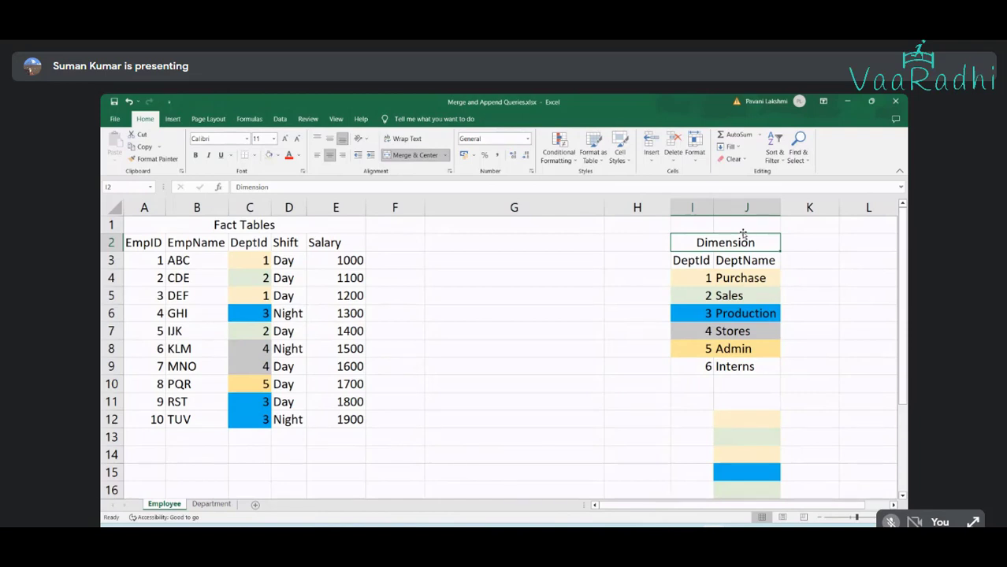
# Search Windows for Paint and open it with a blank canvas
pyautogui.hotkey('alt', 'Tab')
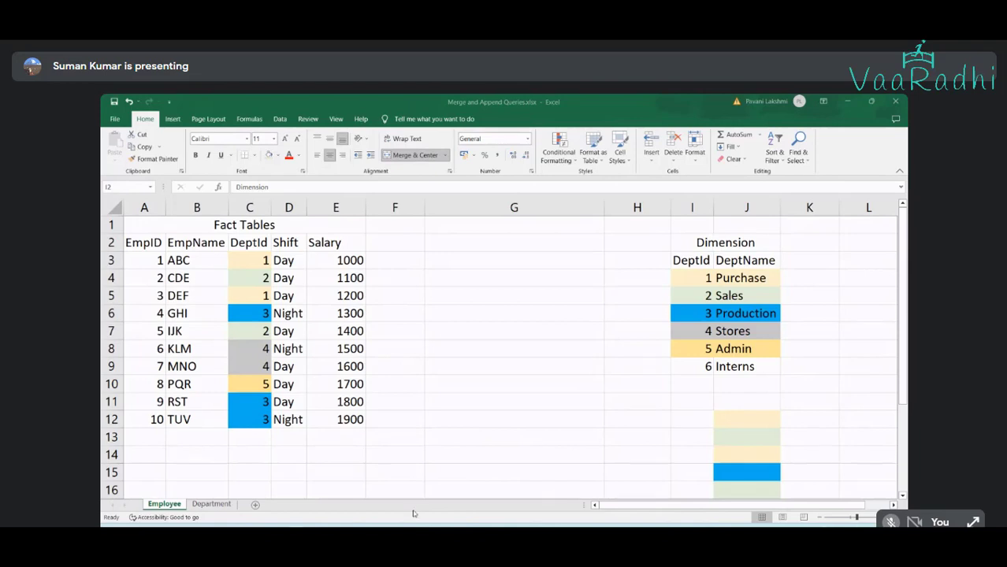
pyautogui.press('super+s')
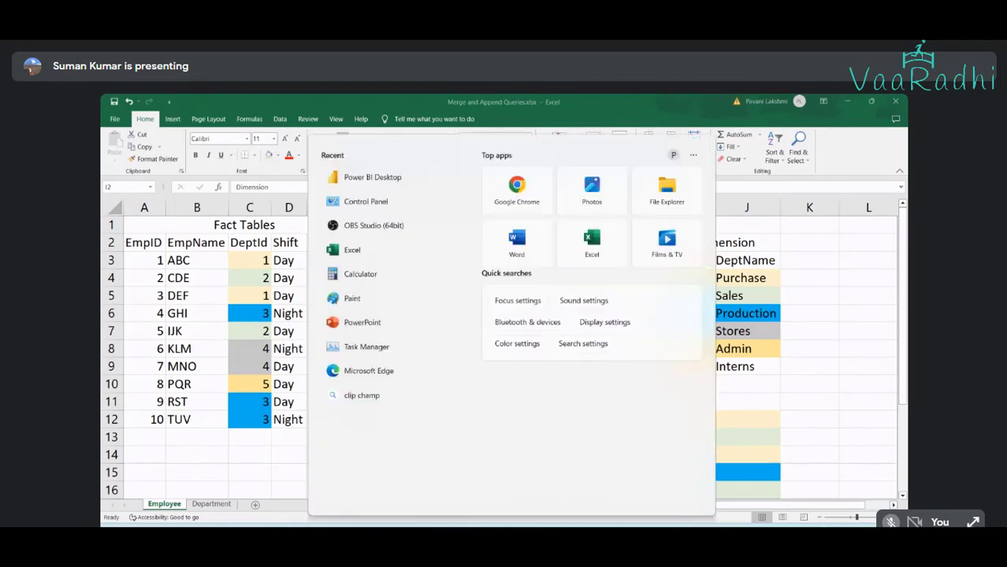
pyautogui.write('pain')
pyautogui.press('Escape')
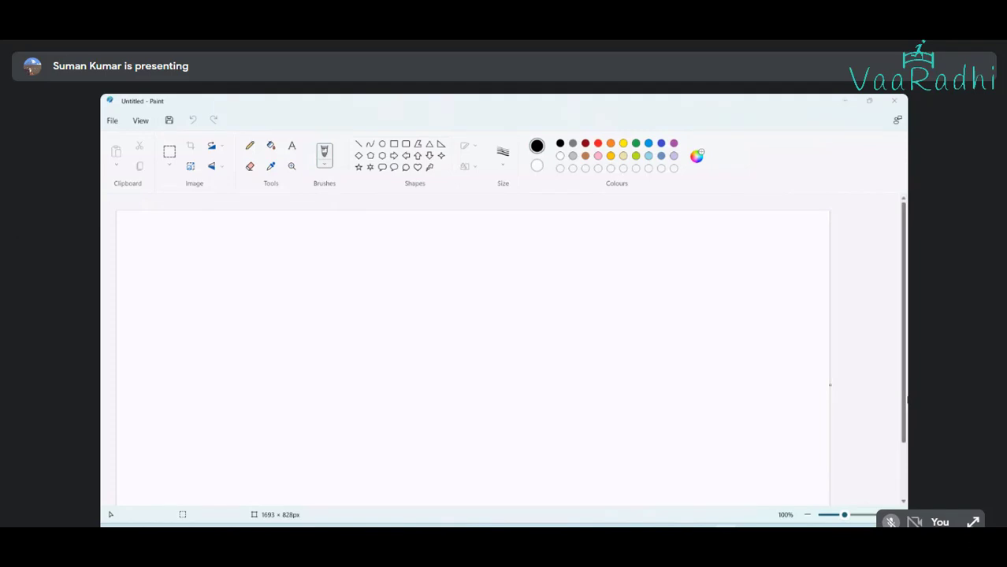
# Switch back to the Excel workbook and compare the DeptId columns of the employee and department tables
pyautogui.hotkey('alt', 'Tab')
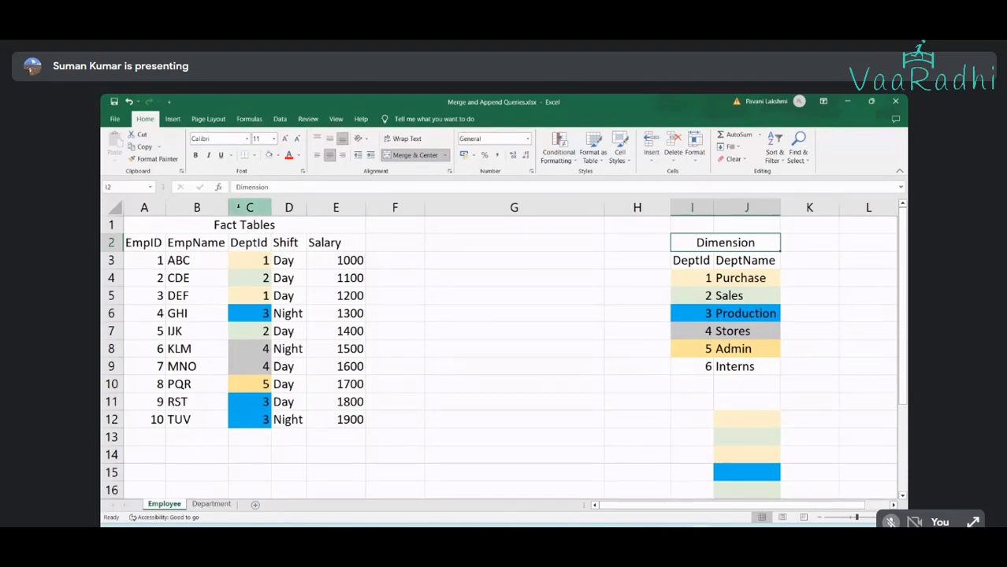
pyautogui.click(233, 207)
pyautogui.click(692, 207)
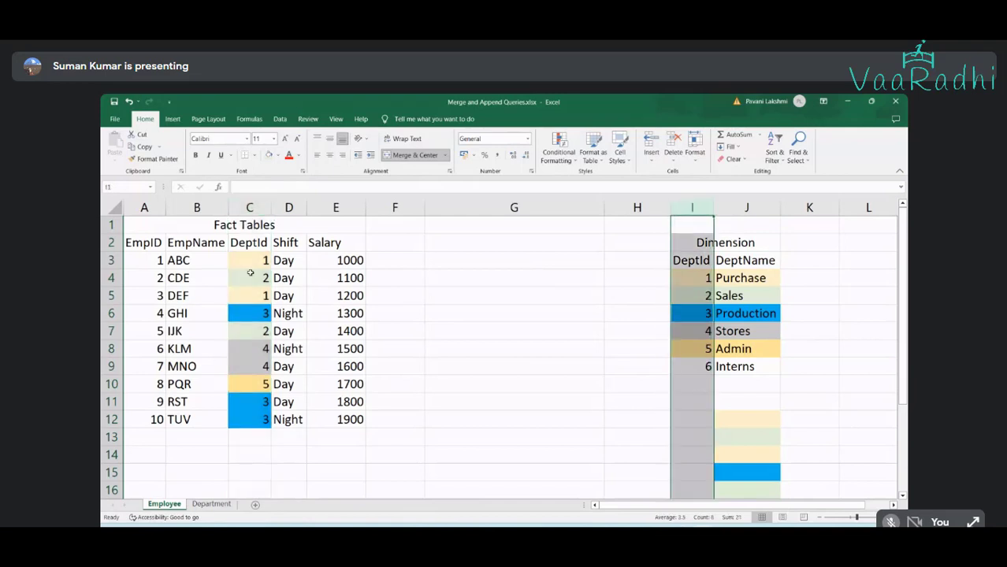
pyautogui.click(254, 271)
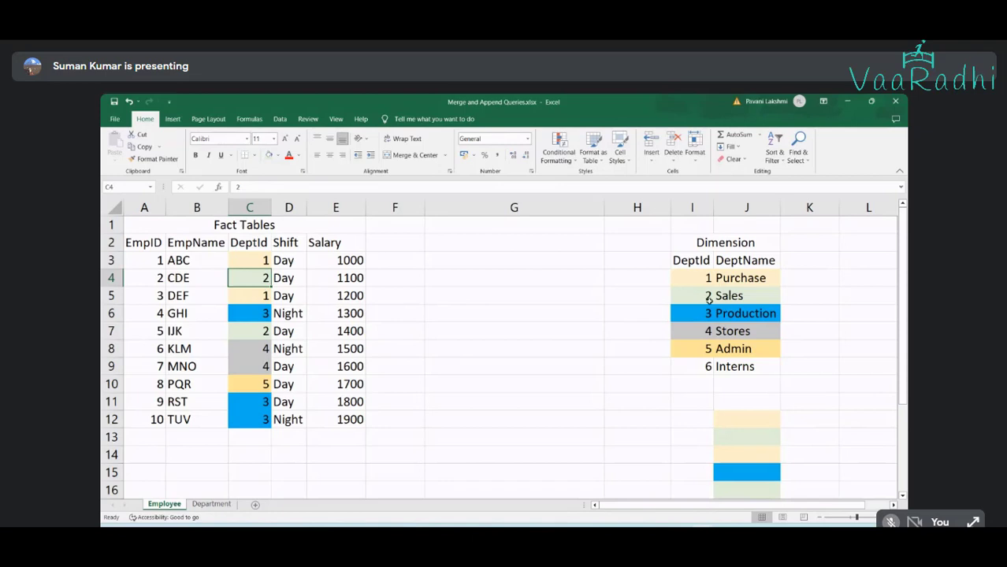
# Check the Department sheet in the Excel workbook and return to the Employee sheet
pyautogui.hotkey('alt', 'Tab')
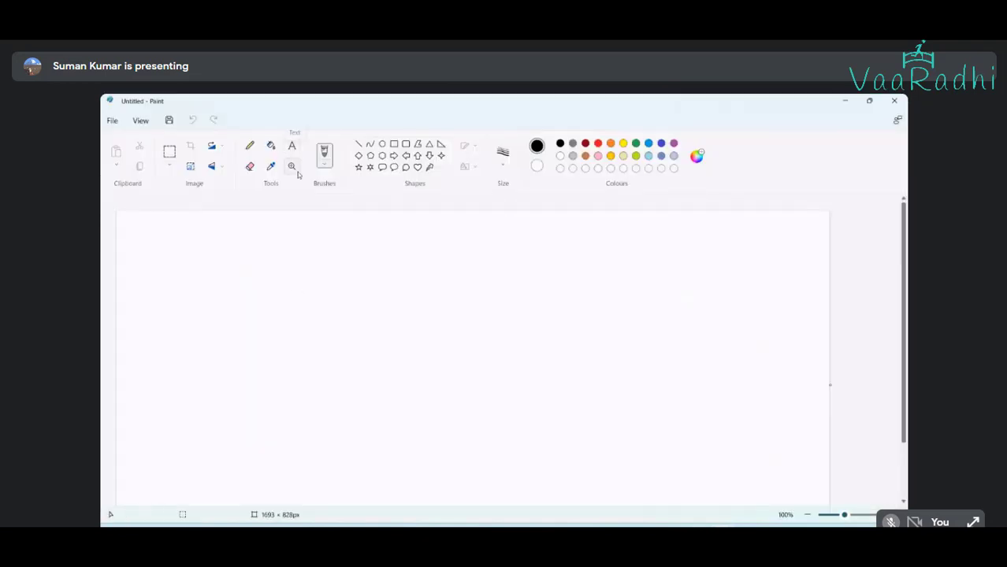
pyautogui.hotkey('alt', 'Tab')
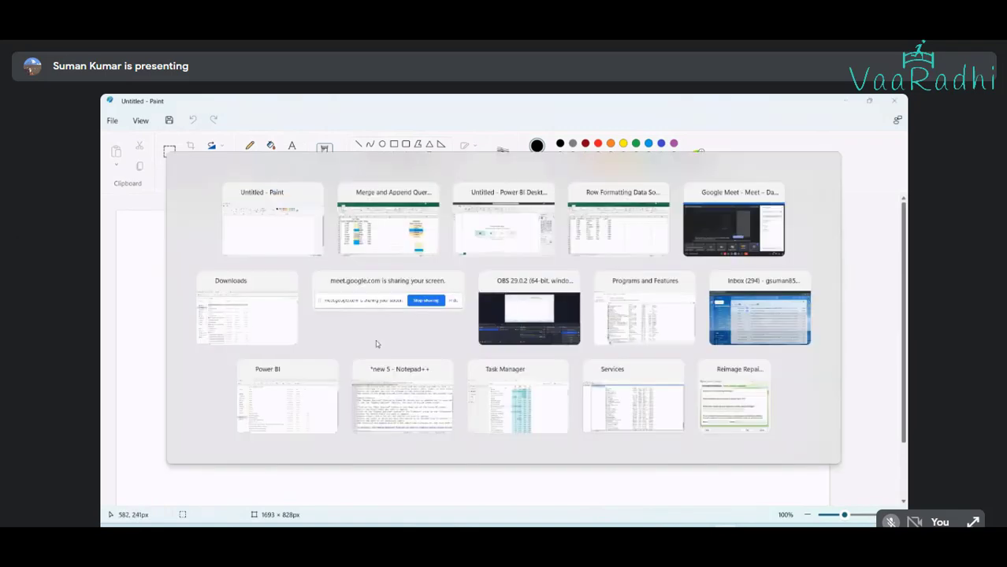
pyautogui.click(232, 505)
pyautogui.click(164, 504)
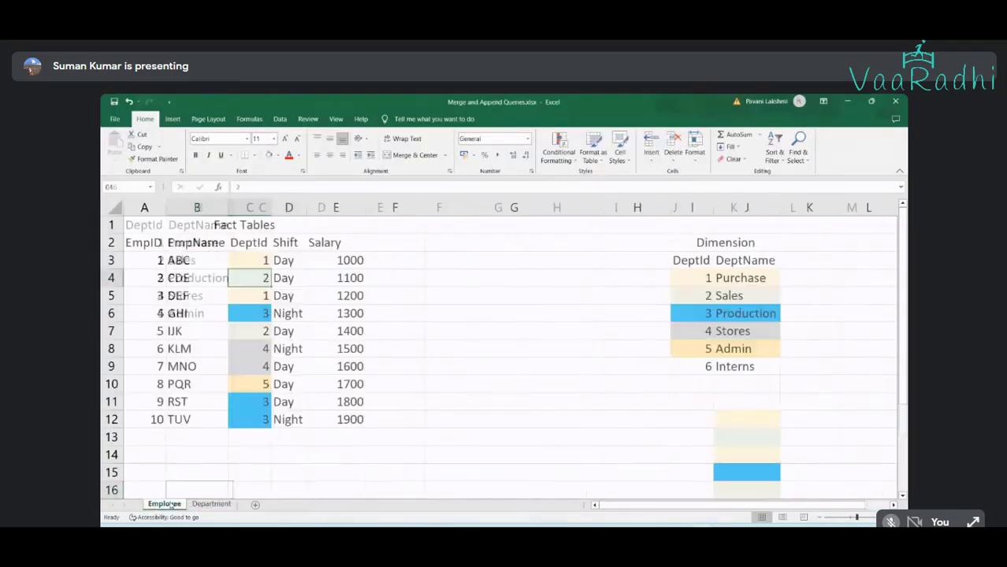
# Undo the "Fact Tables" heading, its merged cells and the blank row inserted at the top of the Employee sheet
pyautogui.click(394, 207)
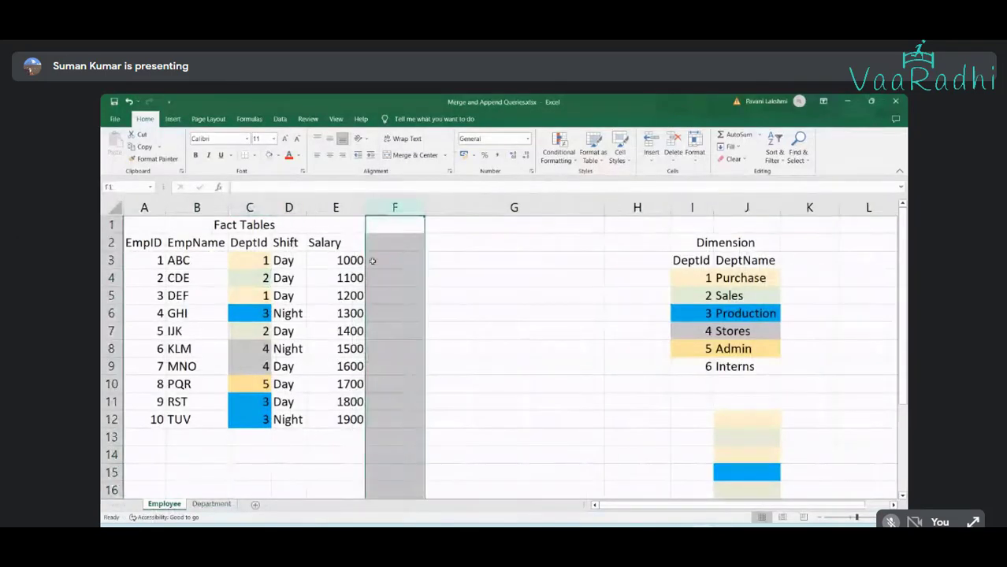
pyautogui.hotkey('ctrl', 'z')
pyautogui.hotkey('ctrl', 'z')
pyautogui.hotkey('ctrl', 'z')
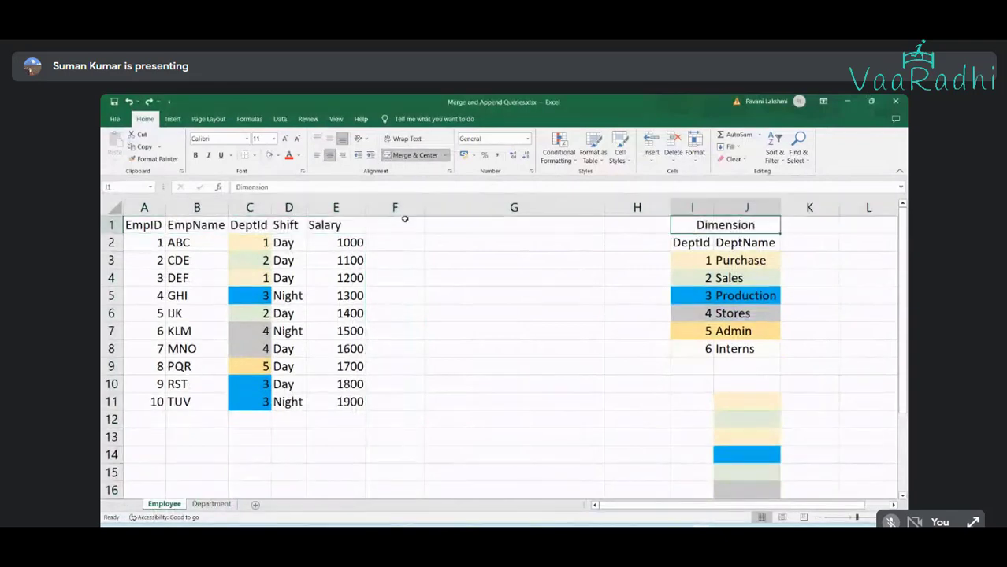
pyautogui.moveTo(514, 207); pyautogui.dragTo(749, 313)
pyautogui.rightClick(735, 210)
pyautogui.press('Escape')
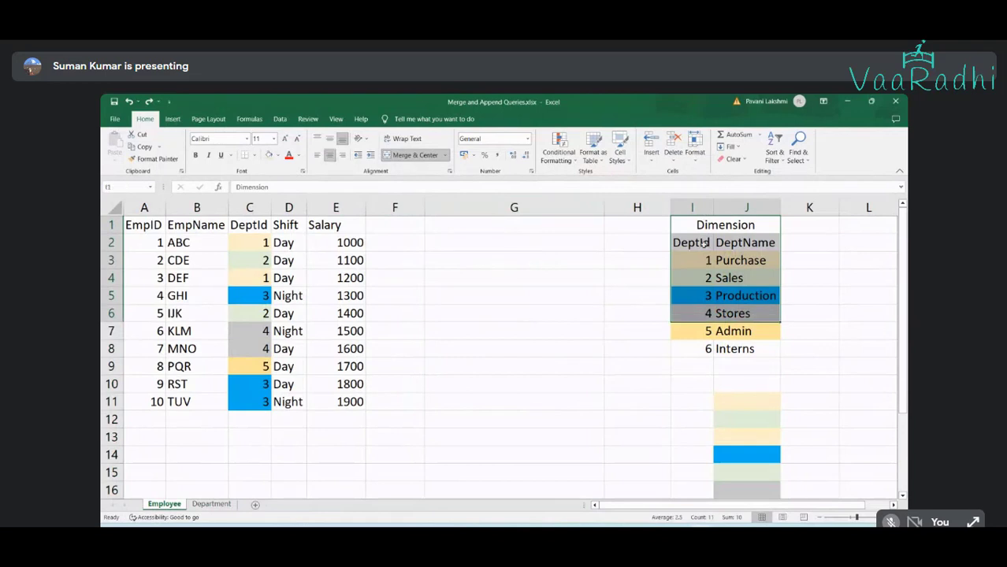
# Copy the DeptId and DeptName table below the Dimension heading, paste it into the Department sheet and return to the Employee sheet
pyautogui.moveTo(693, 242); pyautogui.dragTo(758, 338)
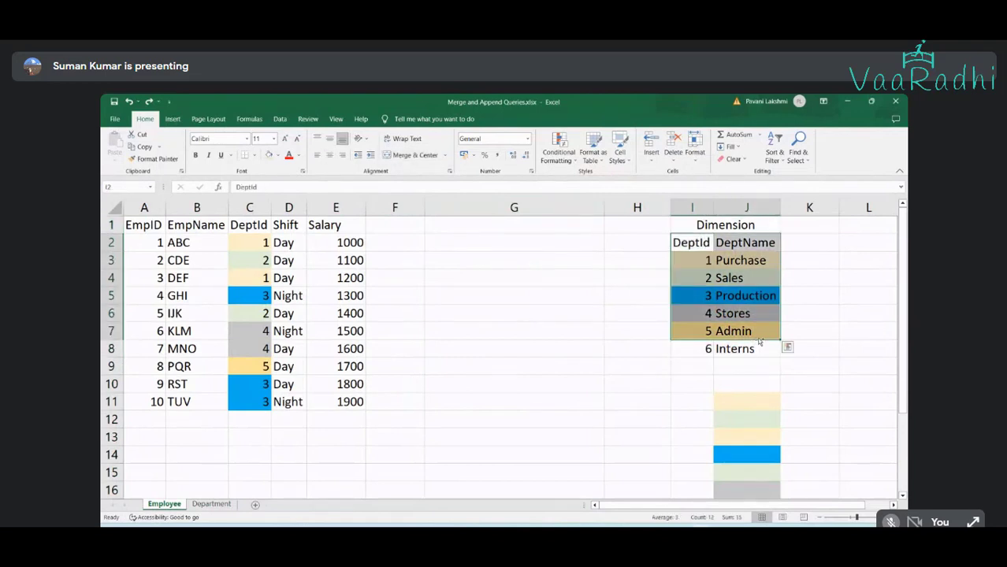
pyautogui.hotkey('ctrl', 'c')
pyautogui.click(206, 506)
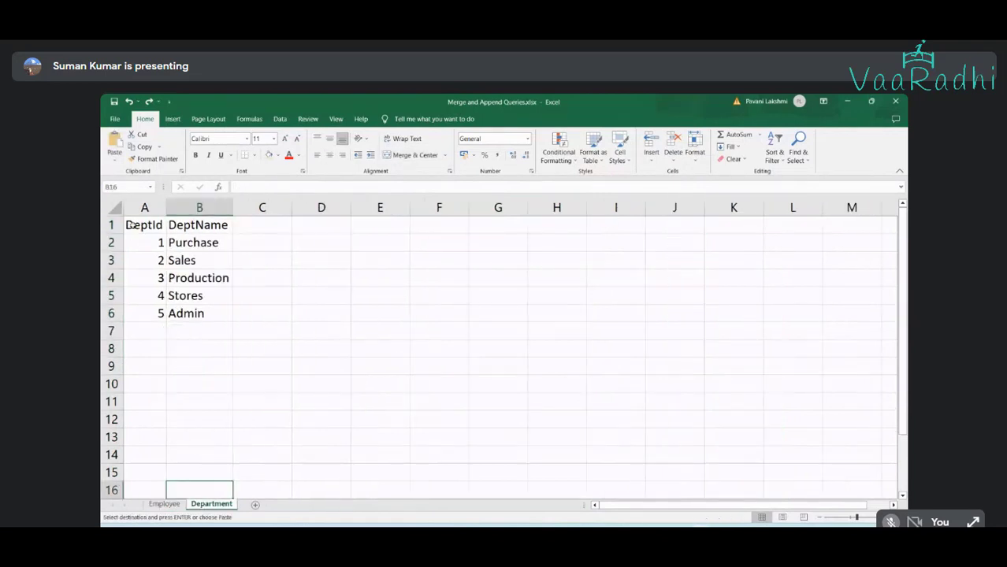
pyautogui.hotkey('ctrl', 'v')
pyautogui.press('Escape')
pyautogui.click(163, 504)
# Delete columns F to J, including the Dimension table, from the Employee sheet
pyautogui.moveTo(394, 207); pyautogui.dragTo(718, 207)
pyautogui.rightClick(718, 207)
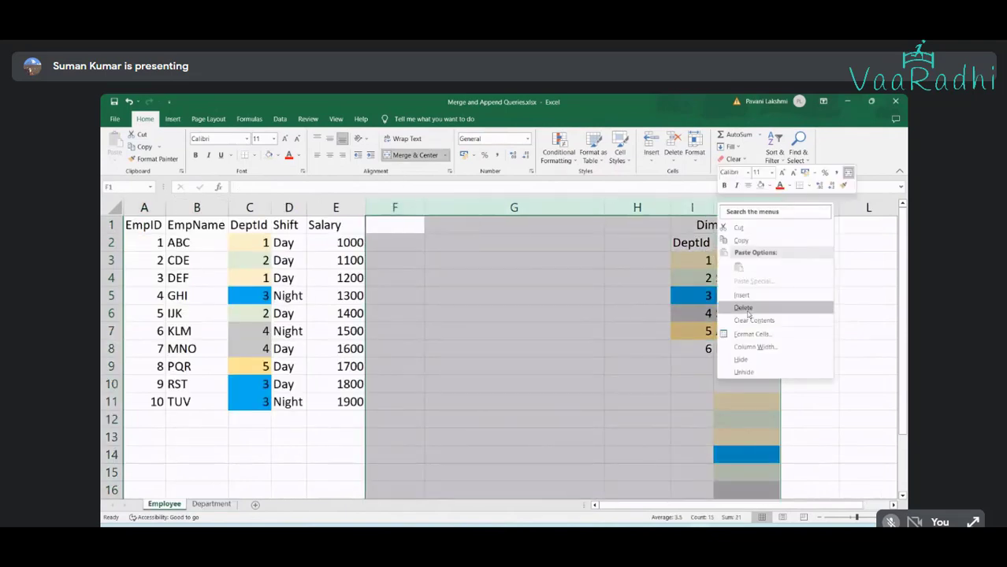
pyautogui.click(743, 307)
pyautogui.click(426, 307)
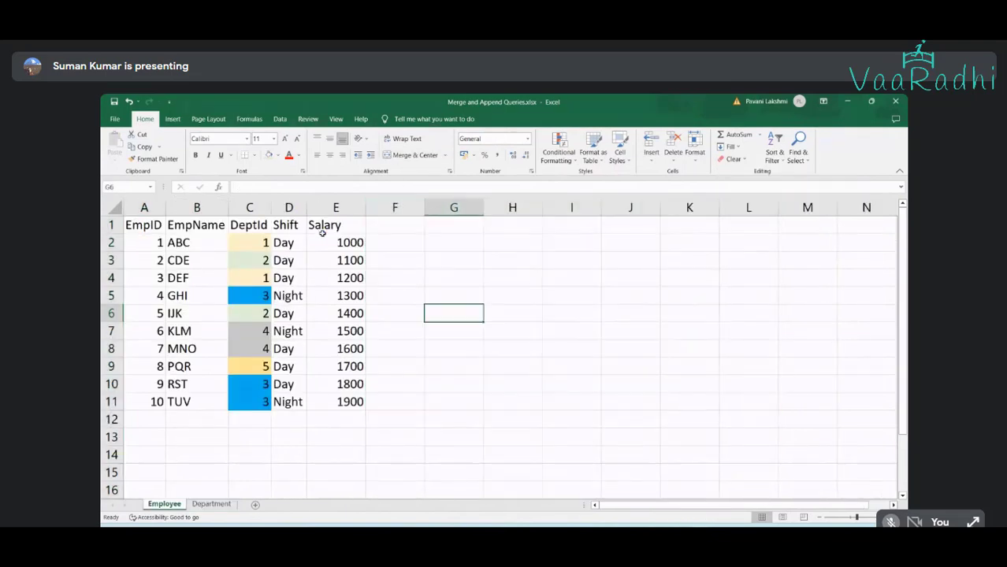
# Add a new blank worksheet after the Department sheet and enlarge its cells for easier reading
pyautogui.click(202, 507)
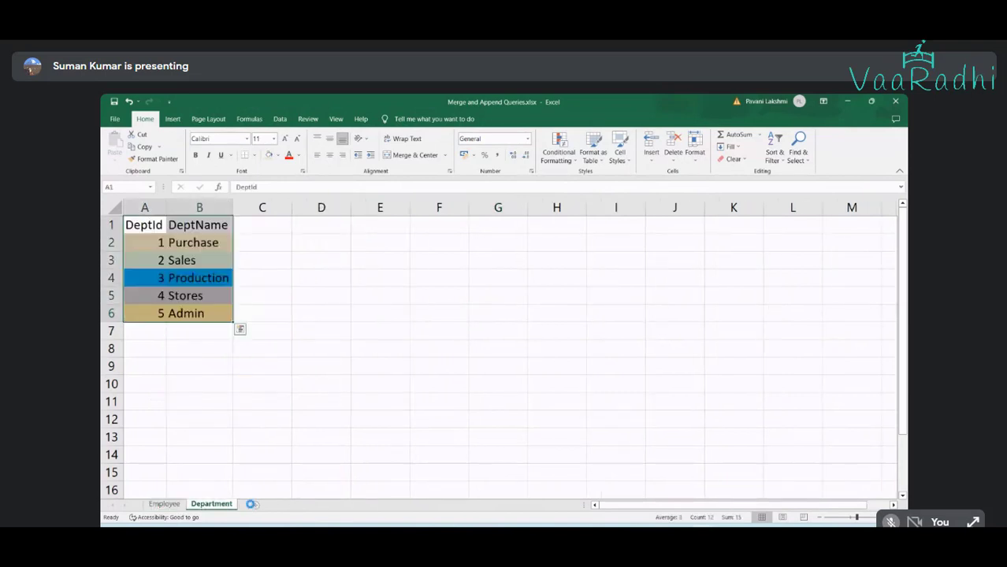
pyautogui.click(253, 505)
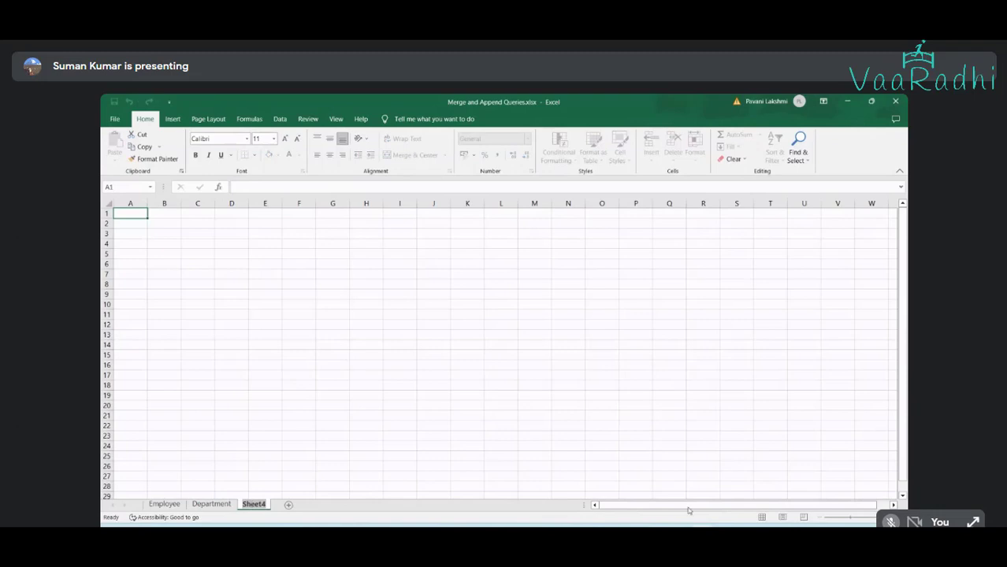
pyautogui.click(263, 377)
pyautogui.keyDown('ctrl'); pyautogui.scroll(2, 262, 381); pyautogui.keyUp('ctrl')
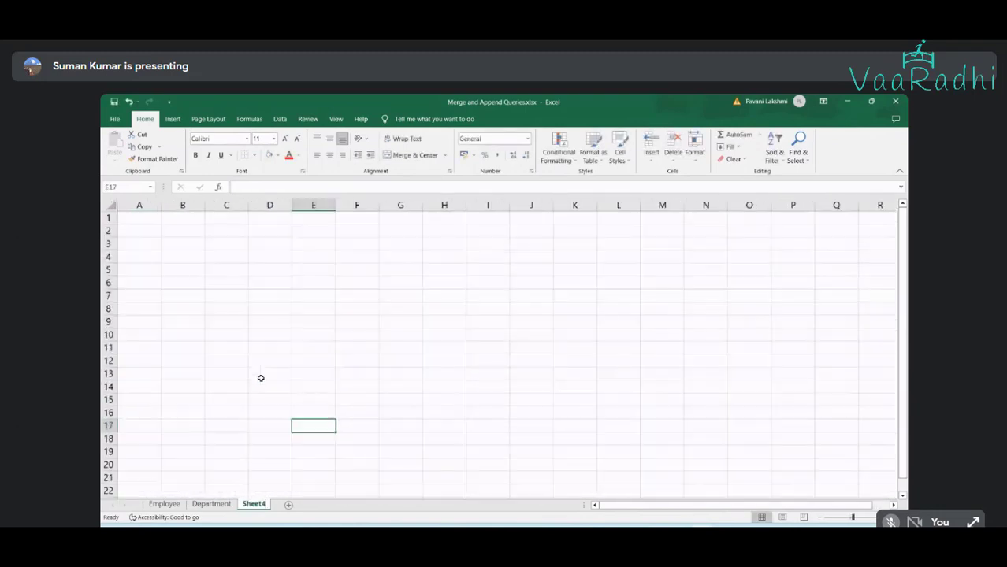
pyautogui.keyDown('ctrl'); pyautogui.scroll(1, 262, 379); pyautogui.keyUp('ctrl')
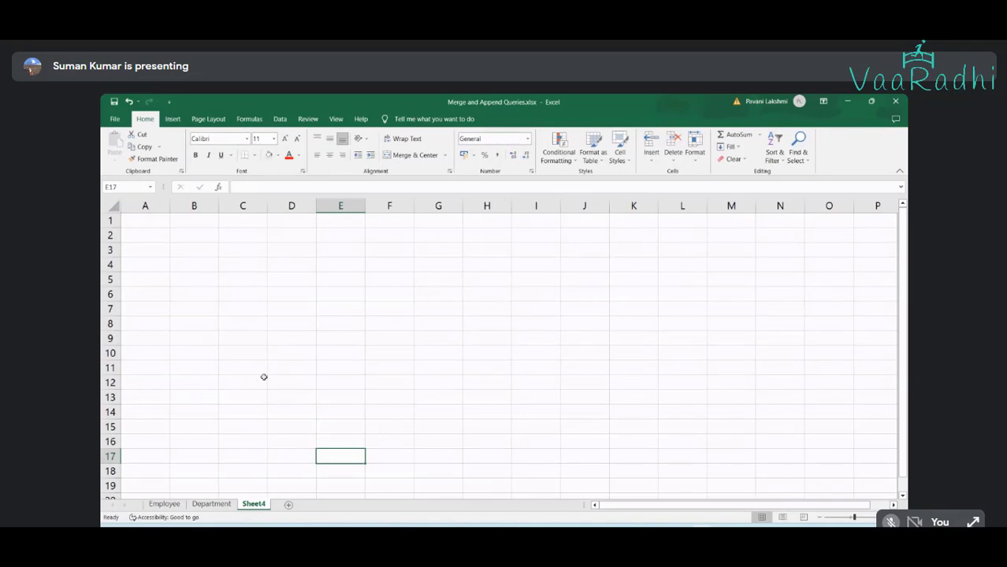
# Enter the column headings Aadhar in A1 and Name in B1 of the new sheet
pyautogui.click(144, 224)
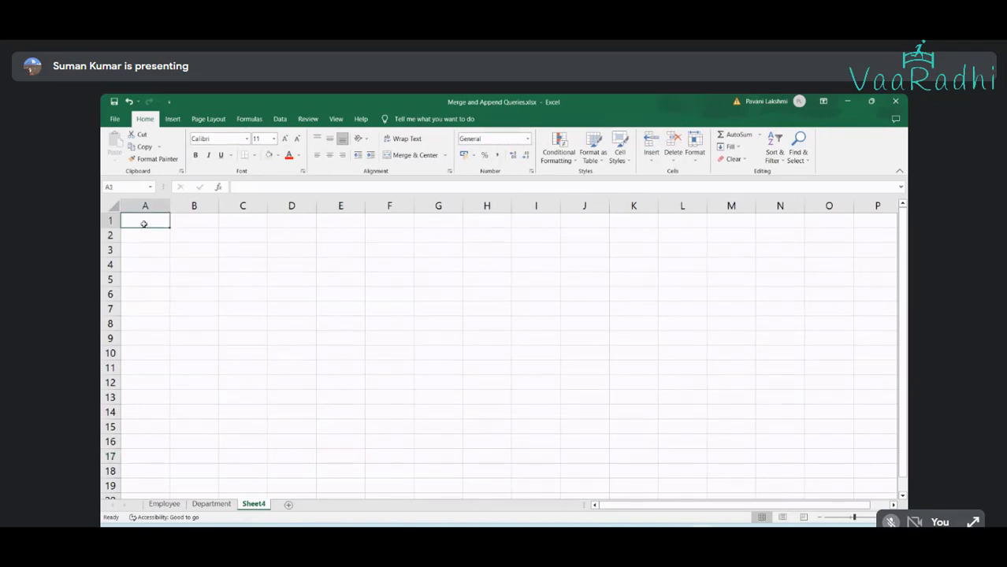
pyautogui.write('A')
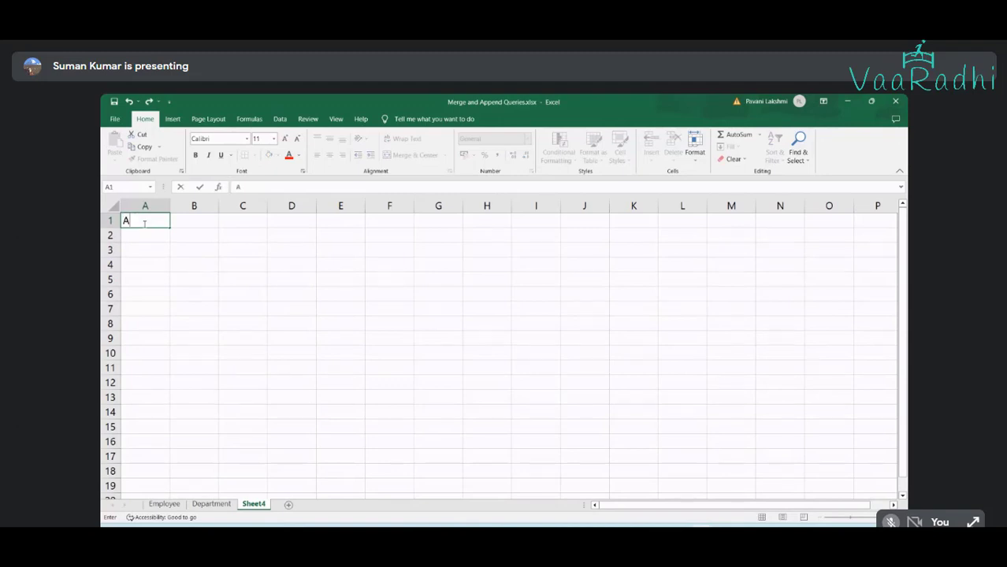
pyautogui.write('adhar')
pyautogui.press('Tab')
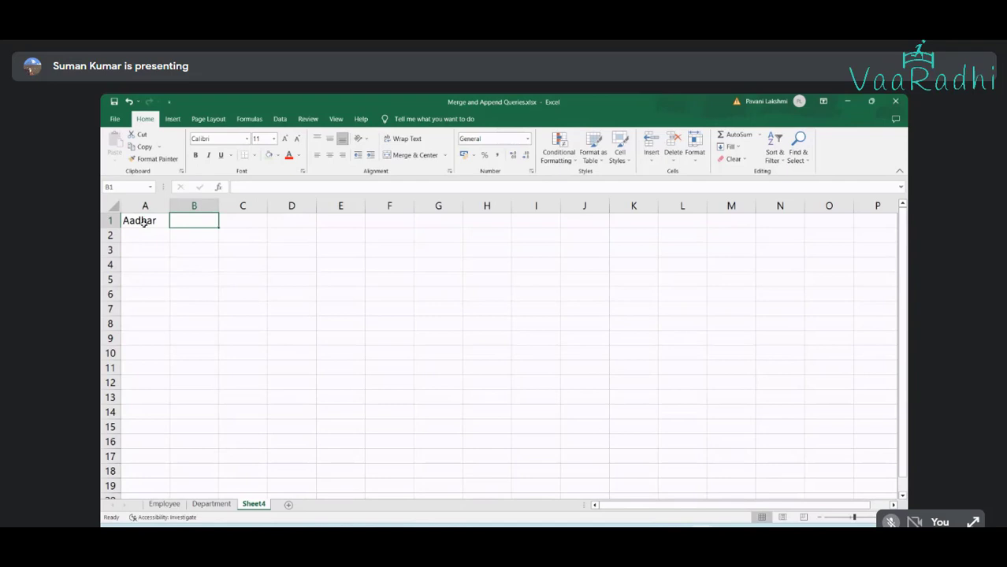
pyautogui.click(143, 223)
pyautogui.write('Aadha')
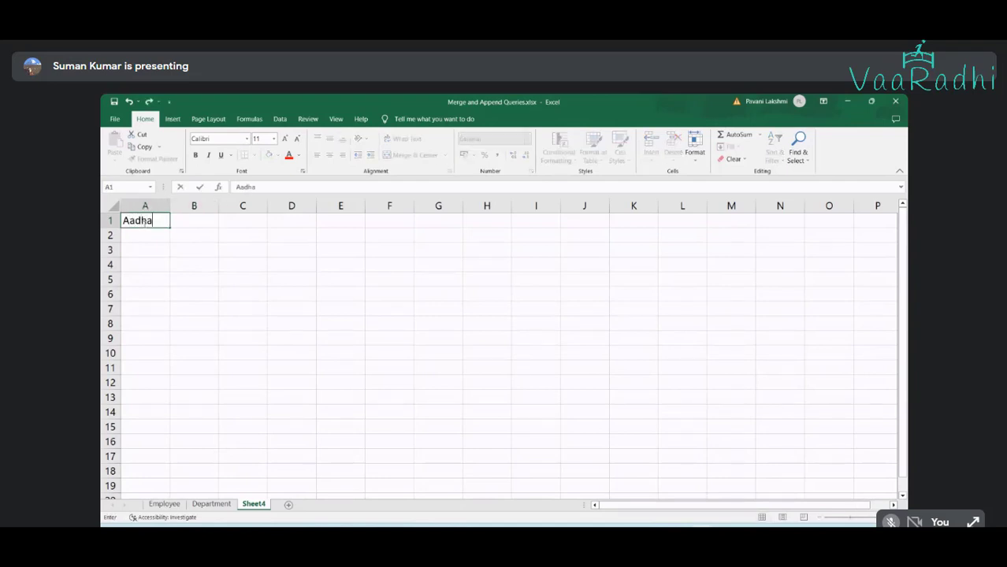
pyautogui.write('r')
pyautogui.press('Tab')
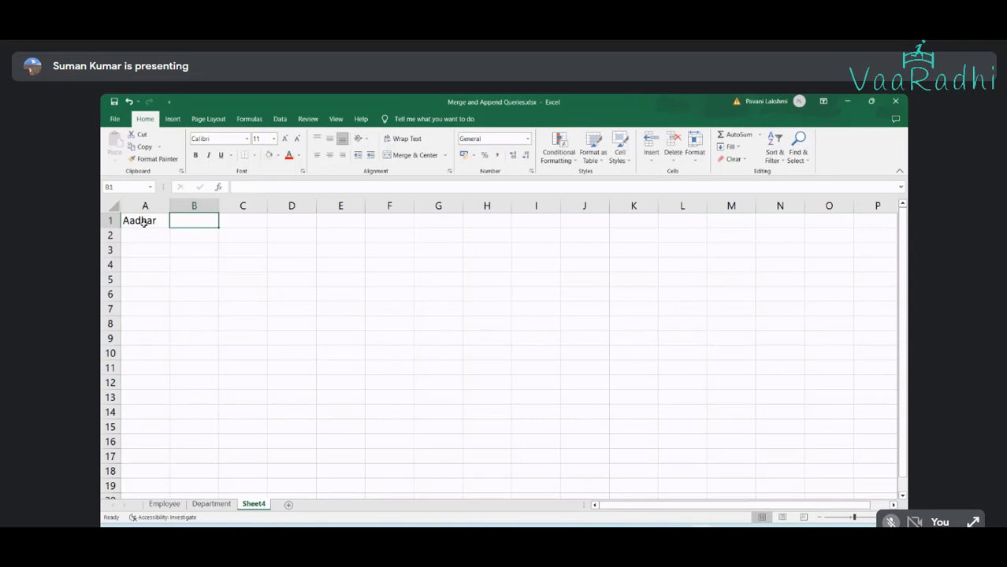
pyautogui.write('Name')
pyautogui.press('Return')
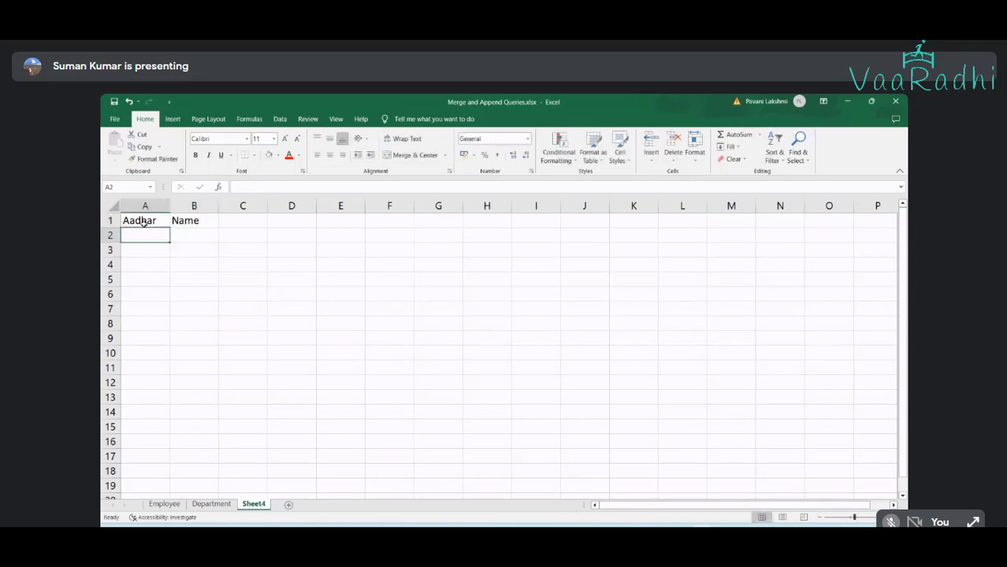
# Add the column heading Pin Code in C1, beside the Name heading
pyautogui.click(143, 223)
pyautogui.press('Tab')
pyautogui.press('Tab')
pyautogui.write('Pi')
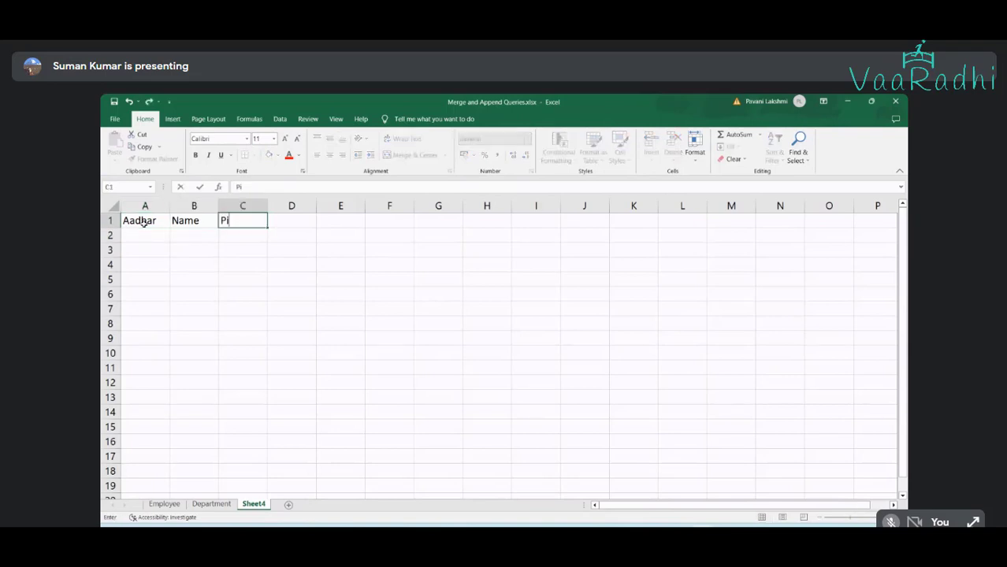
pyautogui.write('INCODE')
pyautogui.press('Return')
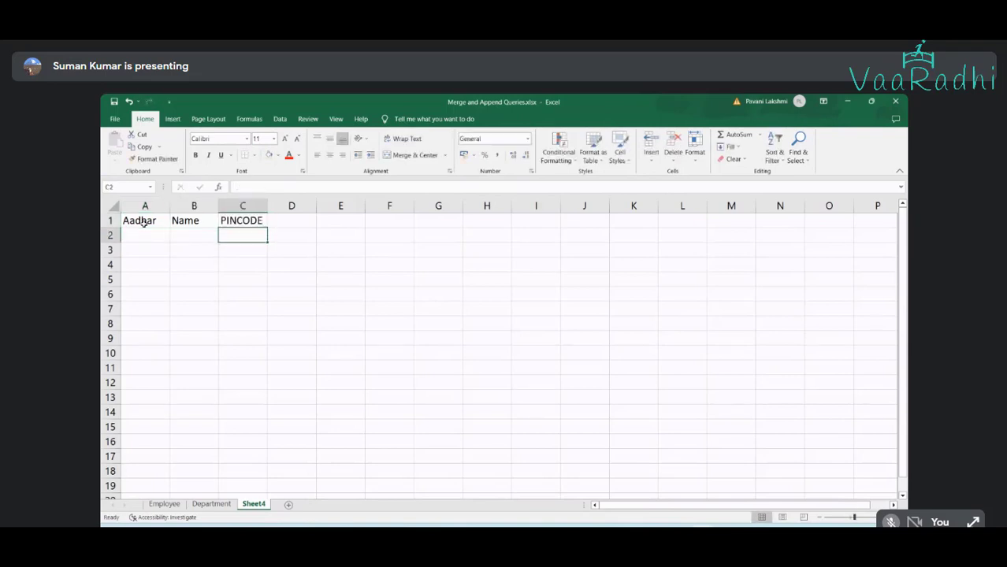
pyautogui.press('Up')
pyautogui.write('Pin')
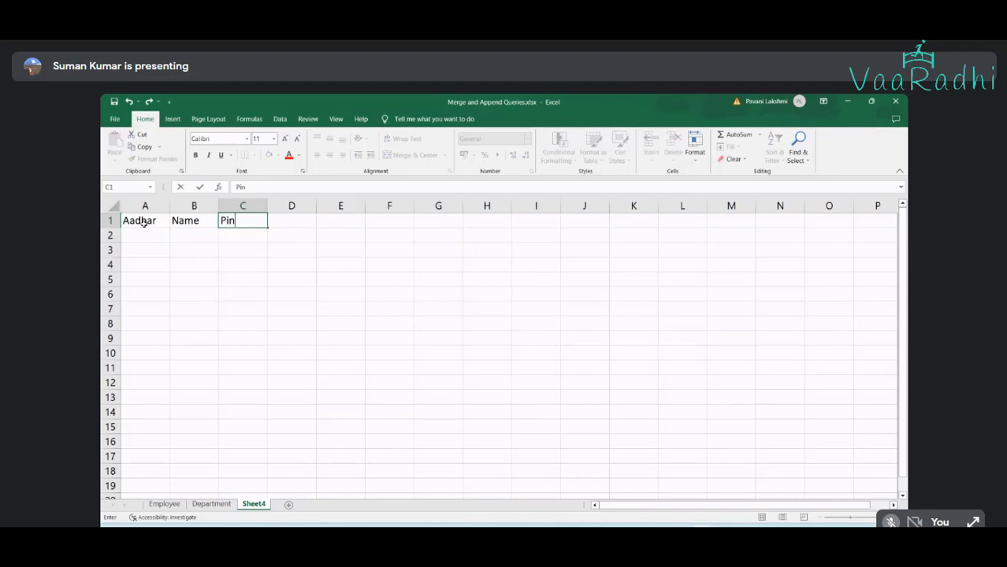
pyautogui.write(' Code')
pyautogui.press('Return')
# Fill A2 to A5 under the Aadhar heading with four made-up ID numbers
pyautogui.press('Left')
pyautogui.press('Left')
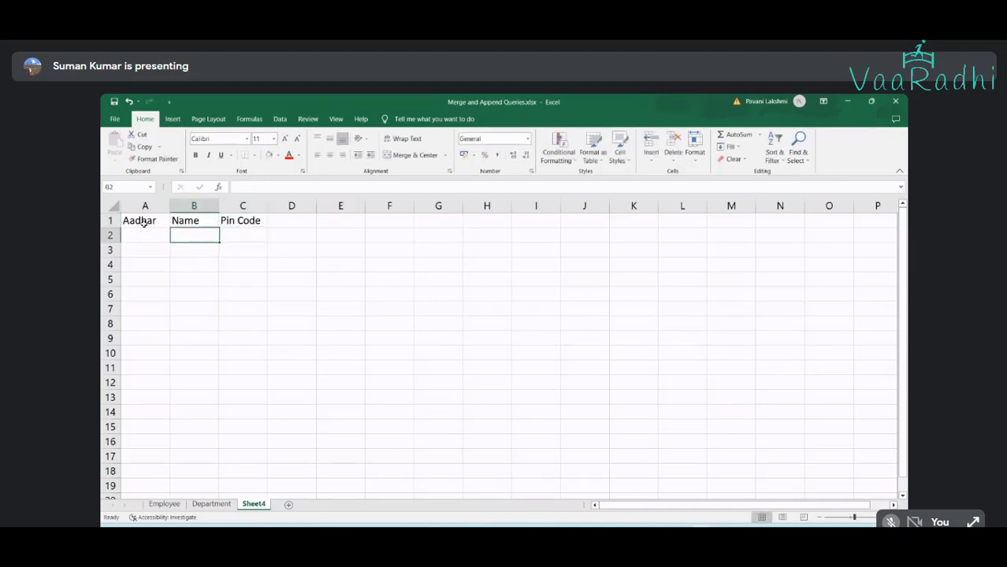
pyautogui.write('111')
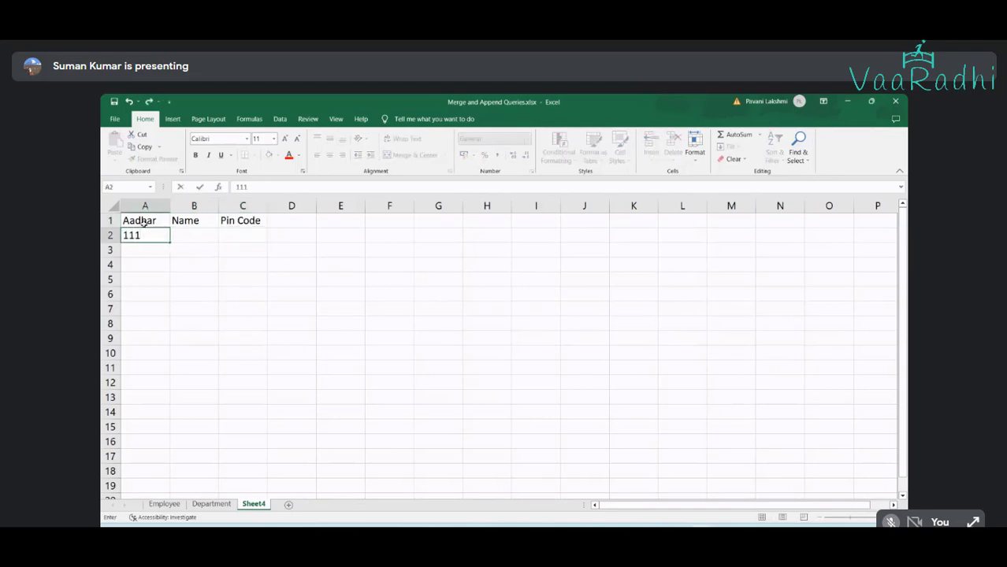
pyautogui.write('1')
pyautogui.press('Return')
pyautogui.write('2222')
pyautogui.press('Return')
pyautogui.write('333')
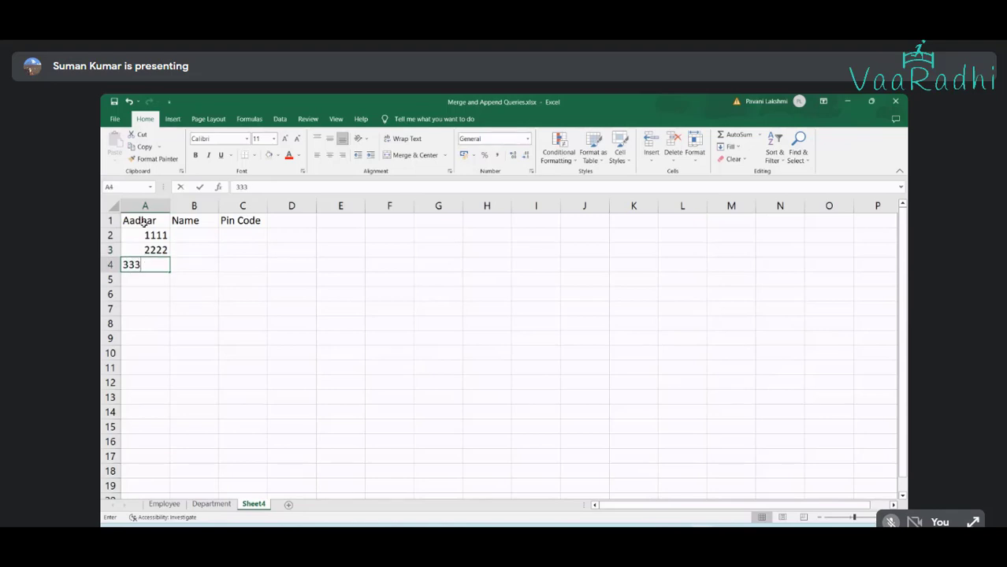
pyautogui.write('3')
pyautogui.press('Return')
pyautogui.write('4444')
pyautogui.press('Return')
# Fill B2 to B5 under the Name heading with the placeholders AA, BB, CC and DD
pyautogui.press('Up')
pyautogui.press('Up')
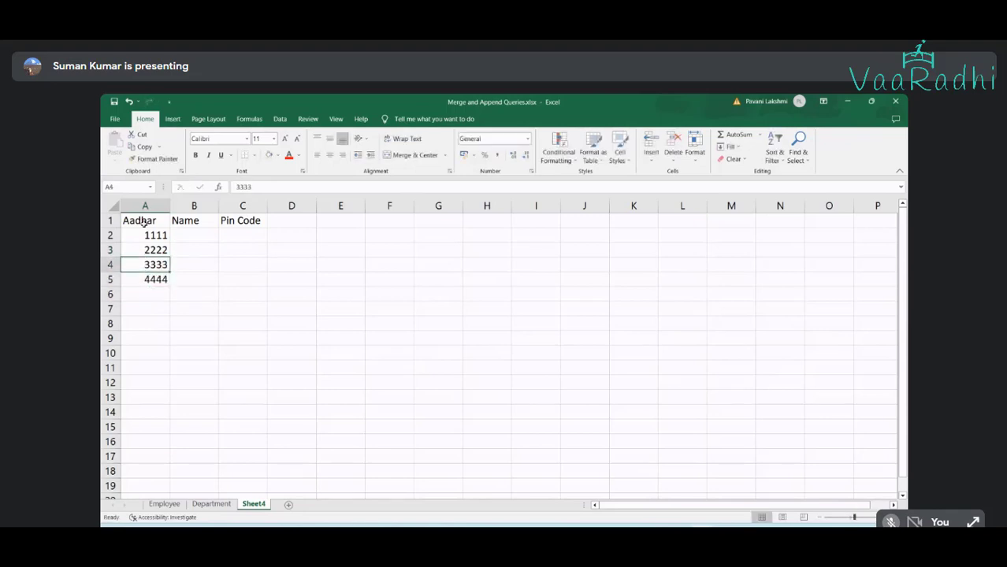
pyautogui.press('Up')
pyautogui.press('Up')
pyautogui.press('Right')
pyautogui.write('C')
pyautogui.press('BackSpace')
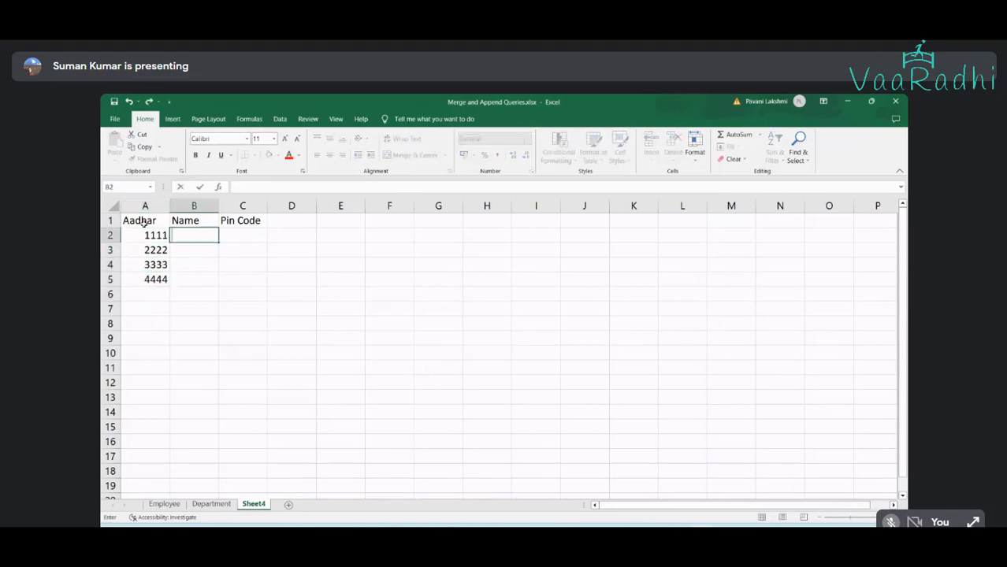
pyautogui.write('AA')
pyautogui.press('Return')
pyautogui.write('BB')
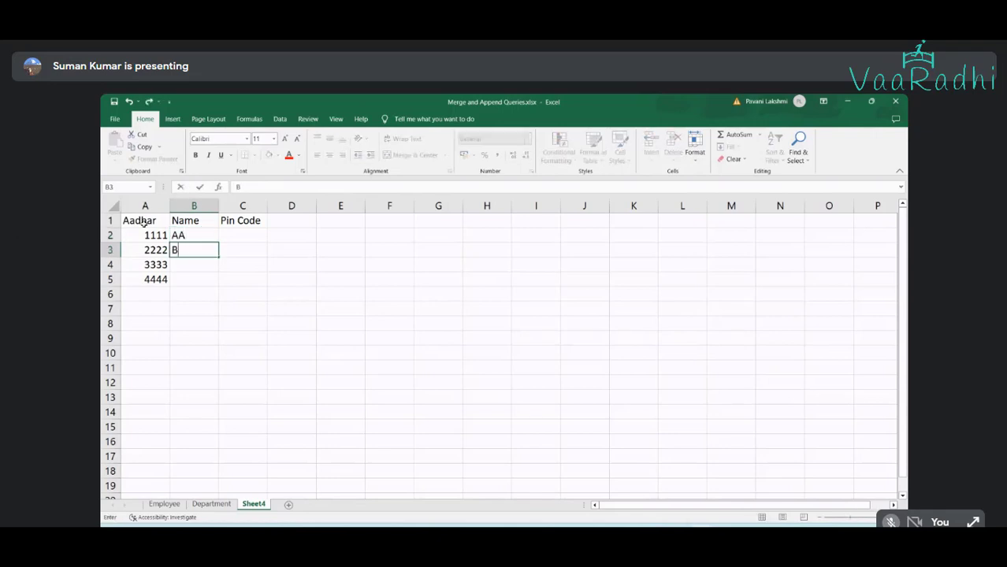
pyautogui.press('Return')
pyautogui.write('C')
pyautogui.write('DD')
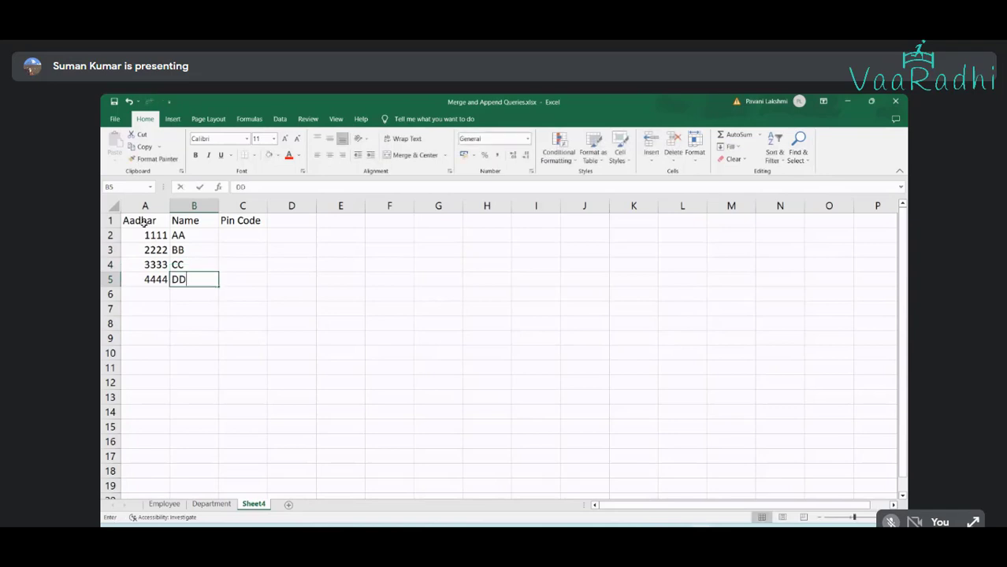
pyautogui.press('Up')
# Replace the Pin Code heading in C1 with PAN
pyautogui.press('Up')
pyautogui.press('Up')
pyautogui.press('Right')
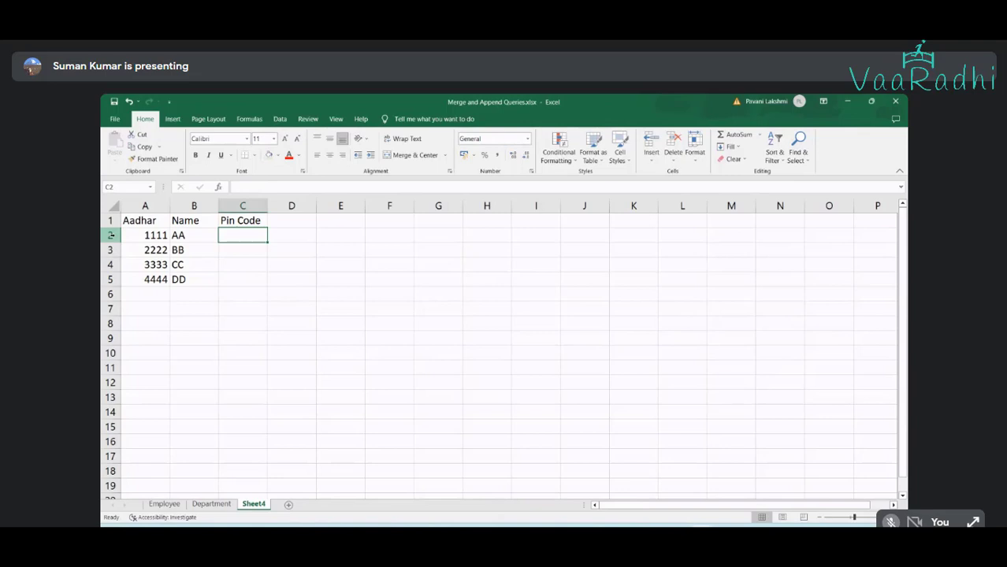
pyautogui.press('Left')
pyautogui.press('Left')
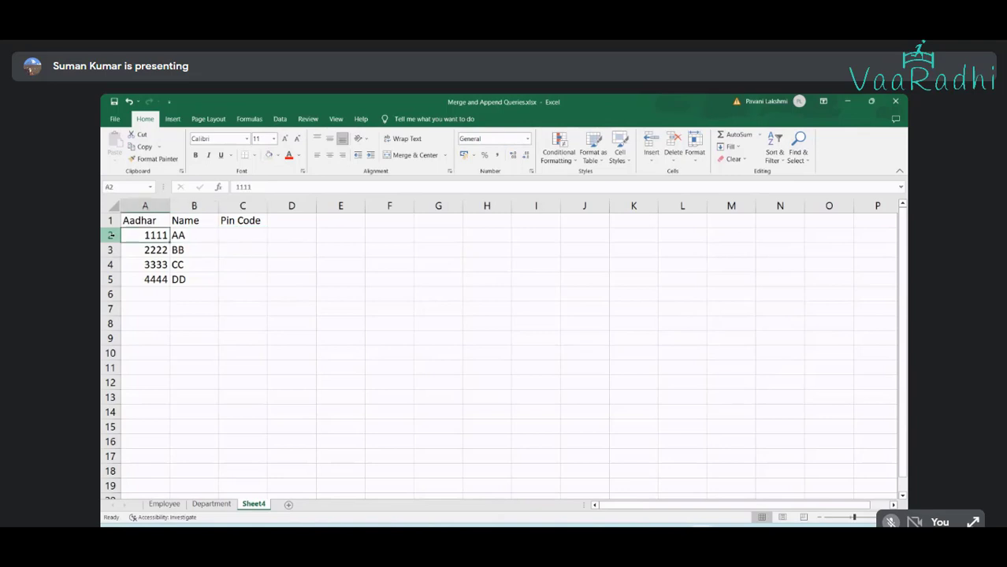
pyautogui.press('Right')
pyautogui.press('Right')
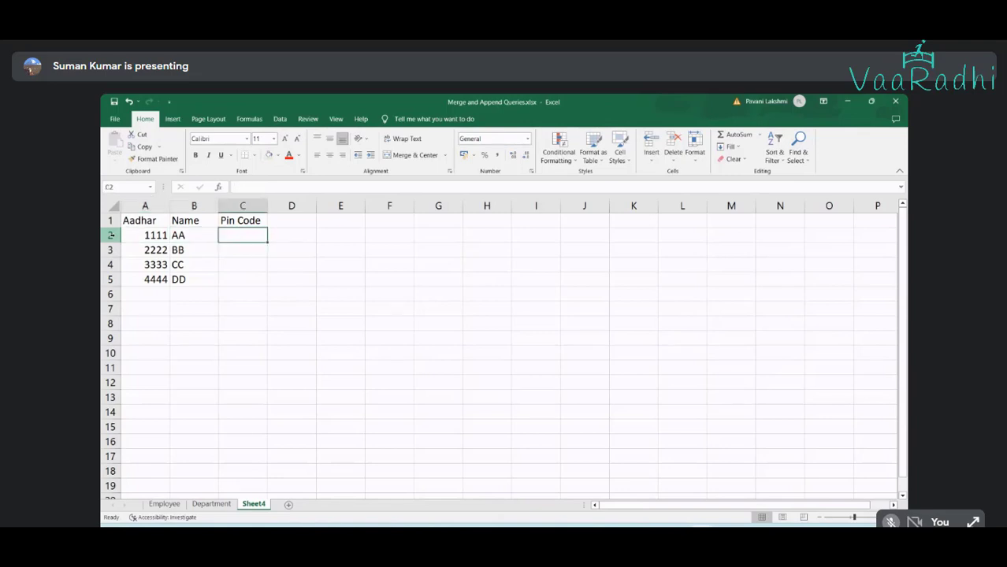
pyautogui.press('Up')
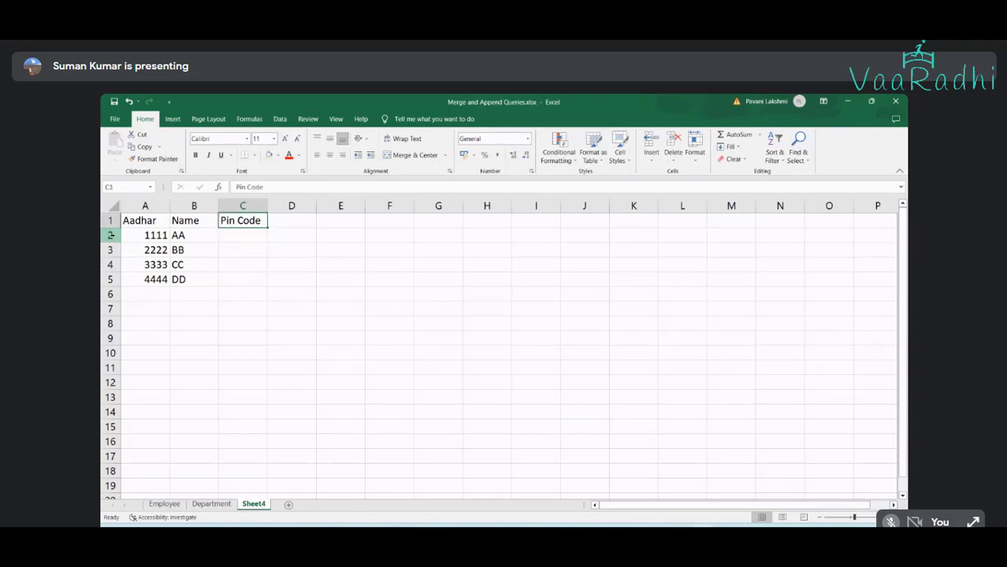
pyautogui.write('PAN')
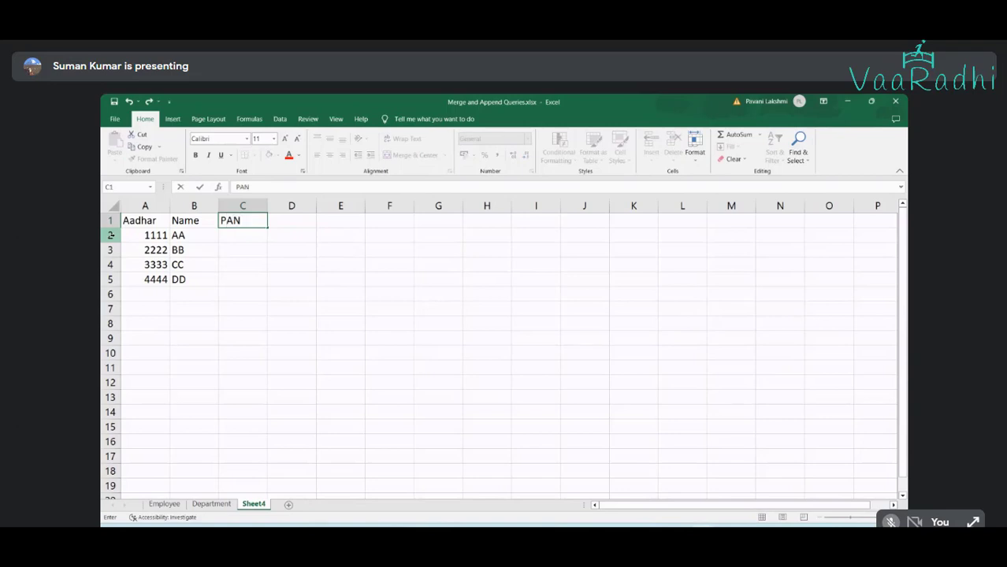
pyautogui.press('Return')
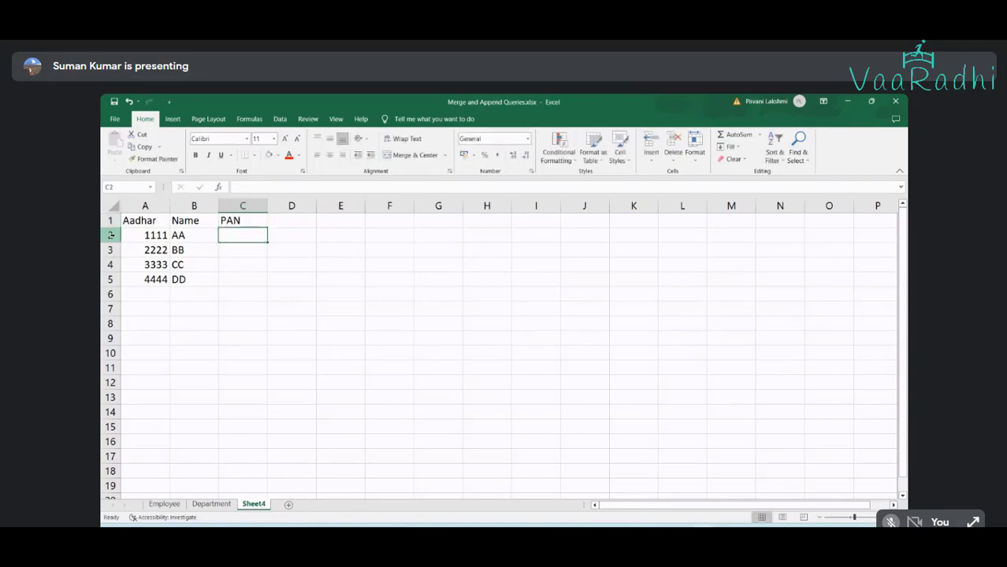
# Fill C2 to C5 under the PAN heading with four made-up PAN numbers
pyautogui.write('1000')
pyautogui.press('Return')
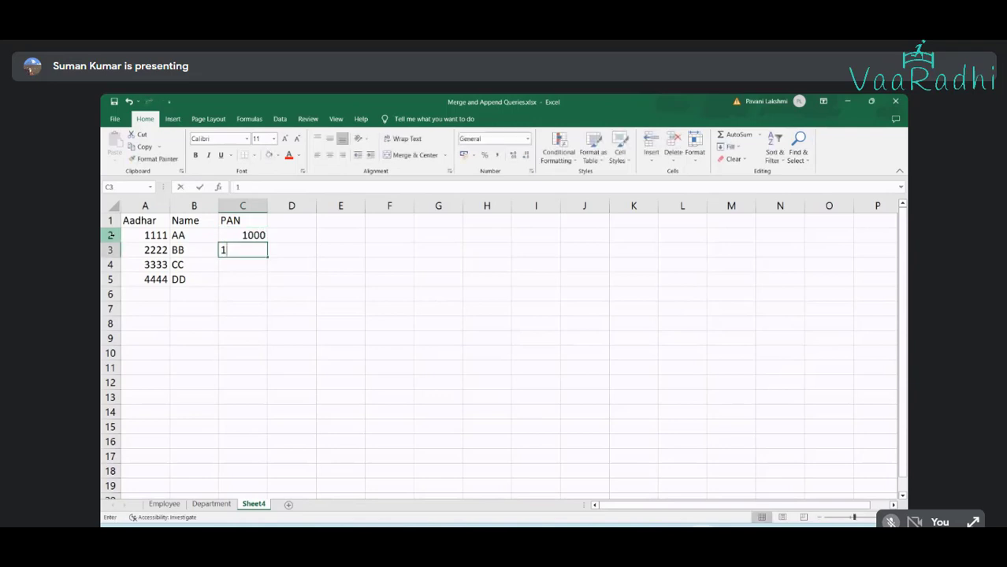
pyautogui.write('2000')
pyautogui.press('Return')
pyautogui.write('3000')
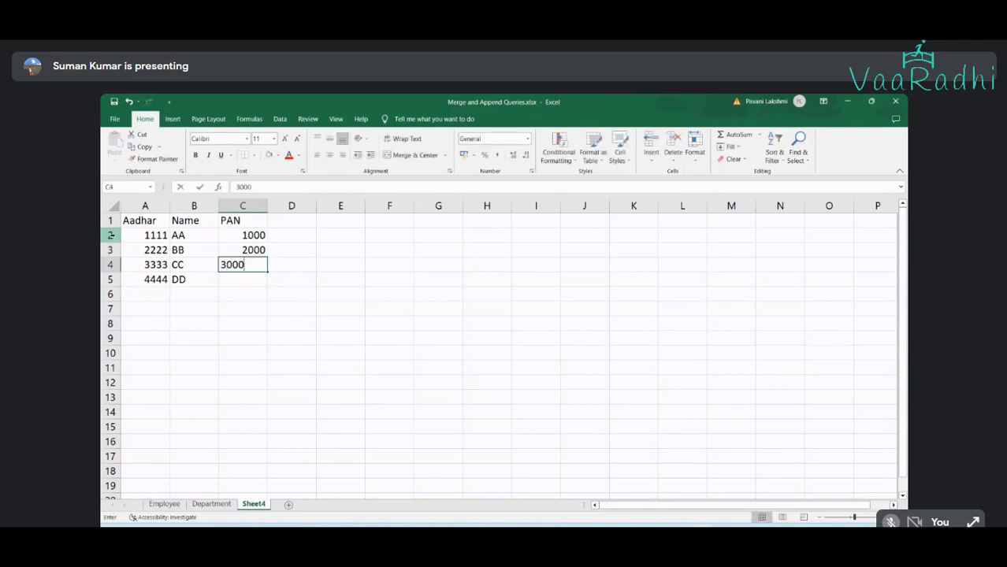
pyautogui.press('Return')
pyautogui.write('4000')
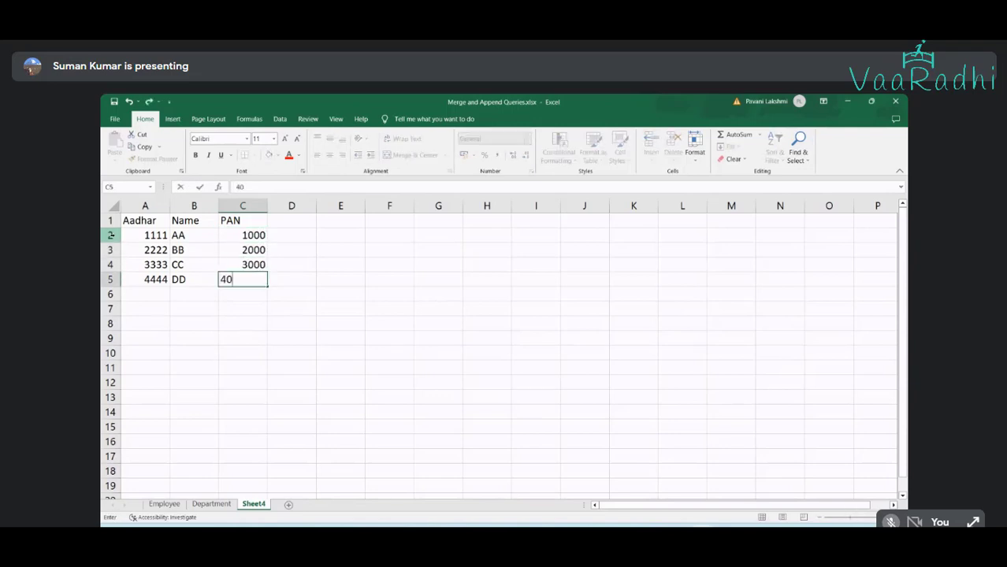
pyautogui.press('Return')
pyautogui.press('Up')
pyautogui.press('Up')
pyautogui.press('Up')
pyautogui.press('Up')
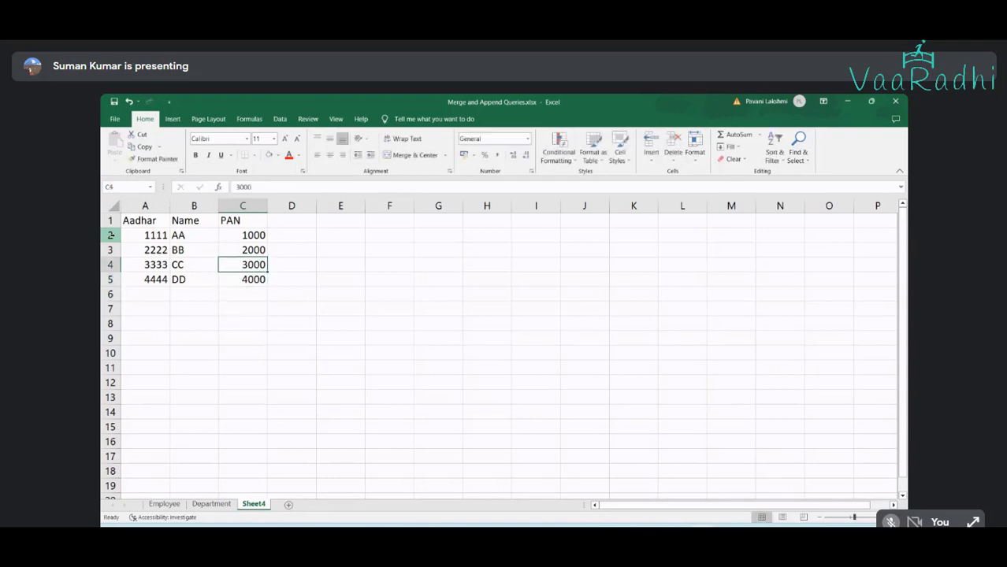
# Clear the PAN numbers from C2 to C5 and change the heading in C1 back to Pin Code
pyautogui.hotkey('ctrl', 'Down')
pyautogui.press('Up')
pyautogui.press('Up')
pyautogui.press('Up')
pyautogui.press('Up')
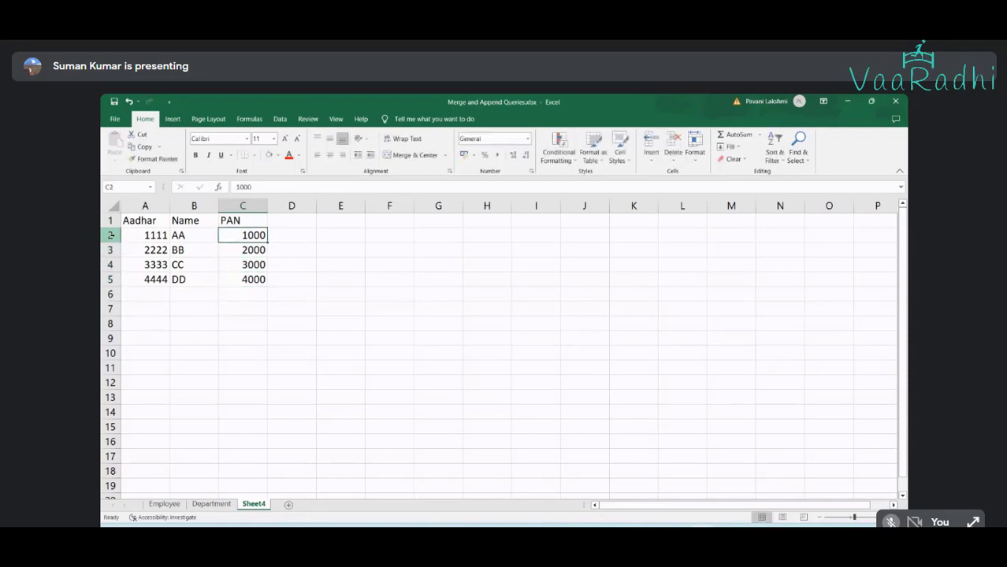
pyautogui.hotkey('ctrl', 'shift', 'Down')
pyautogui.press('Delete')
pyautogui.hotkey('shift', 'Up')
pyautogui.hotkey('shift', 'Up')
pyautogui.hotkey('shift', 'Up')
pyautogui.hotkey('shift', 'Up')
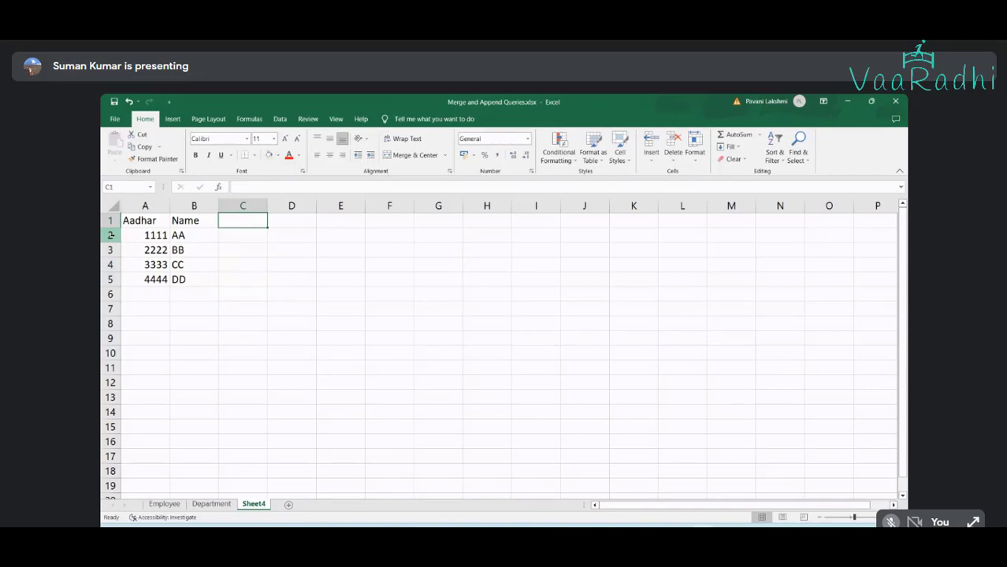
pyautogui.write('Pin Code')
pyautogui.press('Return')
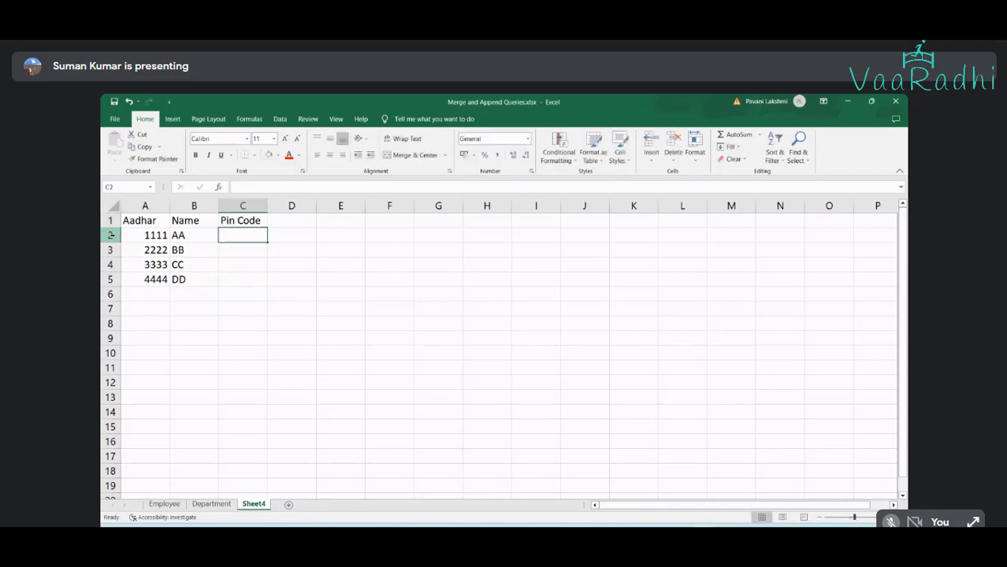
# Fill C2 to C5 under the Pin Code heading with four sample six-digit postal codes
pyautogui.write('518501')
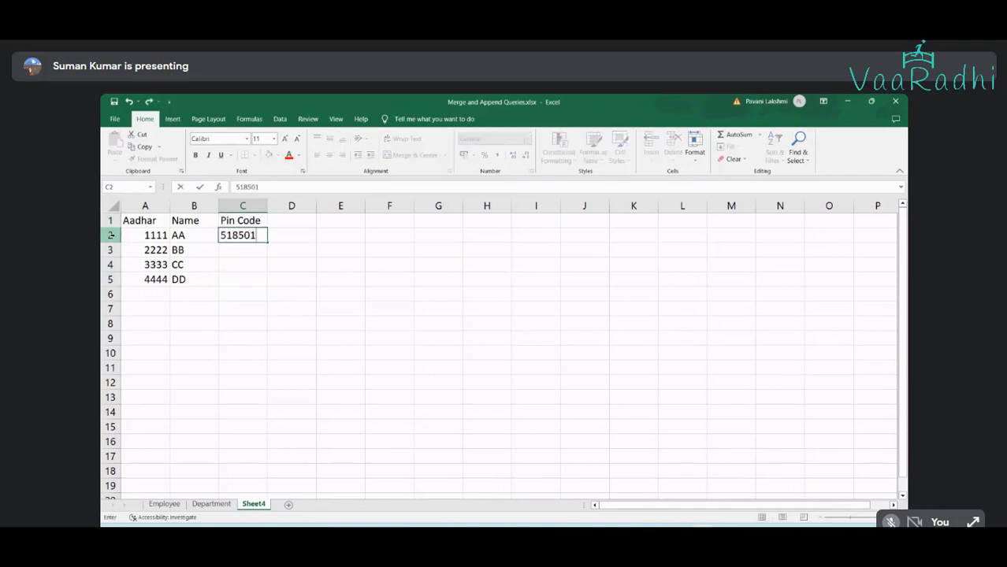
pyautogui.press('Return')
pyautogui.write('518500')
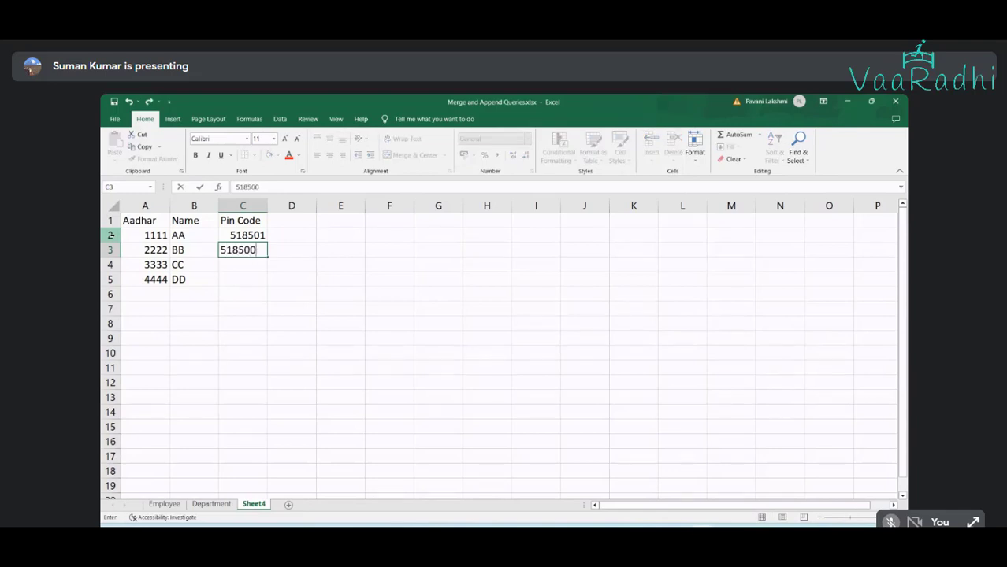
pyautogui.press('Return')
pyautogui.write('587')
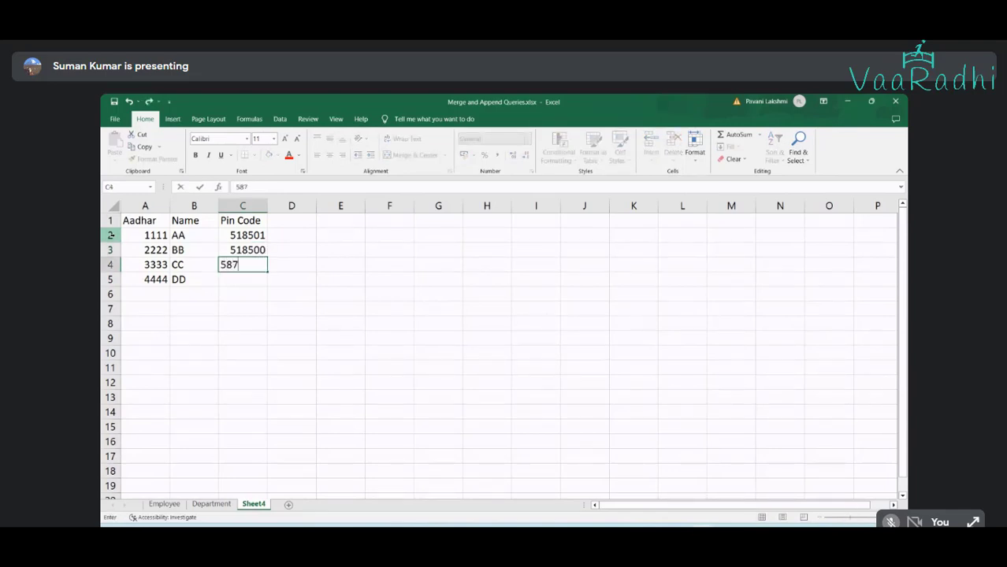
pyautogui.write('520')
pyautogui.press('Return')
pyautogui.write('598')
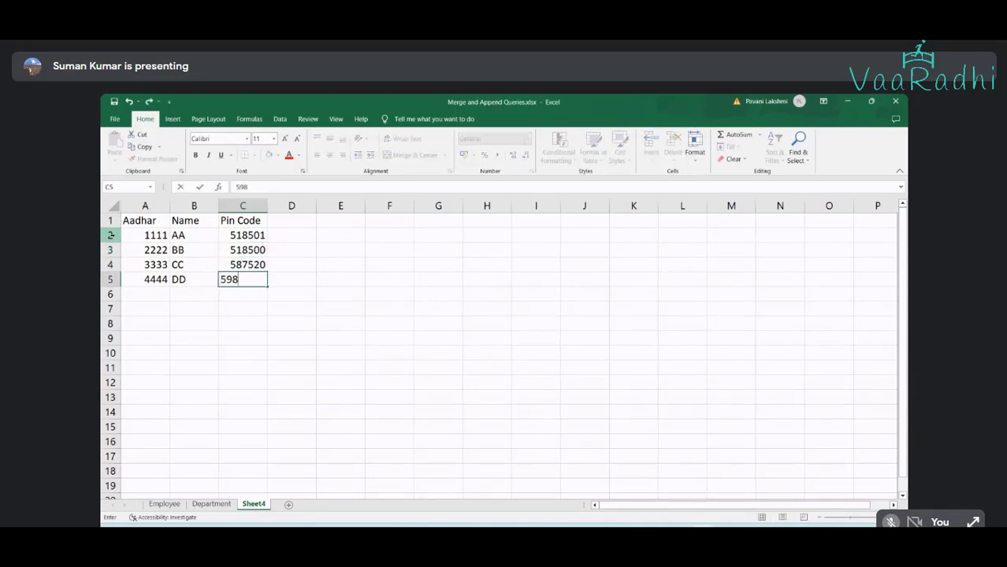
pyautogui.write('7456')
pyautogui.press('Return')
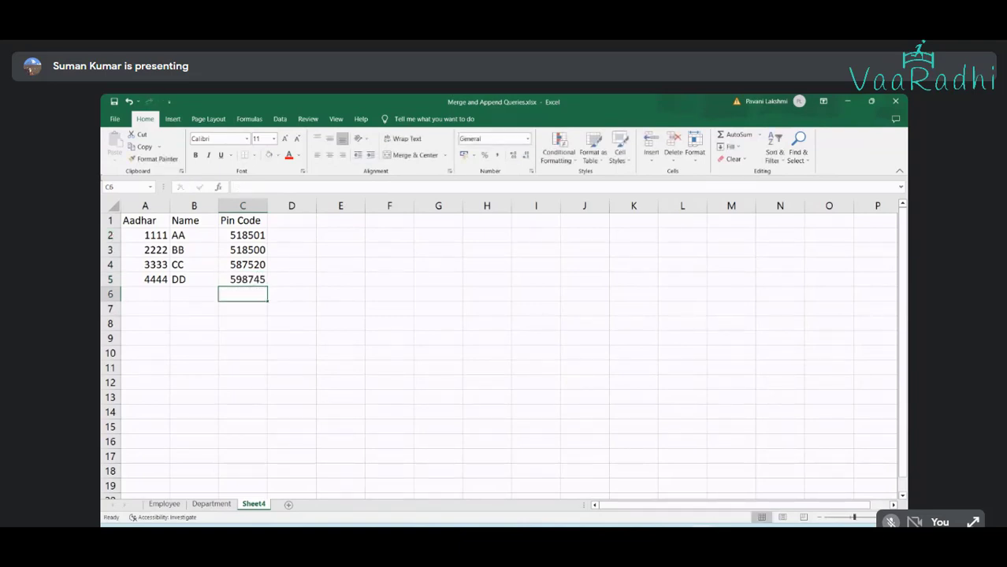
# Rename the Sheet4 worksheet as Aadhar
pyautogui.doubleClick(255, 504)
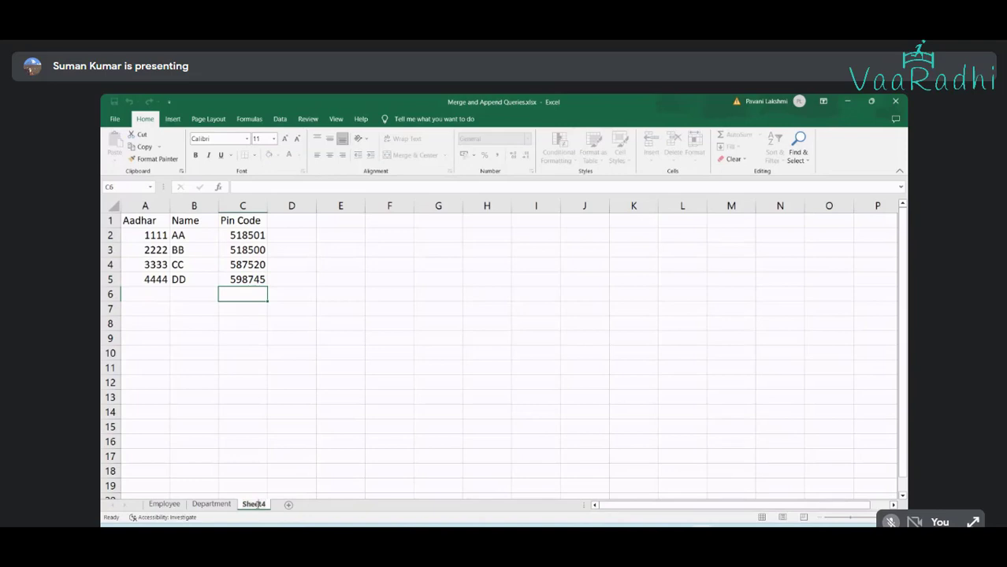
pyautogui.write('Aadhar')
pyautogui.press('Return')
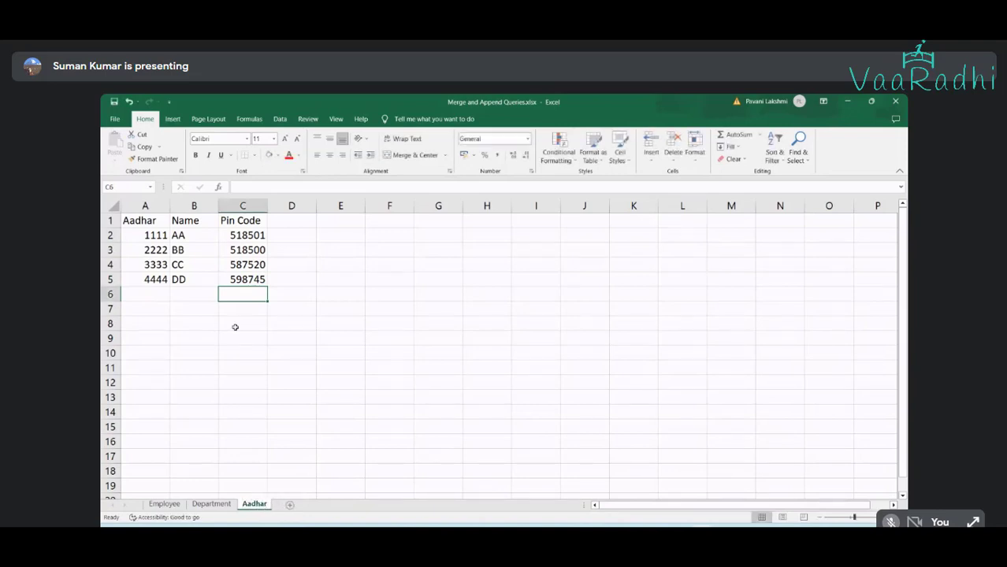
# Add a new worksheet after Aadhar and name it Aadhar-Pan
pyautogui.click(289, 505)
pyautogui.write('A')
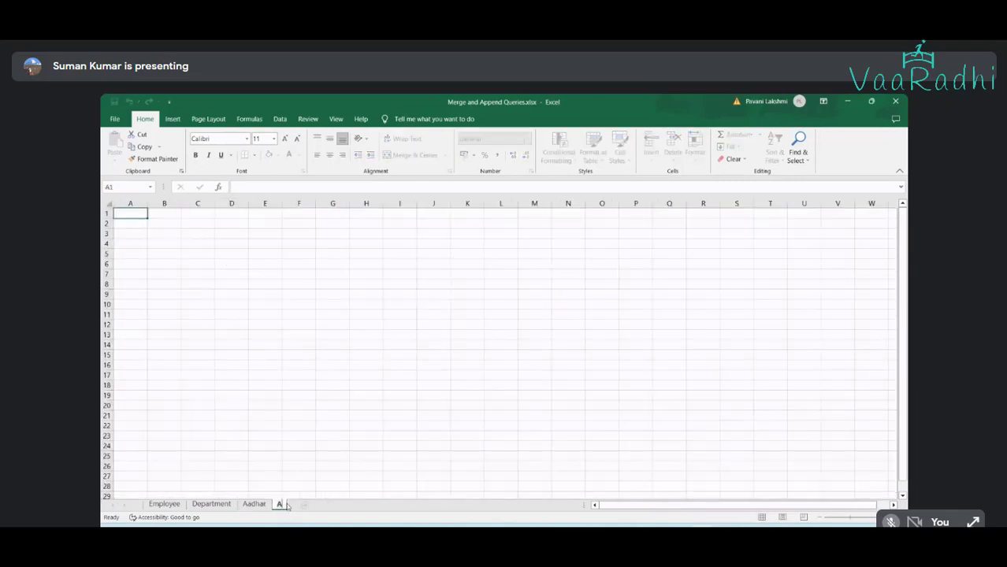
pyautogui.write('ada')
pyautogui.write('har-P')
pyautogui.write('an')
pyautogui.click(251, 504)
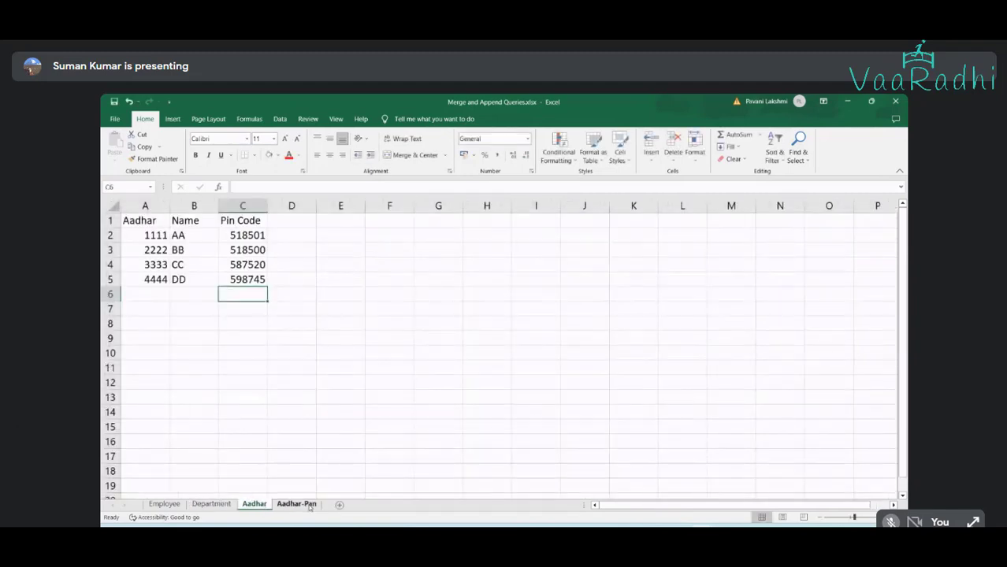
pyautogui.click(296, 504)
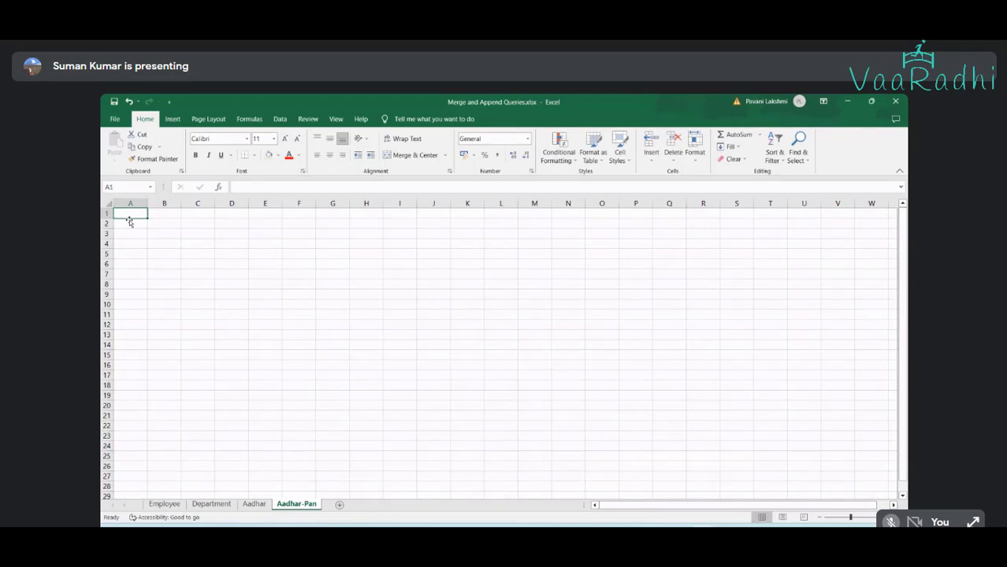
# Enter the headings Aadhar in A1 and Linked Date in B1 of the Aadhar-Pan sheet, and fit column B to its text
pyautogui.write('A')
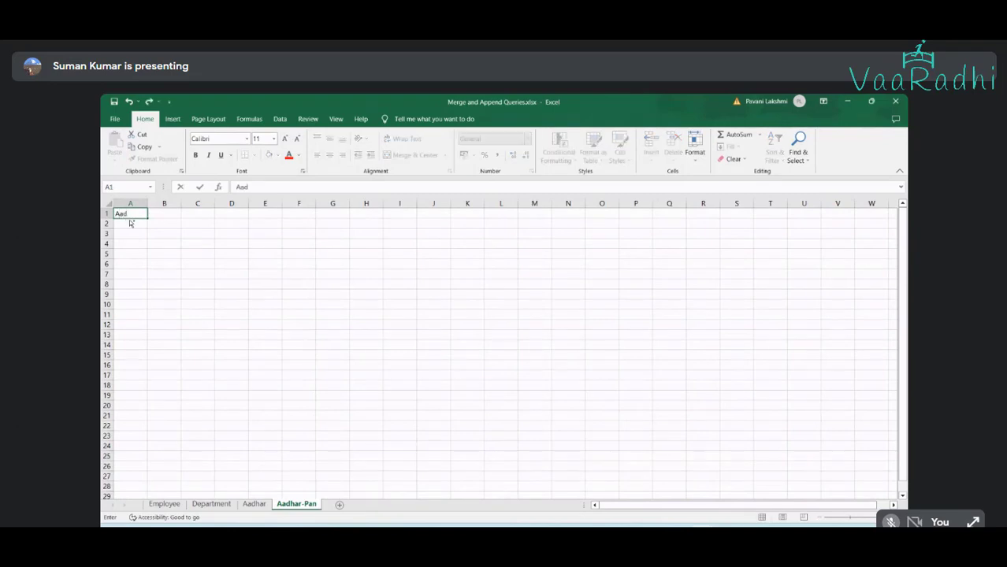
pyautogui.write('ad')
pyautogui.press('Return')
pyautogui.scroll(3, 134, 228)
pyautogui.click(156, 224)
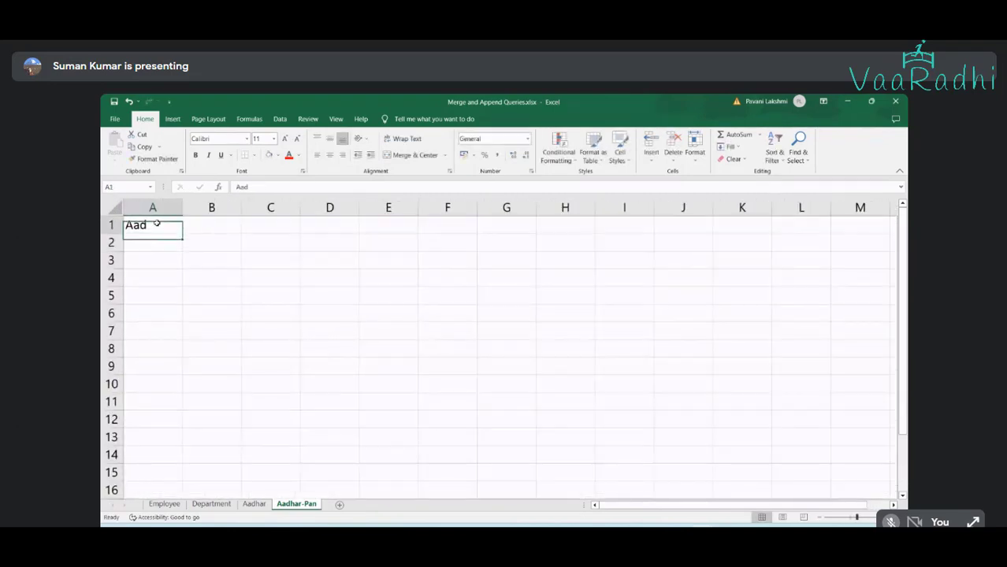
pyautogui.write('Aa')
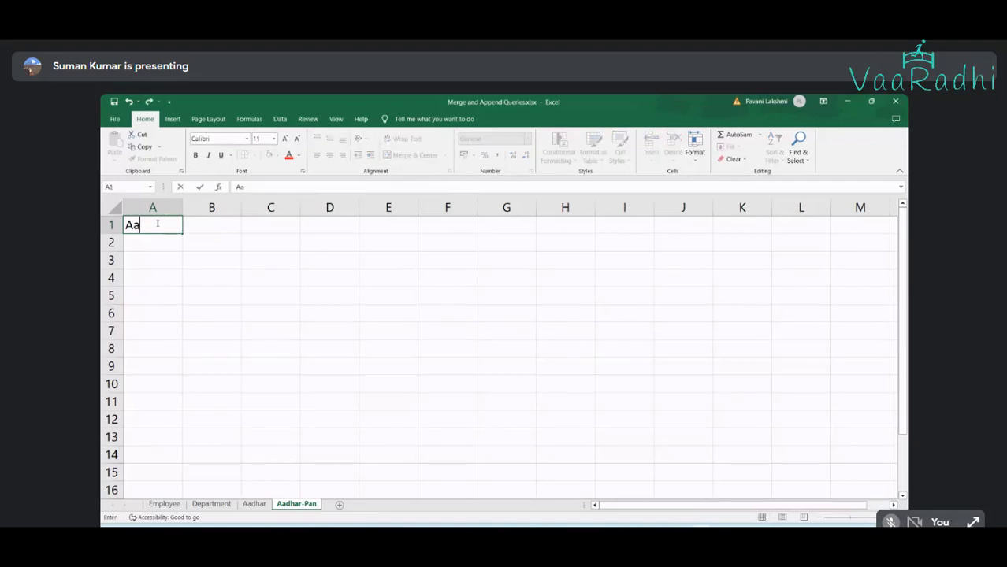
pyautogui.write('dhar')
pyautogui.press('Tab')
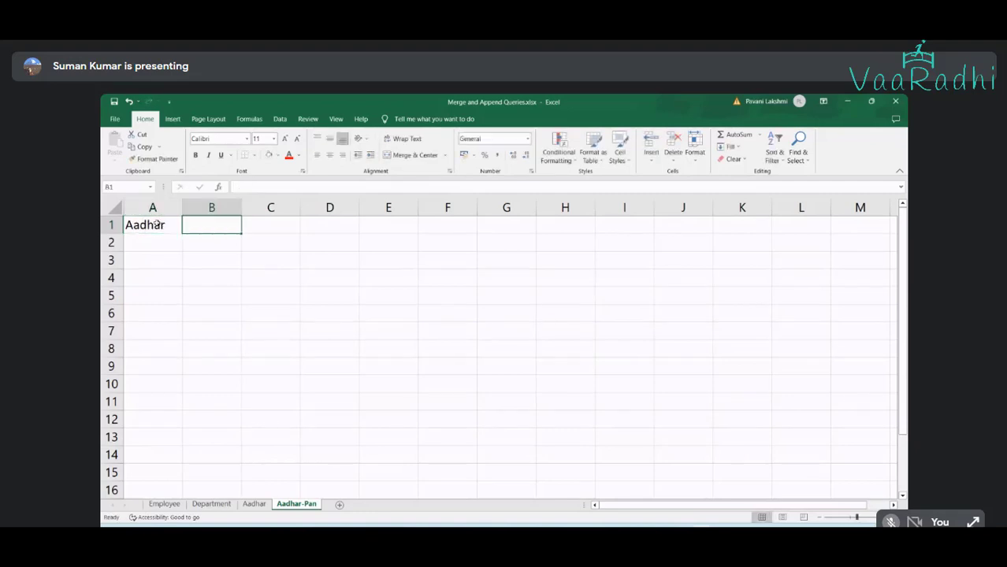
pyautogui.write('Link')
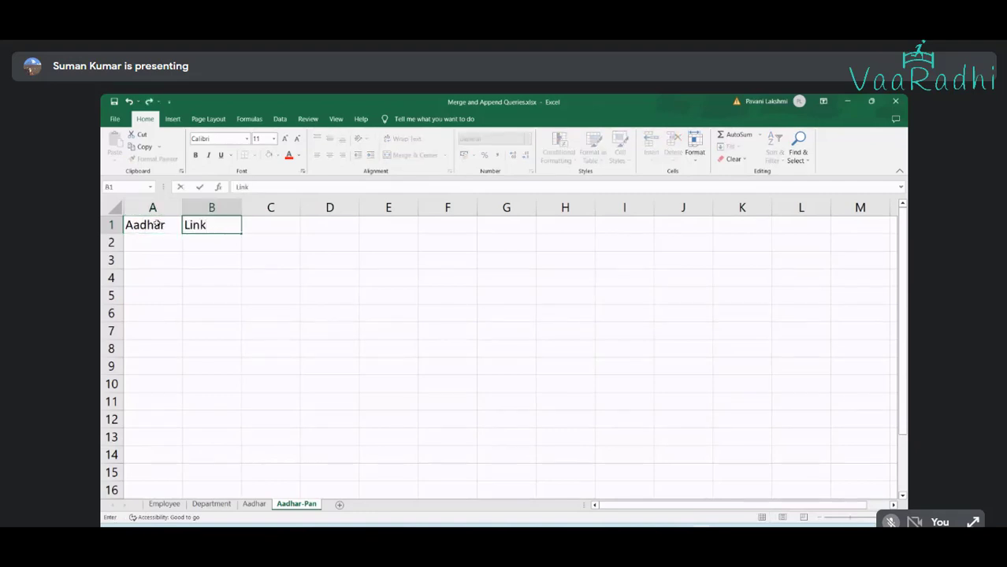
pyautogui.write('ed Date')
pyautogui.press('Return')
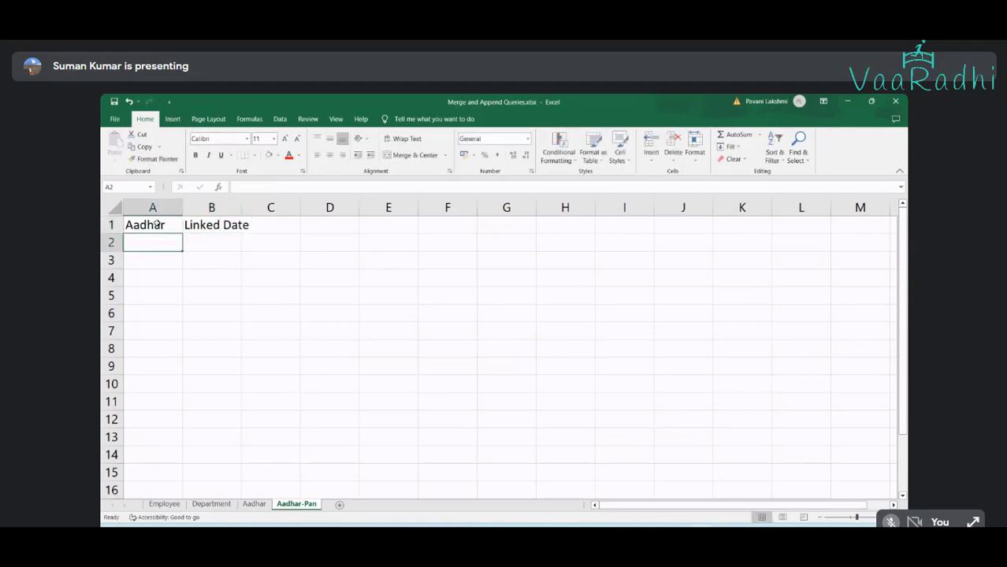
pyautogui.doubleClick(242, 206)
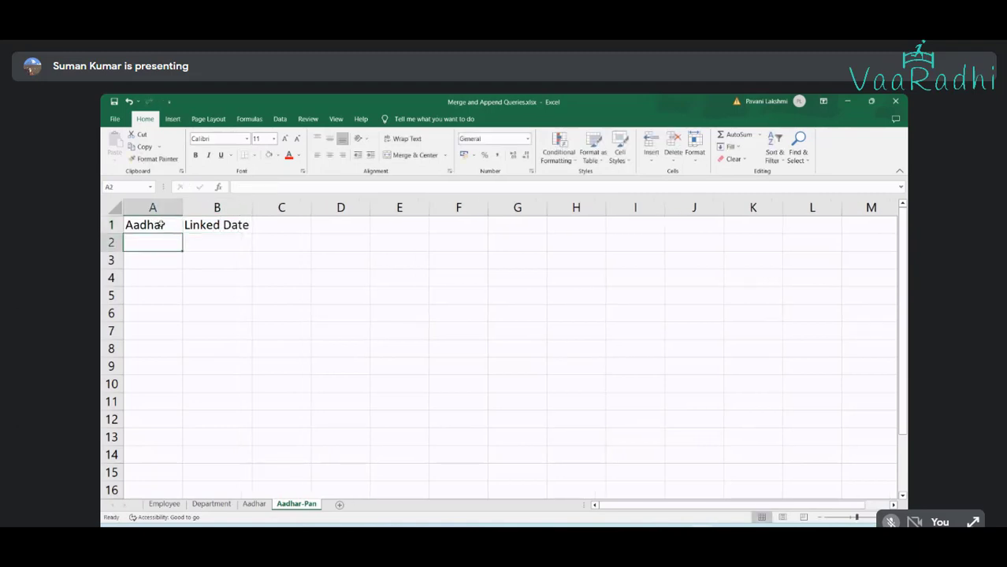
# Copy the Aadhar and Linked Date headings to G2:H2 of the Aadhar sheet and fit column H to its text
pyautogui.moveTo(161, 224); pyautogui.dragTo(228, 226)
pyautogui.hotkey('ctrl', 'c')
pyautogui.click(254, 505)
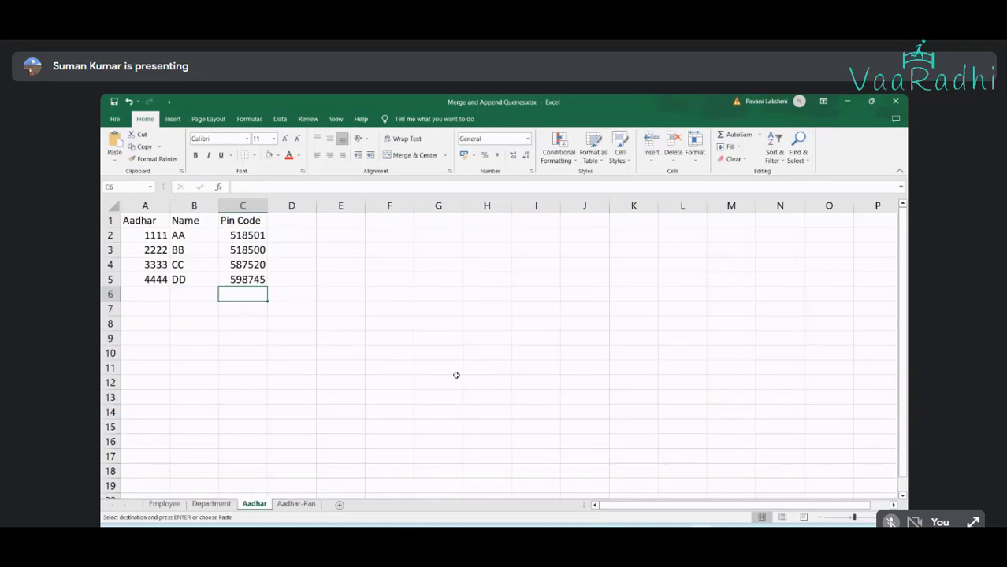
pyautogui.click(447, 234)
pyautogui.hotkey('ctrl', 'v')
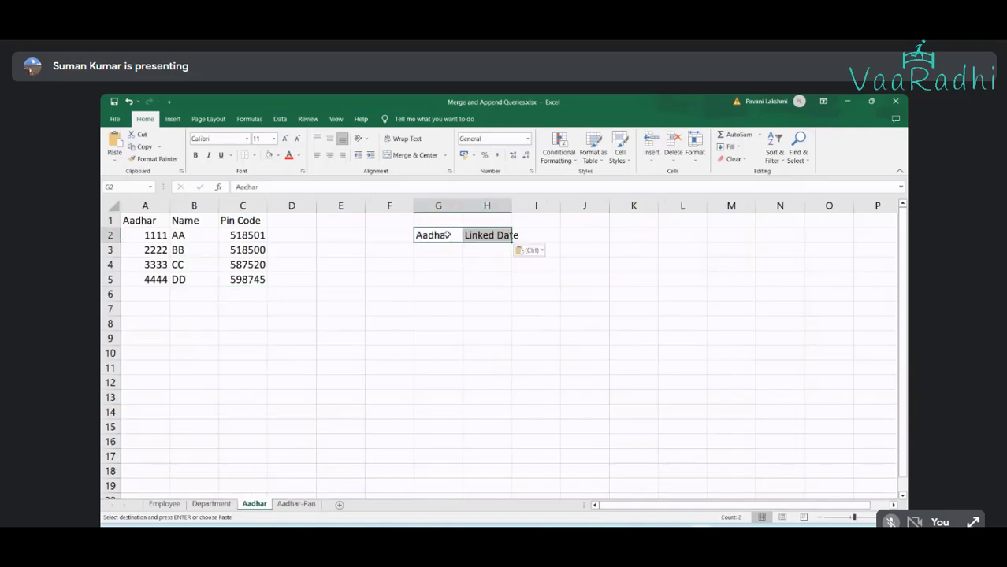
pyautogui.doubleClick(510, 206)
pyautogui.click(424, 251)
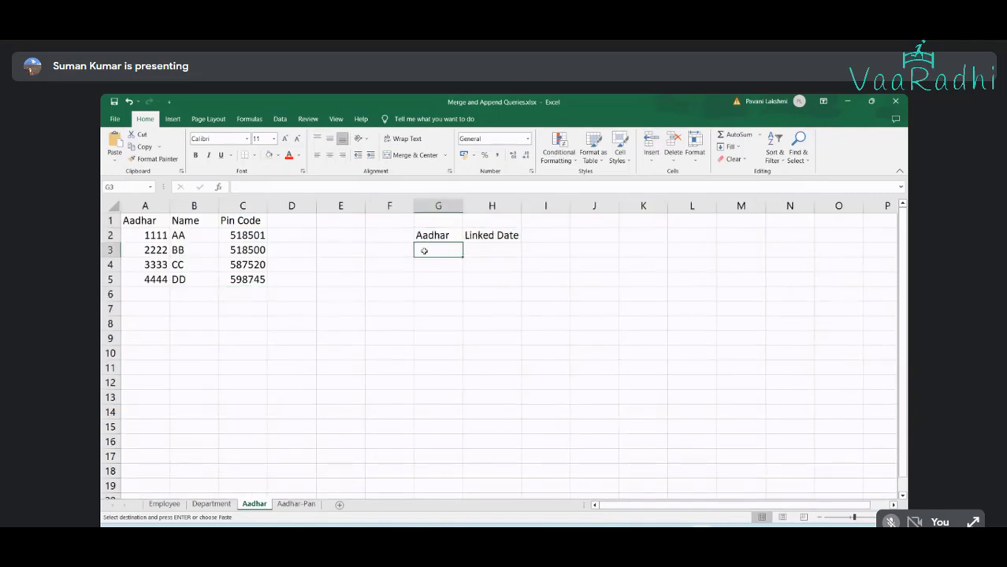
# Copy the sample Aadhar values from A2 and A4 into G3 and G4
pyautogui.click(155, 235)
pyautogui.hotkey('ctrl', 'c')
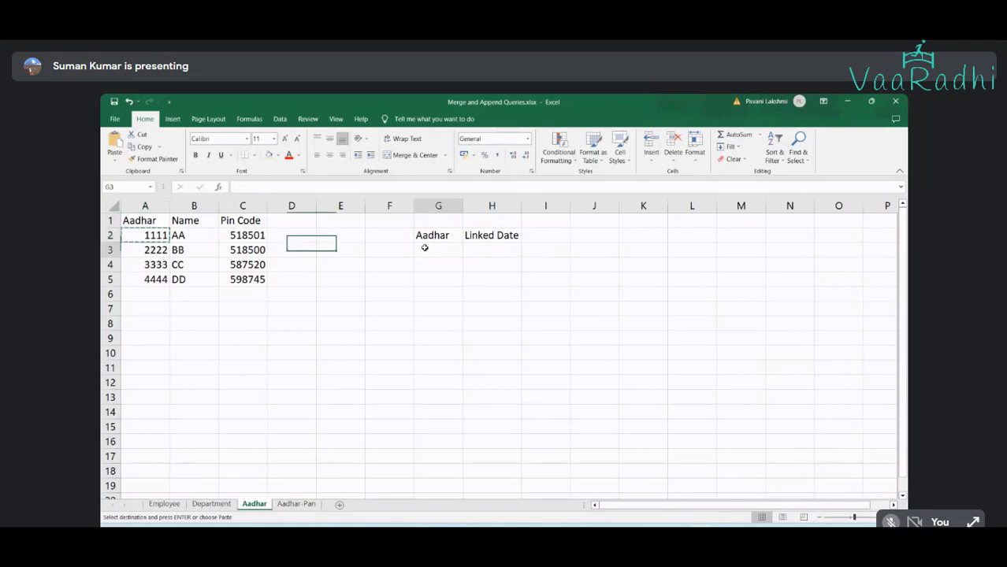
pyautogui.click(426, 249)
pyautogui.hotkey('ctrl', 'v')
pyautogui.click(142, 263)
pyautogui.hotkey('ctrl', 'c')
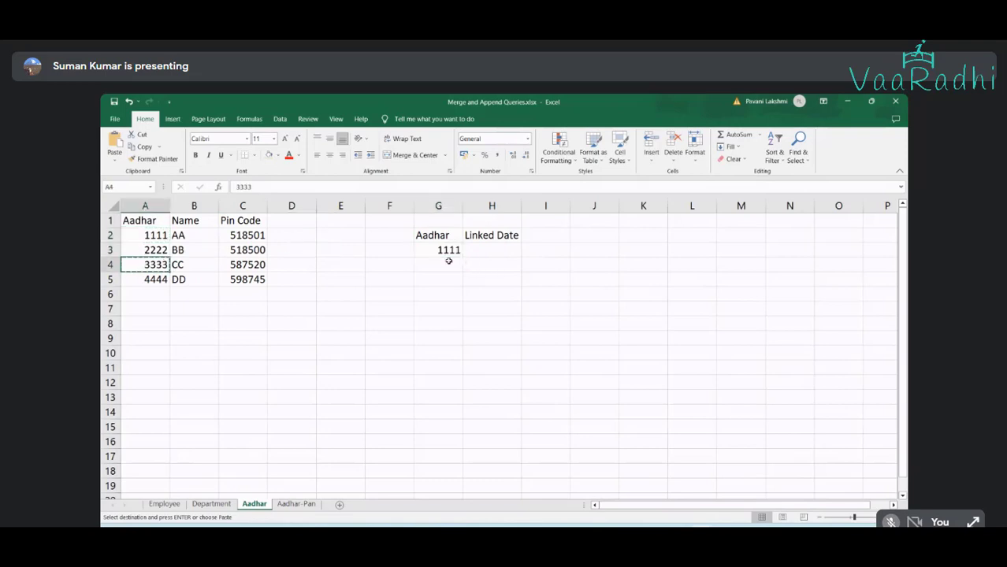
pyautogui.click(447, 263)
pyautogui.hotkey('ctrl', 'v')
# Enter 29-03-2023 in H3 as the first record's linked date and copy that cell
pyautogui.click(488, 246)
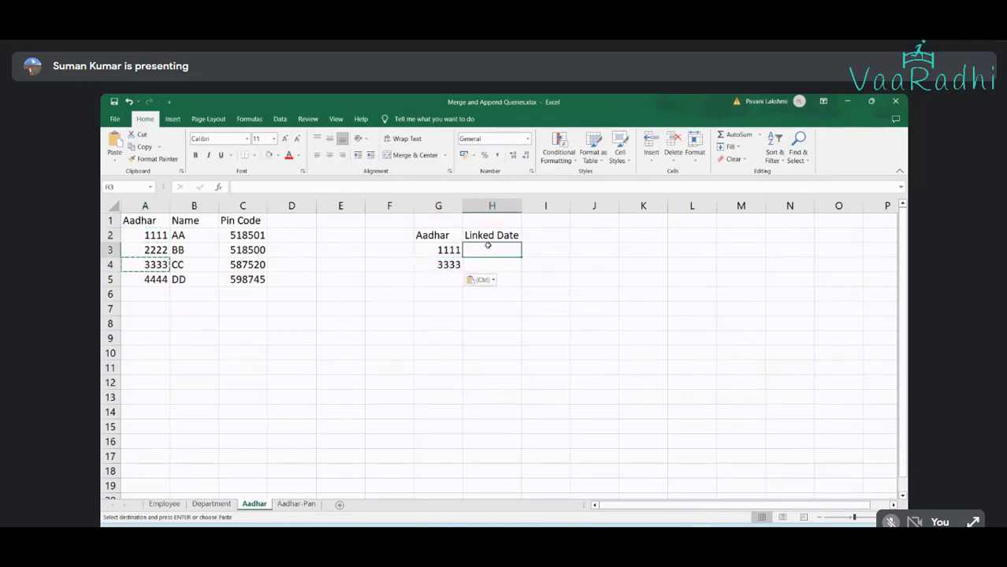
pyautogui.write('2023-0')
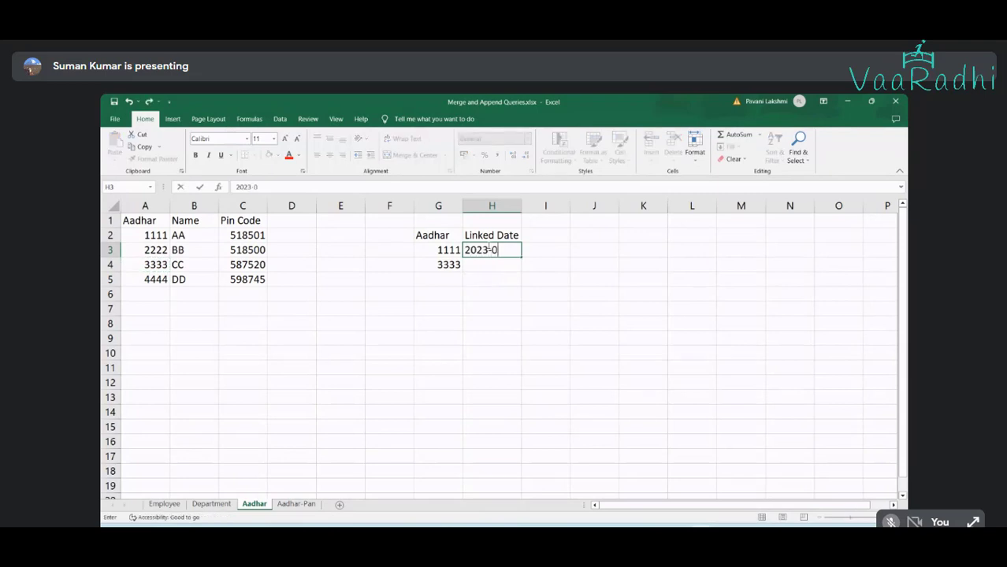
pyautogui.write('3-29')
pyautogui.press('Return')
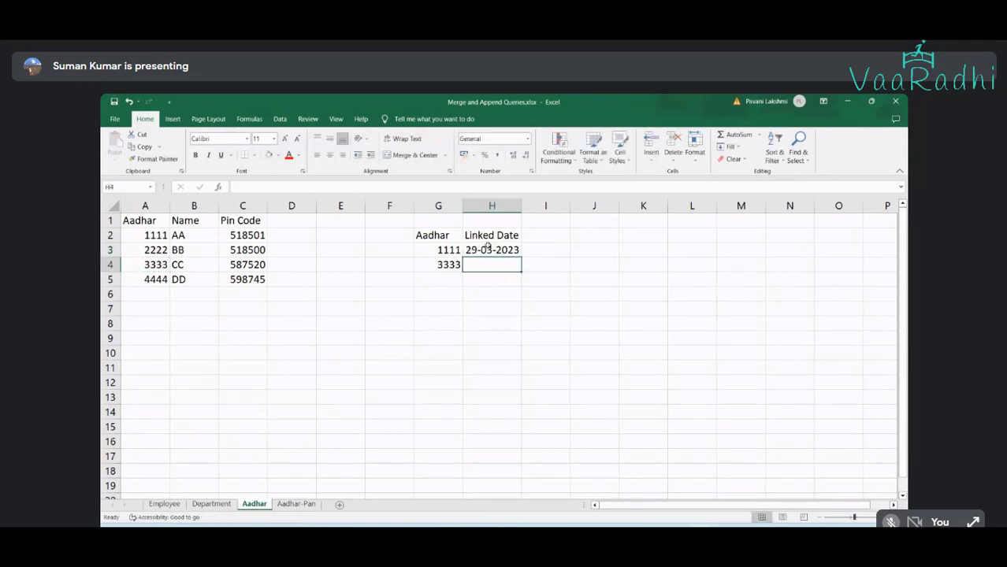
pyautogui.click(488, 245)
pyautogui.hotkey('ctrl', 'c')
pyautogui.hotkey('ctrl', 'Down')
pyautogui.hotkey('ctrl', 'v')
pyautogui.hotkey('ctrl', 'Up')
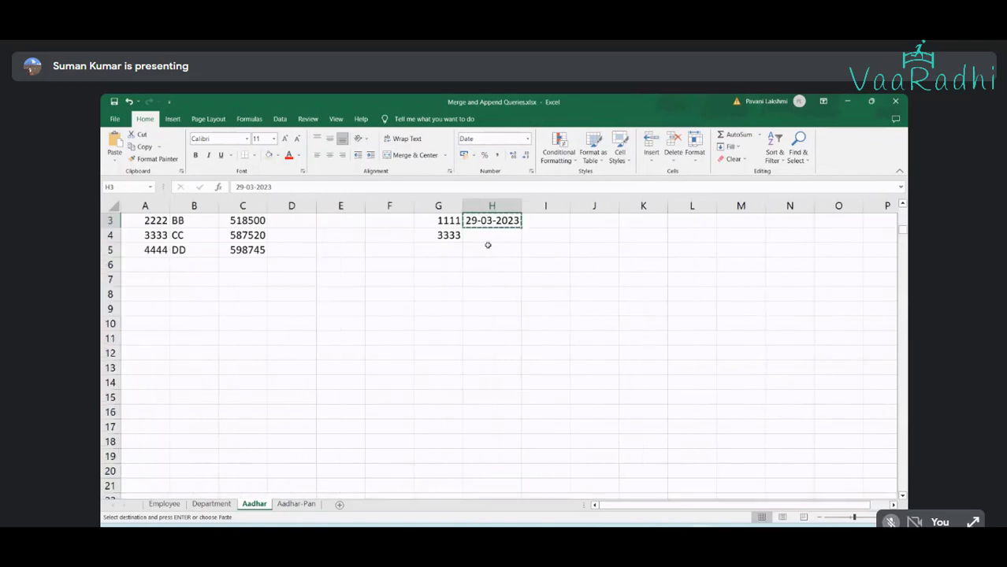
pyautogui.hotkey('ctrl', 'z')
pyautogui.hotkey('ctrl', 'Up')
# Paste the copied date into H4 and change it to 31-03-2023
pyautogui.press('Down')
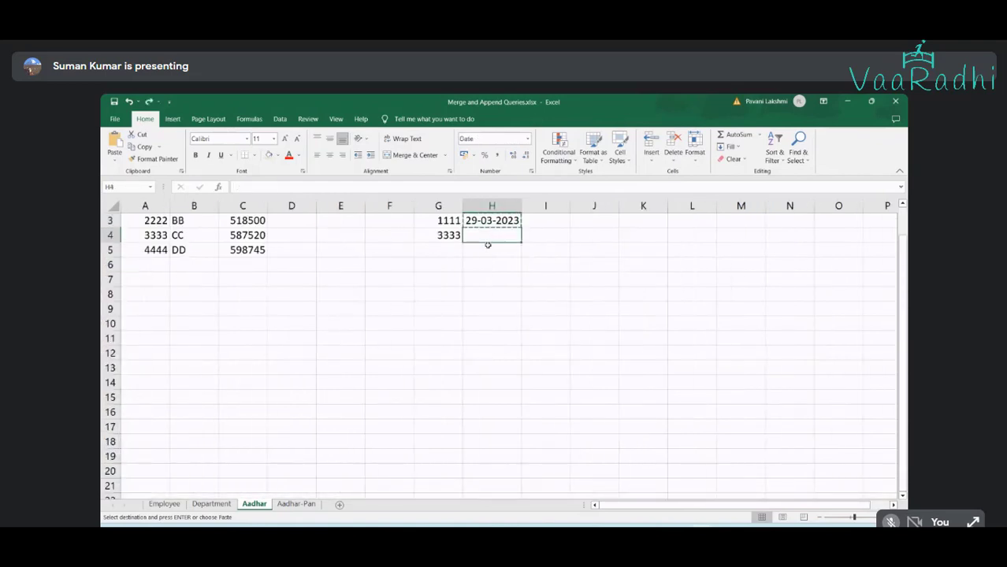
pyautogui.hotkey('ctrl', 'v')
pyautogui.click(241, 187)
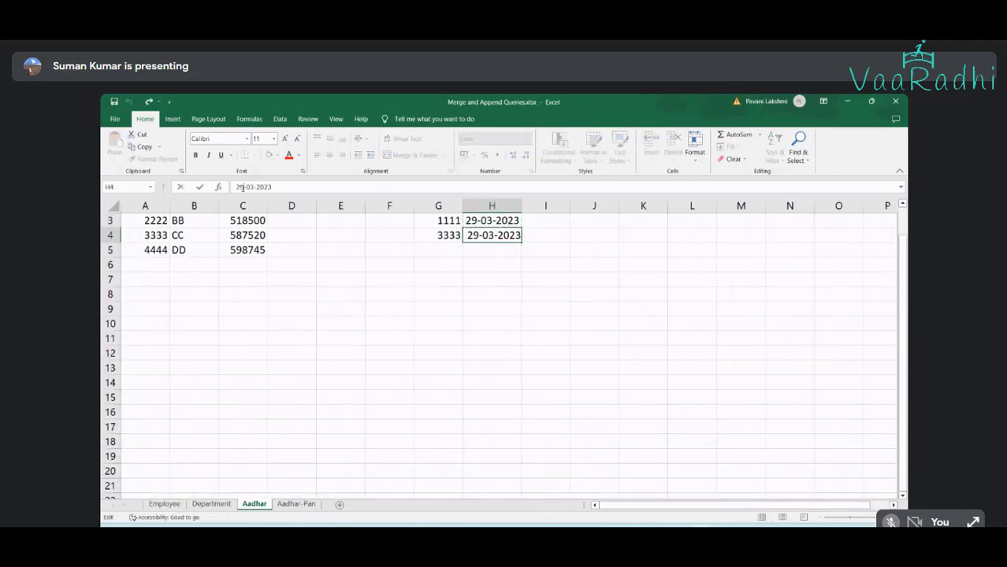
pyautogui.write('31')
pyautogui.press('Return')
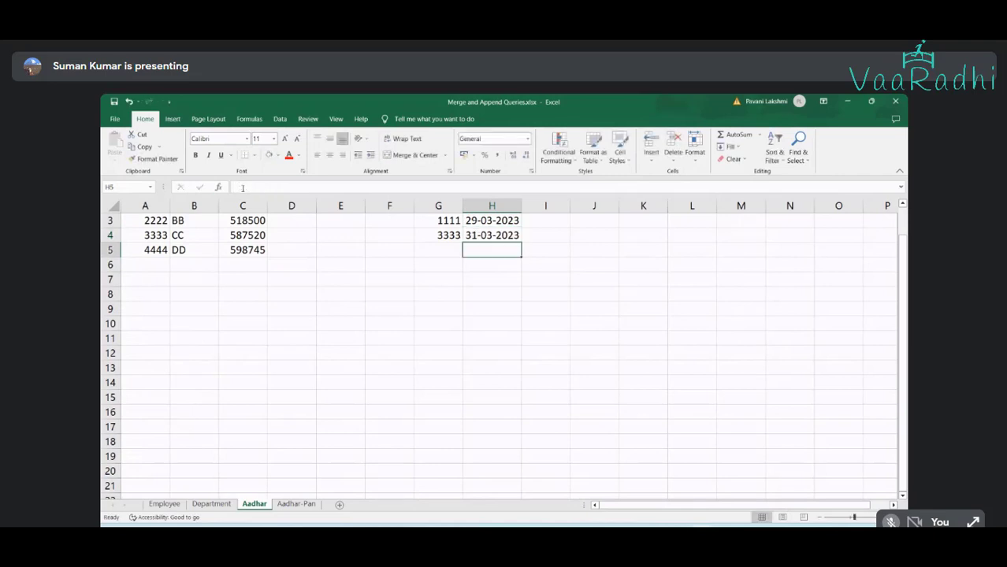
pyautogui.click(338, 249)
pyautogui.scroll(1, 339, 256)
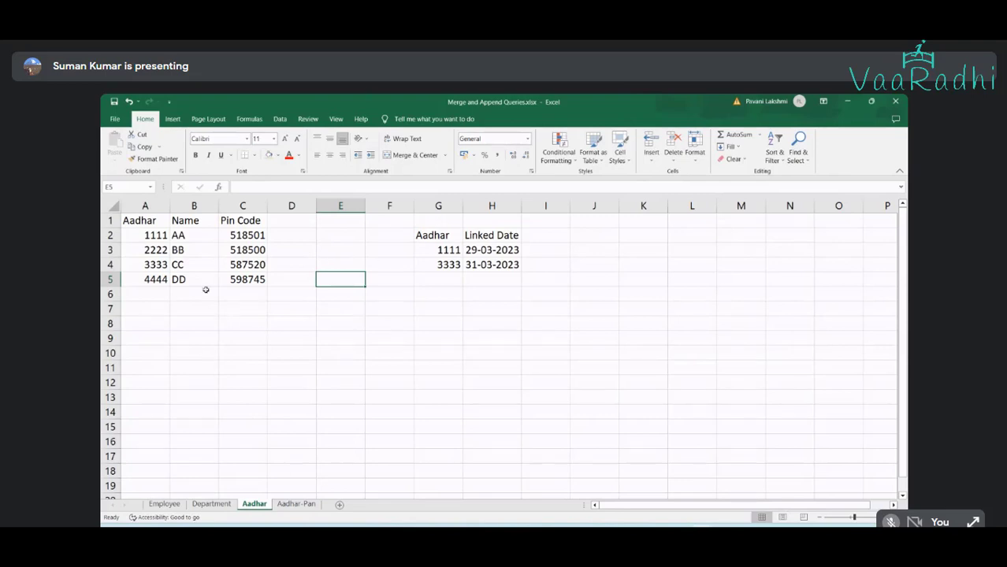
# Compare the Aadhar table in A1:C5 with the Linked Date table in G2:H4, matching the first record by its Aadhar value
pyautogui.click(217, 338)
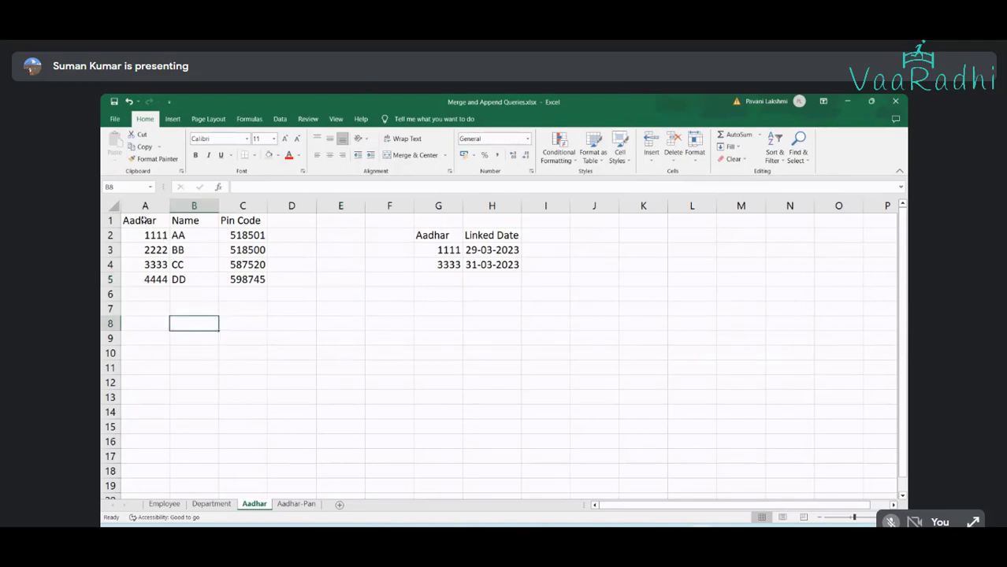
pyautogui.moveTo(145, 221); pyautogui.dragTo(248, 280)
pyautogui.moveTo(433, 236); pyautogui.dragTo(498, 265)
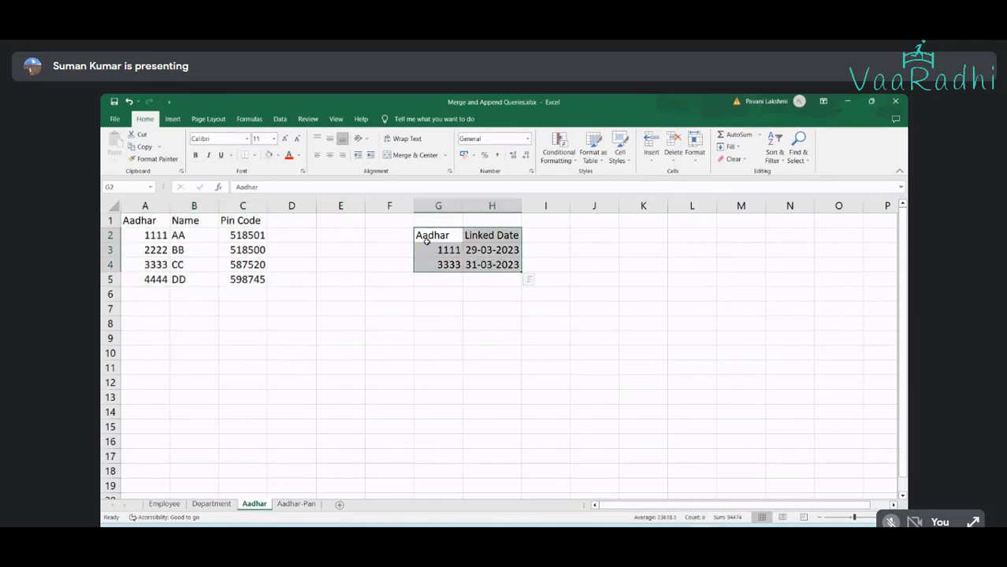
pyautogui.click(150, 240)
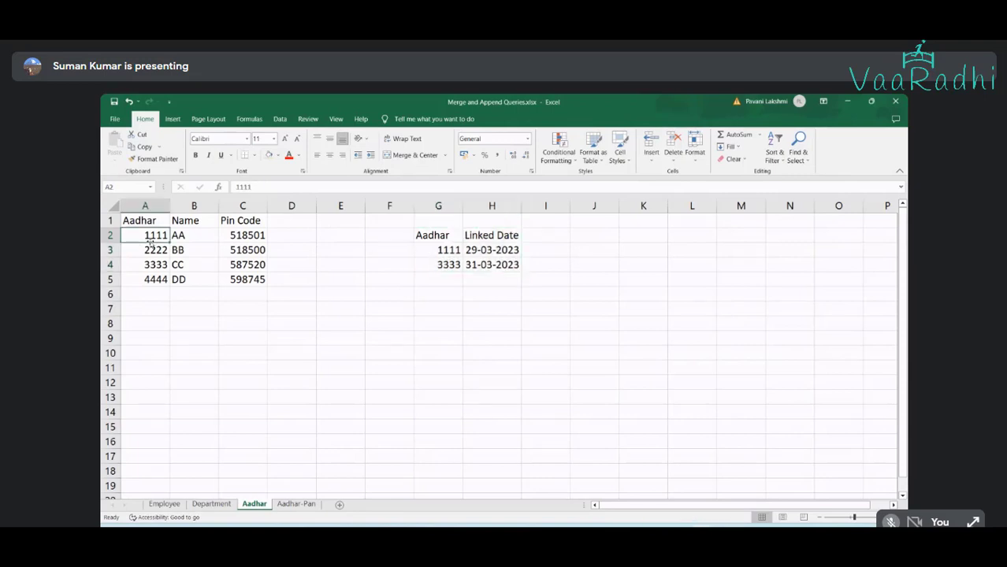
pyautogui.click(451, 246)
pyautogui.click(510, 250)
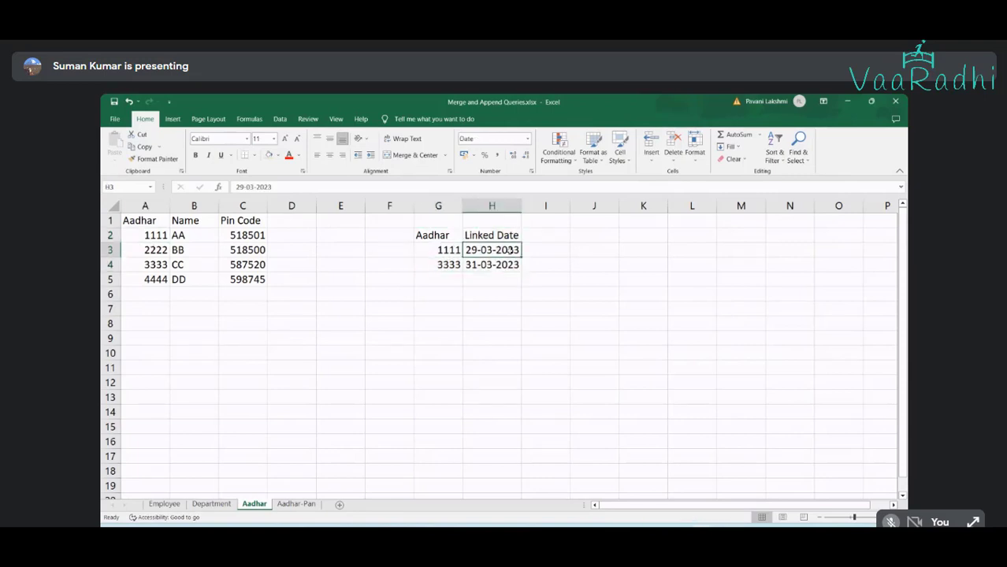
pyautogui.click(423, 251)
pyautogui.click(524, 252)
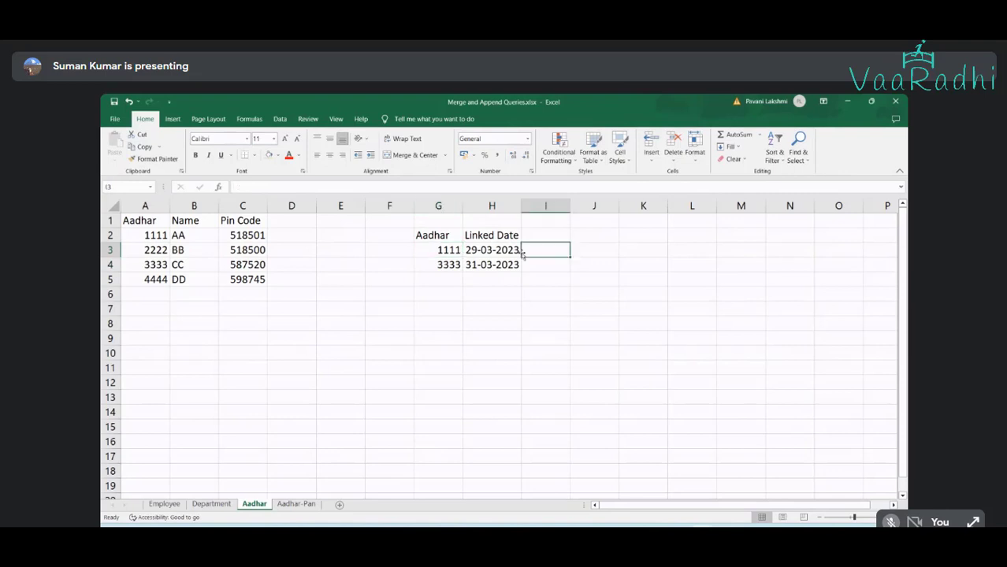
# Compare the second linked-date record and both Aadhar columns with the Aadhar table to see how the two tables match
pyautogui.click(449, 264)
pyautogui.click(494, 264)
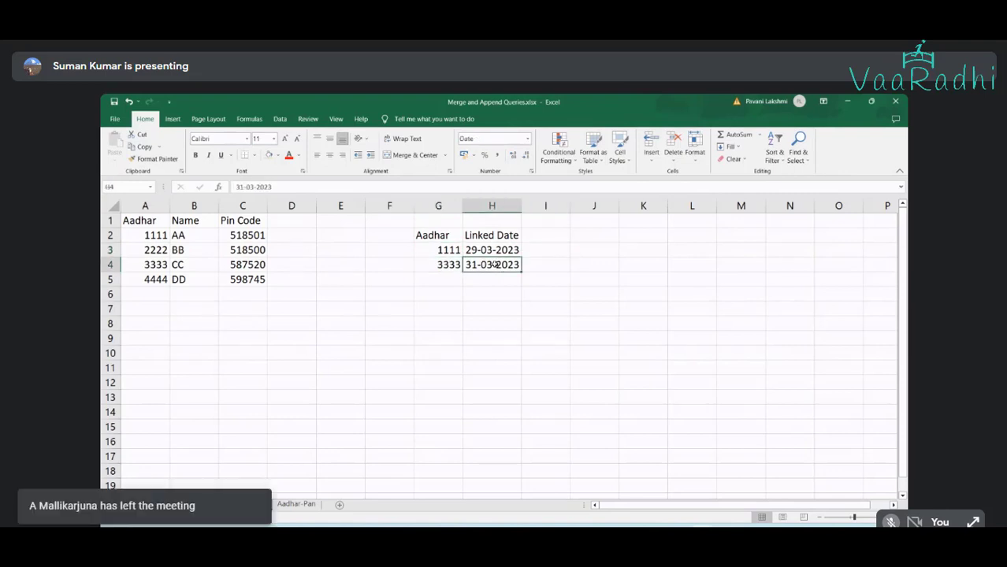
pyautogui.click(250, 264)
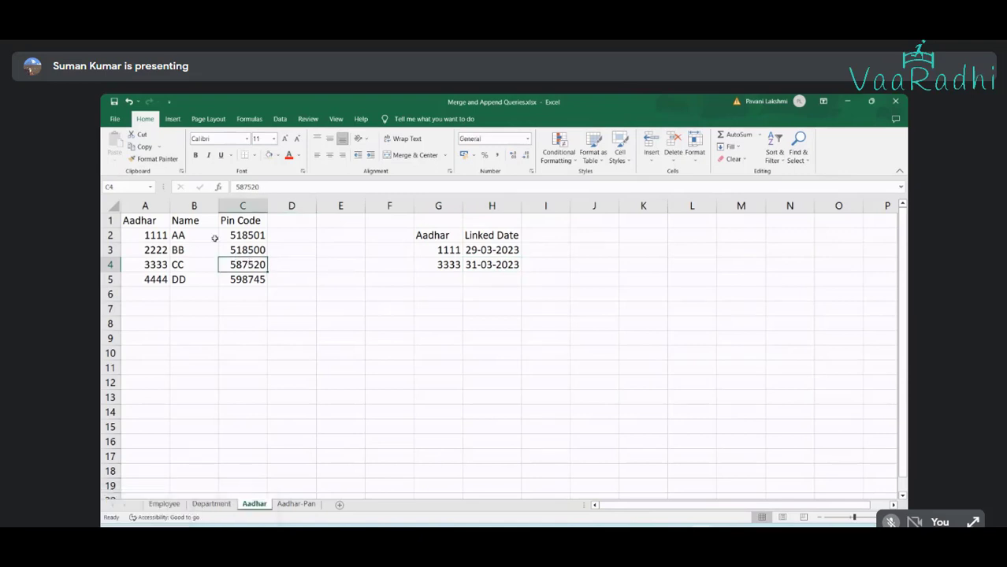
pyautogui.click(145, 206)
pyautogui.click(439, 206)
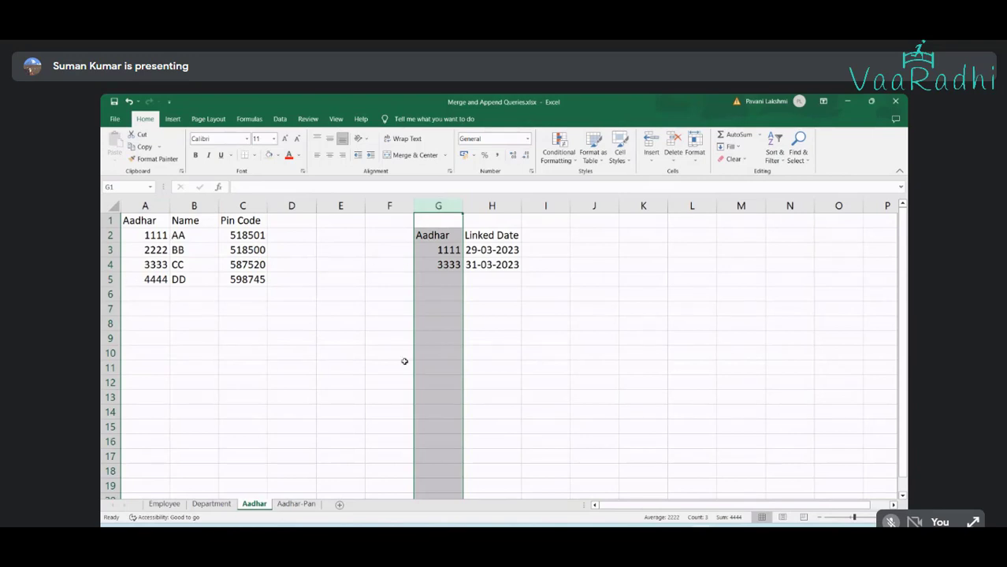
pyautogui.click(367, 334)
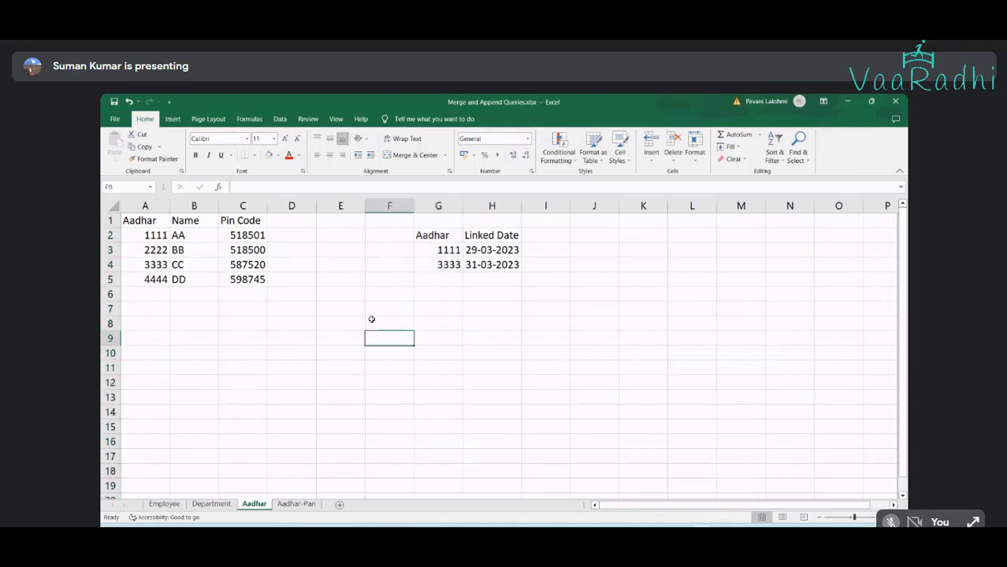
pyautogui.click(147, 238)
pyautogui.hotkey('shift', 'space')
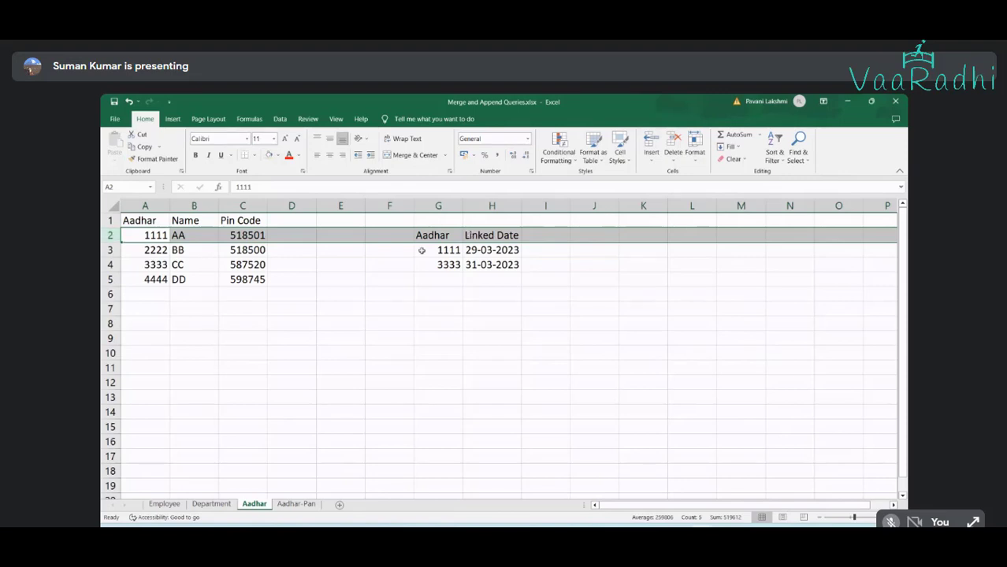
# Move the Aadhar and Linked Date table from G2:H4 up one row so it starts at G1
pyautogui.moveTo(430, 234); pyautogui.dragTo(492, 265)
pyautogui.hotkey('ctrl', 'c')
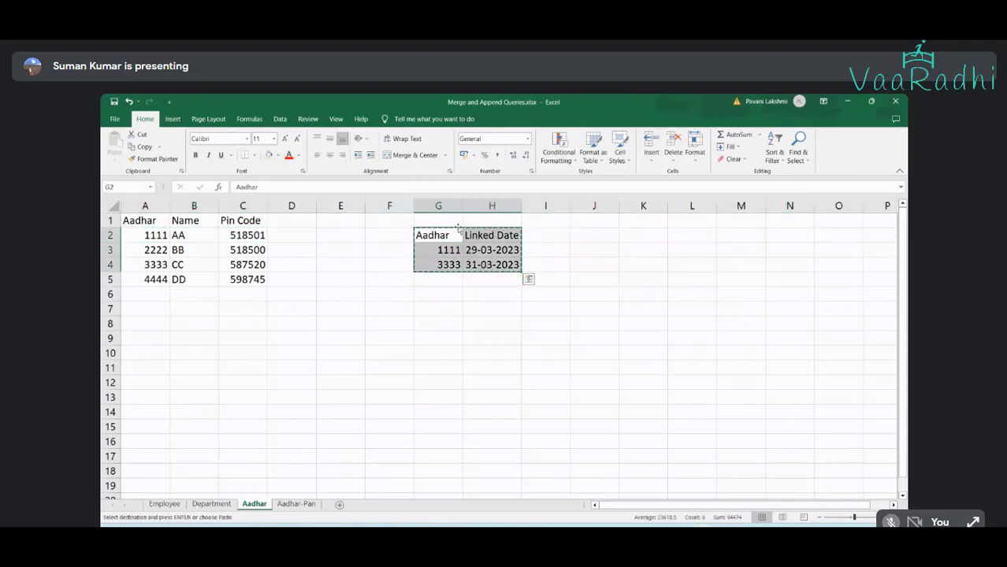
pyautogui.moveTo(456, 228); pyautogui.dragTo(456, 214)
pyautogui.click(110, 235)
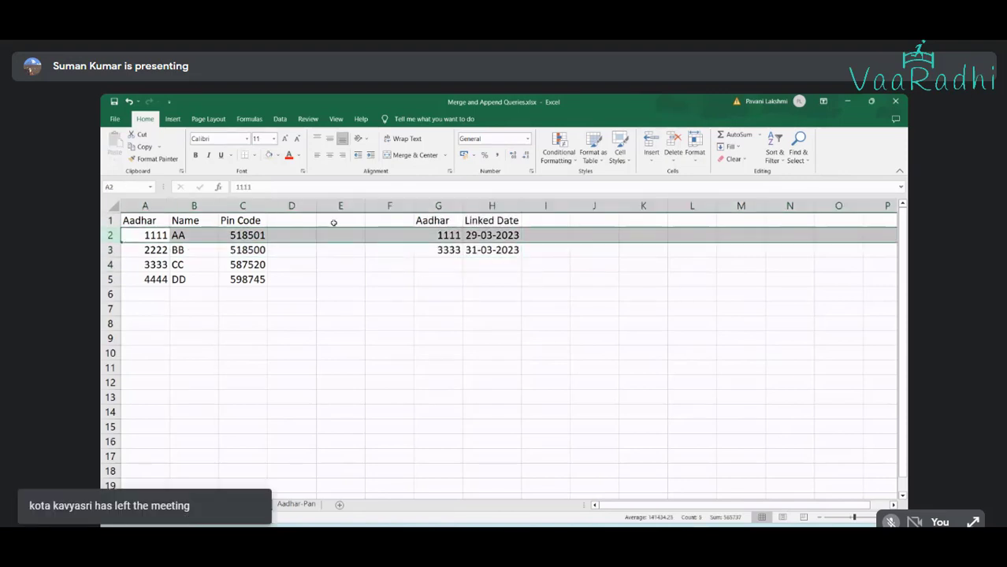
# Copy the header row A1:H1 and paste it into row 7 starting at E7
pyautogui.click(410, 306)
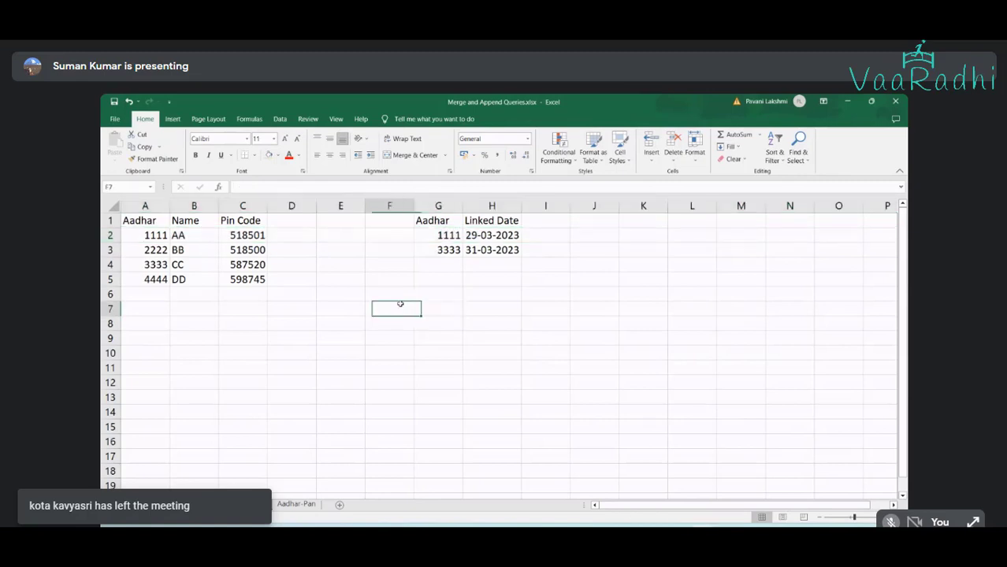
pyautogui.press('Up')
pyautogui.press('Up')
pyautogui.press('Up')
pyautogui.press('Up')
pyautogui.press('Up')
pyautogui.press('Up')
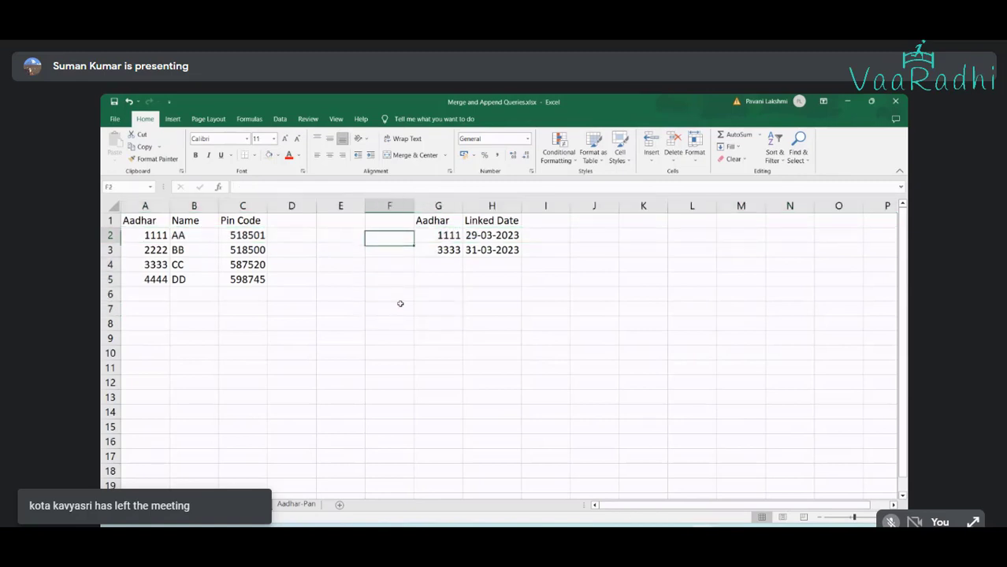
pyautogui.hotkey('ctrl', 'End')
pyautogui.press('Up')
pyautogui.press('Up')
pyautogui.press('Up')
pyautogui.press('Up')
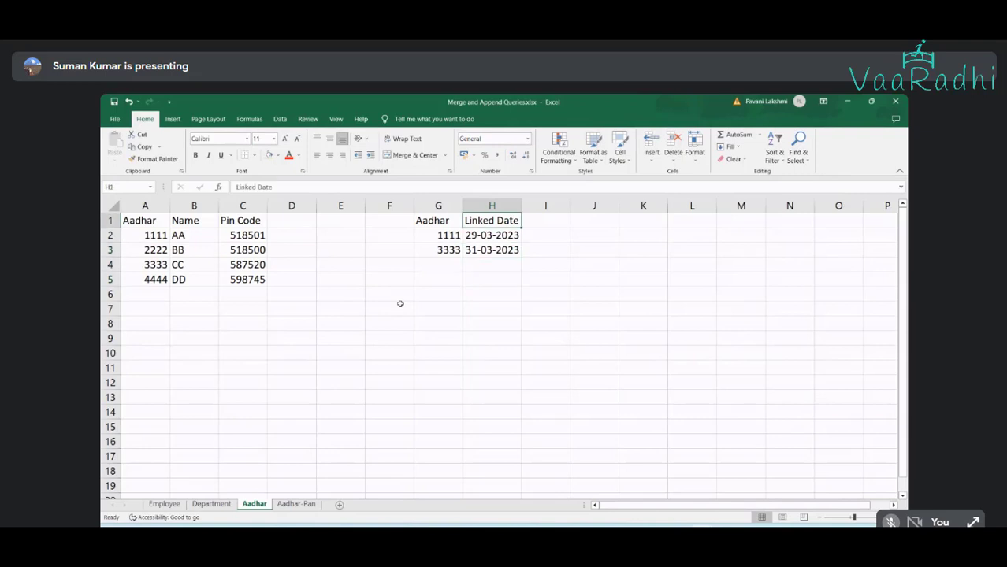
pyautogui.hotkey('shift', 'Home')
pyautogui.hotkey('ctrl', 'c')
pyautogui.press('Down')
pyautogui.press('Down')
pyautogui.press('Down')
pyautogui.press('Down')
pyautogui.press('Down')
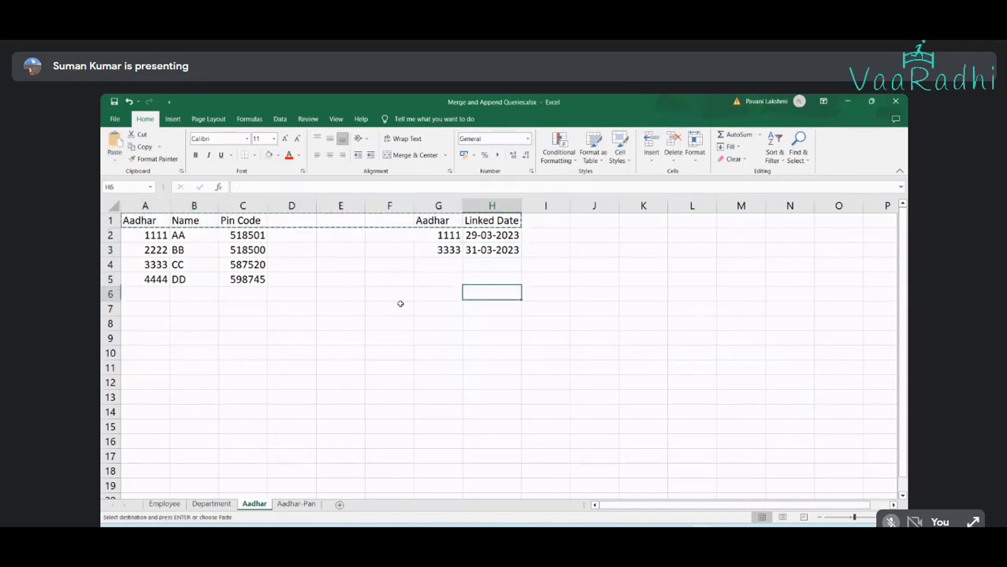
pyautogui.press('Left')
pyautogui.press('Left')
pyautogui.press('Left')
pyautogui.press('Down')
pyautogui.hotkey('ctrl', 'v')
# Move the Aadhar and Linked Date headings from K7:L7 to H7:I7, directly beside the Pin Code heading
pyautogui.press('Right')
pyautogui.press('Right')
pyautogui.press('Right')
pyautogui.press('Right')
pyautogui.press('Right')
pyautogui.press('Right')
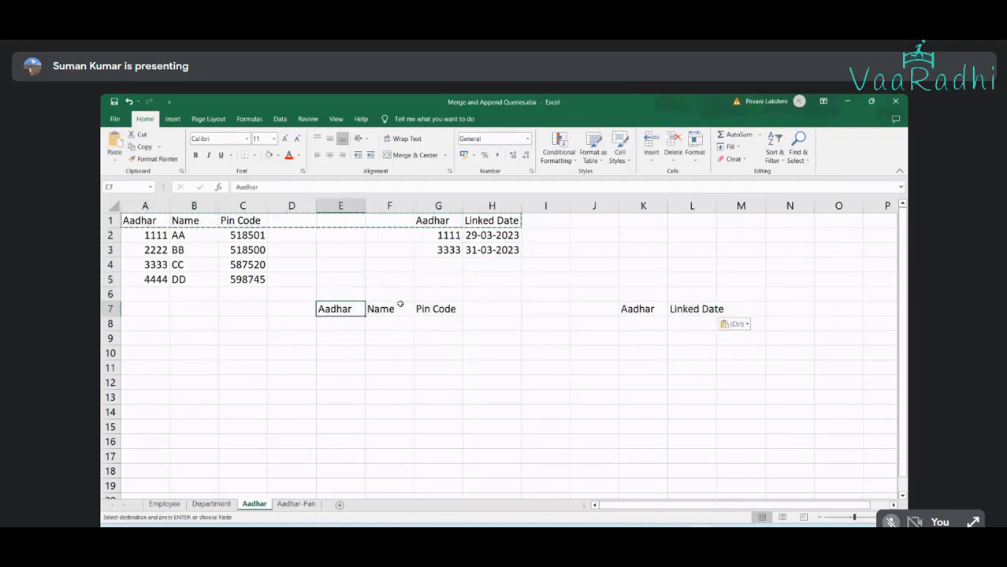
pyautogui.hotkey('shift', 'Right')
pyautogui.hotkey('ctrl', 'x')
pyautogui.press('Left')
pyautogui.press('Left')
pyautogui.press('Left')
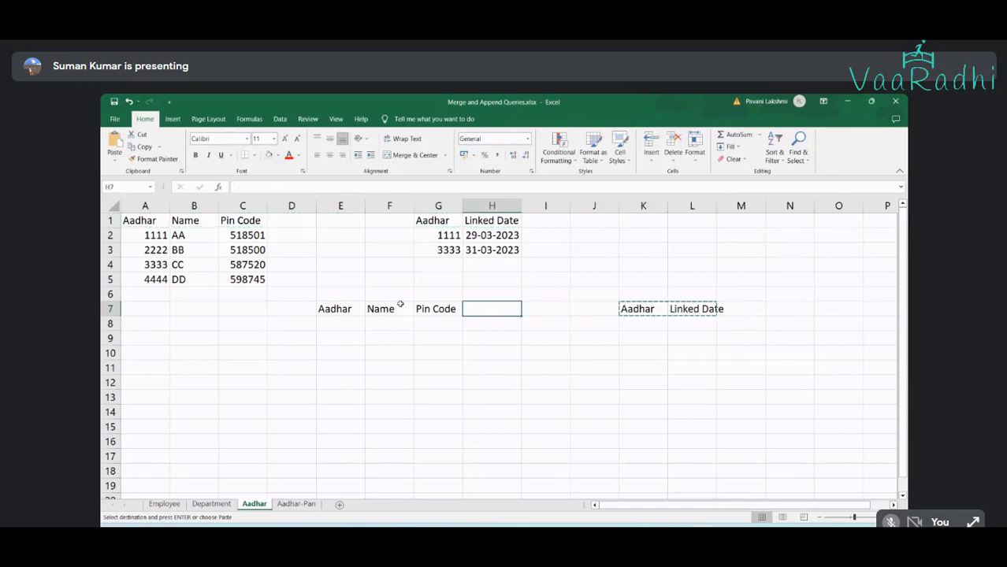
pyautogui.hotkey('ctrl', 'v')
pyautogui.press('Left')
pyautogui.press('Left')
pyautogui.press('Left')
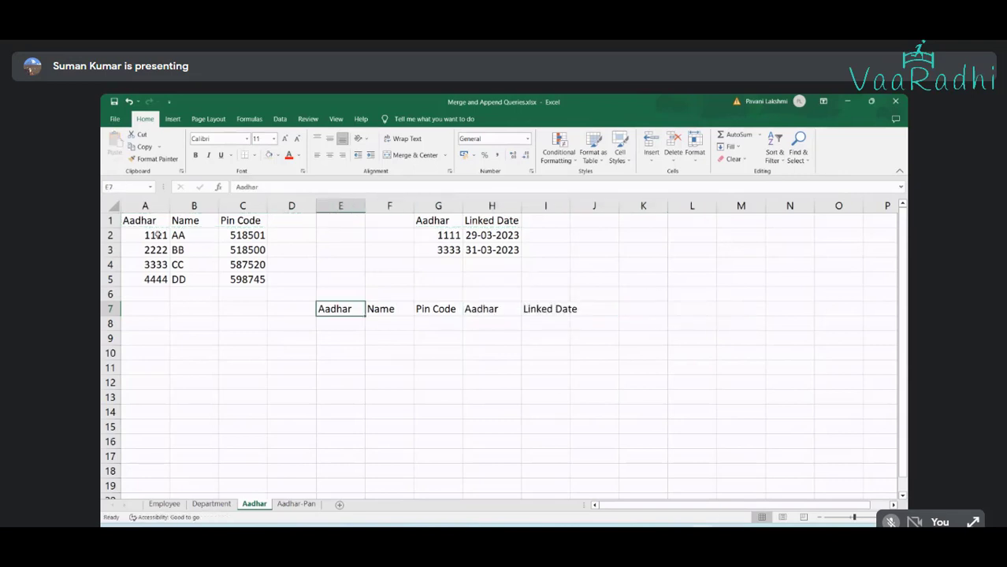
# Build the first joined record by copying A2:C2 to E8 and its matching linked-date record G2:H2 to H8
pyautogui.moveTo(157, 235); pyautogui.dragTo(259, 234)
pyautogui.hotkey('ctrl', 'c')
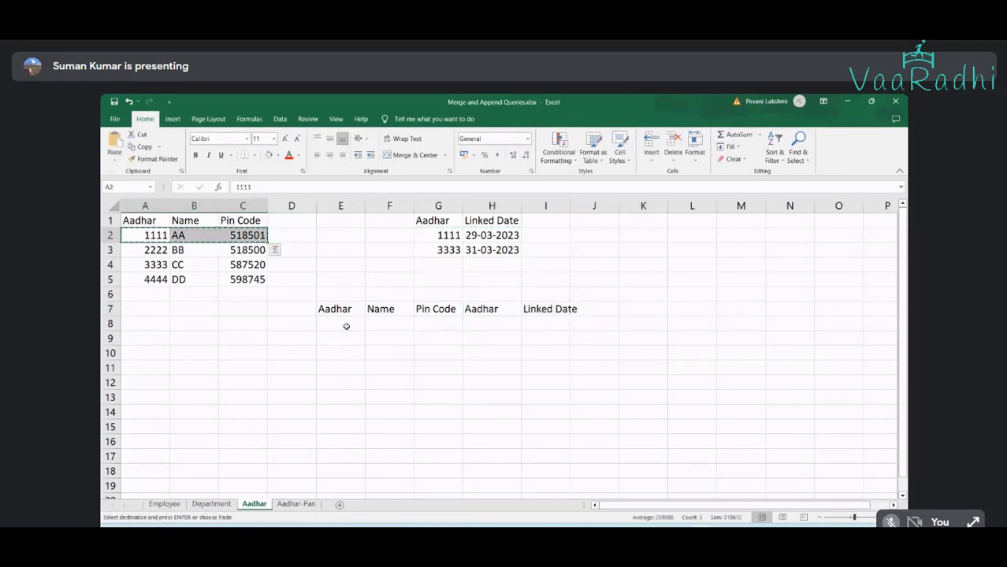
pyautogui.click(346, 325)
pyautogui.hotkey('ctrl', 'v')
pyautogui.click(446, 236)
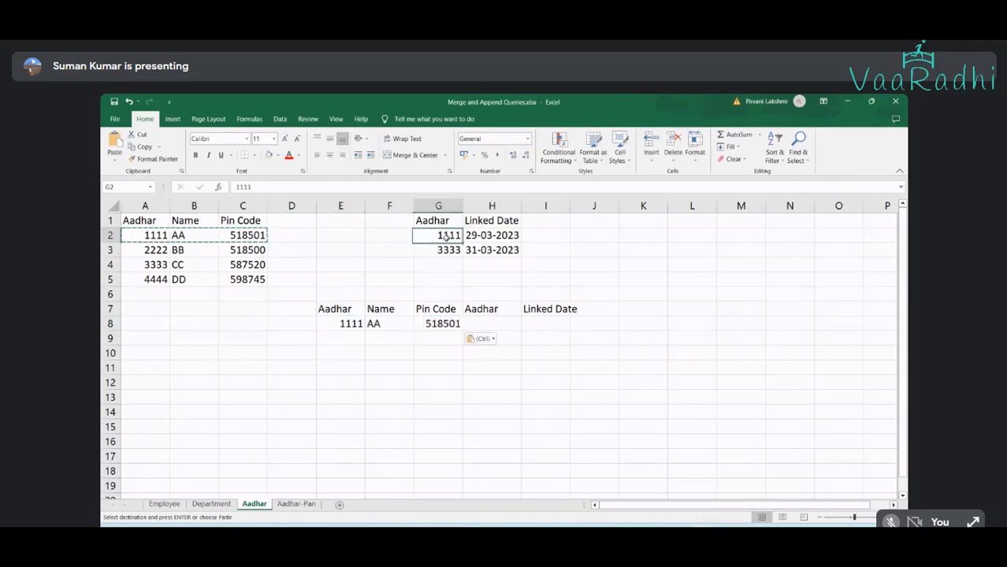
pyautogui.moveTo(446, 236); pyautogui.dragTo(516, 235)
pyautogui.hotkey('ctrl', 'c')
pyautogui.click(504, 323)
pyautogui.hotkey('ctrl', 'v')
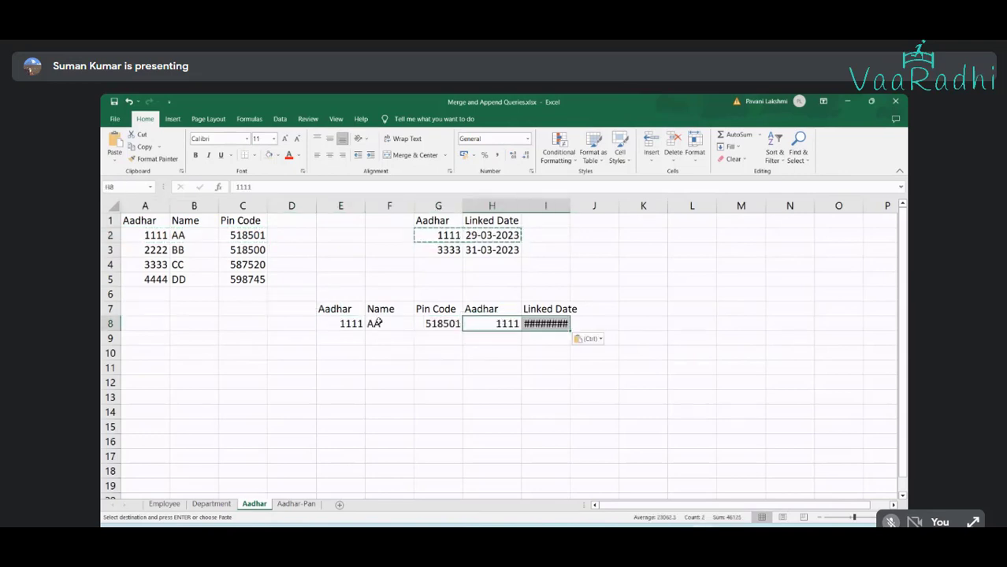
# Check the first record's Aadhar match between A2 and G2, and autofit column I to its linked date
pyautogui.click(157, 236)
pyautogui.click(384, 235)
pyautogui.click(430, 235)
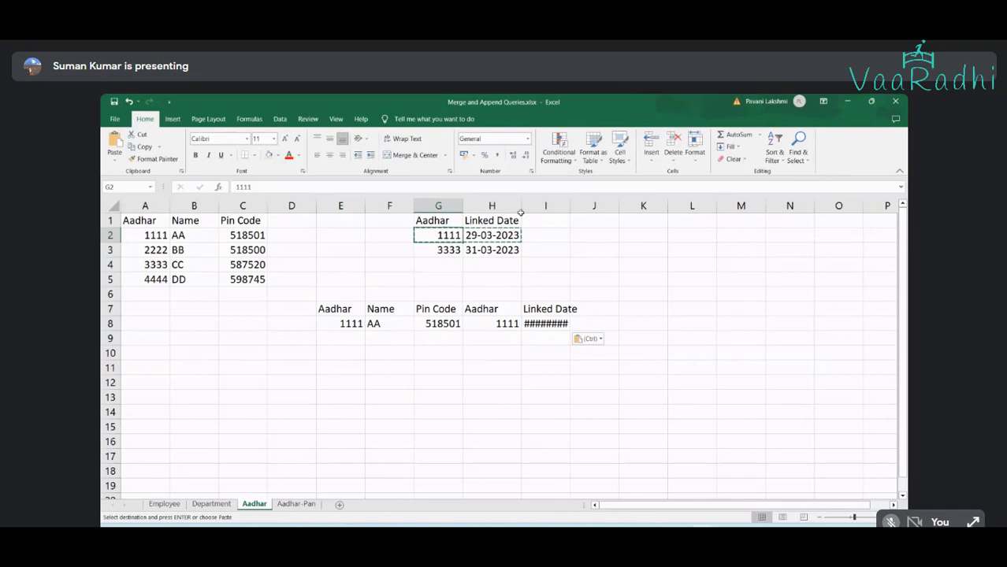
pyautogui.doubleClick(520, 211)
pyautogui.doubleClick(569, 206)
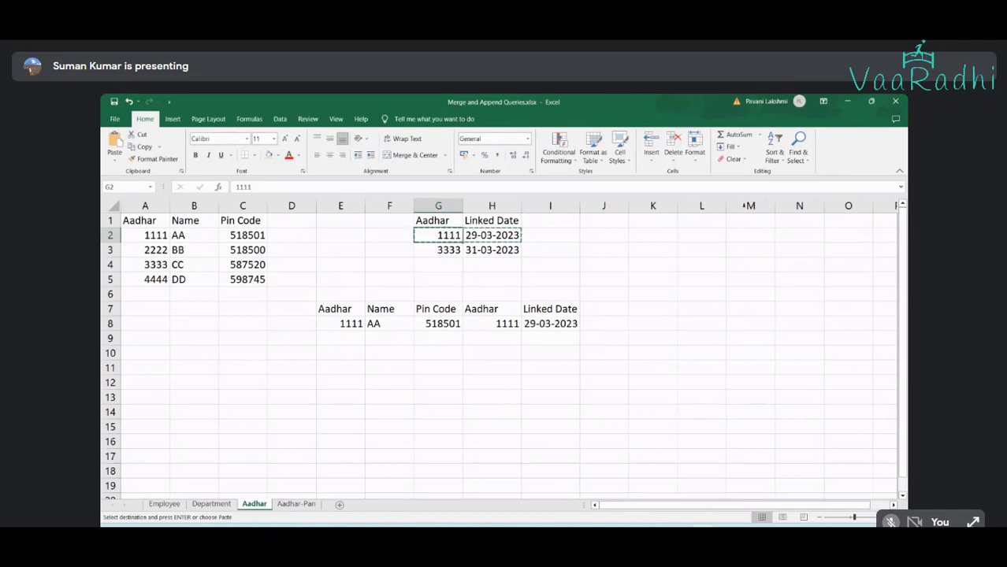
# Check the second Aadhar record in A3:C3 for a match in the Linked Date table
pyautogui.click(136, 249)
pyautogui.moveTo(136, 248)
pyautogui.mouseDown()
pyautogui.moveTo(295, 250)
pyautogui.moveTo(260, 249)
pyautogui.mouseUp()
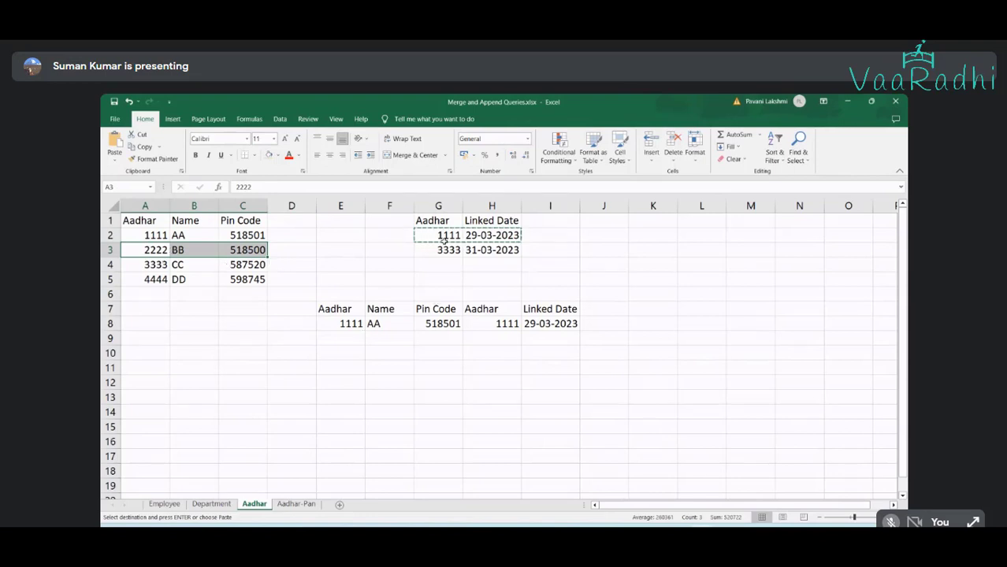
pyautogui.press('Escape')
pyautogui.click(157, 250)
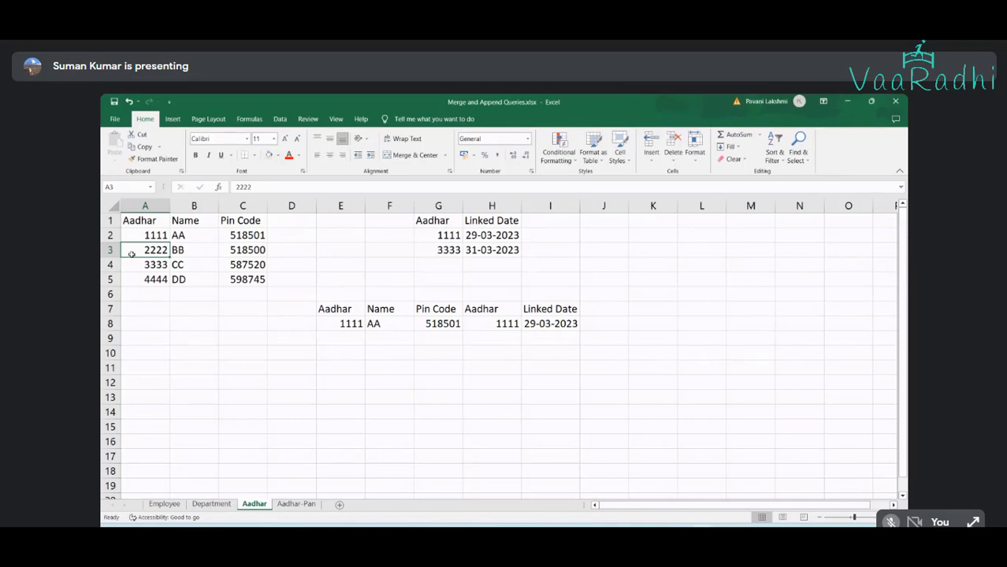
pyautogui.moveTo(131, 255); pyautogui.dragTo(256, 251)
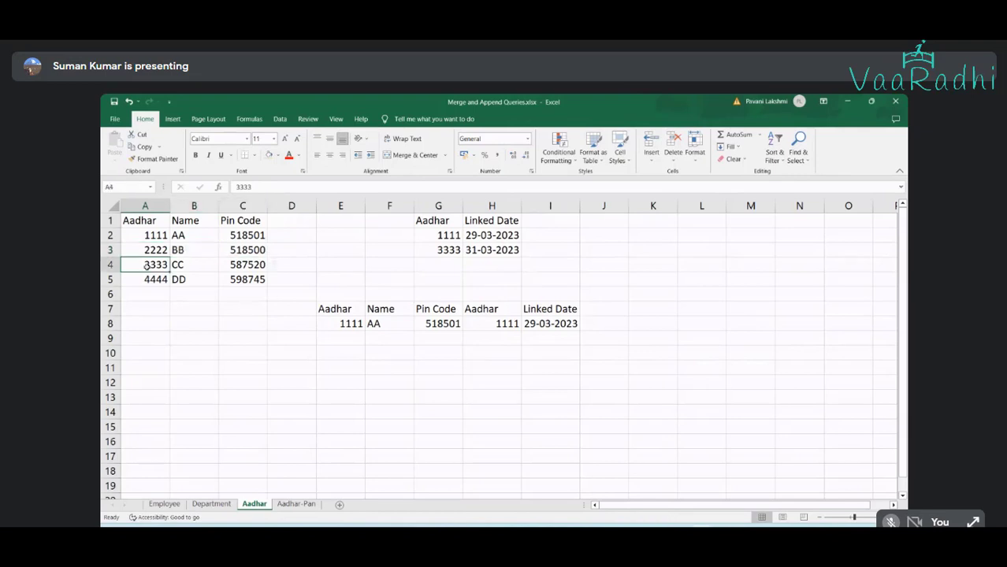
# Build the next joined record by copying A4:C4 to E9 and its matching linked-date record G3:H3 to H9
pyautogui.moveTo(146, 267); pyautogui.dragTo(269, 268)
pyautogui.hotkey('ctrl', 'c')
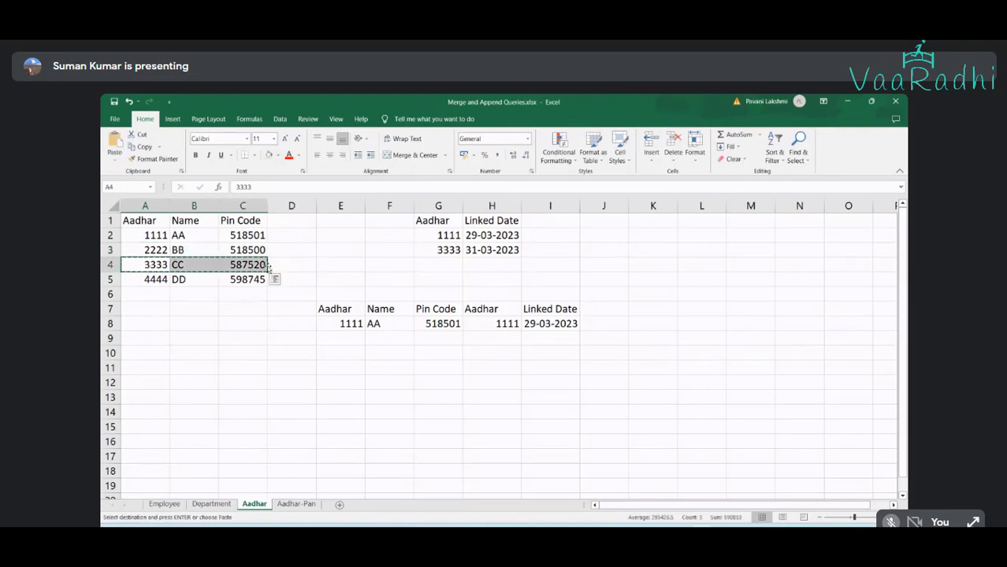
pyautogui.click(328, 340)
pyautogui.hotkey('ctrl', 'v')
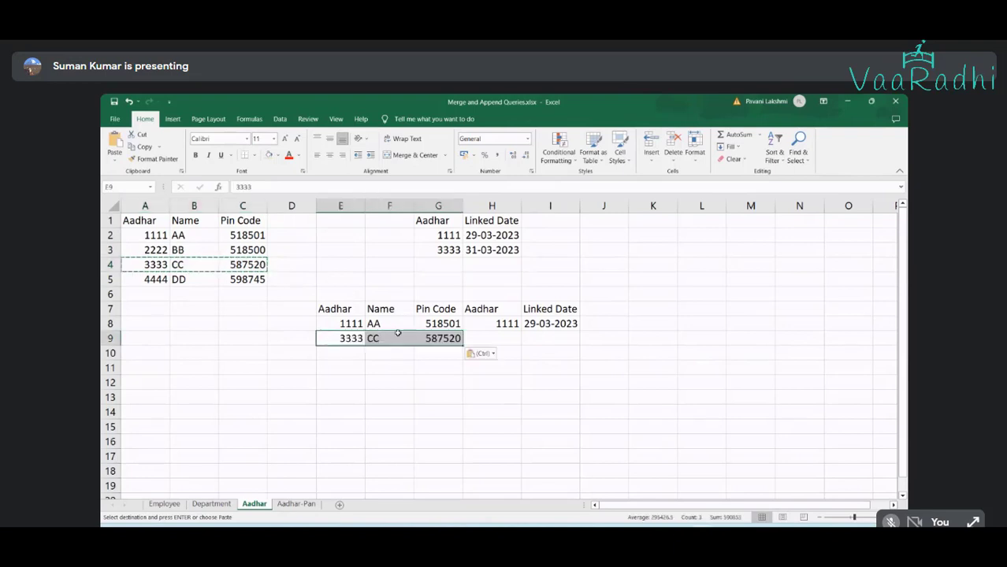
pyautogui.moveTo(438, 249); pyautogui.dragTo(512, 250)
pyautogui.hotkey('ctrl', 'c')
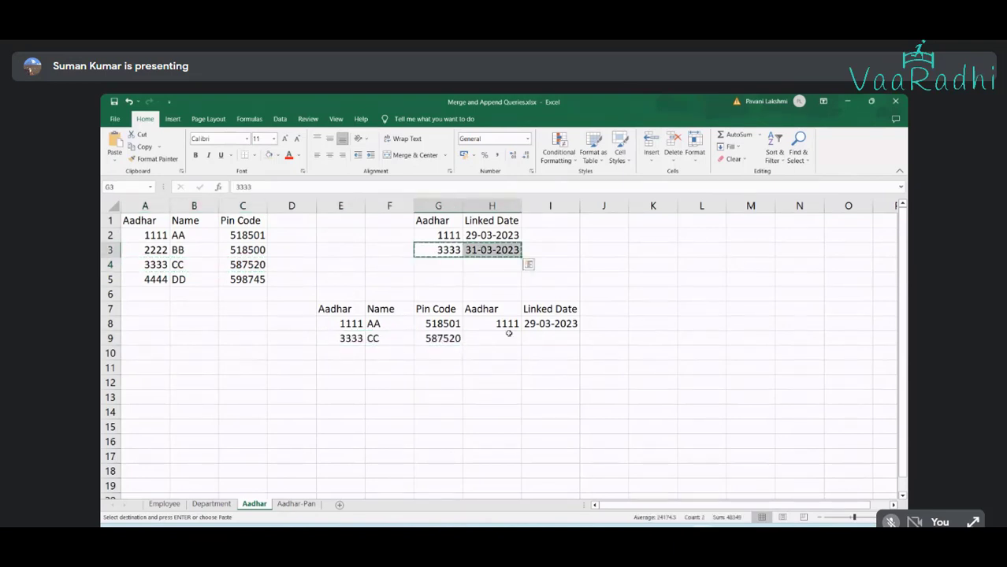
pyautogui.click(509, 334)
pyautogui.hotkey('ctrl', 'v')
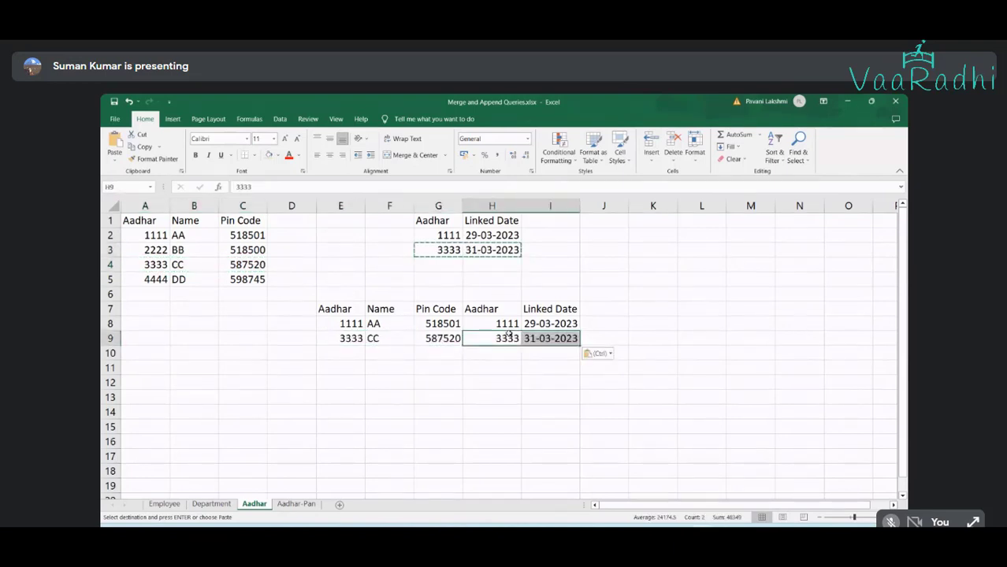
# Check the last Aadhar record in A5 for a match, and compare the Aadhar table A1:C5 with the Linked Date table G1:H3
pyautogui.click(163, 279)
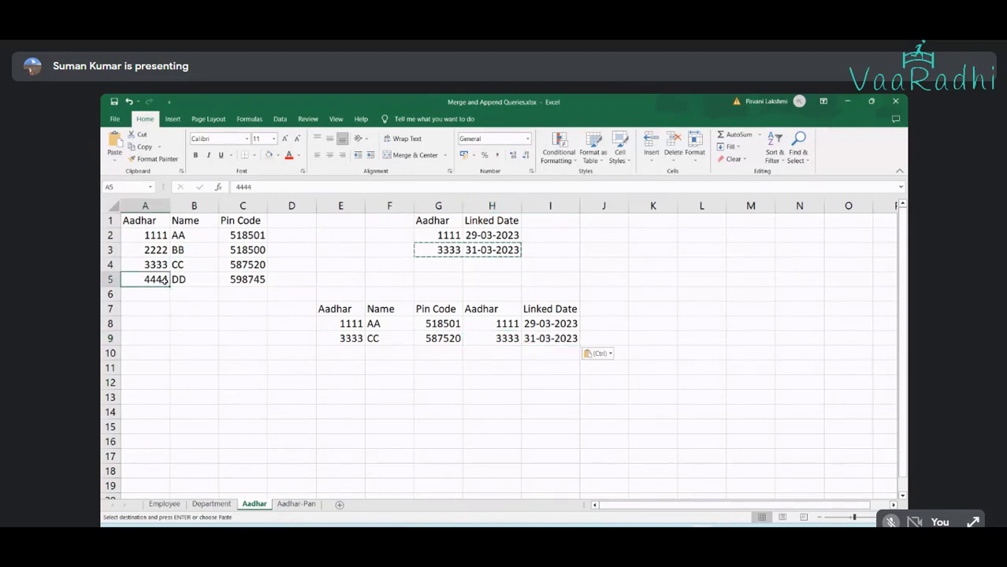
pyautogui.press('Escape')
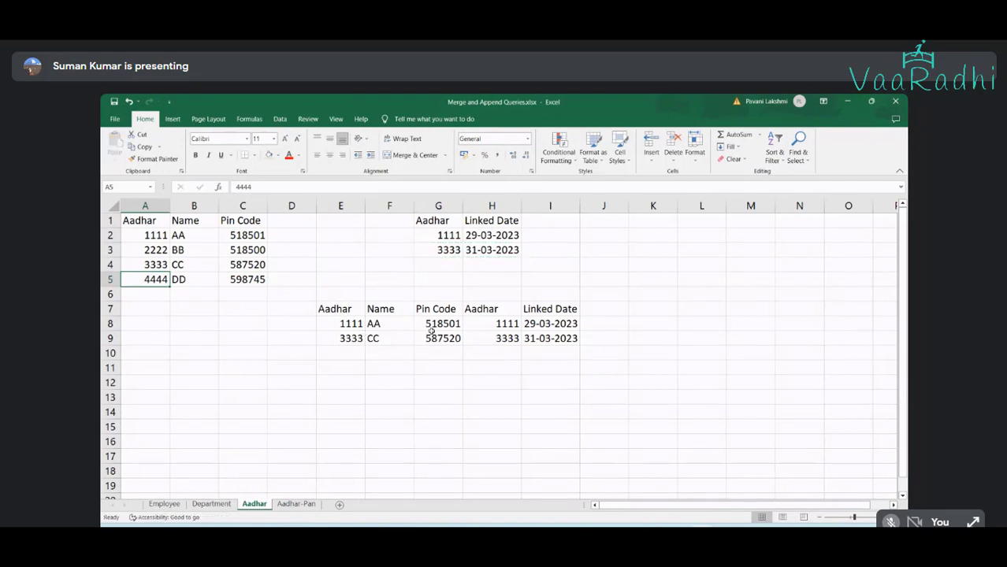
pyautogui.click(401, 294)
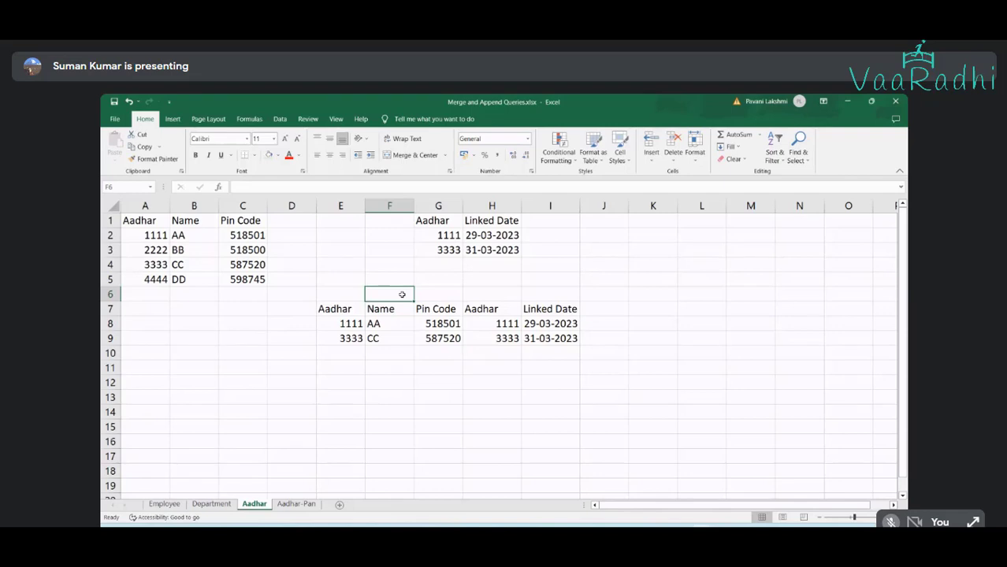
pyautogui.moveTo(155, 222); pyautogui.dragTo(258, 280)
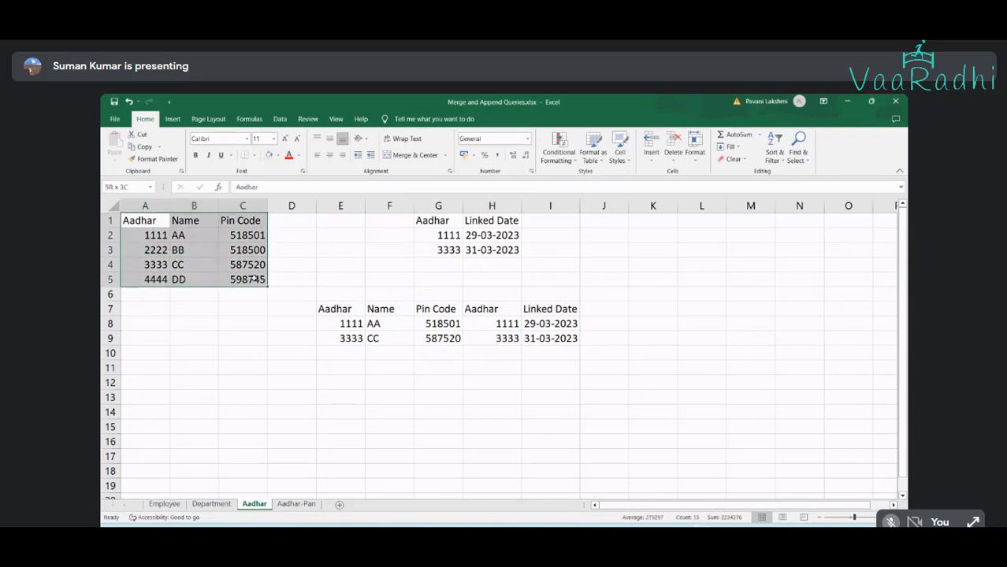
pyautogui.moveTo(432, 221); pyautogui.dragTo(493, 252)
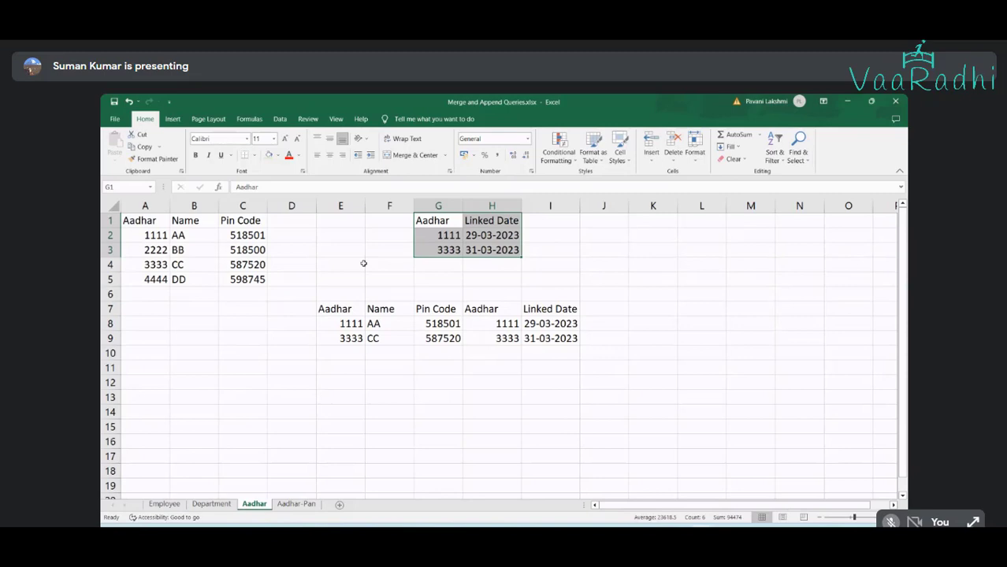
pyautogui.click(149, 250)
pyautogui.click(453, 258)
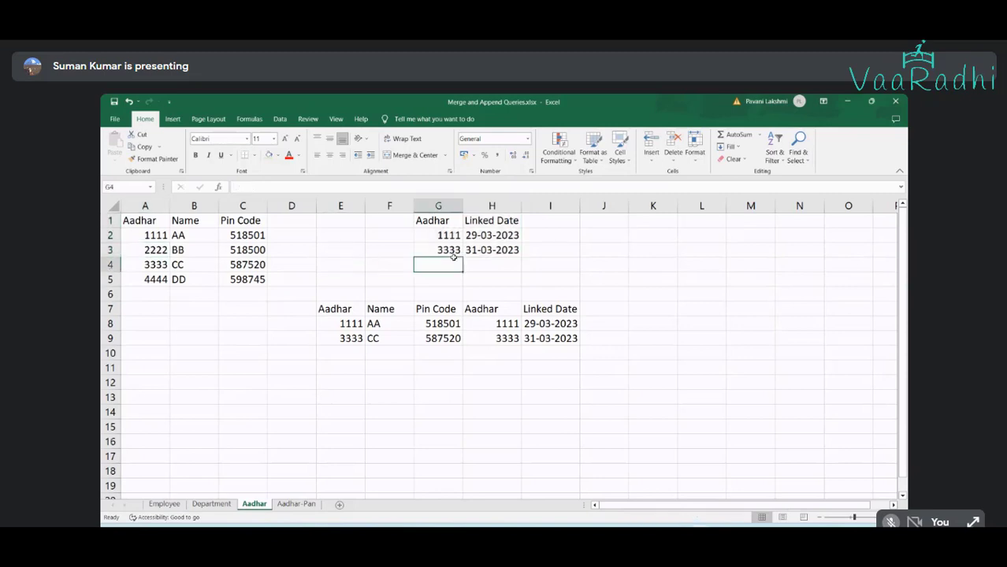
pyautogui.moveTo(454, 258); pyautogui.dragTo(519, 208)
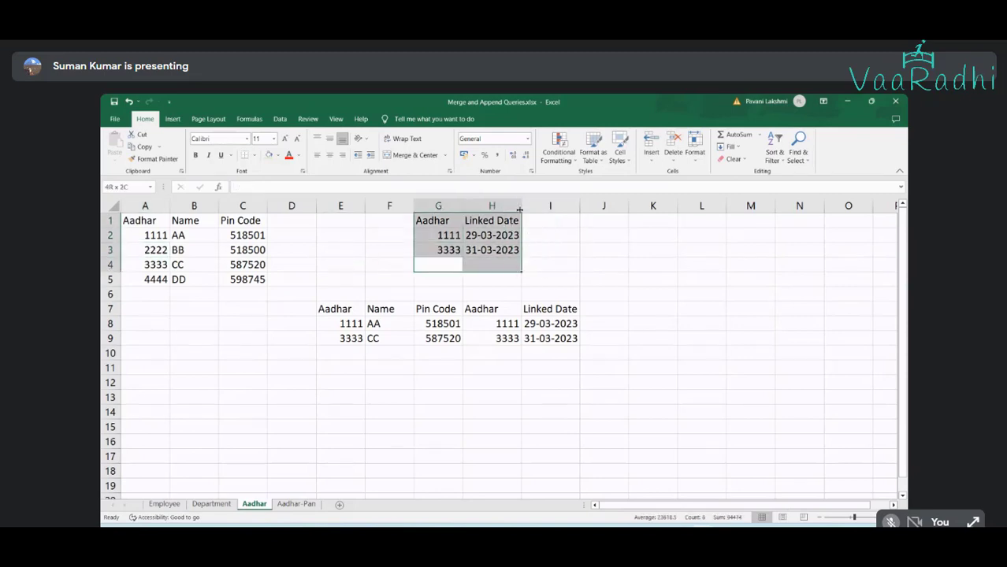
pyautogui.moveTo(156, 226); pyautogui.dragTo(258, 279)
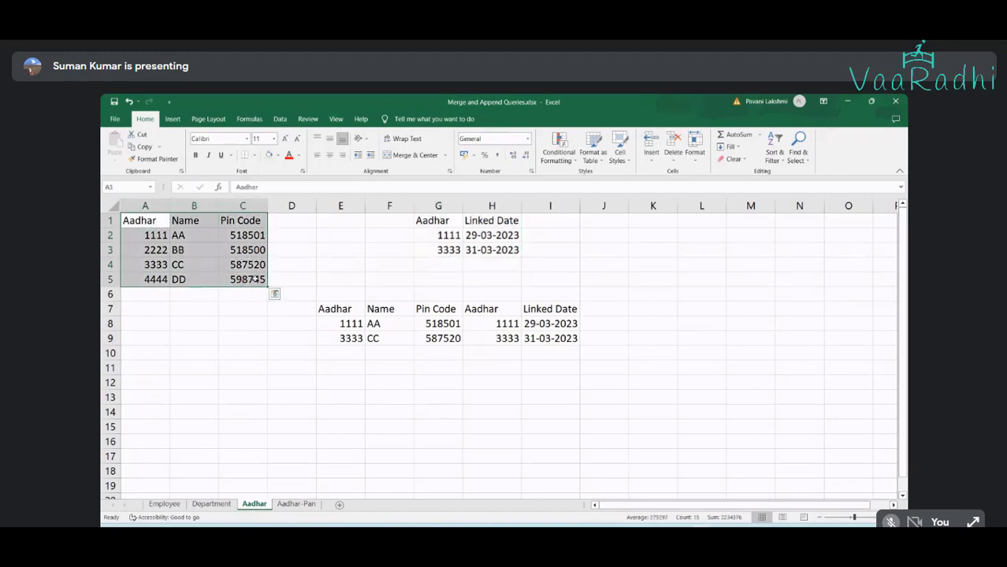
pyautogui.moveTo(439, 221); pyautogui.dragTo(508, 248)
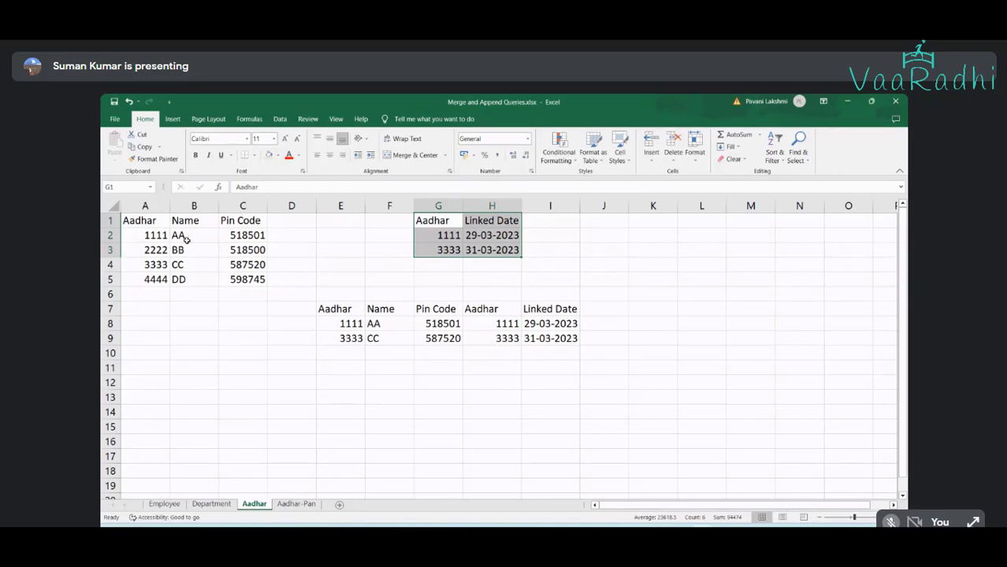
# Compare the Aadhar records with the Linked Date table G1:H3, and examine the records in rows 3 and 5
pyautogui.moveTo(138, 234); pyautogui.dragTo(218, 270)
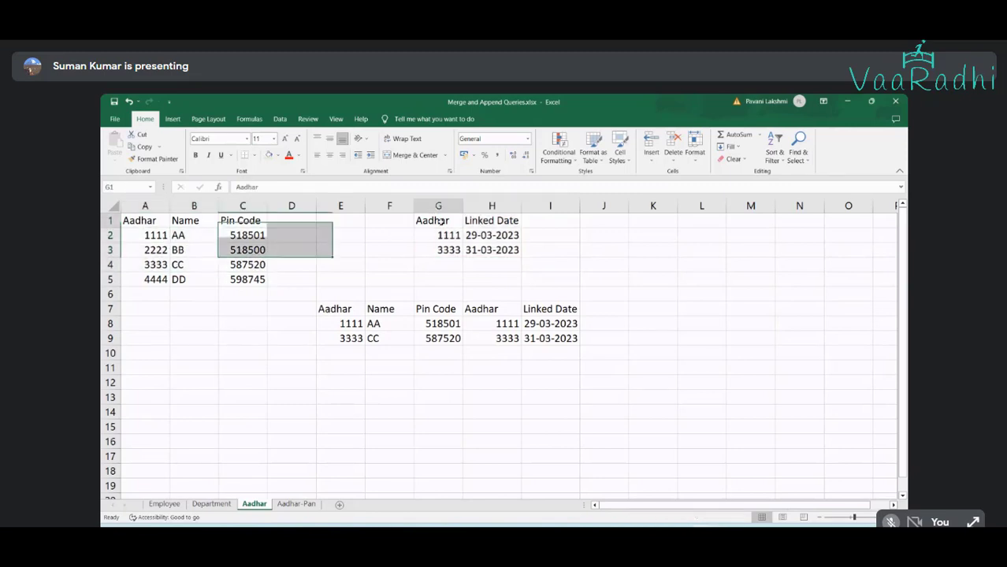
pyautogui.moveTo(432, 221); pyautogui.dragTo(512, 250)
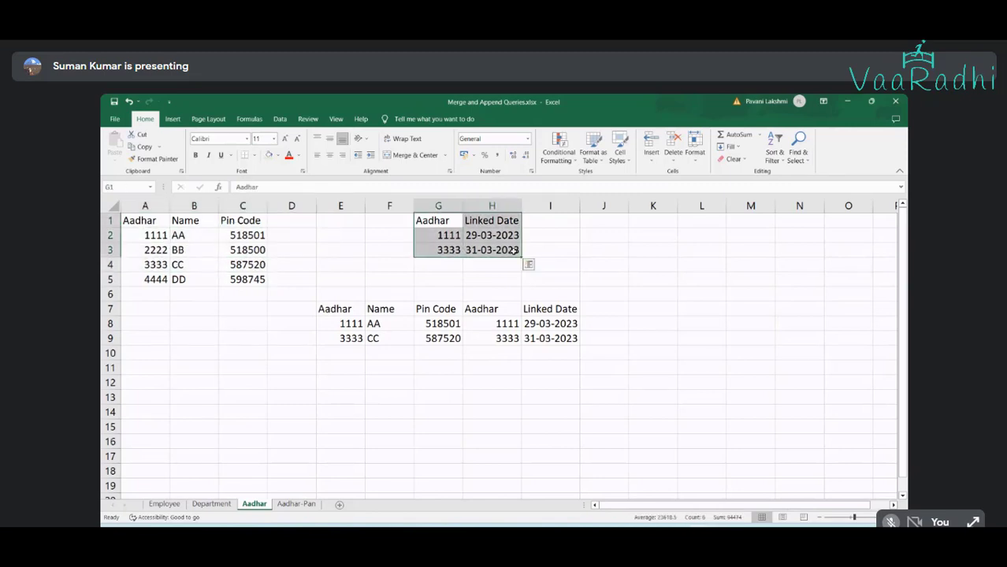
pyautogui.doubleClick(168, 251)
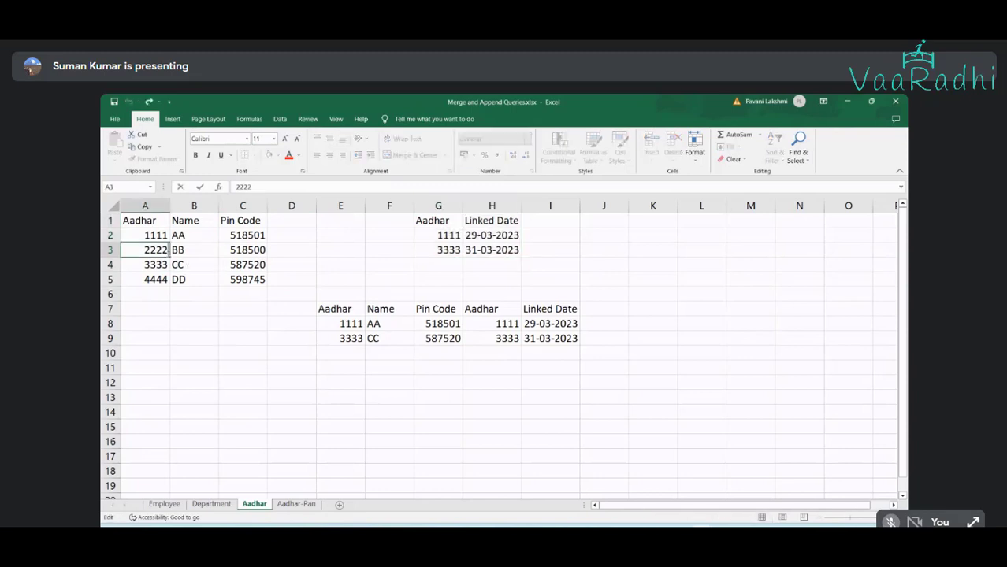
pyautogui.click(156, 279)
pyautogui.click(160, 293)
pyautogui.click(197, 251)
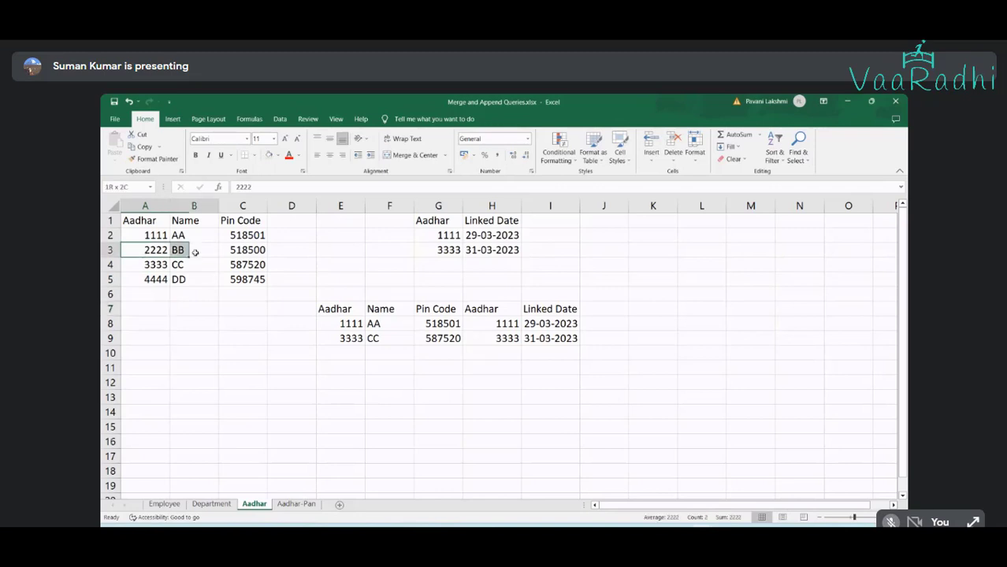
pyautogui.moveTo(153, 279); pyautogui.dragTo(228, 282)
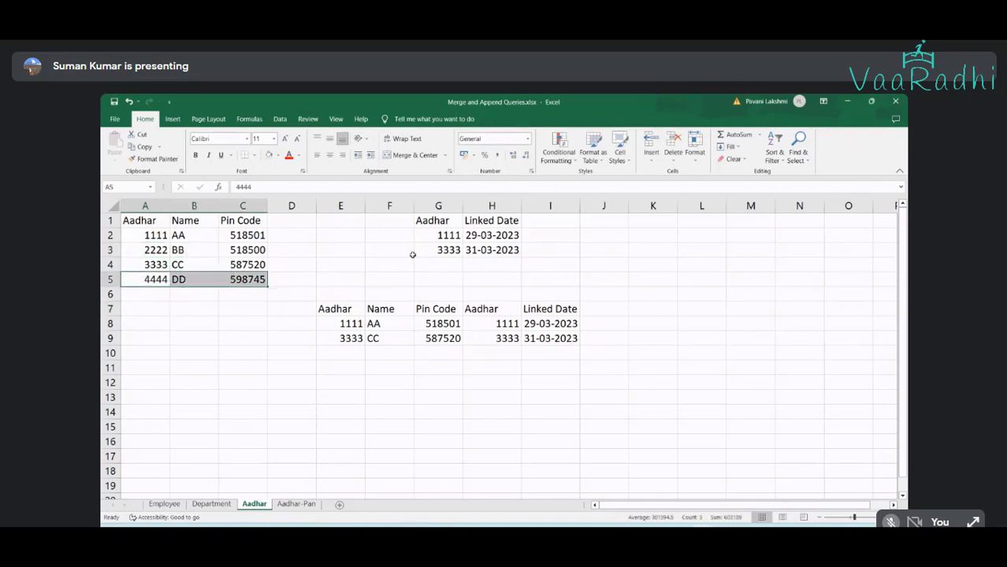
# Check the Aadhar values in A3 and A5 against the linked Aadhar values in G2:G3
pyautogui.click(174, 254)
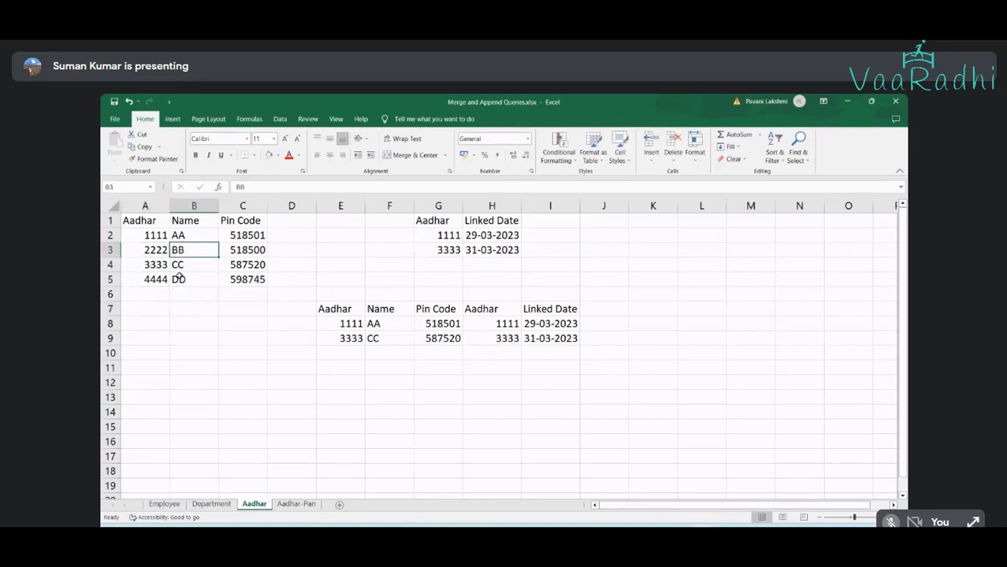
pyautogui.click(140, 250)
pyautogui.click(143, 276)
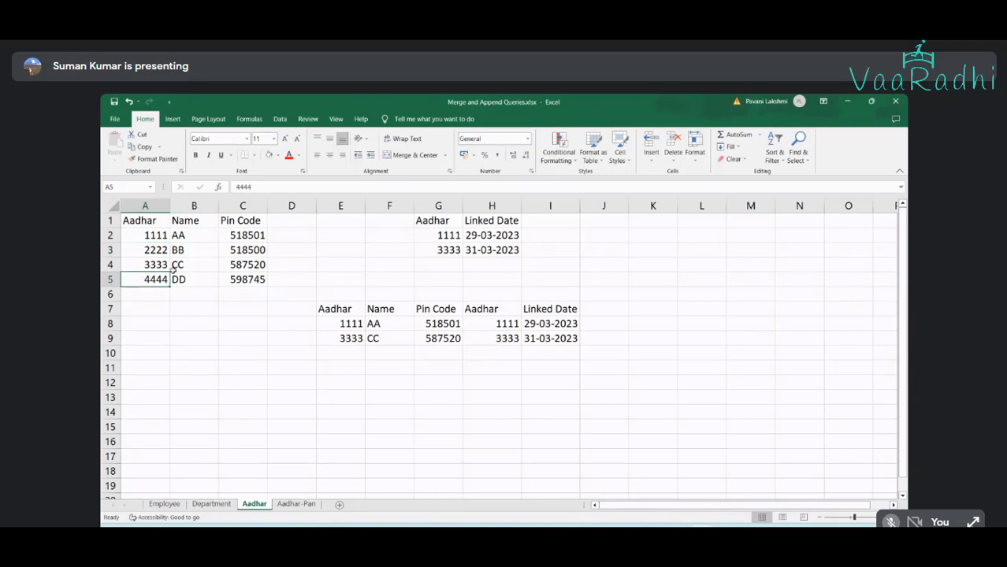
pyautogui.click(451, 236)
pyautogui.click(448, 261)
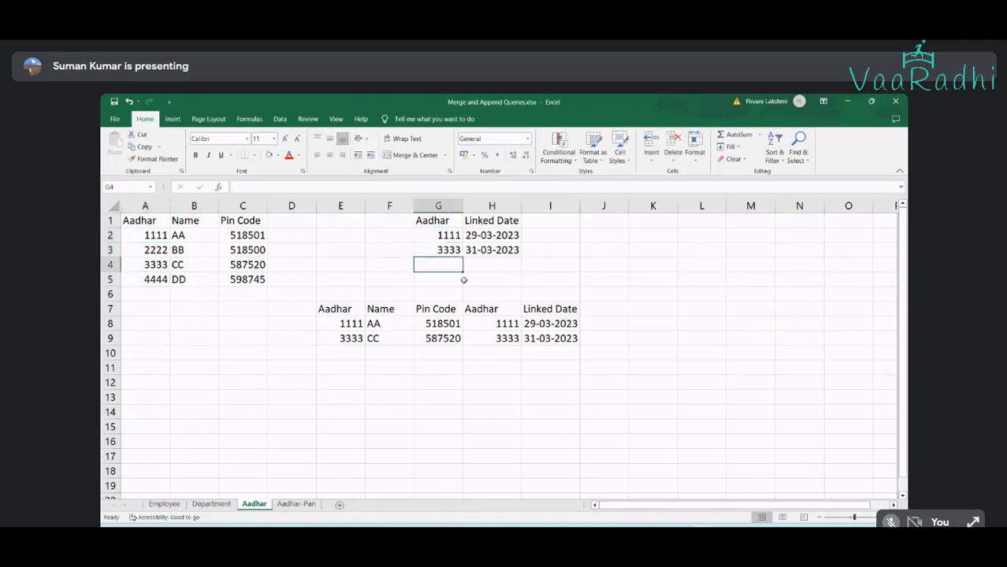
pyautogui.click(151, 253)
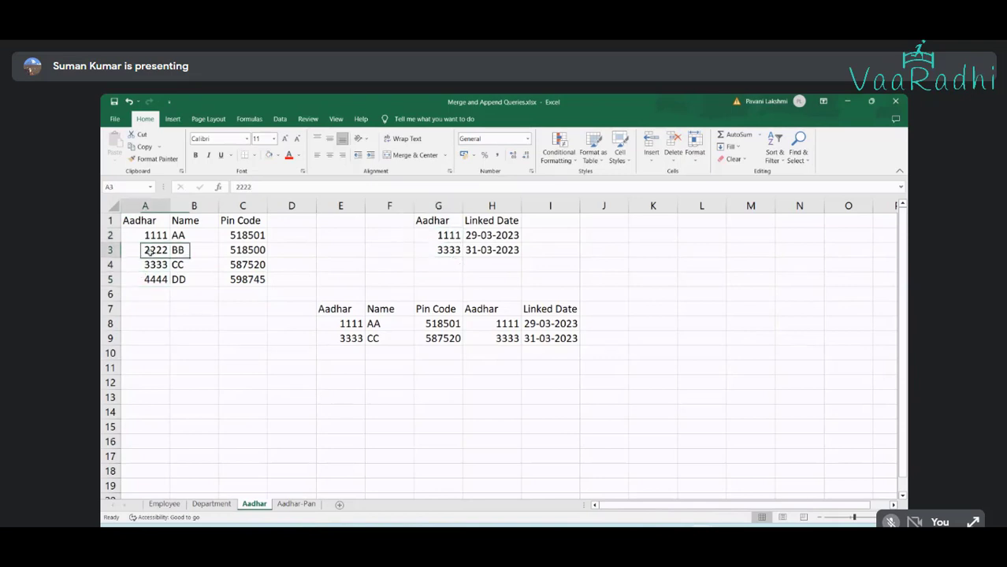
pyautogui.click(161, 279)
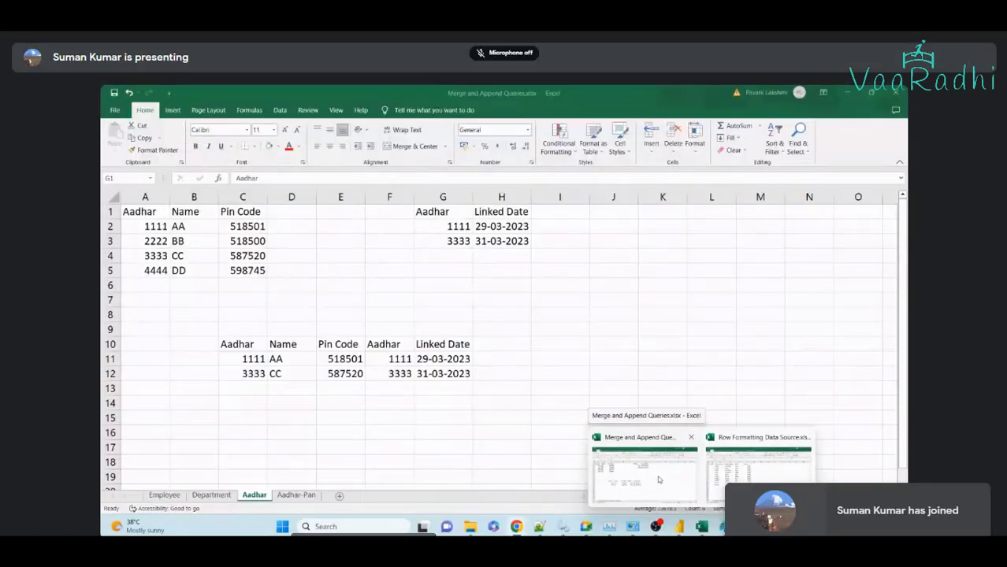
# Return to the Merge and Append Queries workbook and compare the Aadhar table A1:C5 with the Linked Date table G1:H3
pyautogui.click(657, 476)
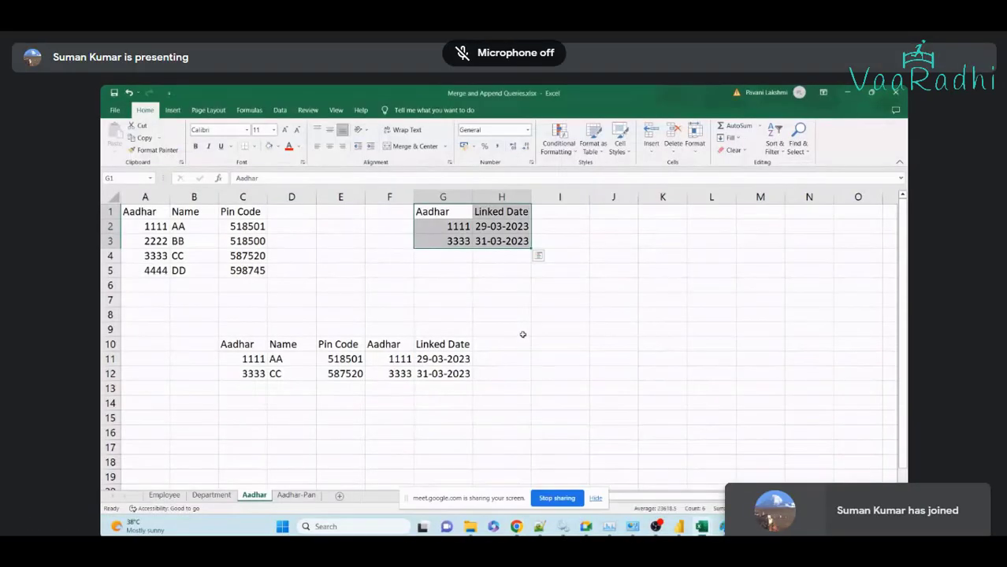
pyautogui.click(592, 354)
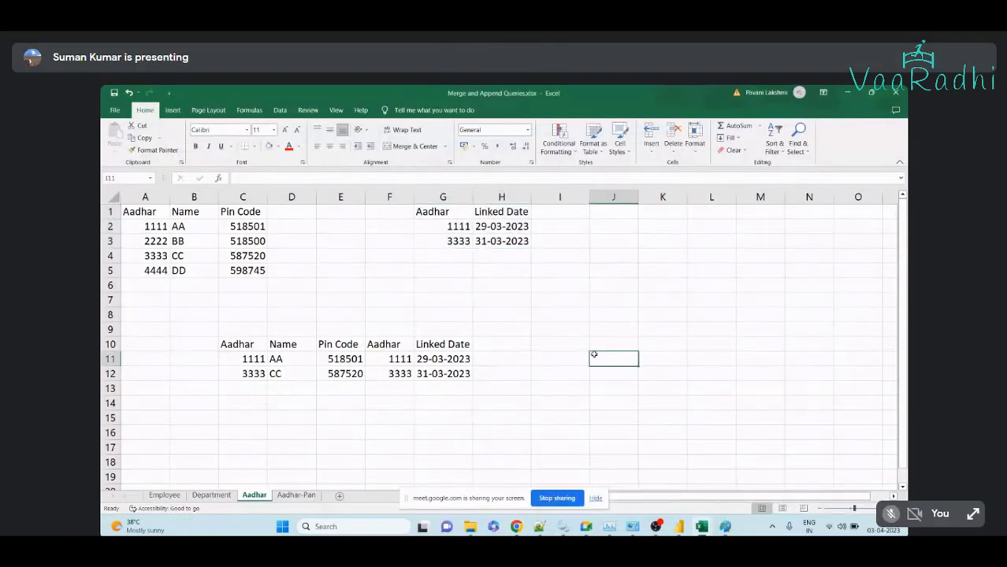
pyautogui.moveTo(155, 216); pyautogui.dragTo(244, 271)
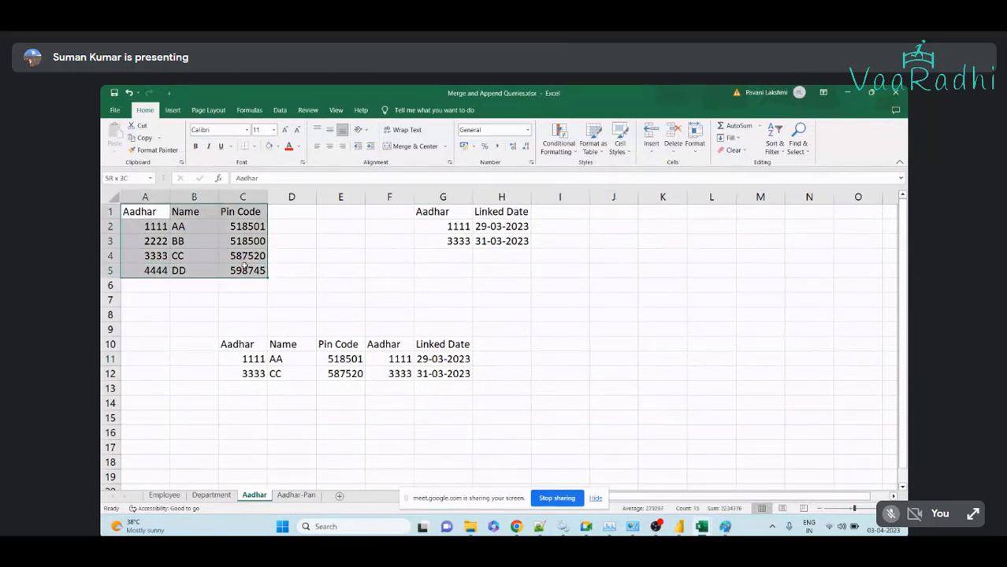
pyautogui.moveTo(457, 212); pyautogui.dragTo(492, 241)
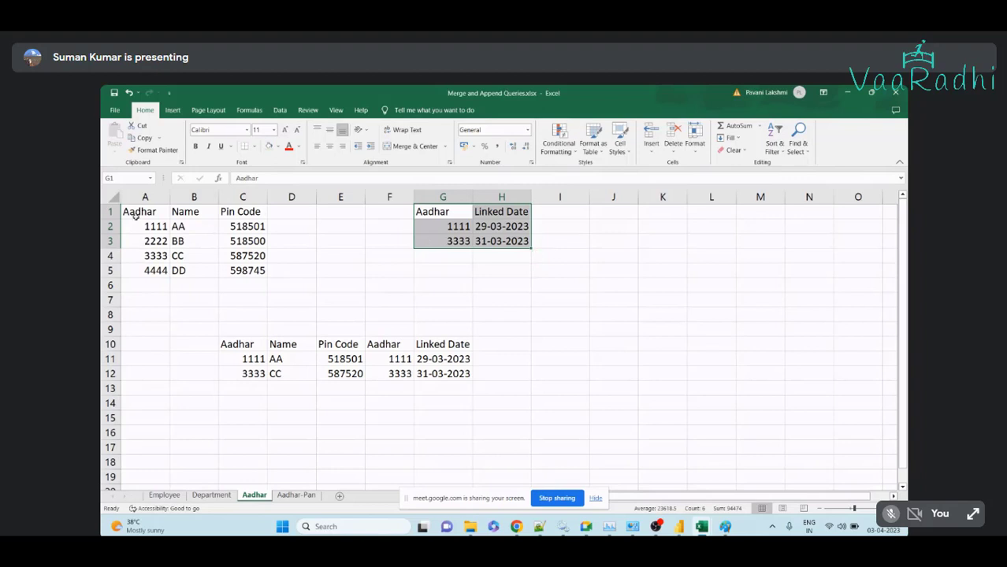
pyautogui.moveTo(136, 218); pyautogui.dragTo(490, 244)
pyautogui.click(433, 213)
pyautogui.moveTo(131, 217); pyautogui.dragTo(244, 270)
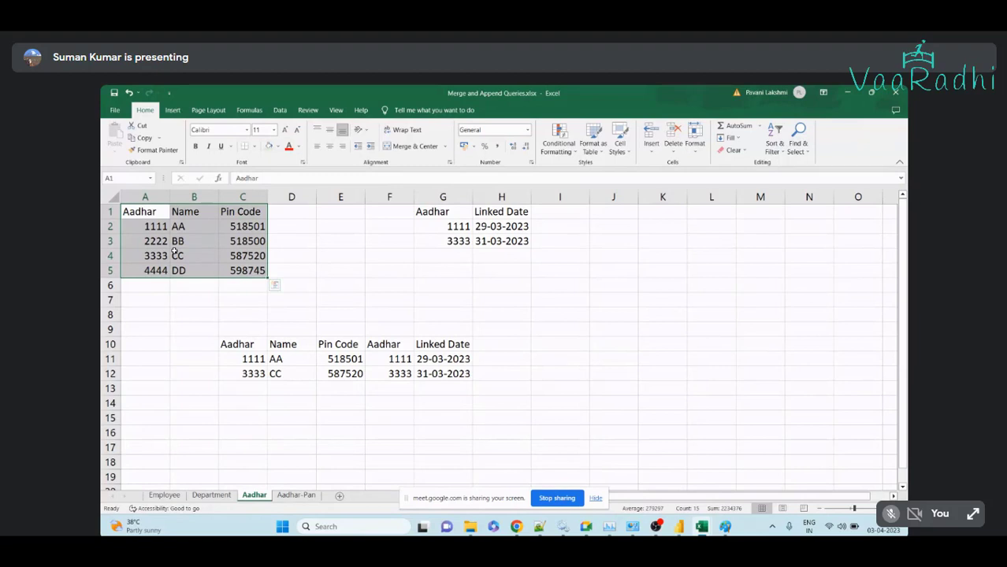
pyautogui.moveTo(146, 215); pyautogui.dragTo(519, 267)
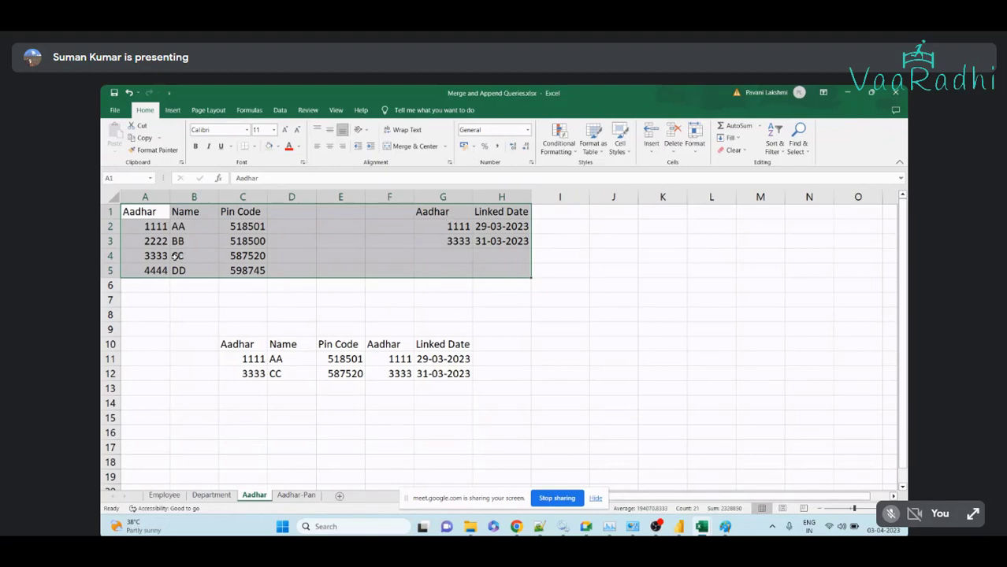
# Set the font color of the unmatched Aadhar records A3:C3 and A5:C5 to red
pyautogui.moveTo(150, 241); pyautogui.dragTo(252, 241)
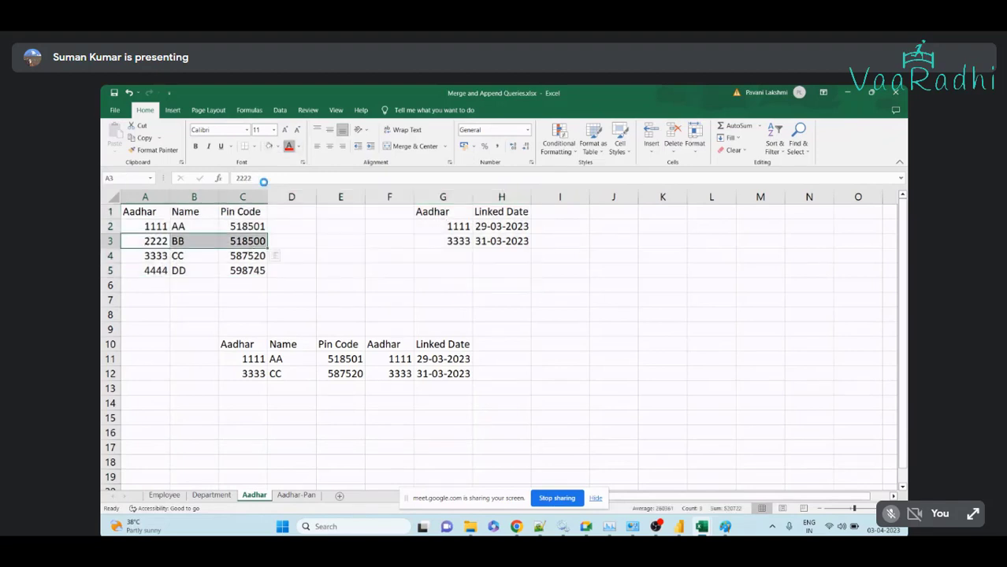
pyautogui.press('F4')
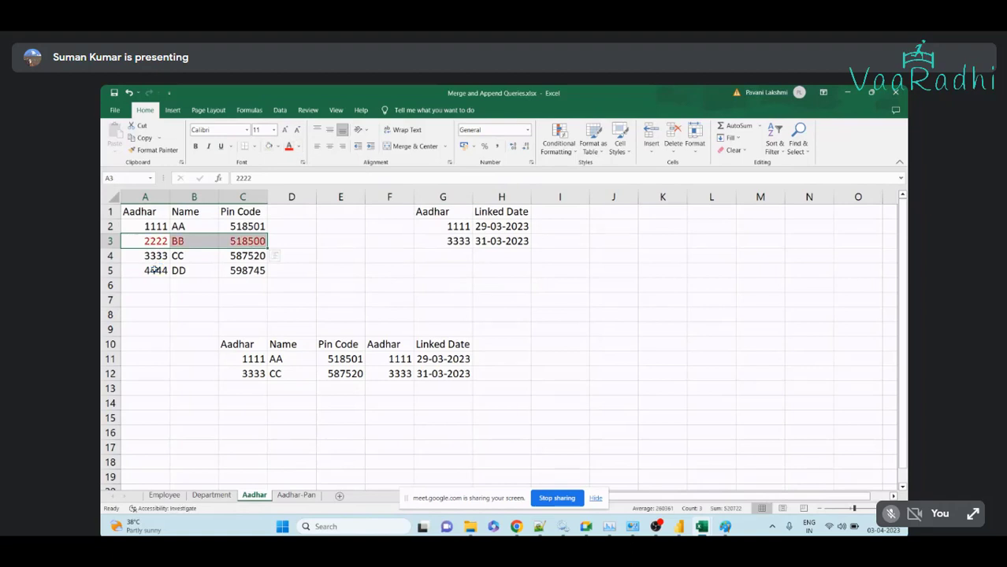
pyautogui.moveTo(155, 270); pyautogui.dragTo(252, 270)
pyautogui.press('F4')
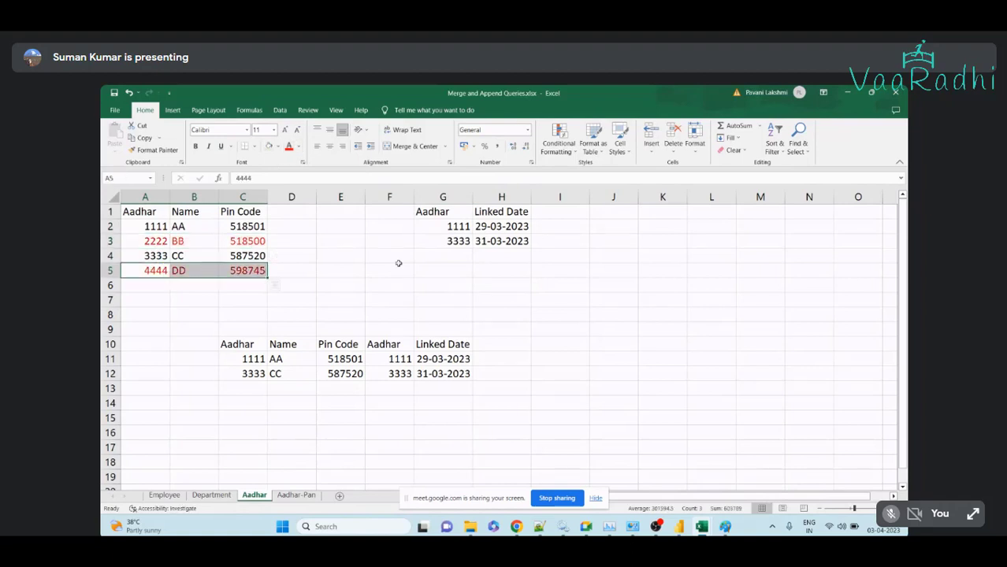
pyautogui.click(399, 266)
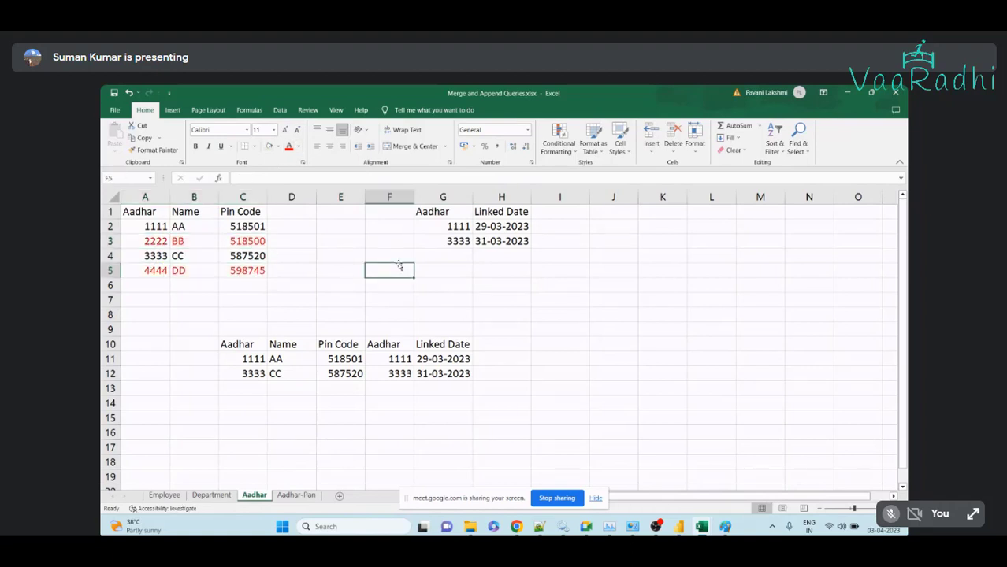
# Check the Aadhar values in A2 and A3 for matches in column G, and review the Linked Date table G1:H3
pyautogui.click(154, 236)
pyautogui.click(156, 227)
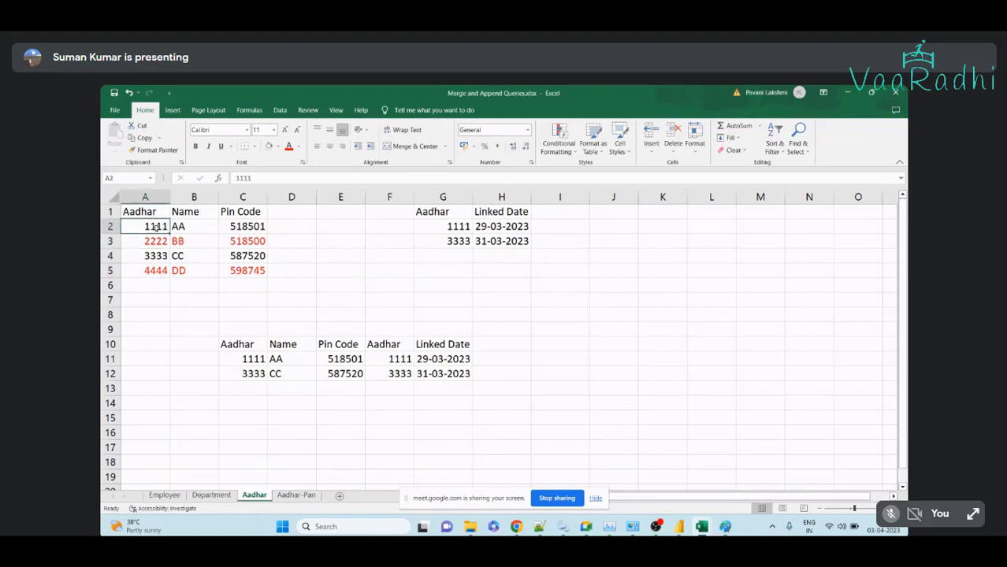
pyautogui.click(455, 226)
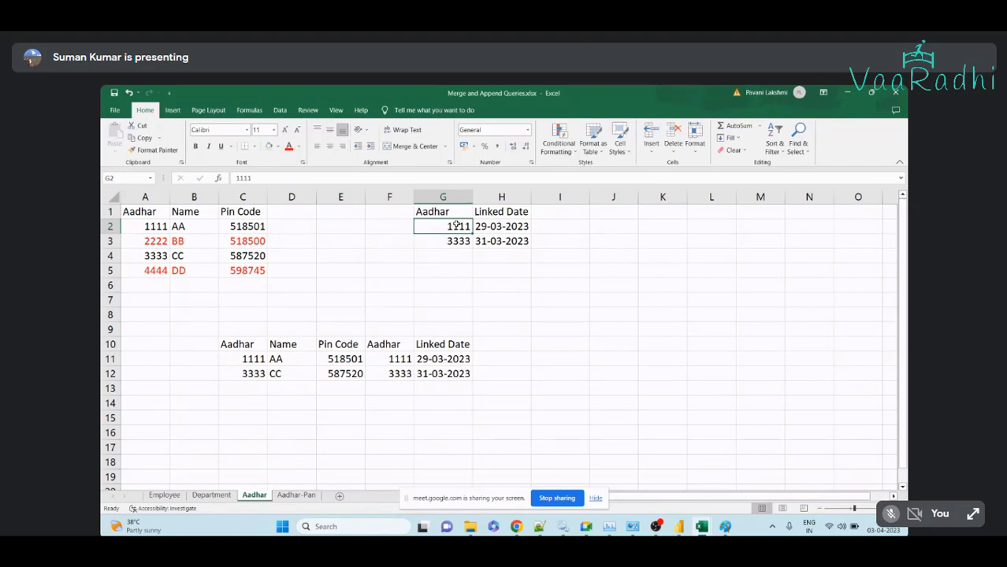
pyautogui.click(167, 242)
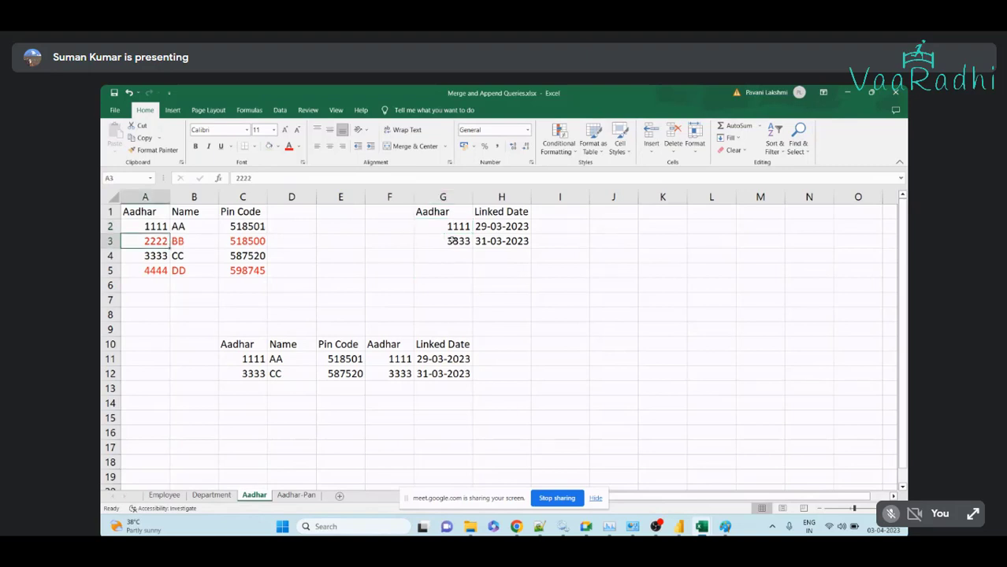
pyautogui.click(451, 240)
pyautogui.click(416, 214)
pyautogui.moveTo(416, 215); pyautogui.dragTo(495, 242)
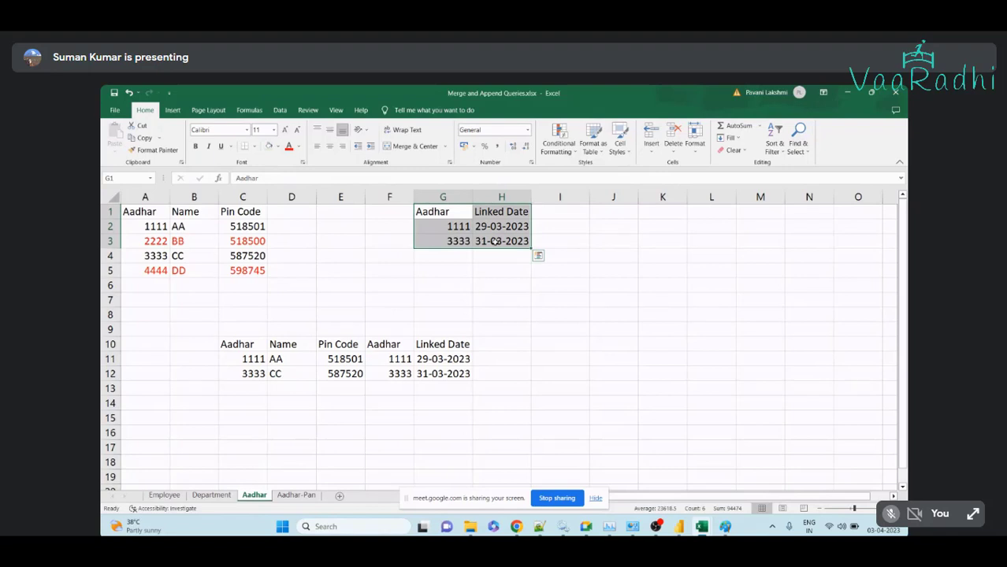
# Compare the joined result table C10:G12 with the Aadhar key columns A and G of the two source tables
pyautogui.moveTo(237, 345); pyautogui.dragTo(418, 367)
pyautogui.click(194, 211)
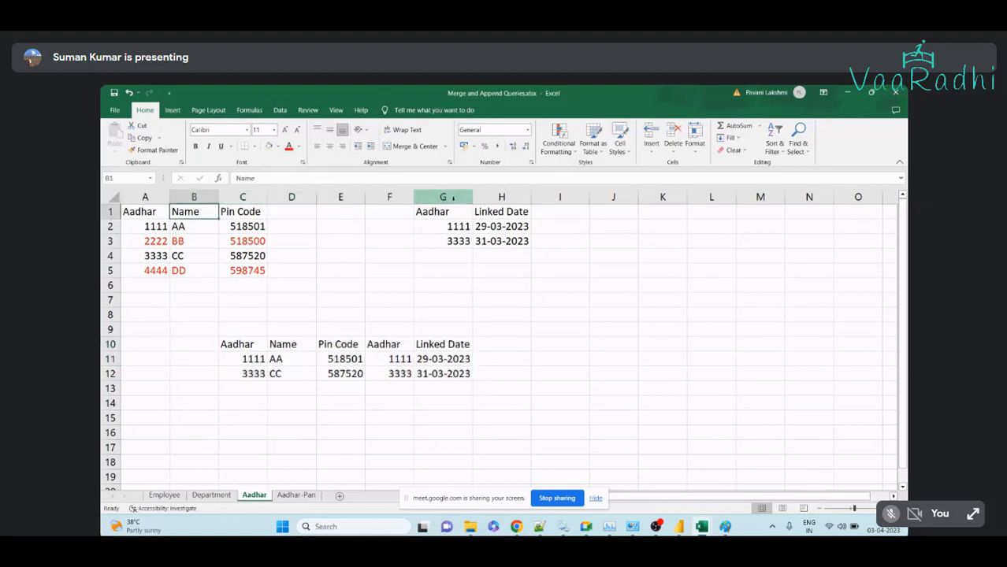
pyautogui.click(144, 197)
pyautogui.click(443, 197)
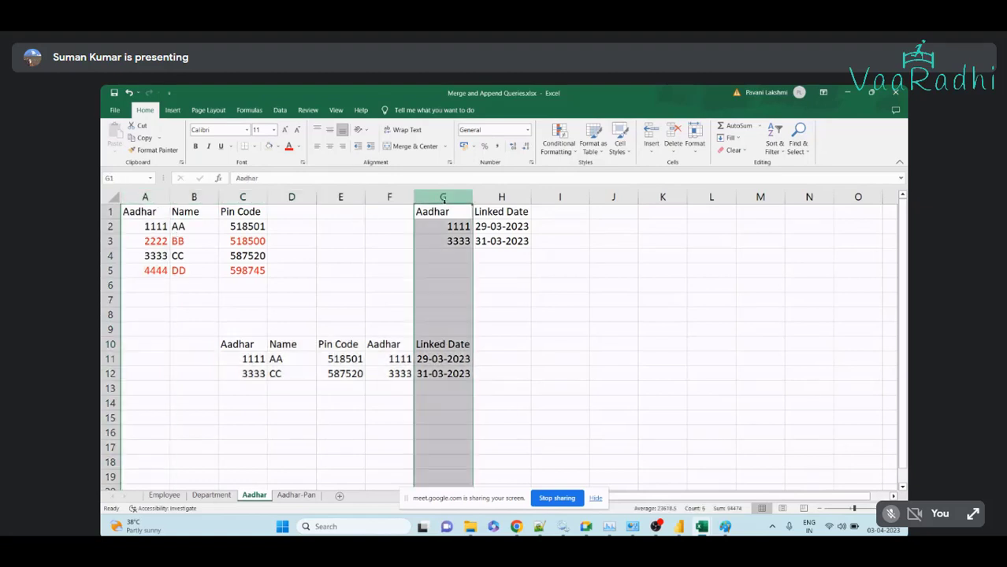
pyautogui.click(330, 358)
pyautogui.moveTo(245, 346); pyautogui.dragTo(430, 366)
pyautogui.click(156, 231)
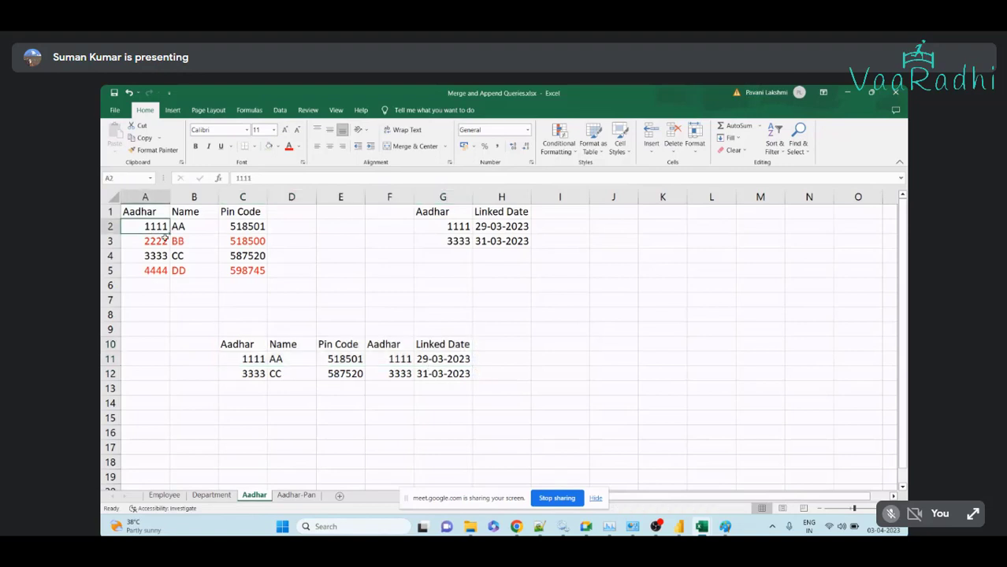
pyautogui.click(455, 225)
pyautogui.click(234, 343)
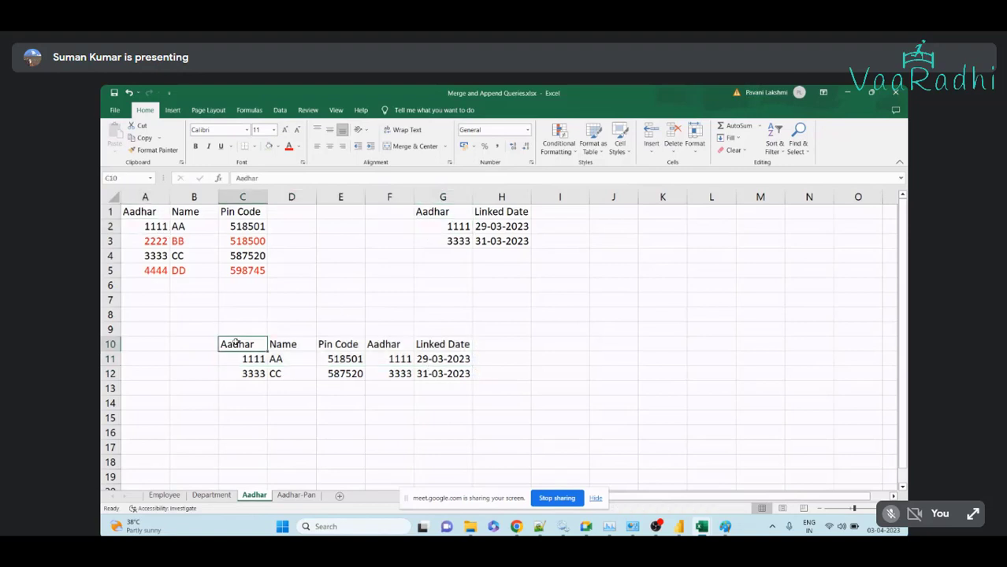
pyautogui.moveTo(234, 343); pyautogui.dragTo(452, 365)
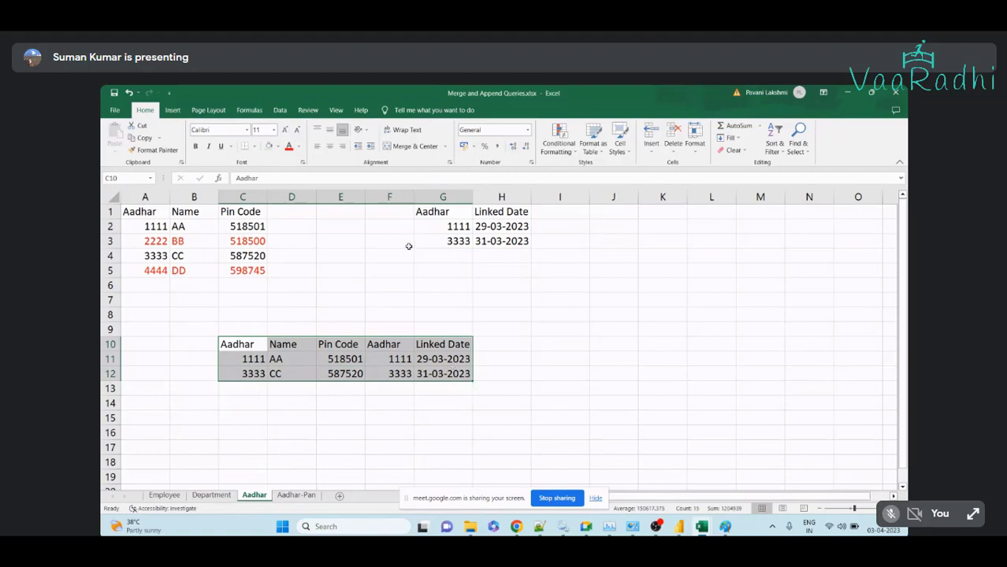
# Merge and center C8:G9 above the joined result table and enter the heading "Equi"
pyautogui.click(296, 325)
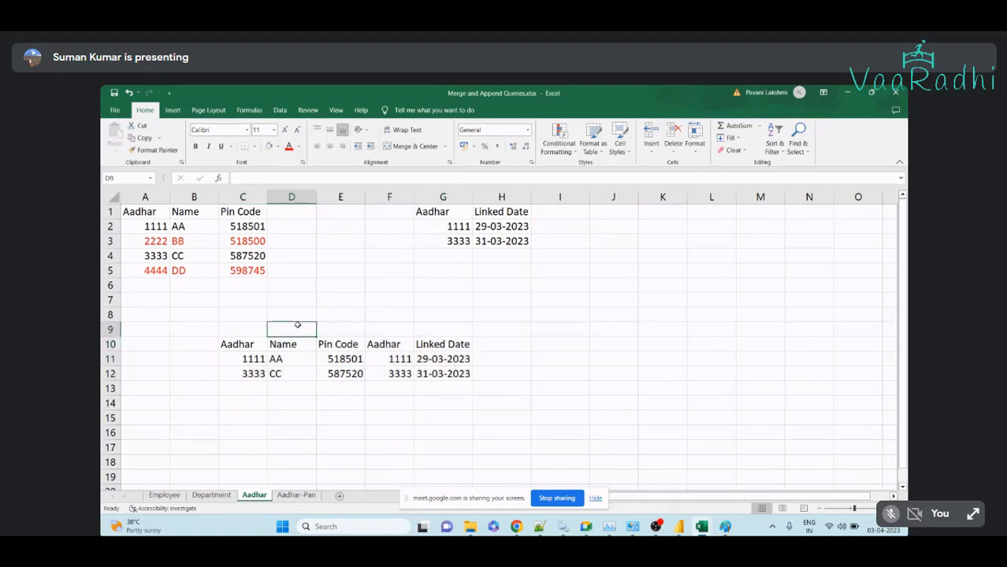
pyautogui.moveTo(249, 330); pyautogui.dragTo(445, 315)
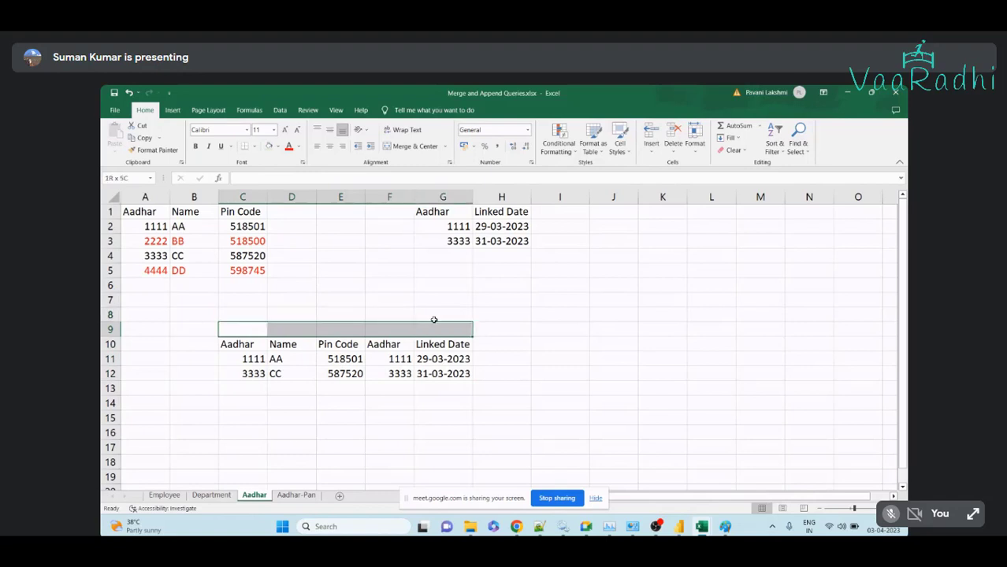
pyautogui.click(409, 146)
pyautogui.write('Equ')
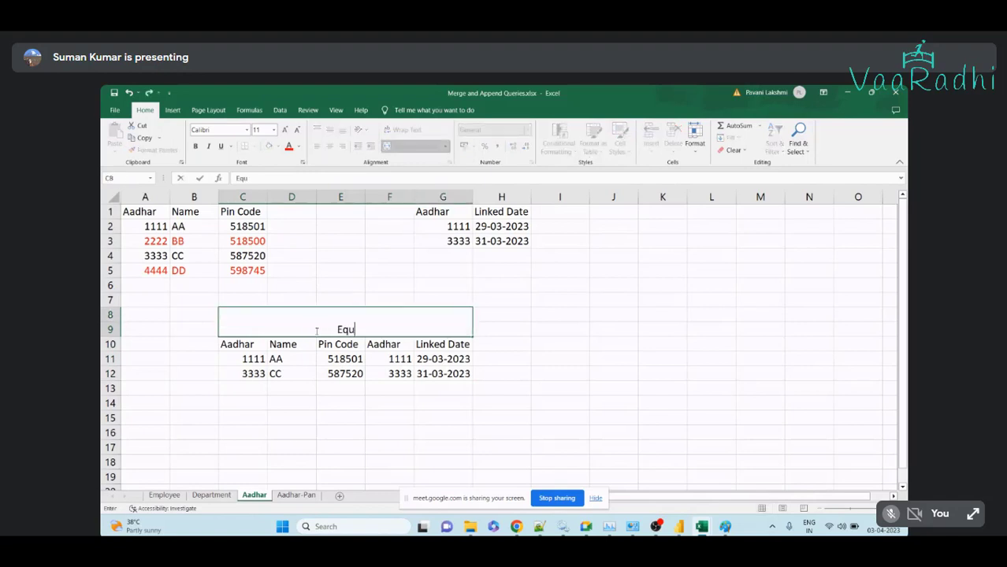
pyautogui.write('i')
pyautogui.press('Return')
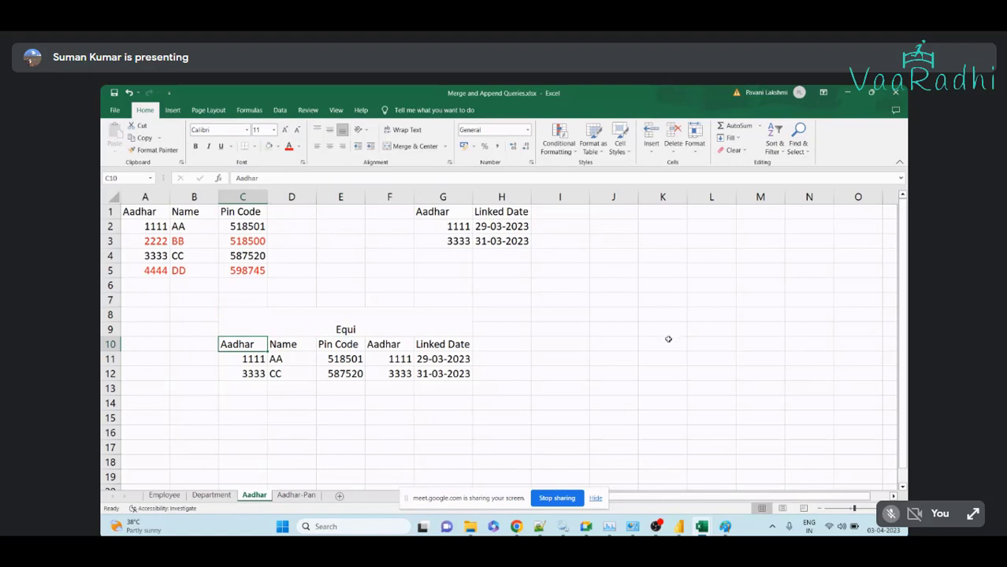
pyautogui.click(160, 243)
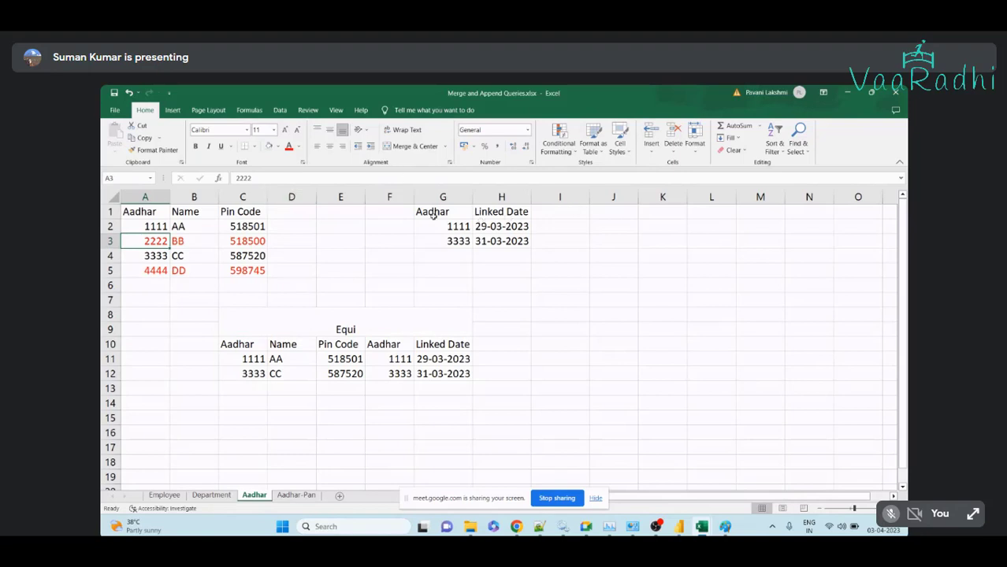
pyautogui.click(583, 314)
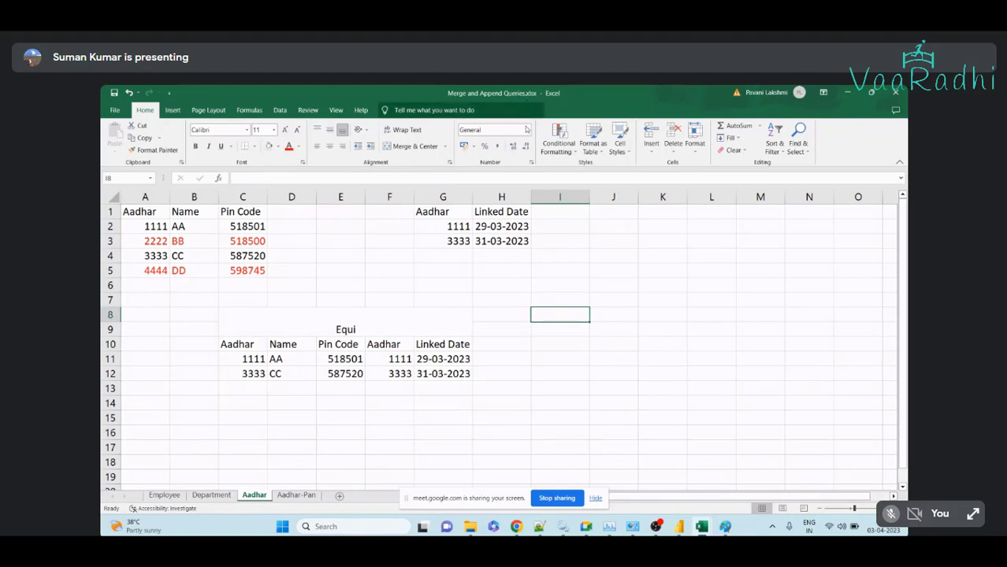
# Compare the Aadhar key columns A and G of the two source tables, checking the values in A2, A3 and G2
pyautogui.click(145, 197)
pyautogui.click(451, 197)
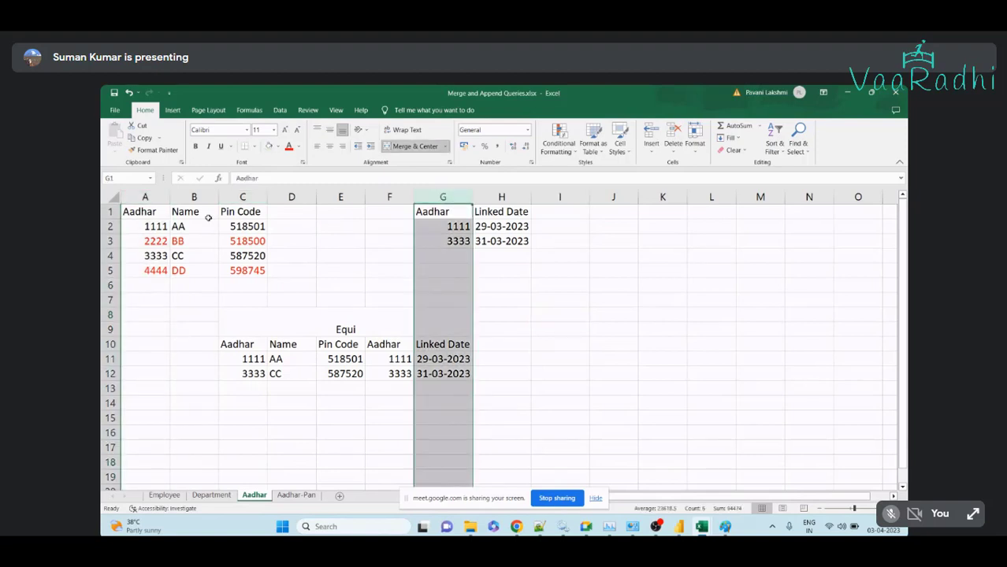
pyautogui.click(160, 226)
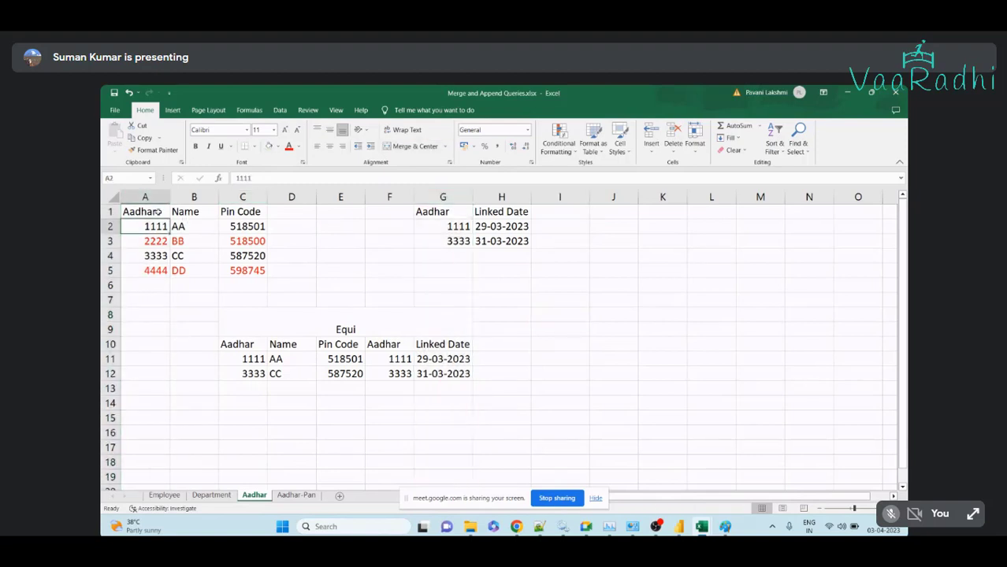
pyautogui.click(149, 197)
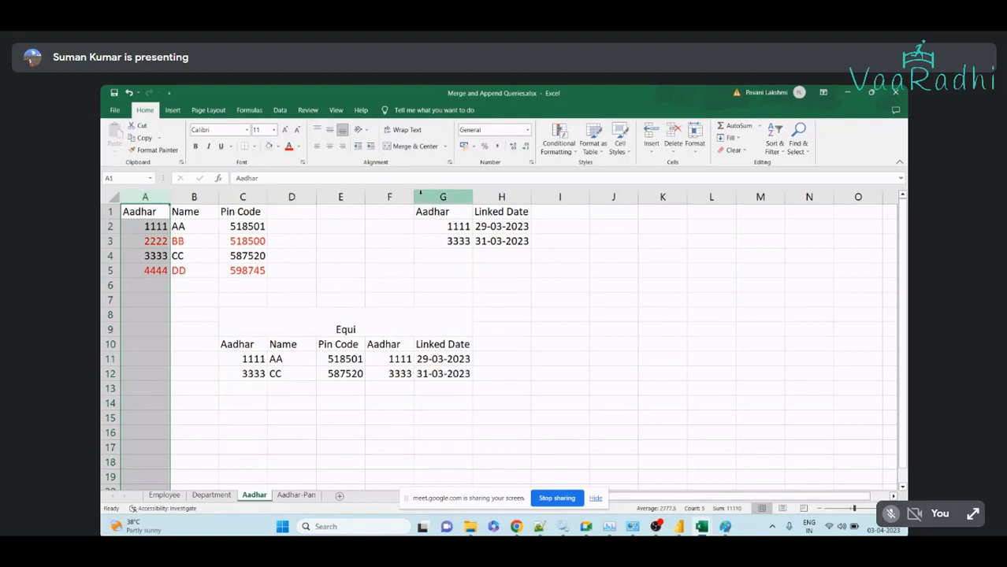
pyautogui.click(430, 197)
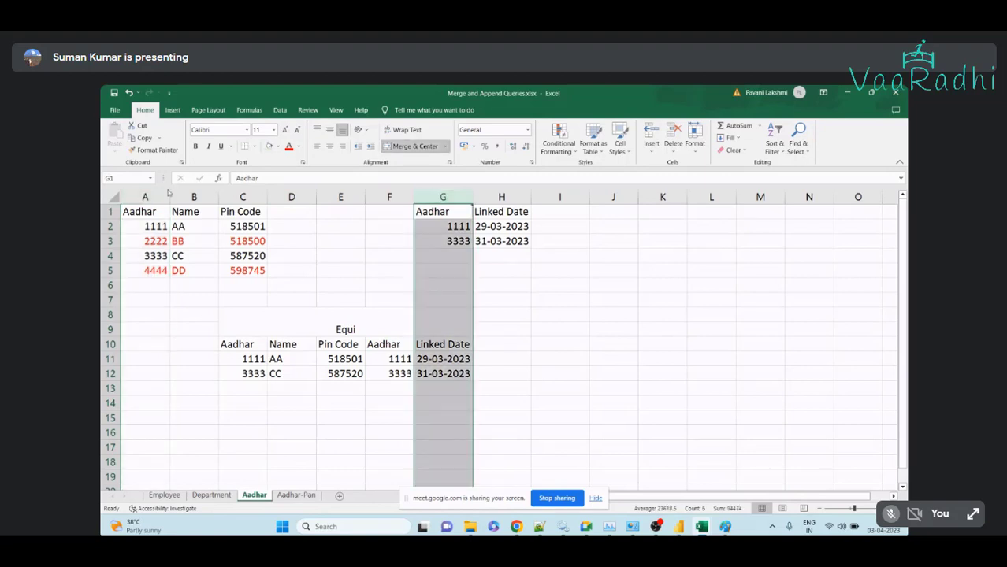
pyautogui.click(158, 196)
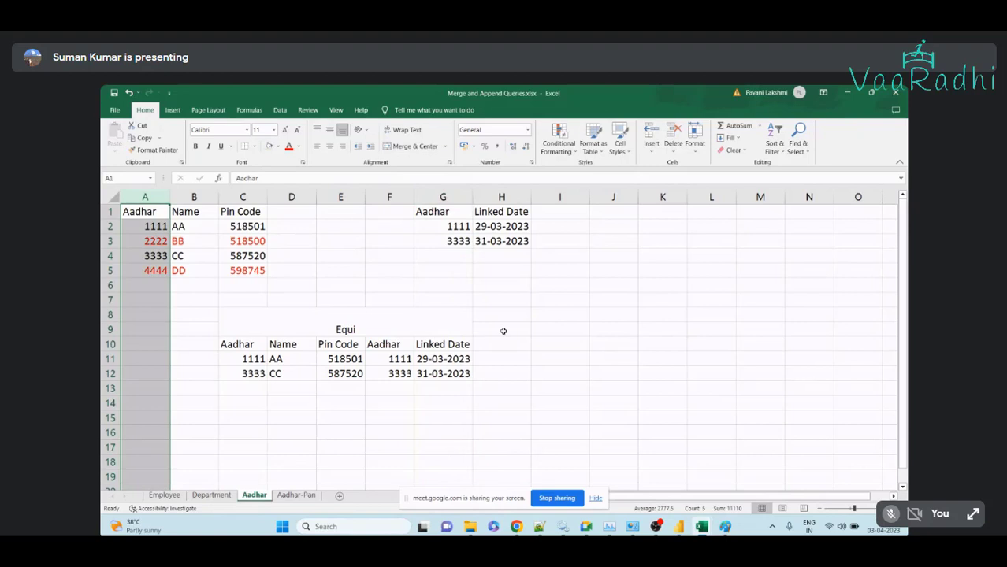
pyautogui.click(158, 240)
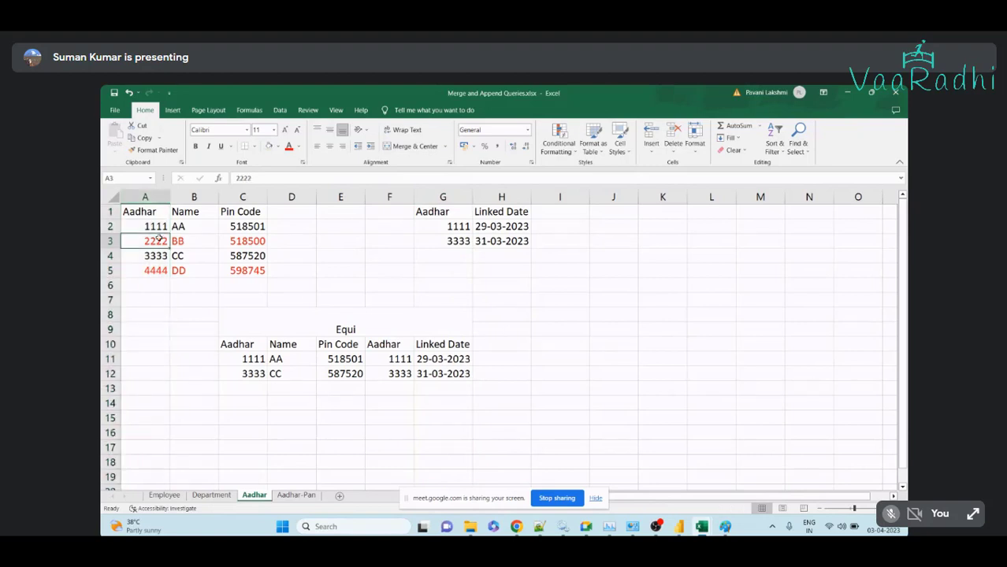
pyautogui.click(444, 228)
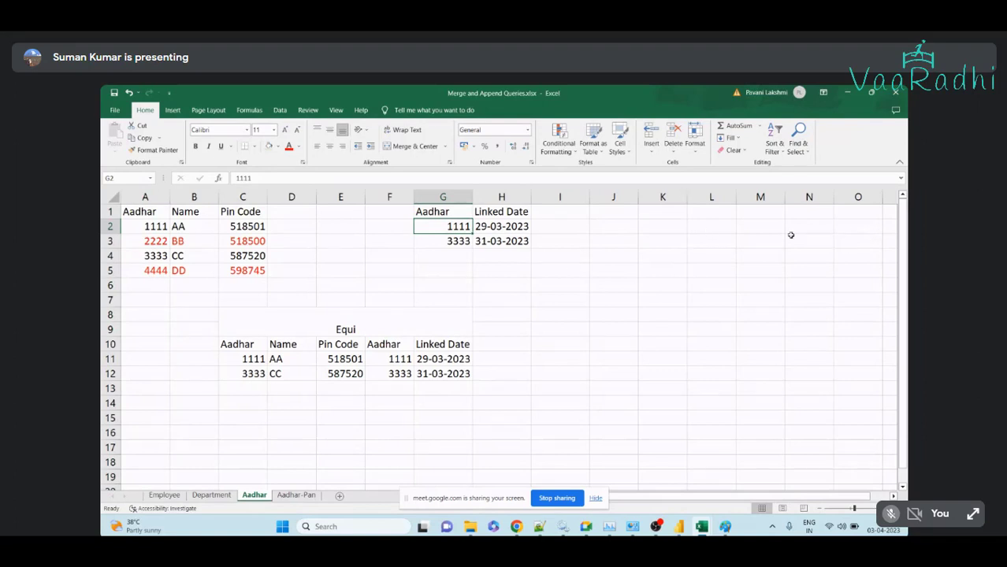
pyautogui.click(442, 197)
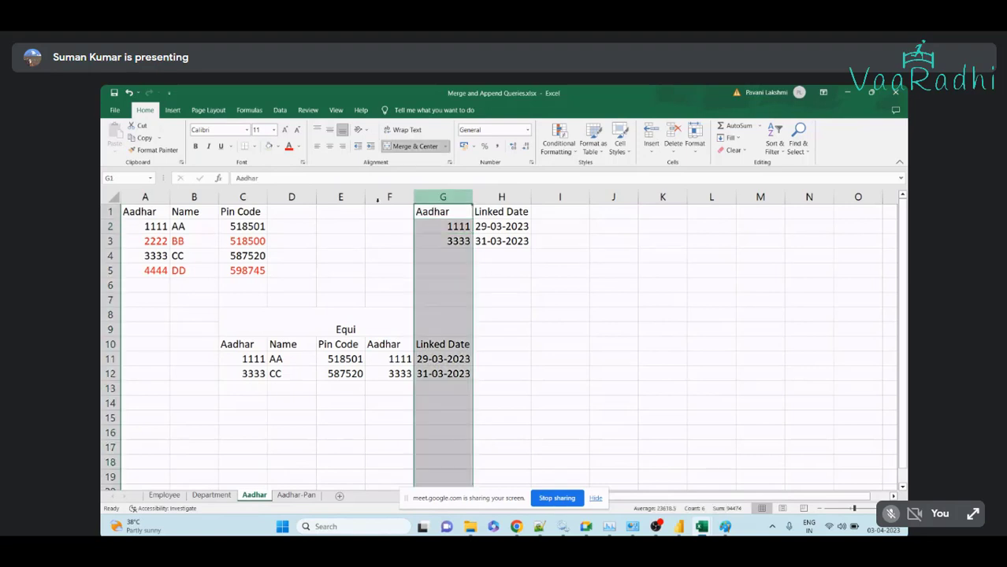
pyautogui.click(138, 197)
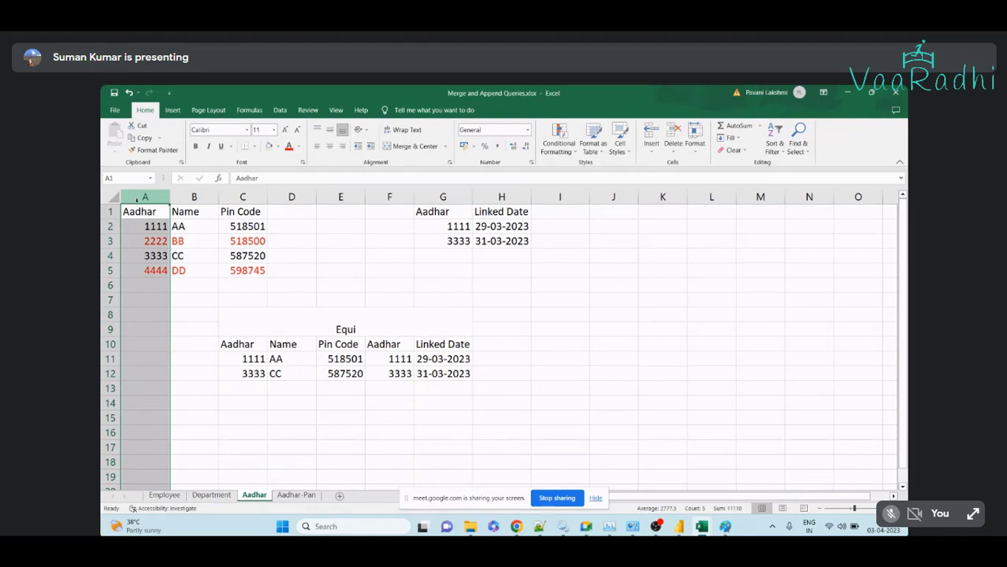
# Enter the label "Outer Join" in cell I7, beside the Equi result table
pyautogui.click(535, 330)
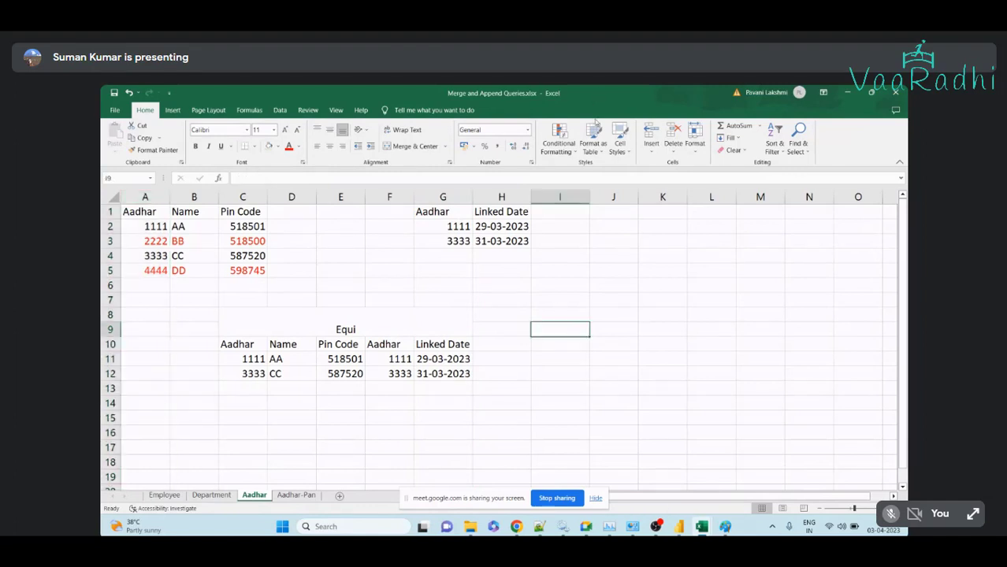
pyautogui.press('Up')
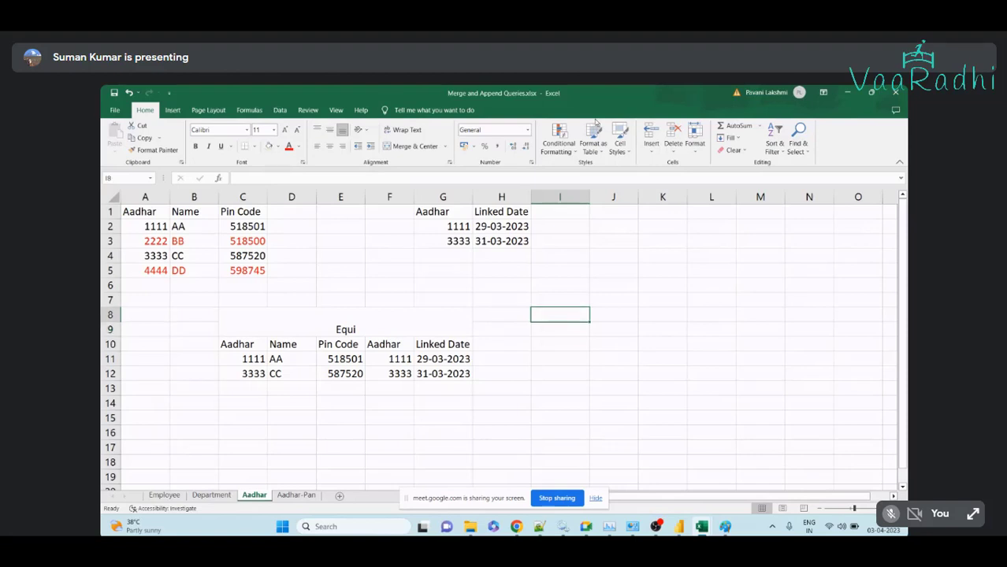
pyautogui.press('Up')
pyautogui.write('Out')
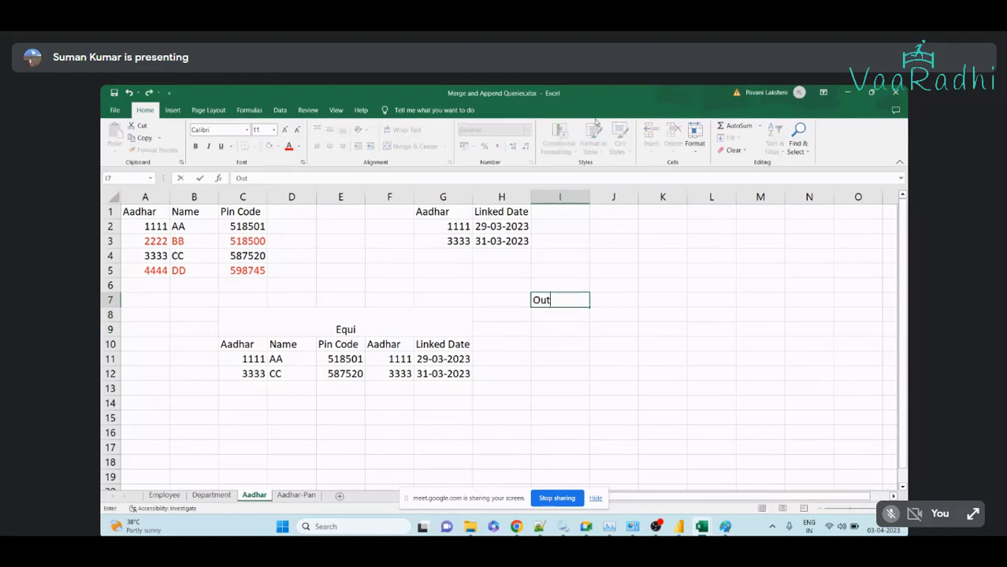
pyautogui.write('er Join')
pyautogui.press('Return')
# Insert a blank row above row 1, merge and center A1:C1, and enter the heading "Aadhar Source"
pyautogui.rightClick(111, 213)
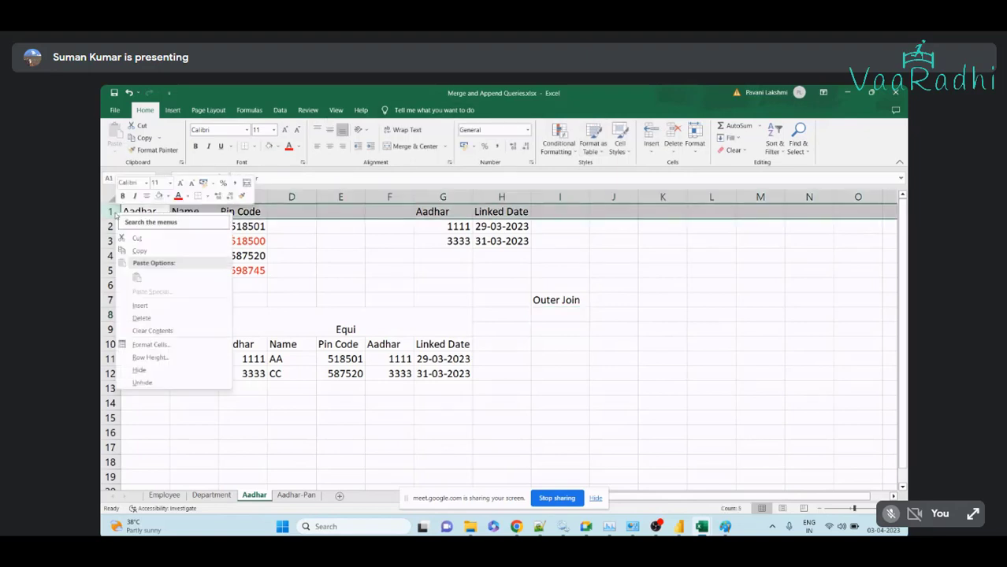
pyautogui.click(141, 312)
pyautogui.moveTo(145, 211); pyautogui.dragTo(248, 208)
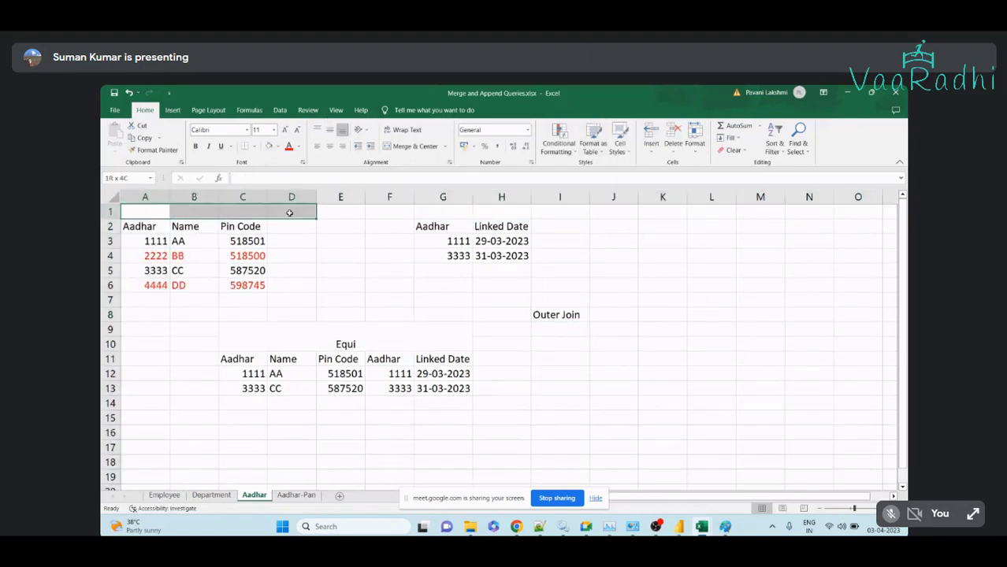
pyautogui.click(410, 146)
pyautogui.write('Aad')
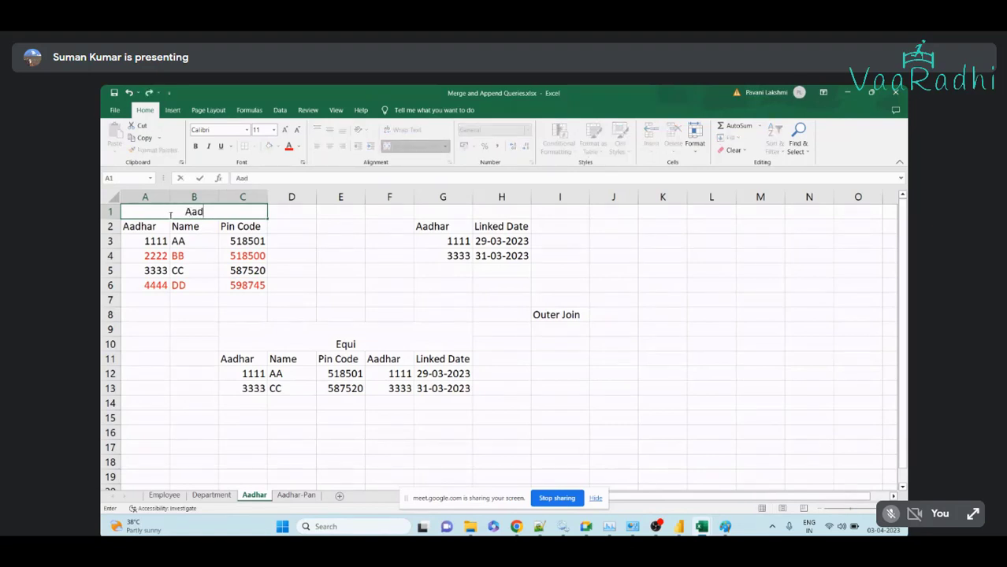
pyautogui.write('har Source')
pyautogui.press('Return')
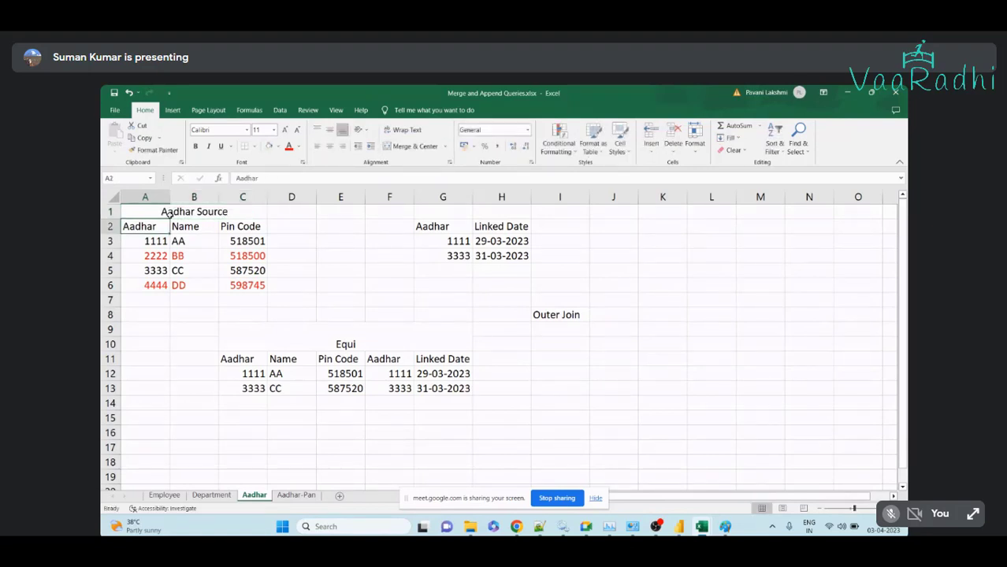
# Merge and center G1:H1 above the Linked Date table and enter the heading "Aadhar Pan Linkage source"
pyautogui.moveTo(421, 212); pyautogui.dragTo(504, 214)
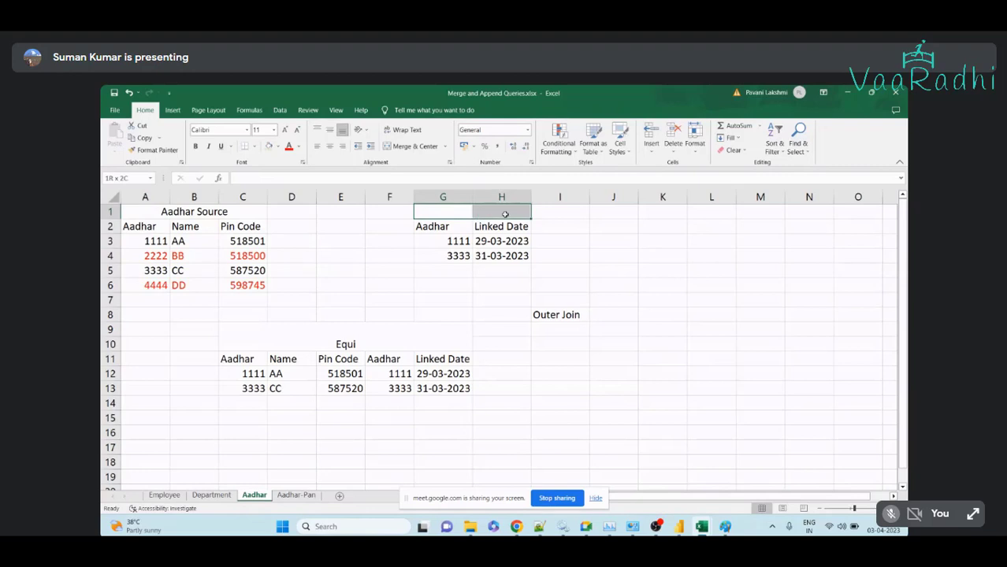
pyautogui.click(409, 146)
pyautogui.write('Aad')
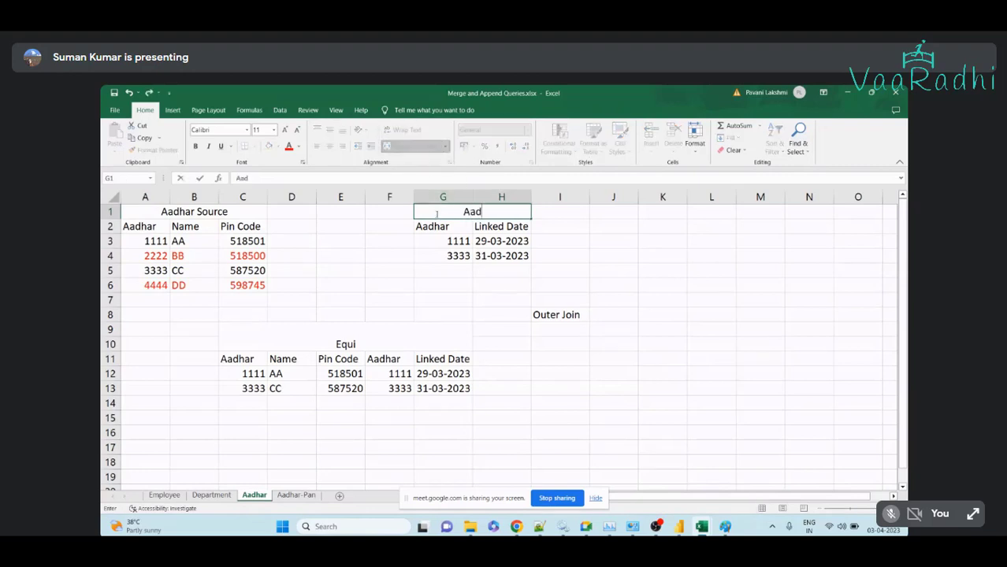
pyautogui.write('har Pan L')
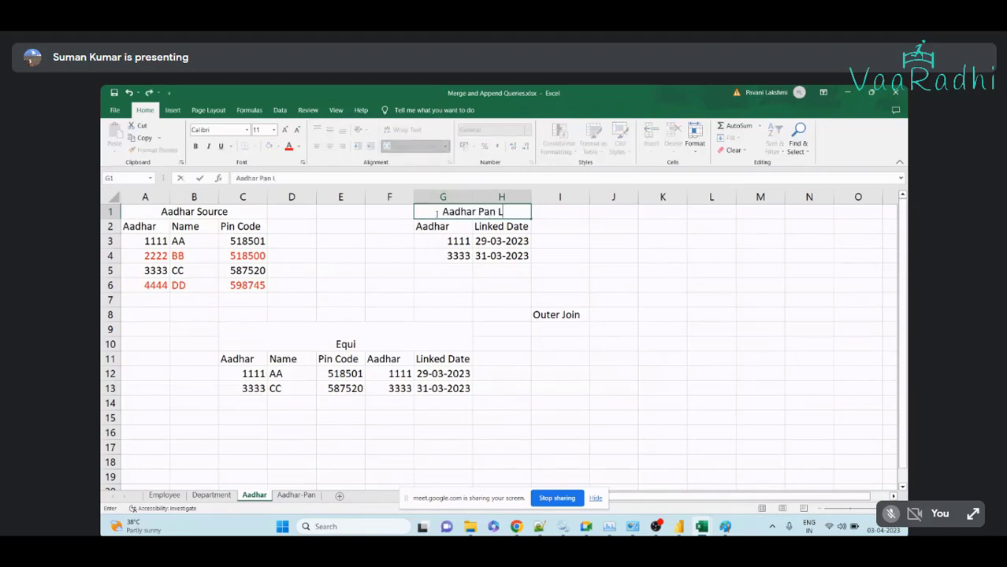
pyautogui.write('ink source')
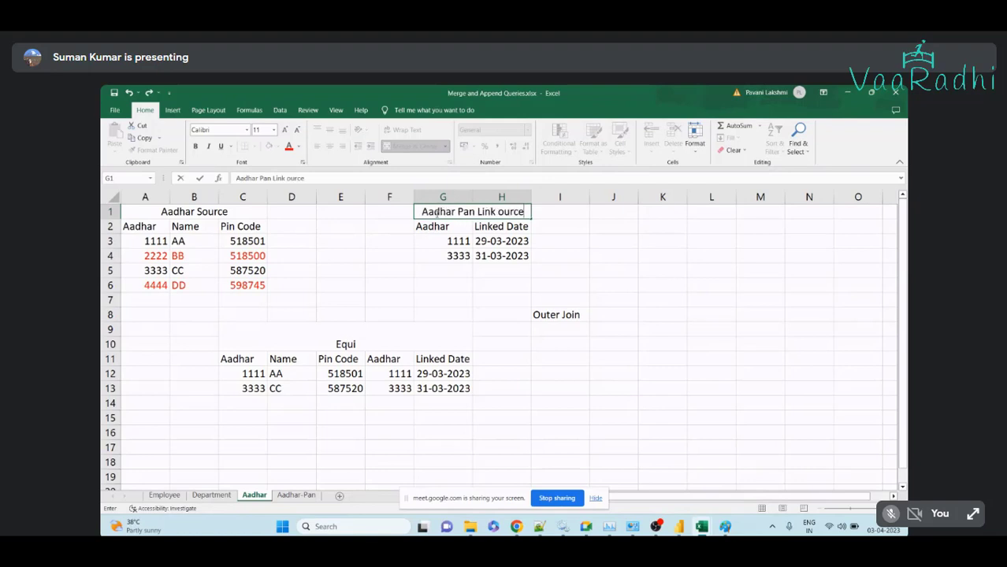
pyautogui.press('BackSpace')
pyautogui.press('BackSpace')
pyautogui.press('BackSpace')
pyautogui.press('BackSpace')
pyautogui.press('BackSpace')
pyautogui.press('BackSpace')
pyautogui.press('BackSpace')
pyautogui.write('age source')
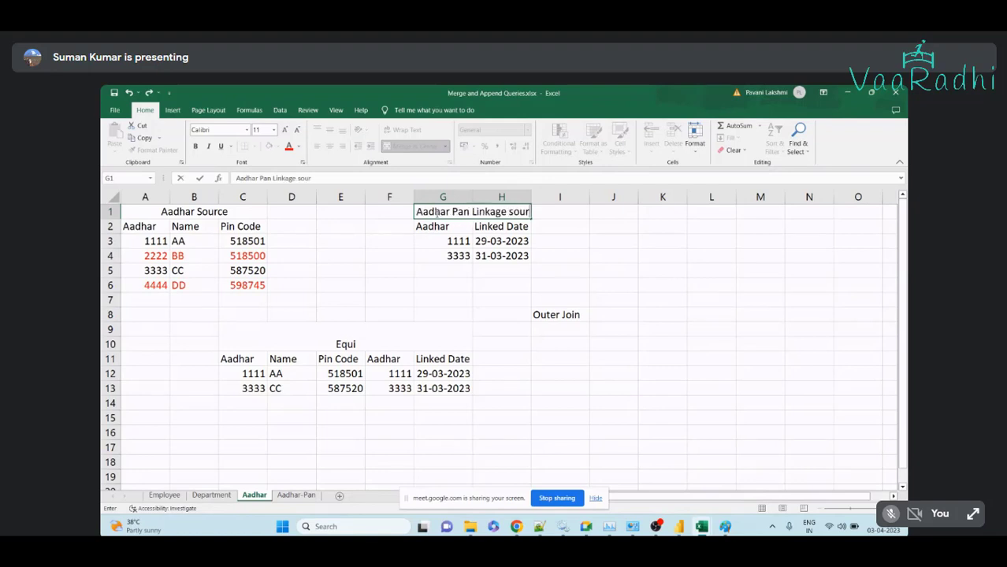
pyautogui.press('Return')
# Widen column H so the merged heading in G1:H1 fits fully
pyautogui.click(435, 212)
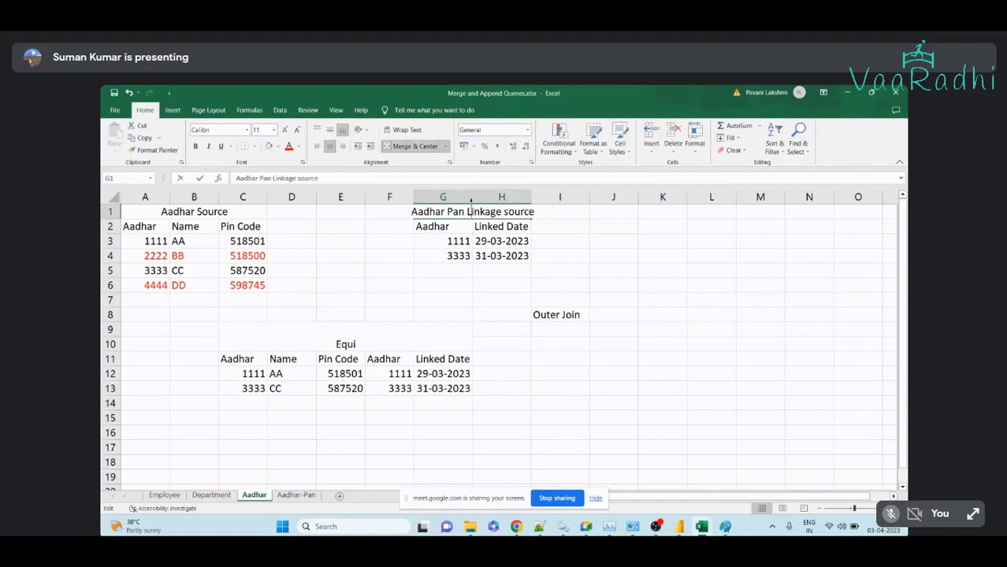
pyautogui.click(457, 196)
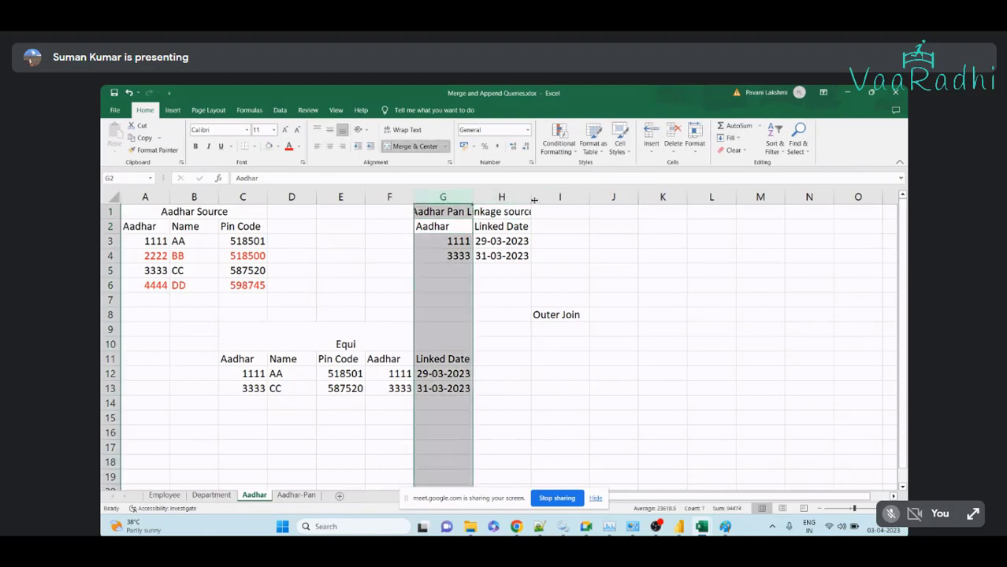
pyautogui.click(463, 212)
pyautogui.moveTo(530, 197); pyautogui.dragTo(590, 197)
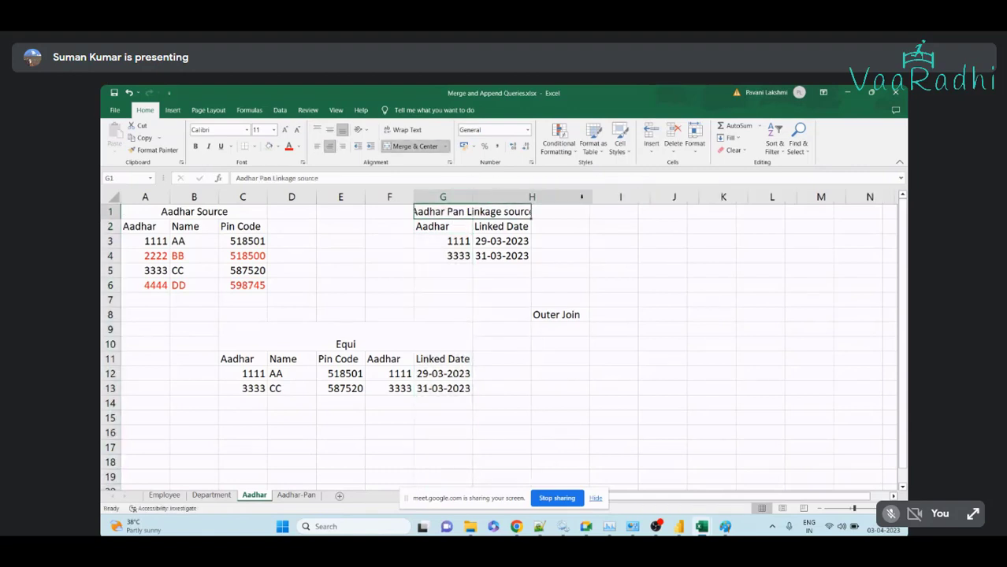
pyautogui.click(507, 241)
# Review the Aadhar Source table A1:C6 alongside the Aadhar Pan Linkage source table G1:H4
pyautogui.moveTo(180, 215); pyautogui.dragTo(181, 284)
pyautogui.moveTo(461, 215); pyautogui.dragTo(580, 262)
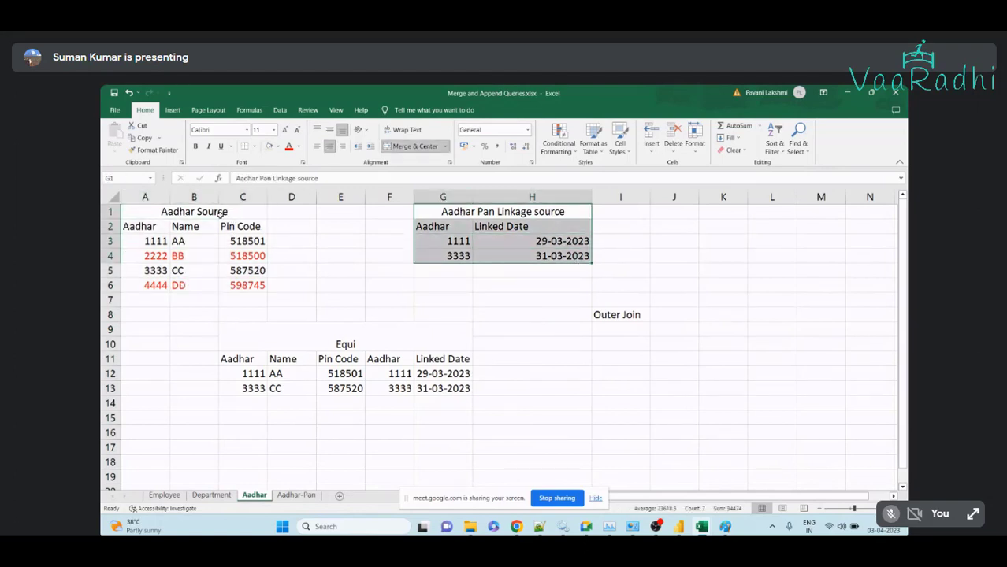
pyautogui.moveTo(220, 216); pyautogui.dragTo(237, 289)
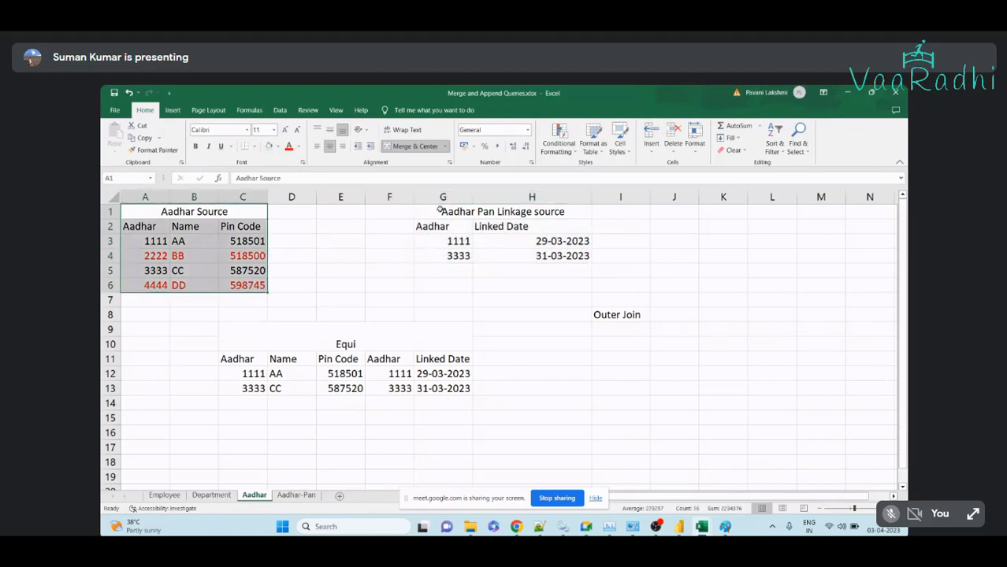
pyautogui.moveTo(441, 210); pyautogui.dragTo(571, 257)
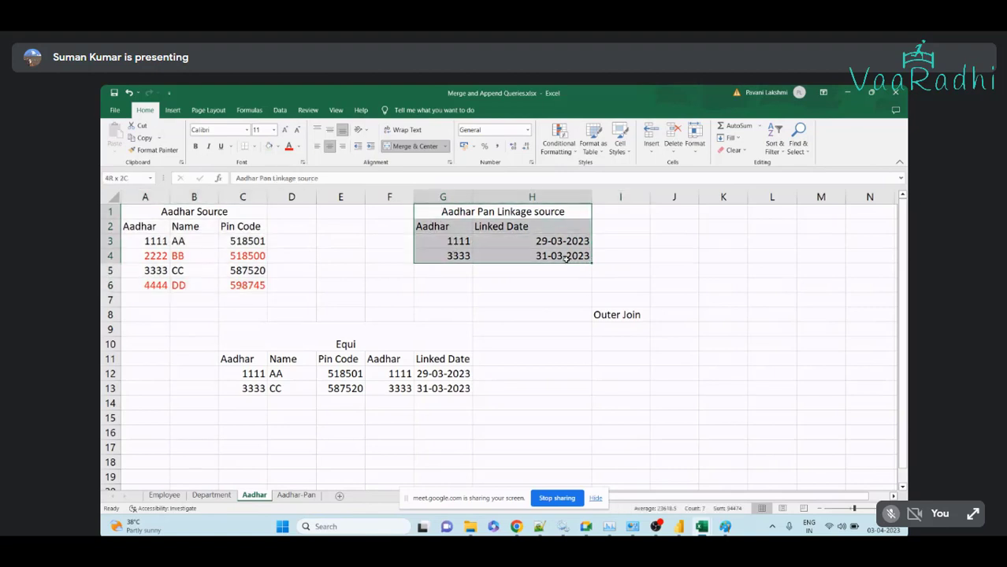
# Move the "Outer Join" label from I8 to H9
pyautogui.click(613, 315)
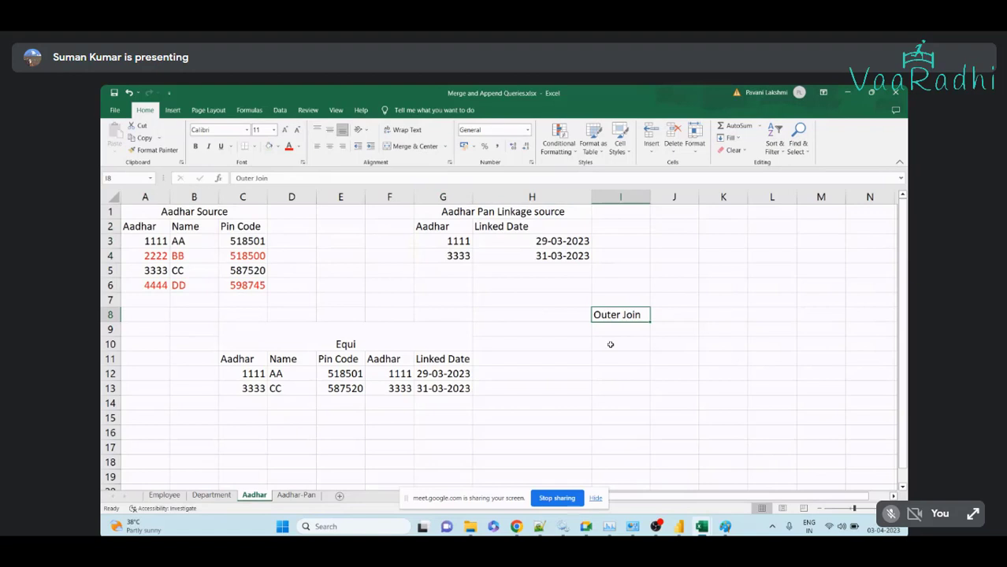
pyautogui.hotkey('ctrl', 'x')
pyautogui.press('Left')
pyautogui.press('Down')
pyautogui.hotkey('ctrl', 'v')
# List the first two outer join types beside the label, with "Left Outerjoin" in I9 and "Right Outerjoin" in I10
pyautogui.press('Right')
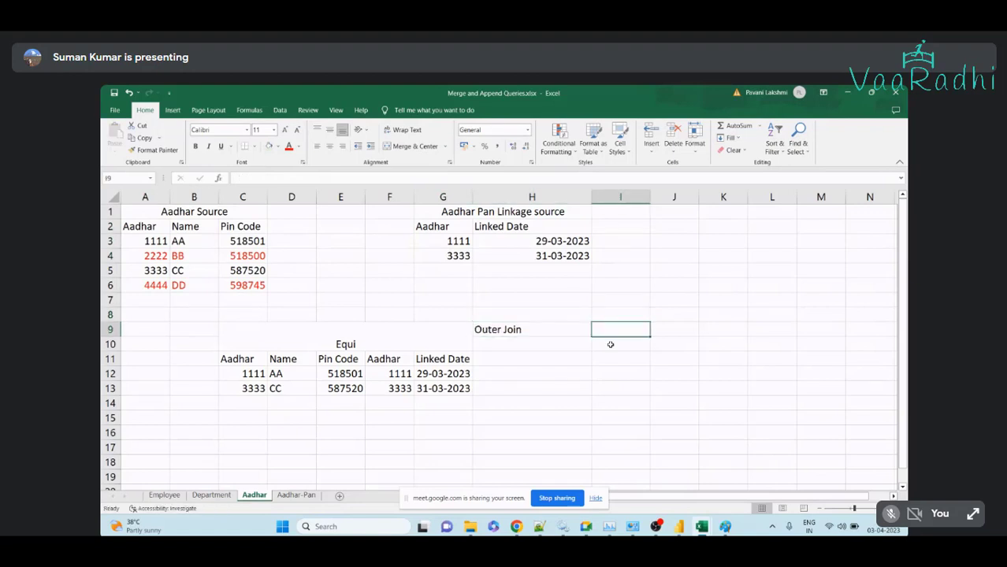
pyautogui.write('Left')
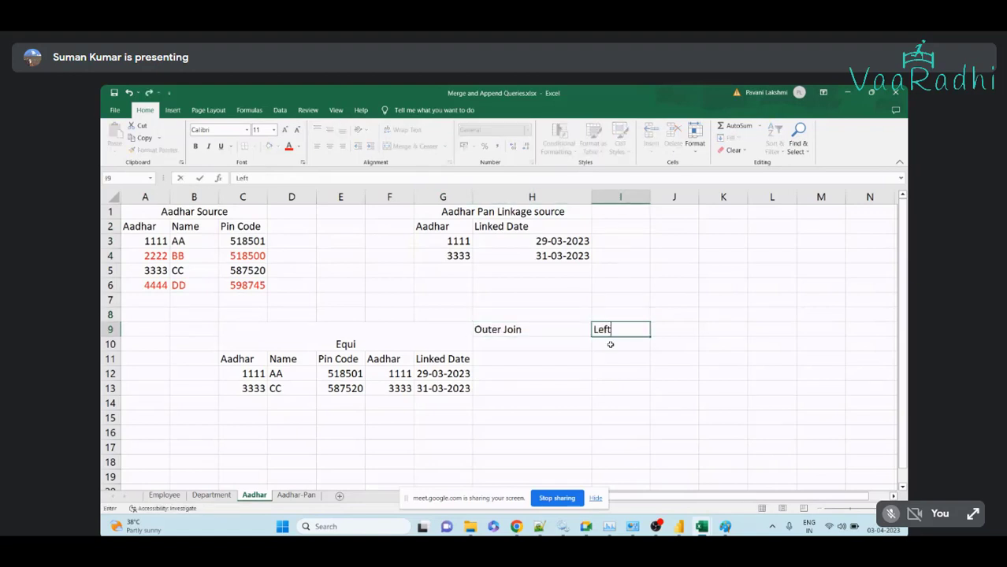
pyautogui.write(' Outerjoin')
pyautogui.press('Return')
pyautogui.write('Right')
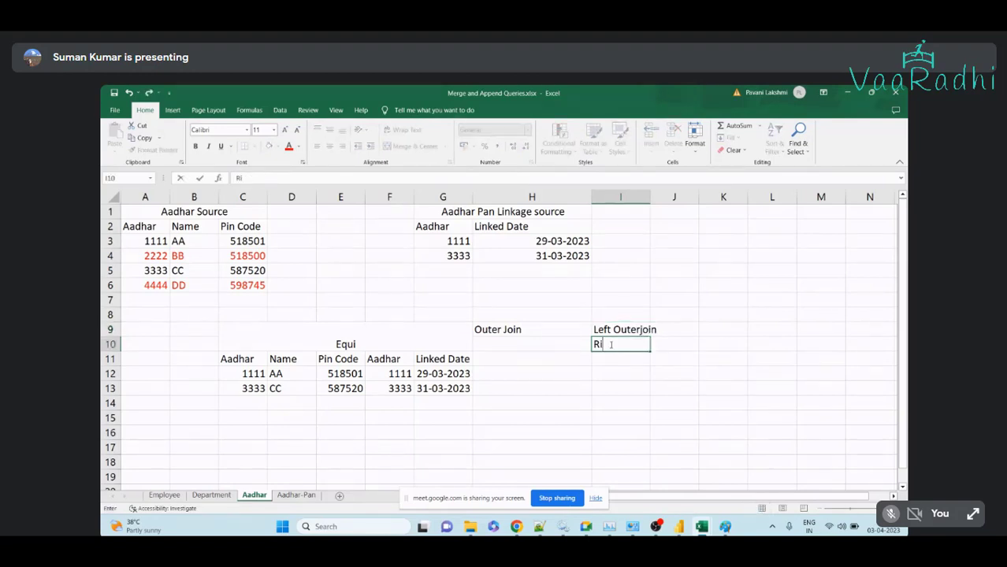
pyautogui.press('BackSpace')
pyautogui.press('BackSpace')
pyautogui.write('ht ou')
pyautogui.press('BackSpace')
pyautogui.press('BackSpace')
pyautogui.press('BackSpace')
pyautogui.write('Ou')
pyautogui.press('BackSpace')
pyautogui.write('Outerjoin')
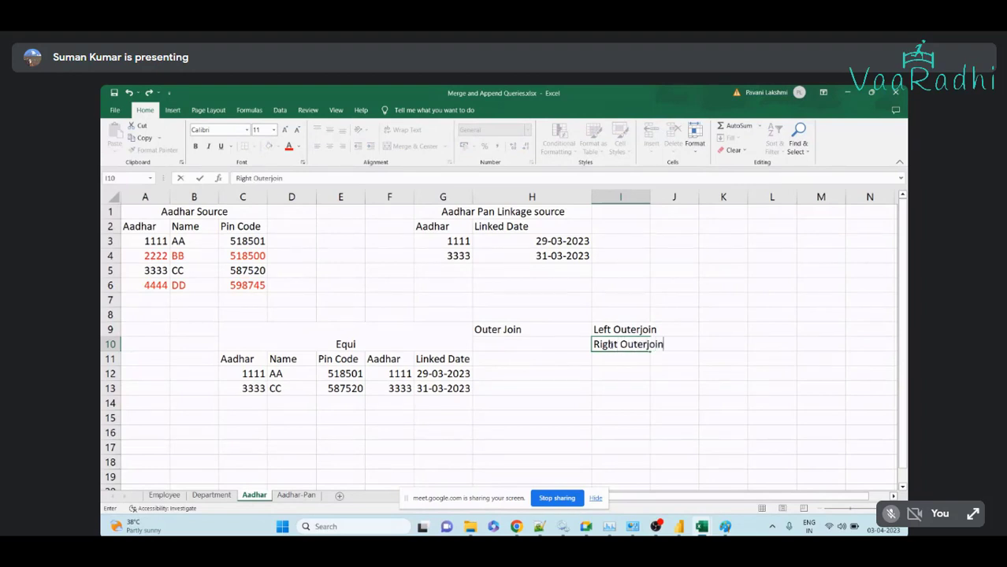
pyautogui.press('Return')
# Add "Full Outerjoin" in I11 and autofit column I to its contents
pyautogui.write('Full O')
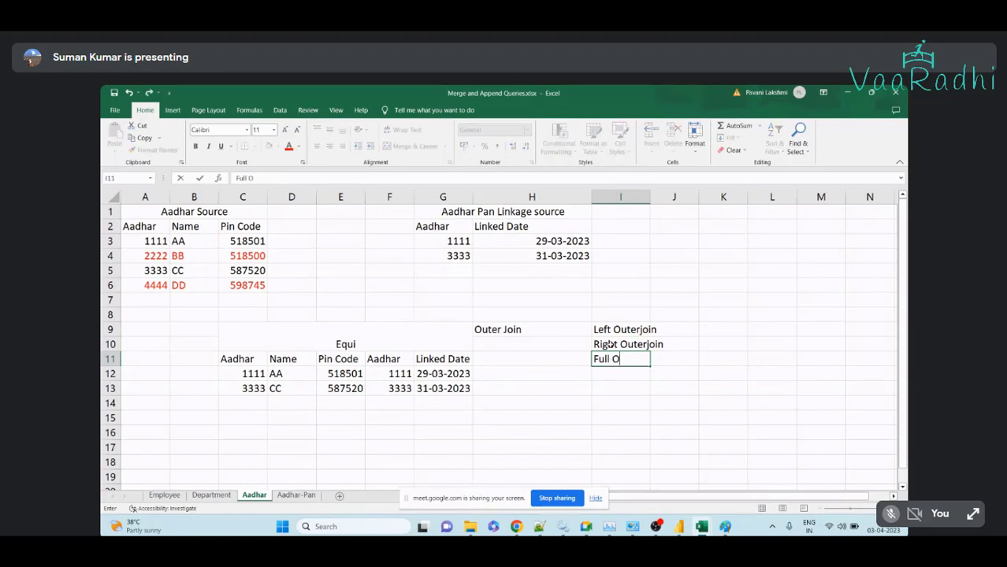
pyautogui.write('uterjoin')
pyautogui.press('Return')
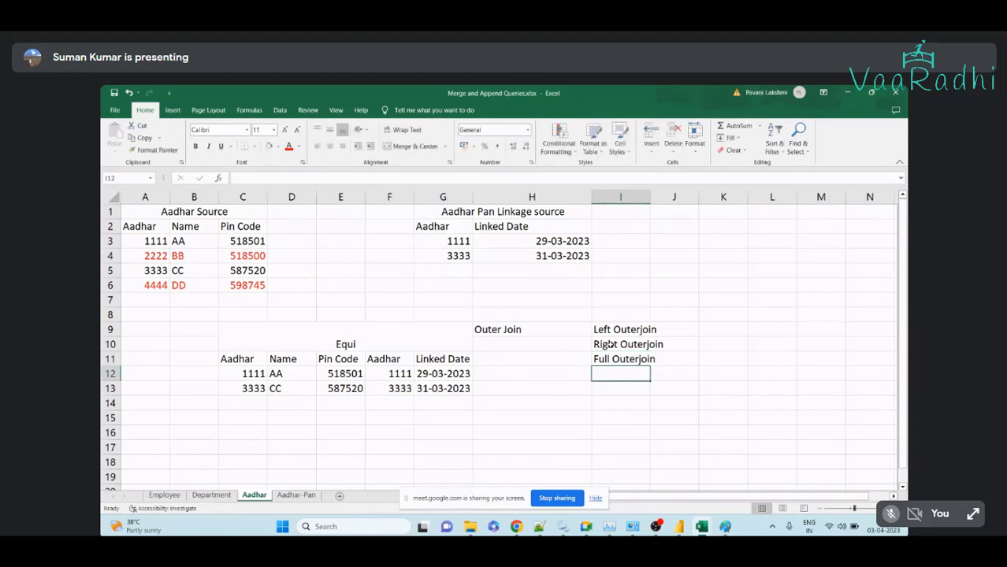
pyautogui.doubleClick(650, 198)
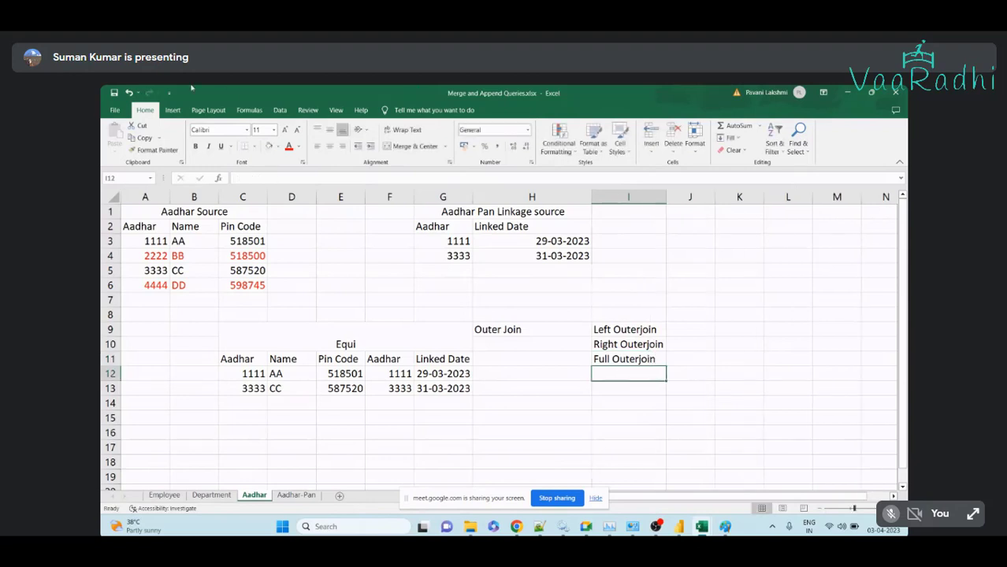
# Move the "Outer Join" label from H9 to I8, directly above the list of outer join types
pyautogui.click(497, 327)
pyautogui.moveTo(520, 336); pyautogui.dragTo(634, 359)
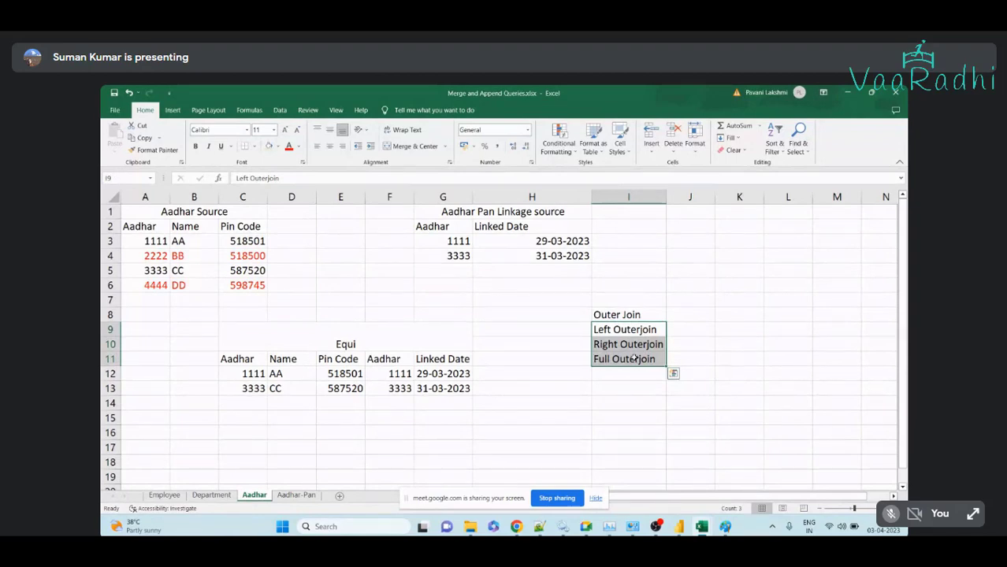
pyautogui.click(583, 528)
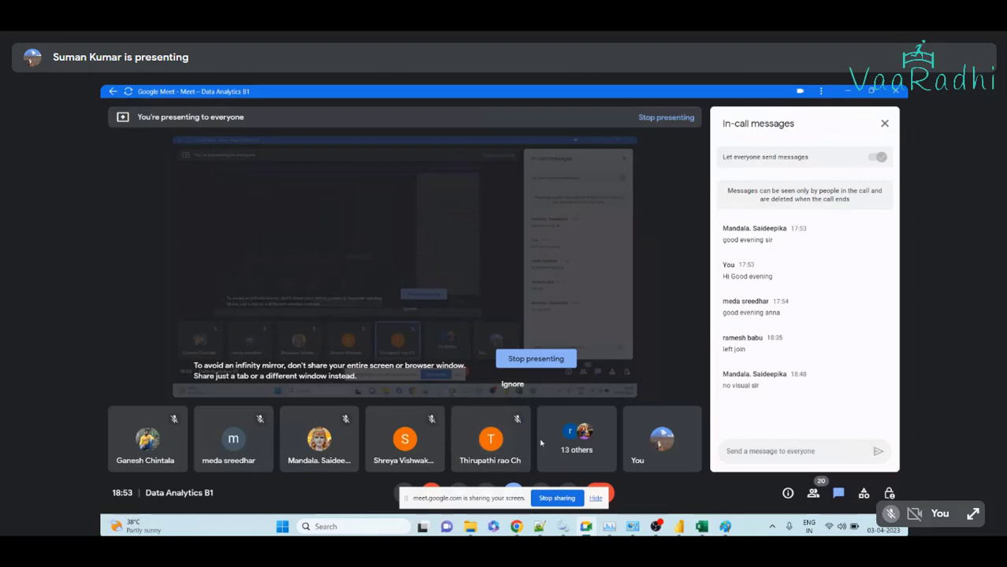
pyautogui.hotkey('alt', 'Tab')
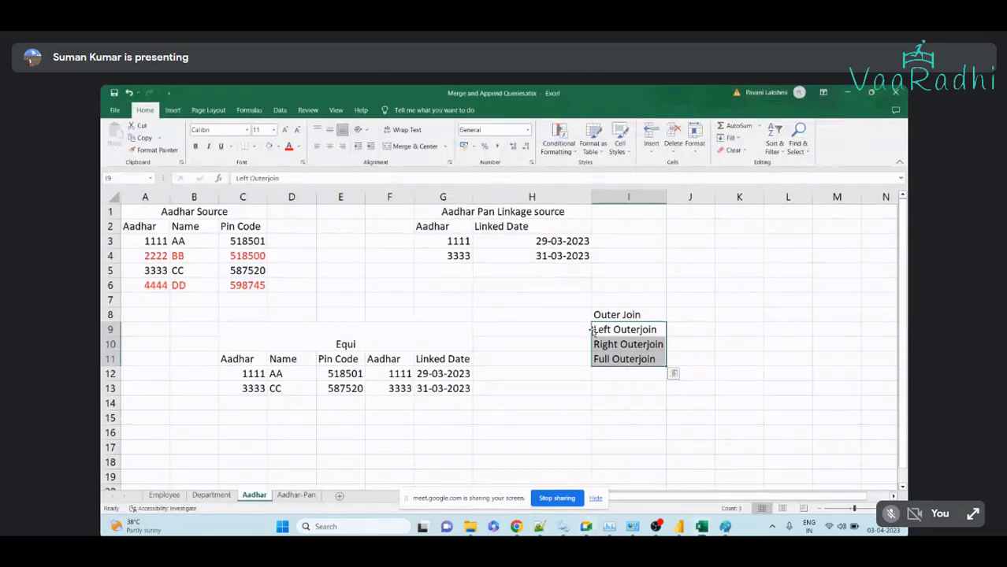
pyautogui.click(628, 344)
pyautogui.click(633, 359)
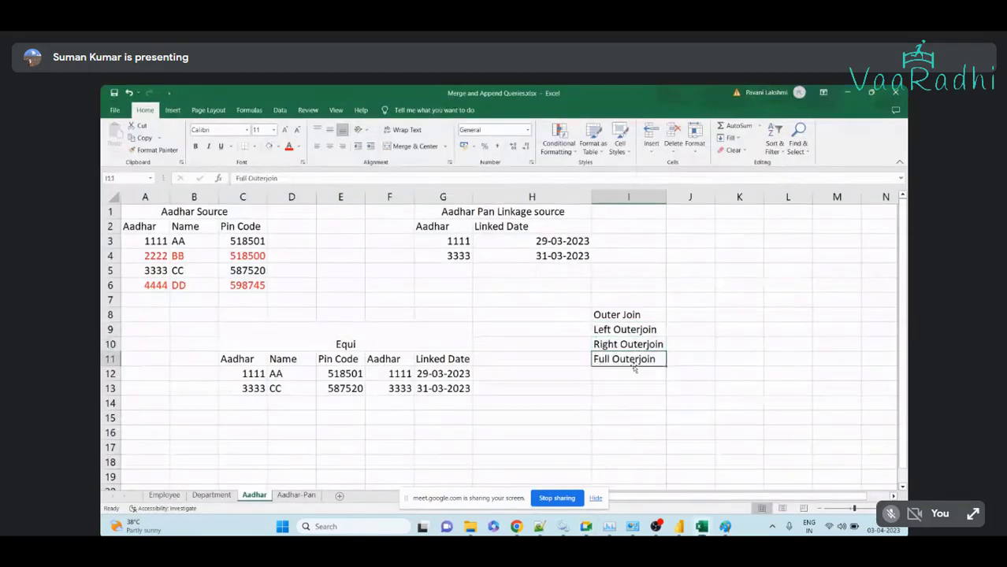
pyautogui.click(687, 329)
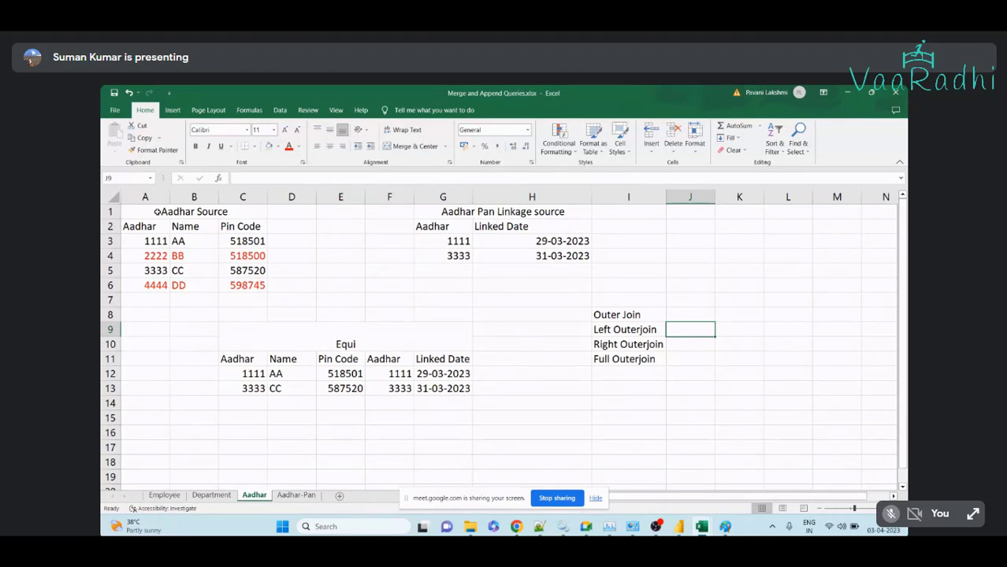
# Try to copy the merged "Aadhar Source" heading from A1 to H13, and undo the paste
pyautogui.moveTo(157, 211); pyautogui.dragTo(189, 280)
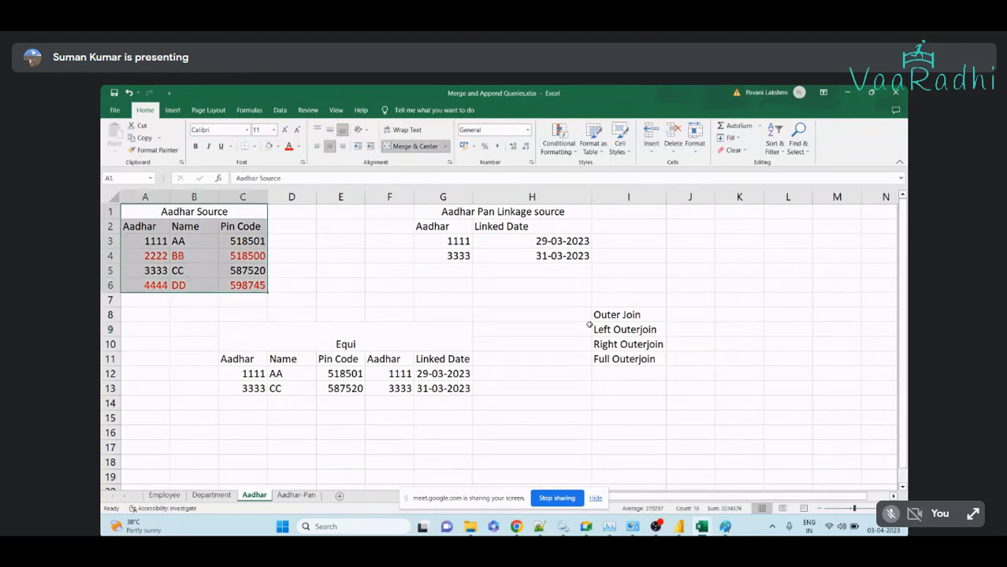
pyautogui.hotkey('ctrl', 'Home')
pyautogui.hotkey('ctrl', 'c')
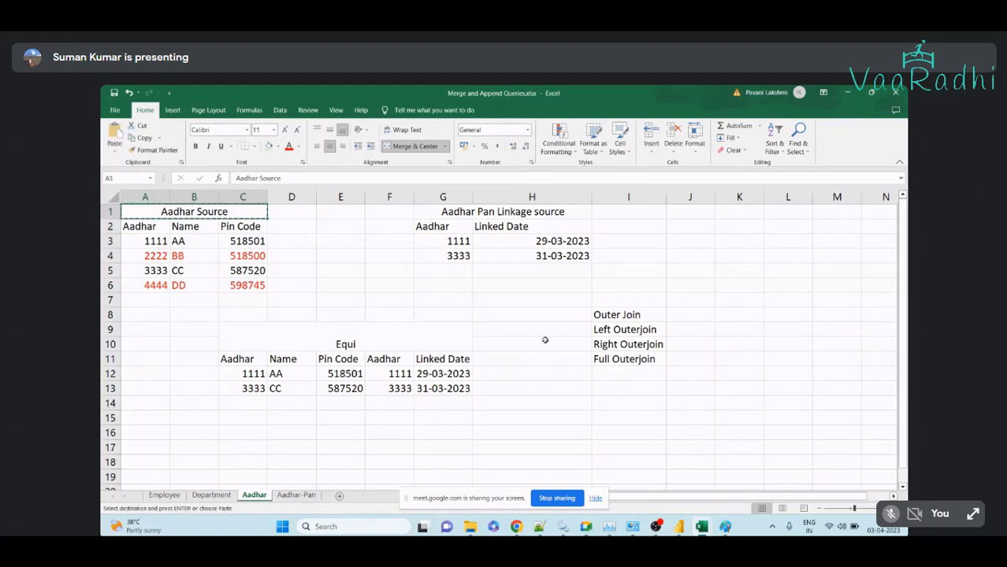
pyautogui.click(546, 389)
pyautogui.hotkey('ctrl', 'v')
pyautogui.click(732, 404)
pyautogui.press('Escape')
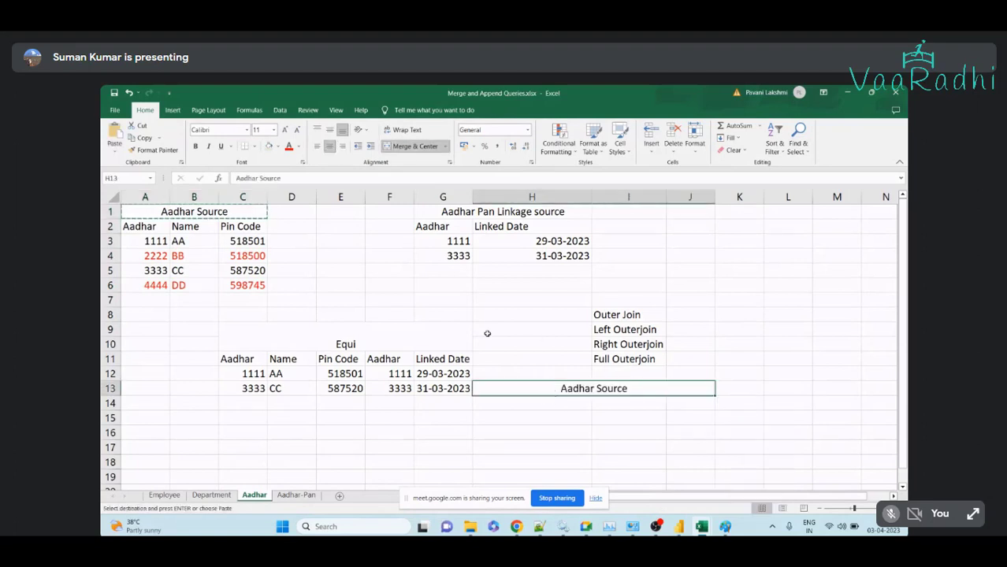
pyautogui.hotkey('ctrl', 'z')
# Try to move the "Aadhar Source" text from A1 to H15 as plain text, and undo the paste
pyautogui.click(231, 214)
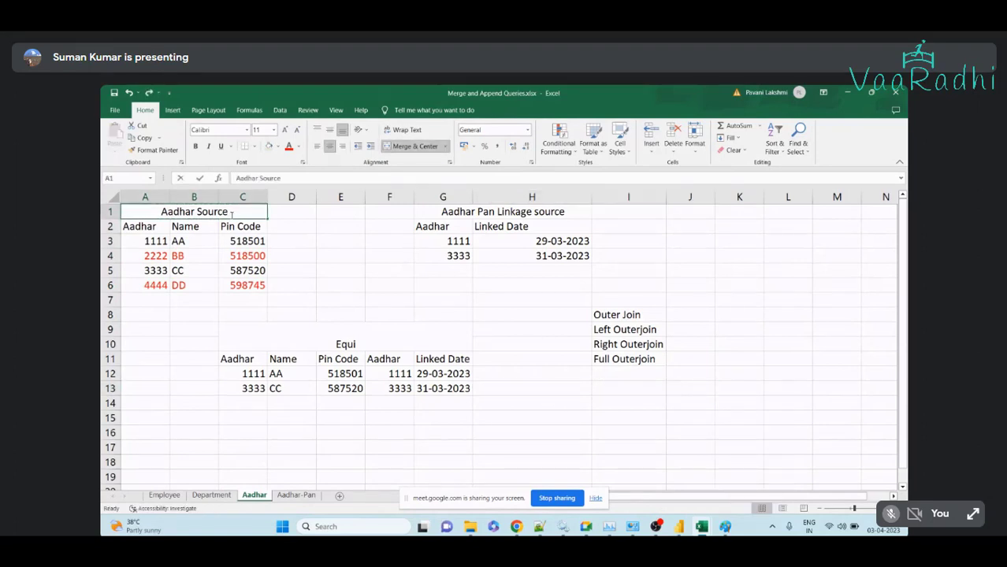
pyautogui.tripleClick(230, 214)
pyautogui.press('BackSpace')
pyautogui.click(512, 416)
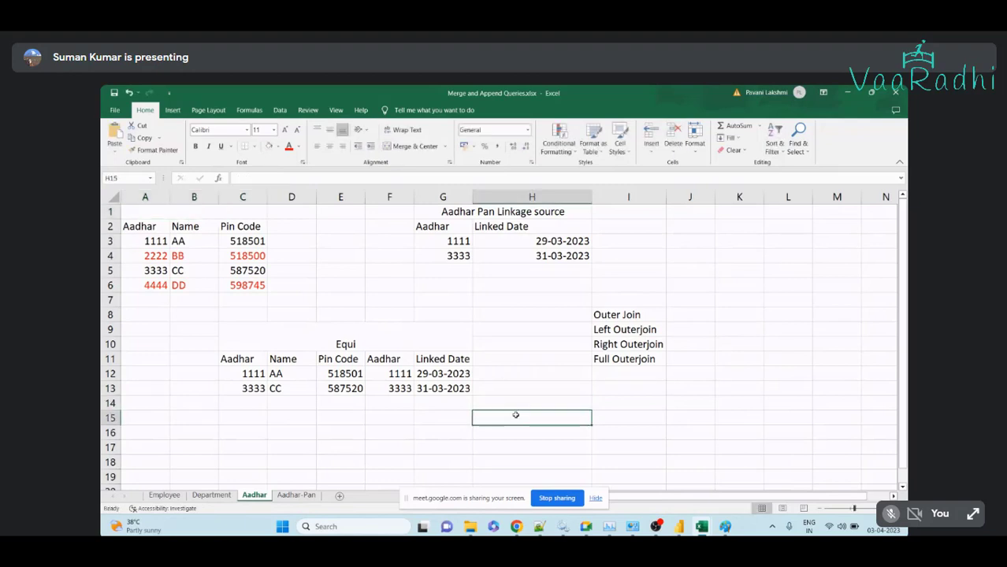
pyautogui.hotkey('ctrl', 'v')
pyautogui.click(621, 331)
pyautogui.hotkey('ctrl', 'c')
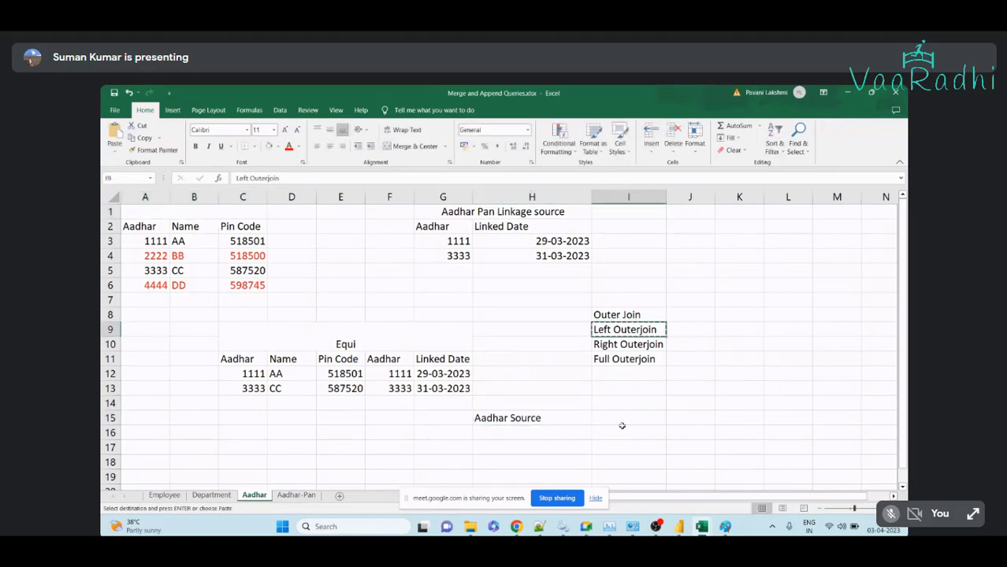
pyautogui.click(622, 417)
pyautogui.click(319, 345)
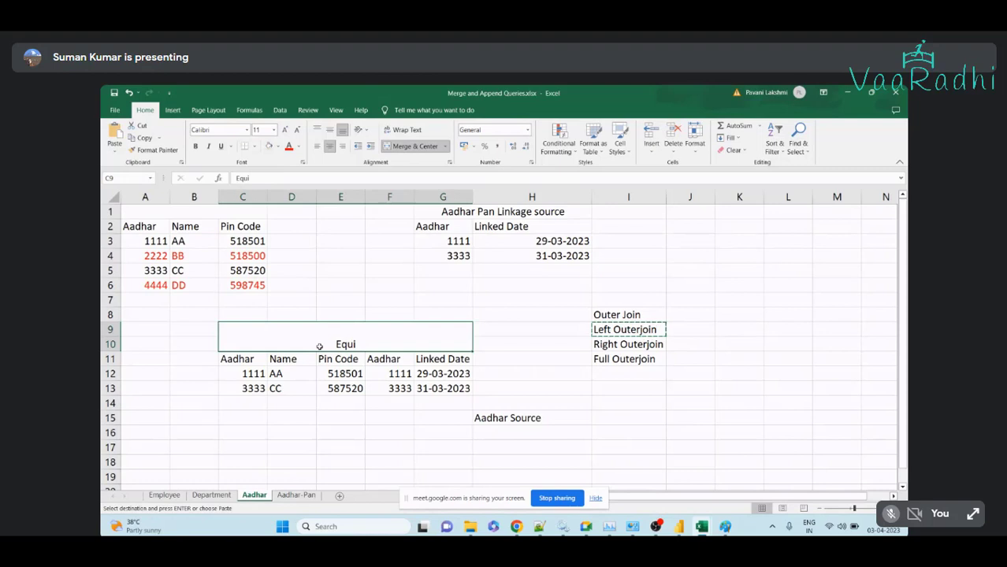
pyautogui.hotkey('ctrl', 'z')
# Unmerge the "Equi" heading cells C9:G10 and delete the "Equi" text
pyautogui.click(434, 343)
pyautogui.click(425, 147)
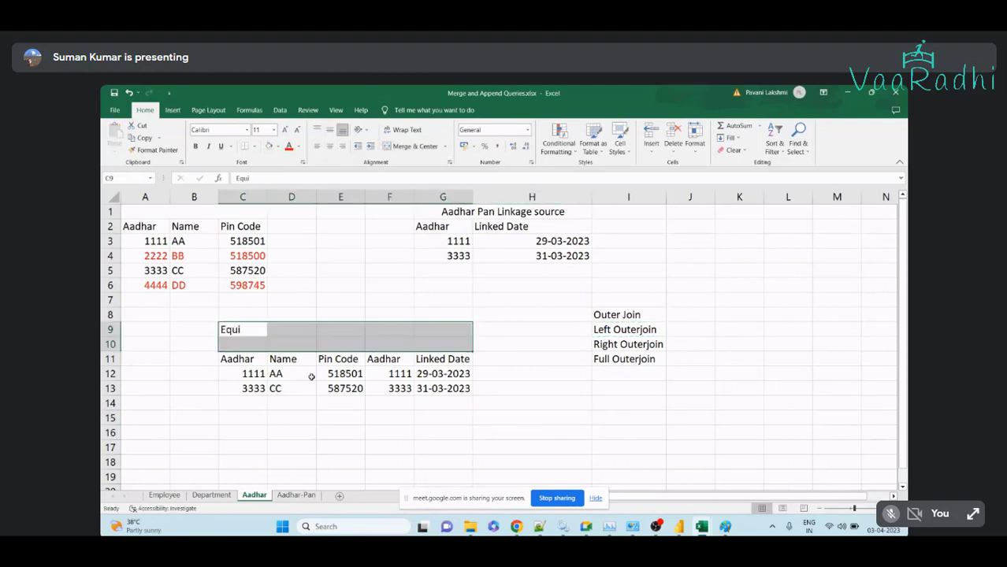
pyautogui.click(263, 330)
pyautogui.press('Delete')
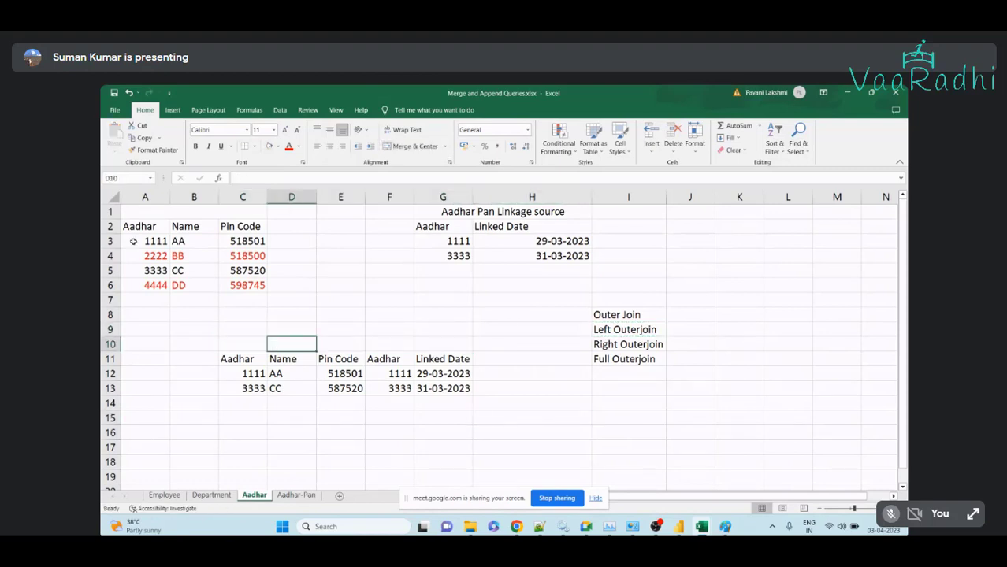
# Re-enter the "Aadhar Source" heading in A1 and copy its text into C10 above the joined table
pyautogui.click(153, 213)
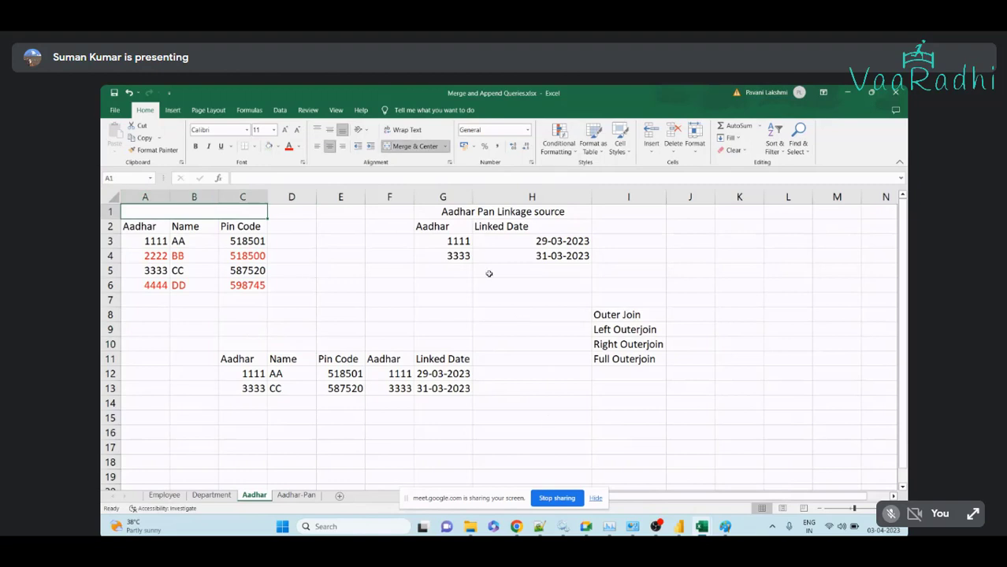
pyautogui.write('Aadhar Source')
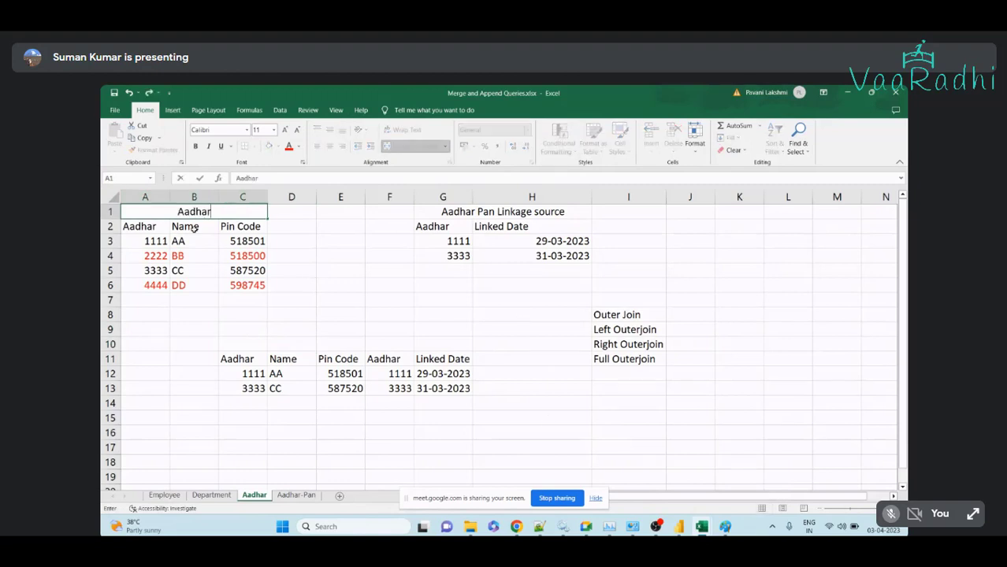
pyautogui.press('Return')
pyautogui.click(241, 212)
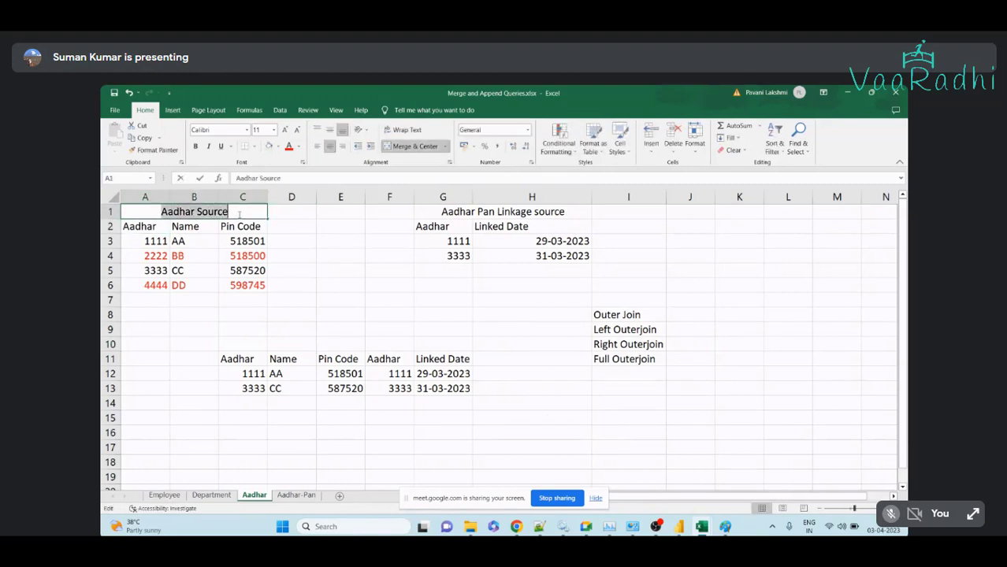
pyautogui.click(271, 340)
pyautogui.click(255, 343)
pyautogui.hotkey('ctrl', 'v')
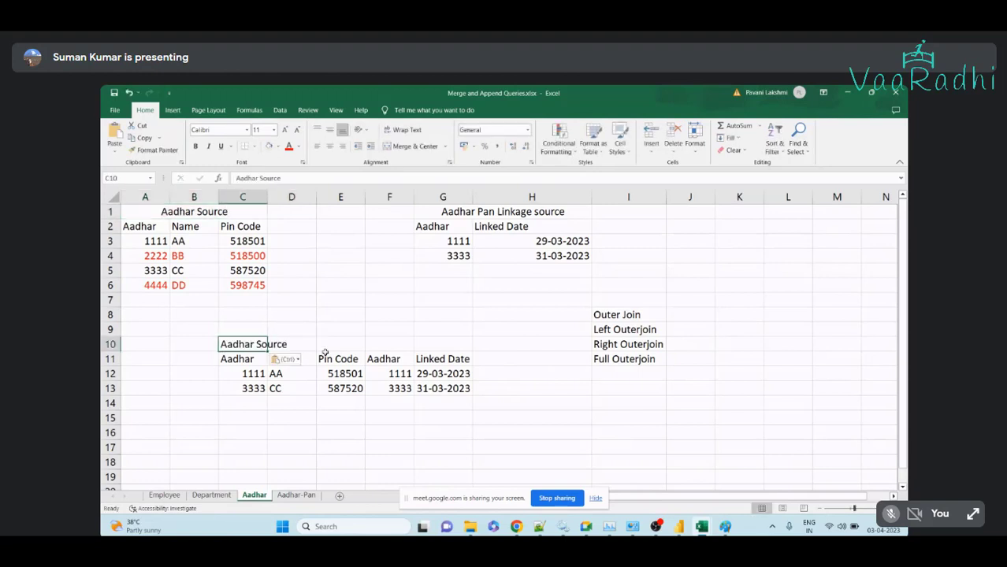
# Enter the join label "Equi Jion" in E10 above the joined table's Pin Code column
pyautogui.click(307, 348)
pyautogui.click(337, 349)
pyautogui.write('Equi Join')
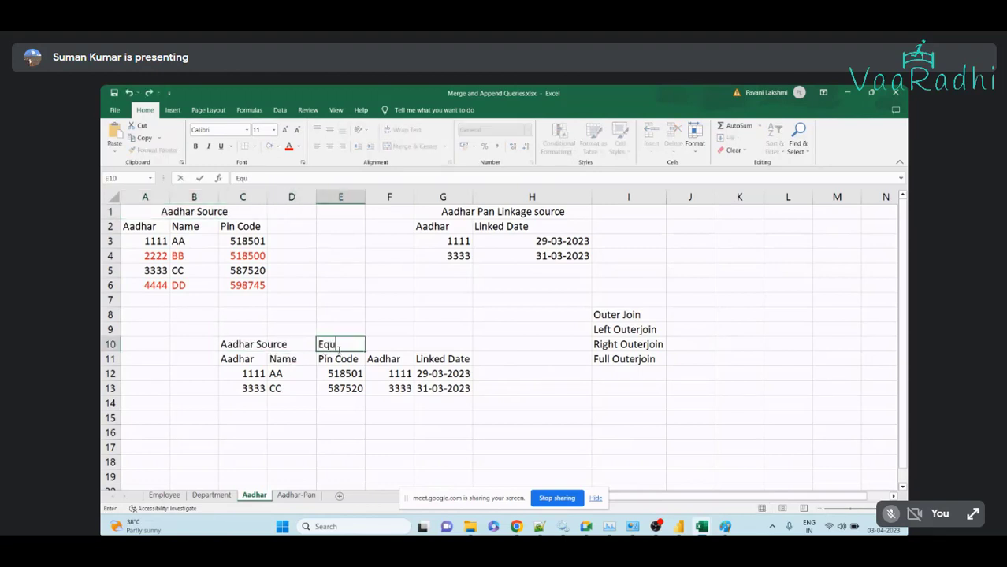
pyautogui.press('Tab')
pyautogui.press('Right')
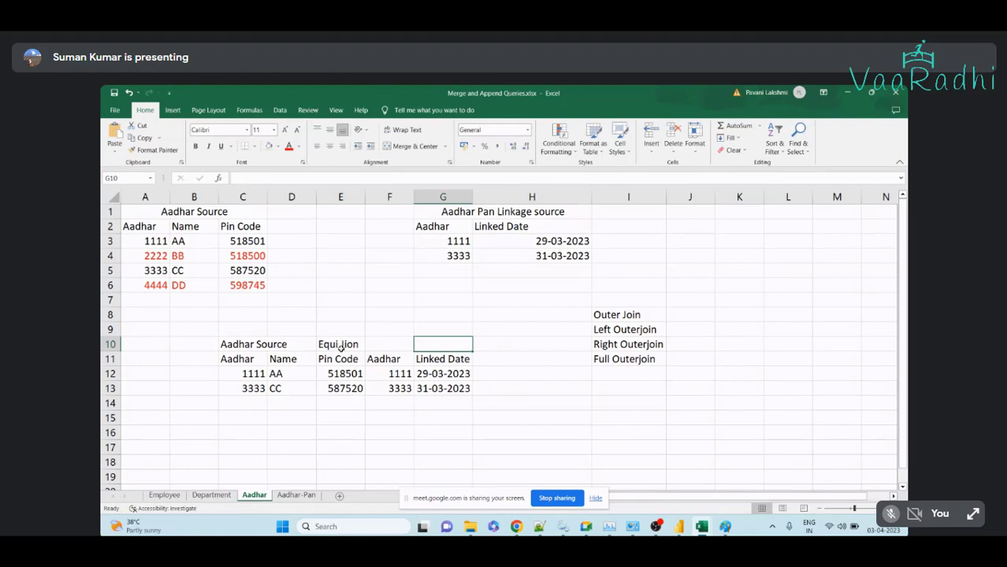
# Copy the "Aadhar Pan Linkage source" heading text from G1 into F10 above the joined table
pyautogui.click(457, 214)
pyautogui.hotkey('ctrl', 'c')
pyautogui.click(391, 344)
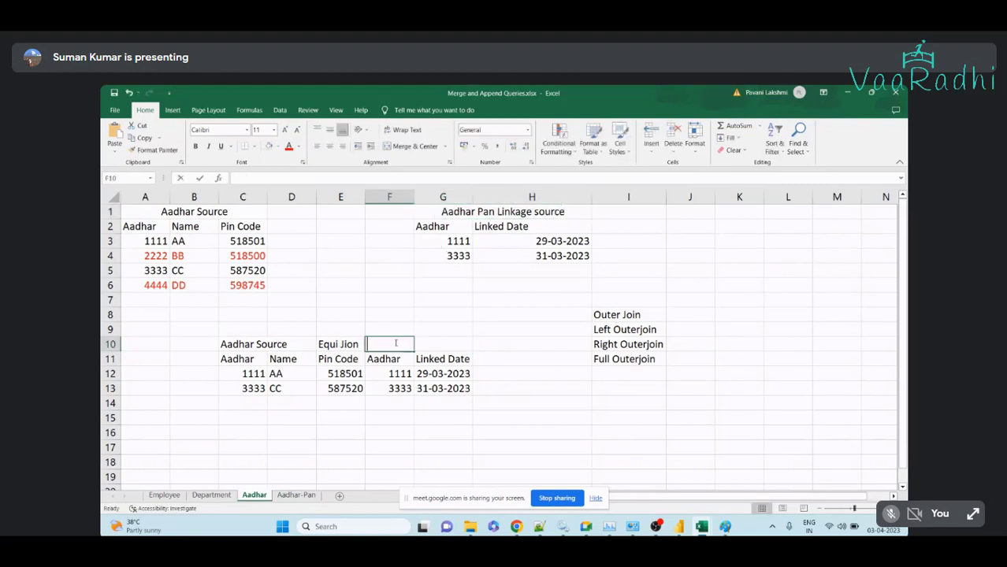
pyautogui.hotkey('ctrl', 'v')
# Make the "Equi Jion" label in E10 bold
pyautogui.click(276, 349)
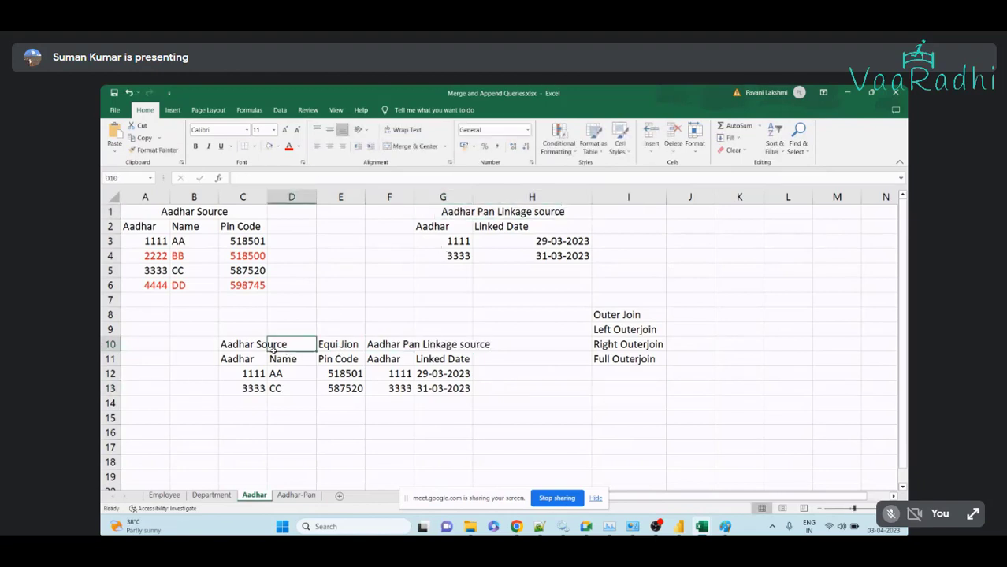
pyautogui.click(254, 349)
pyautogui.click(344, 346)
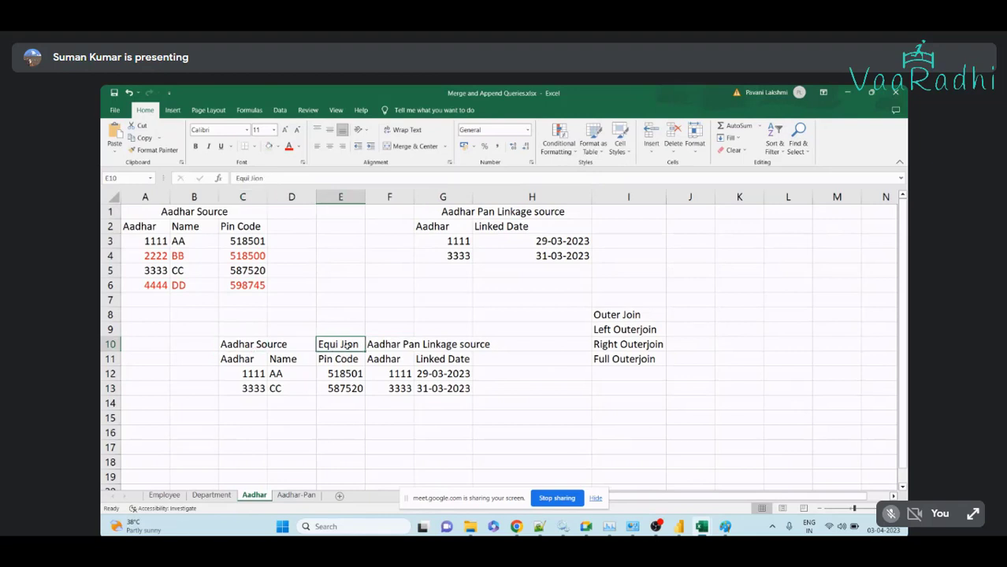
pyautogui.hotkey('ctrl', 'b')
pyautogui.click(237, 345)
pyautogui.click(391, 347)
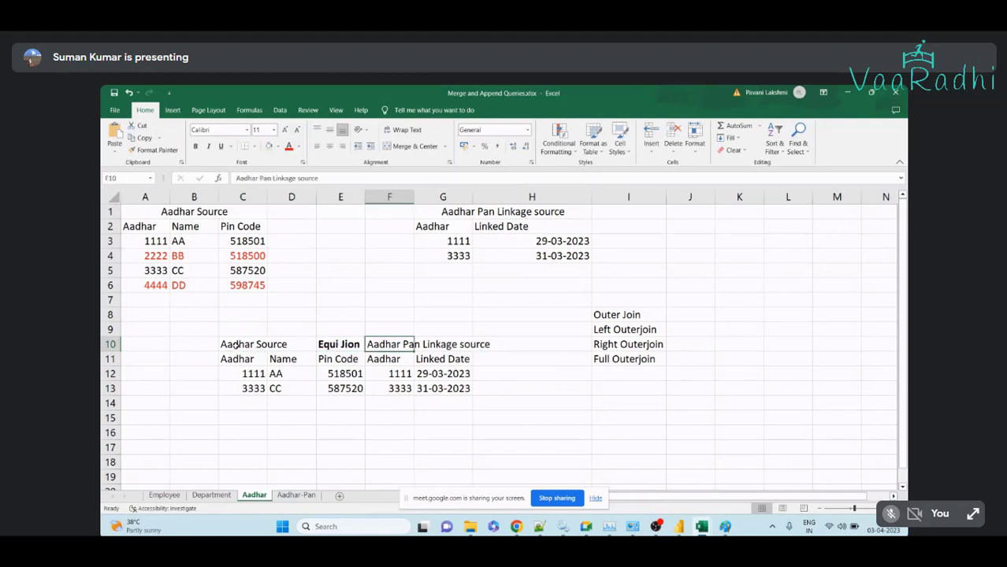
# Move the Equi join result with its headings from C10:G13 to A10:E13 and autofit column E
pyautogui.moveTo(232, 344); pyautogui.dragTo(151, 344)
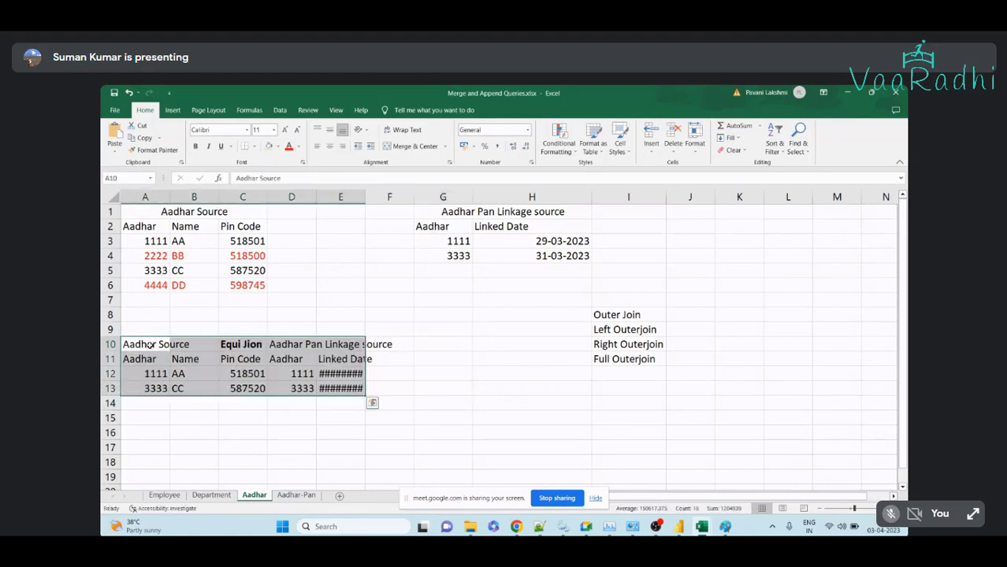
pyautogui.click(463, 380)
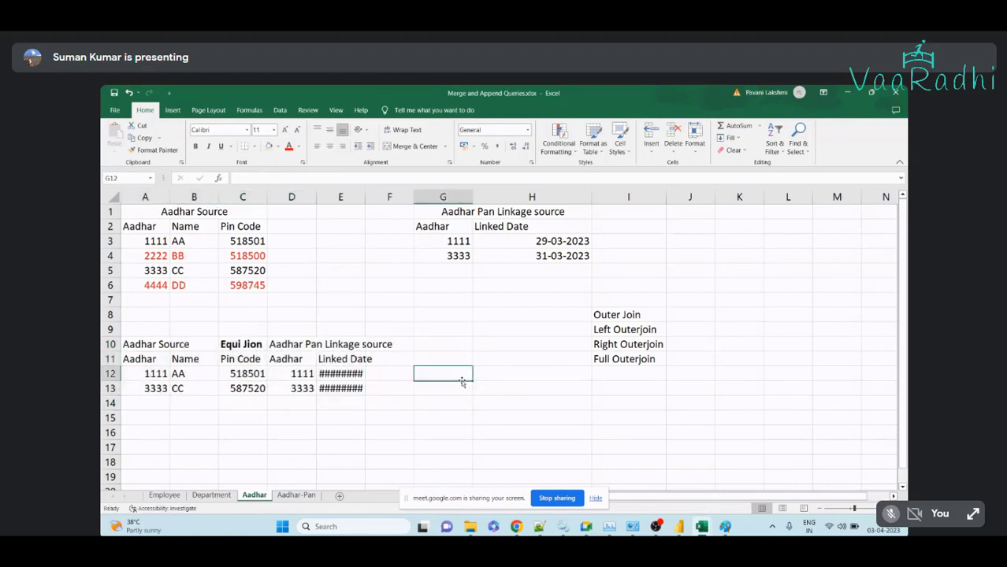
pyautogui.doubleClick(366, 192)
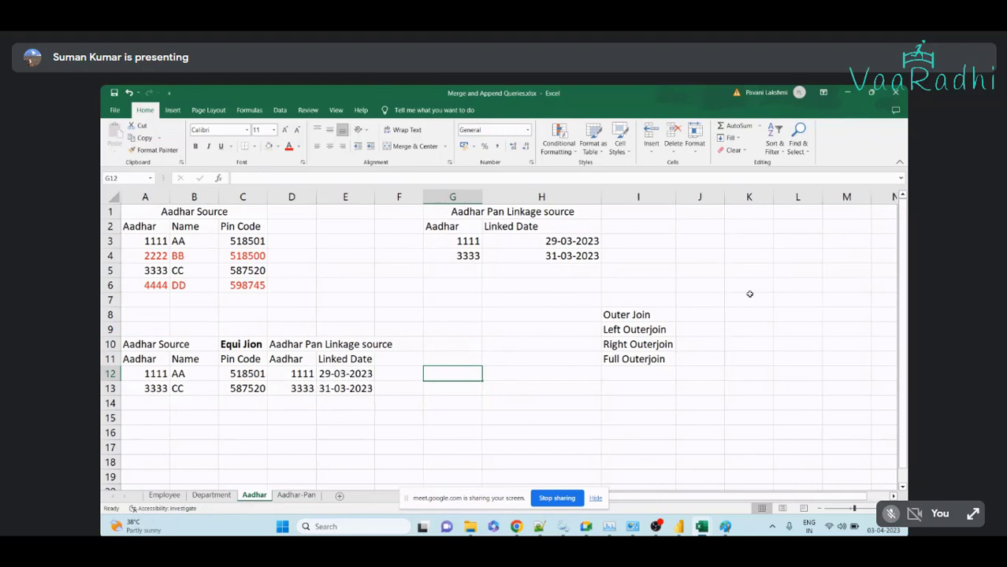
# Start an outer join heading row by copying "Aadhar Source" into G14 and "Left Outerjoin" into H14
pyautogui.click(167, 345)
pyautogui.hotkey('ctrl', 'c')
pyautogui.click(455, 404)
pyautogui.hotkey('ctrl', 'v')
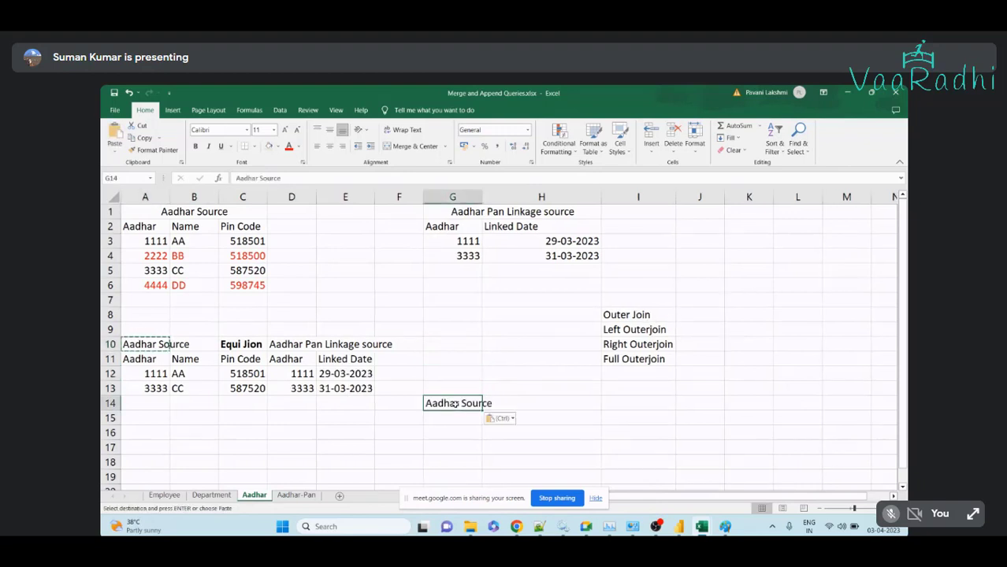
pyautogui.click(647, 331)
pyautogui.hotkey('ctrl', 'c')
pyautogui.click(542, 408)
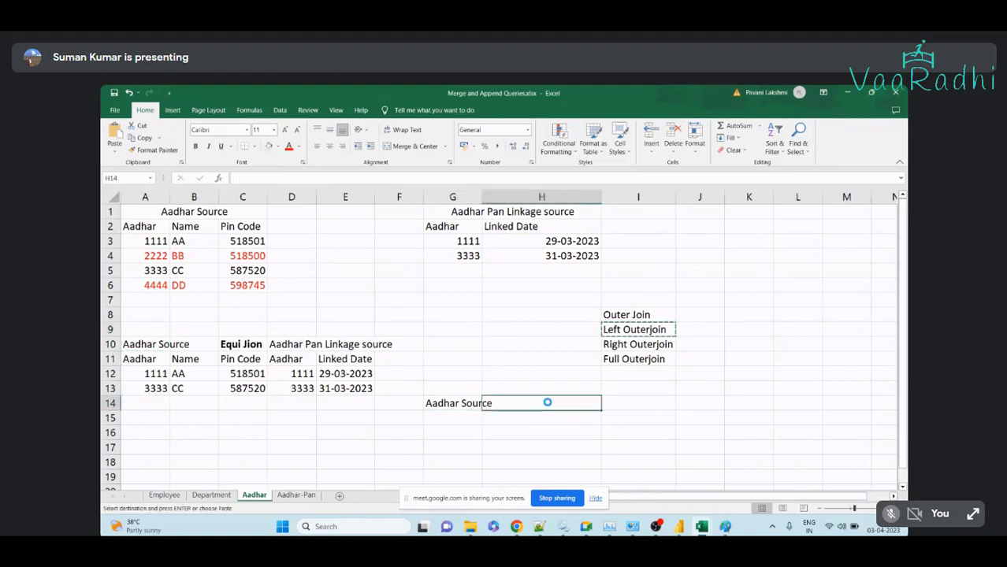
pyautogui.hotkey('ctrl', 'v')
# Copy the "Aadhar Pan Linkage source" heading from D10 into I14 to complete the outer join heading row
pyautogui.click(291, 344)
pyautogui.hotkey('ctrl', 'c')
pyautogui.click(616, 403)
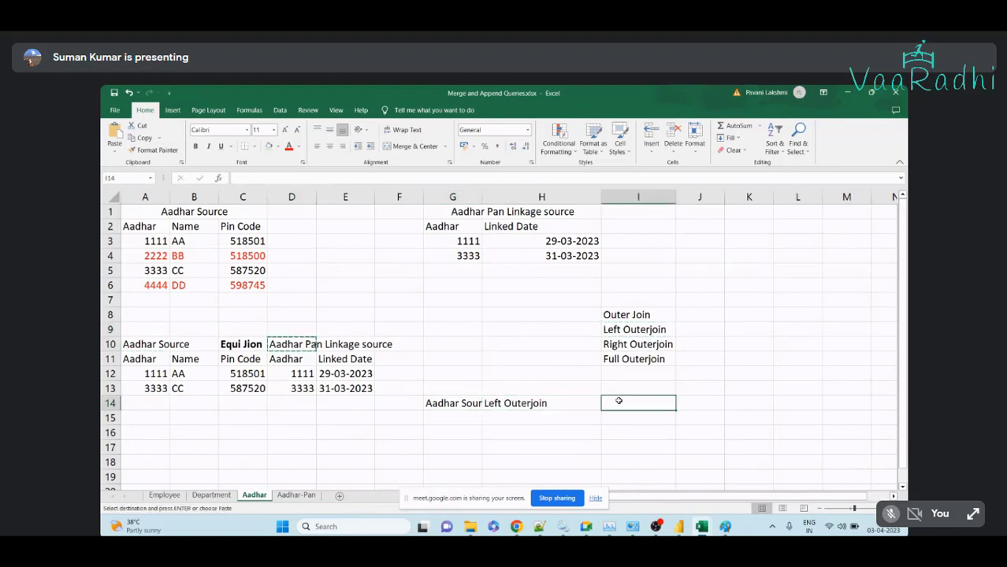
pyautogui.hotkey('ctrl', 'v')
pyautogui.click(495, 404)
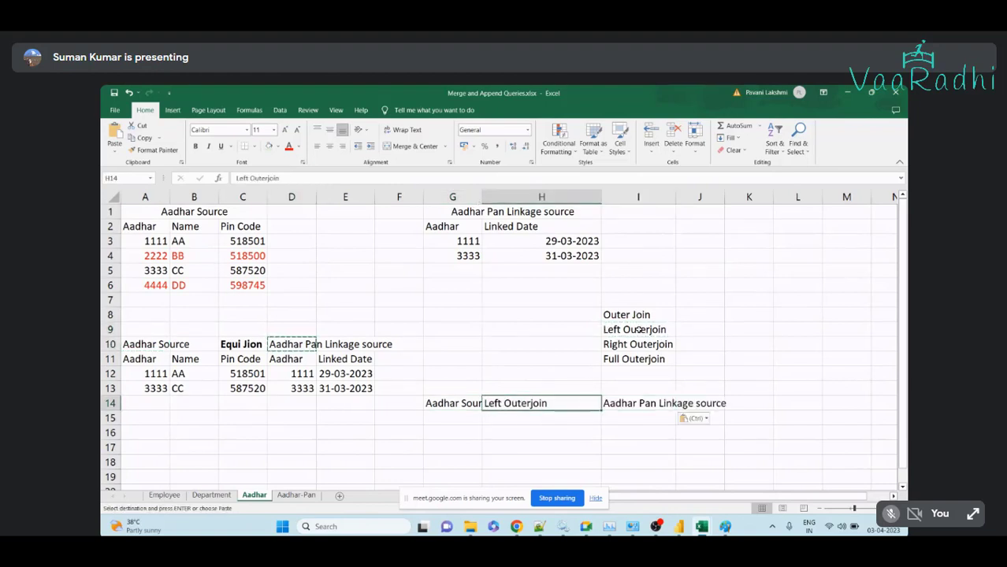
# Replace the join type in H14 with a copy of "Right Outerjoin" from I10
pyautogui.click(636, 343)
pyautogui.hotkey('ctrl', 'c')
pyautogui.click(522, 415)
pyautogui.click(522, 404)
pyautogui.hotkey('ctrl', 'v')
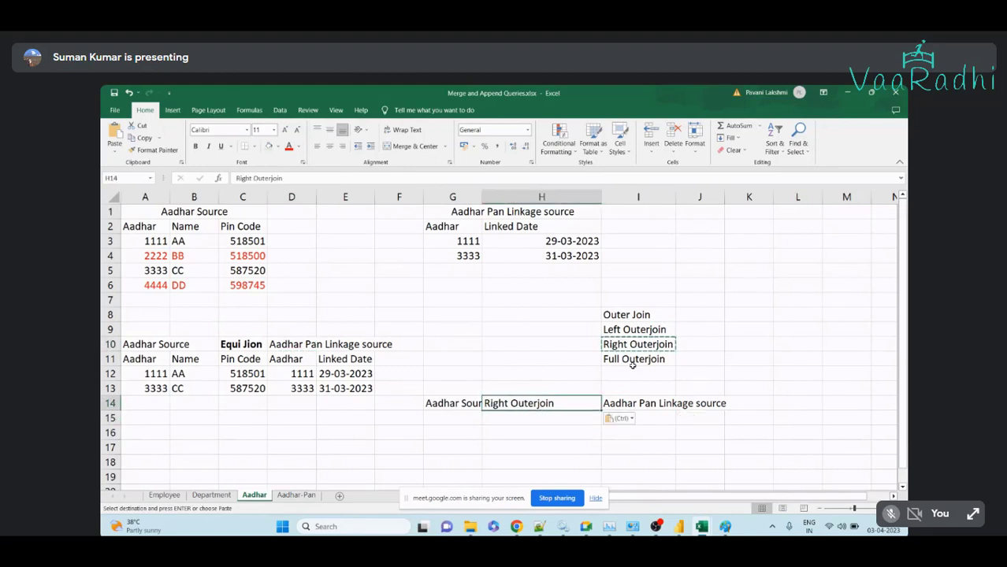
# Autofit column G so the "Aadhar Source" heading in G14 fits
pyautogui.click(633, 328)
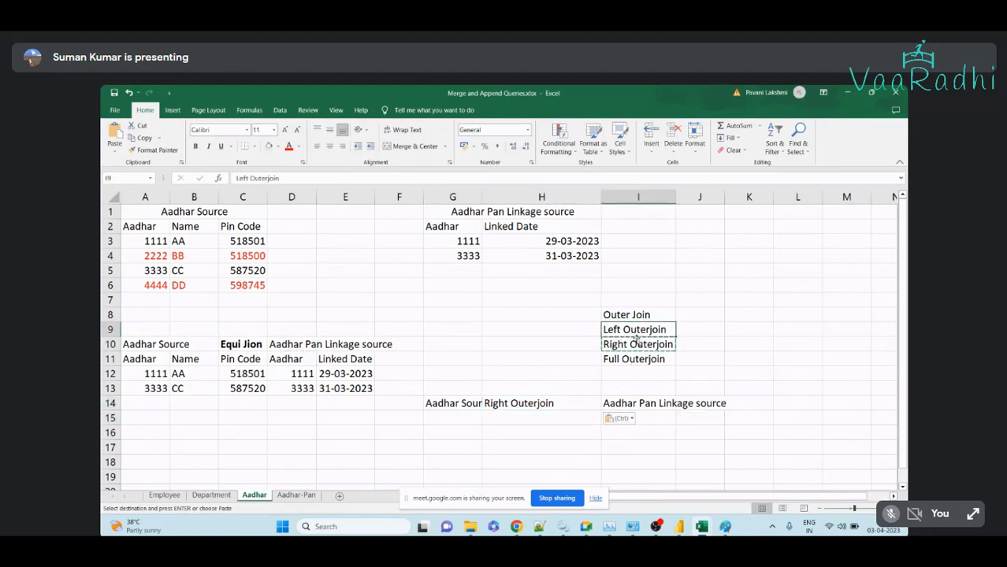
pyautogui.doubleClick(482, 197)
pyautogui.click(519, 260)
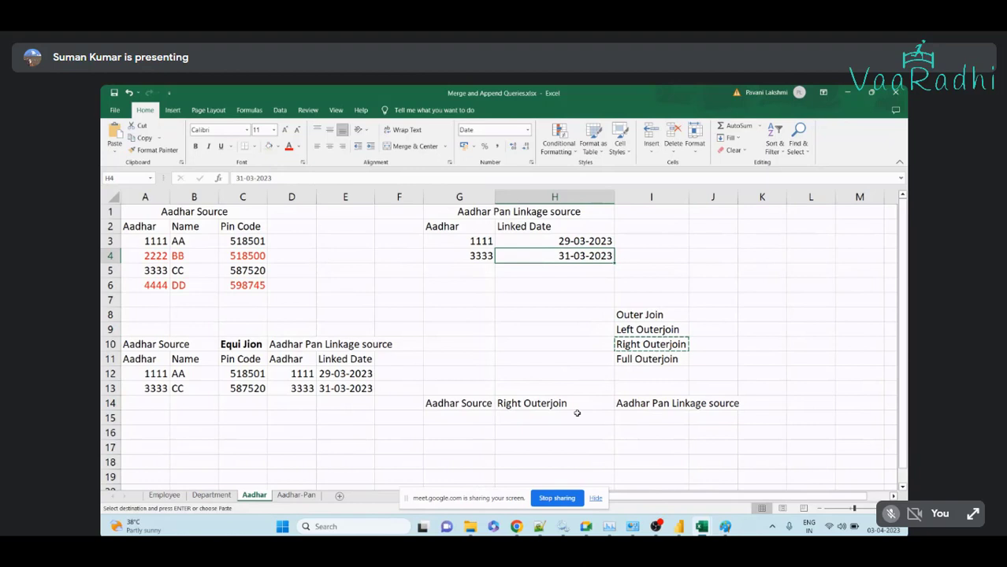
pyautogui.click(531, 411)
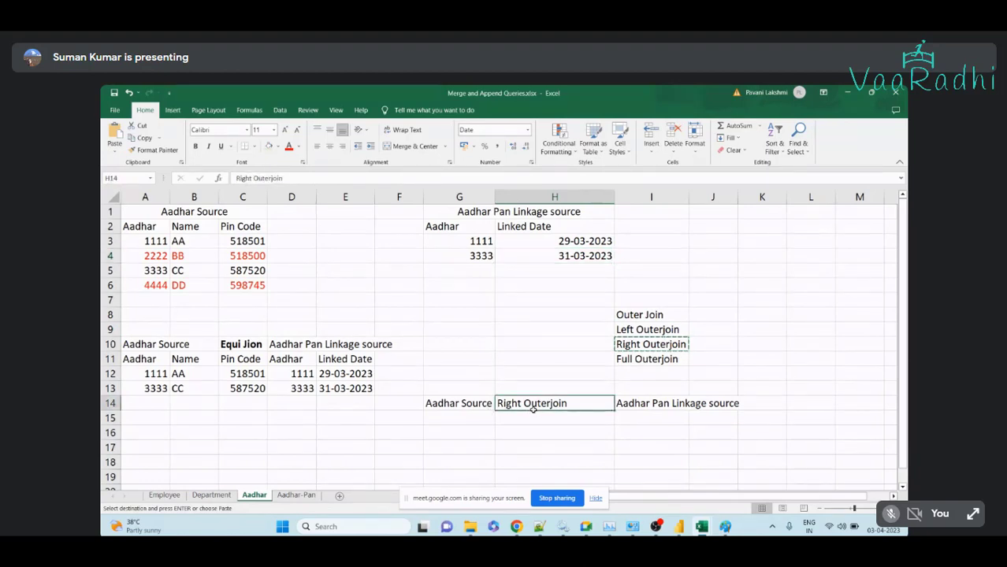
# Copy the Equi join result table A11:E13 to G15 under the Right Outerjoin heading row
pyautogui.click(487, 403)
pyautogui.click(658, 403)
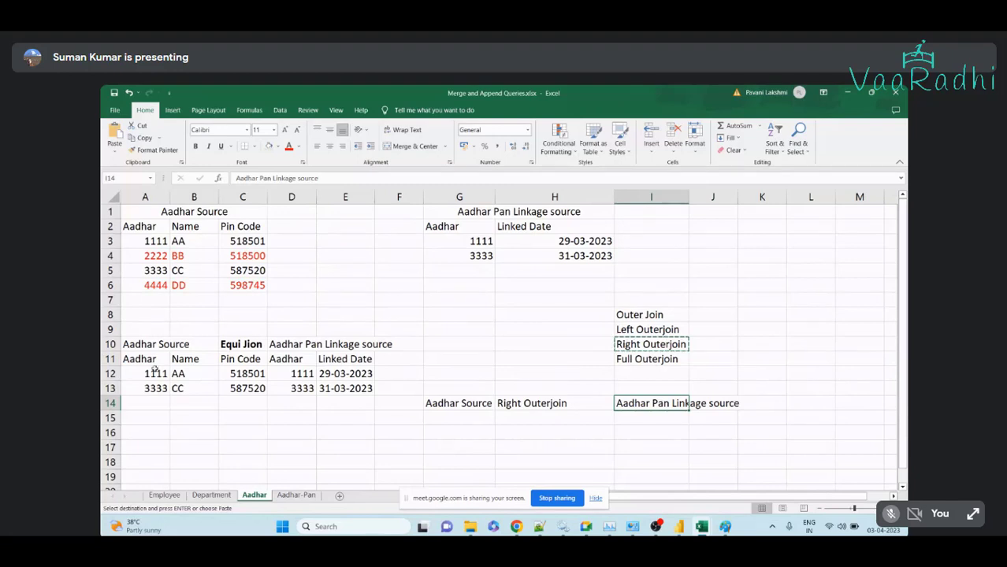
pyautogui.moveTo(140, 359); pyautogui.dragTo(351, 389)
pyautogui.hotkey('ctrl', 'c')
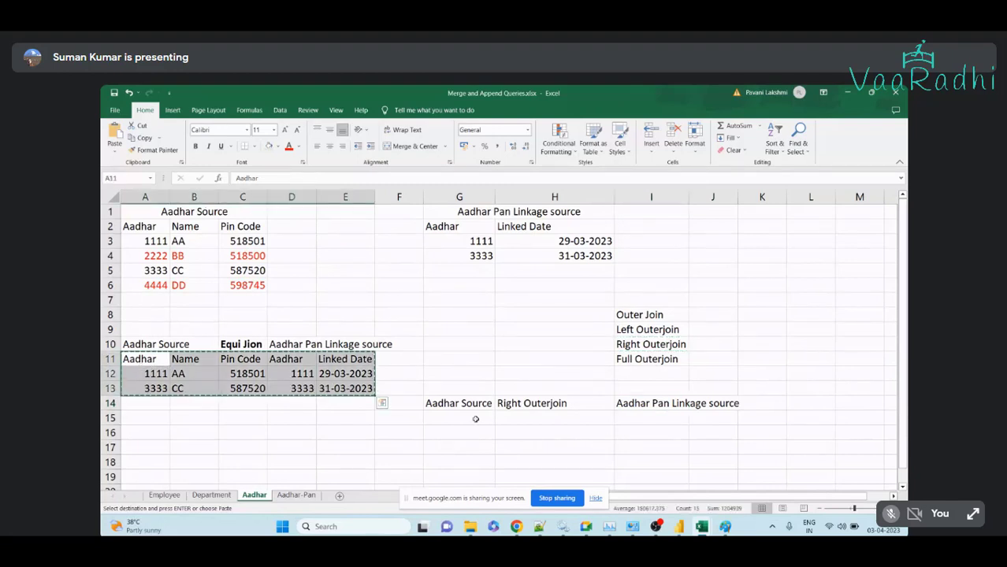
pyautogui.click(465, 418)
pyautogui.hotkey('ctrl', 'v')
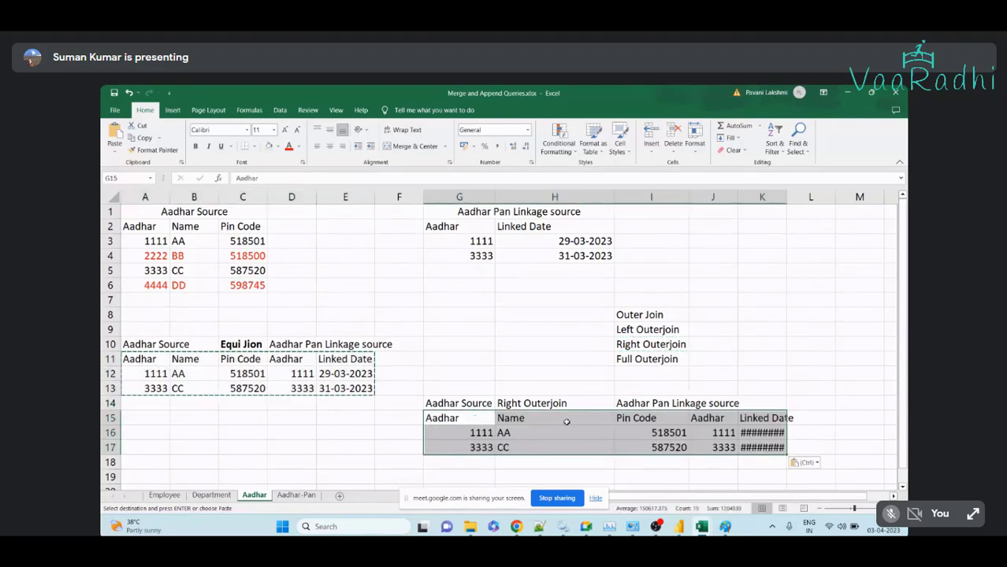
pyautogui.click(555, 407)
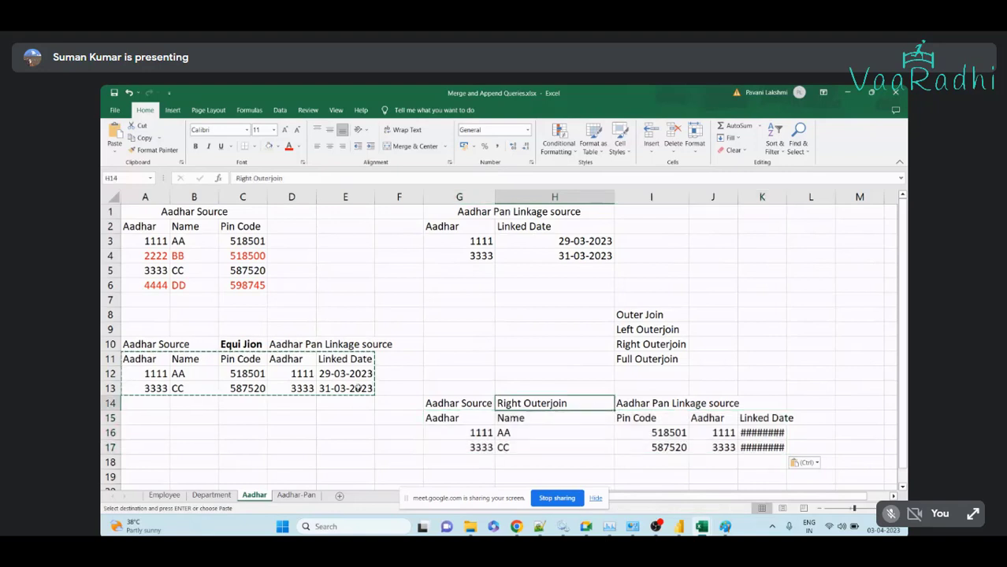
# Correct the misspelled join heading in C10 to "Equi Join"
pyautogui.click(668, 318)
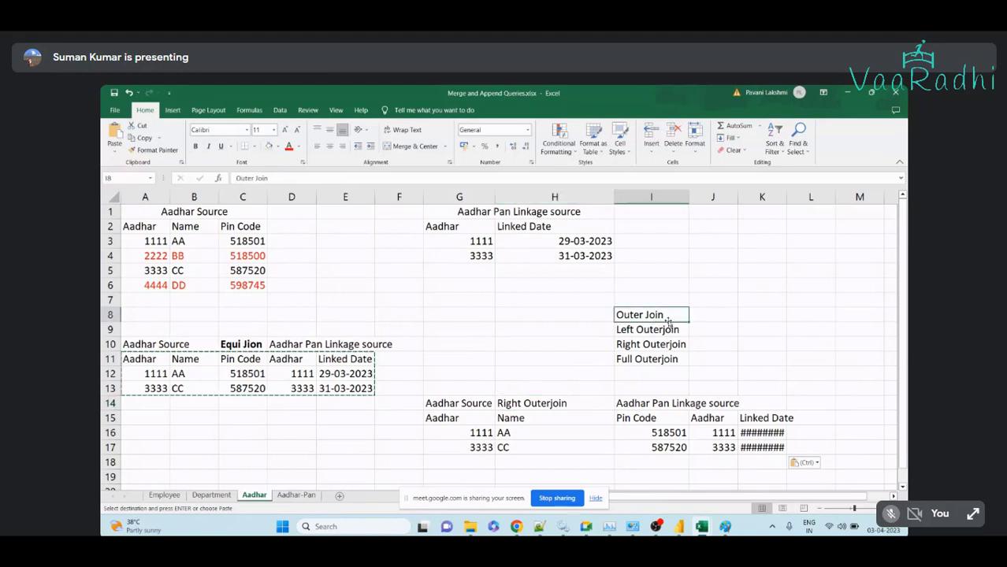
pyautogui.click(265, 346)
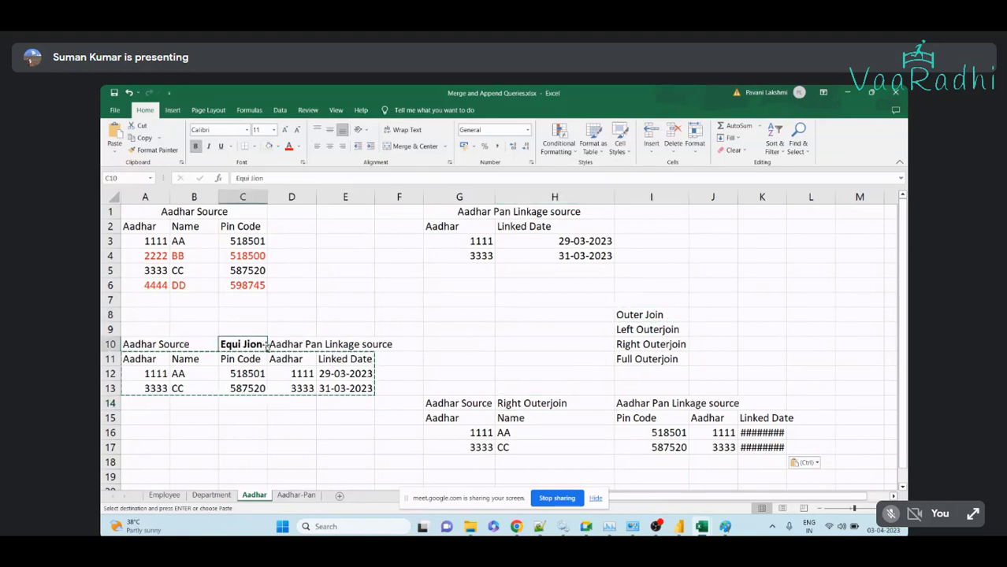
pyautogui.doubleClick(247, 344)
pyautogui.press('BackSpace')
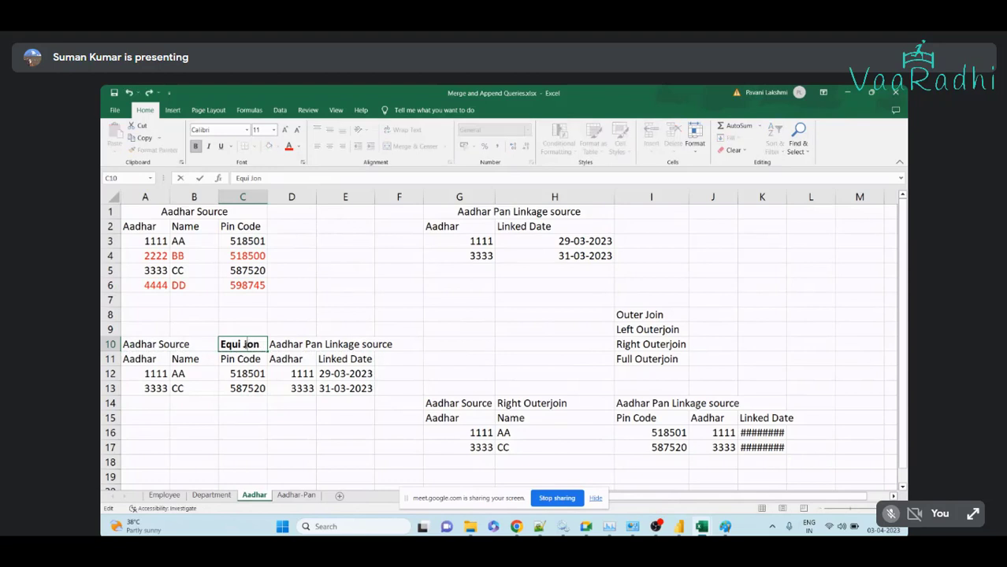
pyautogui.write('i')
pyautogui.press('Return')
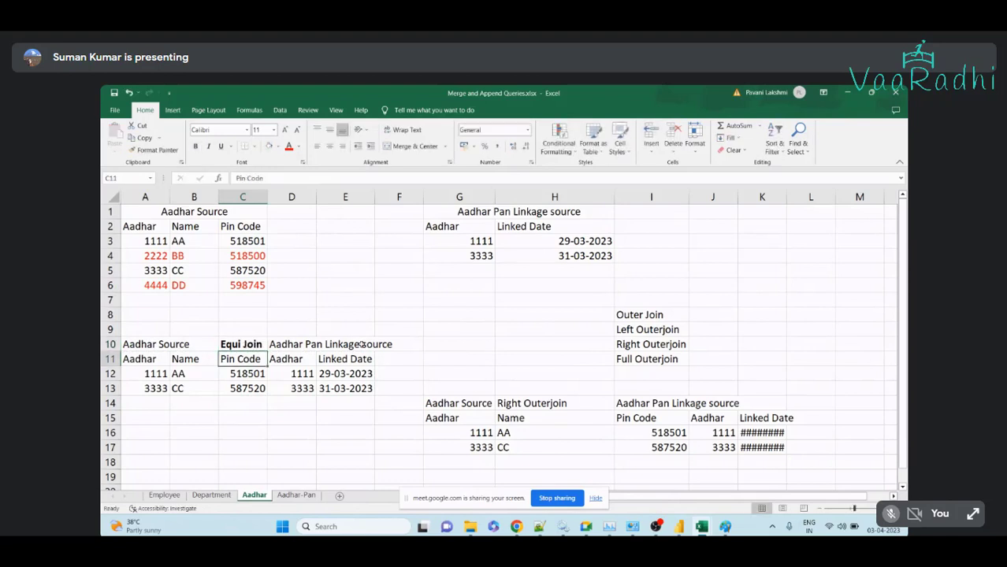
# Autofit column K so its Linked Date values fit, and bold the "Right Outerjoin" heading in H14
pyautogui.doubleClick(788, 193)
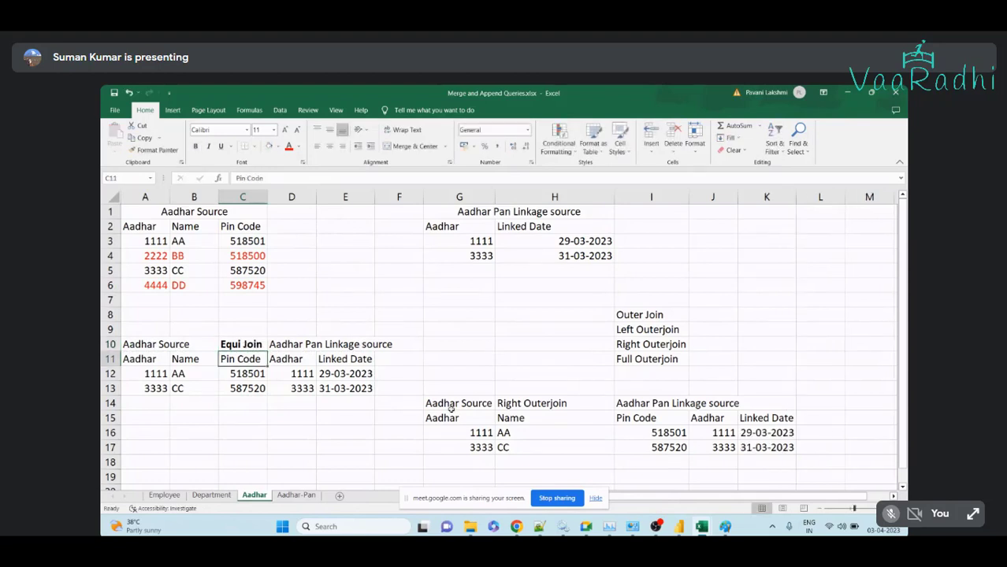
pyautogui.moveTo(451, 412); pyautogui.dragTo(753, 448)
pyautogui.click(540, 406)
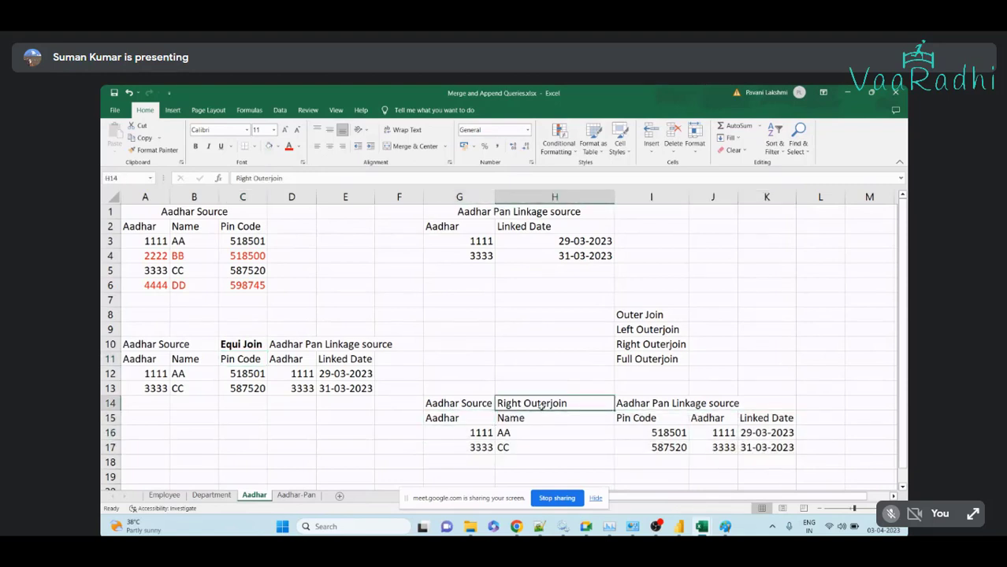
pyautogui.hotkey('ctrl', 'b')
pyautogui.click(530, 432)
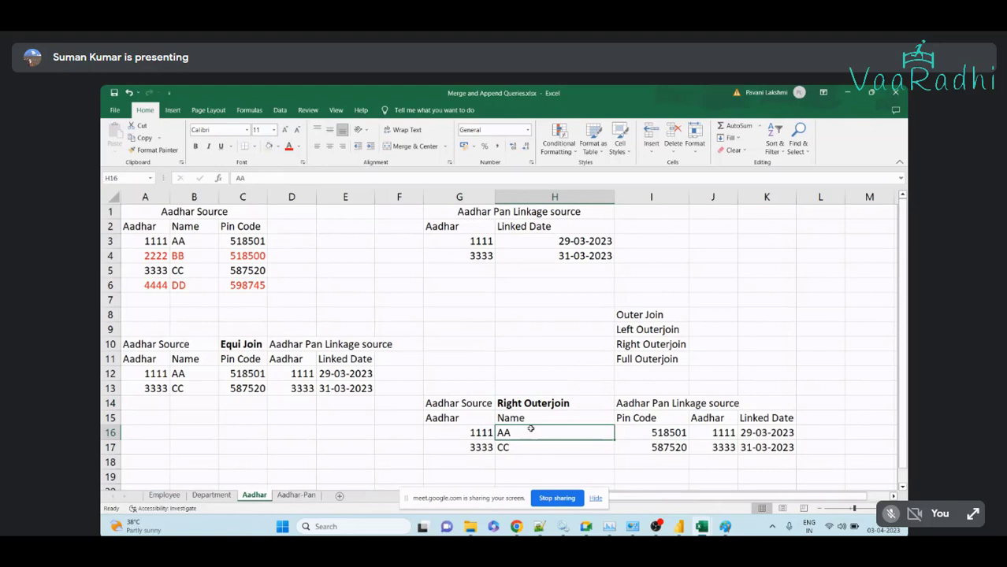
# Center the "Right Outerjoin" heading horizontally in H14
pyautogui.click(468, 406)
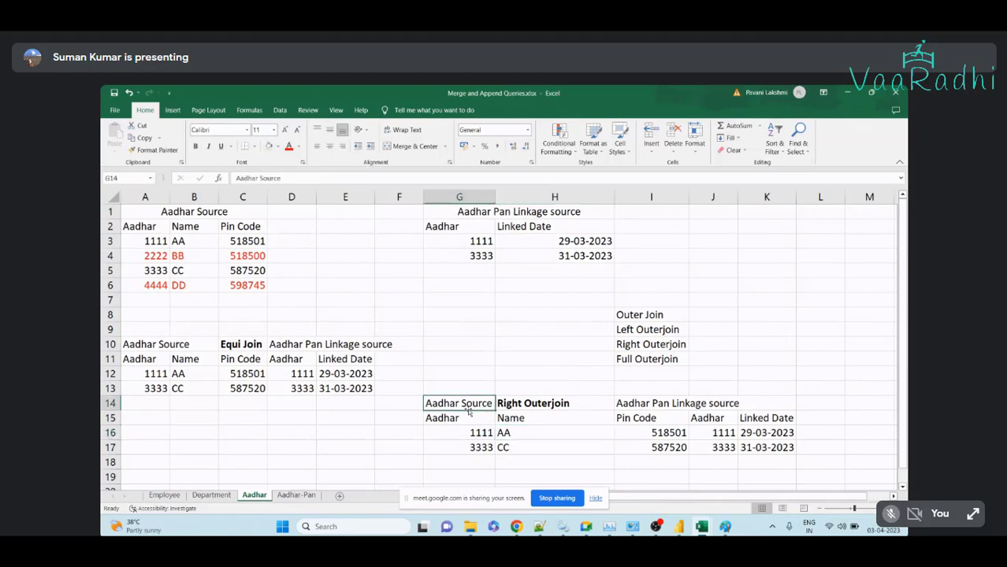
pyautogui.click(624, 405)
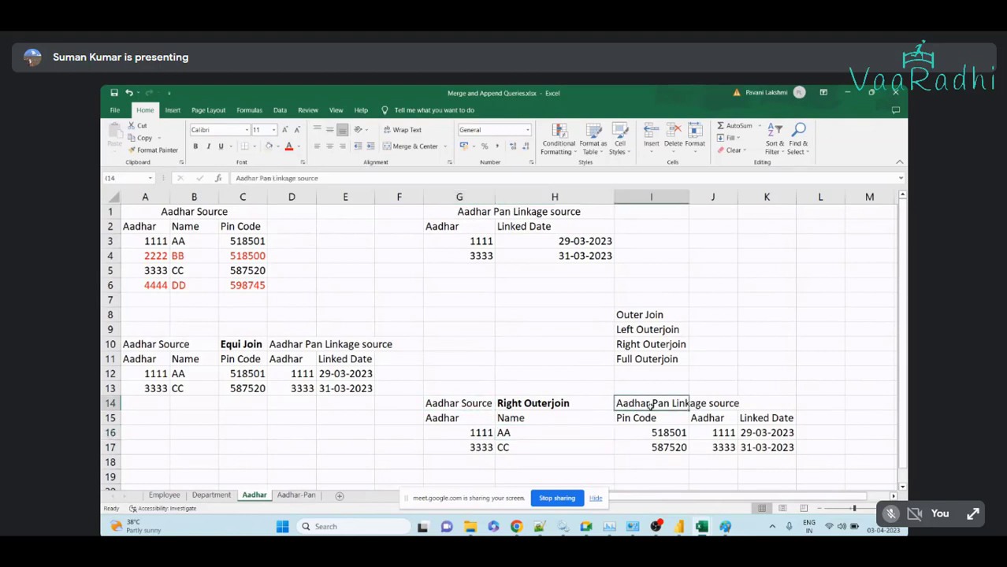
pyautogui.click(551, 406)
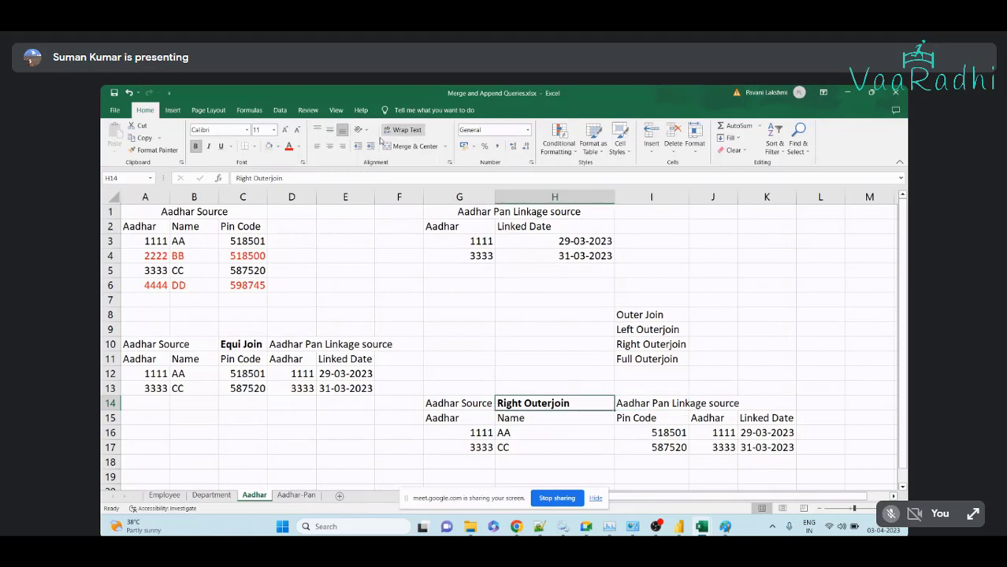
pyautogui.click(330, 146)
pyautogui.click(513, 349)
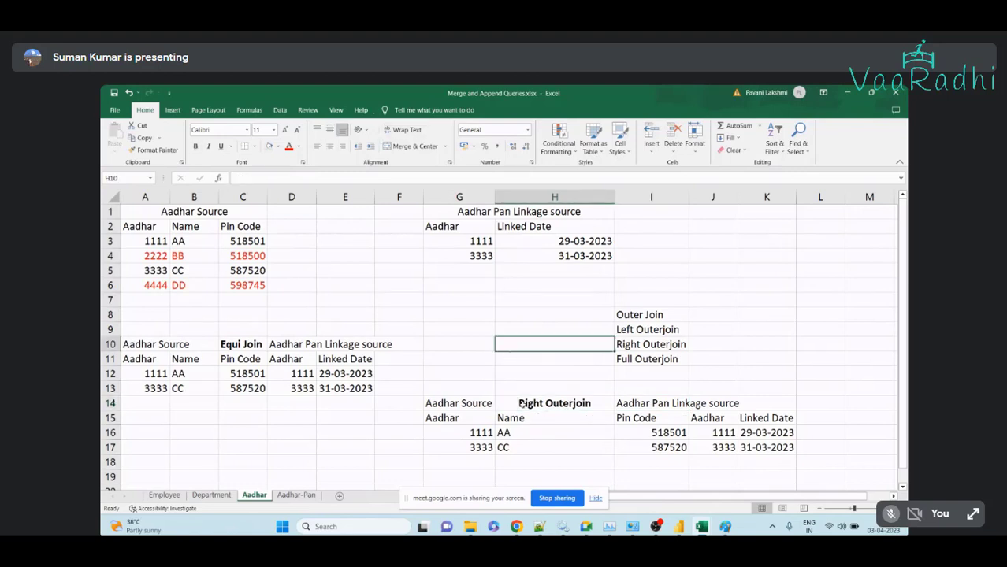
# Label the two tables' sides by entering "Left" in G13 above Aadhar Source and "Right" in I13 above Aadhar Pan Linkage source
pyautogui.click(552, 404)
pyautogui.click(454, 404)
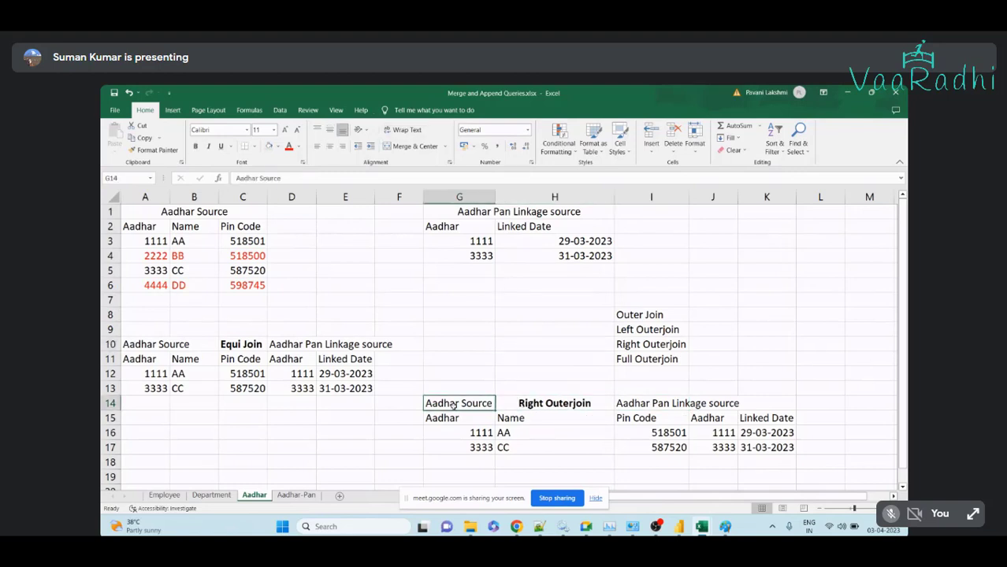
pyautogui.click(563, 406)
pyautogui.click(630, 406)
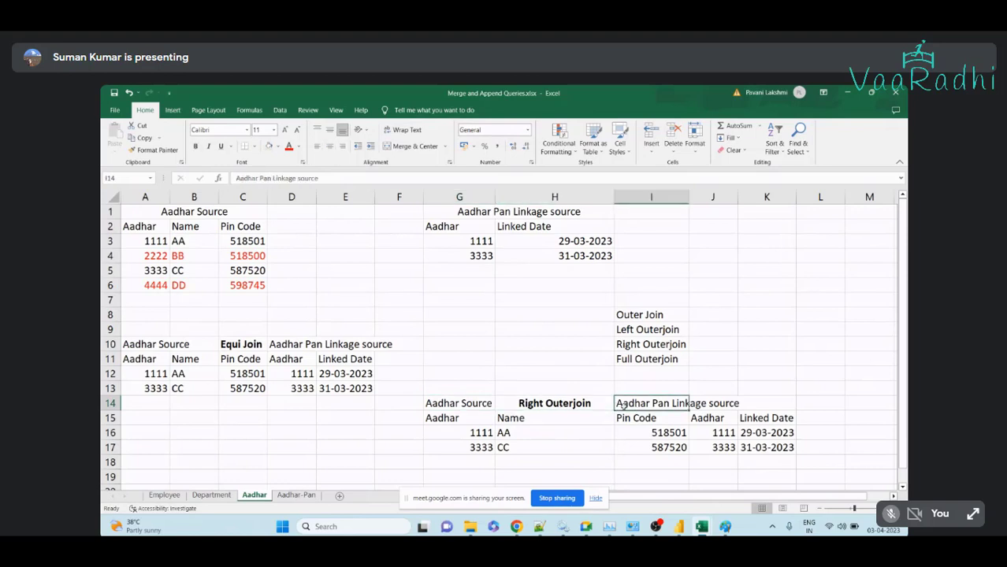
pyautogui.click(468, 404)
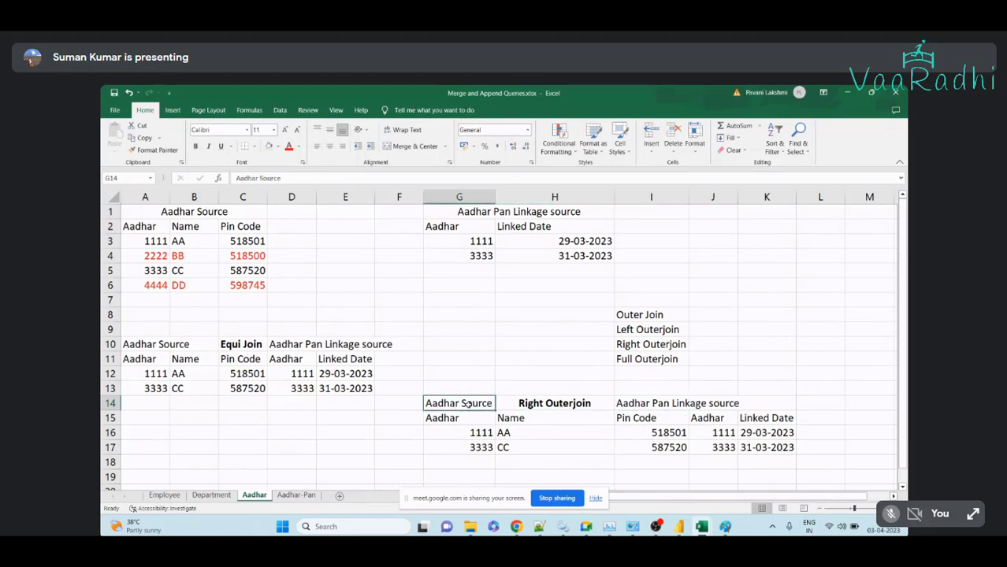
pyautogui.click(451, 390)
pyautogui.write('Left')
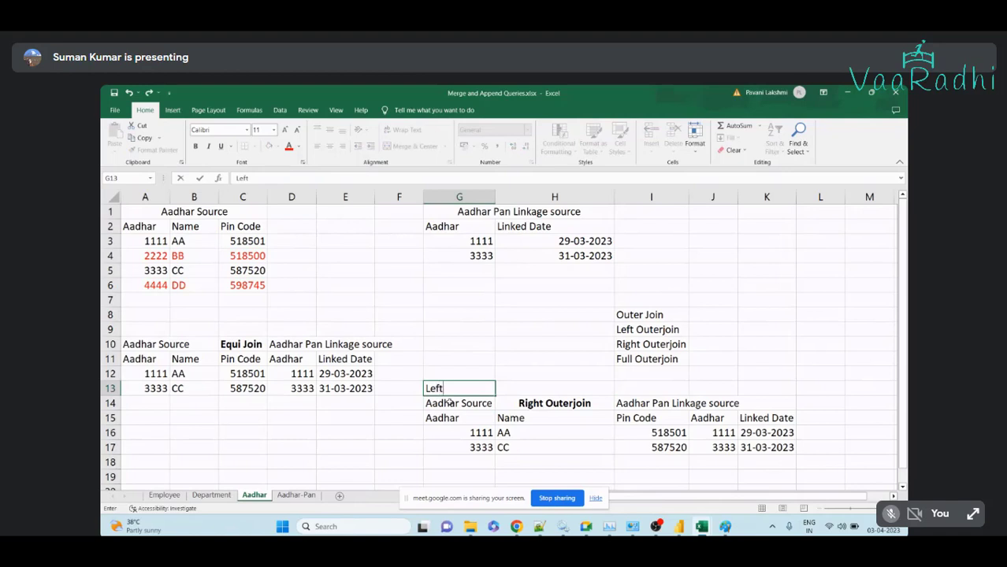
pyautogui.press('Tab')
pyautogui.press('Tab')
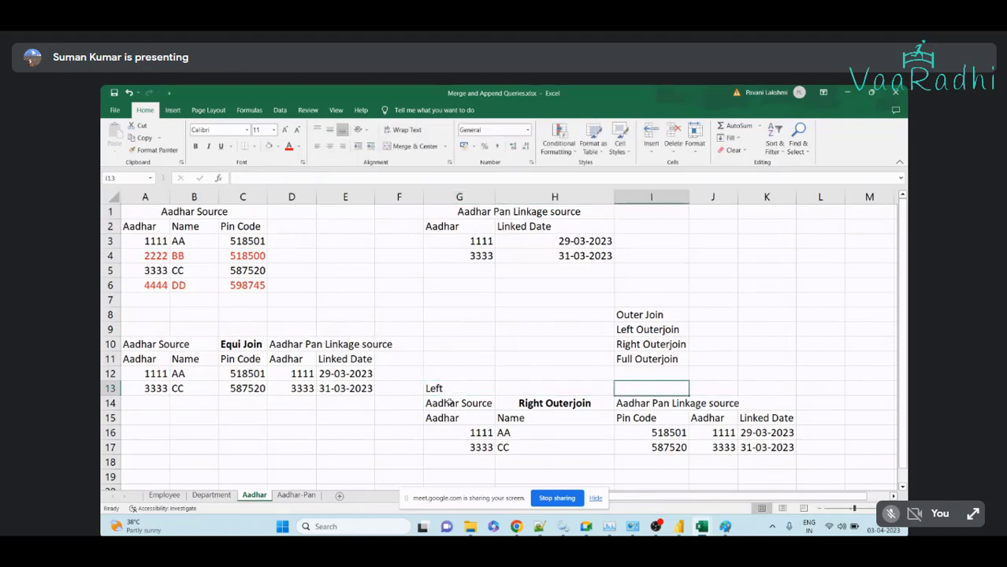
pyautogui.write('Right')
pyautogui.press('Return')
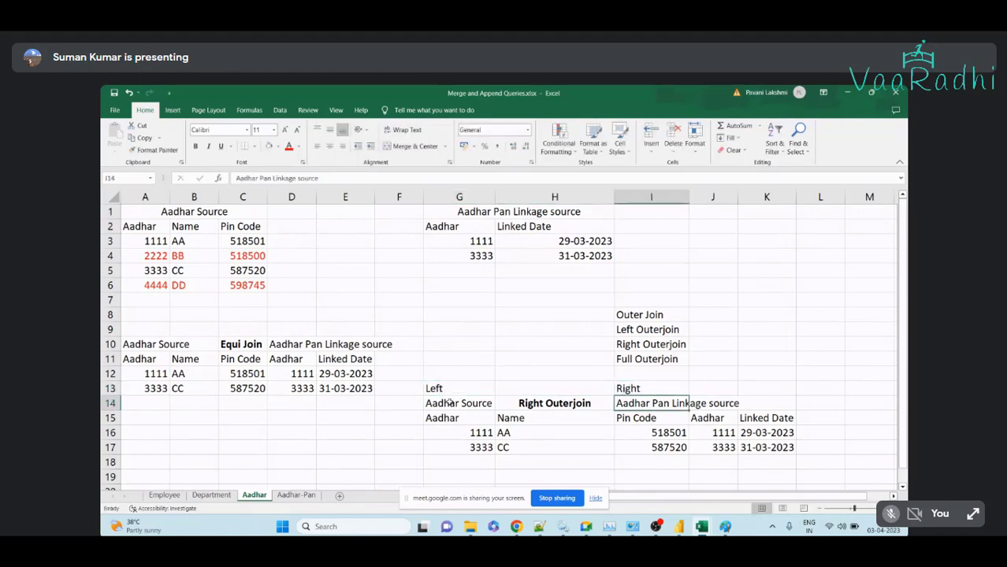
# Examine the outer join headings in row 14 and the joined records in G15:K17
pyautogui.click(539, 413)
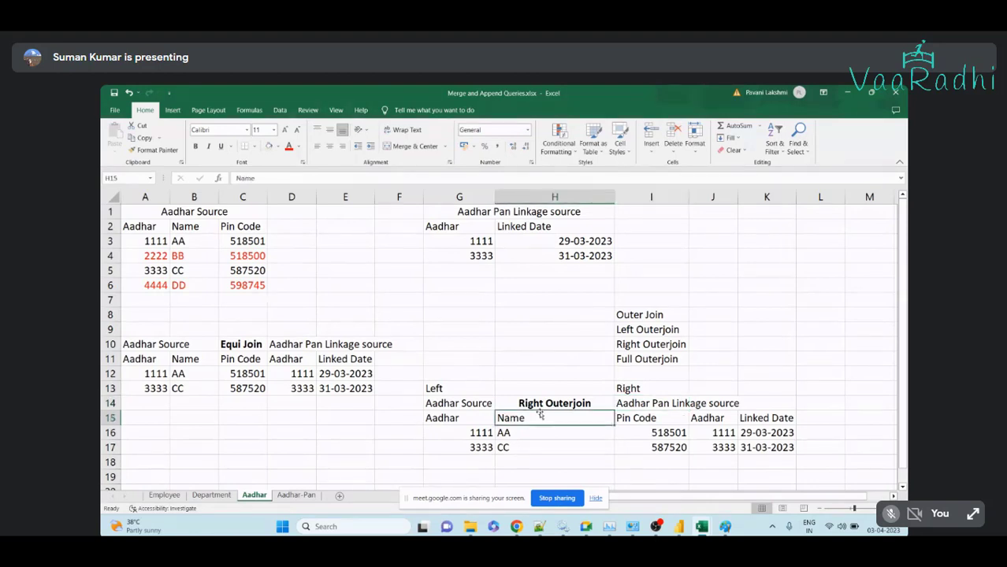
pyautogui.click(538, 406)
pyautogui.click(449, 419)
pyautogui.moveTo(450, 420); pyautogui.dragTo(465, 435)
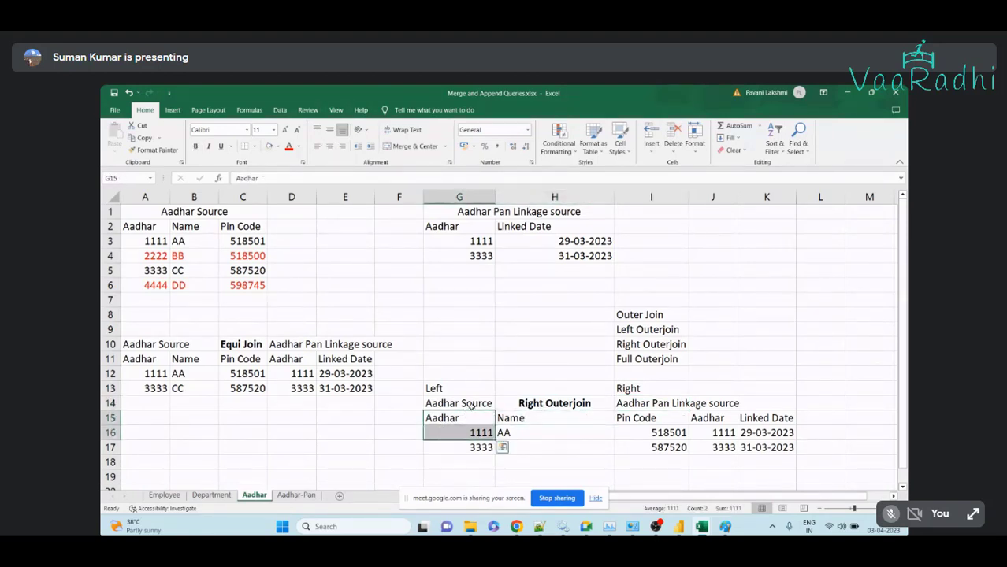
pyautogui.click(471, 404)
pyautogui.click(646, 403)
pyautogui.moveTo(455, 418)
pyautogui.mouseDown()
pyautogui.moveTo(622, 449)
pyautogui.moveTo(784, 449)
pyautogui.mouseUp()
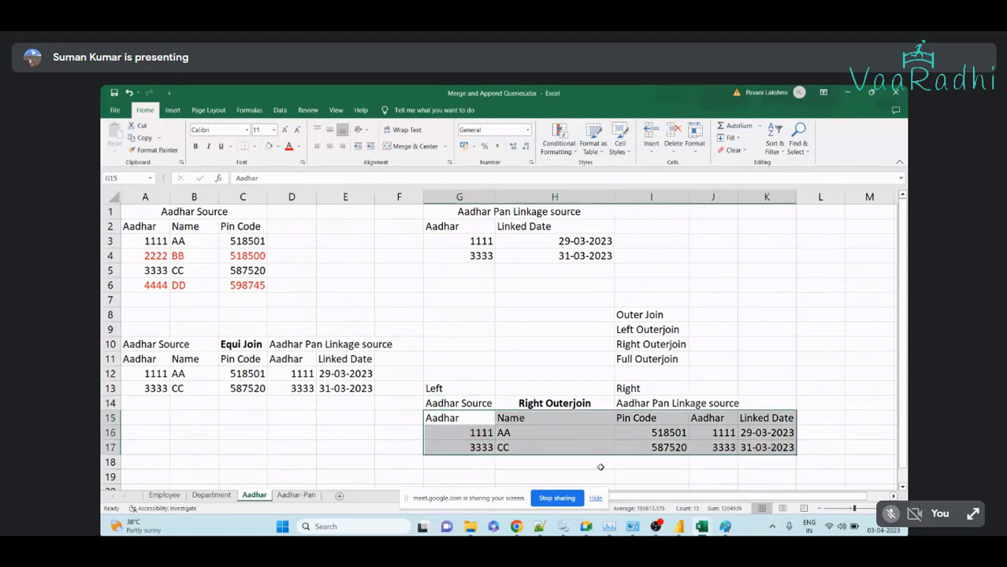
pyautogui.scroll(-1, 607, 425)
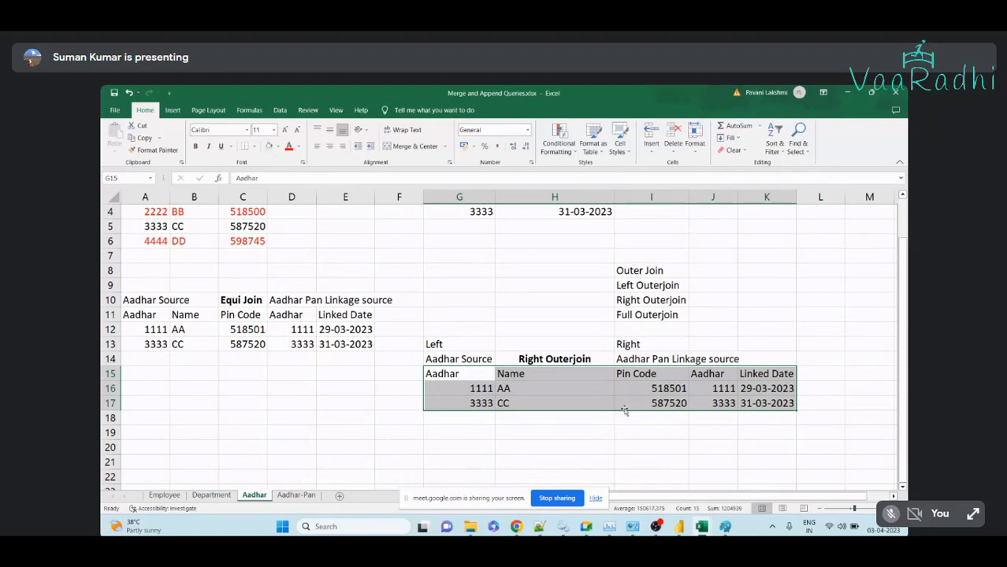
pyautogui.scroll(1, 617, 417)
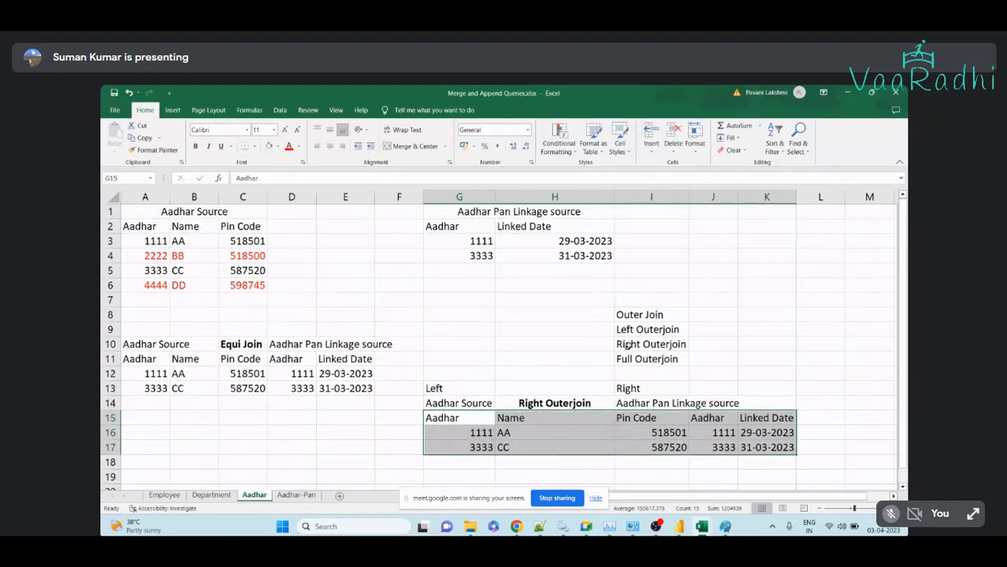
# Replace the join type in H14 with a copy of "Left Outerjoin" from I9
pyautogui.click(631, 329)
pyautogui.hotkey('ctrl', 'c')
pyautogui.click(582, 404)
pyautogui.hotkey('ctrl', 'v')
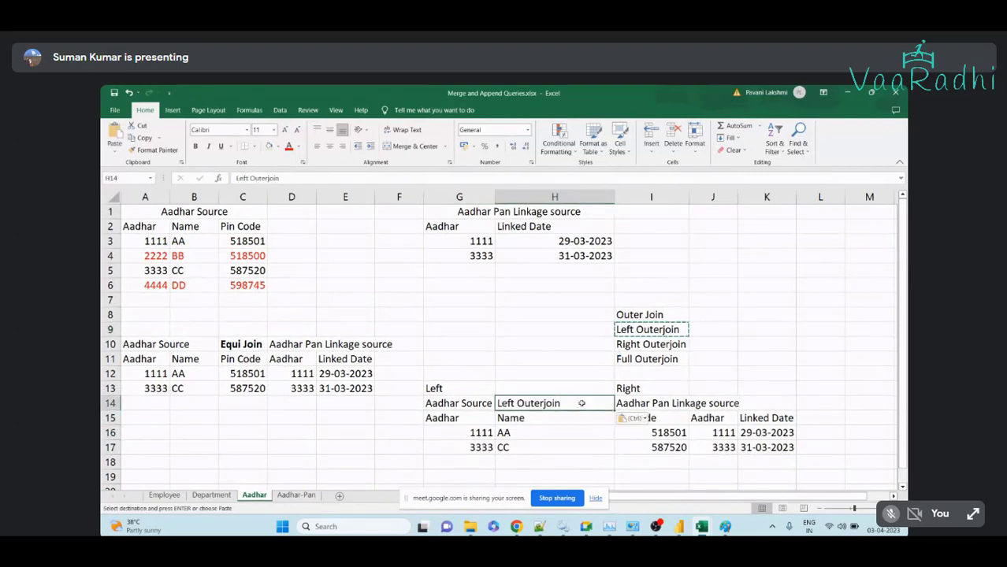
# Make the "Left Outerjoin" heading in H14 bold and center it horizontally
pyautogui.hotkey('ctrl', 'n')
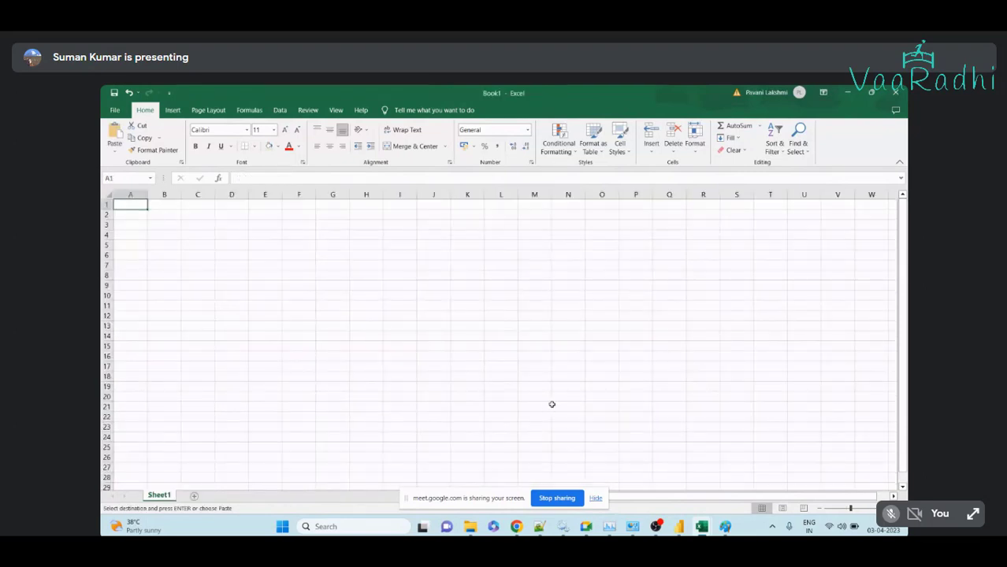
pyautogui.click(898, 94)
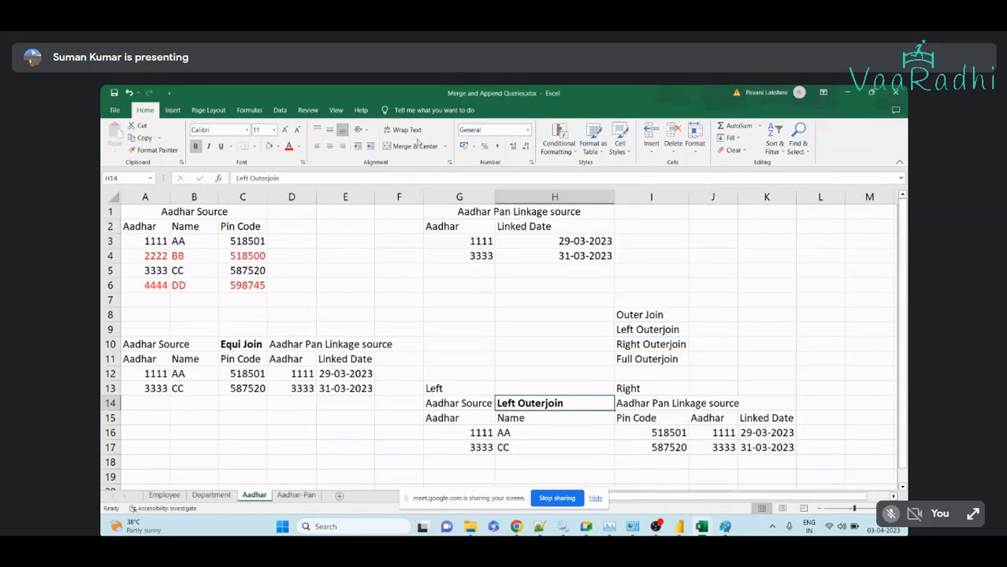
pyautogui.click(329, 146)
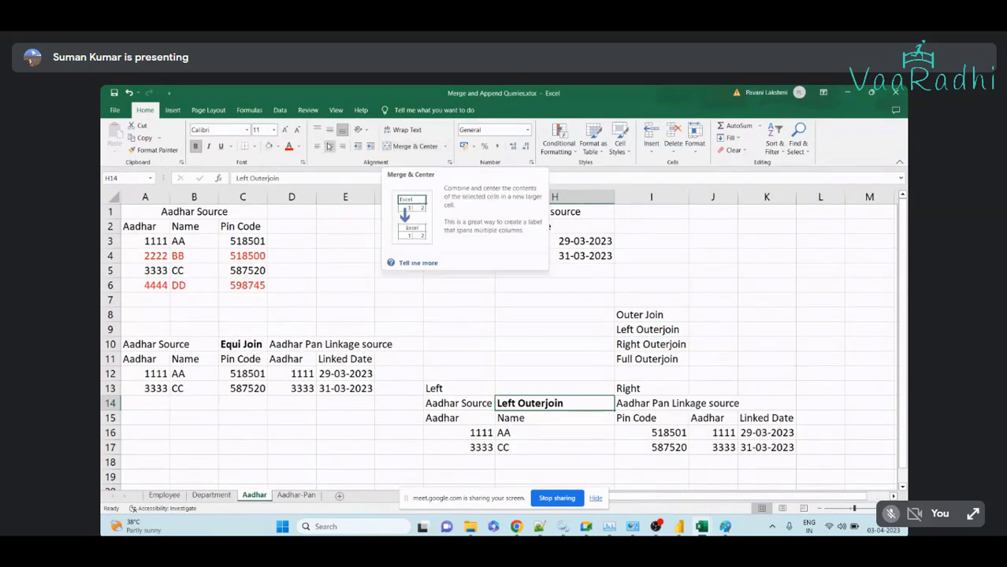
pyautogui.click(589, 414)
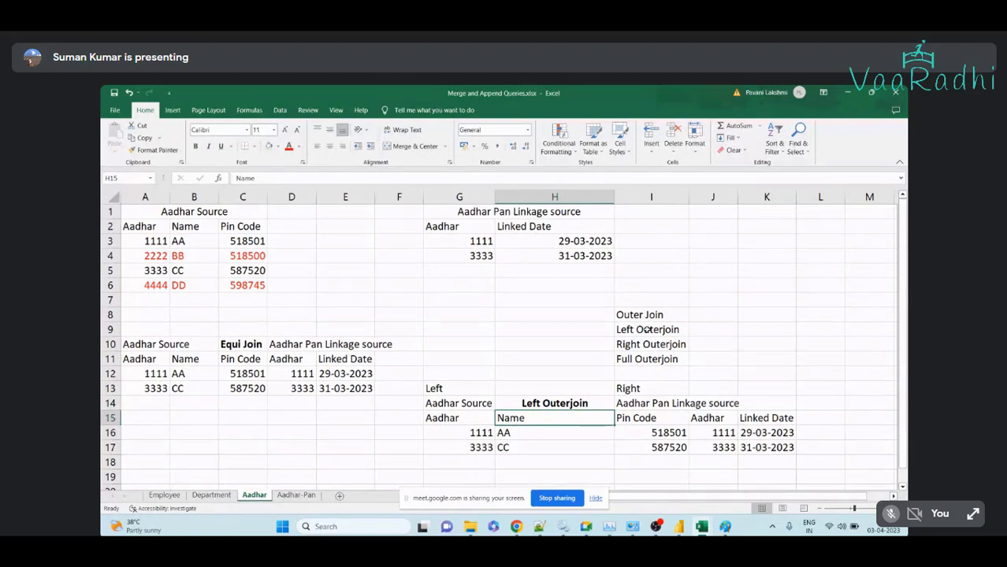
pyautogui.click(460, 400)
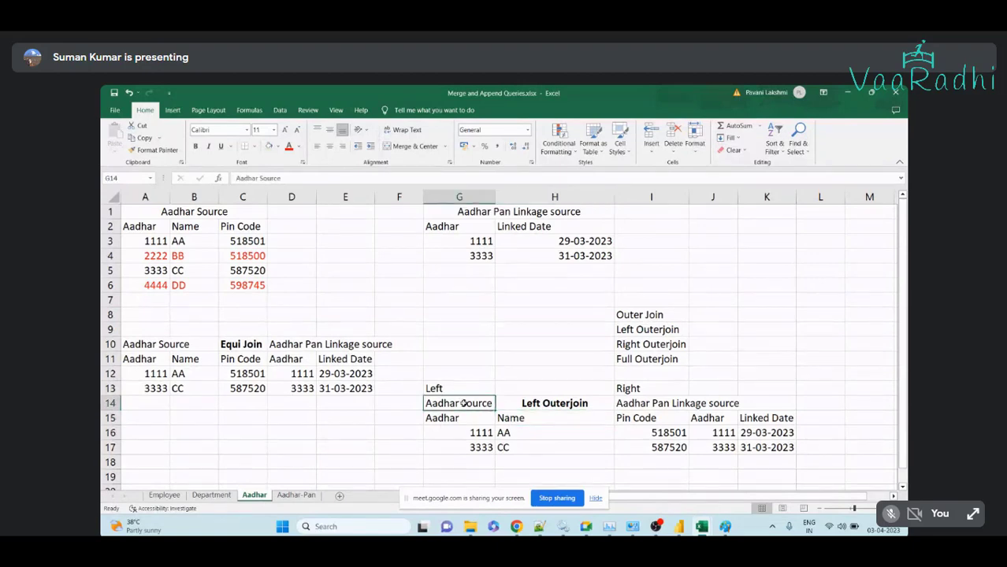
pyautogui.click(523, 402)
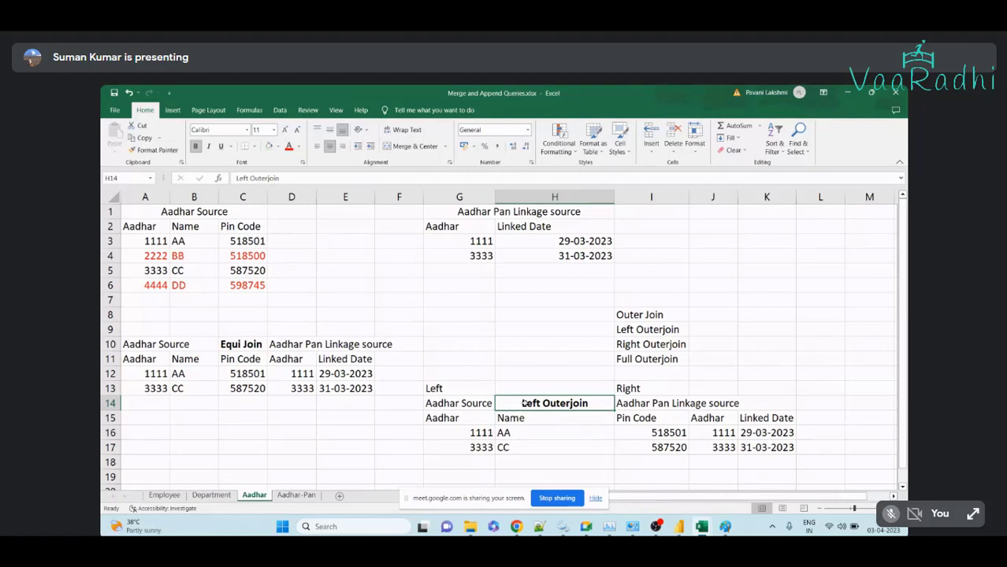
pyautogui.click(481, 403)
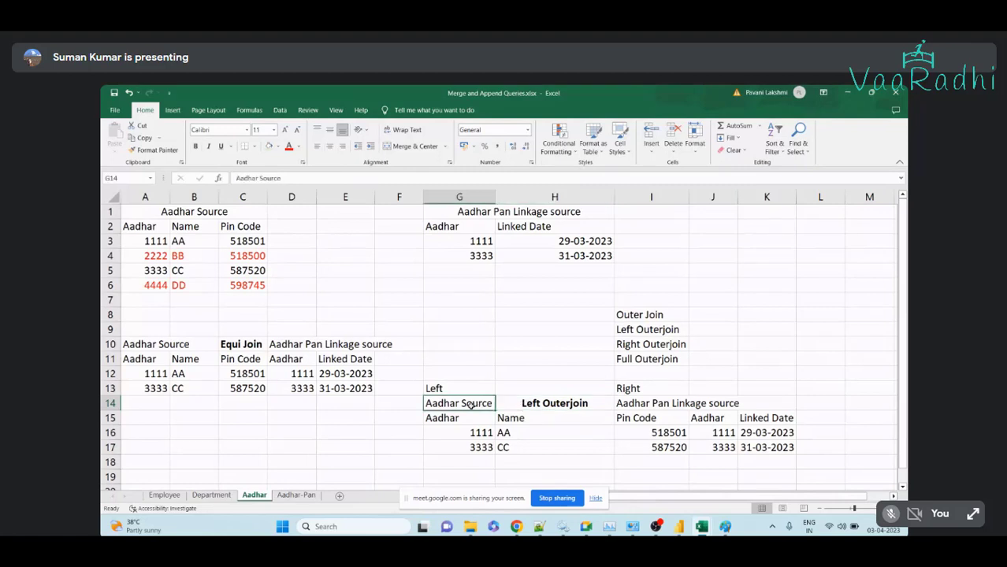
# Describe the left outer join in J9 as "Matched + Unmatched date from left source"
pyautogui.click(675, 403)
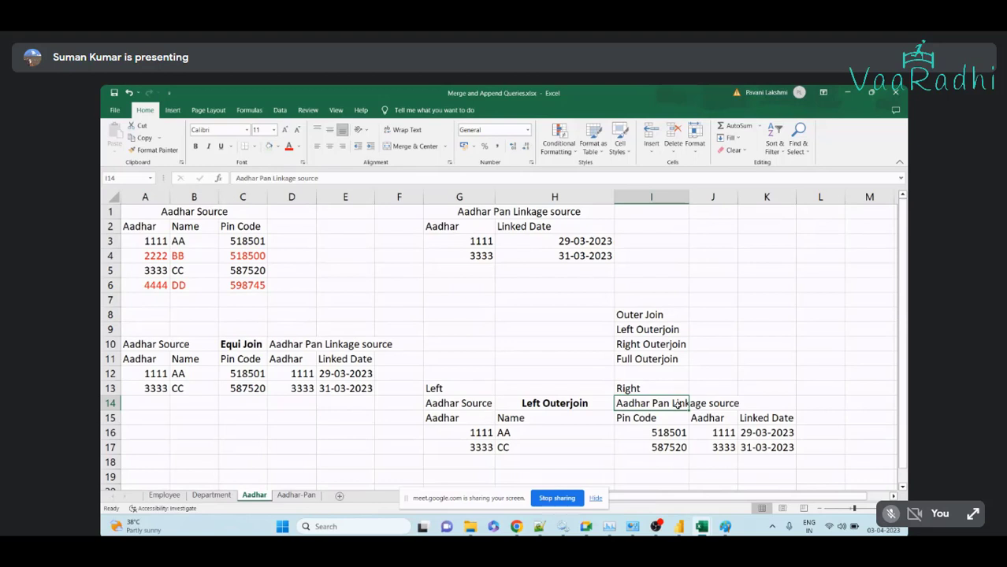
pyautogui.click(704, 328)
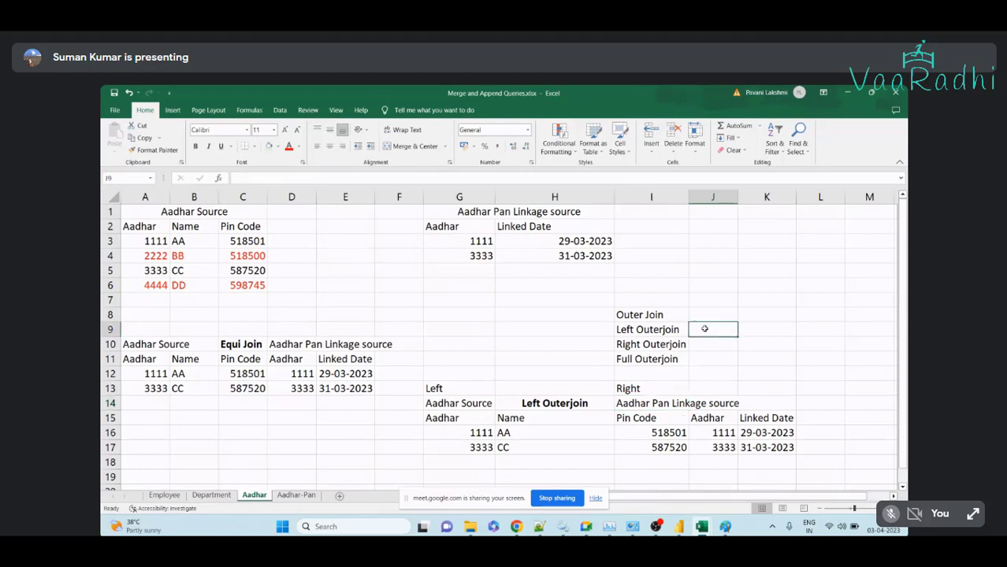
pyautogui.write('Matched')
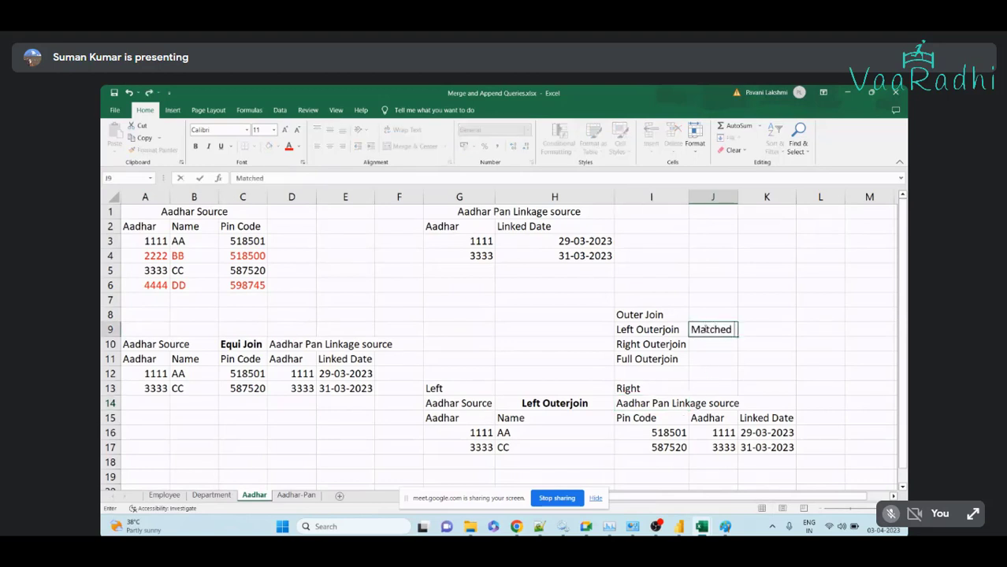
pyautogui.write(' + Unmatched at')
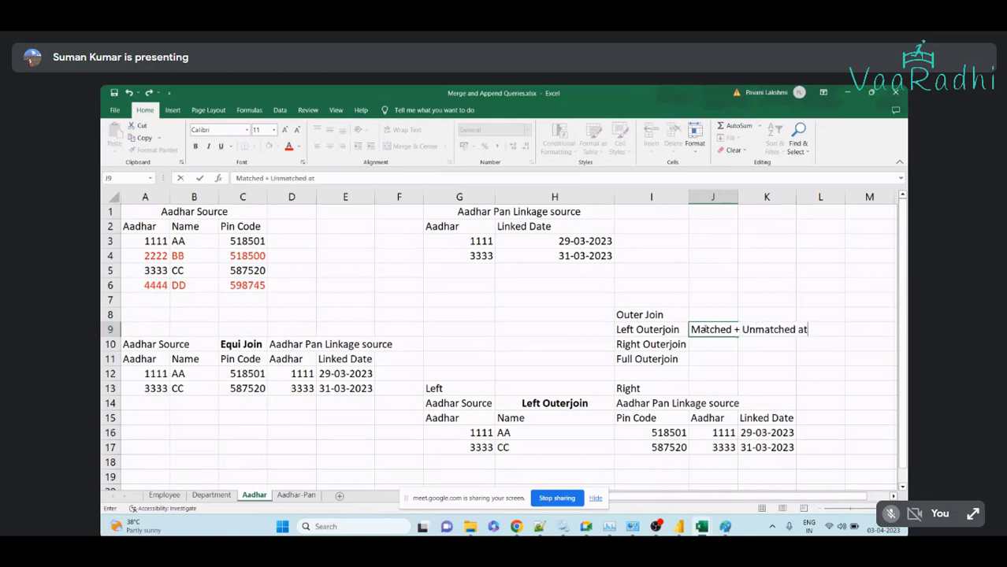
pyautogui.press('BackSpace')
pyautogui.press('BackSpace')
pyautogui.write('date from le')
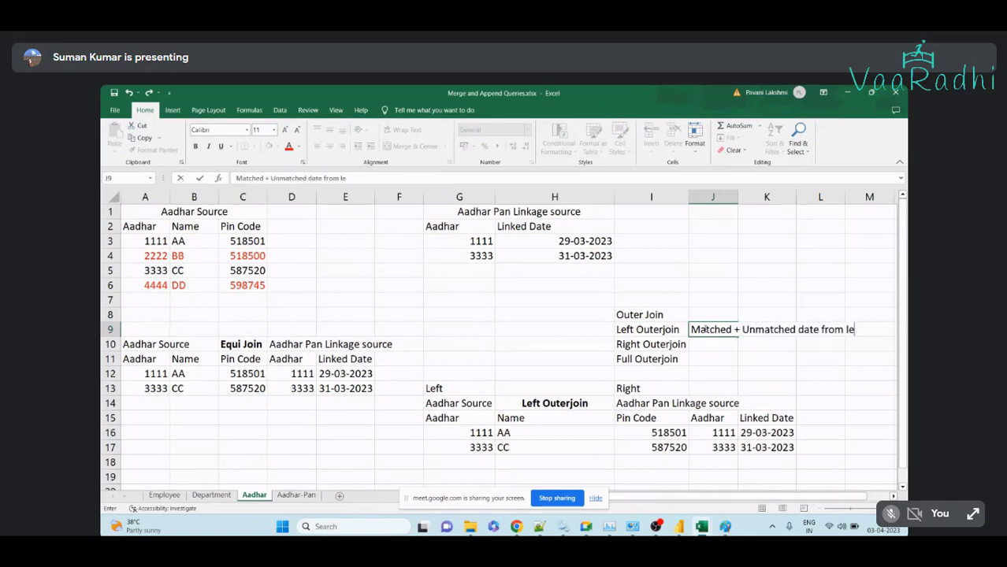
pyautogui.write('dt source')
pyautogui.press('Return')
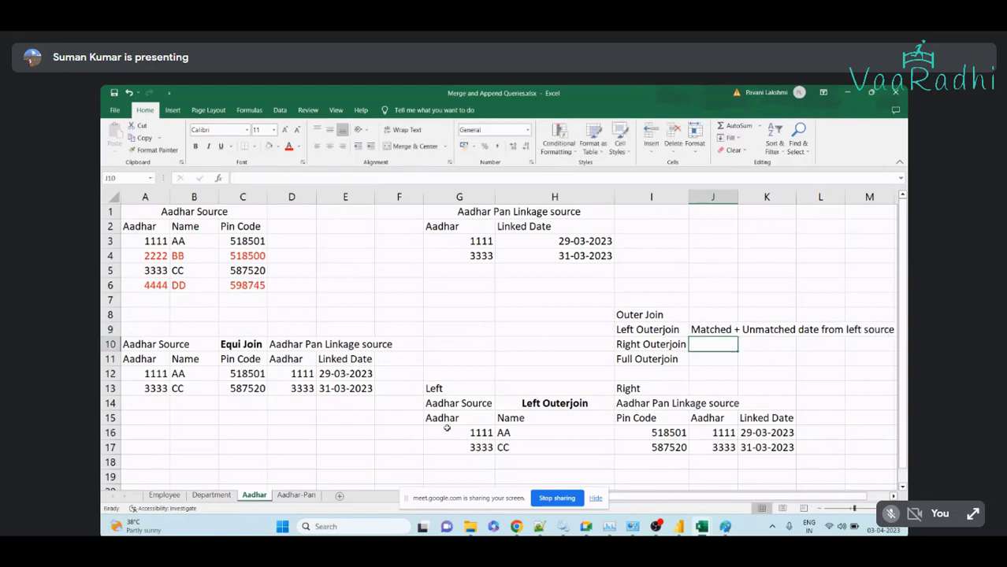
# Copy the two red unmatched Aadhar Source records from rows 4 and 6 into rows 18 and 19 of the Left Outerjoin table
pyautogui.moveTo(442, 422); pyautogui.dragTo(768, 446)
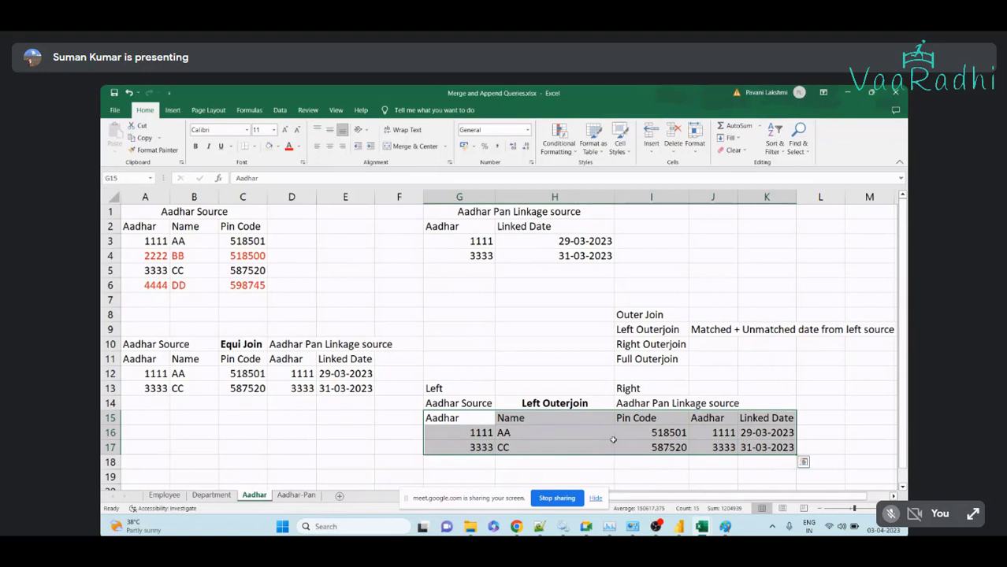
pyautogui.moveTo(132, 255); pyautogui.dragTo(256, 256)
pyautogui.hotkey('ctrl', 'c')
pyautogui.click(470, 463)
pyautogui.hotkey('ctrl', 'v')
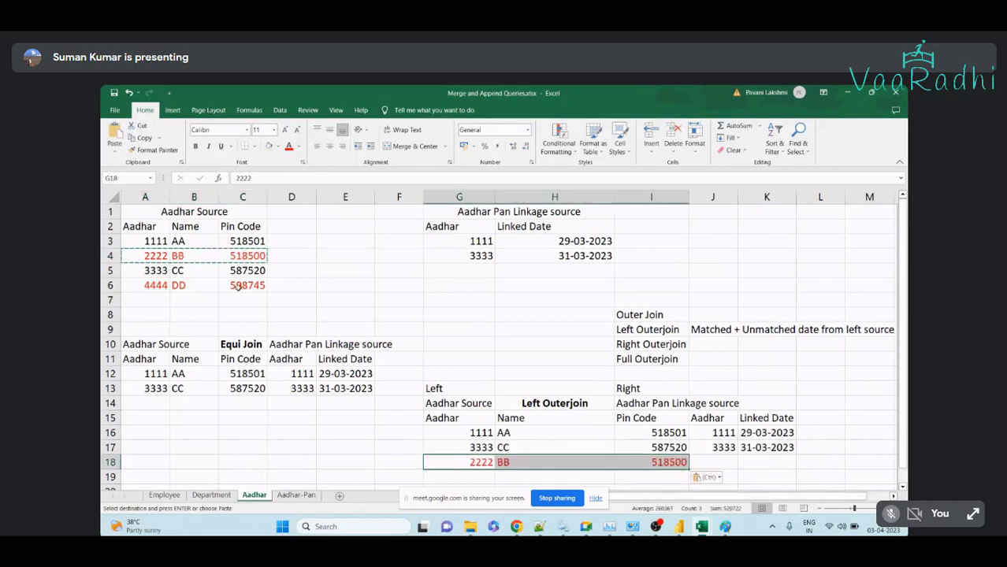
pyautogui.moveTo(154, 285); pyautogui.dragTo(226, 289)
pyautogui.hotkey('ctrl', 'c')
pyautogui.scroll(-1, 473, 425)
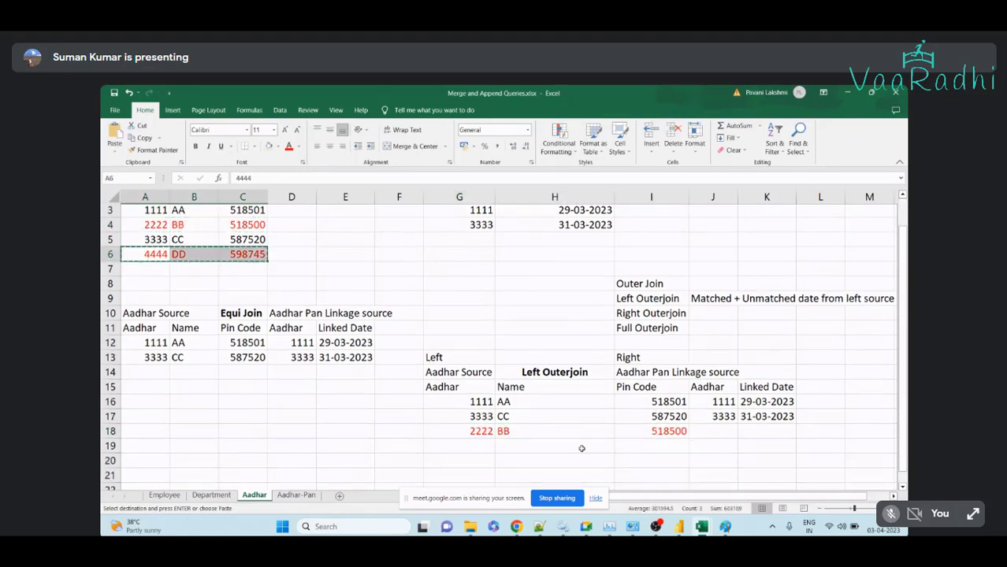
pyautogui.click(471, 433)
pyautogui.hotkey('ctrl', 'v')
# Enter NULL as the Aadhar and Linked Date of the first unmatched record, in J18 and K18
pyautogui.click(706, 417)
pyautogui.scroll(1, 708, 412)
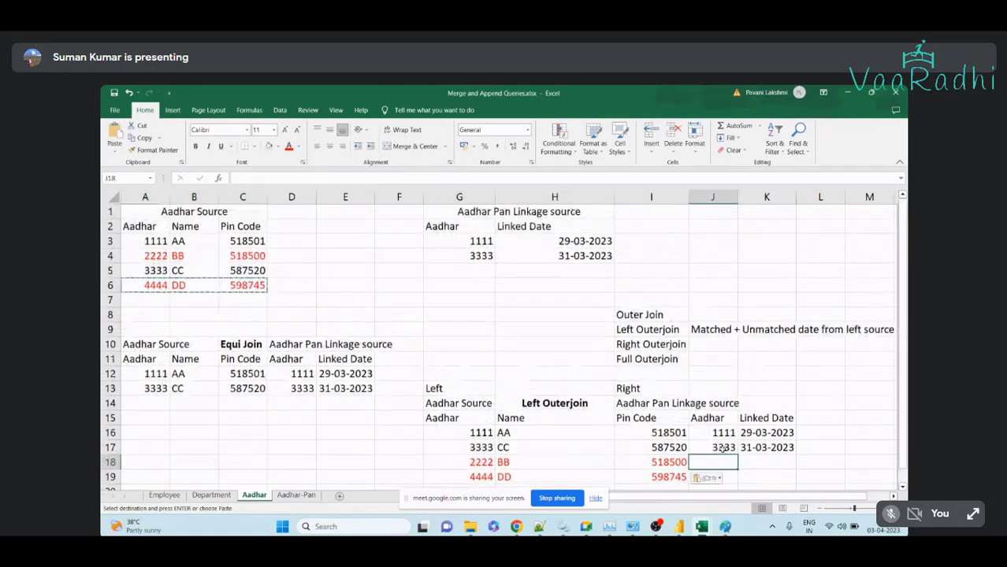
pyautogui.click(489, 462)
pyautogui.click(694, 462)
pyautogui.moveTo(712, 419); pyautogui.dragTo(761, 465)
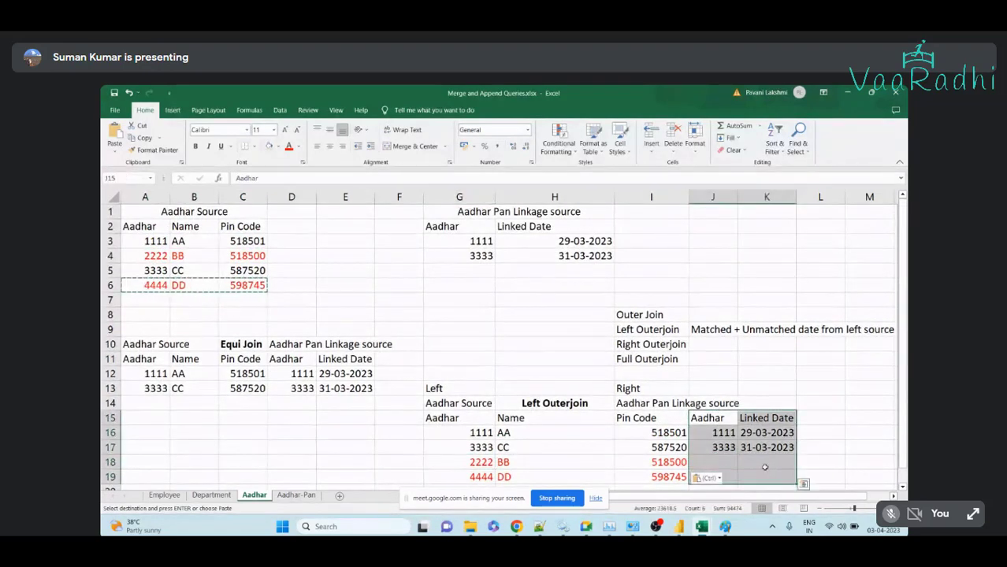
pyautogui.scroll(-1, 741, 432)
pyautogui.click(719, 415)
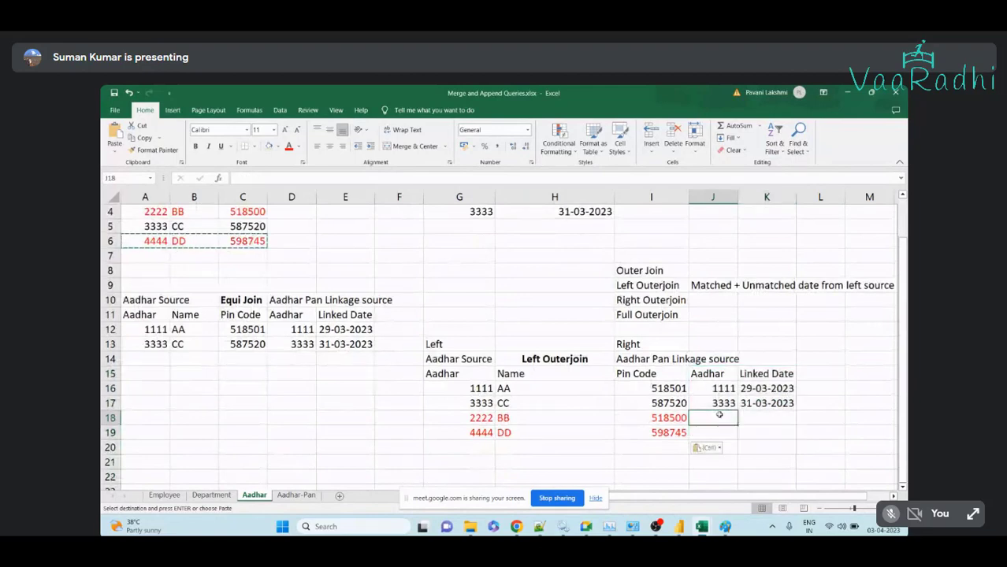
pyautogui.write('NULL')
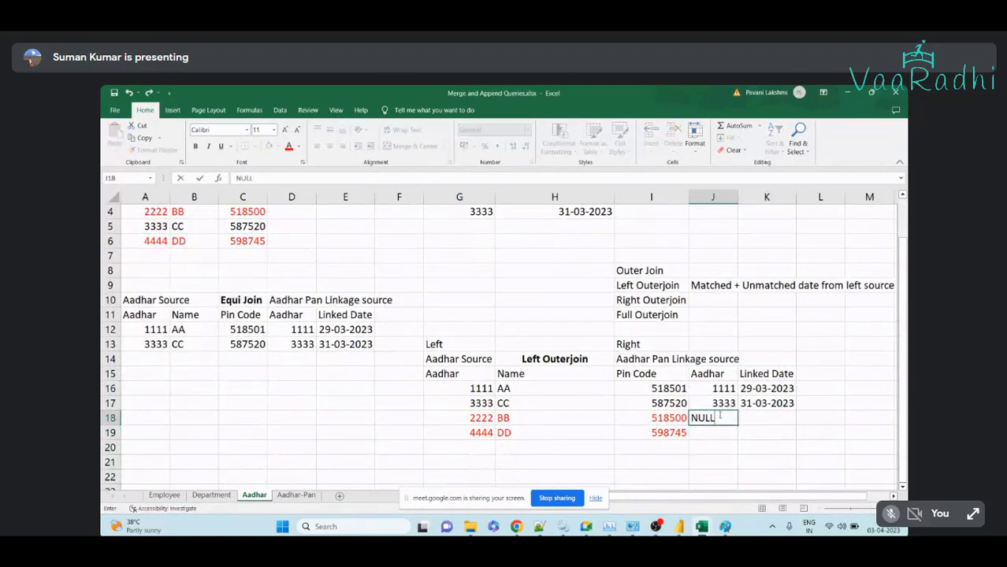
pyautogui.press('Tab')
pyautogui.write('NULL')
pyautogui.press('Return')
# Copy the NULL pair from J18:K18 down to the second unmatched record in row 19
pyautogui.press('Up')
pyautogui.hotkey('shift', 'Right')
pyautogui.hotkey('ctrl', 'c')
pyautogui.press('Down')
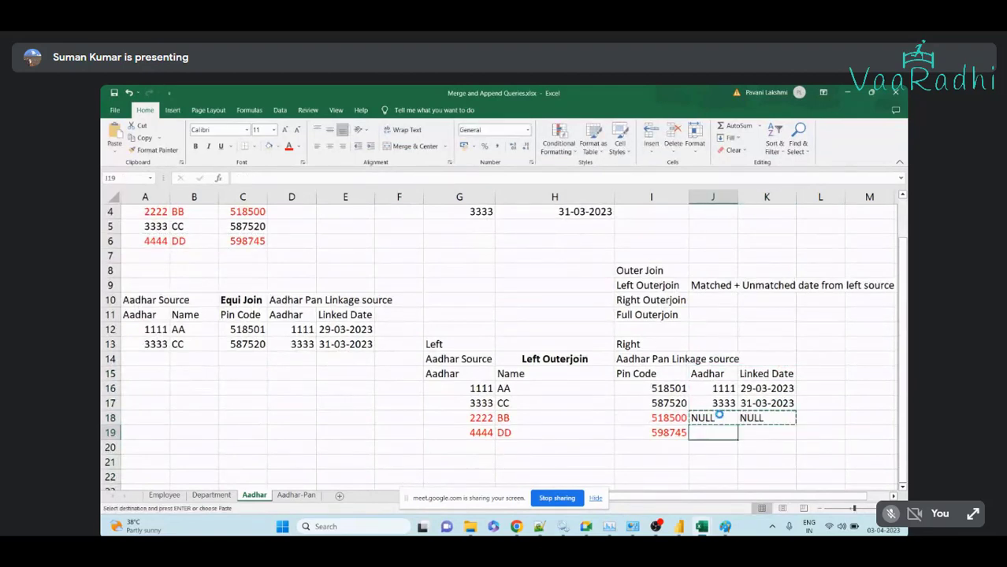
pyautogui.hotkey('ctrl', 'v')
pyautogui.press('Escape')
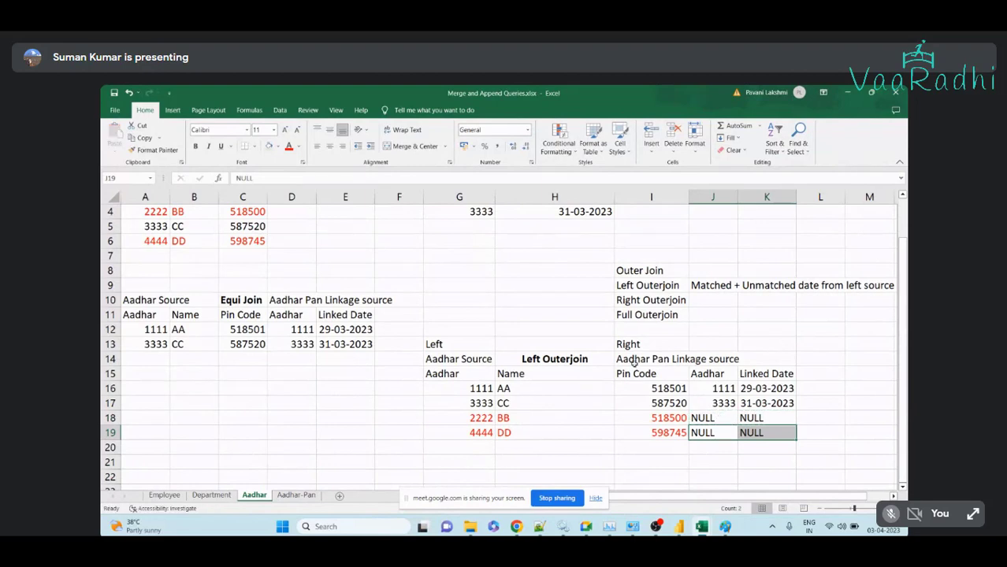
# Apply all borders to the Left Outerjoin table in G13:K19 and the Equi Join table in A10:E13
pyautogui.moveTo(464, 349); pyautogui.dragTo(756, 419)
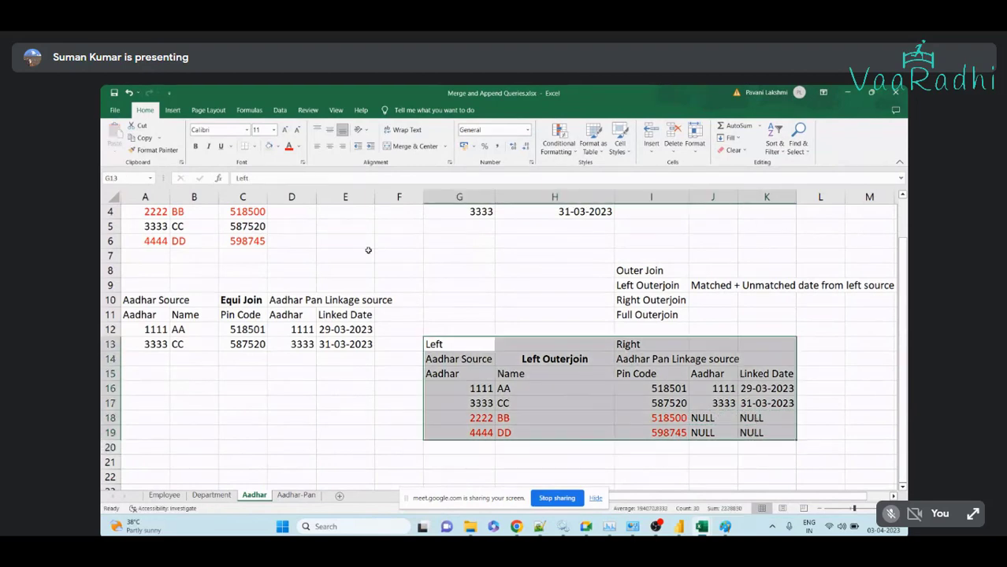
pyautogui.click(253, 147)
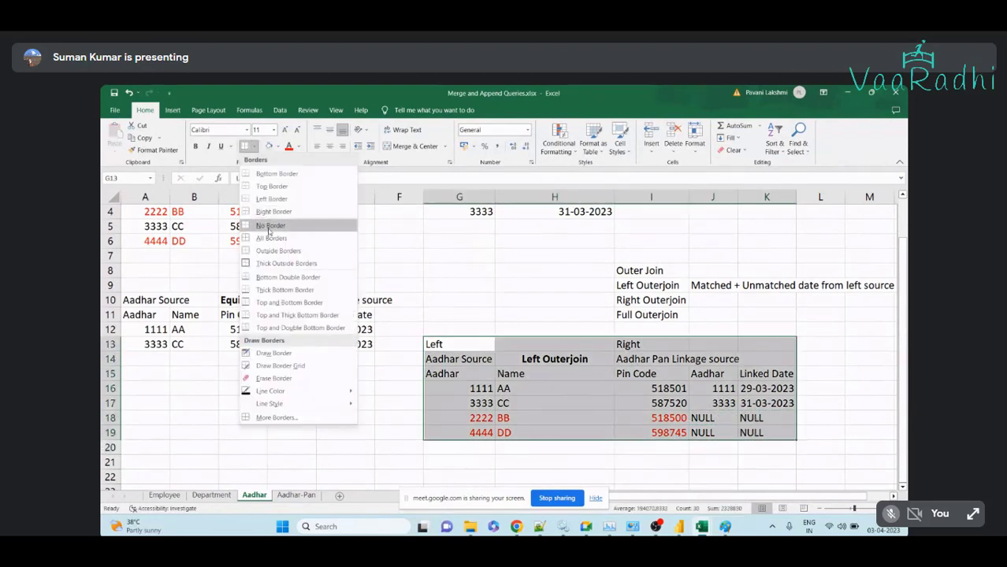
pyautogui.click(270, 238)
pyautogui.click(634, 417)
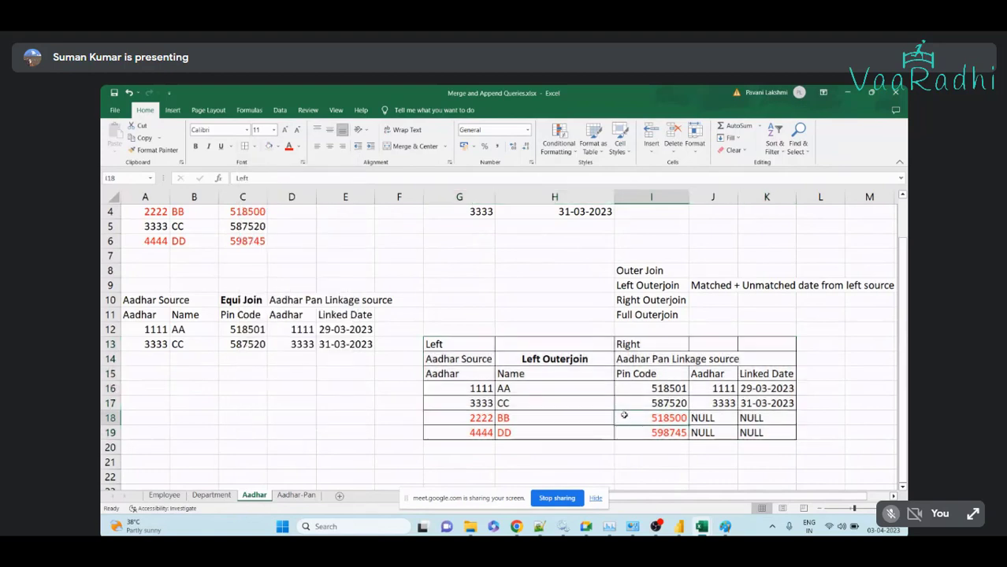
pyautogui.moveTo(138, 297); pyautogui.dragTo(346, 345)
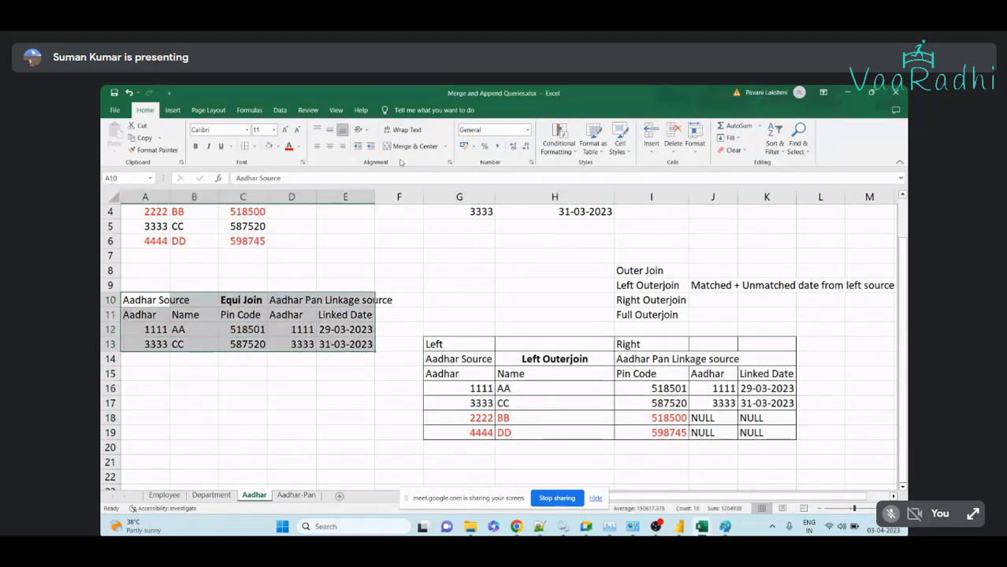
pyautogui.click(244, 146)
pyautogui.click(443, 330)
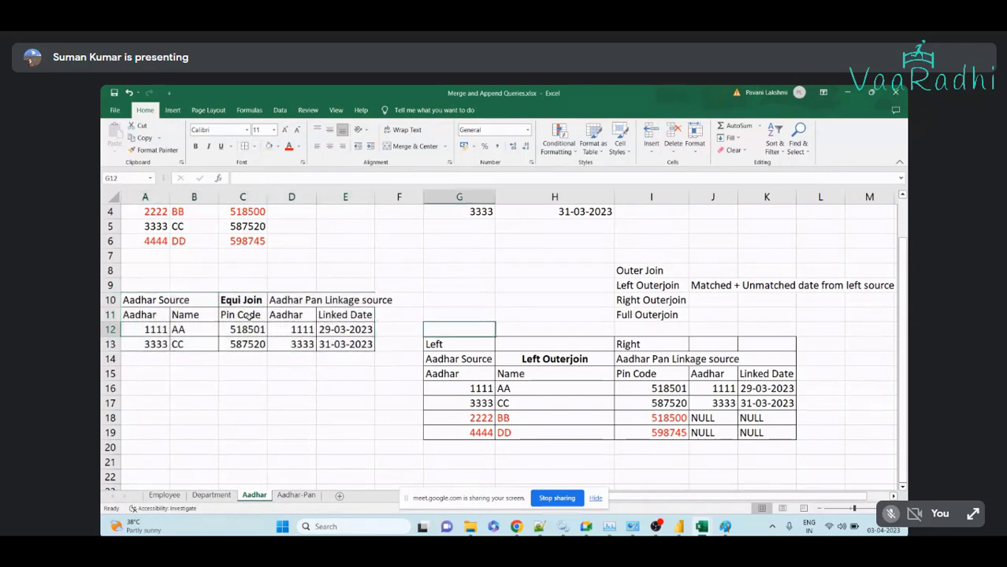
# Merge and centre the Equi Join source headings over A10:B10, with wrapped text, and D10:E10, and widen columns D and E
pyautogui.moveTo(153, 297); pyautogui.dragTo(197, 300)
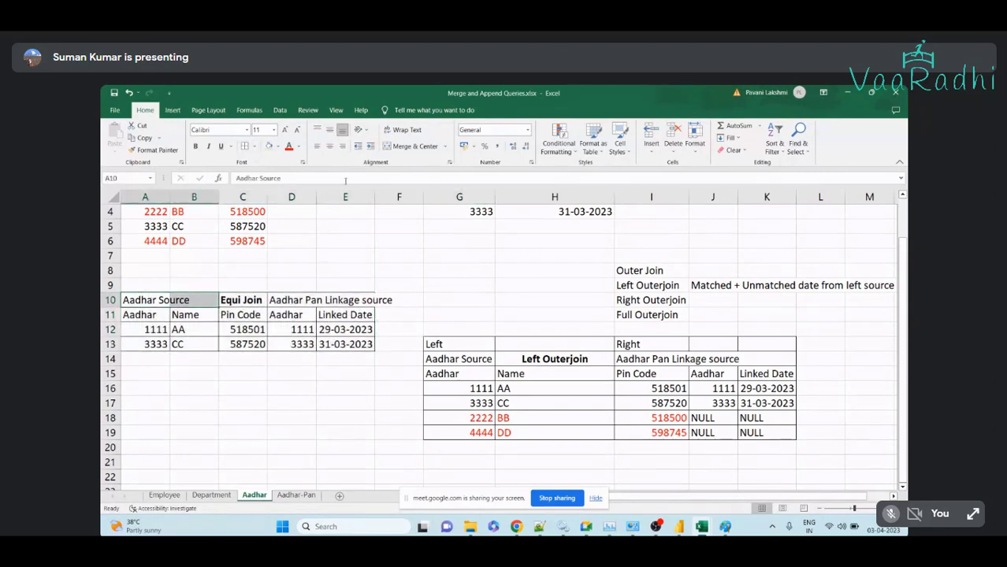
pyautogui.click(403, 130)
pyautogui.moveTo(292, 314); pyautogui.dragTo(350, 314)
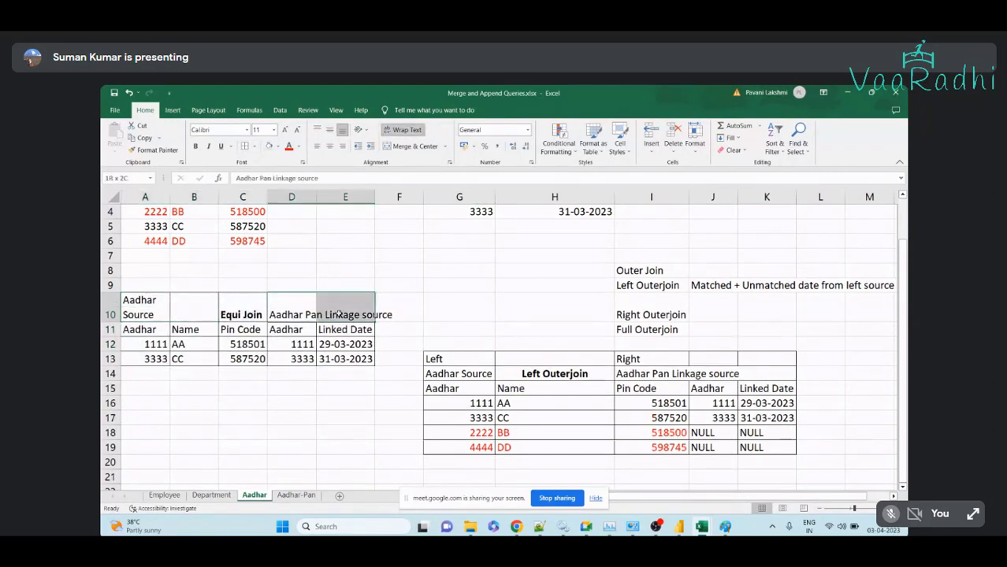
pyautogui.click(409, 146)
pyautogui.moveTo(152, 314); pyautogui.dragTo(197, 315)
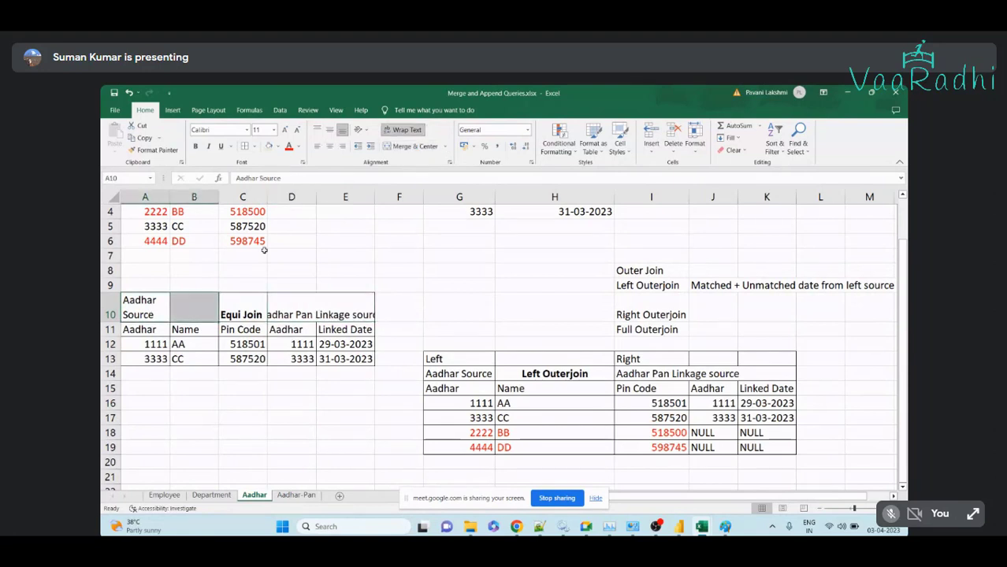
pyautogui.click(409, 146)
pyautogui.press('Right')
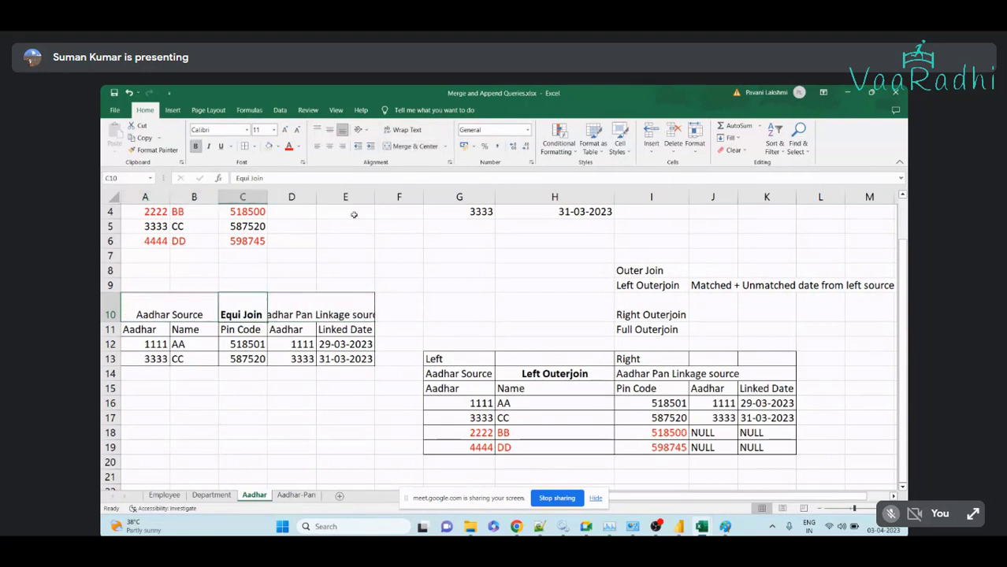
pyautogui.moveTo(317, 197); pyautogui.dragTo(415, 197)
# Examine the matched and unmatched rows of the Left Outerjoin table against the left Aadhar Source
pyautogui.click(513, 374)
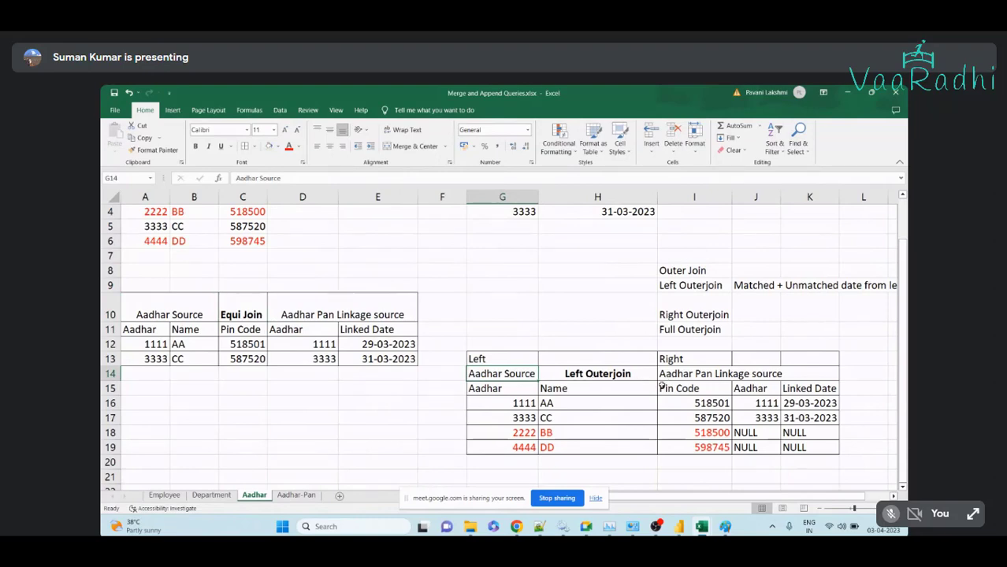
pyautogui.scroll(1, 669, 382)
pyautogui.scroll(-1, 809, 393)
pyautogui.moveTo(518, 399); pyautogui.dragTo(823, 415)
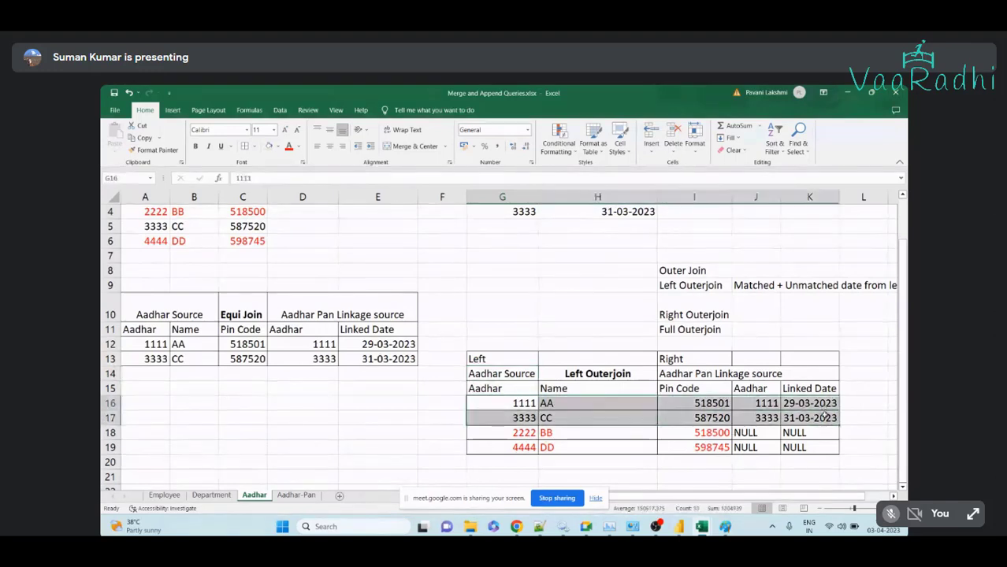
pyautogui.moveTo(492, 433); pyautogui.dragTo(683, 447)
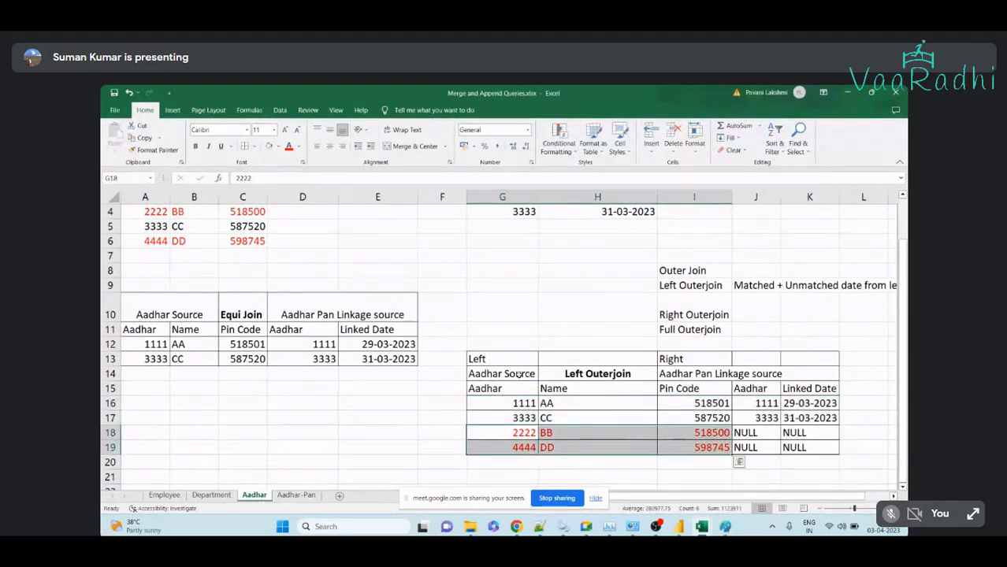
pyautogui.click(523, 374)
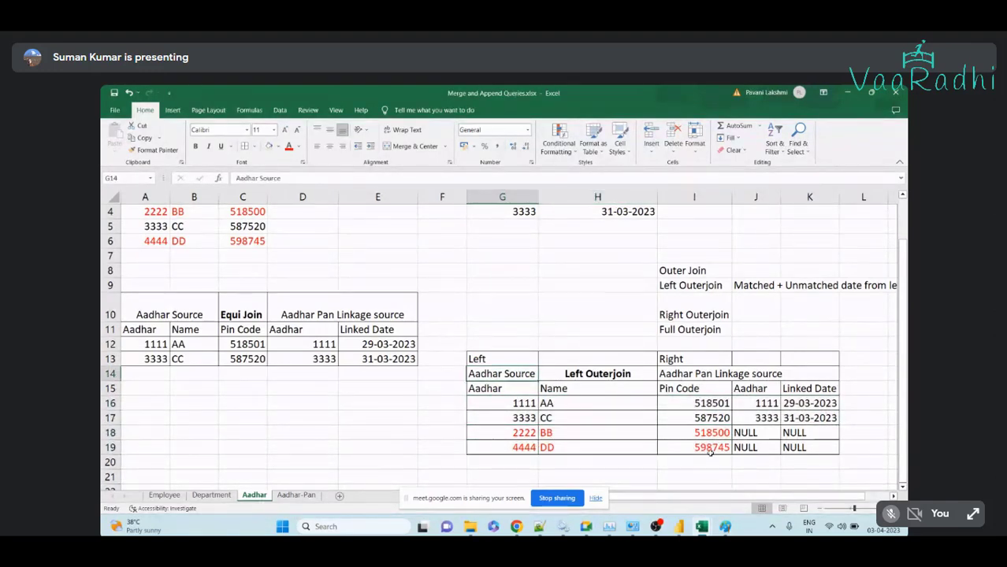
pyautogui.scroll(1, 653, 418)
pyautogui.scroll(-2, 630, 402)
# Copy the whole Left Outerjoin table, G13:K19
pyautogui.press('Up')
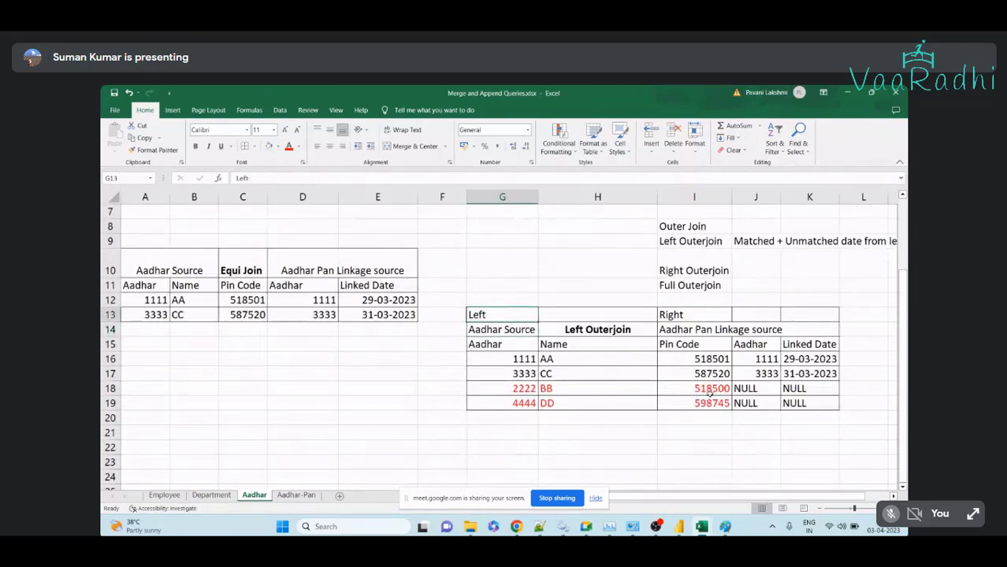
pyautogui.moveTo(731, 402); pyautogui.dragTo(816, 402)
pyautogui.scroll(-3, 491, 401)
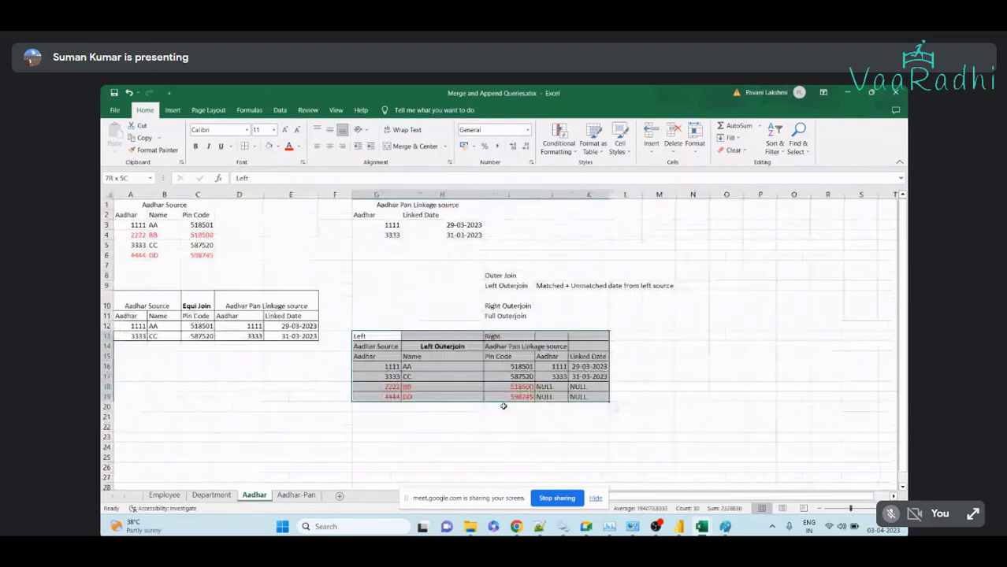
pyautogui.hotkey('ctrl', 'c')
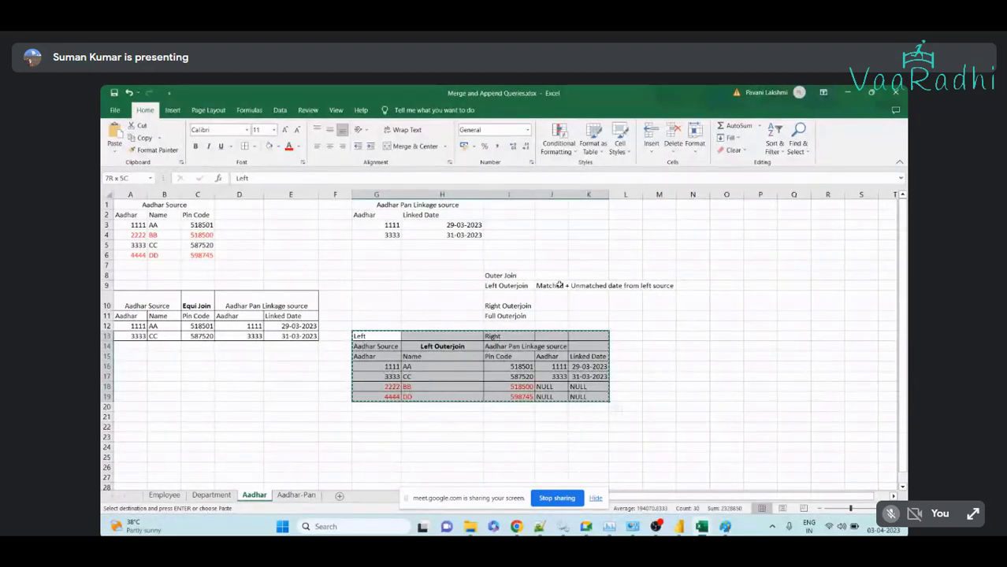
pyautogui.scroll(1, 569, 350)
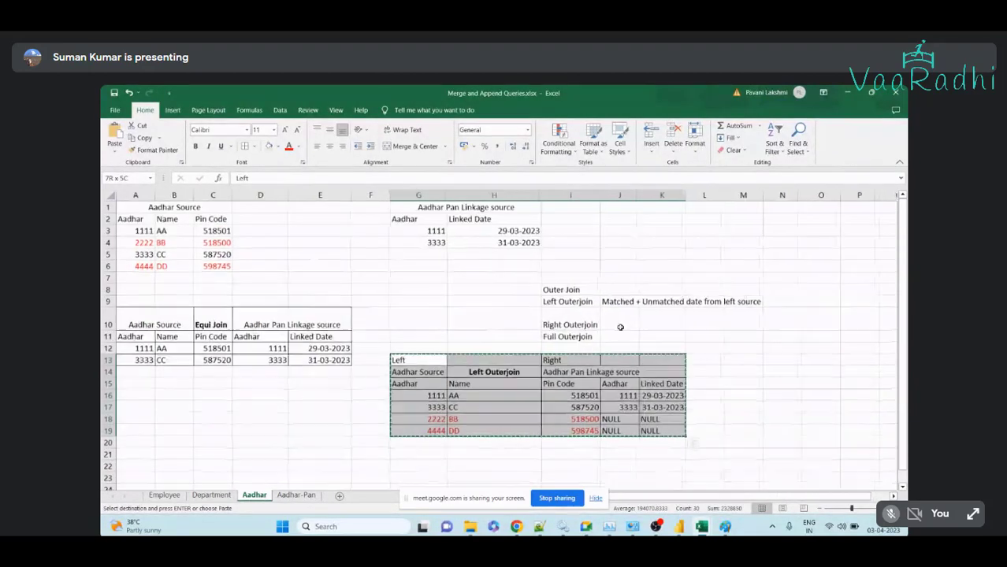
# Enter "Matched + Unmatched date from left source" in J10 as the description beside Right Outerjoin
pyautogui.click(621, 329)
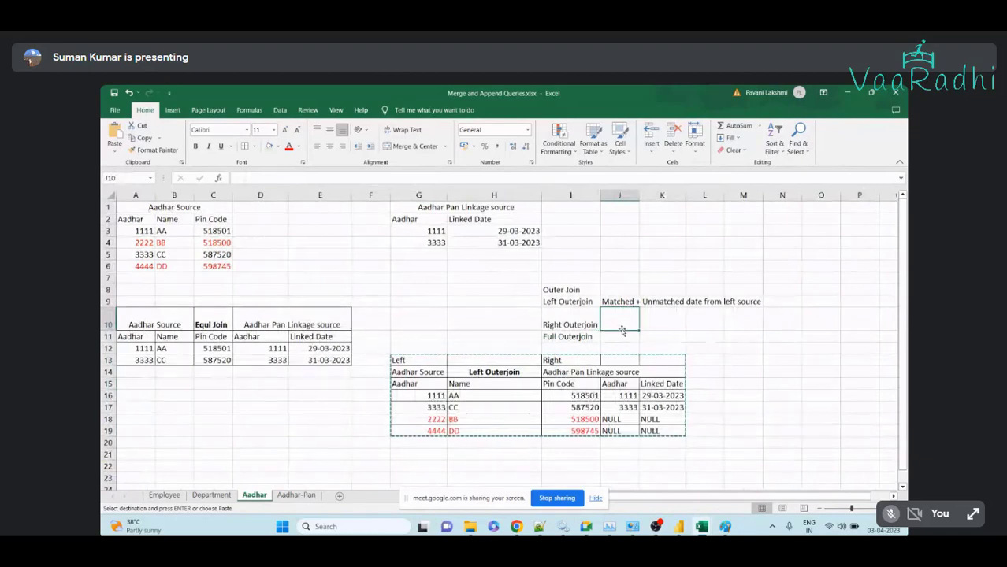
pyautogui.write('m')
pyautogui.press('BackSpace')
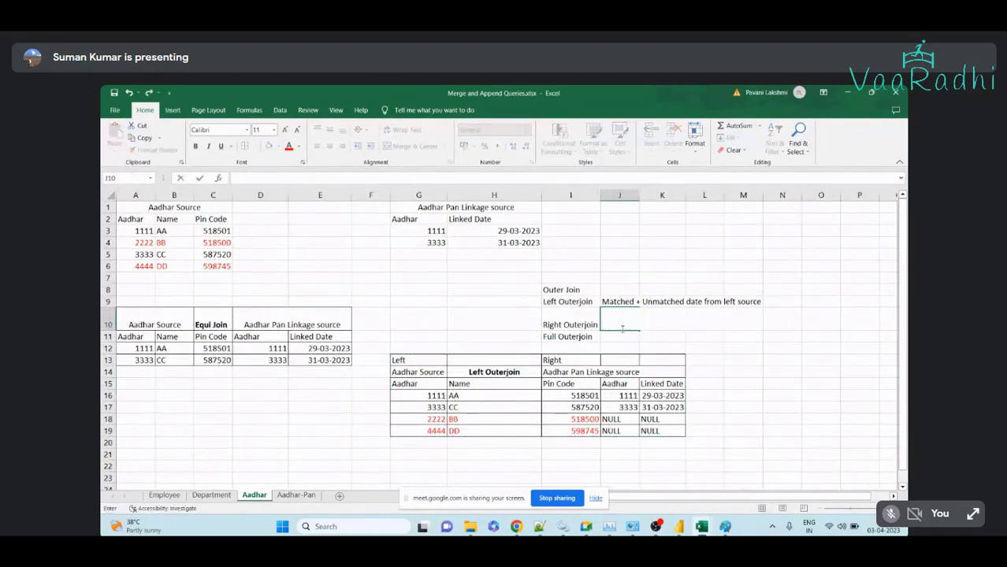
pyautogui.write('m')
pyautogui.press('BackSpace')
pyautogui.write('matched')
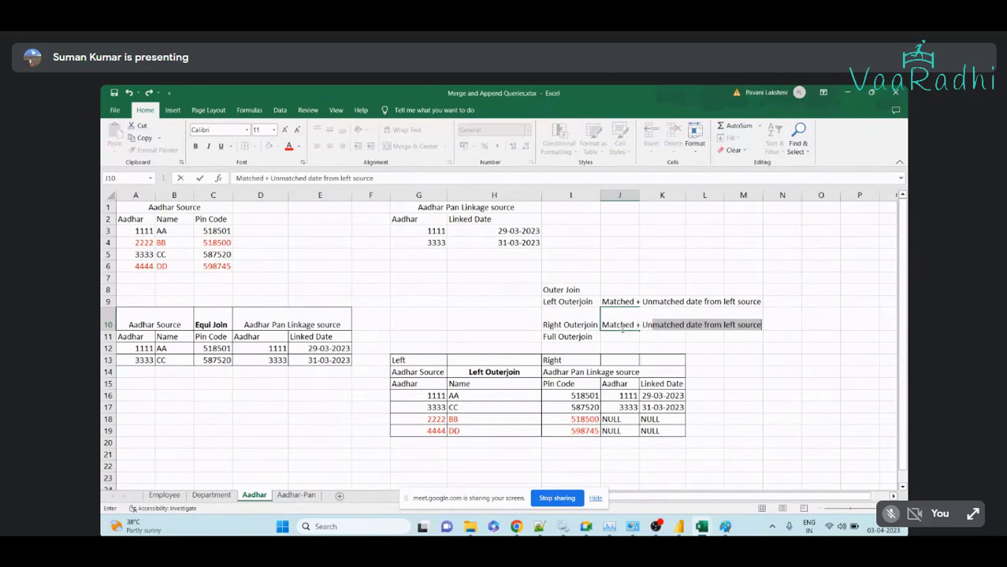
pyautogui.click(703, 303)
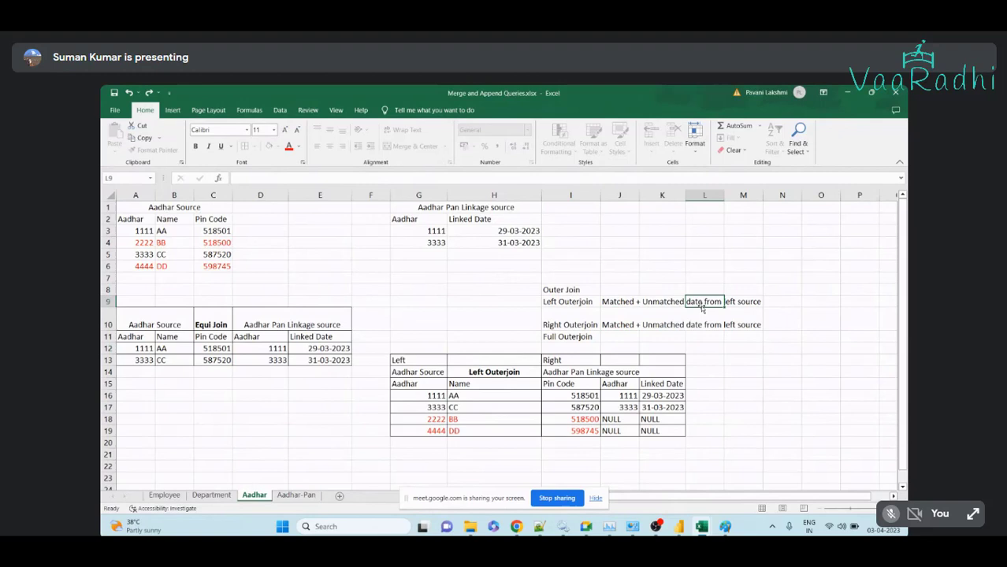
# Correct "date" to "data" in the J9 and J10 descriptions and change "left" to "right" in J10
pyautogui.doubleClick(633, 302)
pyautogui.press('BackSpace')
pyautogui.write('a')
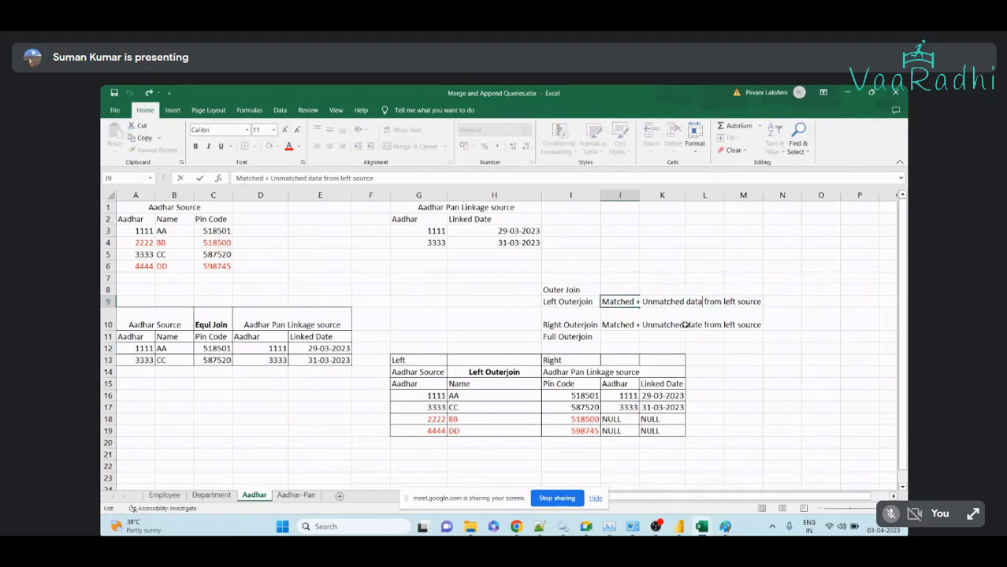
pyautogui.doubleClick(606, 325)
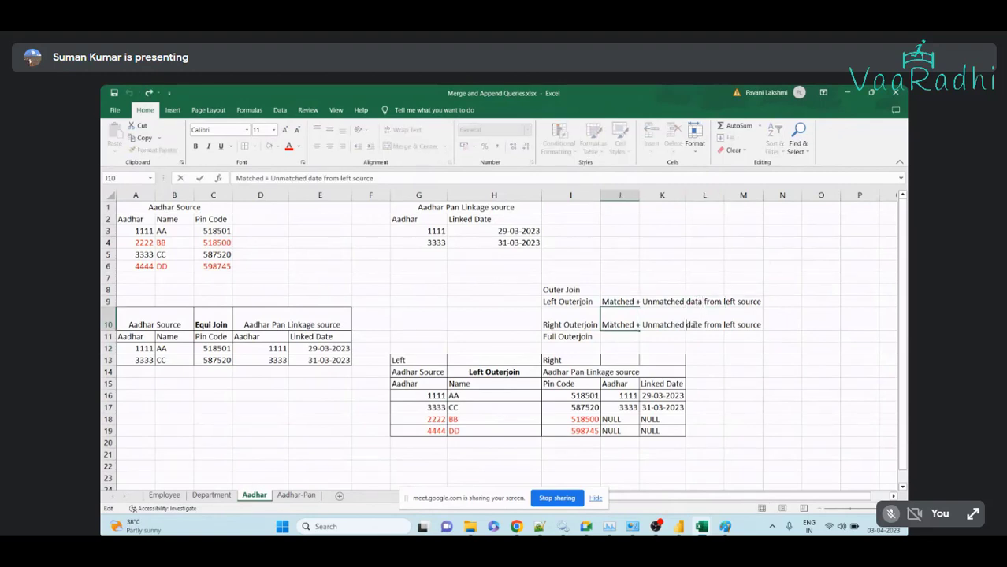
pyautogui.doubleClick(731, 324)
pyautogui.write('right')
# Duplicate the Left Outerjoin table G13:K19 below the original, starting at G22
pyautogui.moveTo(418, 360); pyautogui.dragTo(645, 429)
pyautogui.hotkey('ctrl', 'c')
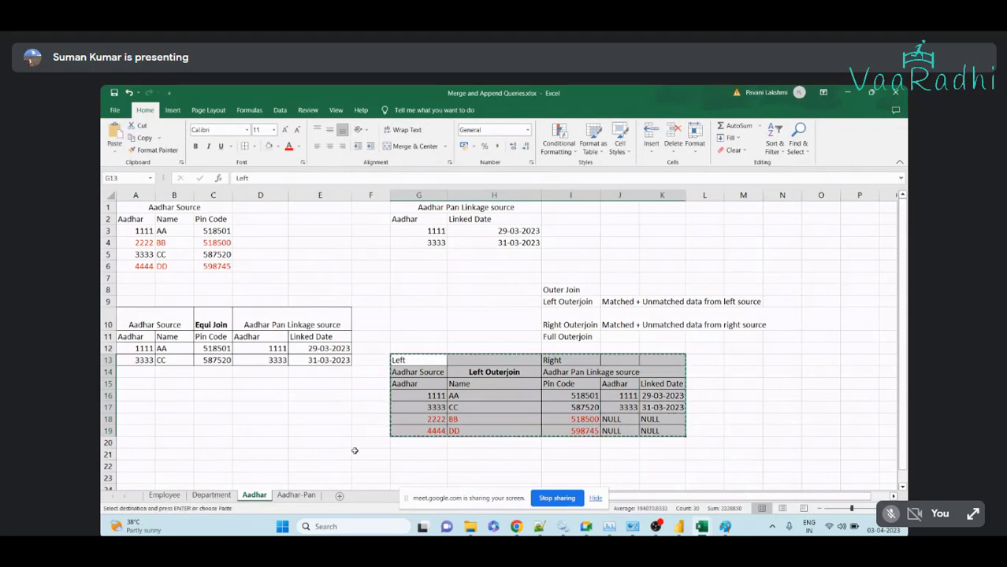
pyautogui.scroll(-1, 404, 427)
pyautogui.click(404, 428)
pyautogui.hotkey('ctrl', 'v')
# Change the duplicated table's title in H23 to "Right Outerjoin"
pyautogui.click(464, 441)
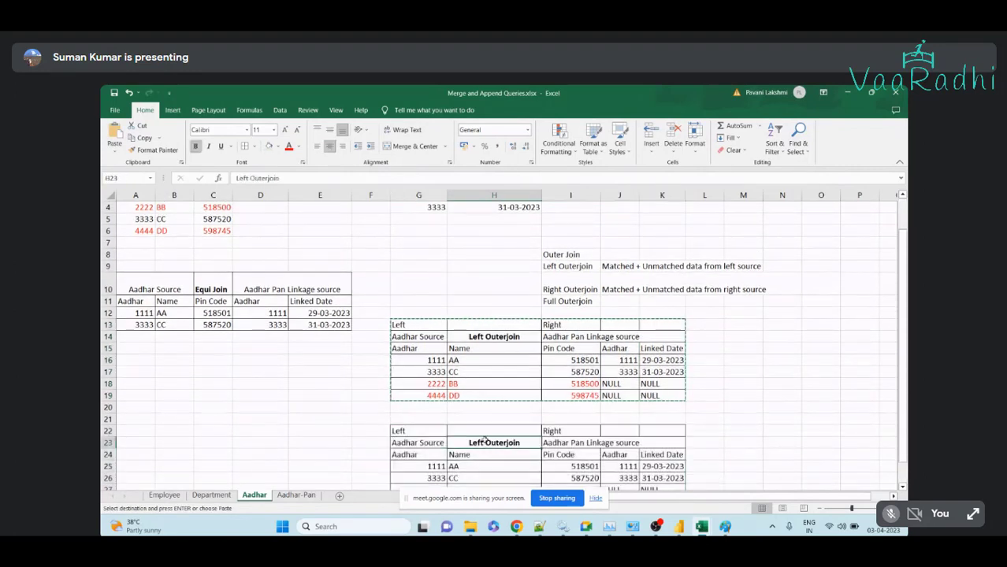
pyautogui.doubleClick(466, 442)
pyautogui.write('Right')
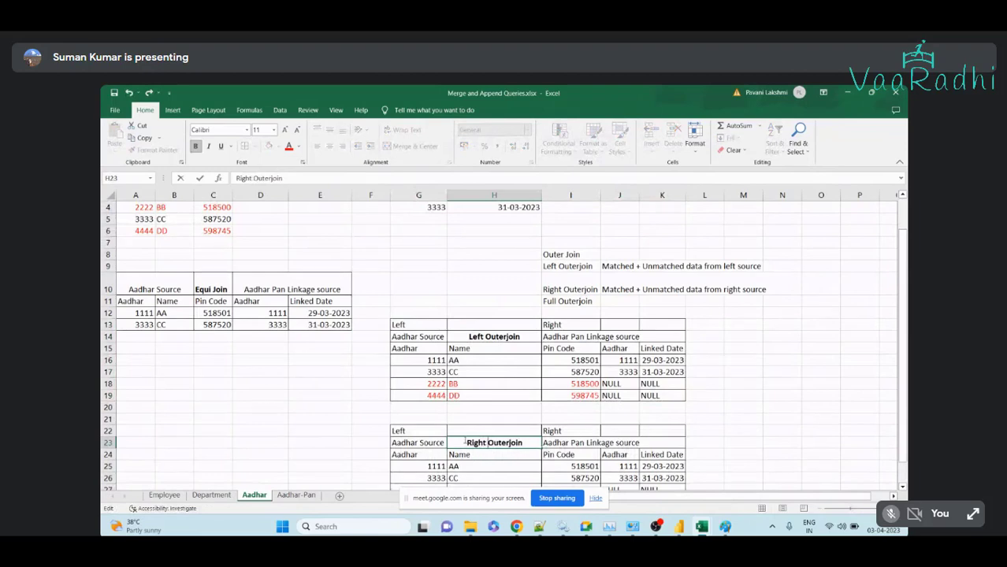
pyautogui.click(547, 404)
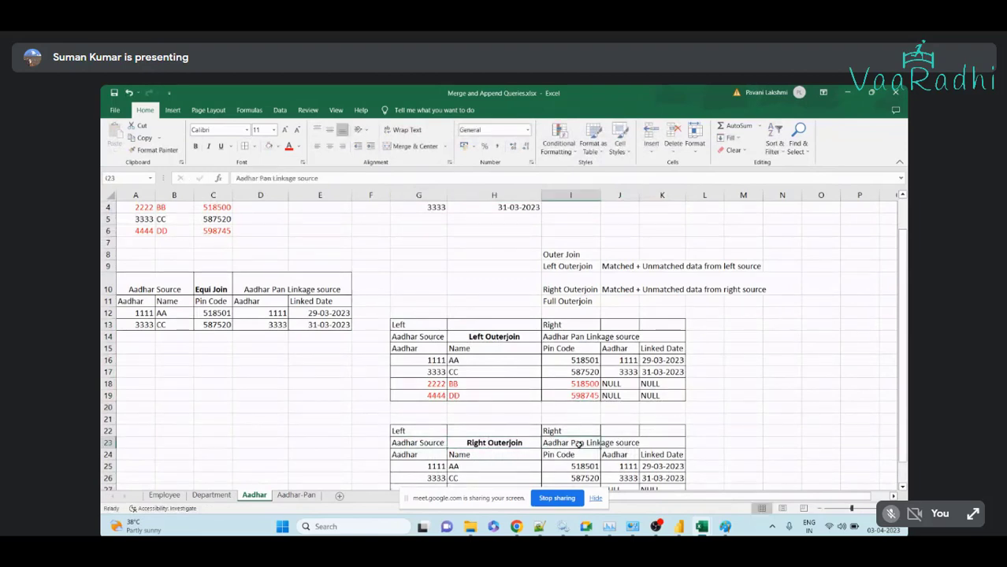
pyautogui.click(504, 442)
pyautogui.scroll(-1, 508, 442)
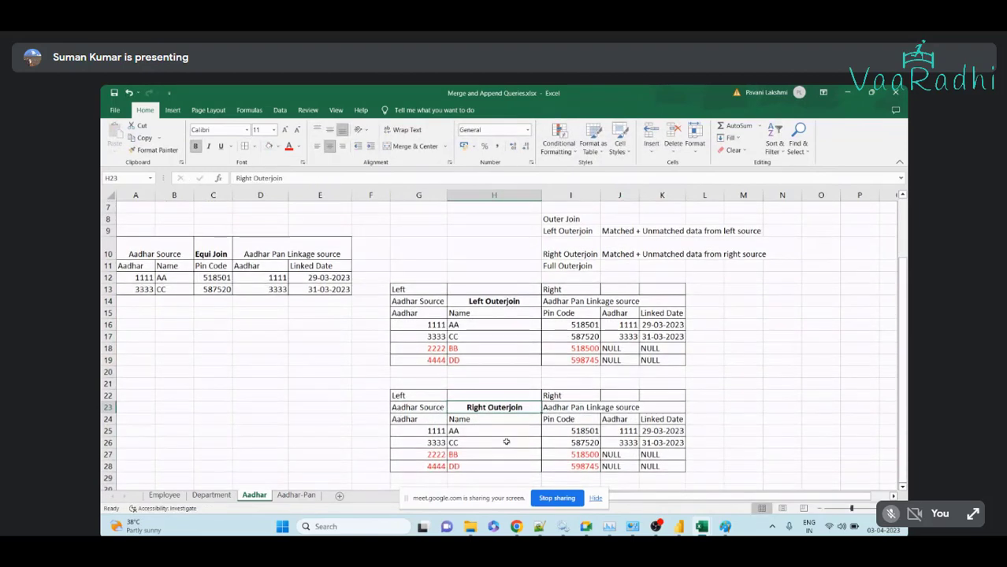
# Compare the matched rows of the Right Outerjoin table with the Aadhar numbers in the two source tables
pyautogui.click(421, 429)
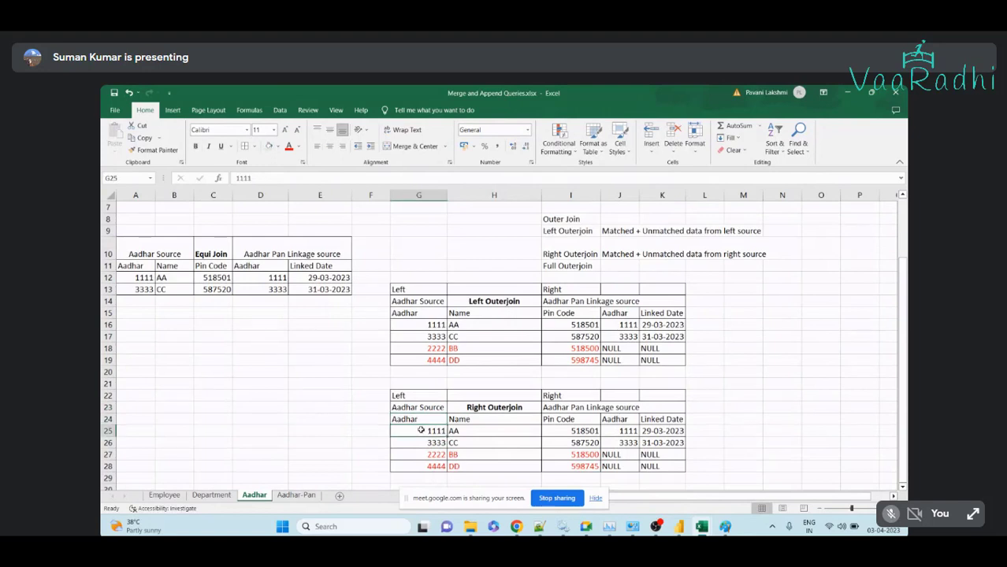
pyautogui.moveTo(421, 429); pyautogui.dragTo(692, 455)
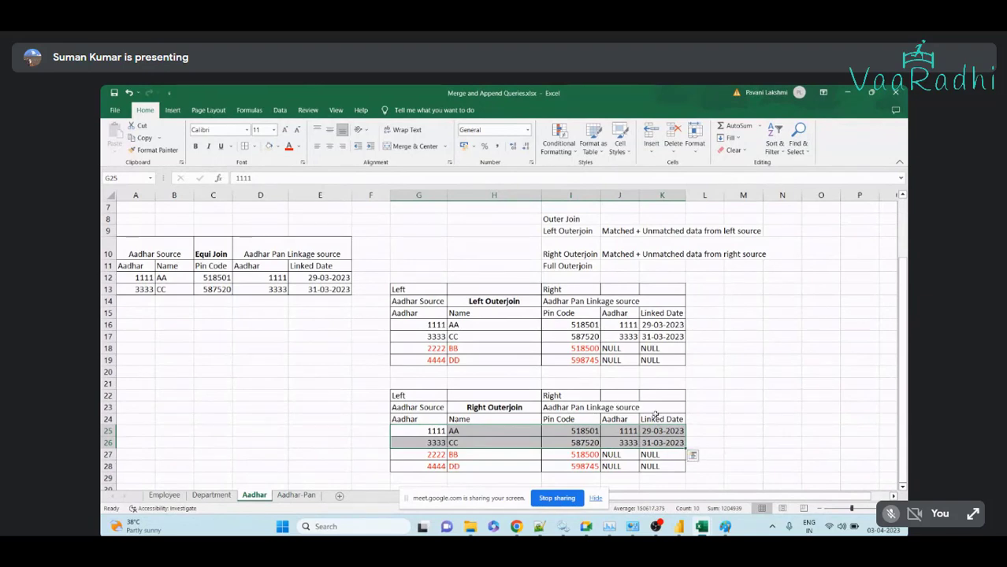
pyautogui.scroll(2, 655, 415)
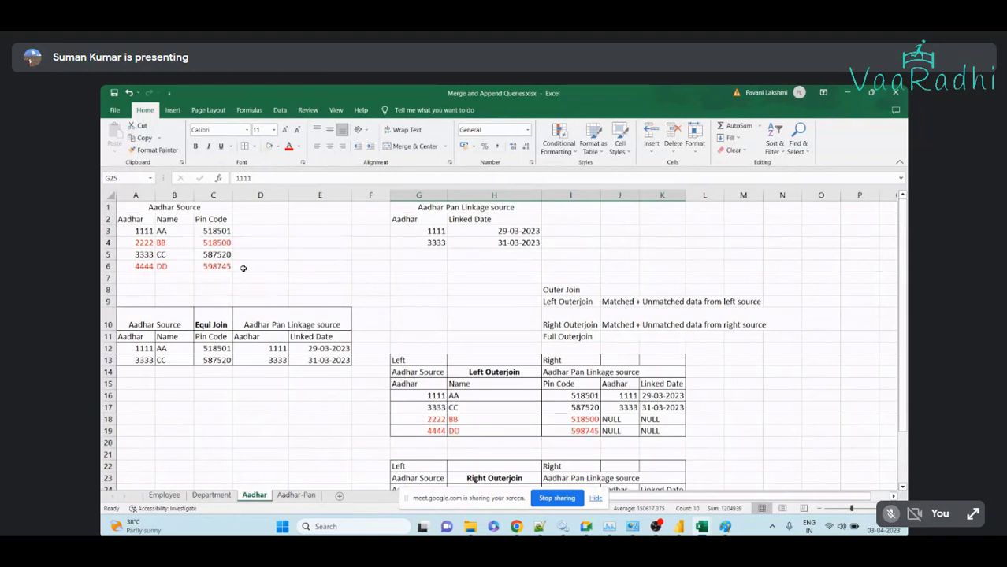
pyautogui.click(434, 231)
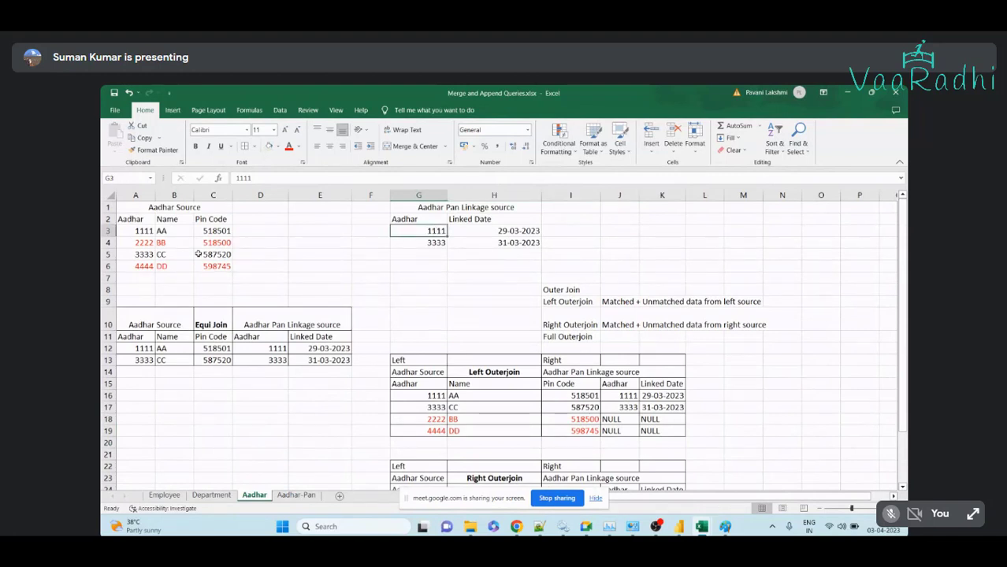
pyautogui.click(140, 232)
pyautogui.click(436, 244)
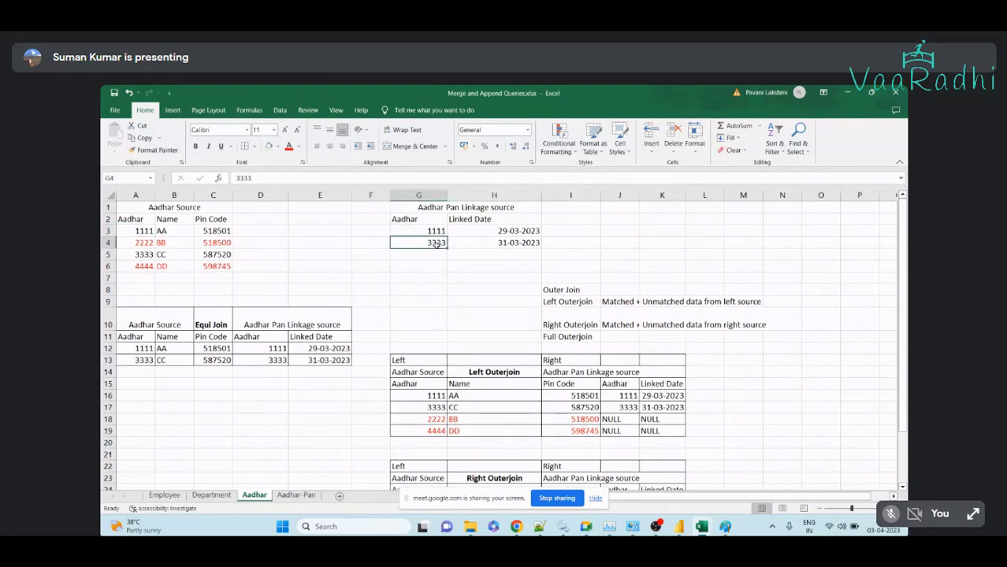
pyautogui.click(142, 266)
pyautogui.scroll(-2, 356, 405)
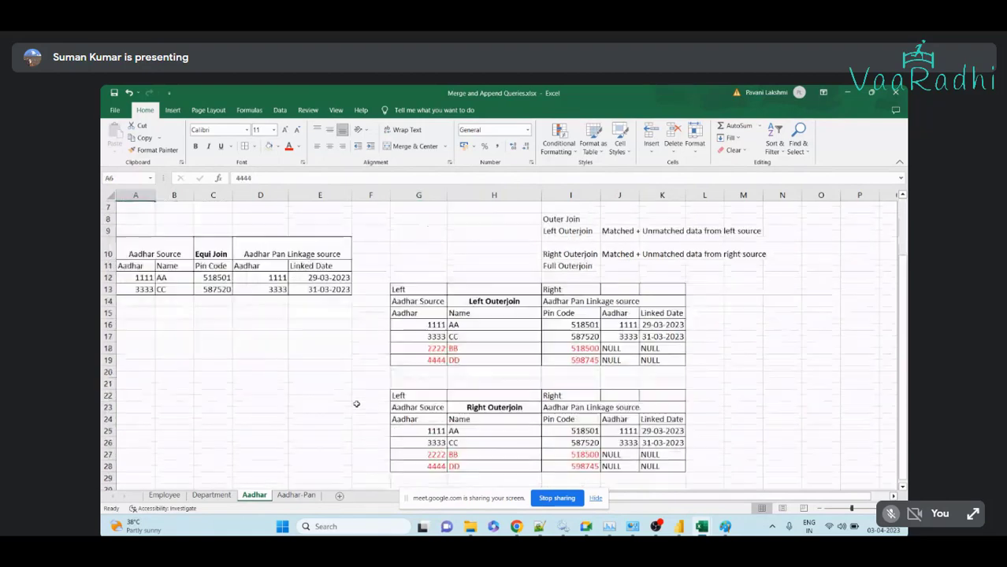
# Clear the unmatched rows G27:K28 of the Right Outerjoin table, including their borders, by pasting blank cells over them
pyautogui.moveTo(175, 455); pyautogui.dragTo(337, 467)
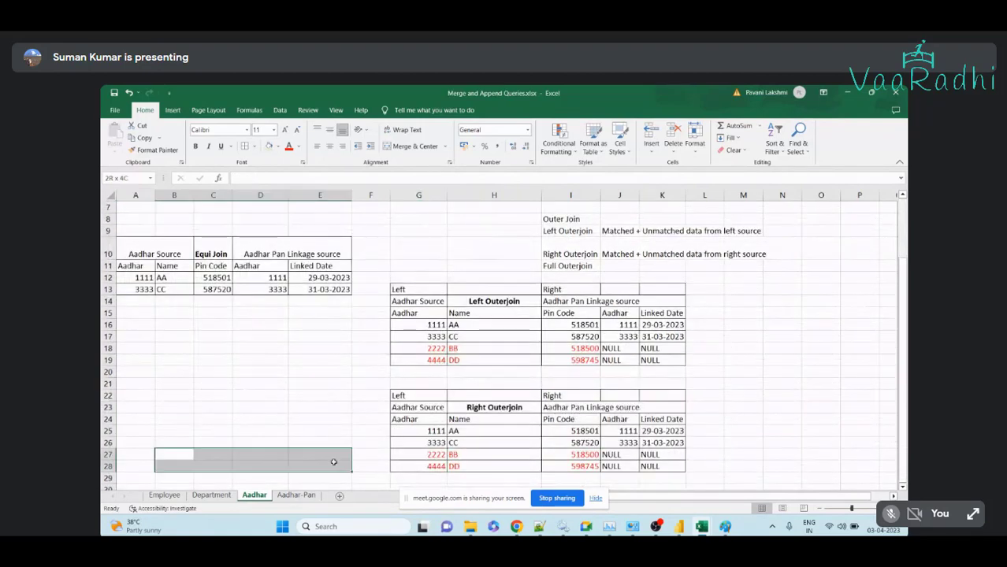
pyautogui.hotkey('ctrl', 'c')
pyautogui.moveTo(419, 454); pyautogui.dragTo(619, 466)
pyautogui.hotkey('ctrl', 'v')
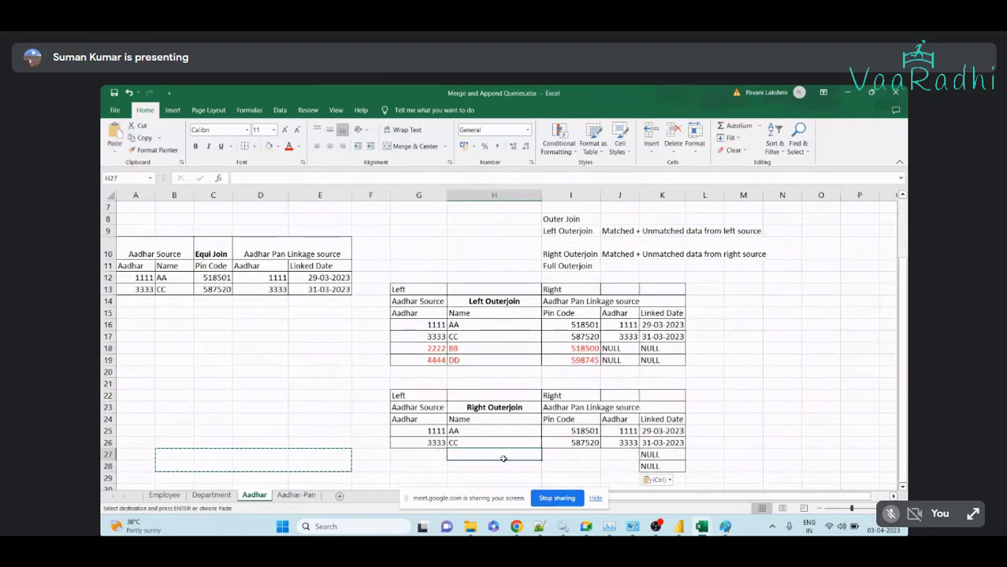
pyautogui.hotkey('ctrl', 'c')
pyautogui.click(657, 454)
pyautogui.hotkey('ctrl', 'v')
pyautogui.click(806, 419)
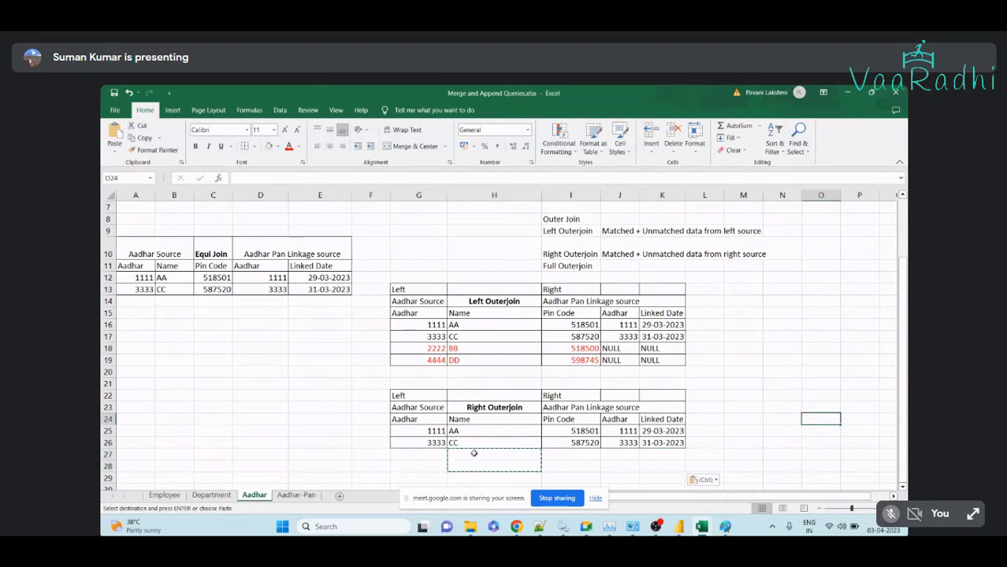
pyautogui.click(473, 453)
pyautogui.click(357, 451)
pyautogui.press('Escape')
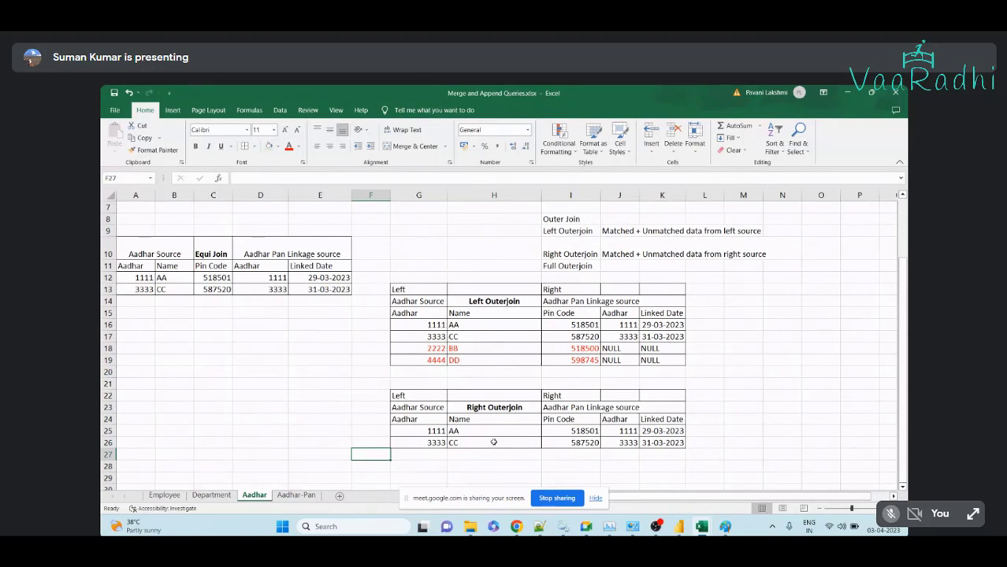
# Duplicate the Right Outerjoin table G22:K26 below itself, starting at G29
pyautogui.scroll(2, 493, 442)
pyautogui.scroll(-1, 409, 433)
pyautogui.click(409, 432)
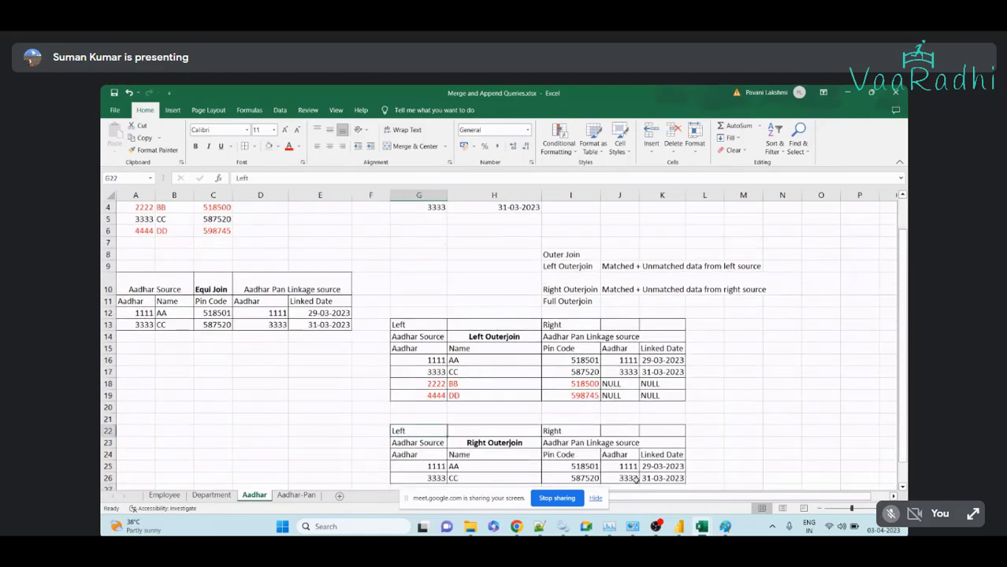
pyautogui.scroll(-1, 635, 480)
pyautogui.moveTo(410, 392); pyautogui.dragTo(677, 447)
pyautogui.hotkey('ctrl', 'c')
pyautogui.scroll(-1, 424, 438)
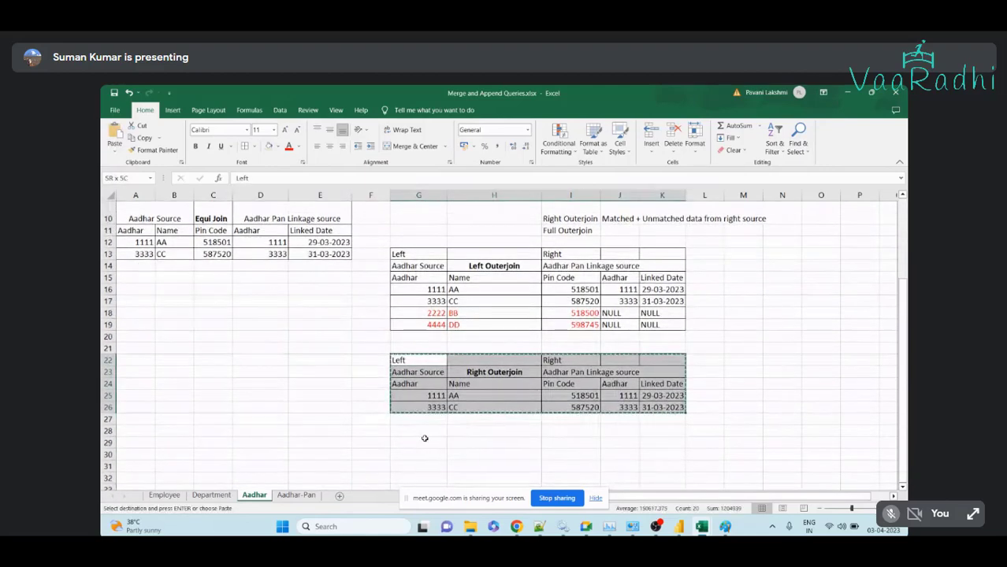
pyautogui.click(424, 438)
pyautogui.hotkey('ctrl', 'v')
# Enter "Matched + Unmatched from both right and left source" in J11 as the Full Outerjoin description
pyautogui.scroll(2, 551, 331)
pyautogui.click(611, 301)
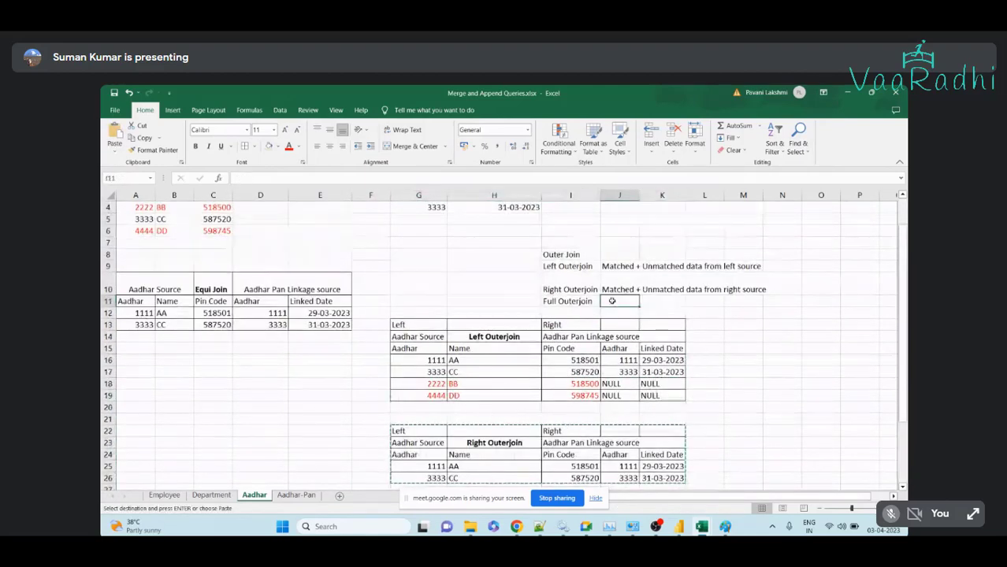
pyautogui.write('Mat')
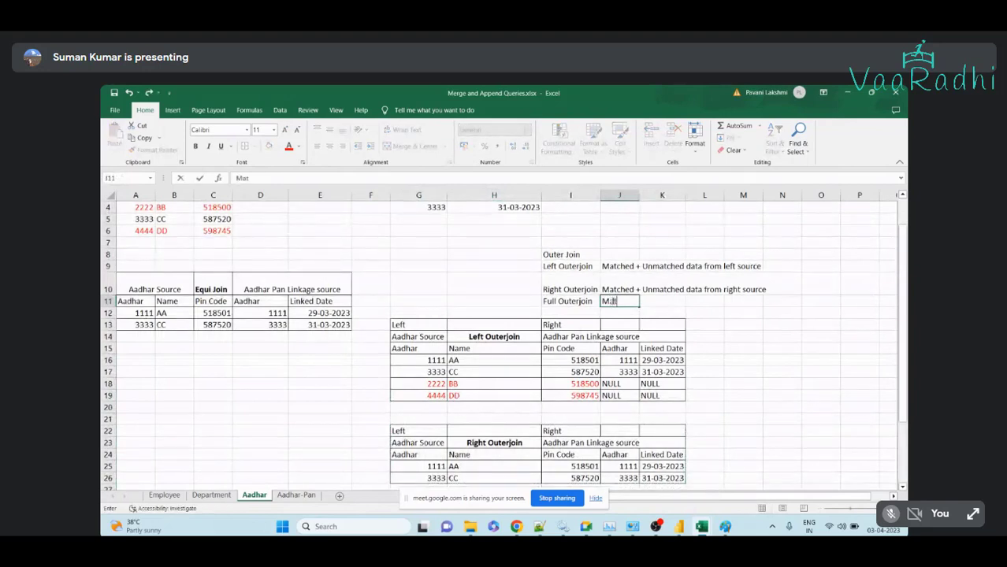
pyautogui.write('ched + Unmate')
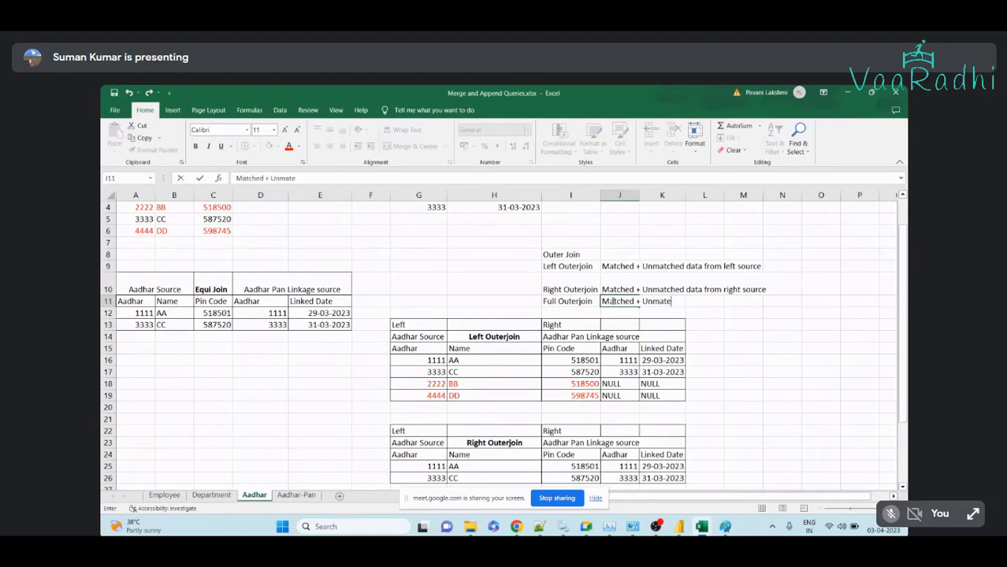
pyautogui.press('BackSpace')
pyautogui.write('ched from both right an')
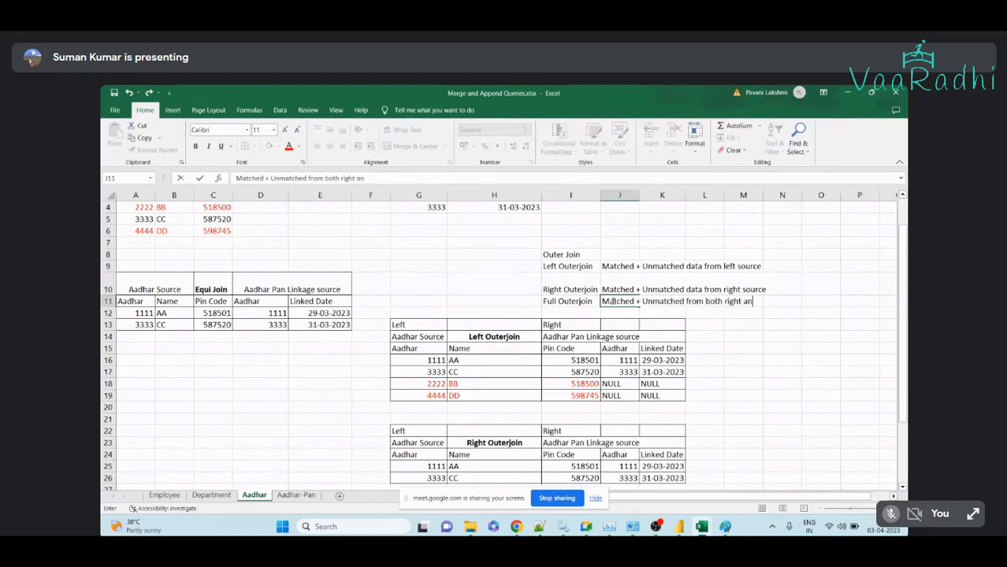
pyautogui.write('d left source')
pyautogui.press('Return')
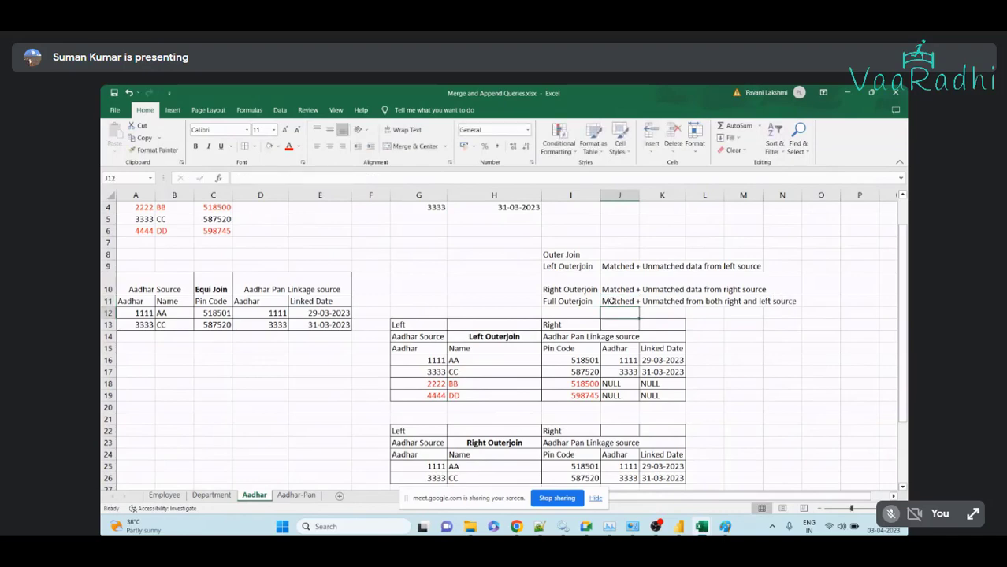
# Copy the Aadhar Source data with its headers, A2:C6, to the area starting at G37
pyautogui.scroll(-2, 610, 301)
pyautogui.scroll(3, 498, 292)
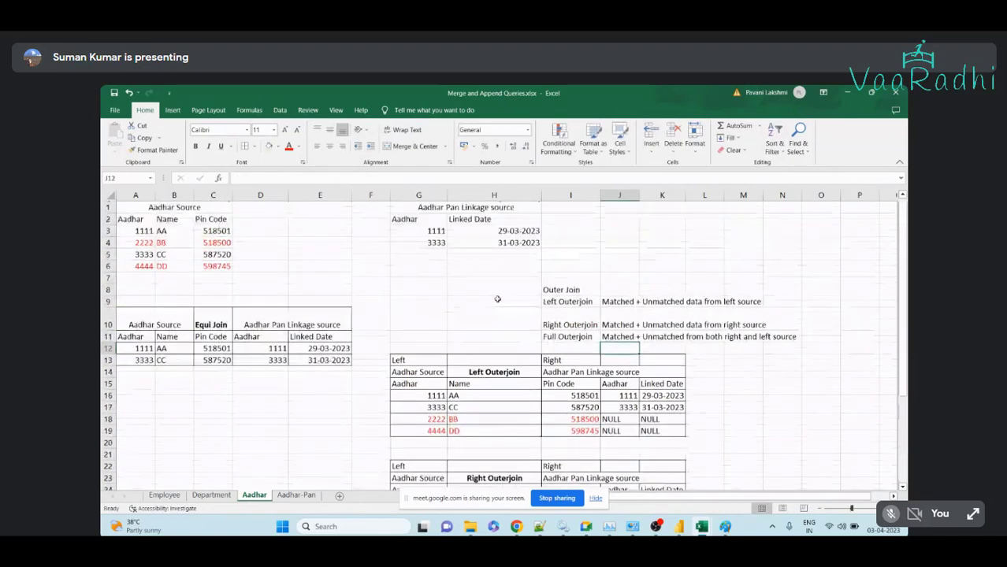
pyautogui.click(137, 209)
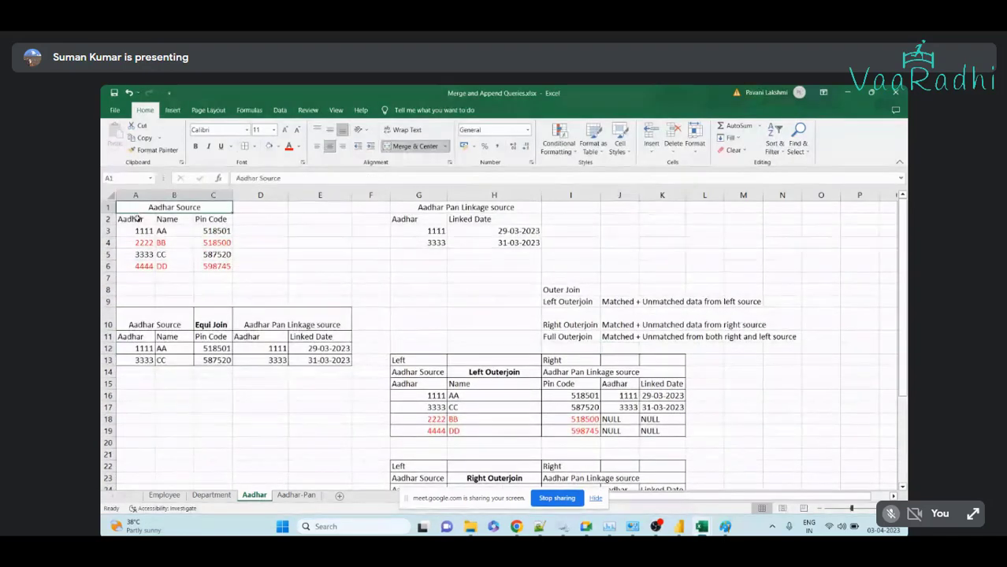
pyautogui.moveTo(139, 220); pyautogui.dragTo(207, 266)
pyautogui.hotkey('ctrl', 'c')
pyautogui.scroll(-6, 421, 411)
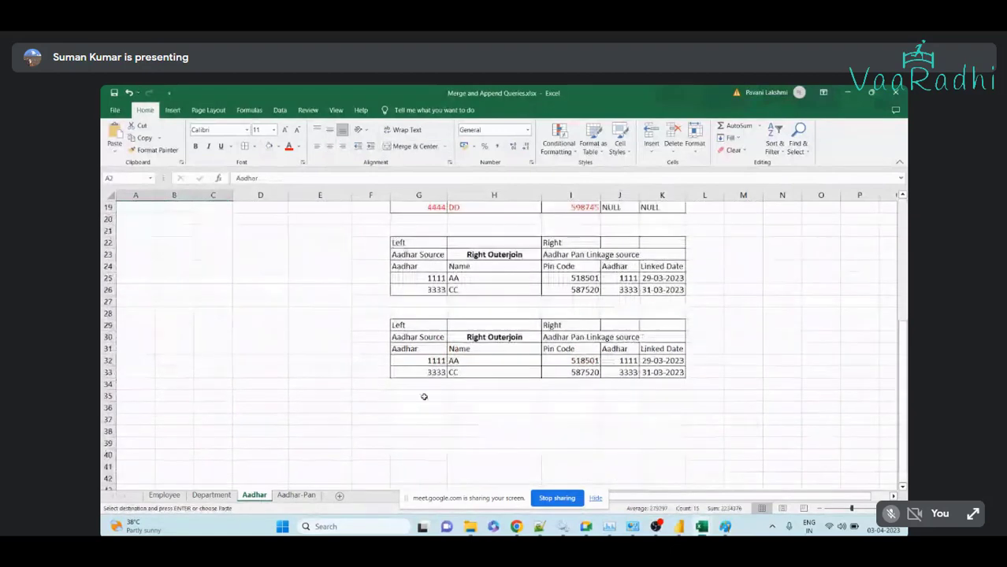
pyautogui.click(421, 412)
pyautogui.hotkey('ctrl', 'v')
# Copy the Aadhar Pan Linkage source data with its headers, G2:H4
pyautogui.scroll(5, 455, 298)
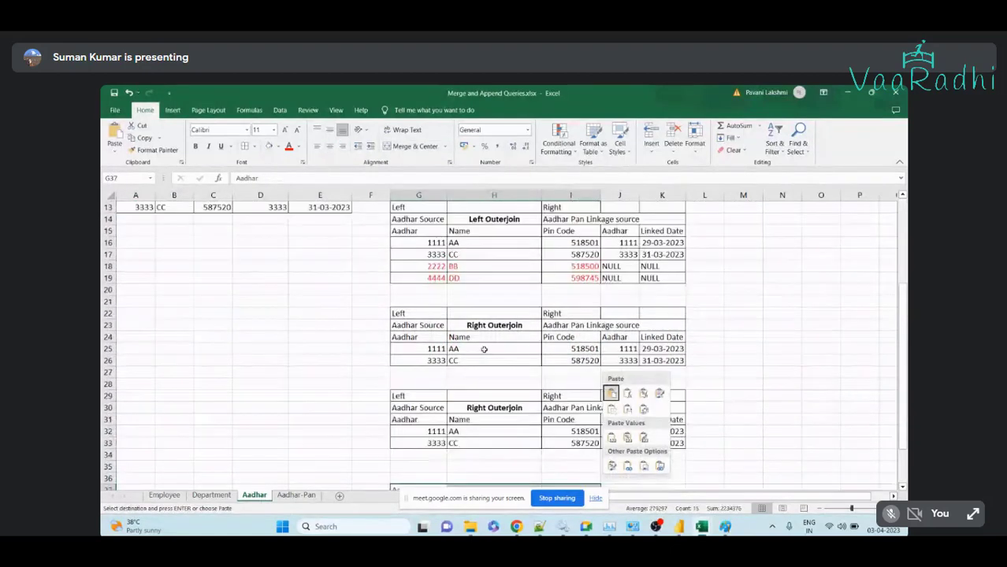
pyautogui.scroll(1, 455, 298)
pyautogui.moveTo(424, 219); pyautogui.dragTo(504, 245)
pyautogui.hotkey('ctrl', 'c')
pyautogui.scroll(-6, 614, 418)
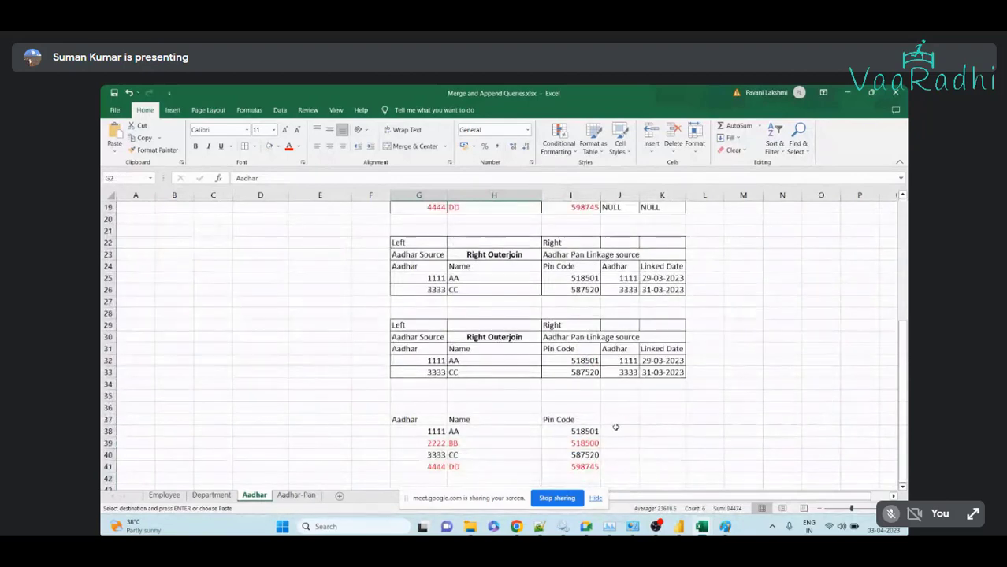
# Copy the joined rows with their headers, G24:K26, over the pasted source data starting at G37
pyautogui.click(429, 278)
pyautogui.moveTo(424, 267); pyautogui.dragTo(662, 290)
pyautogui.hotkey('ctrl', 'c')
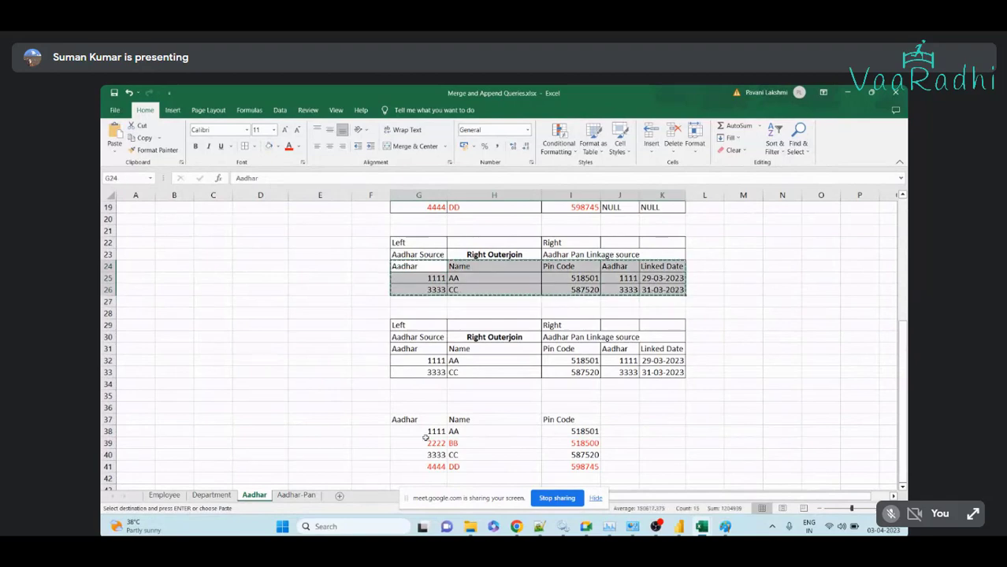
pyautogui.click(422, 434)
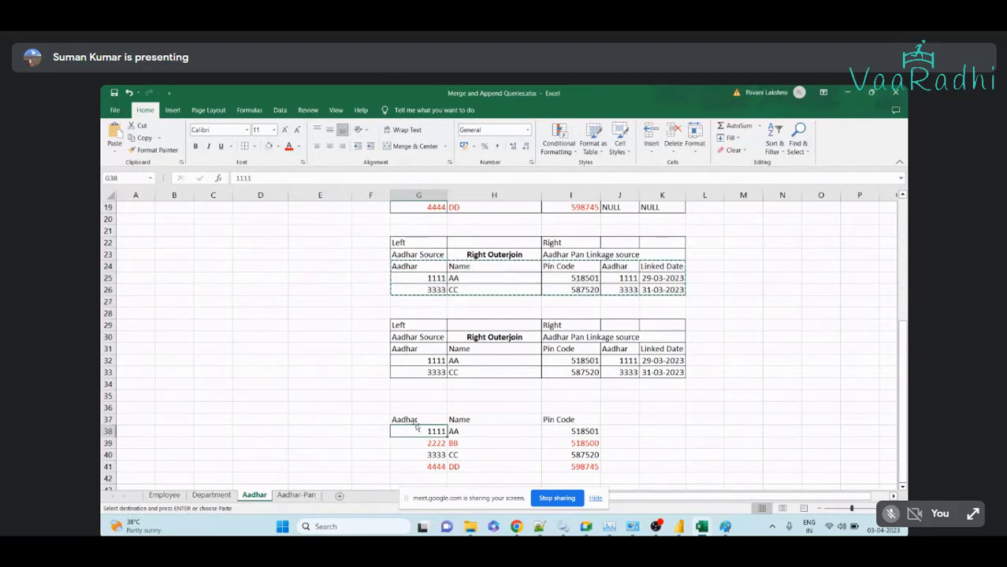
pyautogui.click(417, 421)
pyautogui.hotkey('ctrl', 'v')
# Clear the leftover source rows in G40:I41 below the new matched rows
pyautogui.moveTo(417, 455); pyautogui.dragTo(573, 465)
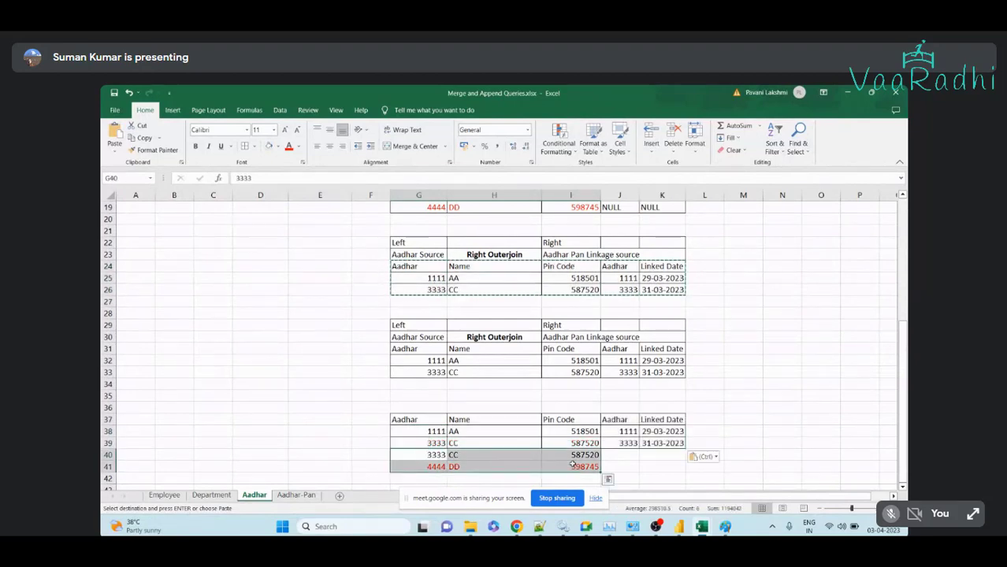
pyautogui.press('Delete')
pyautogui.click(497, 465)
# Copy the unmatched BB row of Aadhar Source, A4:C4, to the row starting at G40
pyautogui.scroll(6, 208, 270)
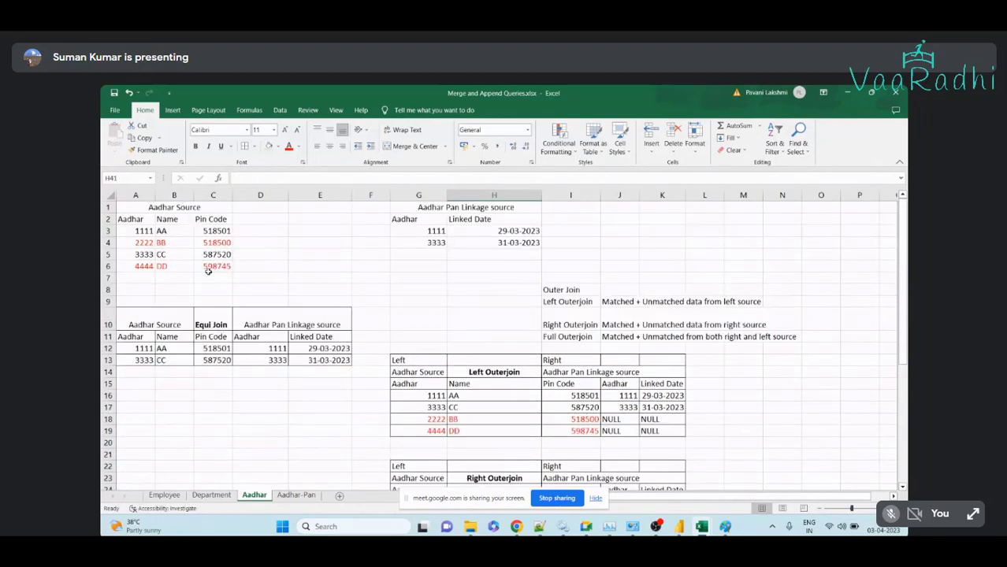
pyautogui.moveTo(138, 243); pyautogui.dragTo(216, 243)
pyautogui.hotkey('ctrl', 'c')
pyautogui.hotkey('ctrl', 'q')
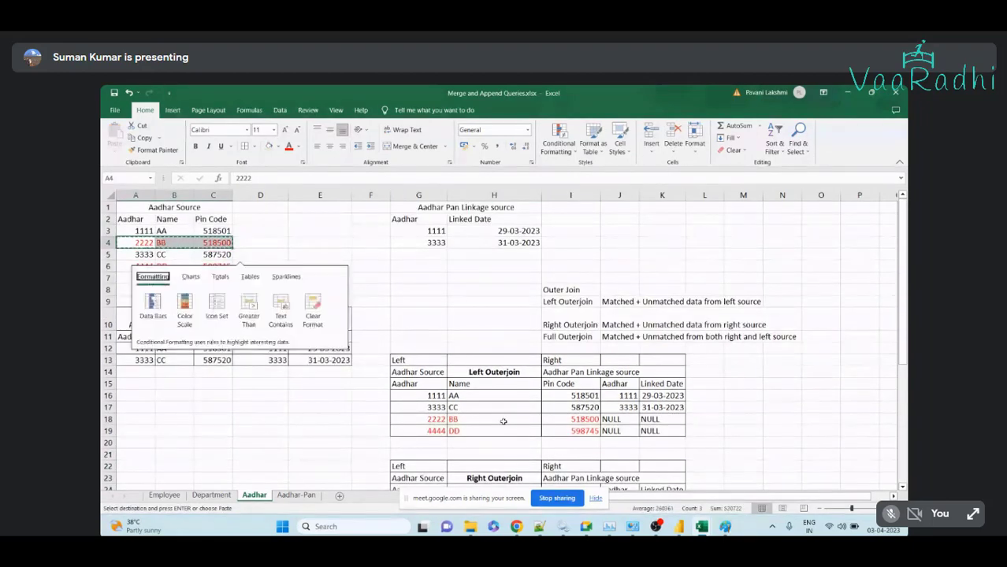
pyautogui.scroll(-9, 502, 421)
pyautogui.click(431, 349)
pyautogui.hotkey('ctrl', 'v')
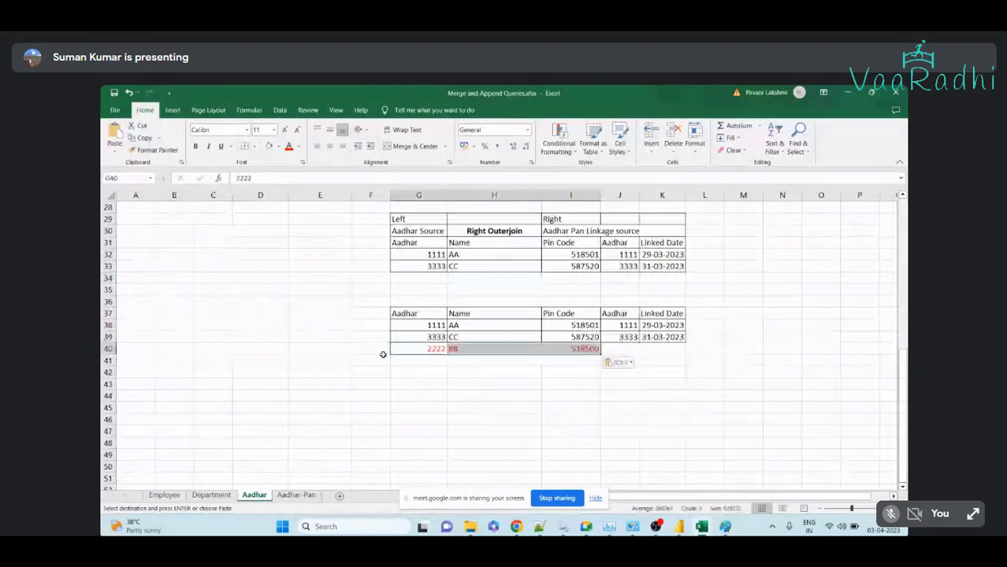
# Copy the unmatched DD row of Aadhar Source, A6:C6, to the row starting at G41
pyautogui.scroll(9, 383, 354)
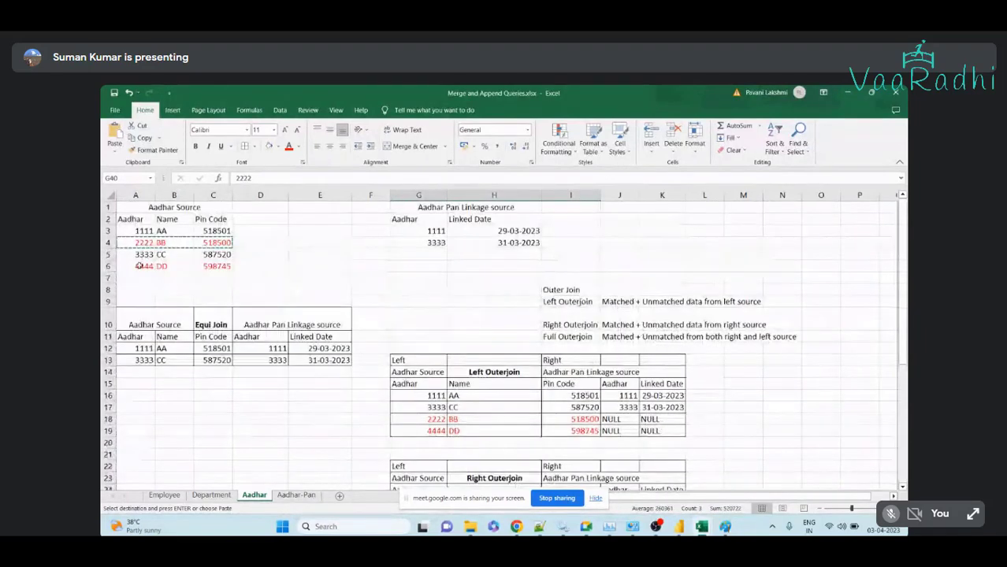
pyautogui.moveTo(138, 267); pyautogui.dragTo(217, 266)
pyautogui.scroll(-7, 398, 424)
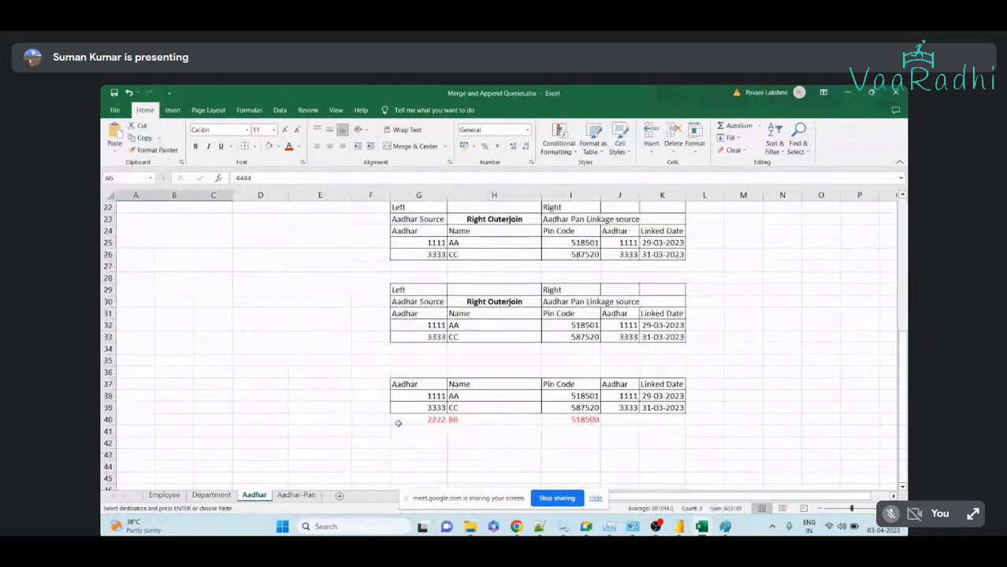
pyautogui.click(417, 430)
pyautogui.hotkey('ctrl', 'v')
# Copy the NULL values from J18:K19 of the Left Outerjoin table into J40:K41 beside the unmatched rows
pyautogui.scroll(6, 474, 373)
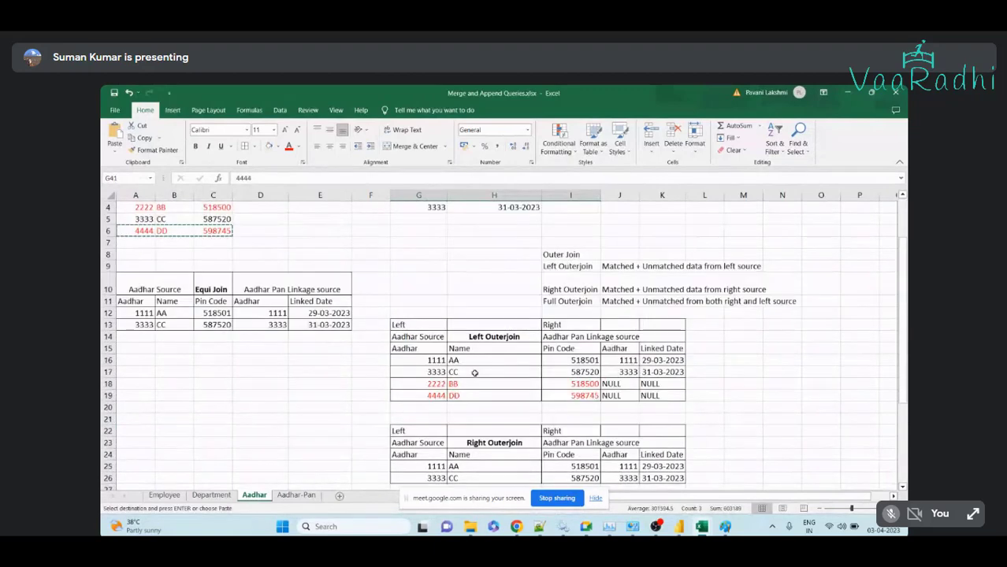
pyautogui.scroll(1, 474, 374)
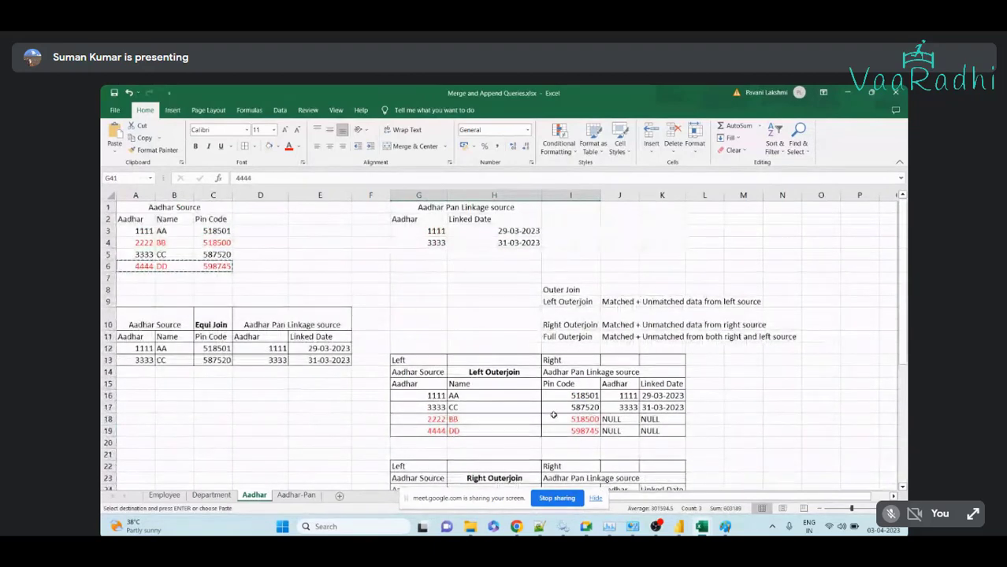
pyautogui.scroll(-8, 553, 415)
pyautogui.moveTo(393, 386); pyautogui.dragTo(585, 397)
pyautogui.scroll(3, 627, 289)
pyautogui.scroll(2, 628, 290)
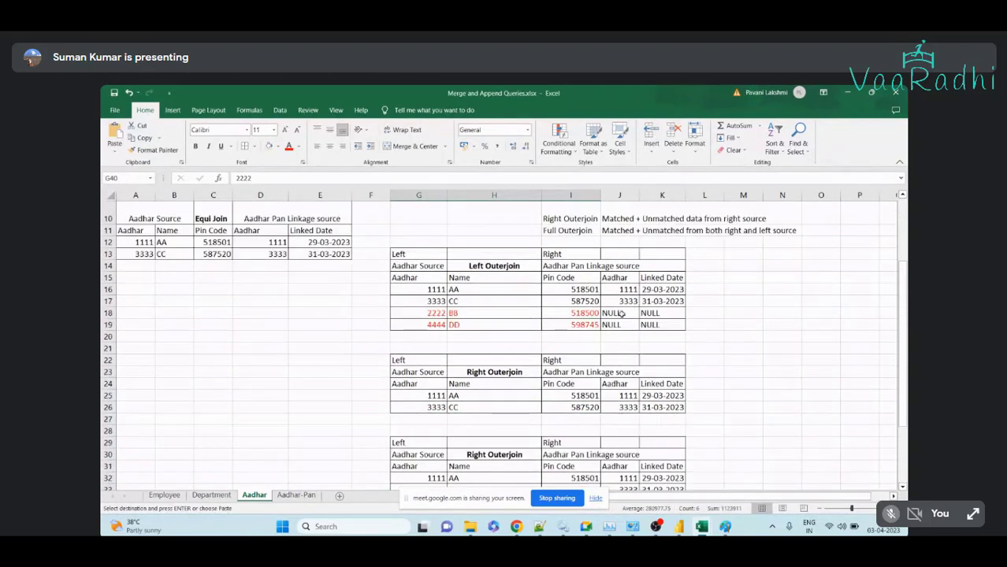
pyautogui.moveTo(618, 309); pyautogui.dragTo(661, 325)
pyautogui.hotkey('ctrl', 'c')
pyautogui.scroll(-3, 629, 456)
pyautogui.scroll(-1, 629, 456)
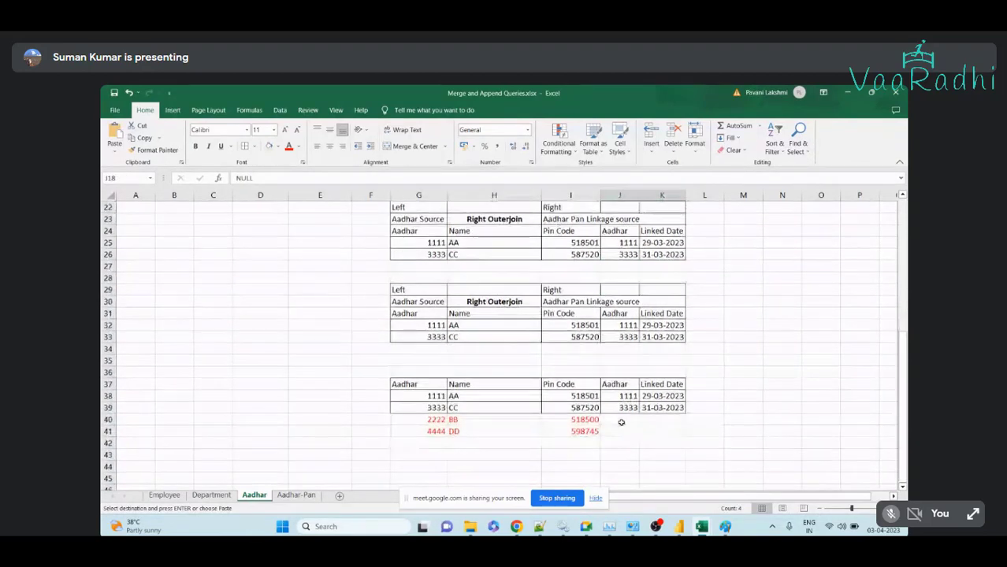
pyautogui.click(622, 420)
pyautogui.hotkey('ctrl', 'v')
pyautogui.click(565, 451)
# Add a linkage record in G5:H5 with a placeholder four-digit Aadhar number and the linked date 31-03-2023 copied from H4
pyautogui.scroll(7, 551, 450)
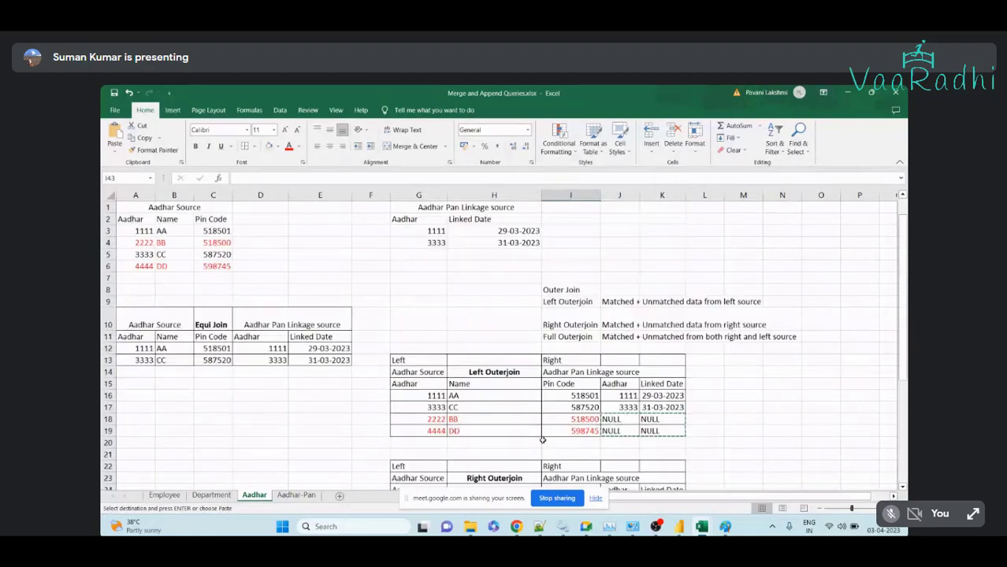
pyautogui.click(425, 265)
pyautogui.click(425, 255)
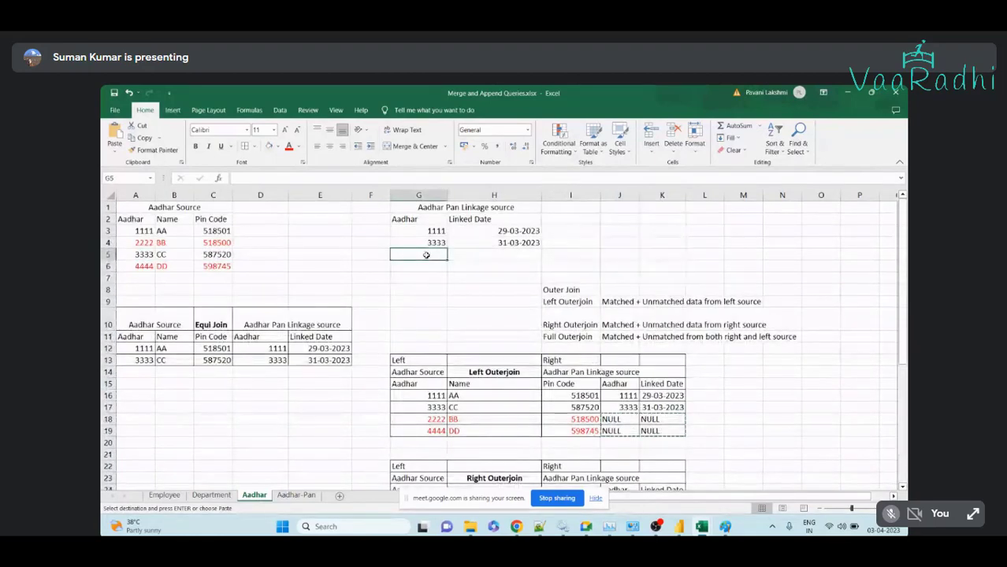
pyautogui.write('9999')
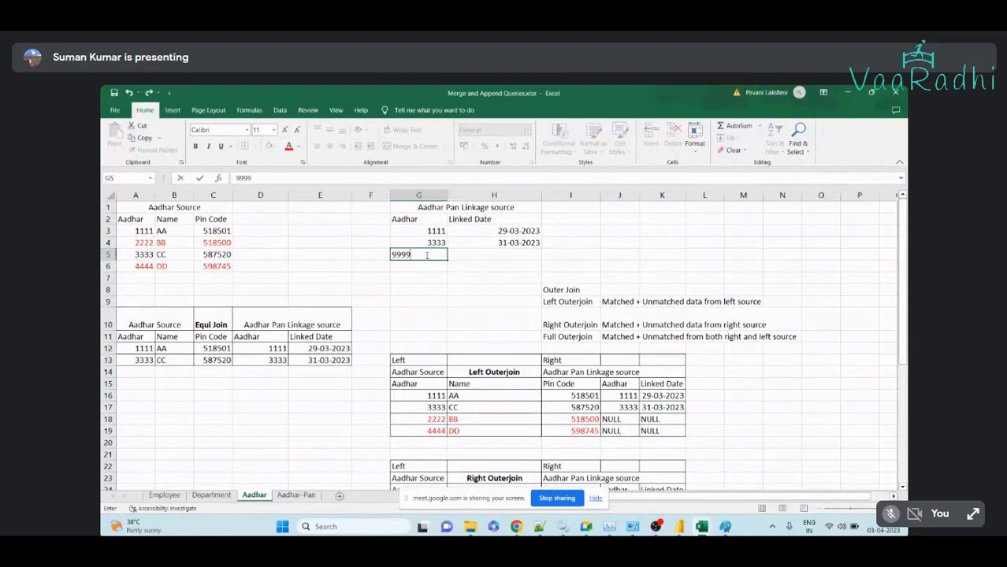
pyautogui.press('Right')
pyautogui.press('Up')
pyautogui.hotkey('ctrl', 'c')
pyautogui.press('Down')
pyautogui.hotkey('ctrl', 'v')
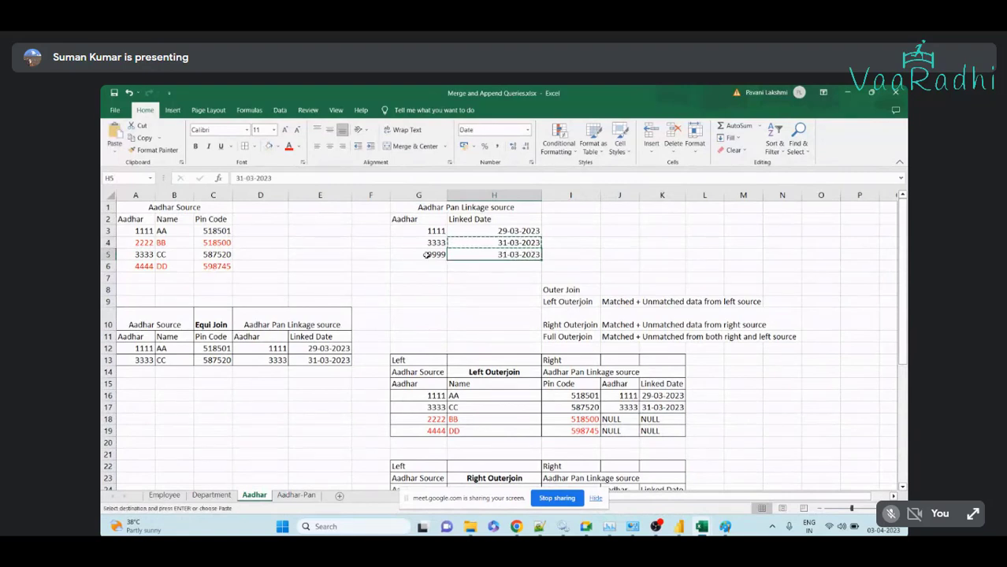
pyautogui.press('Escape')
# Copy the new Aadhar value from G5 into J42 below the NULL rows
pyautogui.moveTo(426, 254); pyautogui.dragTo(473, 255)
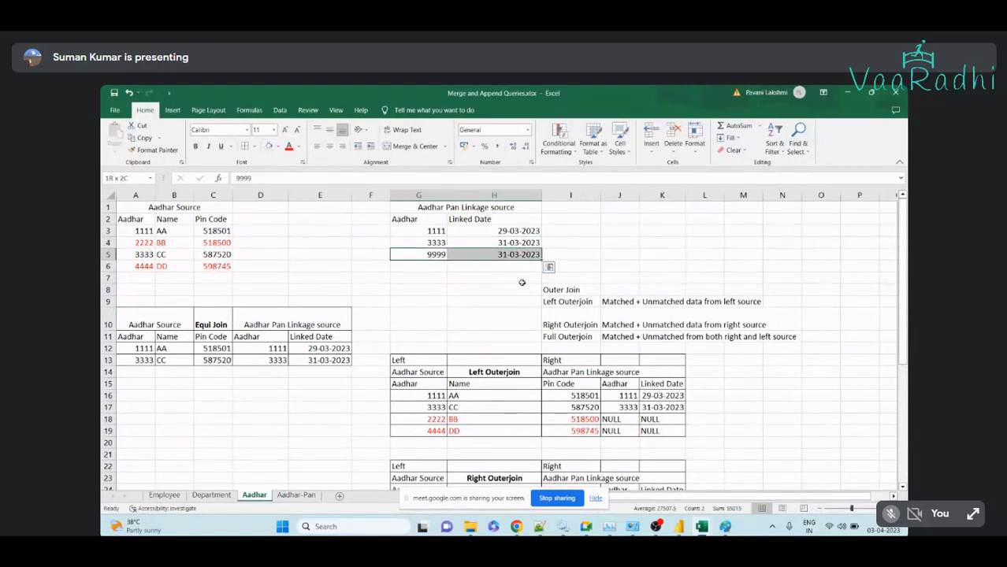
pyautogui.hotkey('ctrl', 'c')
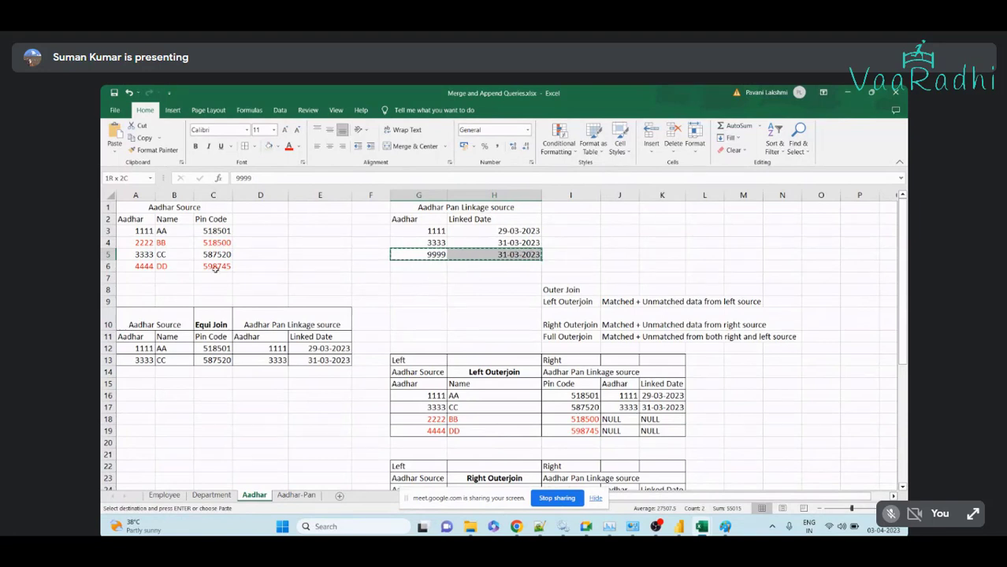
pyautogui.click(429, 255)
pyautogui.press('Escape')
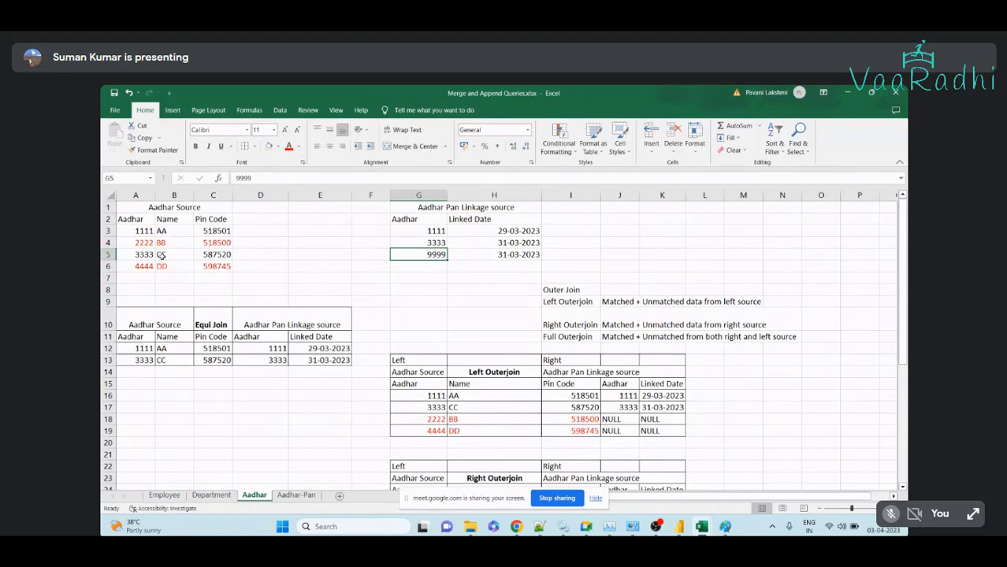
pyautogui.hotkey('ctrl', 'c')
pyautogui.scroll(-9, 460, 290)
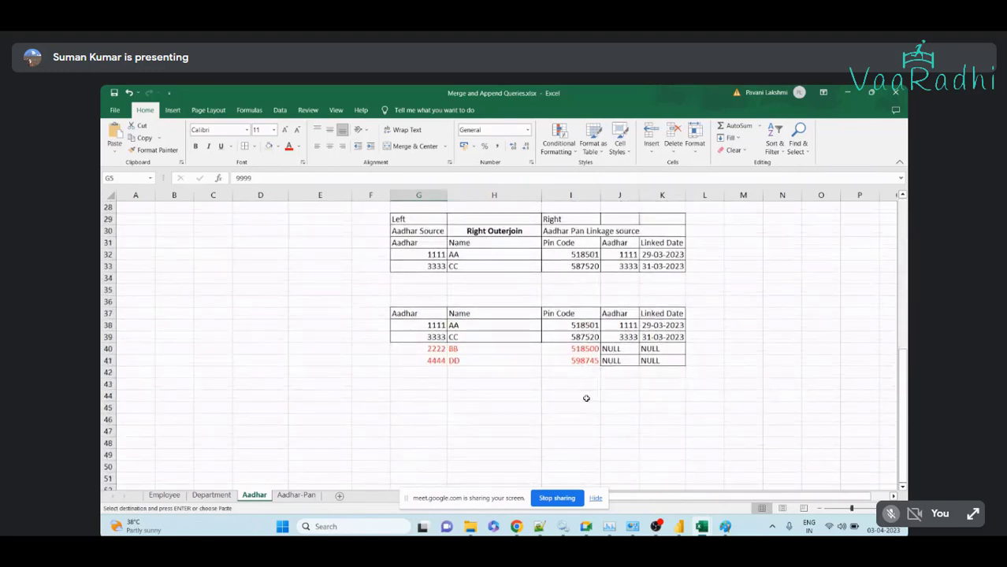
pyautogui.click(602, 374)
pyautogui.hotkey('ctrl', 'v')
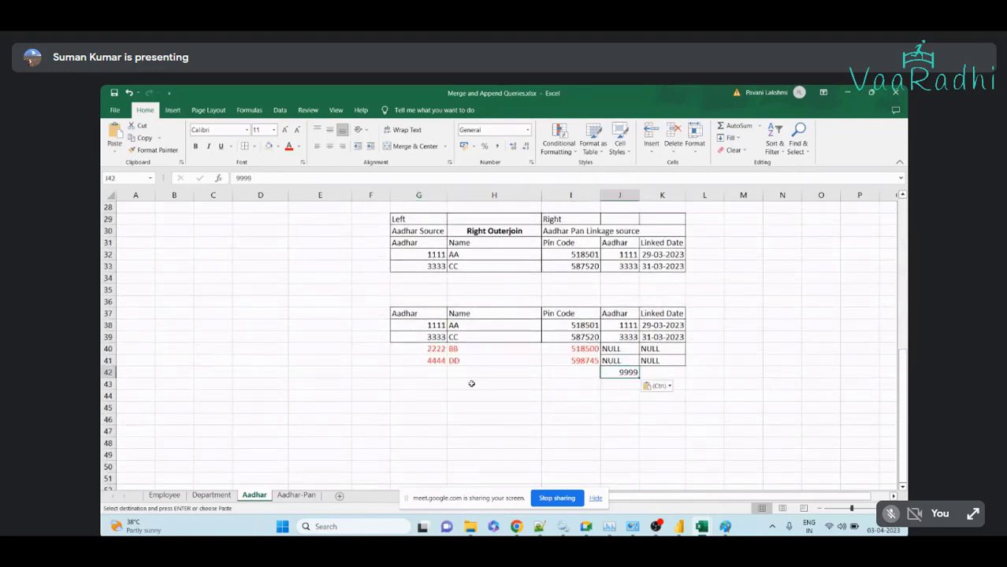
# Copy the new record's linked date, 31-03-2023, from H5 into K42
pyautogui.scroll(9, 470, 384)
pyautogui.click(488, 253)
pyautogui.hotkey('ctrl', 'c')
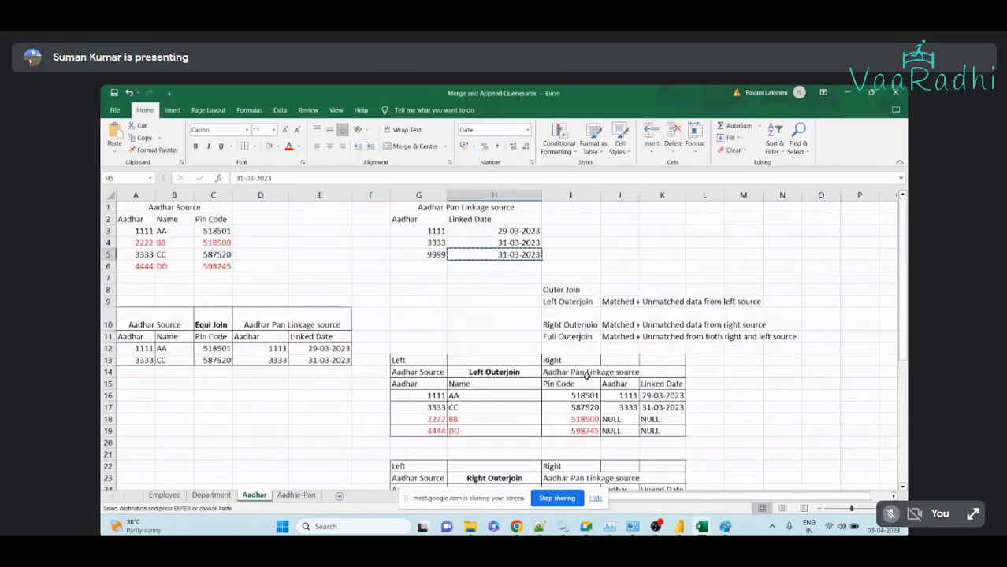
pyautogui.scroll(-8, 488, 253)
pyautogui.click(658, 405)
pyautogui.hotkey('ctrl', 'v')
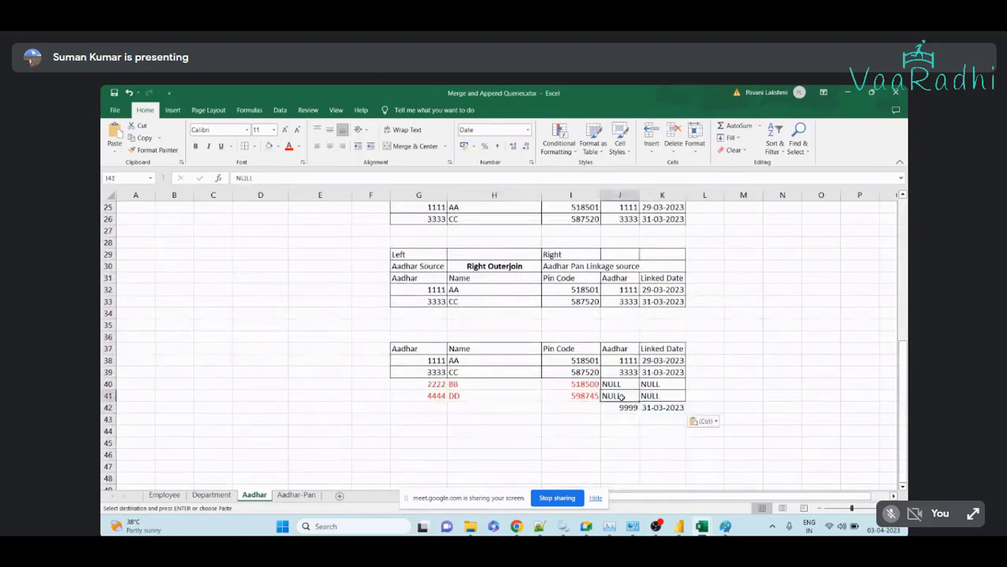
# Fill G42:I42 with NULL by copying the NULL values from J41:K41
pyautogui.moveTo(622, 397); pyautogui.dragTo(662, 396)
pyautogui.hotkey('ctrl', 'c')
pyautogui.click(428, 409)
pyautogui.hotkey('ctrl', 'v')
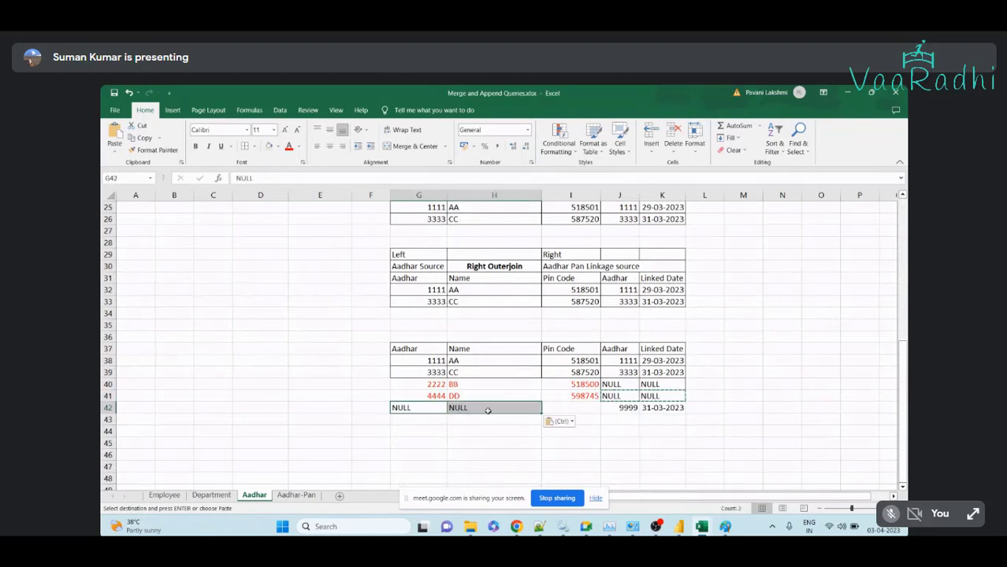
pyautogui.click(568, 407)
pyautogui.hotkey('ctrl', 'v')
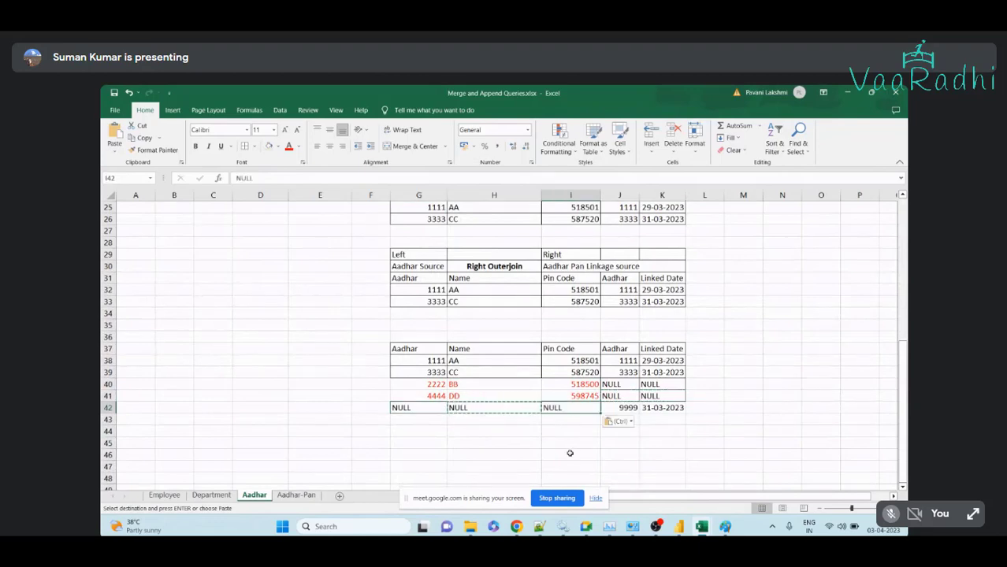
# Examine the matched and unmatched rows of the full outer join data in G37:K42 against the duplicated Right Outerjoin table at G29
pyautogui.scroll(8, 570, 453)
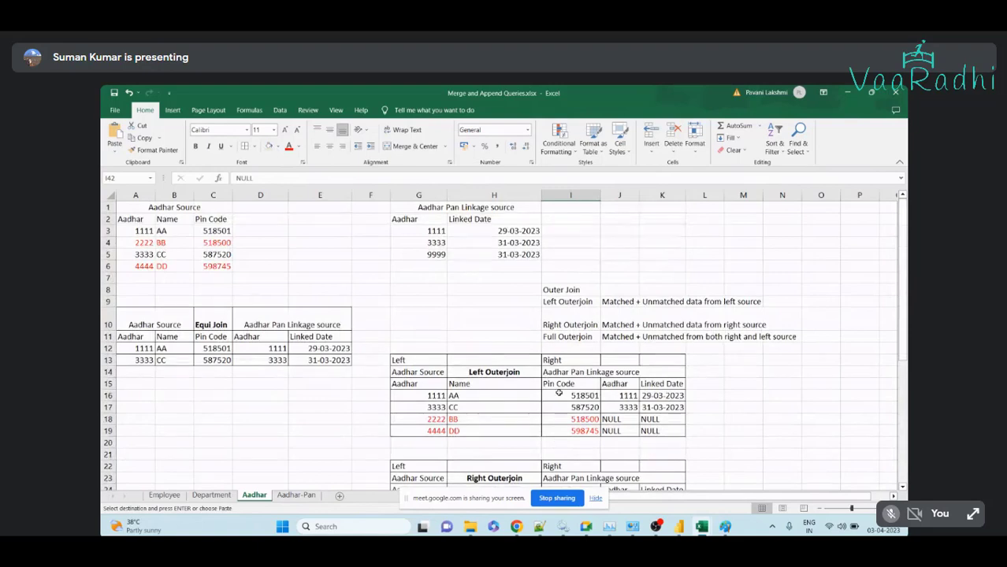
pyautogui.scroll(-8, 558, 393)
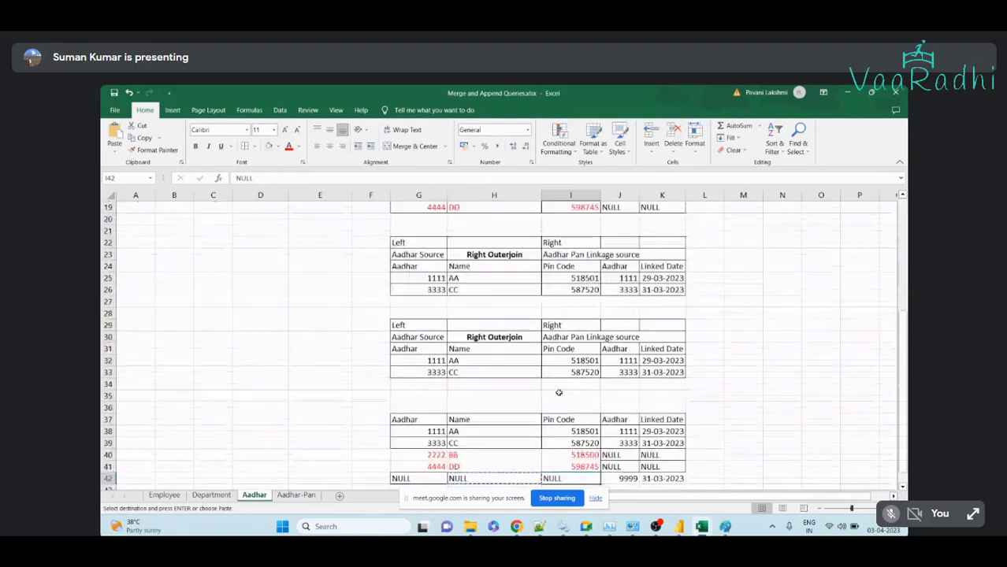
pyautogui.moveTo(404, 349); pyautogui.dragTo(655, 414)
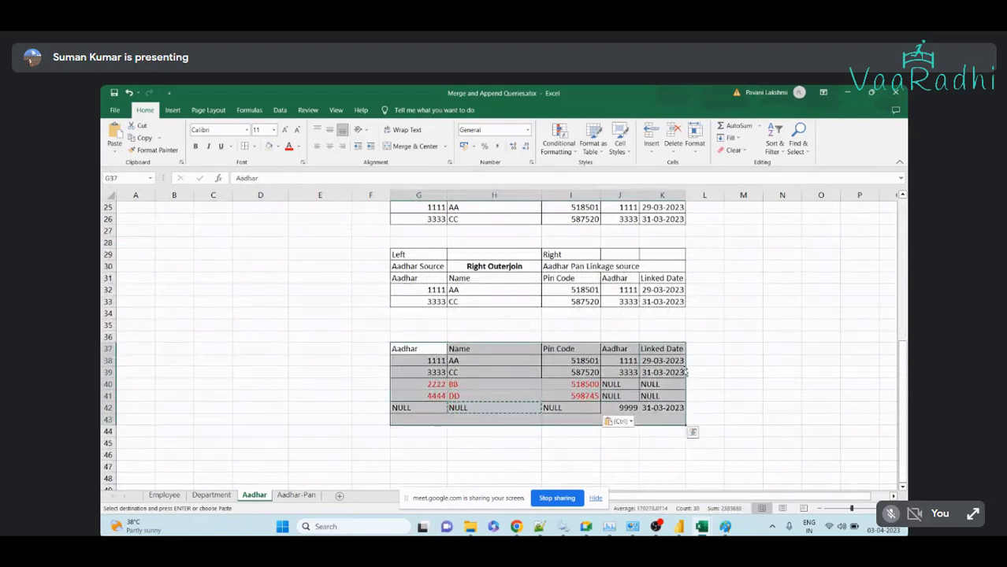
pyautogui.moveTo(425, 361); pyautogui.dragTo(642, 372)
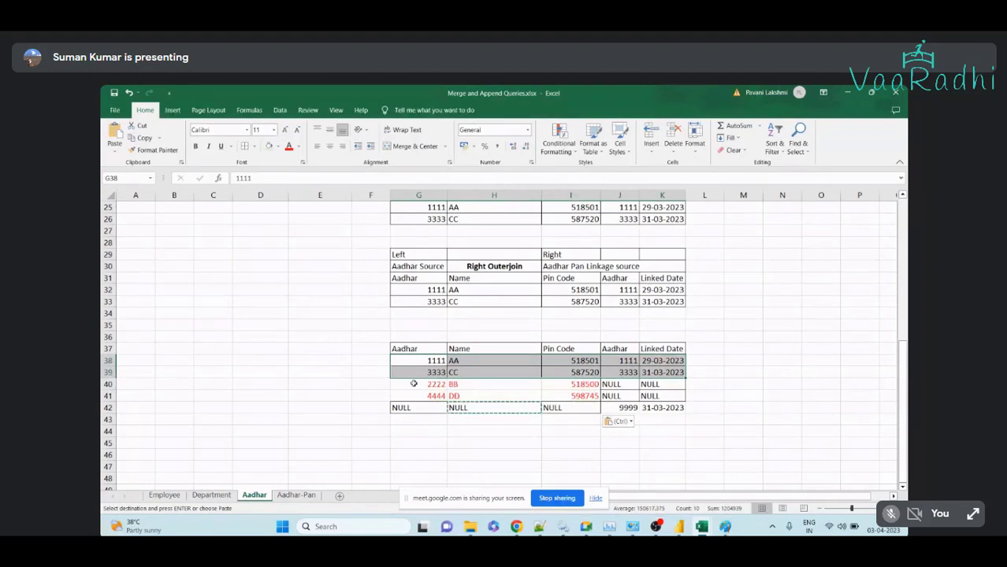
pyautogui.moveTo(413, 383); pyautogui.dragTo(661, 394)
pyautogui.moveTo(418, 407); pyautogui.dragTo(661, 407)
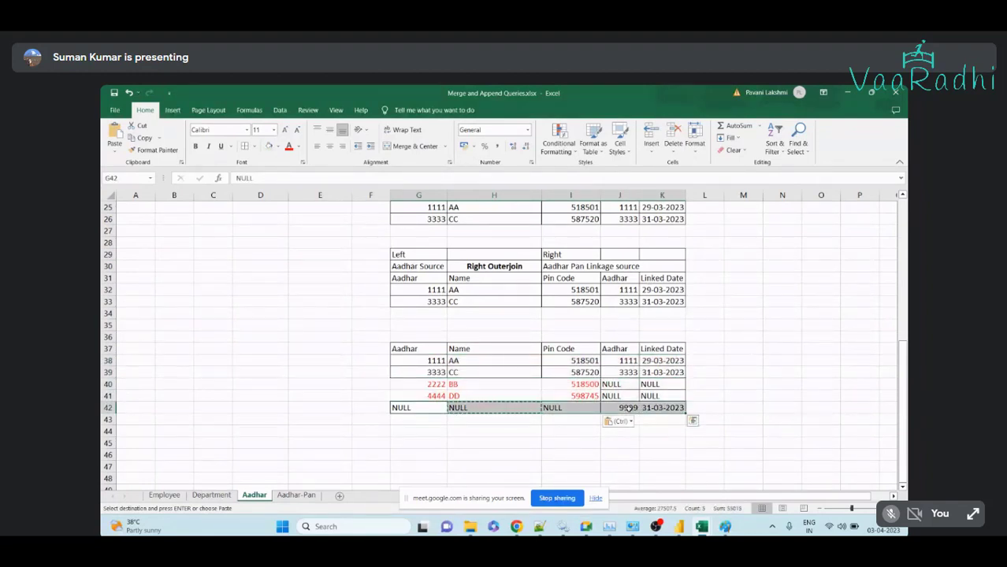
pyautogui.scroll(3, 504, 393)
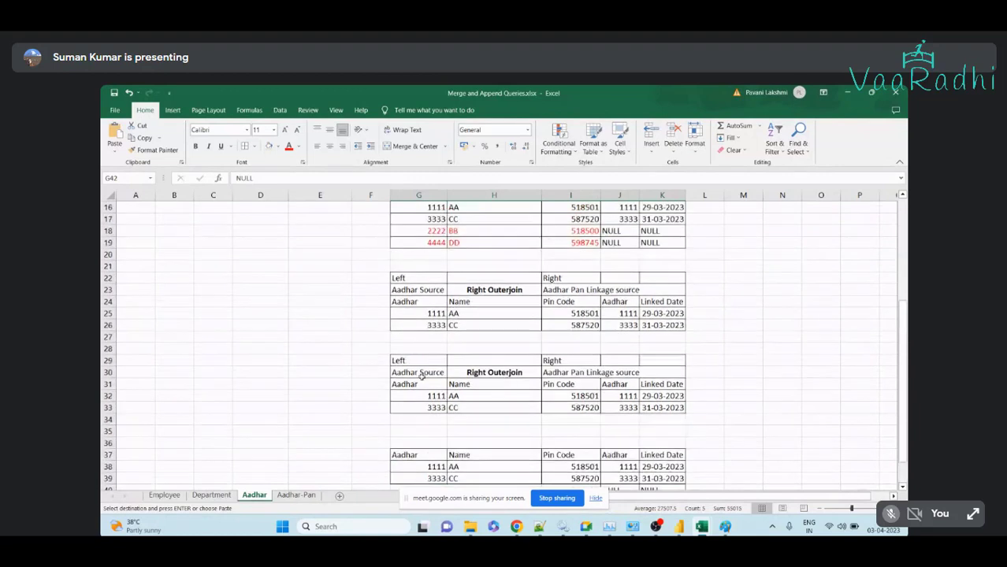
pyautogui.moveTo(408, 359); pyautogui.dragTo(661, 398)
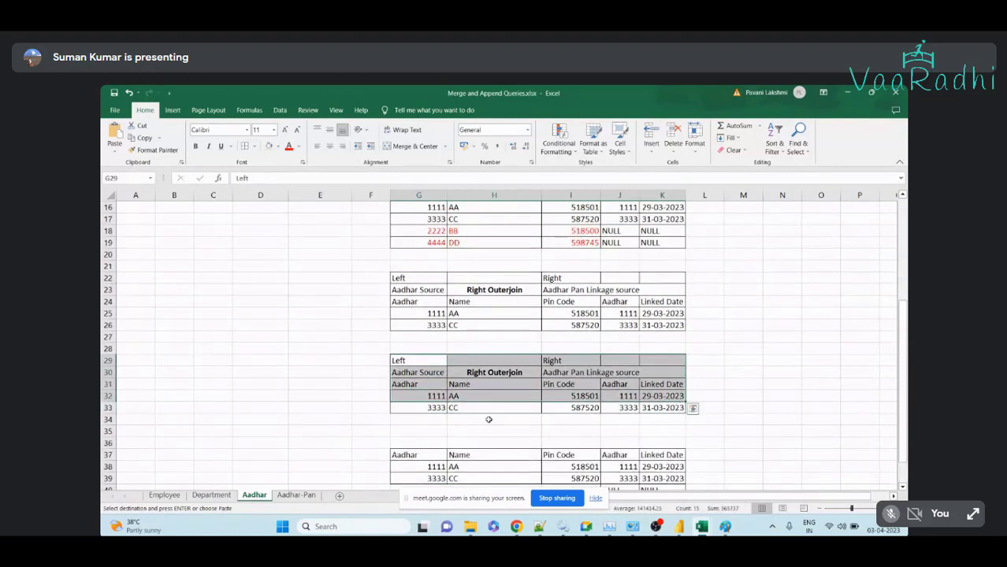
pyautogui.moveTo(436, 396); pyautogui.dragTo(646, 408)
# Copy the new linkage record G5:H5 into J34:K34 below the duplicated Right Outerjoin table's rows
pyautogui.scroll(5, 427, 255)
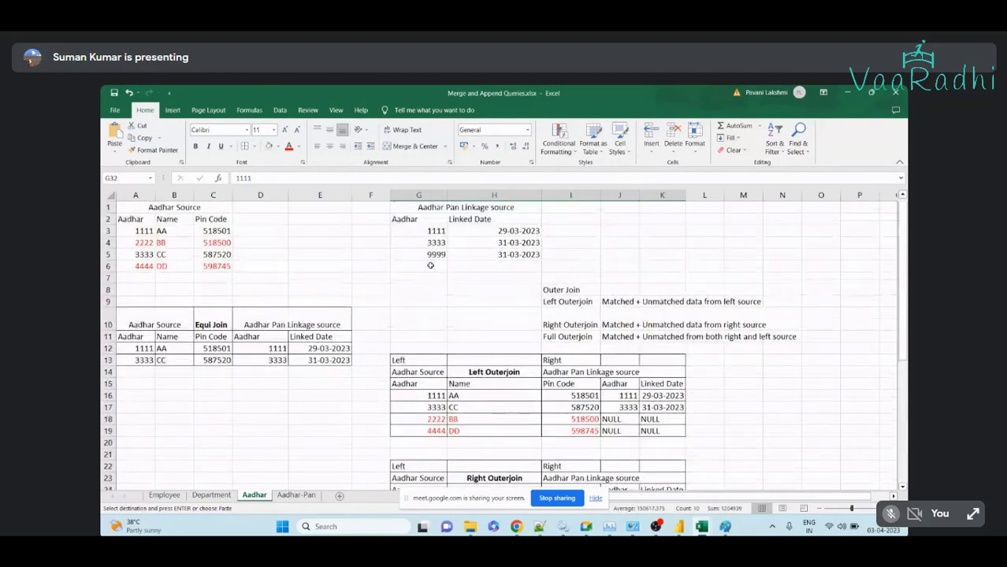
pyautogui.moveTo(427, 254); pyautogui.dragTo(512, 254)
pyautogui.scroll(-3, 647, 438)
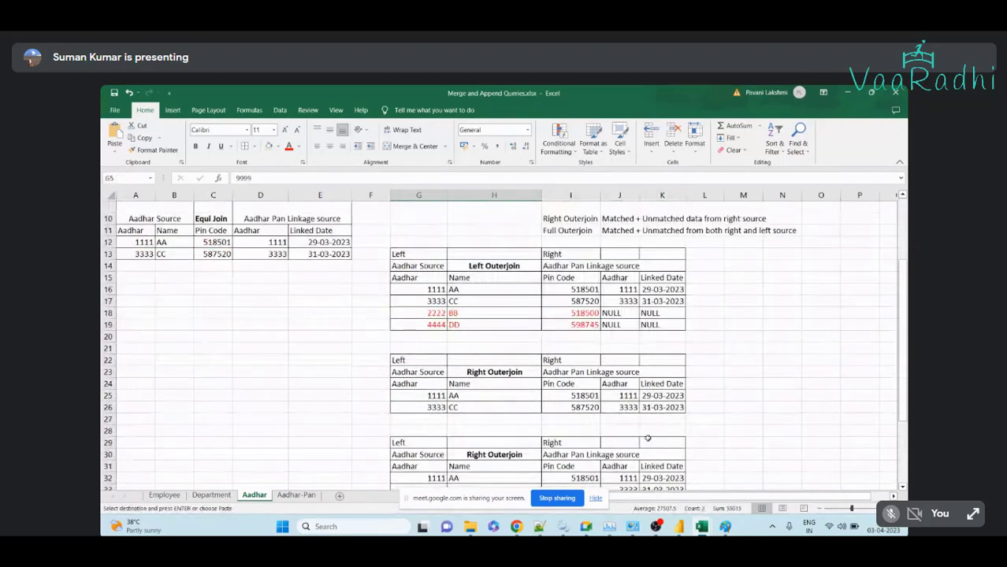
pyautogui.scroll(-2, 595, 419)
pyautogui.click(613, 420)
pyautogui.hotkey('ctrl', 'v')
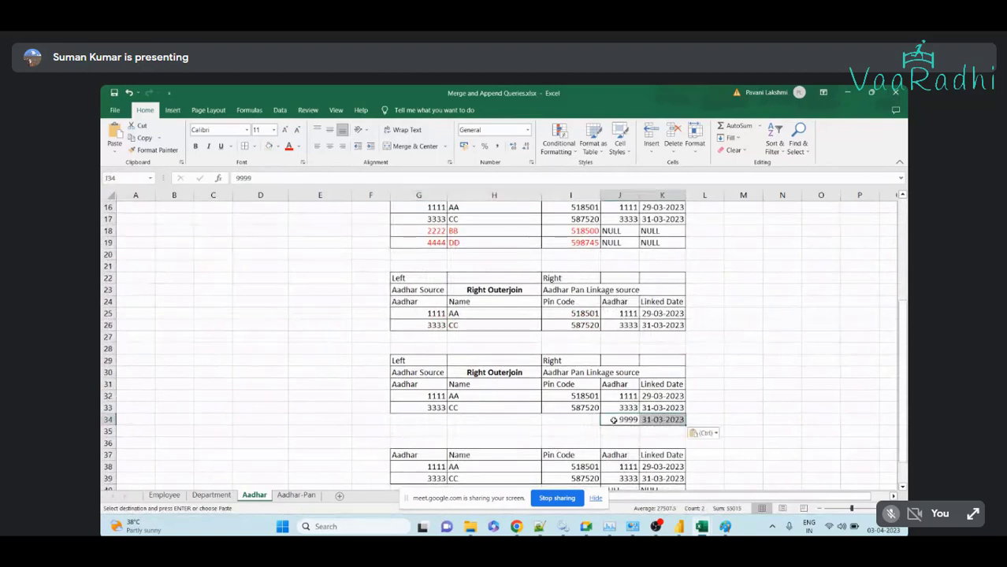
# Fill G34:I34 of the duplicated Right Outerjoin table with NULL by copying the NULL value from K19
pyautogui.click(650, 242)
pyautogui.hotkey('ctrl', 'c')
pyautogui.click(580, 419)
pyautogui.hotkey('ctrl', 'v')
pyautogui.click(480, 422)
pyautogui.hotkey('ctrl', 'v')
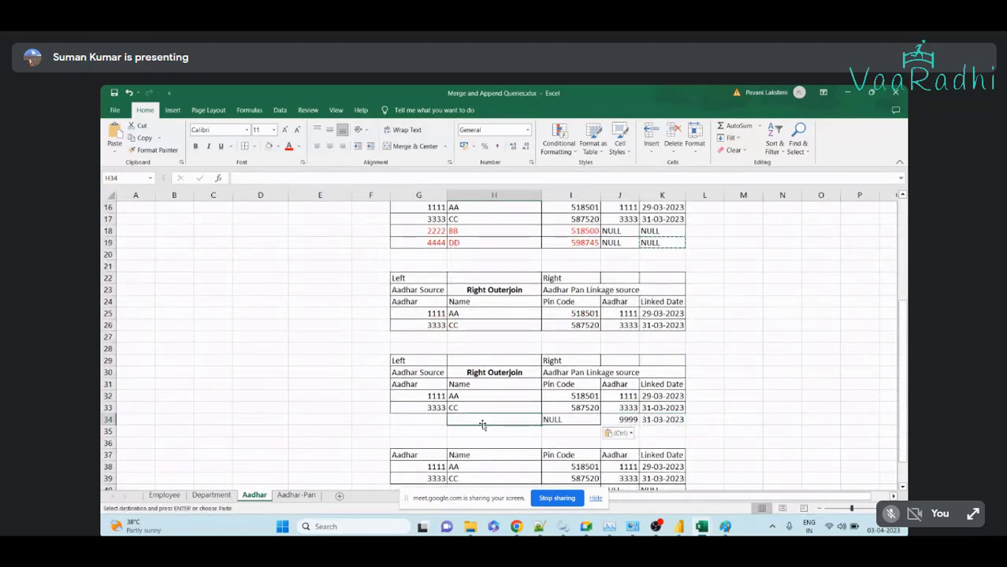
pyautogui.click(416, 421)
pyautogui.hotkey('ctrl', 'v')
pyautogui.moveTo(415, 422); pyautogui.dragTo(679, 422)
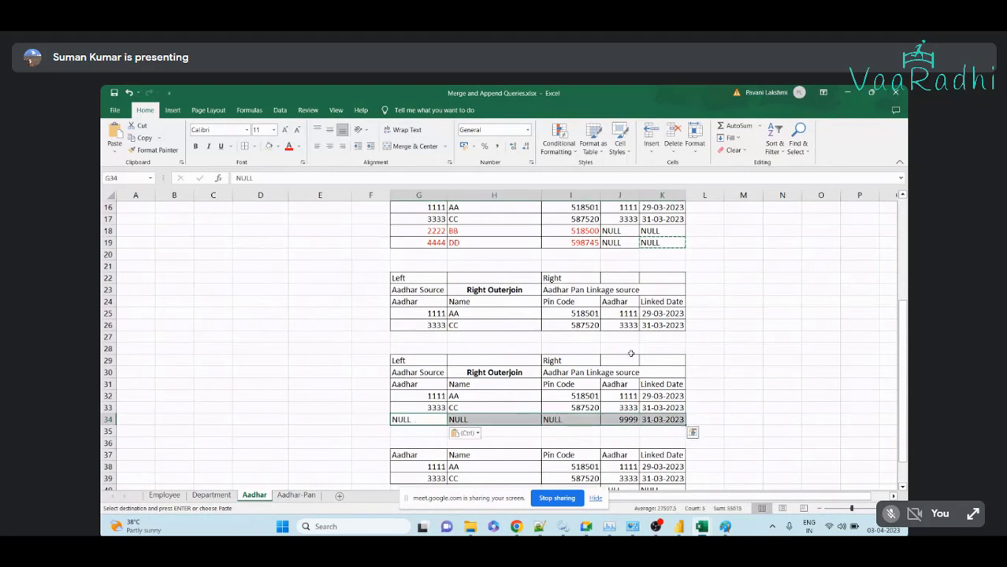
pyautogui.click(591, 407)
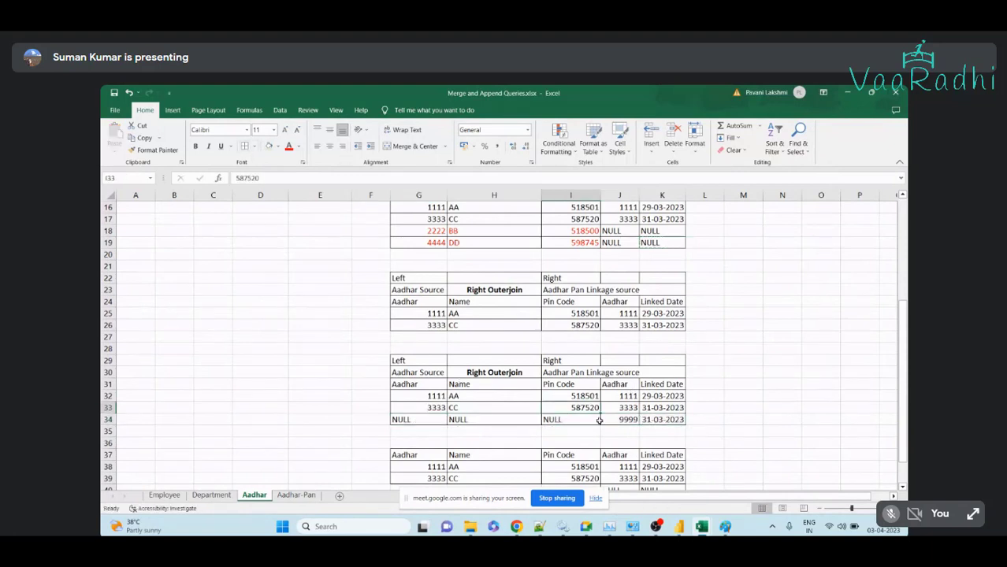
# Examine the matched and unmatched rows of the Left Outerjoin table in G16:K19 against the two source tables
pyautogui.moveTo(571, 420); pyautogui.dragTo(513, 423)
pyautogui.scroll(5, 513, 422)
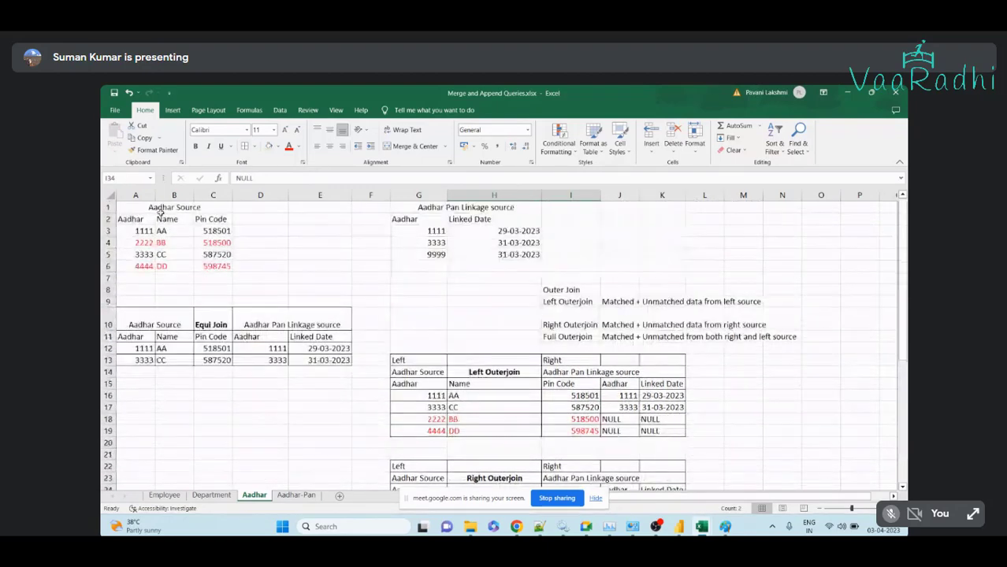
pyautogui.scroll(-2, 519, 313)
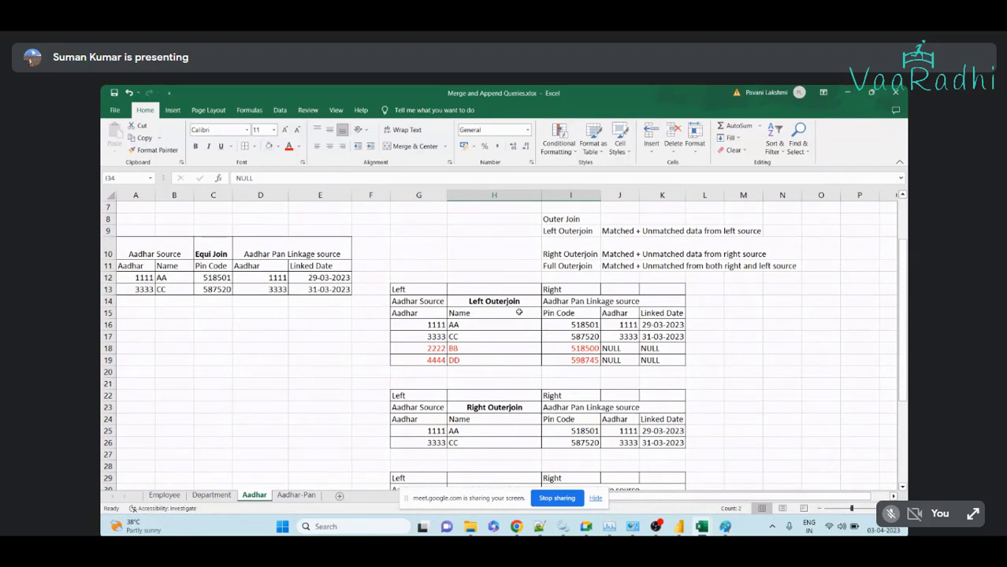
pyautogui.click(505, 311)
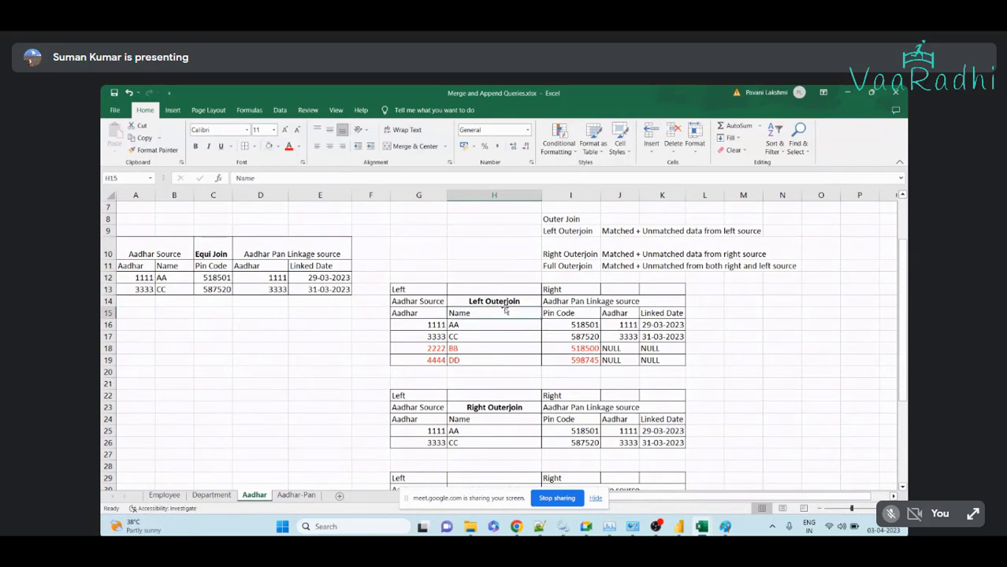
pyautogui.scroll(1, 506, 312)
pyautogui.moveTo(429, 360); pyautogui.dragTo(669, 372)
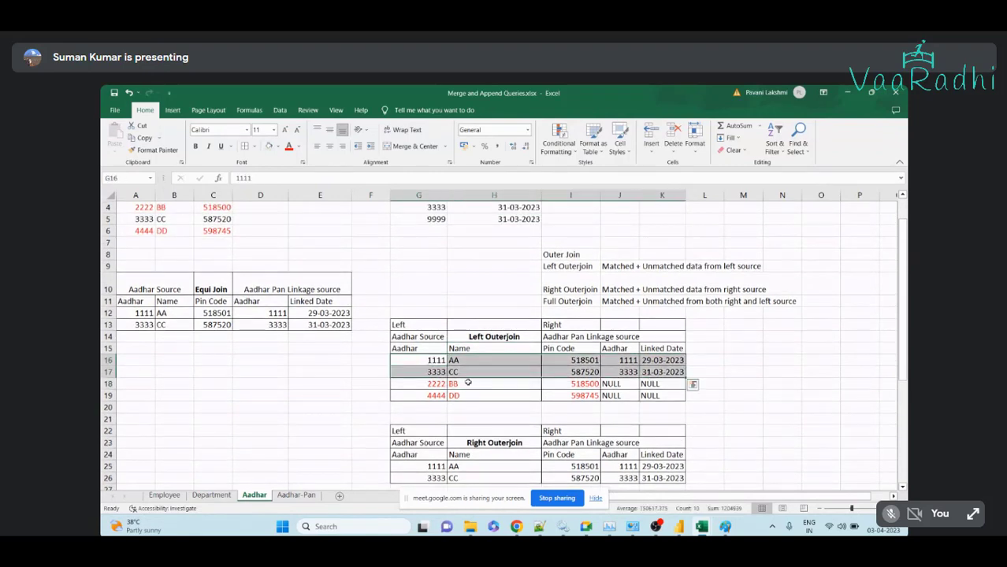
pyautogui.moveTo(434, 384); pyautogui.dragTo(670, 394)
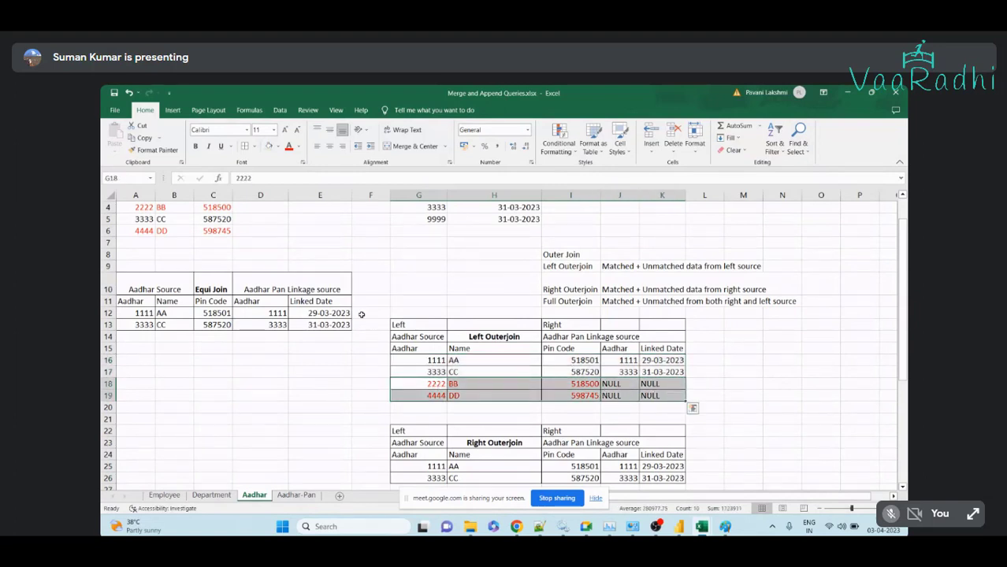
pyautogui.scroll(1, 361, 314)
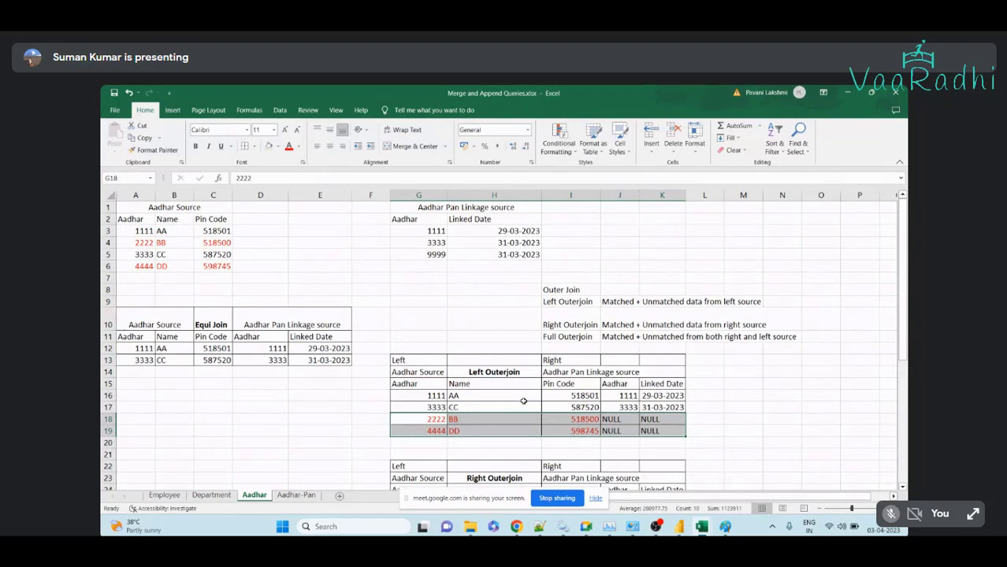
# Move the Equi Join table from A10:E13 down so that it starts at A14
pyautogui.moveTo(167, 321); pyautogui.dragTo(312, 358)
pyautogui.hotkey('ctrl', 'c')
pyautogui.click(167, 370)
pyautogui.hotkey('ctrl', 'v')
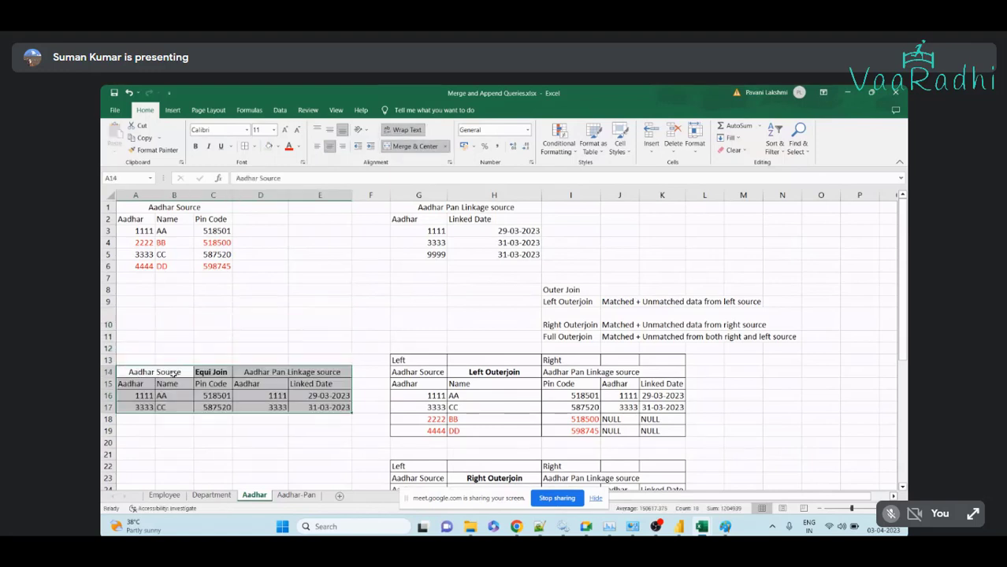
pyautogui.moveTo(146, 370); pyautogui.dragTo(302, 409)
pyautogui.hotkey('ctrl', 'x')
pyautogui.click(130, 359)
pyautogui.hotkey('ctrl', 'v')
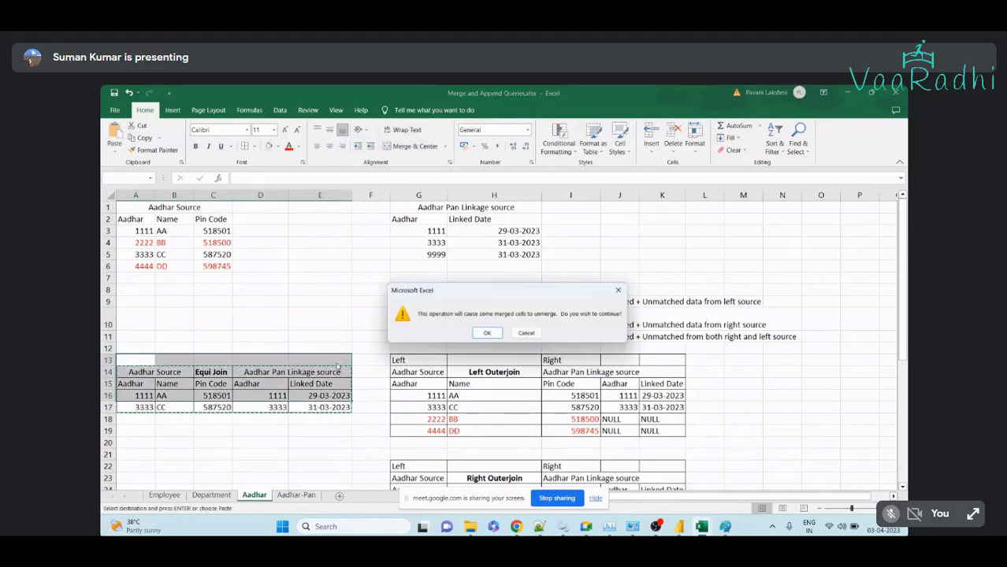
pyautogui.click(526, 333)
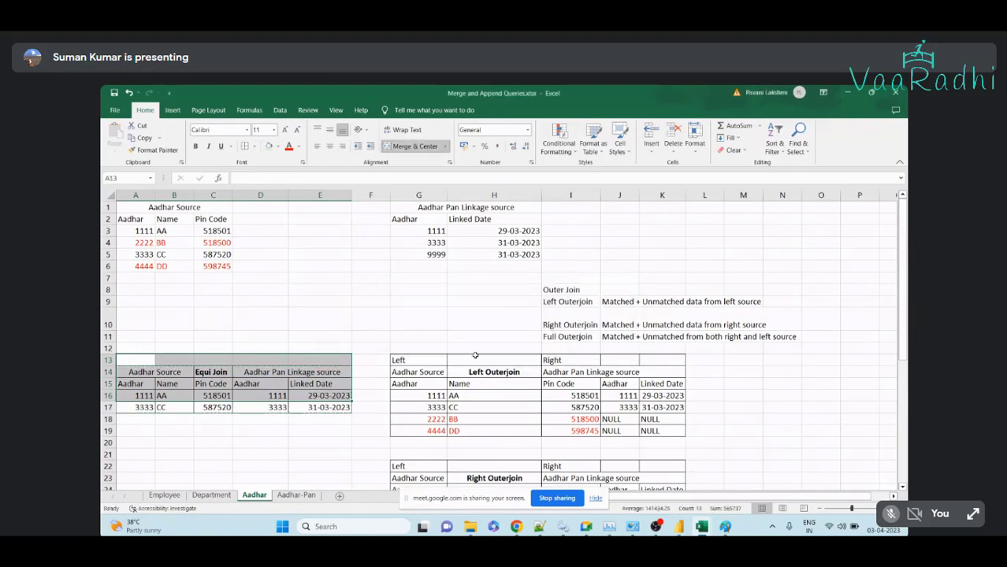
pyautogui.click(395, 334)
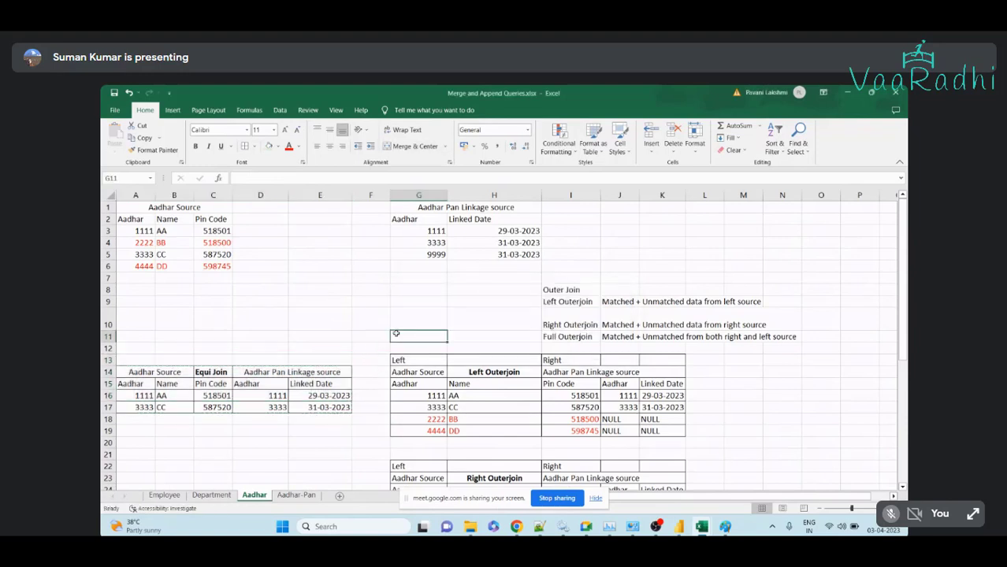
# Widen column J to fit the join descriptions, and merge and centre the Outer Join heading across I8:J8 in bold
pyautogui.click(573, 290)
pyautogui.doubleClick(570, 302)
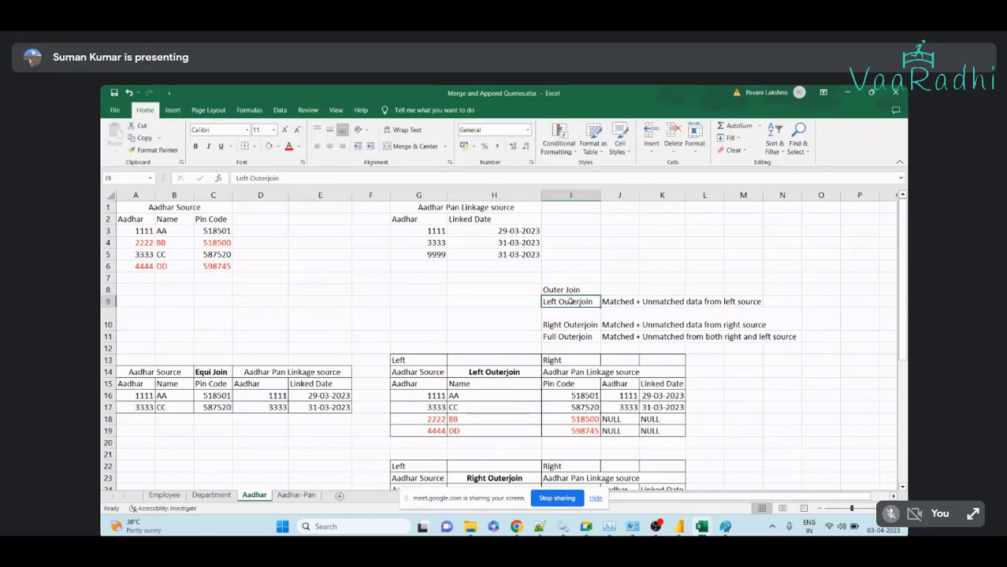
pyautogui.moveTo(573, 290); pyautogui.dragTo(646, 289)
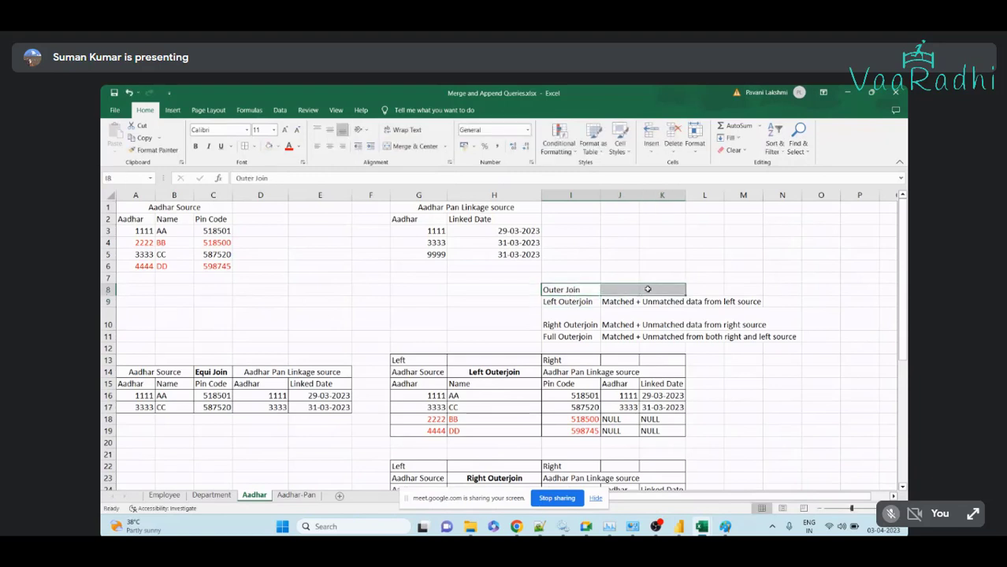
pyautogui.moveTo(638, 194); pyautogui.dragTo(802, 195)
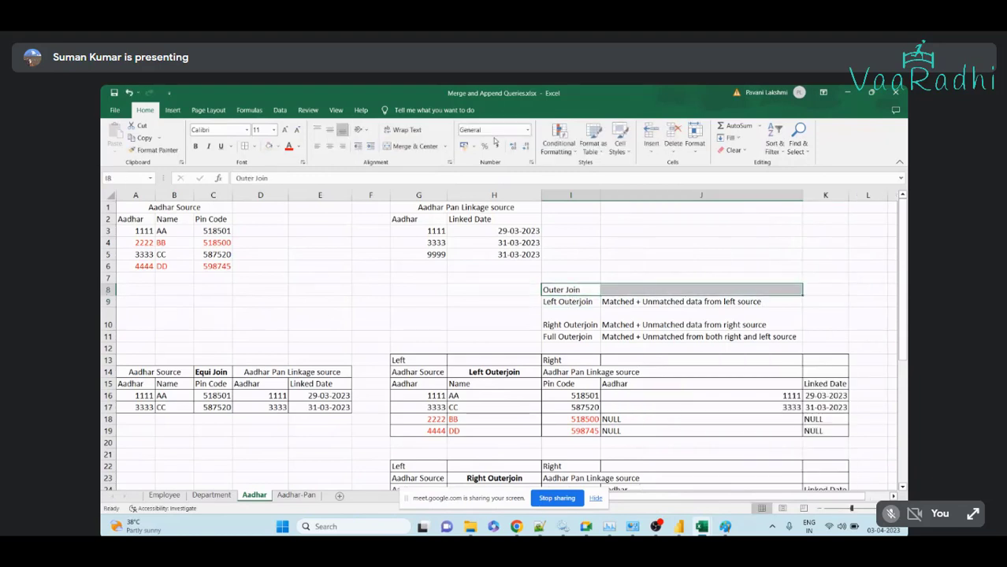
pyautogui.click(412, 146)
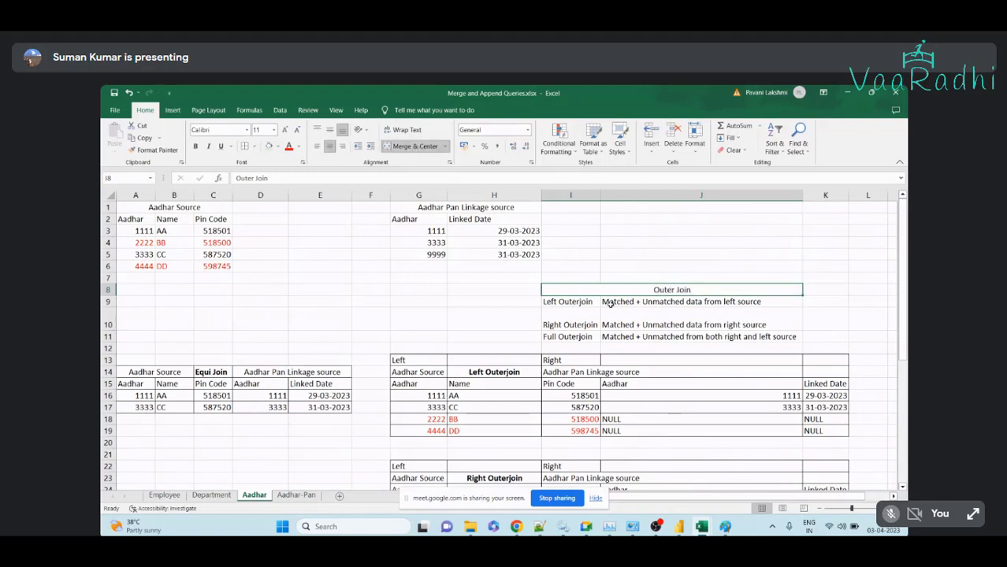
pyautogui.click(195, 146)
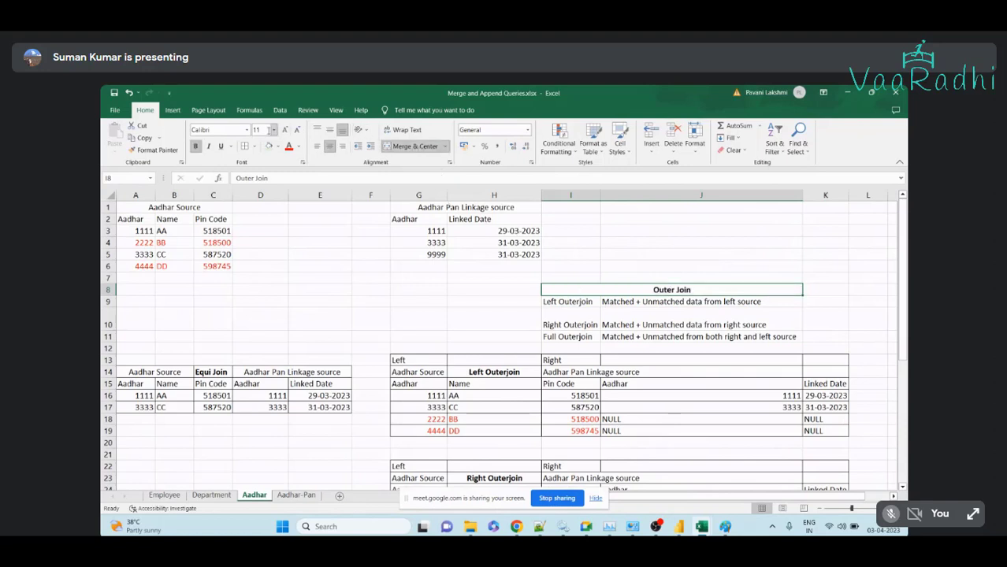
# Auto-fit the height of row 10 and apply all borders to the Outer Join summary in I8:J11
pyautogui.click(588, 295)
pyautogui.doubleClick(109, 330)
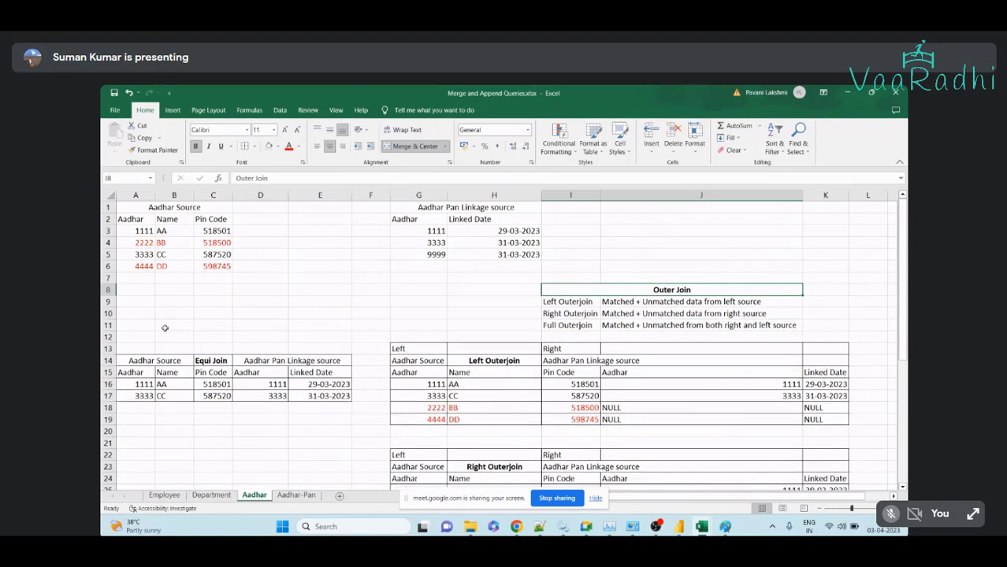
pyautogui.moveTo(578, 287); pyautogui.dragTo(581, 325)
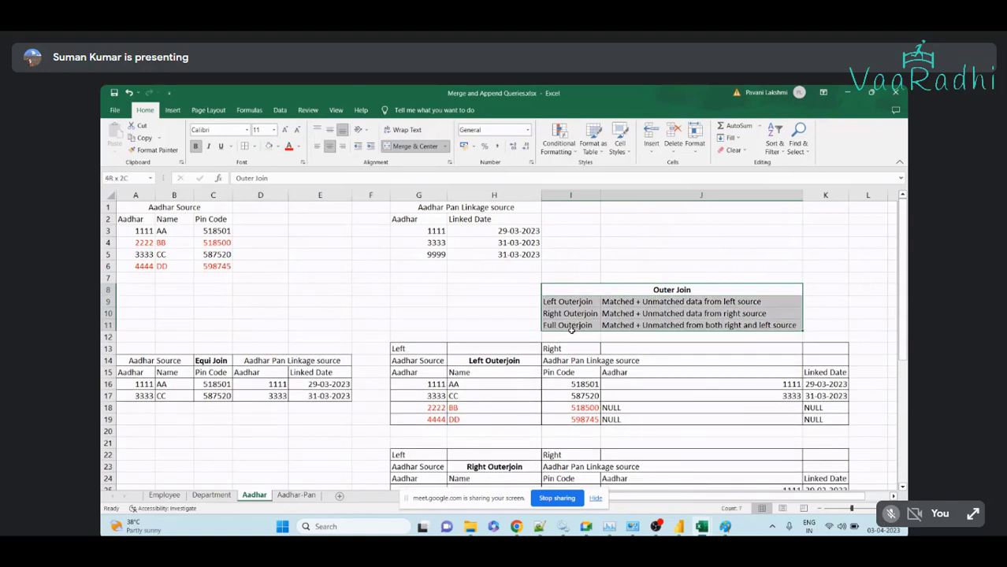
pyautogui.click(251, 148)
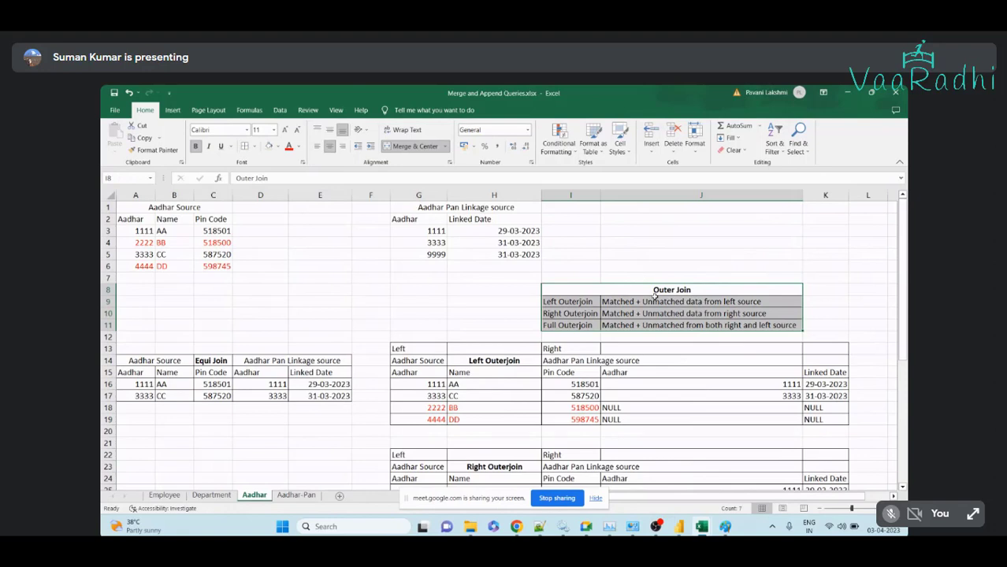
pyautogui.click(463, 289)
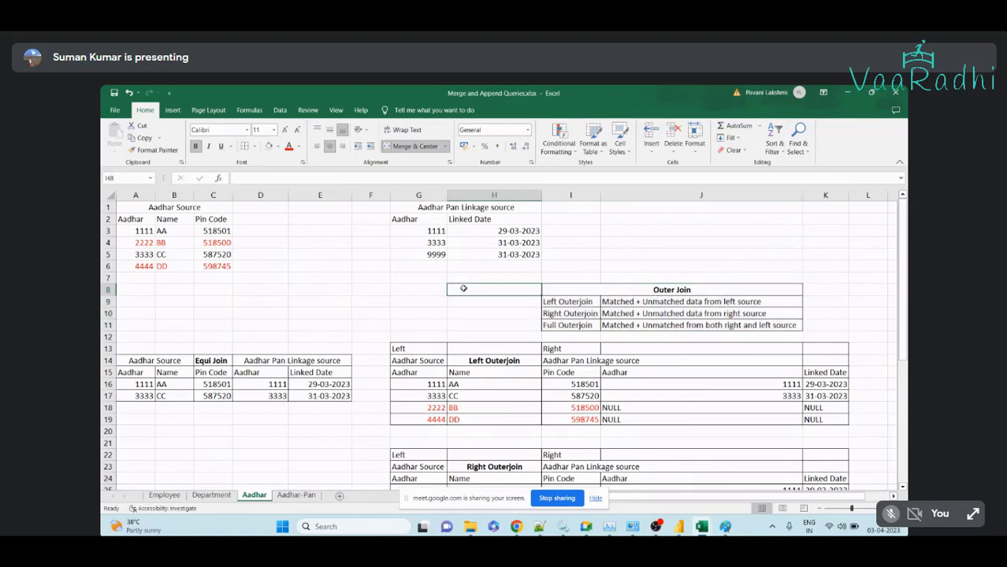
# Enter the heading "Equi Jion" in G8
pyautogui.click(422, 289)
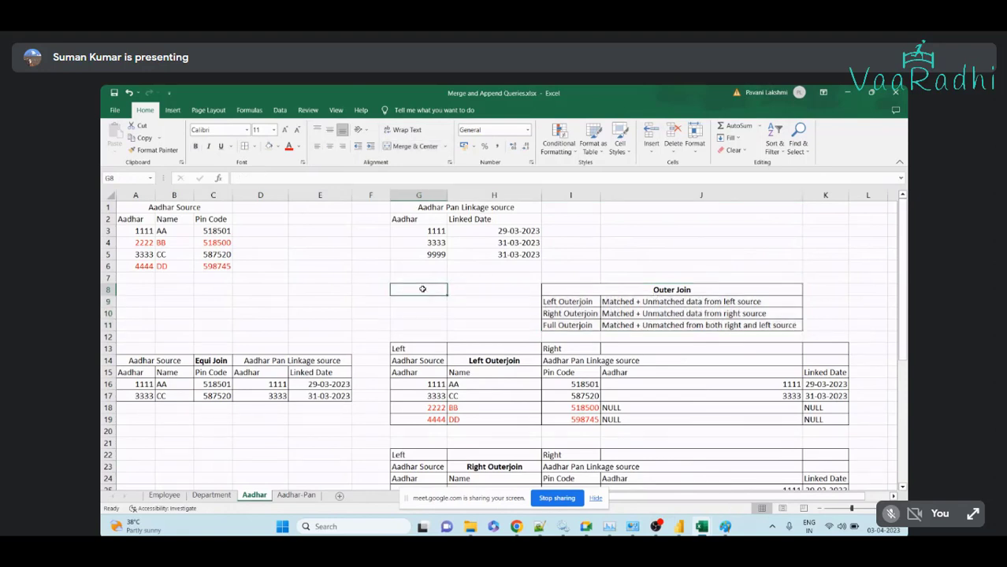
pyautogui.write('Equi J')
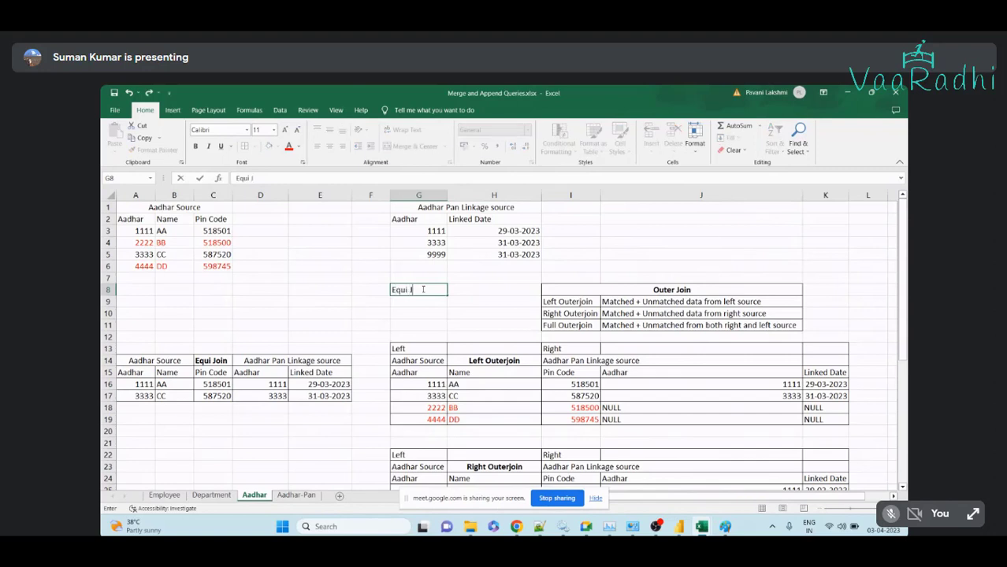
pyautogui.write('ion')
pyautogui.press('Return')
pyautogui.write('On')
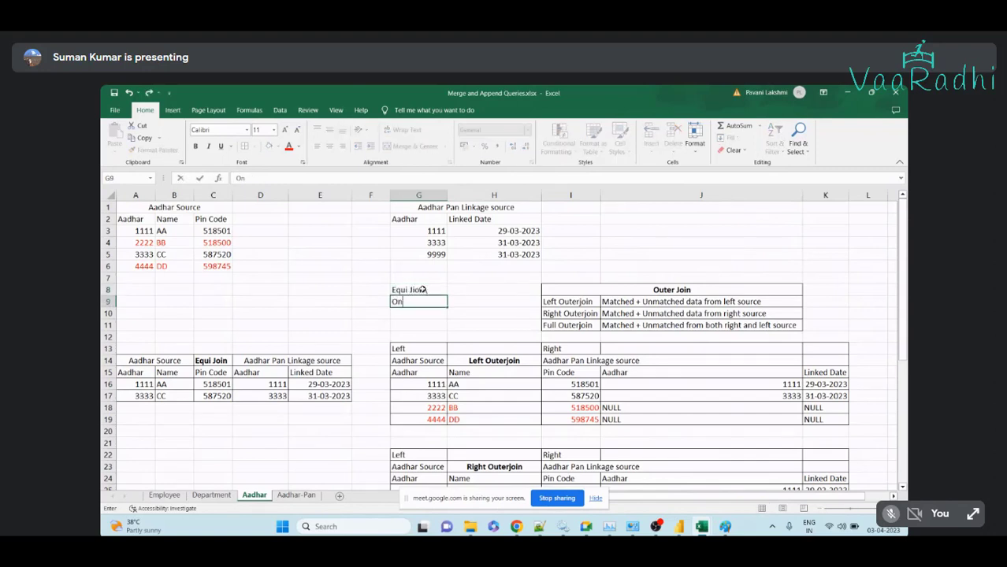
pyautogui.press('Escape')
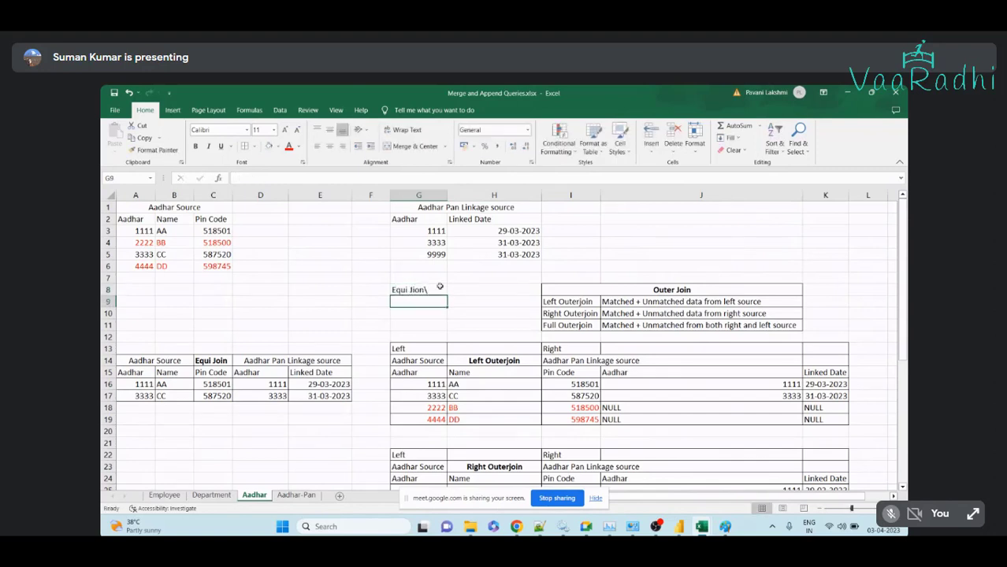
pyautogui.doubleClick(440, 289)
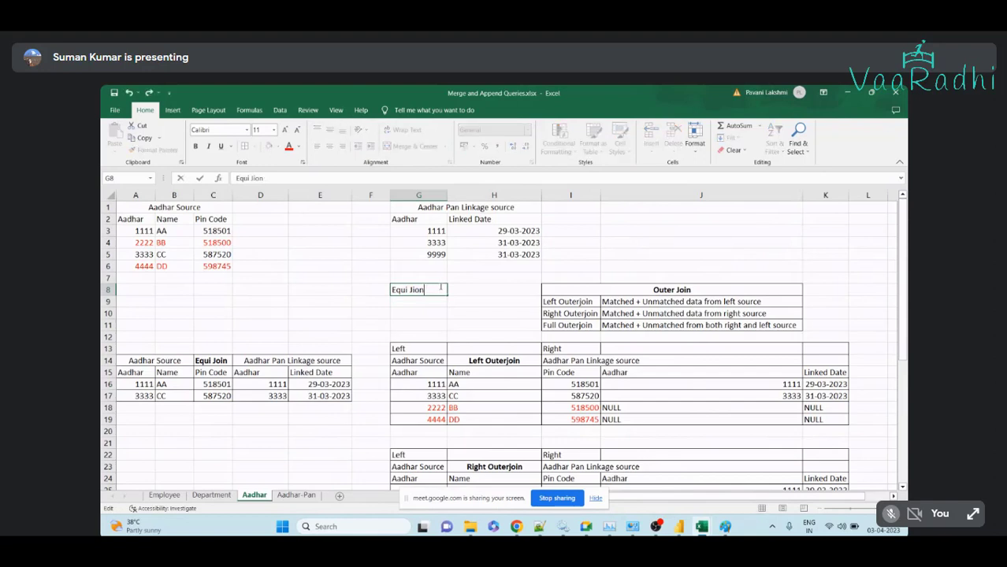
pyautogui.press('Return')
# Enter "Matched records from both left and right source" in G9 and auto-fit the width of column G
pyautogui.write('Mat')
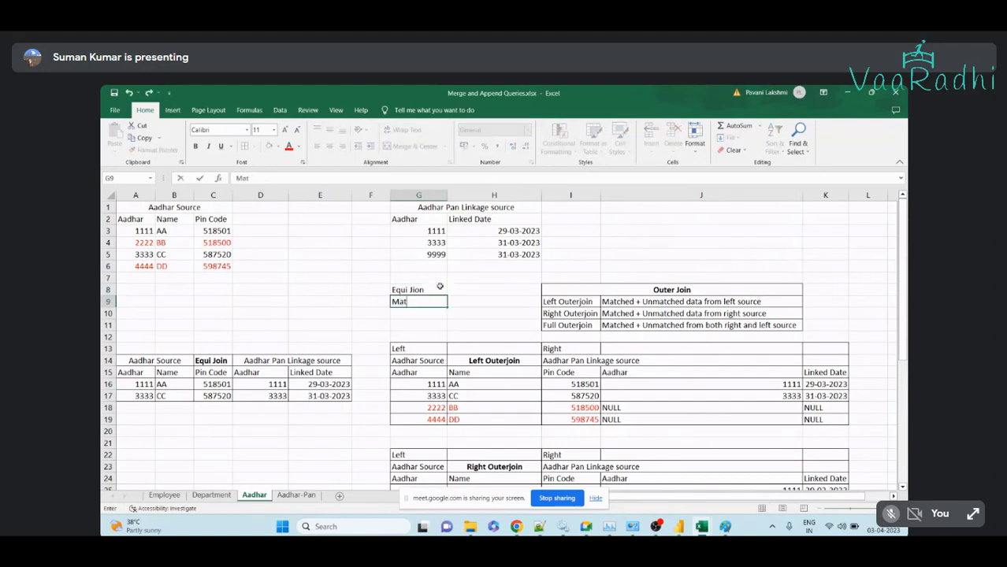
pyautogui.write('ched records from both')
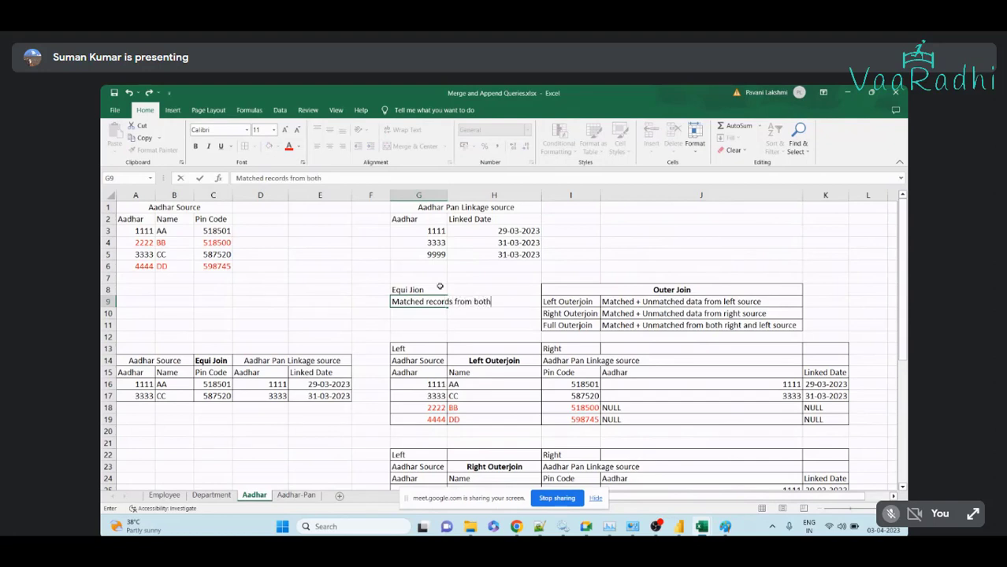
pyautogui.press('BackSpace')
pyautogui.press('BackSpace')
pyautogui.press('BackSpace')
pyautogui.write('oth left and right source')
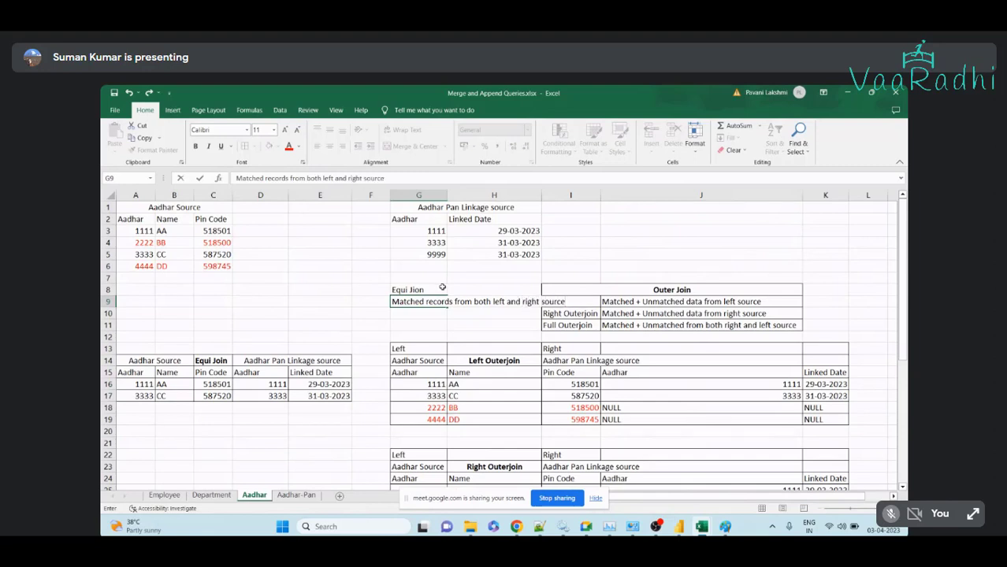
pyautogui.click(453, 288)
pyautogui.doubleClick(447, 194)
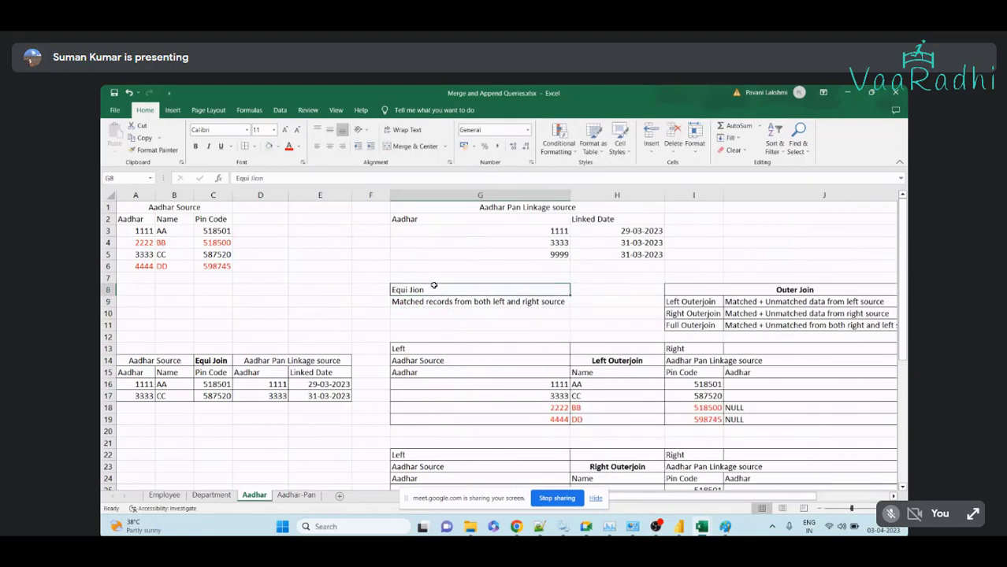
# Make the G8 heading bold and centred, and apply all borders to G8:G9
pyautogui.click(435, 290)
pyautogui.hotkey('ctrl', 'b')
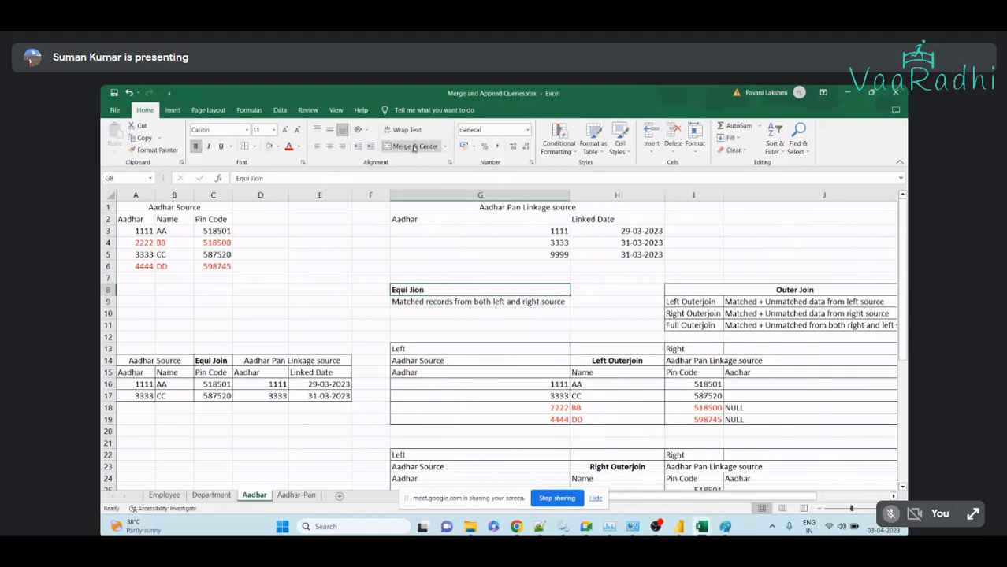
pyautogui.click(415, 147)
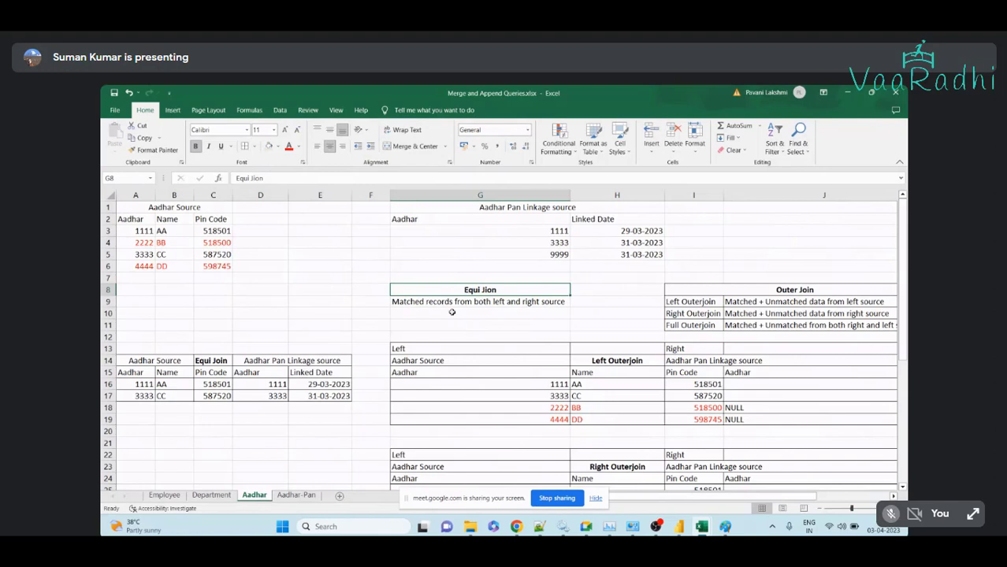
pyautogui.moveTo(447, 293); pyautogui.dragTo(447, 301)
pyautogui.click(245, 146)
pyautogui.click(479, 313)
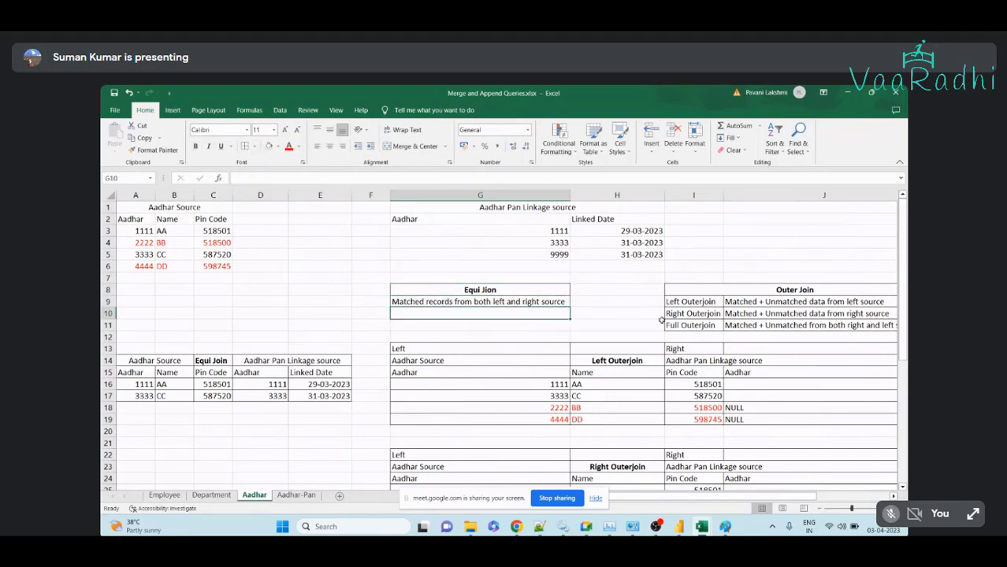
# Apply all borders to the Aadhar Pan Linkage source table in G2:H5
pyautogui.moveTo(472, 220); pyautogui.dragTo(653, 254)
pyautogui.click(245, 147)
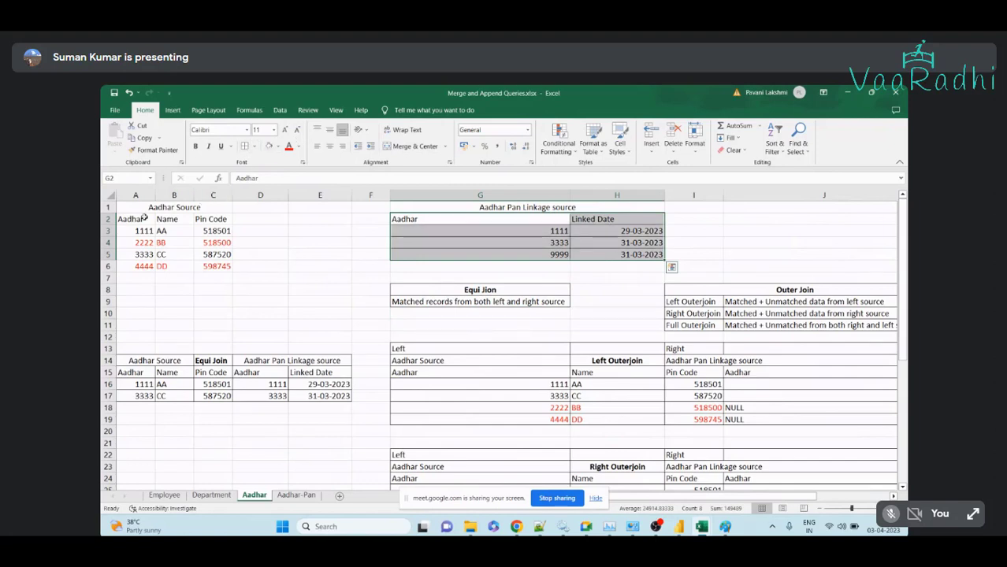
# Apply all borders to the Aadhar Source table in A1:C6 and the Aadhar Pan Linkage source table in G1:H5
pyautogui.moveTo(133, 221); pyautogui.dragTo(204, 266)
pyautogui.click(252, 146)
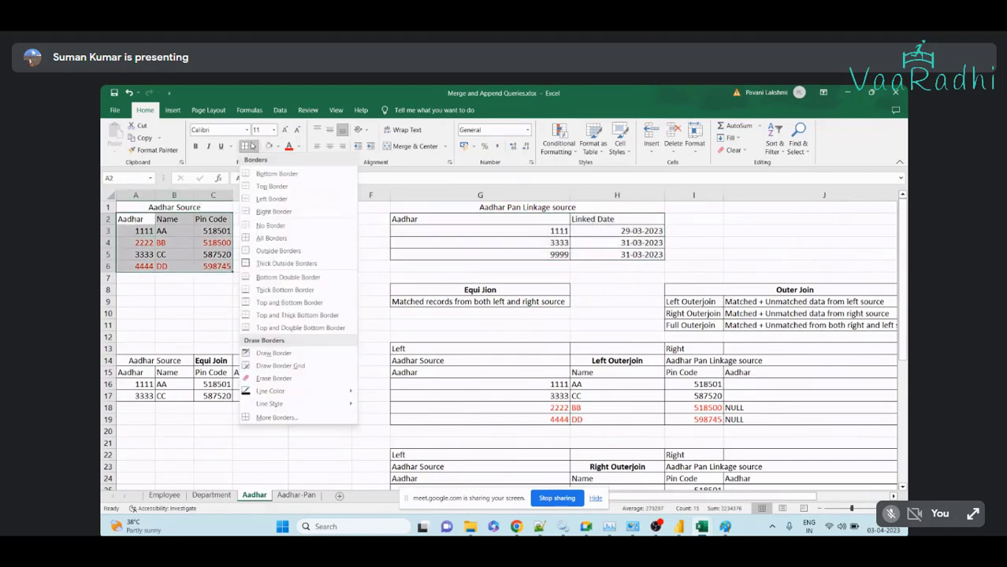
pyautogui.click(271, 237)
pyautogui.click(213, 208)
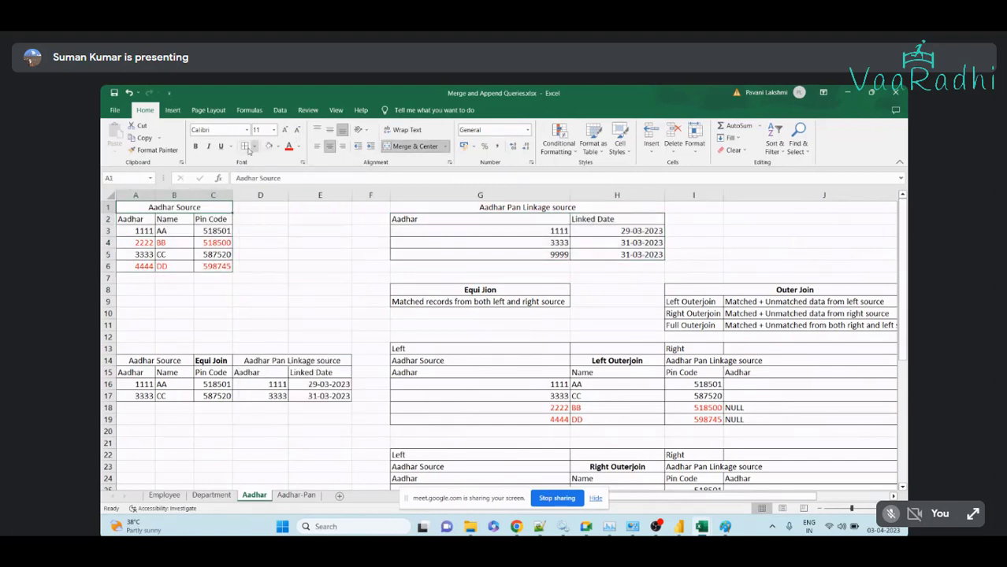
pyautogui.moveTo(442, 208); pyautogui.dragTo(460, 254)
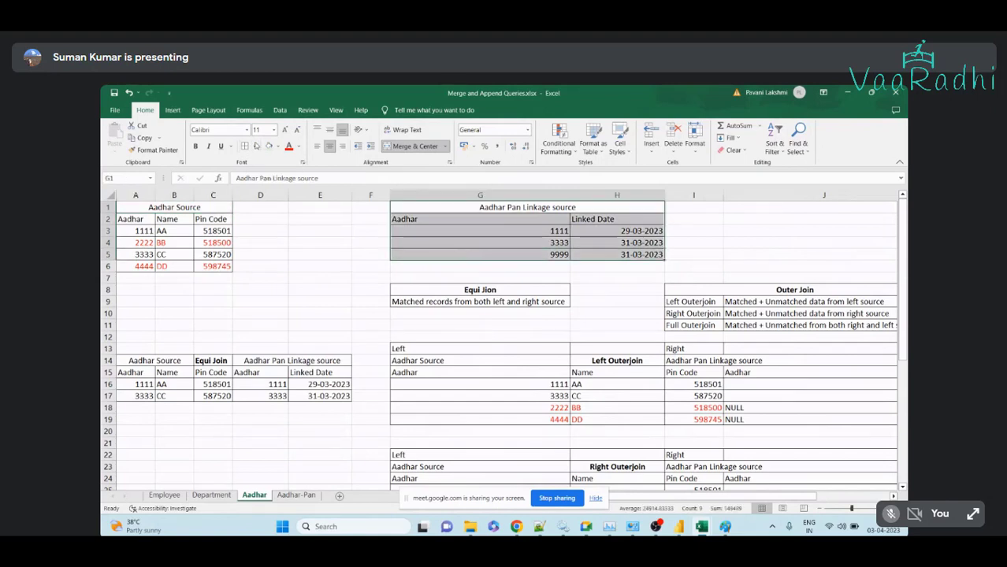
pyautogui.click(596, 296)
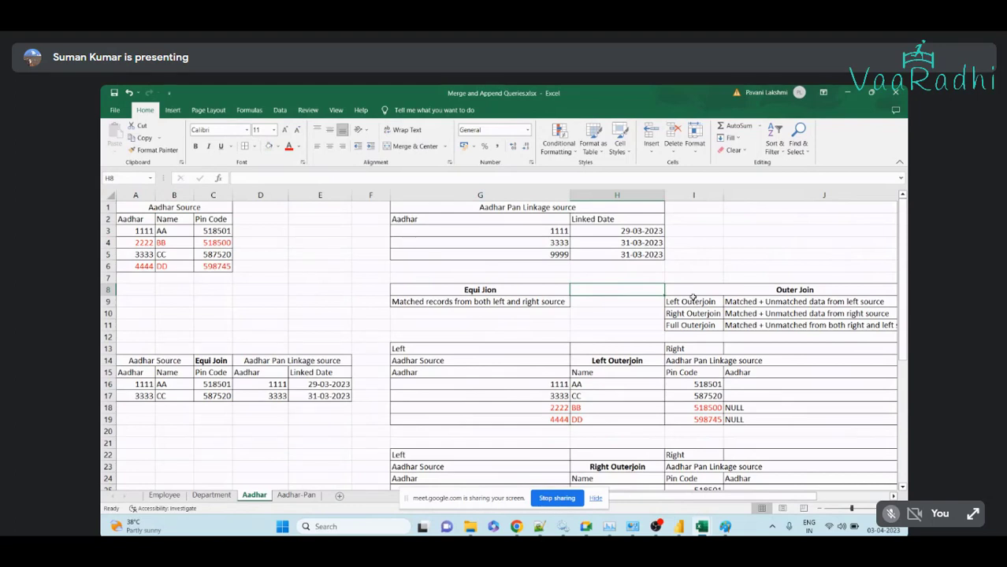
# Move the Equi Jion heading and its definition from G8:G9 to A12:A13, directly above the equi join result table
pyautogui.scroll(-1, 693, 296)
pyautogui.moveTo(480, 254); pyautogui.dragTo(479, 266)
pyautogui.hotkey('ctrl', 'c')
pyautogui.click(131, 304)
pyautogui.hotkey('ctrl', 'v')
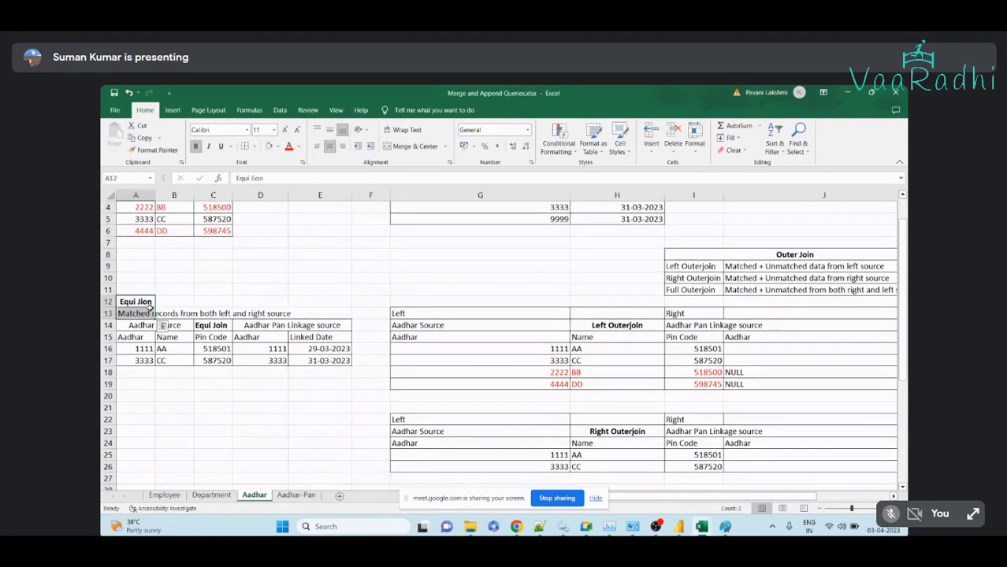
# Merge and centre the Equi Jion heading across A12:D12 and its definition across A13:D13, and narrow column D
pyautogui.press('Right')
pyautogui.press('Right')
pyautogui.press('Right')
pyautogui.press('Right')
pyautogui.moveTo(142, 314); pyautogui.dragTo(271, 305)
pyautogui.click(209, 311)
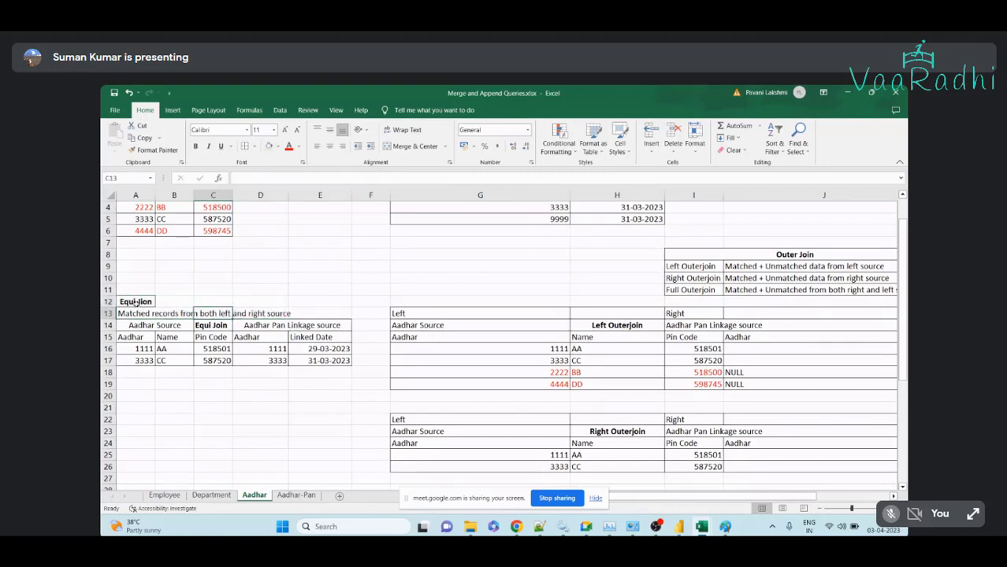
pyautogui.moveTo(138, 305); pyautogui.dragTo(272, 305)
pyautogui.click(402, 155)
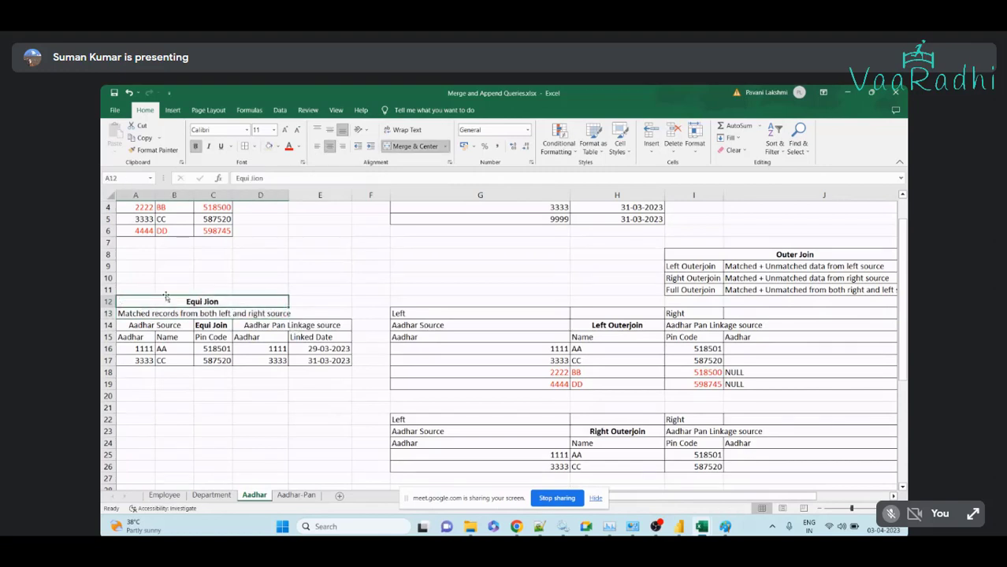
pyautogui.moveTo(123, 313); pyautogui.dragTo(272, 313)
pyautogui.click(403, 148)
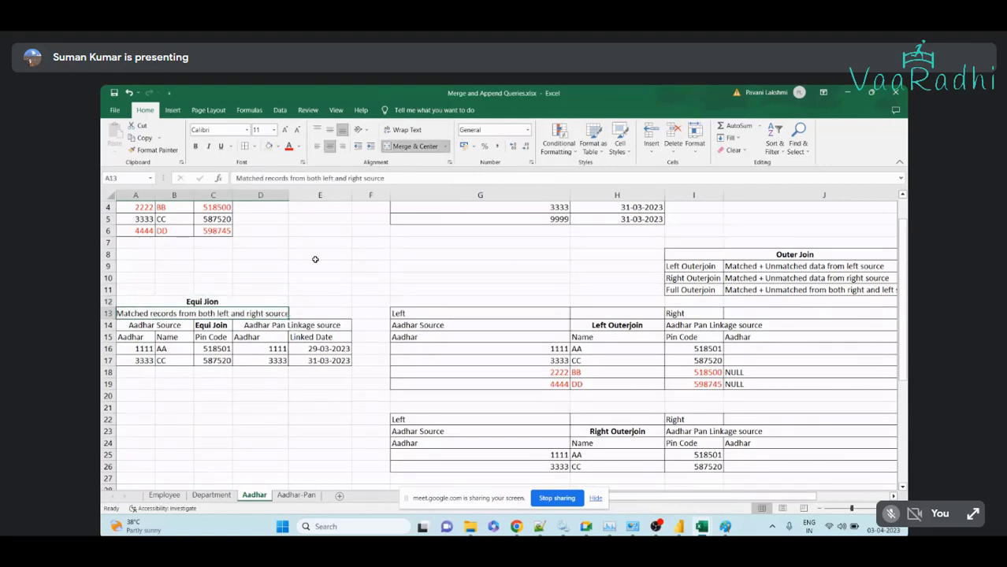
pyautogui.click(282, 281)
pyautogui.moveTo(288, 196); pyautogui.dragTo(262, 195)
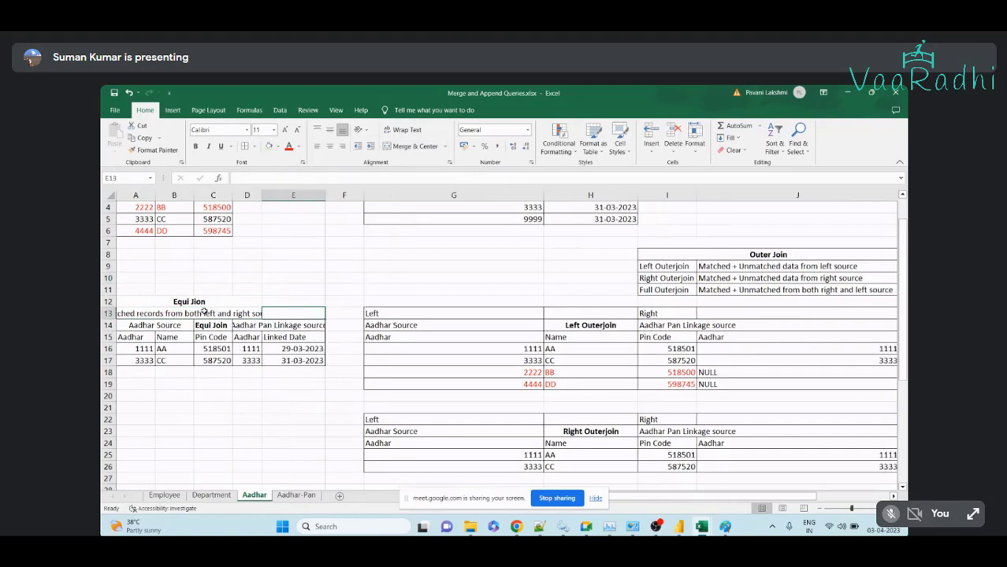
# Extend the merged and centred Equi Jion heading and definition to A12:E12 and A13:E13, and apply all borders to both
pyautogui.click(206, 313)
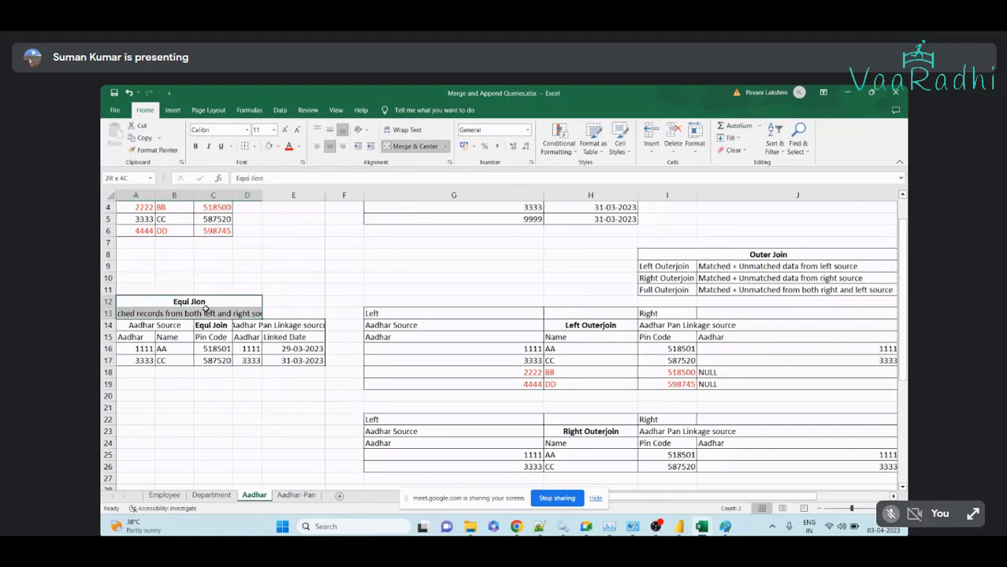
pyautogui.moveTo(207, 302); pyautogui.dragTo(315, 302)
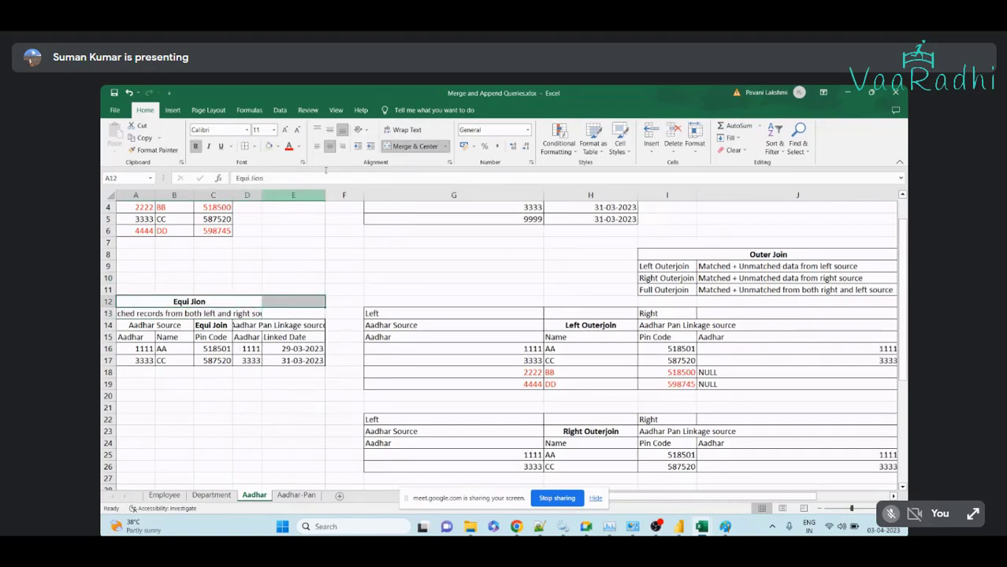
pyautogui.click(412, 146)
pyautogui.click(411, 145)
pyautogui.moveTo(180, 311); pyautogui.dragTo(315, 313)
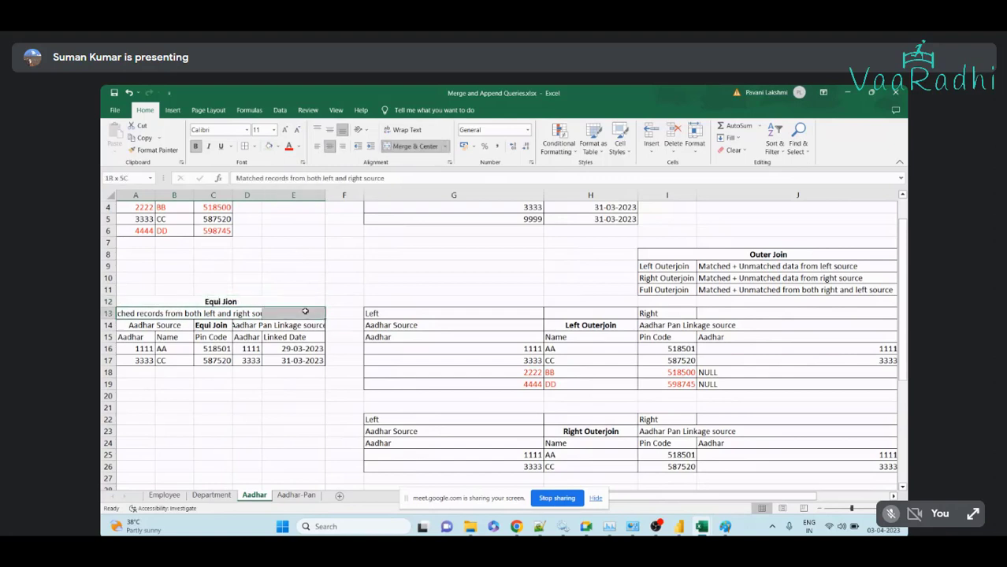
pyautogui.click(411, 147)
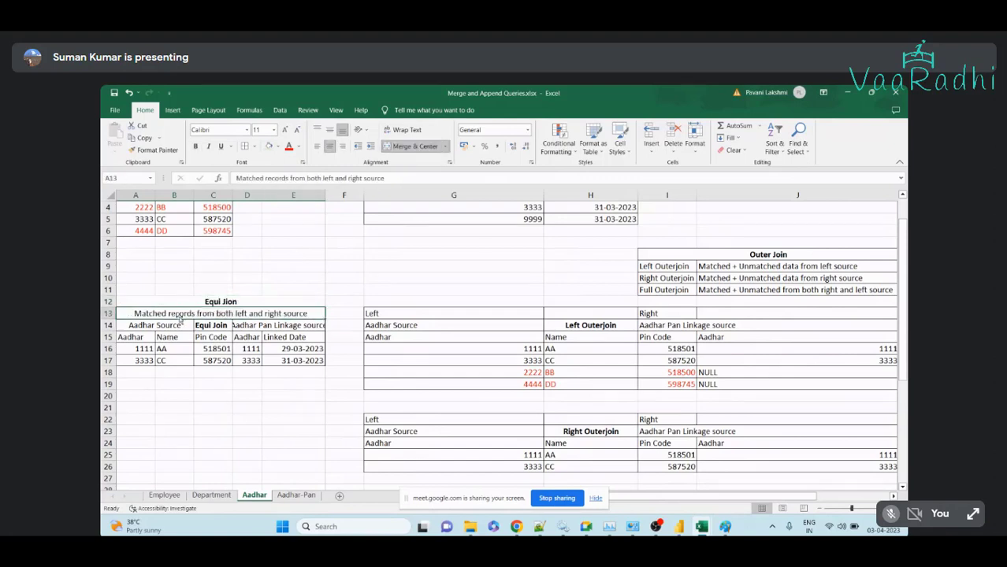
pyautogui.moveTo(193, 303); pyautogui.dragTo(193, 313)
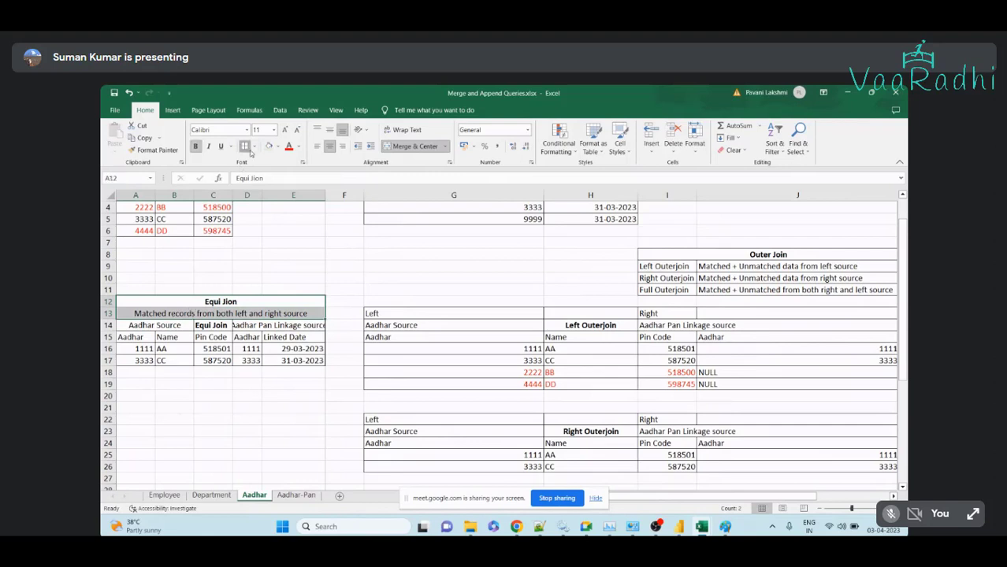
pyautogui.click(473, 253)
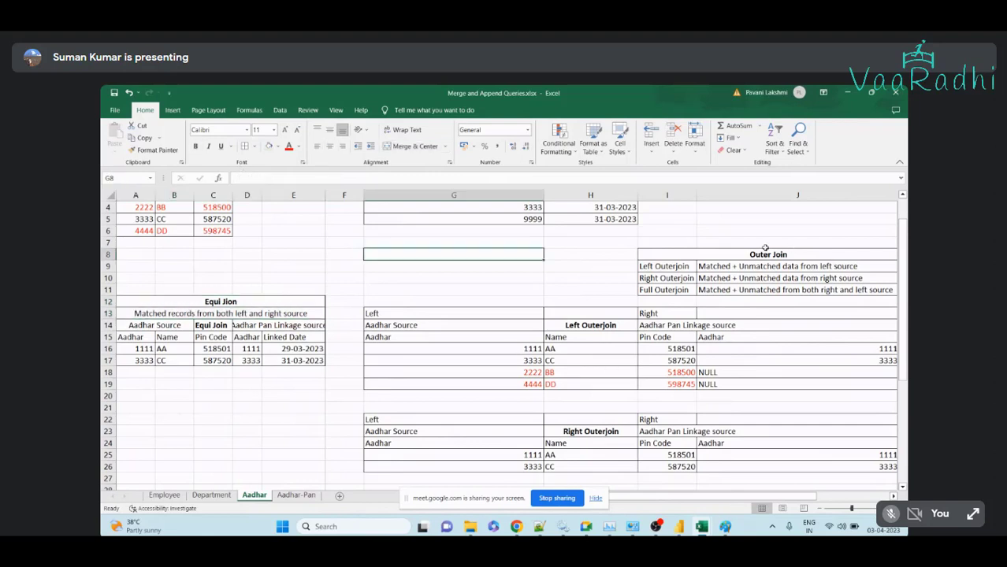
# Move the Outer Join definition table from I8:J11 to G9:H12 and auto-fit the widths of columns G and H
pyautogui.scroll(-1, 749, 254)
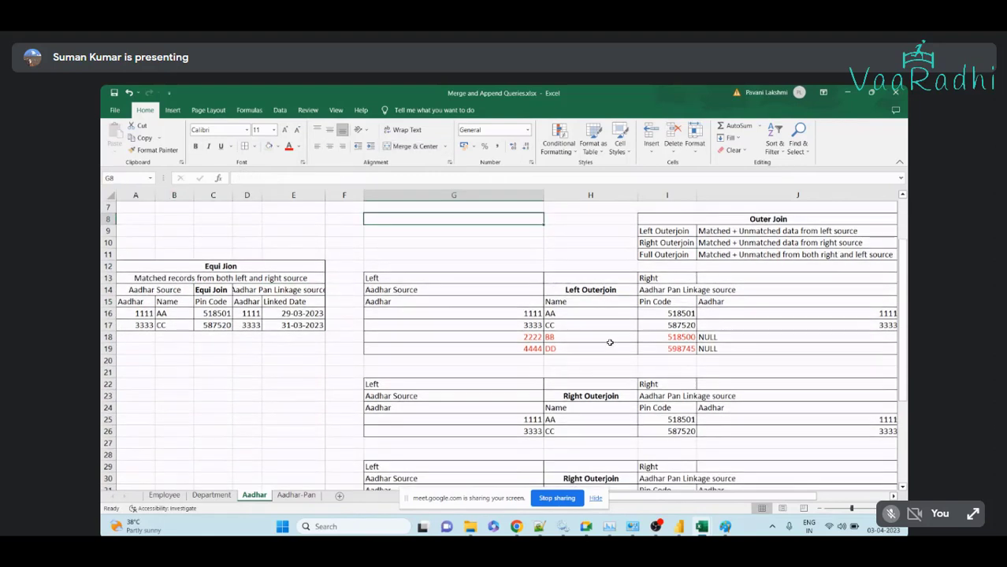
pyautogui.scroll(-2, 609, 344)
pyautogui.scroll(3, 666, 285)
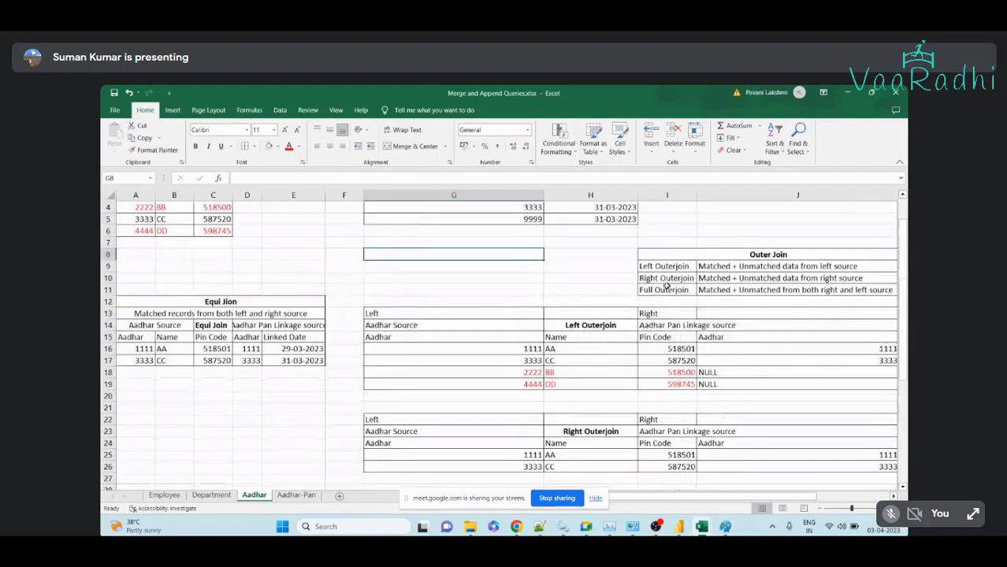
pyautogui.moveTo(667, 255); pyautogui.dragTo(674, 284)
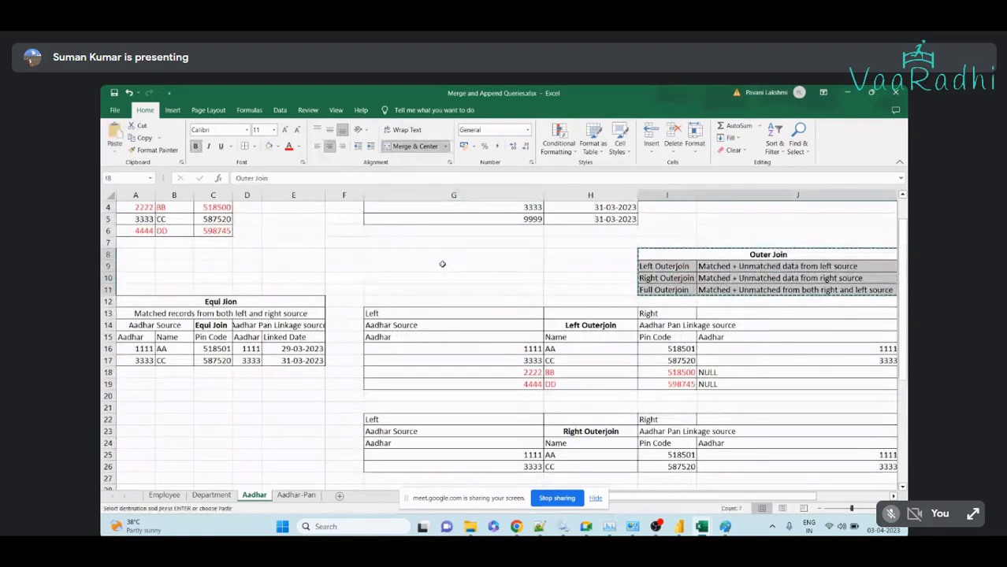
pyautogui.moveTo(795, 249); pyautogui.dragTo(632, 260)
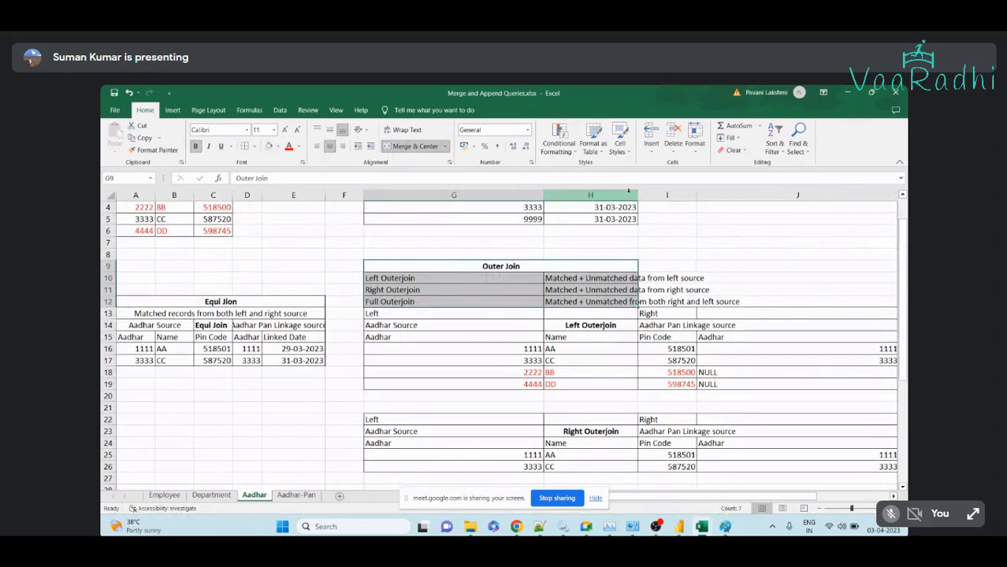
pyautogui.doubleClick(544, 195)
pyautogui.doubleClick(517, 195)
pyautogui.click(611, 252)
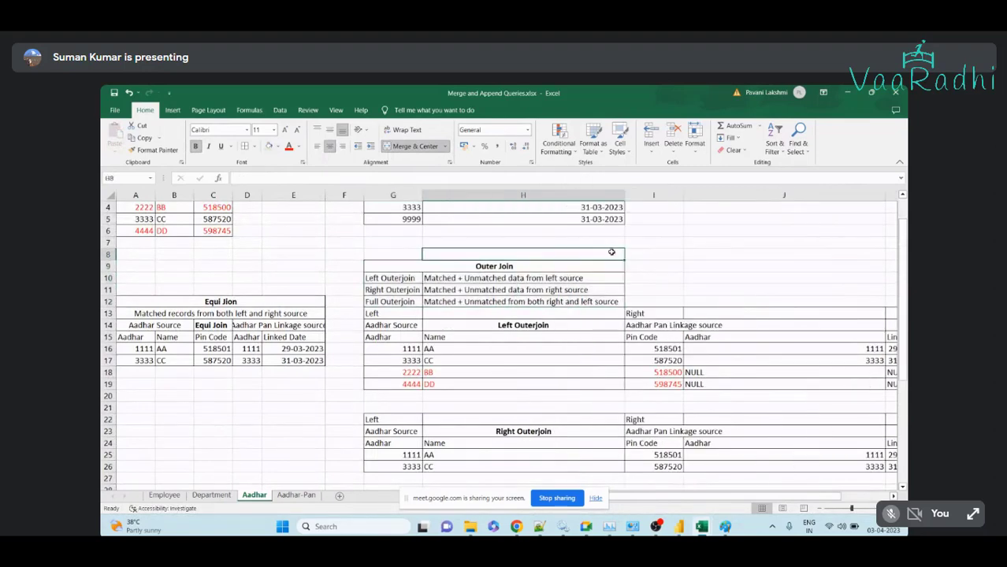
# Merge and centre the Outer Join heading across G9:K9
pyautogui.click(733, 268)
pyautogui.moveTo(568, 265); pyautogui.dragTo(773, 266)
pyautogui.hotkey('shift', 'Right')
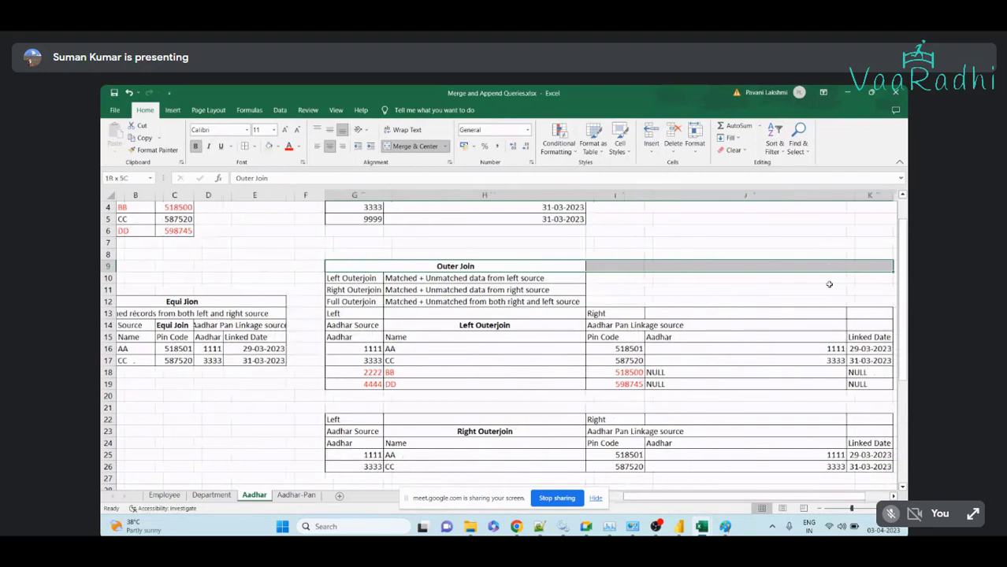
pyautogui.click(398, 148)
pyautogui.click(416, 145)
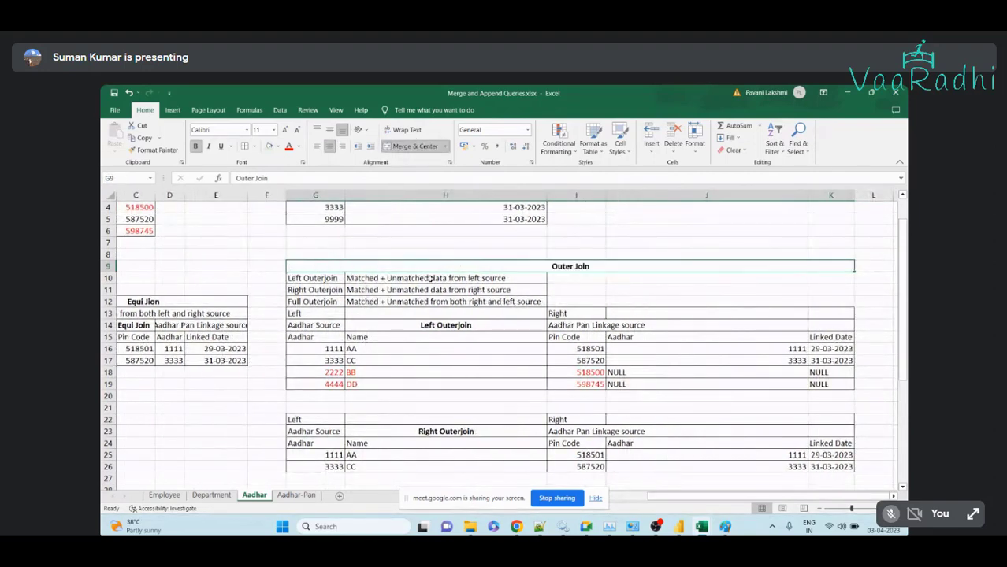
# Merge each of the three outer join definitions across columns H to K in rows 10, 11 and 12
pyautogui.moveTo(577, 278); pyautogui.dragTo(827, 280)
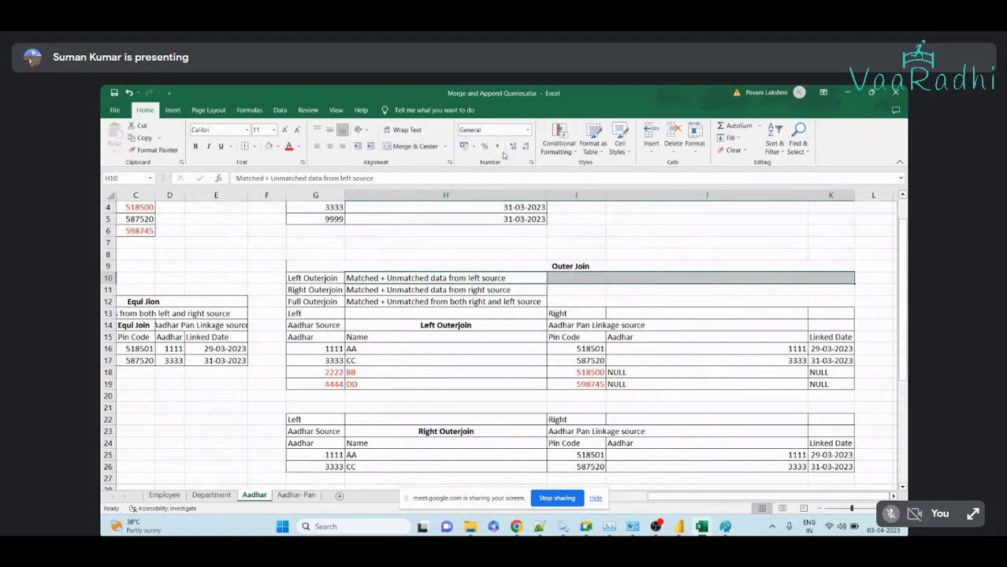
pyautogui.click(410, 147)
pyautogui.moveTo(423, 288); pyautogui.dragTo(826, 288)
pyautogui.click(410, 147)
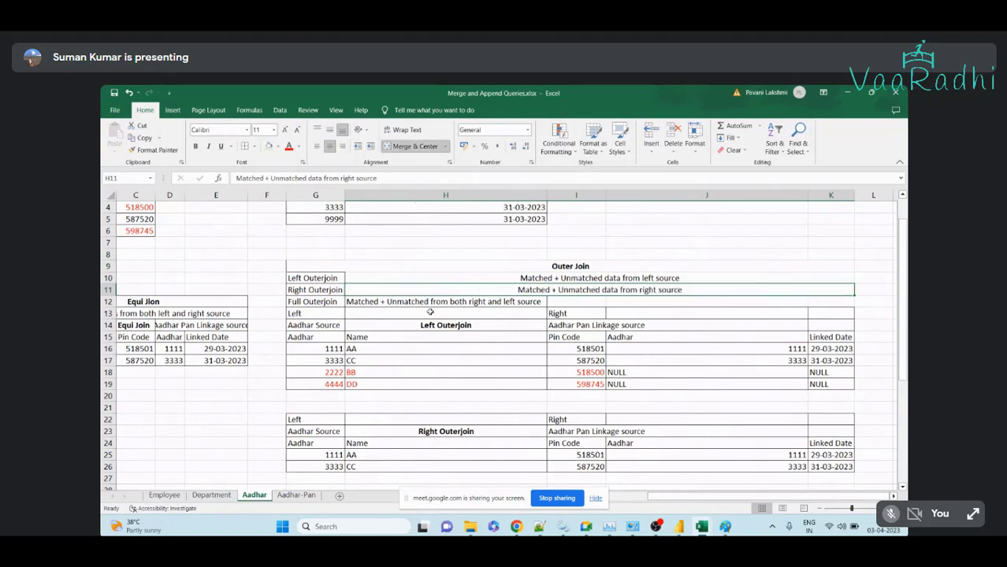
pyautogui.moveTo(412, 300); pyautogui.dragTo(826, 302)
pyautogui.click(410, 147)
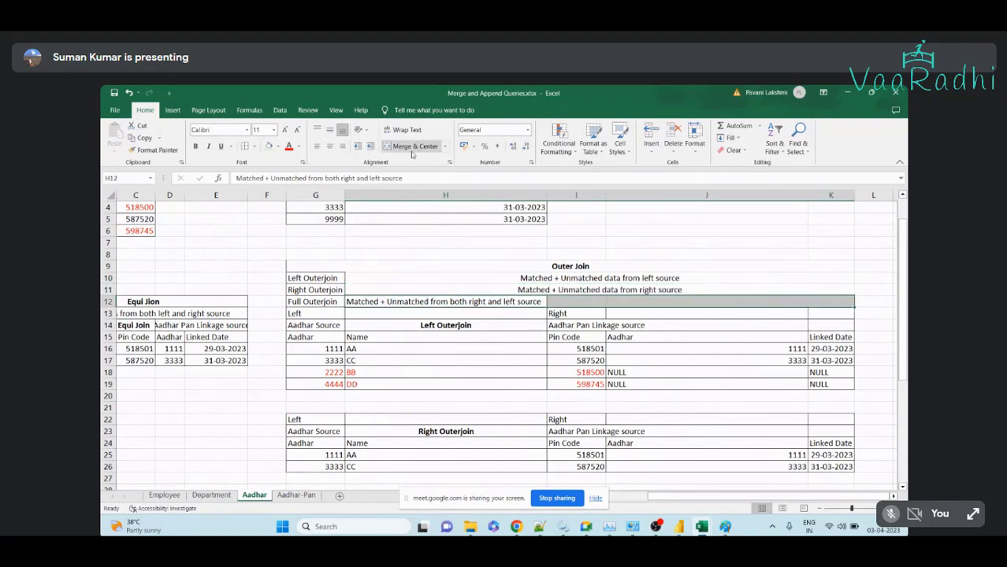
# Left-align the definitions in H10:K12 and apply all borders to the Outer Join table in G9:K12
pyautogui.moveTo(456, 277); pyautogui.dragTo(457, 301)
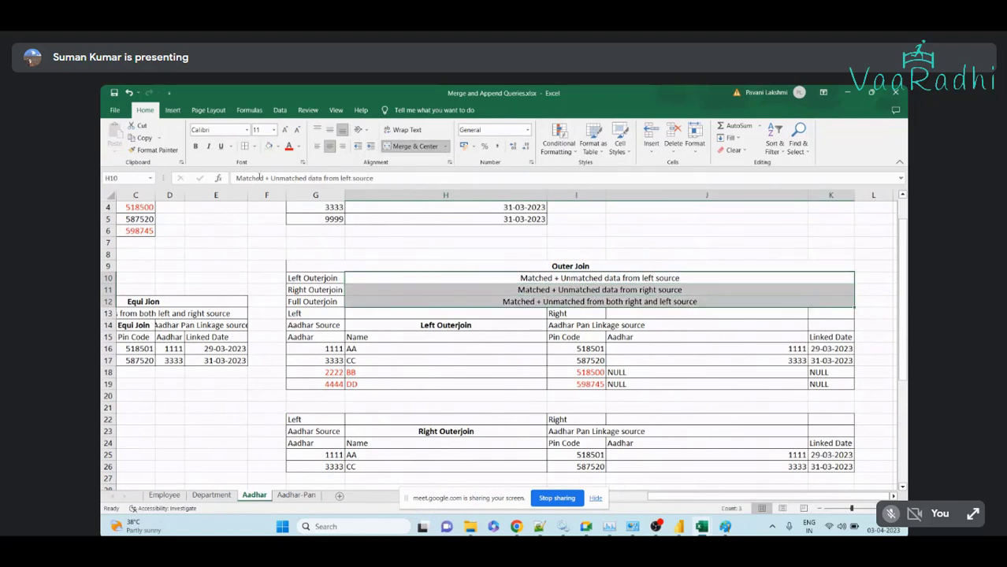
pyautogui.click(316, 147)
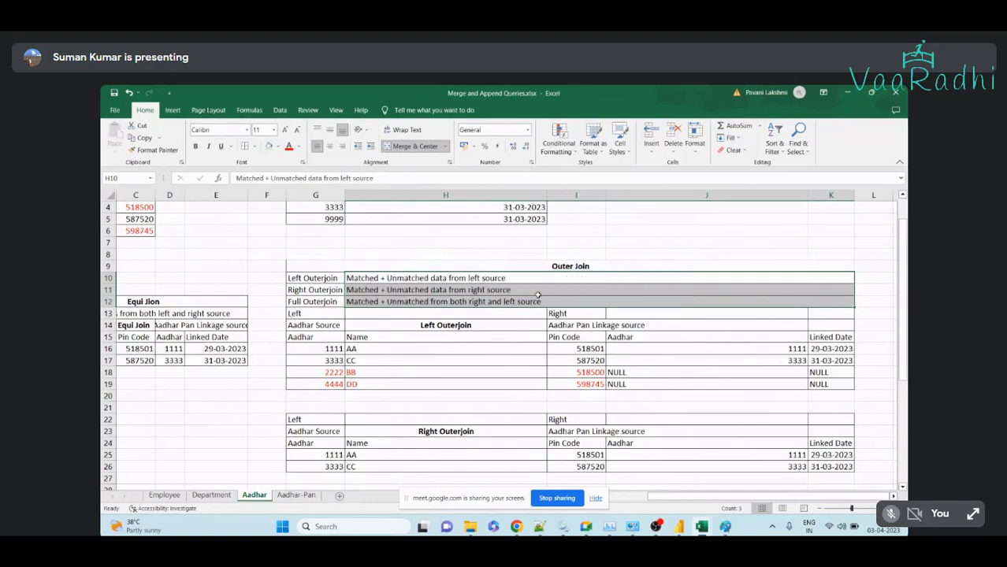
pyautogui.moveTo(542, 268); pyautogui.dragTo(427, 301)
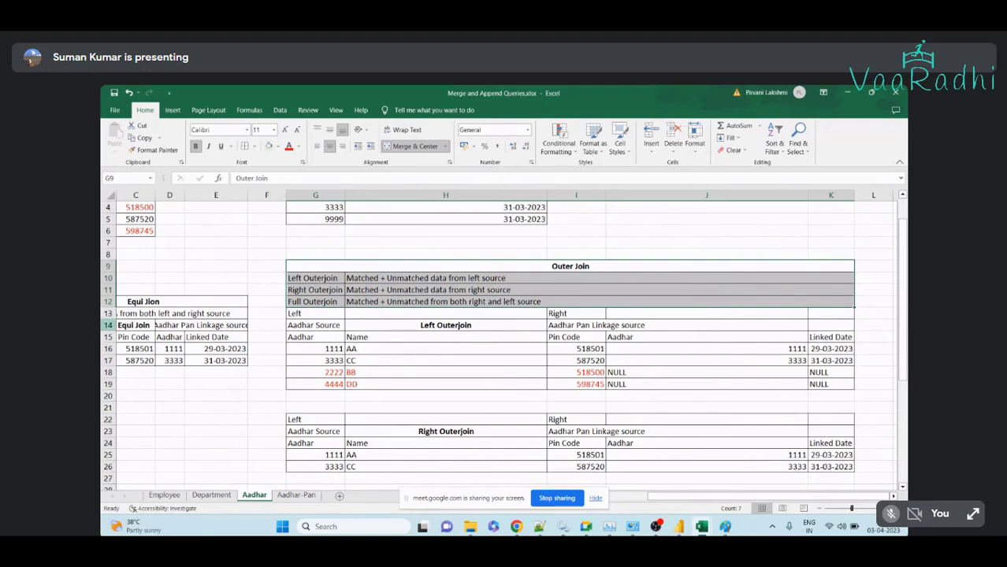
# Try to insert a blank row above row 14
pyautogui.rightClick(108, 325)
pyautogui.click(126, 417)
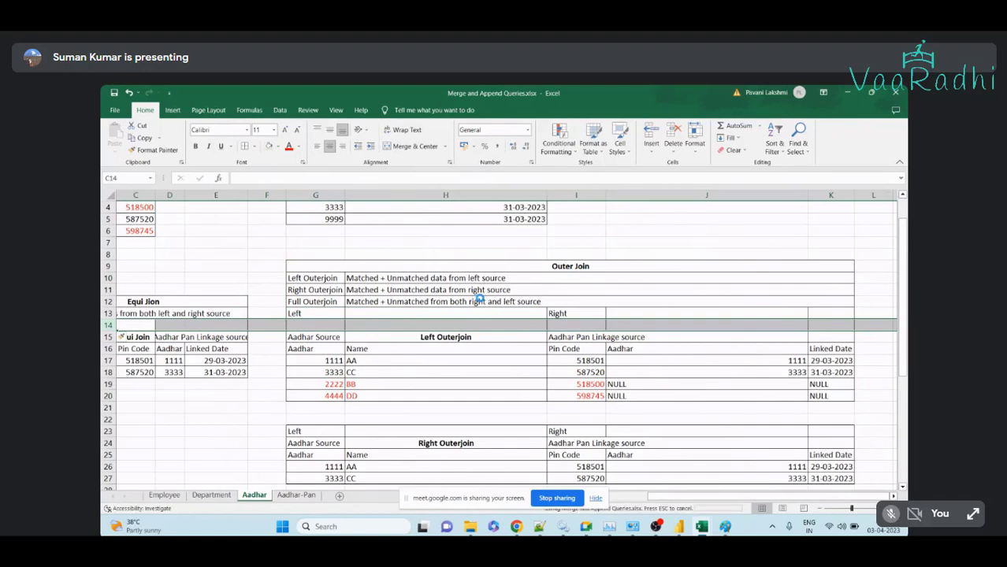
pyautogui.hotkey('ctrl', 'z')
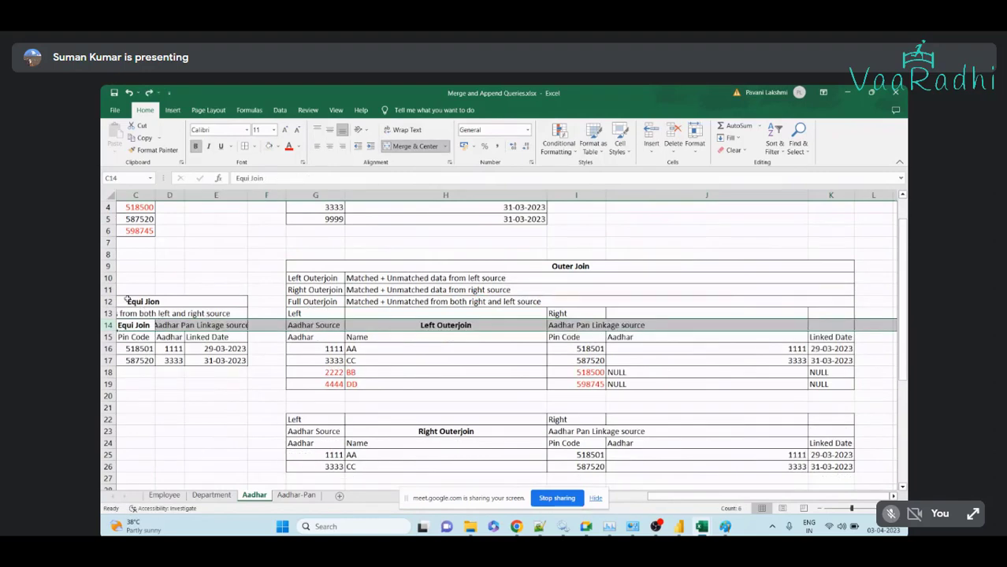
# Move the Equi Jion heading and definition from A12:E13 up to A10:E11
pyautogui.moveTo(126, 302); pyautogui.dragTo(134, 360)
pyautogui.hotkey('ctrl', 'c')
pyautogui.hscroll(-2, 135, 282)
pyautogui.click(136, 281)
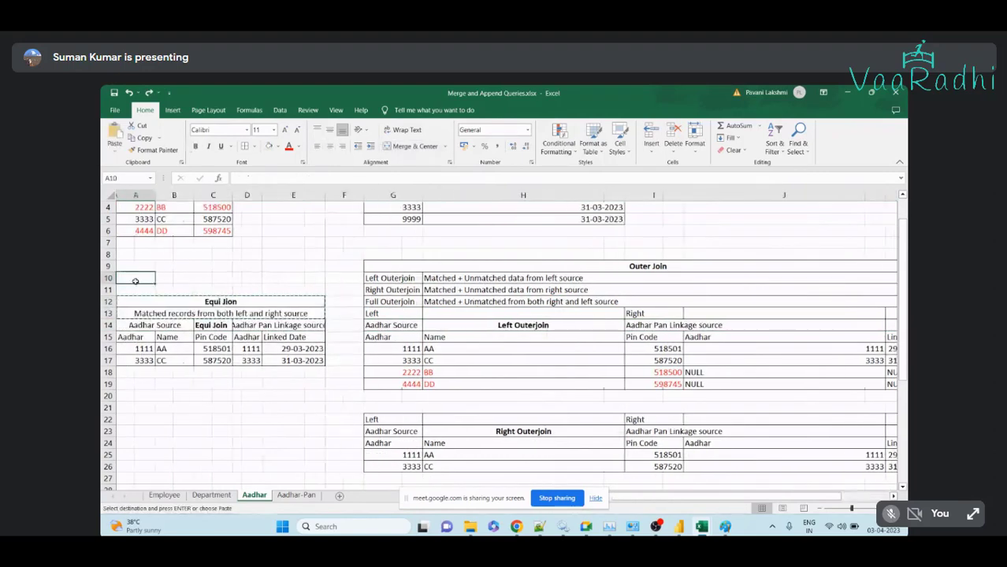
pyautogui.hotkey('ctrl', 'v')
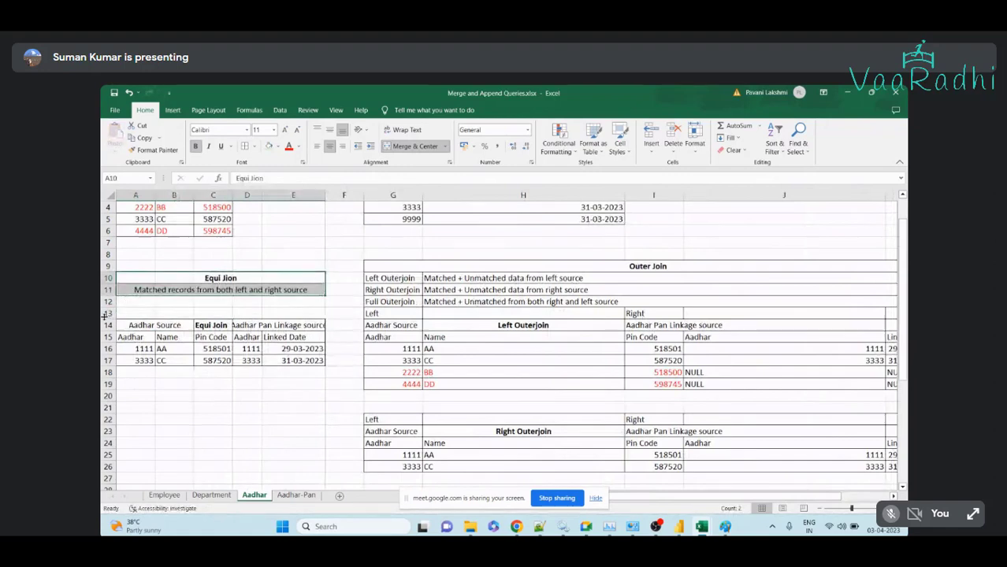
# Insert a blank row above row 13 and move the Equi Jion heading and definition back down to A12:E13
pyautogui.click(108, 313)
pyautogui.rightClick(107, 313)
pyautogui.click(136, 399)
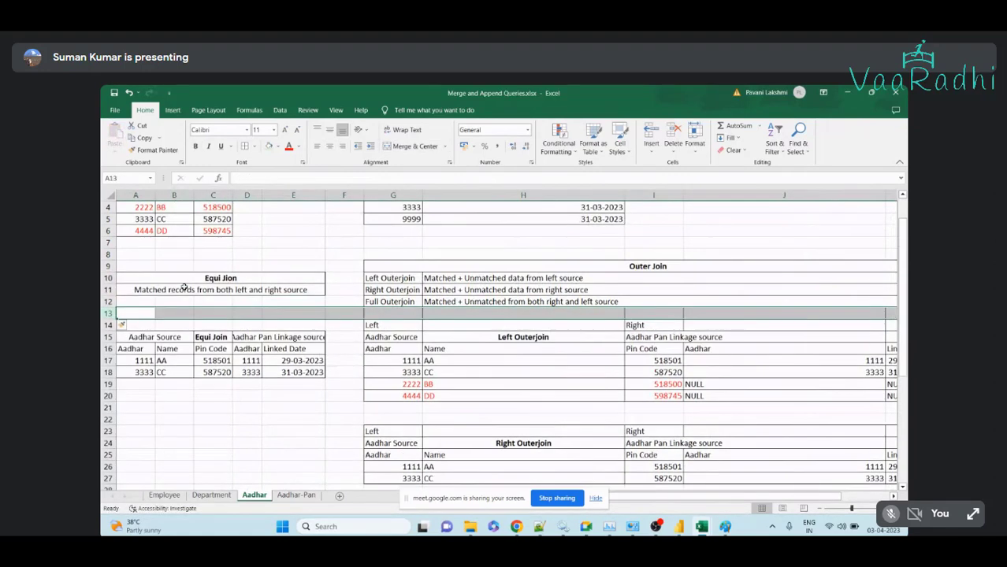
pyautogui.moveTo(184, 288); pyautogui.dragTo(183, 278)
pyautogui.moveTo(325, 277); pyautogui.dragTo(324, 301)
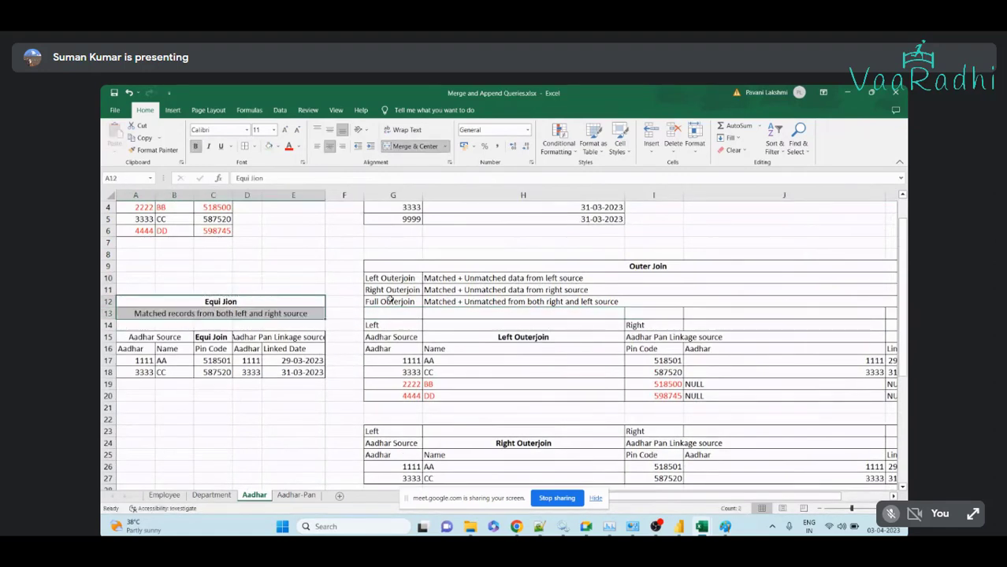
pyautogui.click(410, 312)
pyautogui.scroll(-1, 758, 305)
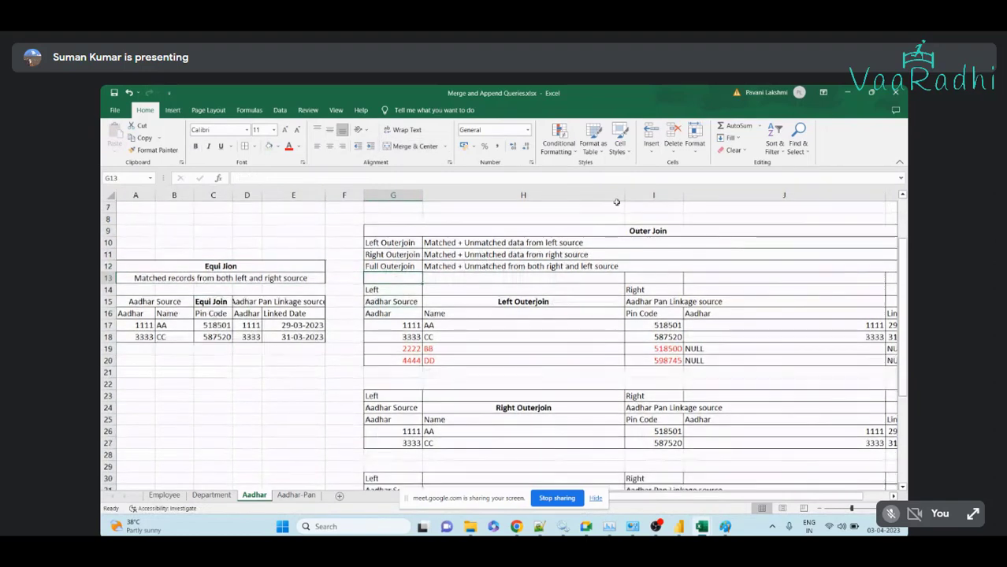
# AutoFit the widths of columns H and J to their contents
pyautogui.doubleClick(624, 194)
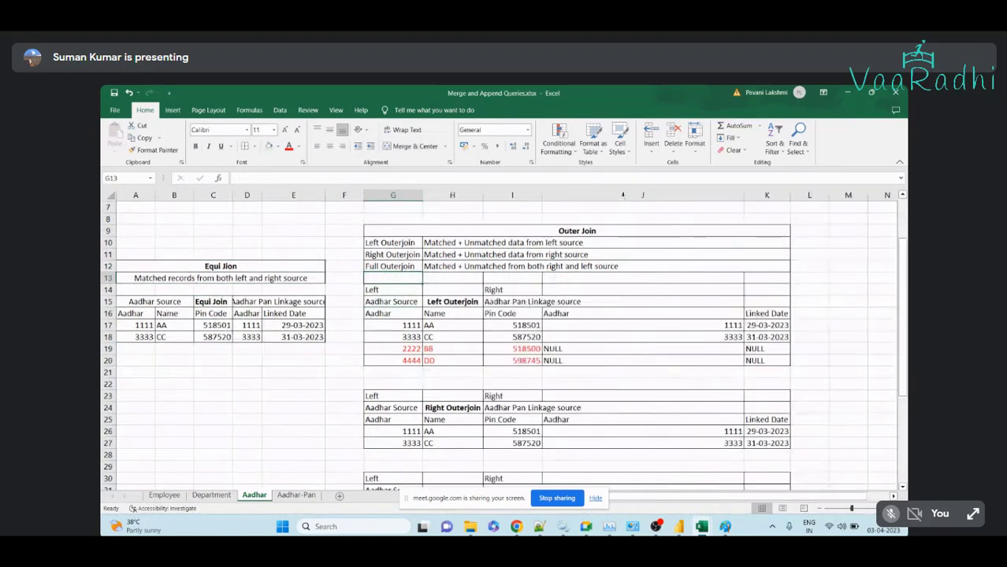
pyautogui.doubleClick(745, 195)
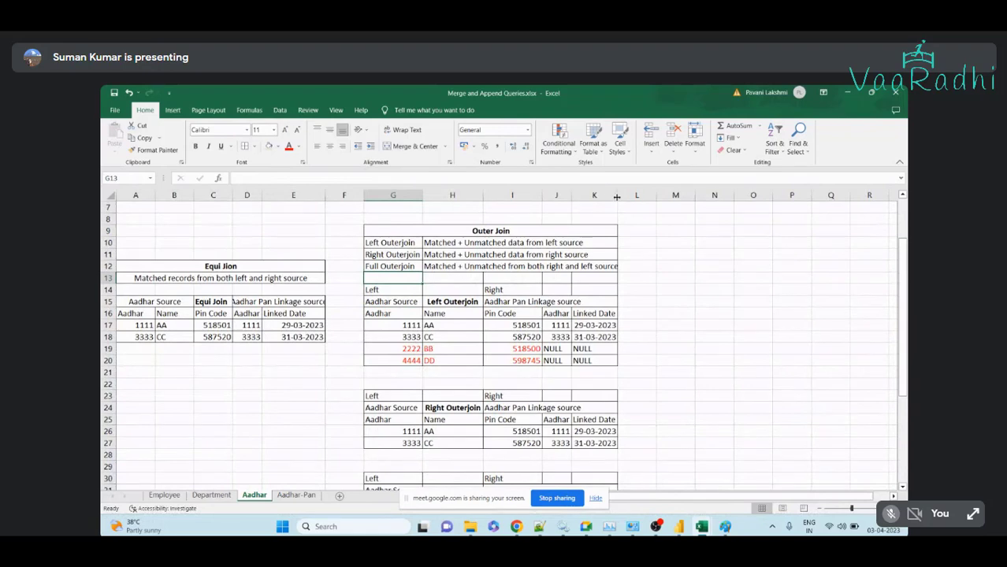
pyautogui.click(599, 278)
pyautogui.scroll(-2, 600, 278)
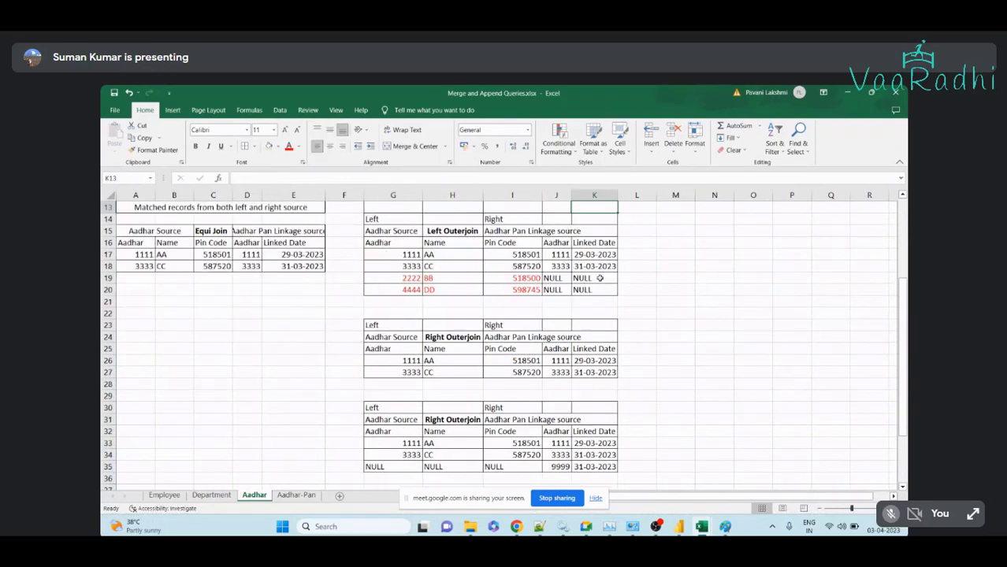
pyautogui.scroll(3, 584, 291)
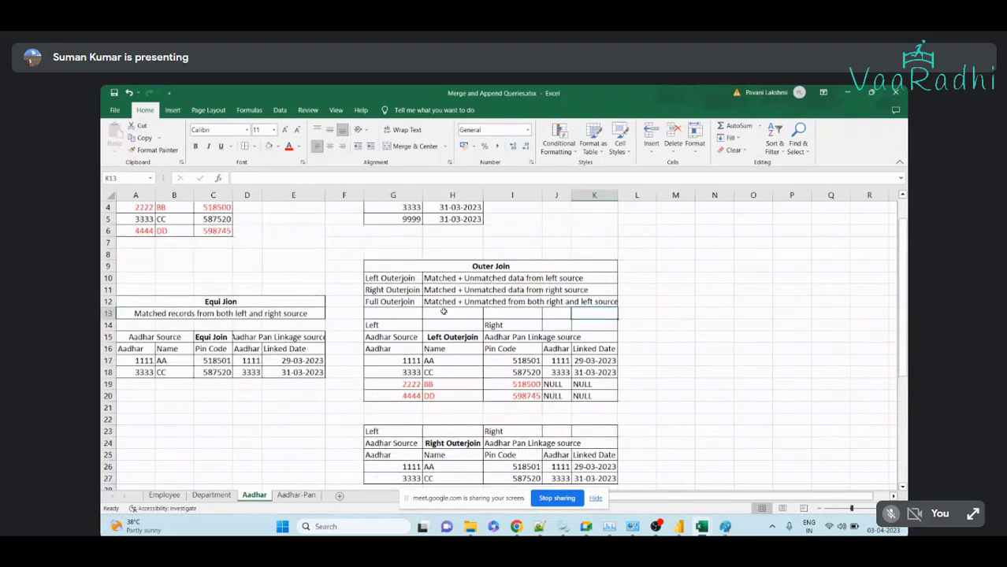
# Copy the blank, borderless cells A14:F14 onto row 13 starting at G13 to clear the borders below the Outer Join definitions
pyautogui.moveTo(134, 326); pyautogui.dragTo(347, 326)
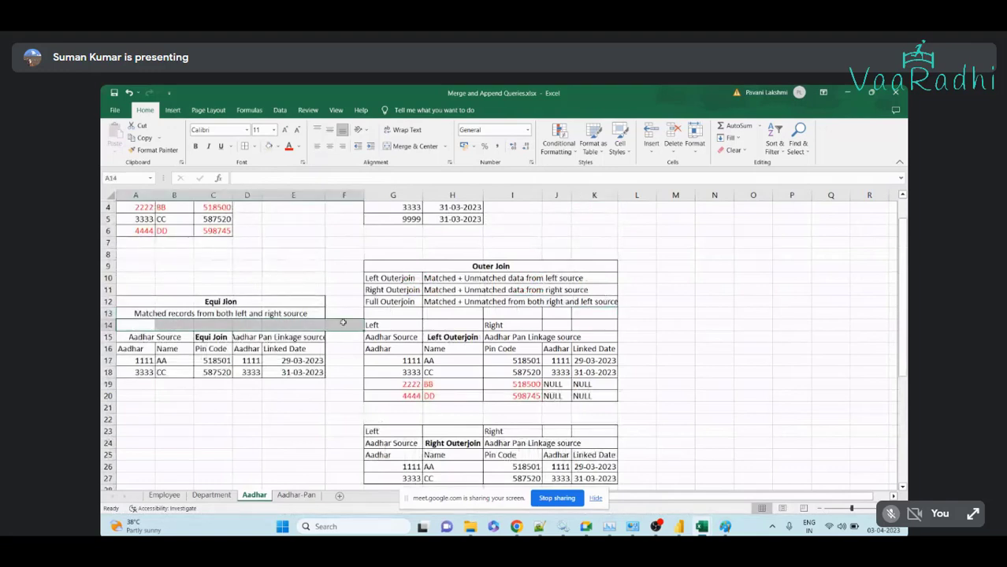
pyautogui.hotkey('ctrl', 'c')
pyautogui.click(376, 313)
pyautogui.hotkey('ctrl', 'v')
pyautogui.click(826, 294)
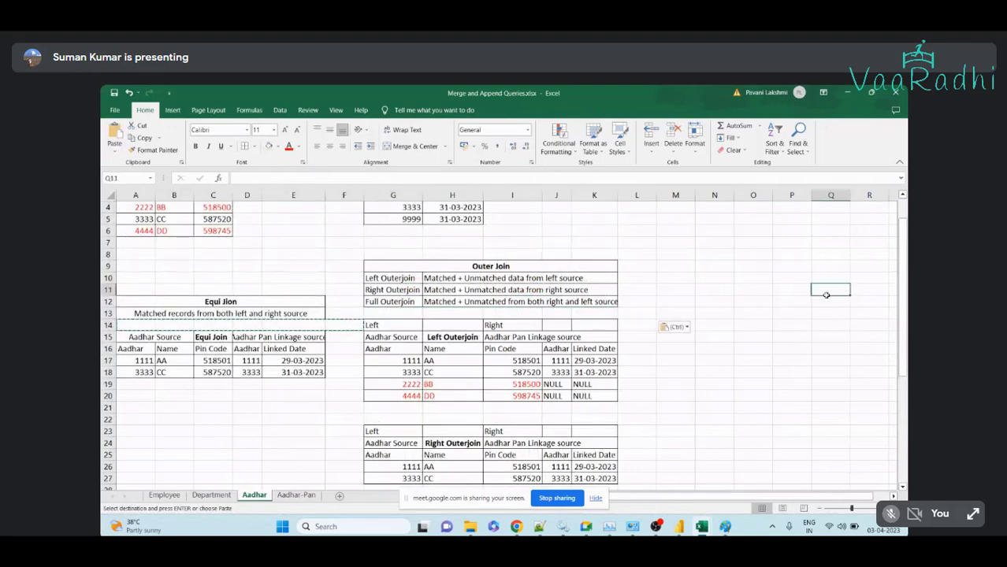
pyautogui.press('Escape')
pyautogui.scroll(1, 488, 388)
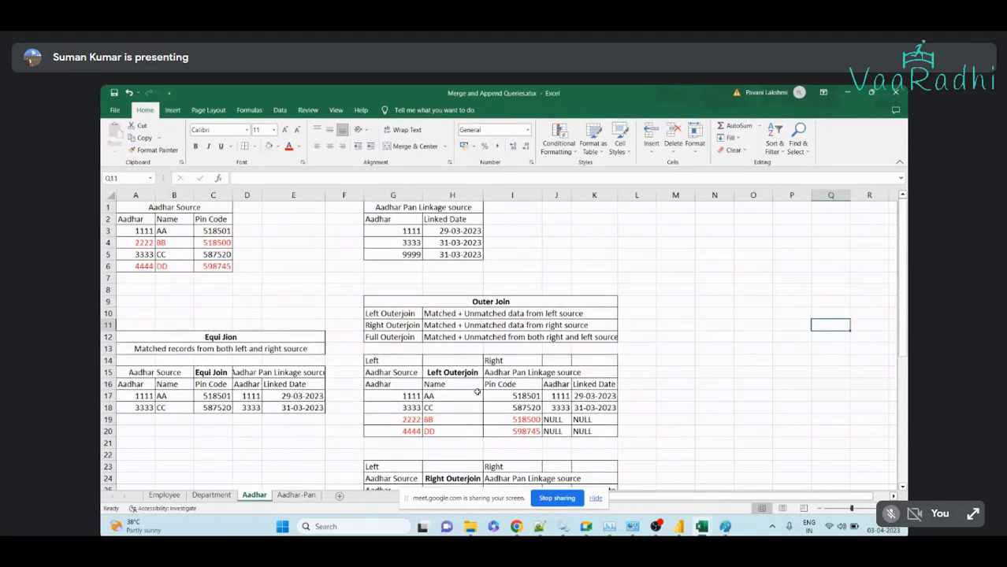
# Apply all borders to the data rows G39:K43 of the lowest outer join result table
pyautogui.click(192, 210)
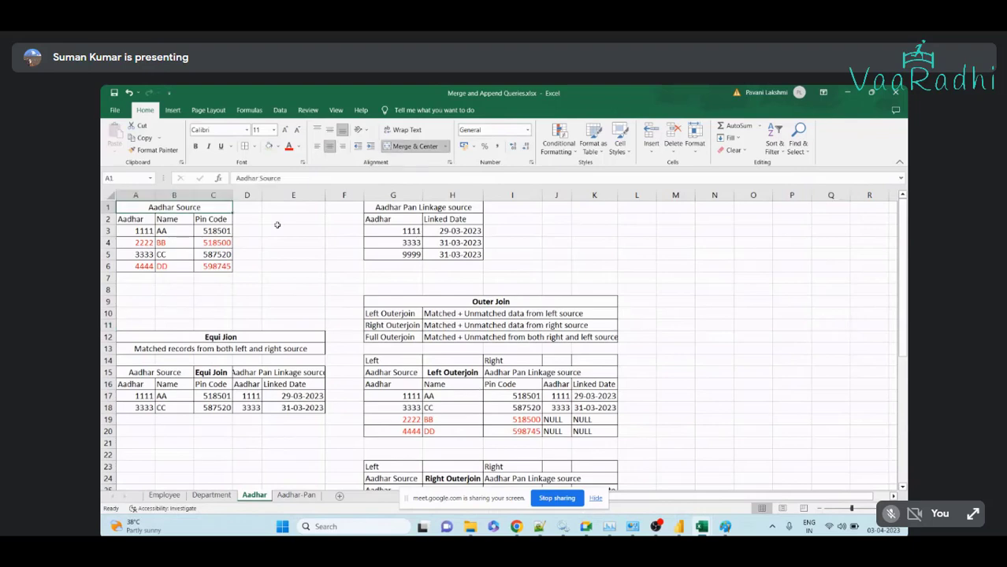
pyautogui.click(140, 281)
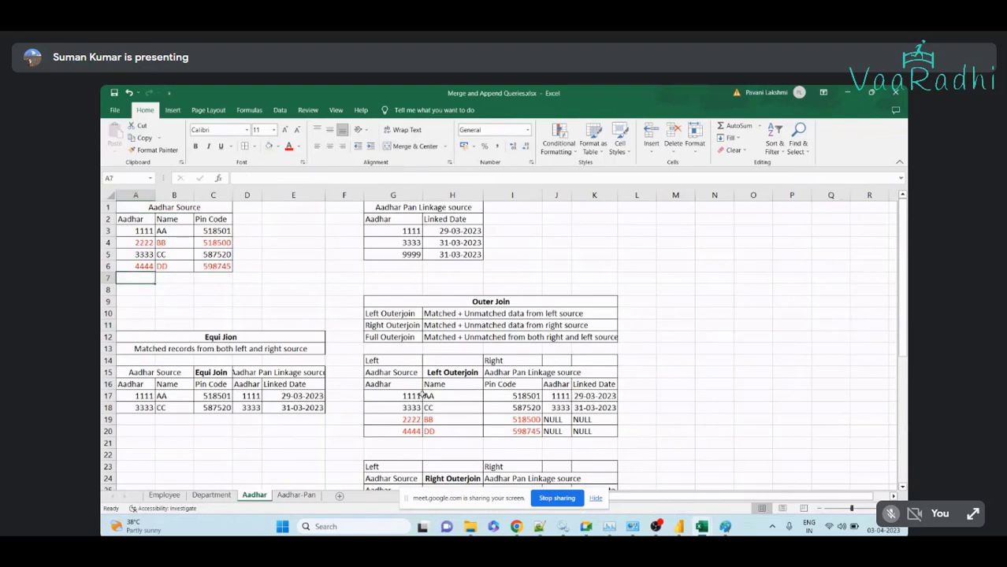
pyautogui.scroll(-1, 437, 396)
pyautogui.scroll(-4, 438, 397)
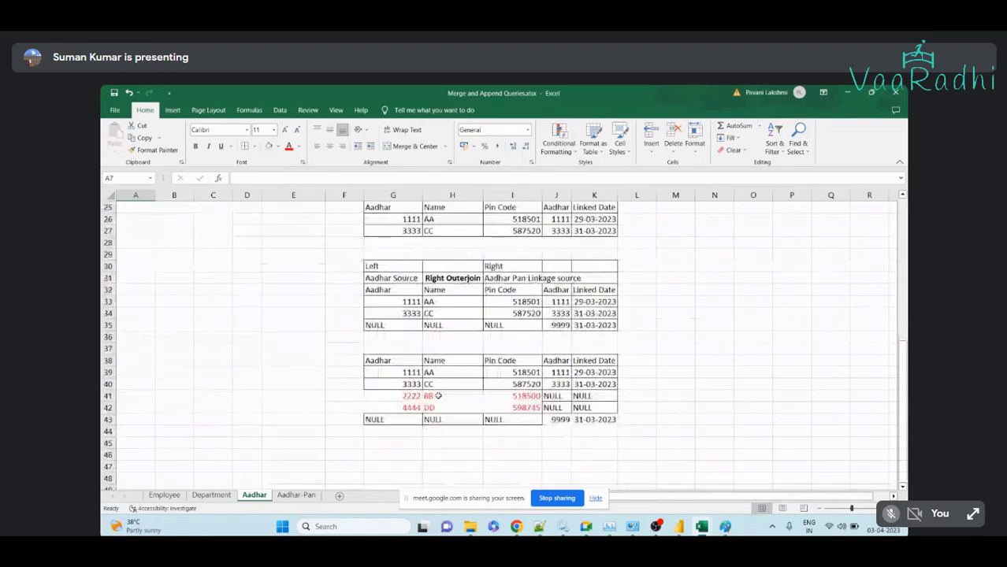
pyautogui.click(376, 374)
pyautogui.moveTo(376, 375); pyautogui.dragTo(596, 419)
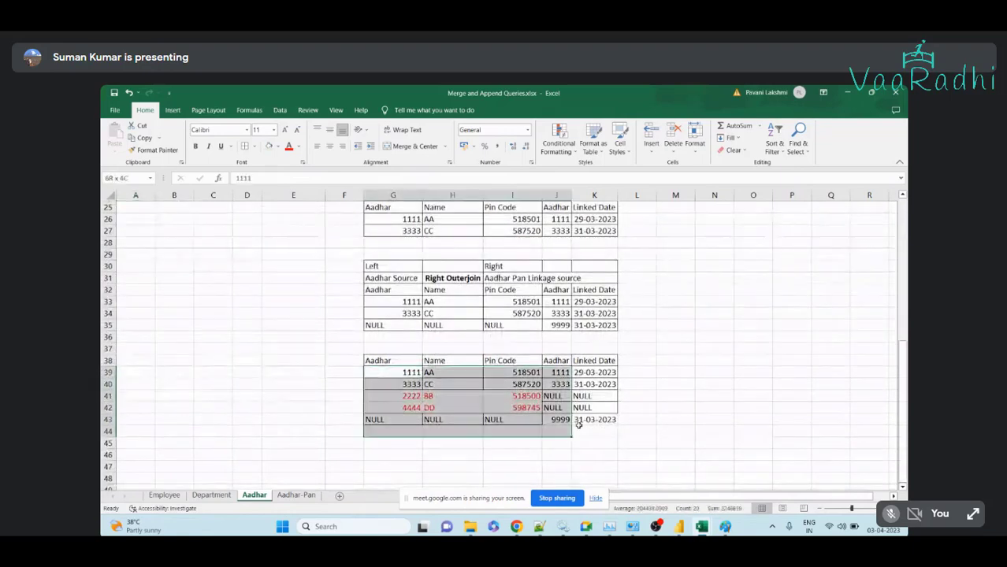
pyautogui.click(471, 342)
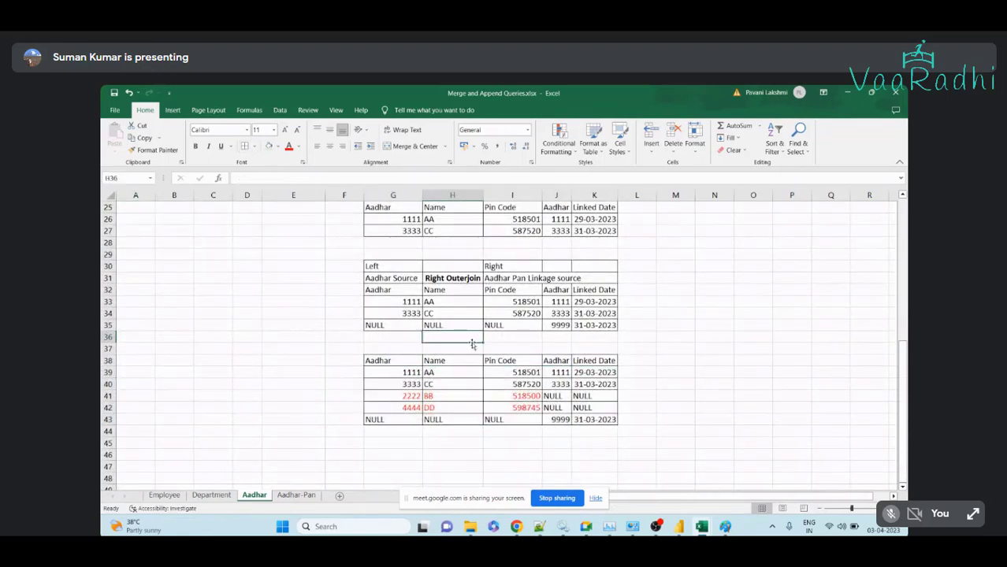
# Compare the records of the Aadhar Source table in A1:C6 with the Aadhar Pan Linkage source table in G1:H5
pyautogui.scroll(8, 471, 342)
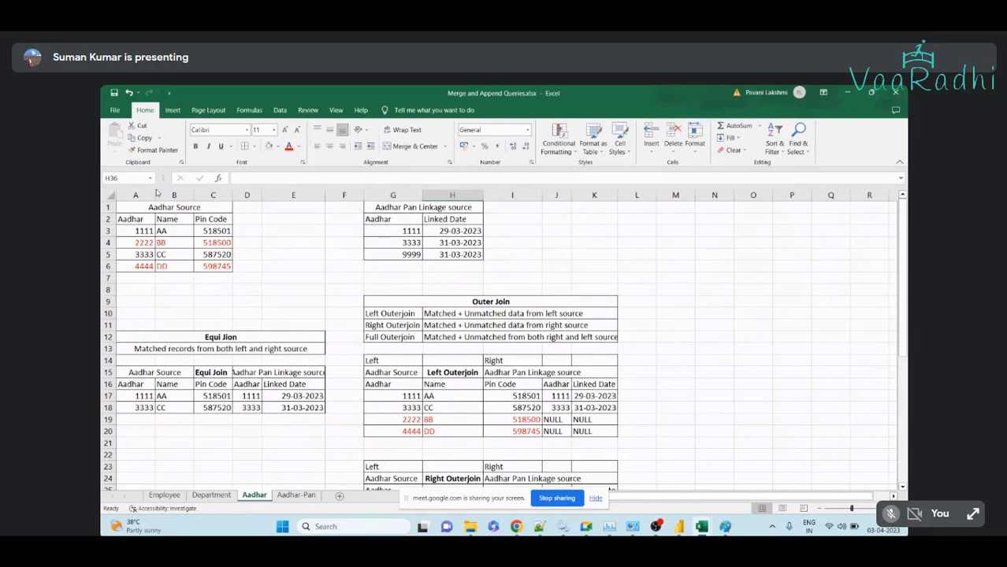
pyautogui.moveTo(142, 207); pyautogui.dragTo(203, 283)
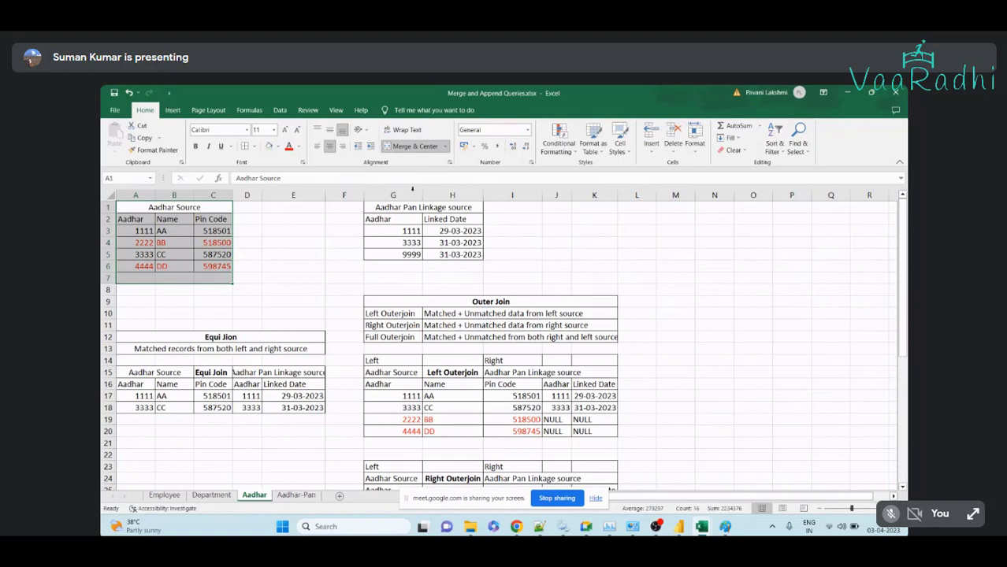
pyautogui.moveTo(403, 211); pyautogui.dragTo(471, 257)
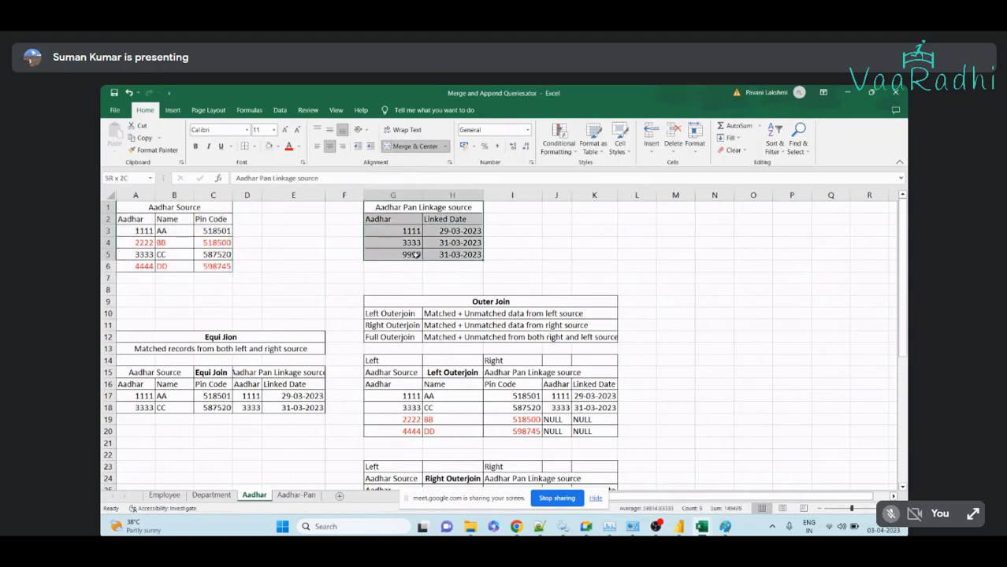
pyautogui.click(385, 234)
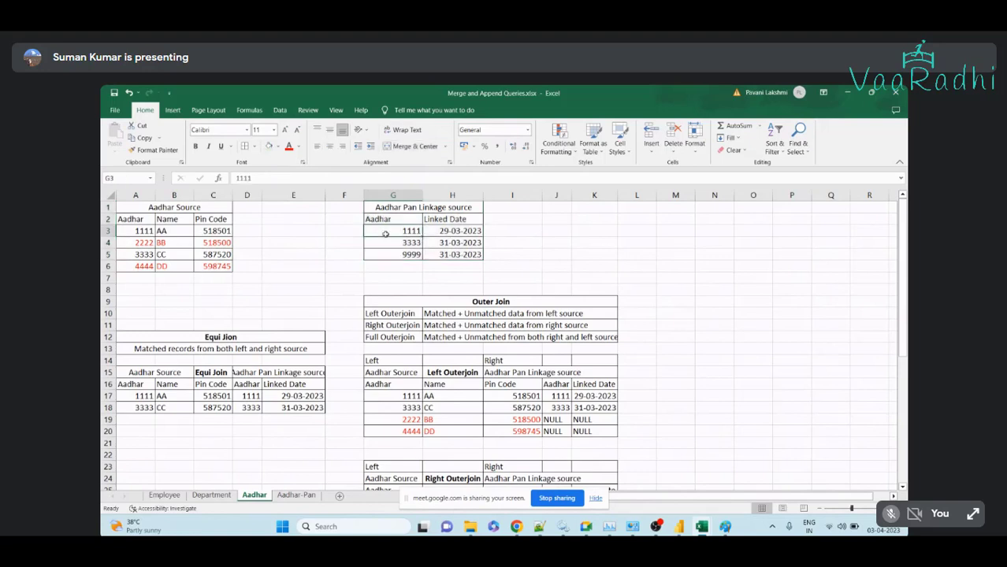
pyautogui.click(469, 233)
pyautogui.click(391, 246)
pyautogui.click(454, 252)
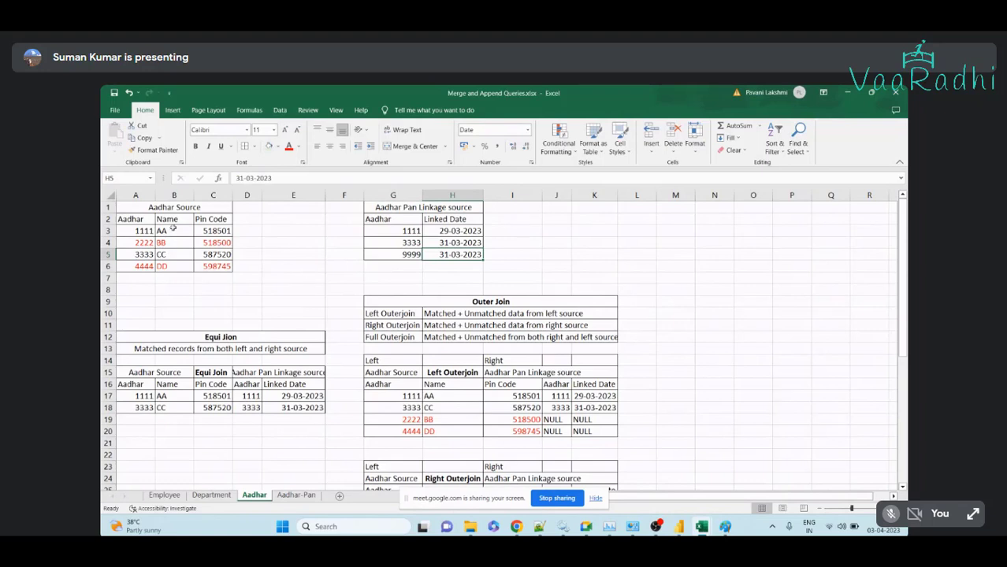
pyautogui.moveTo(158, 204); pyautogui.dragTo(150, 280)
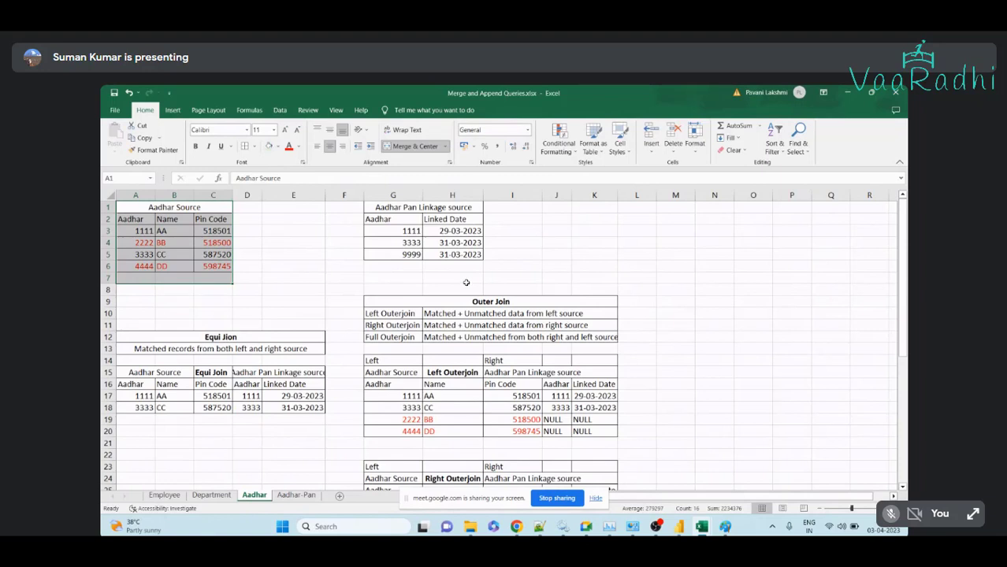
pyautogui.click(400, 265)
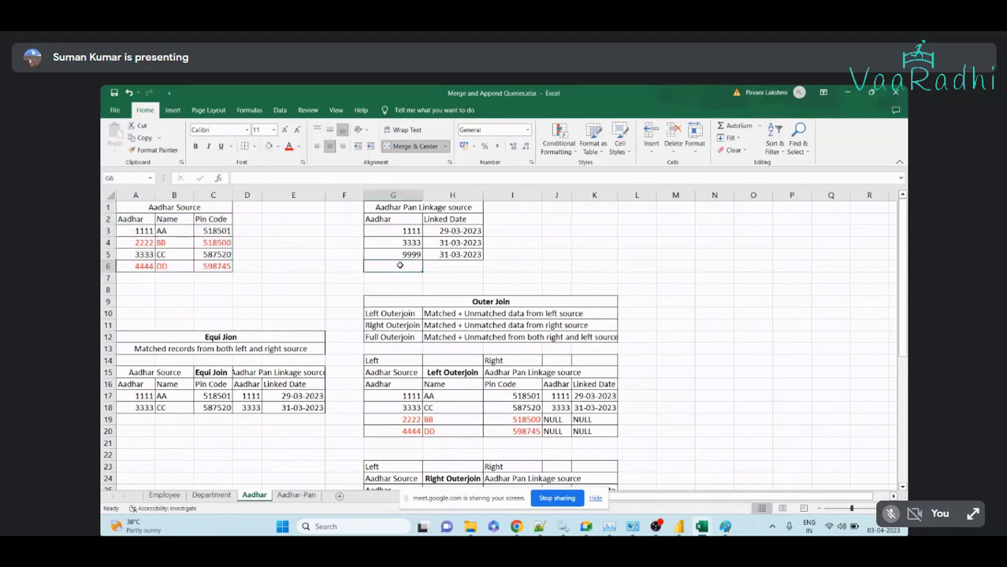
pyautogui.hotkey('shift', 'Right')
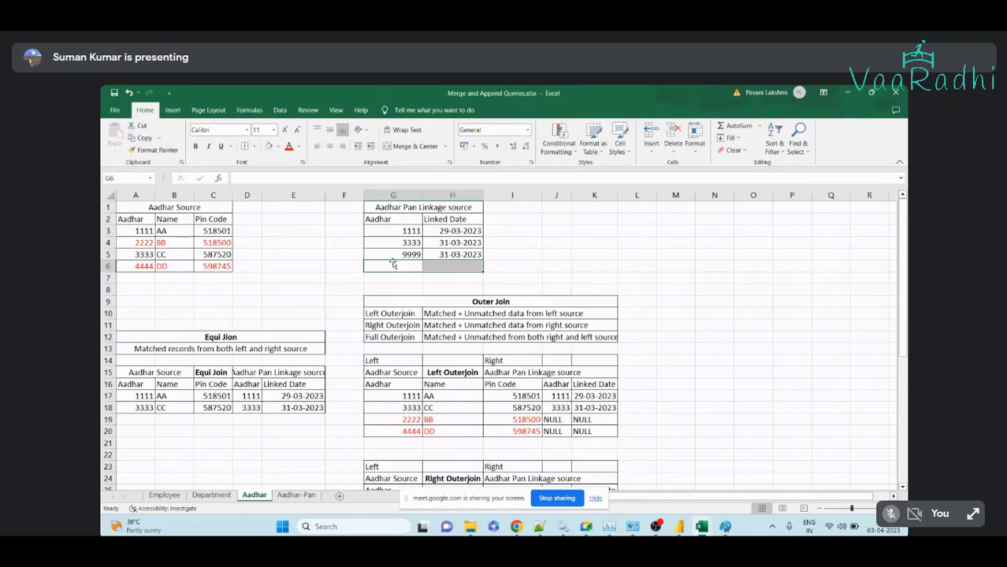
pyautogui.moveTo(138, 211); pyautogui.dragTo(206, 276)
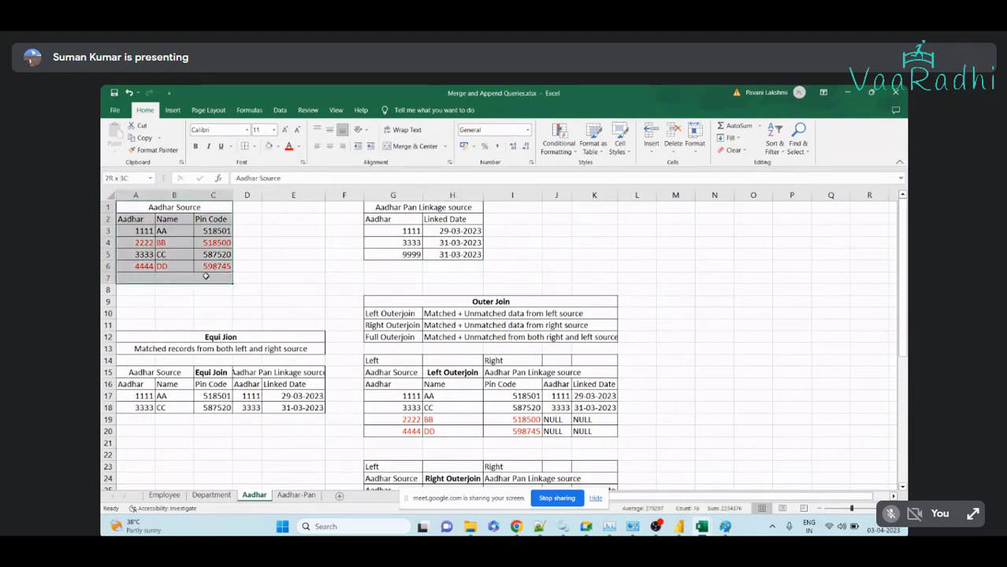
pyautogui.moveTo(404, 208); pyautogui.dragTo(416, 259)
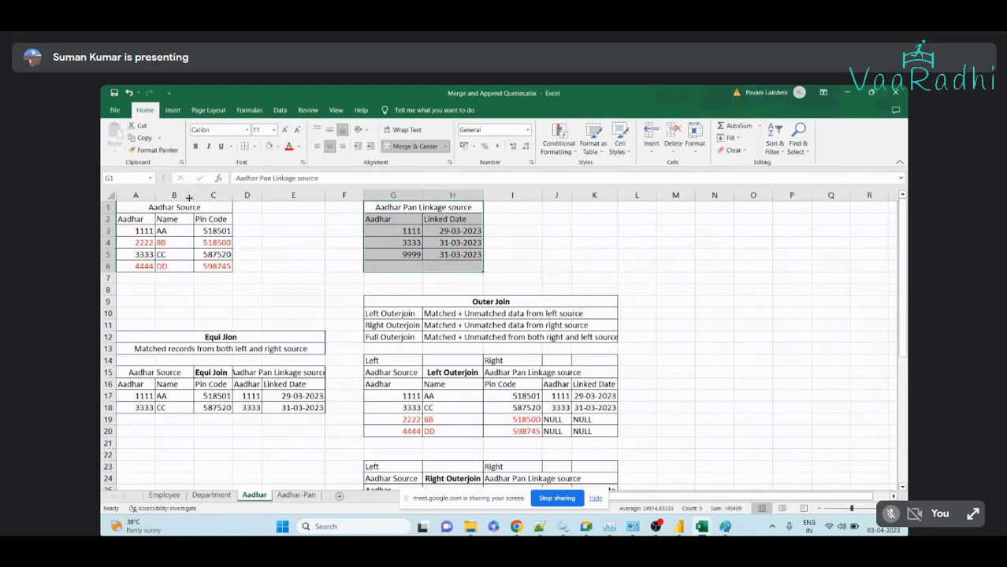
pyautogui.moveTo(188, 209); pyautogui.dragTo(190, 271)
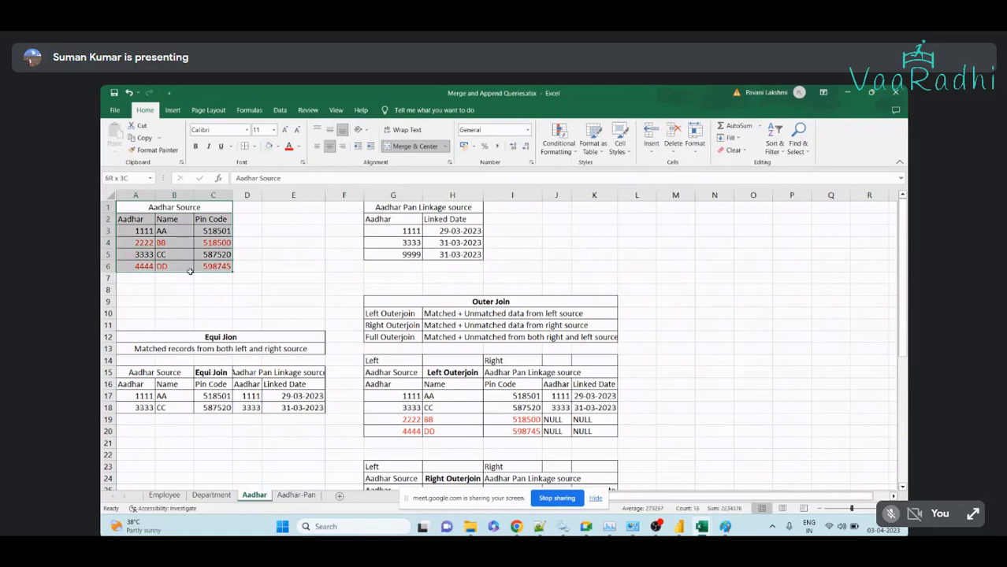
pyautogui.moveTo(410, 209); pyautogui.dragTo(404, 256)
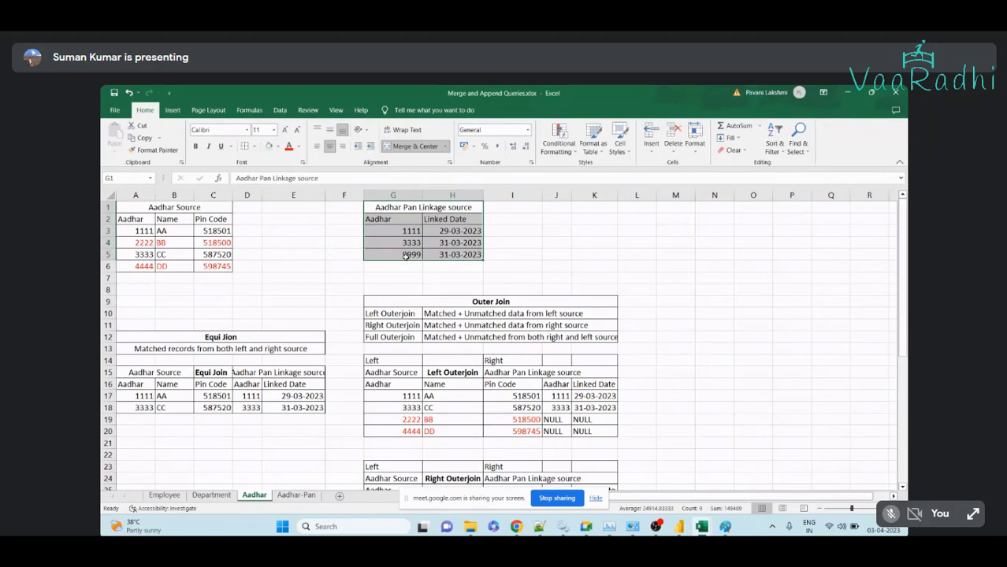
pyautogui.moveTo(703, 245); pyautogui.dragTo(712, 289)
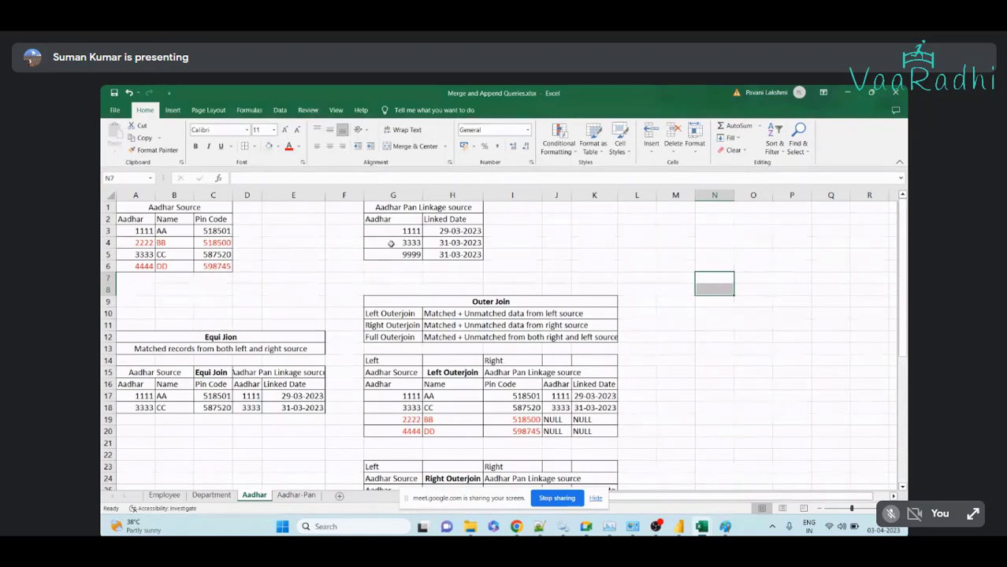
# Review the Equi Jion and Outer Join definitions alongside the source tables and the result tables below them
pyautogui.scroll(-2, 449, 282)
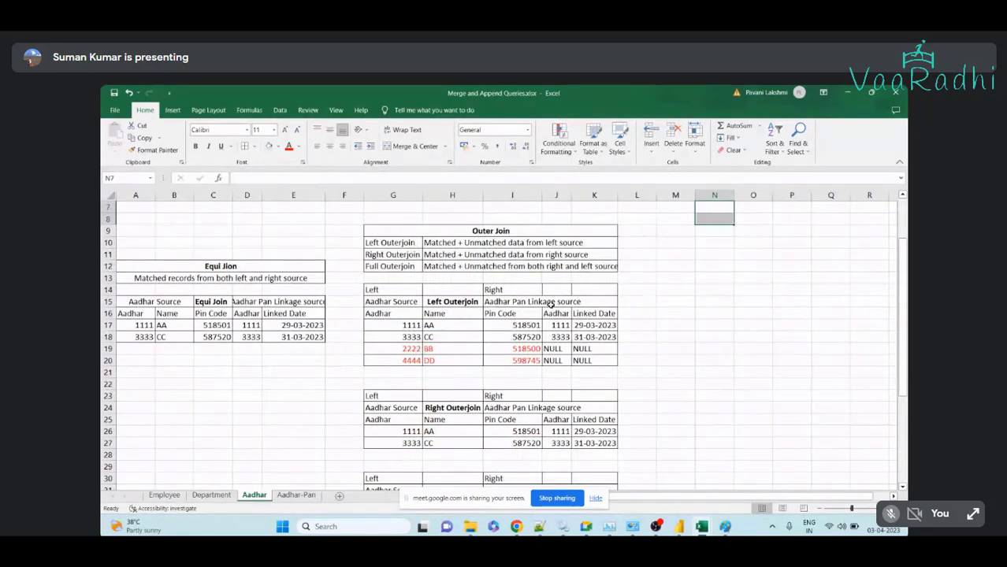
pyautogui.scroll(2, 551, 304)
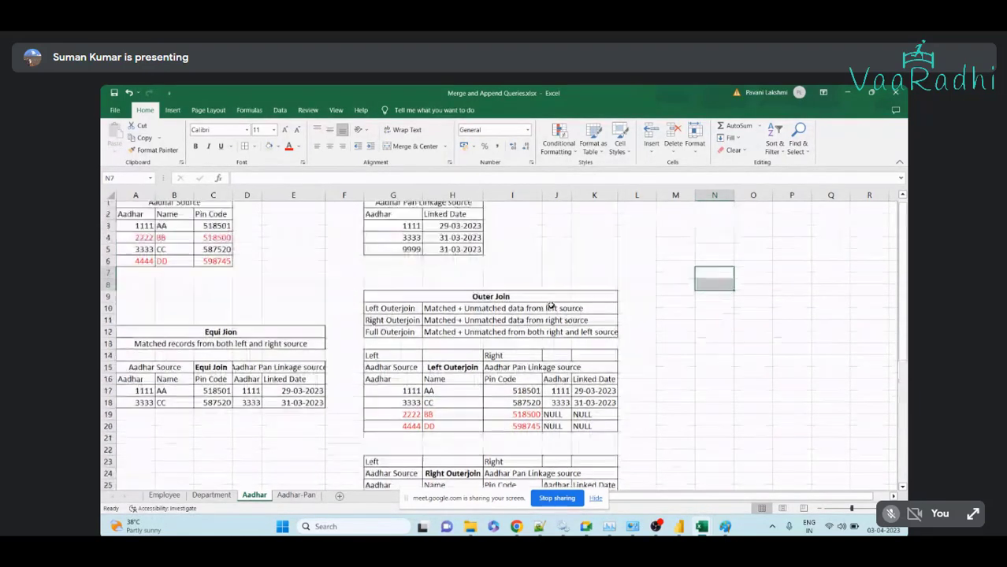
pyautogui.click(286, 337)
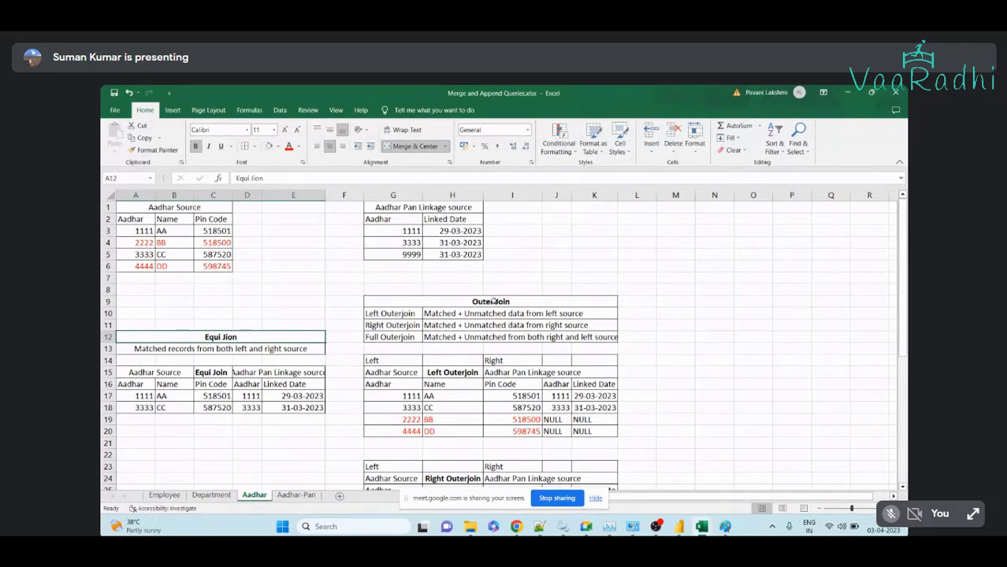
pyautogui.scroll(-1, 496, 298)
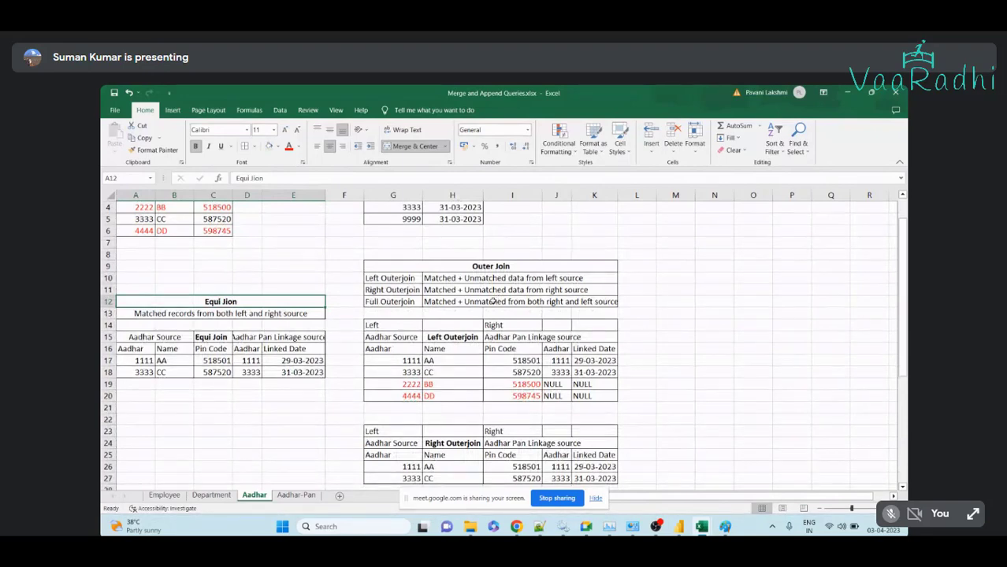
pyautogui.scroll(1, 494, 301)
pyautogui.moveTo(193, 209); pyautogui.dragTo(209, 281)
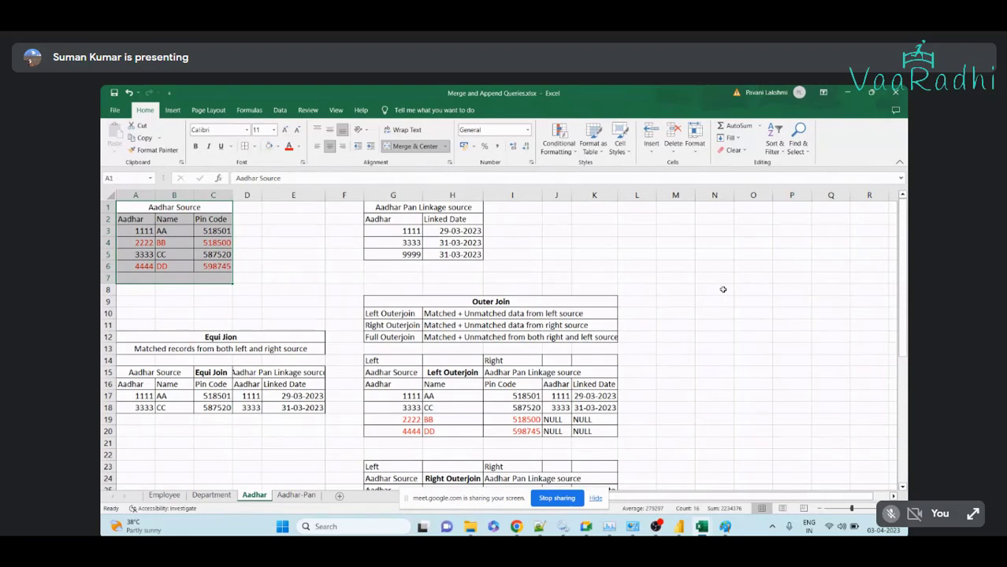
pyautogui.scroll(-3, 425, 370)
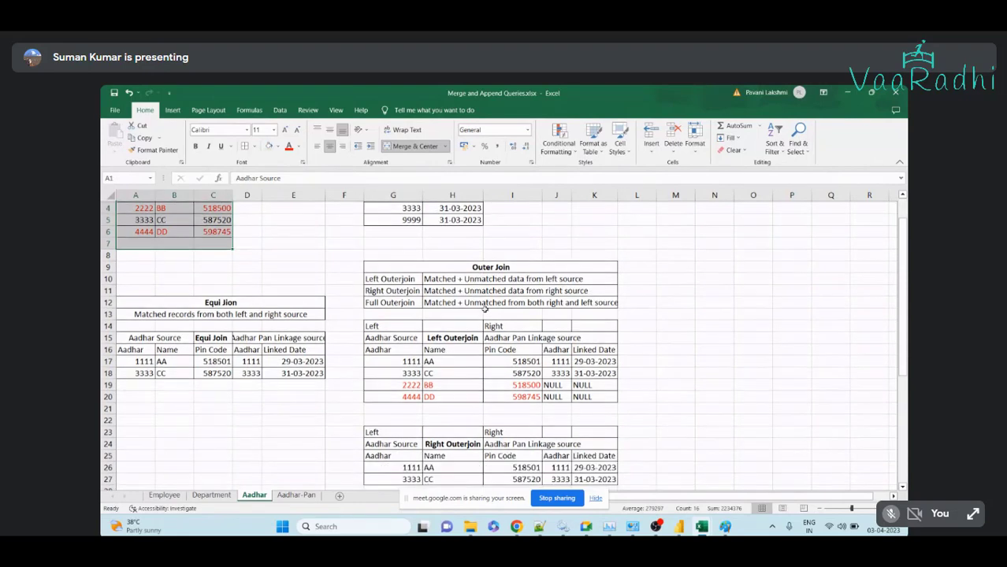
pyautogui.scroll(-2, 422, 370)
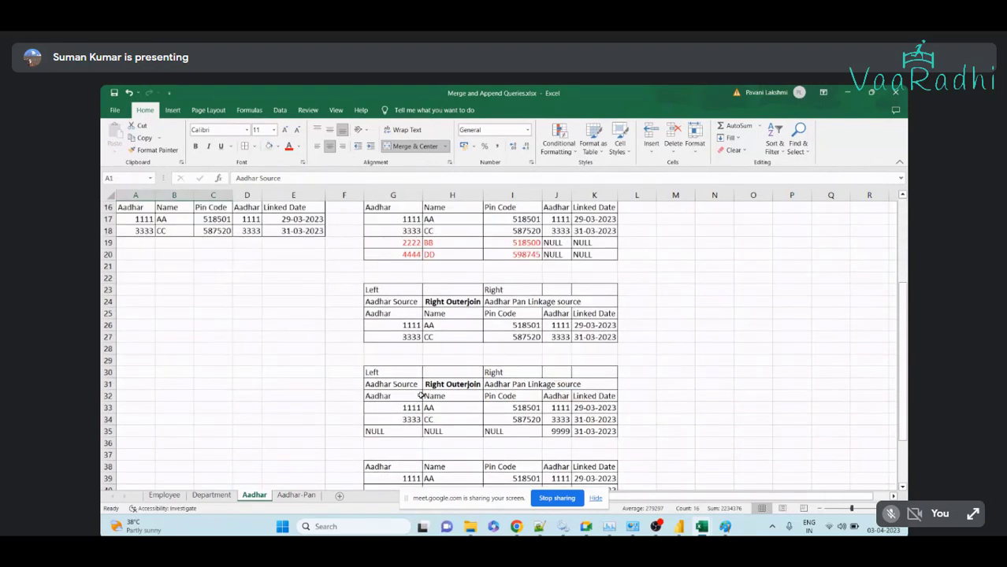
# Examine the matched rows 17:18 and the unmatched rows 19:20 of the Left Outerjoin result table
pyautogui.scroll(3, 421, 355)
pyautogui.moveTo(397, 325); pyautogui.dragTo(535, 336)
pyautogui.moveTo(394, 348); pyautogui.dragTo(502, 365)
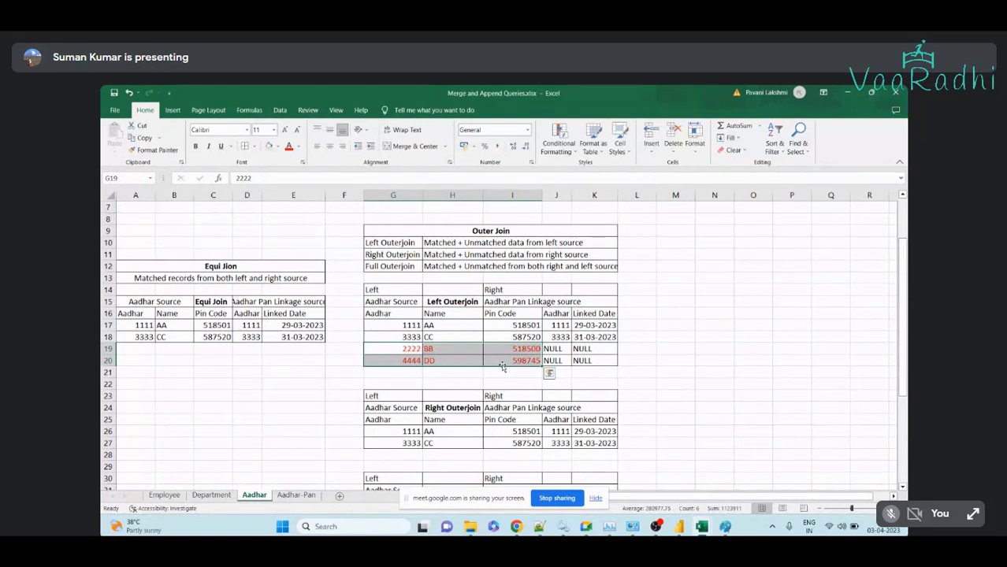
pyautogui.scroll(1, 502, 365)
pyautogui.moveTo(555, 348); pyautogui.dragTo(581, 396)
pyautogui.moveTo(404, 361); pyautogui.dragTo(581, 369)
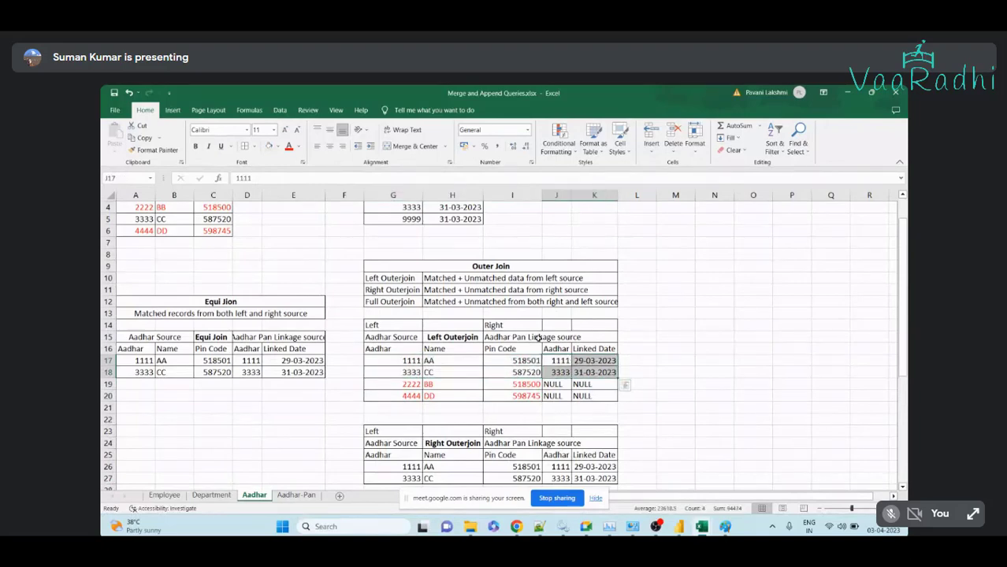
pyautogui.moveTo(410, 385); pyautogui.dragTo(515, 394)
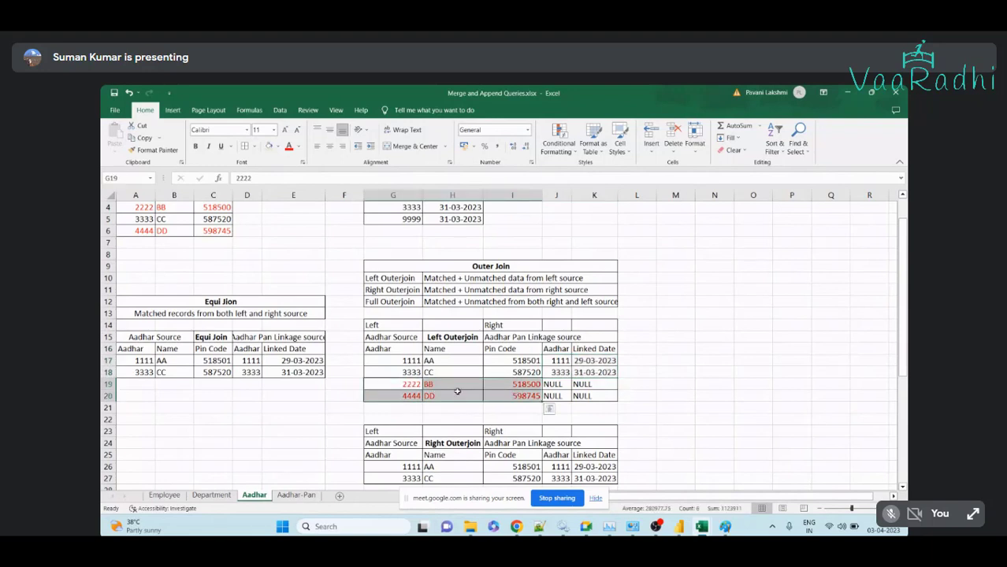
# Examine the NULL cells J19:K20 of the unmatched Left Outerjoin rows against the Aadhar Pan Linkage source
pyautogui.scroll(1, 336, 348)
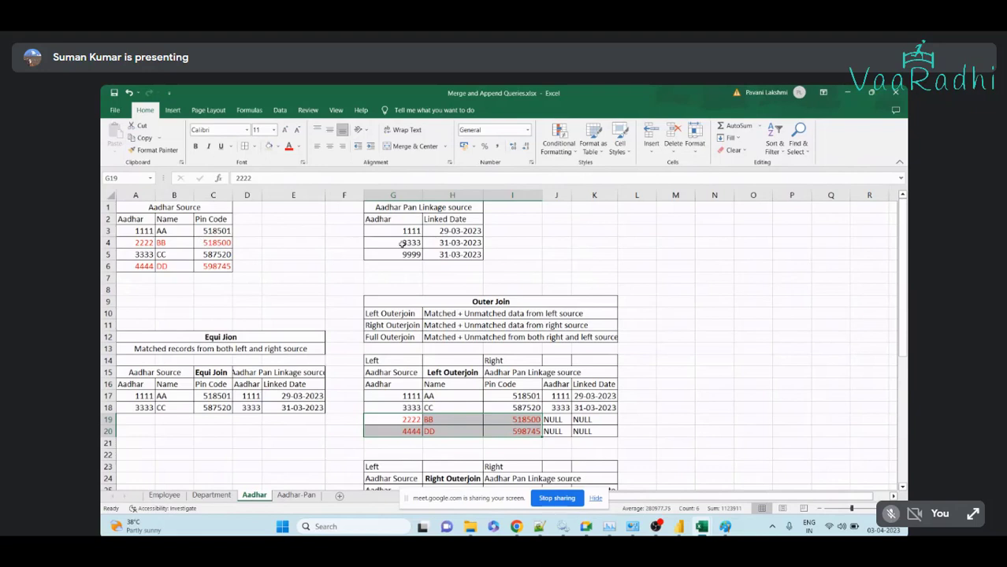
pyautogui.moveTo(410, 419); pyautogui.dragTo(580, 432)
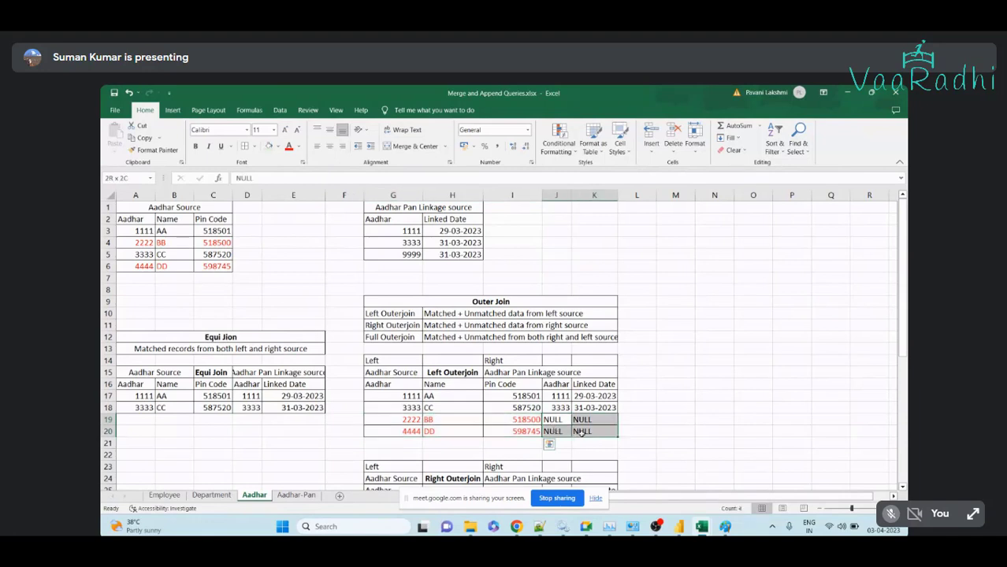
pyautogui.moveTo(580, 432); pyautogui.dragTo(580, 431)
pyautogui.scroll(-3, 558, 364)
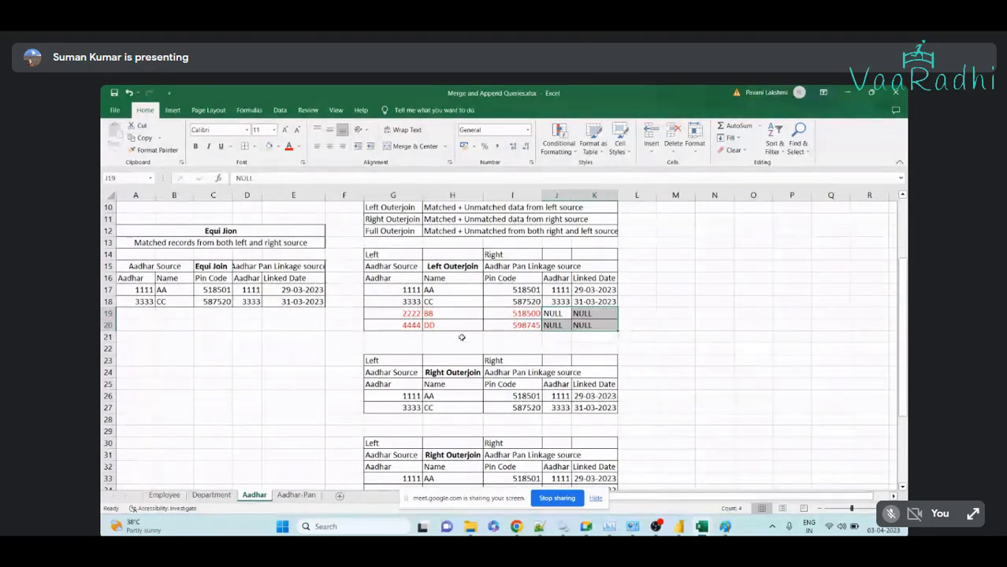
# Compare the left, right and lowest outer join result tables with the Outer Join definitions and source tables
pyautogui.scroll(-2, 462, 337)
pyautogui.scroll(-2, 462, 337)
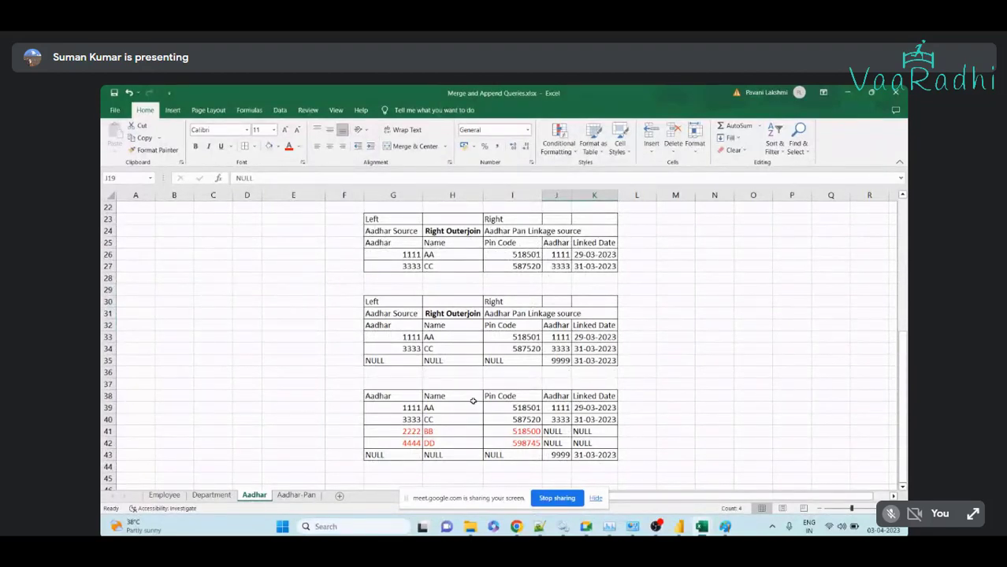
pyautogui.scroll(2, 476, 397)
pyautogui.scroll(-1, 479, 399)
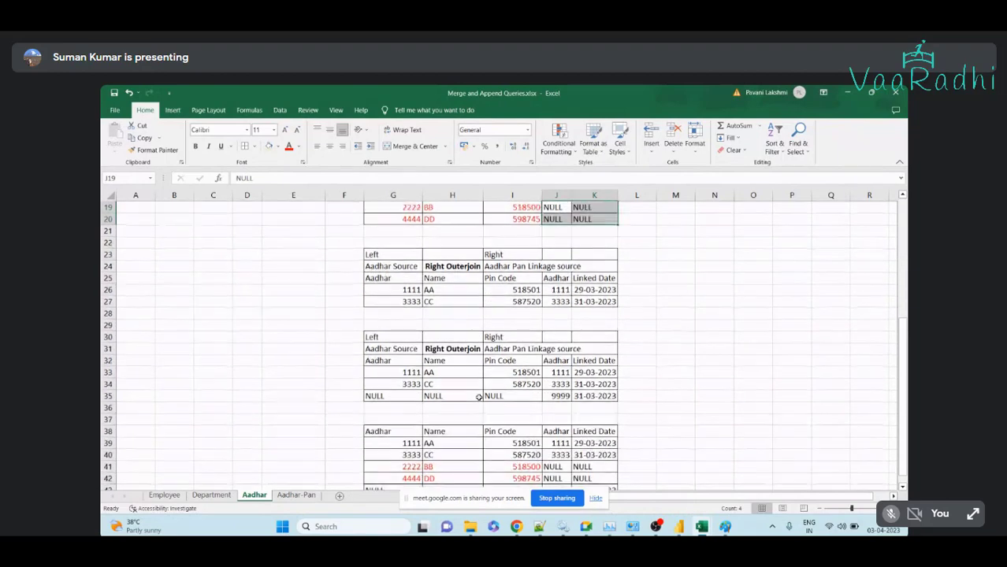
pyautogui.scroll(3, 479, 400)
pyautogui.scroll(-1, 479, 402)
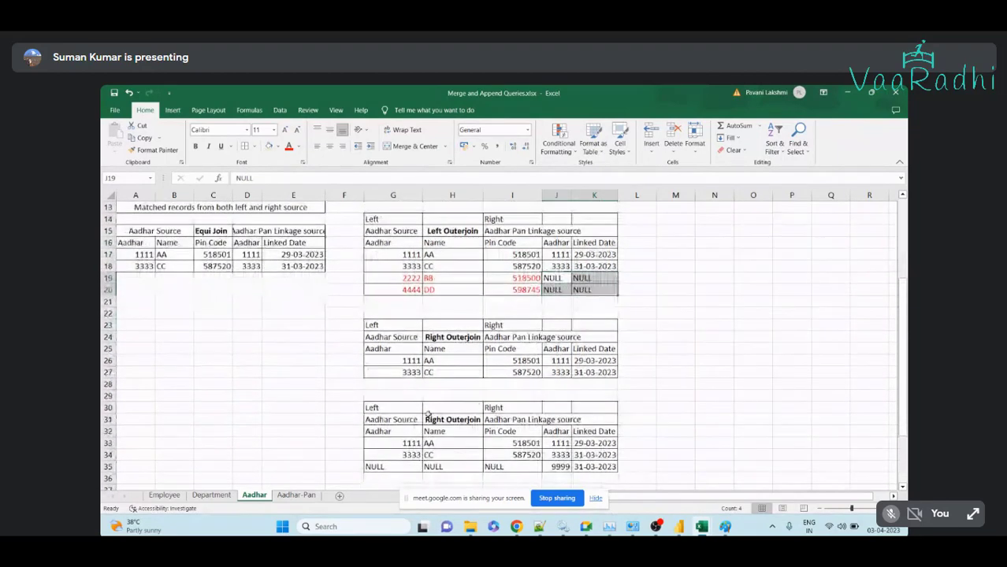
pyautogui.scroll(-2, 473, 403)
pyautogui.scroll(-1, 377, 327)
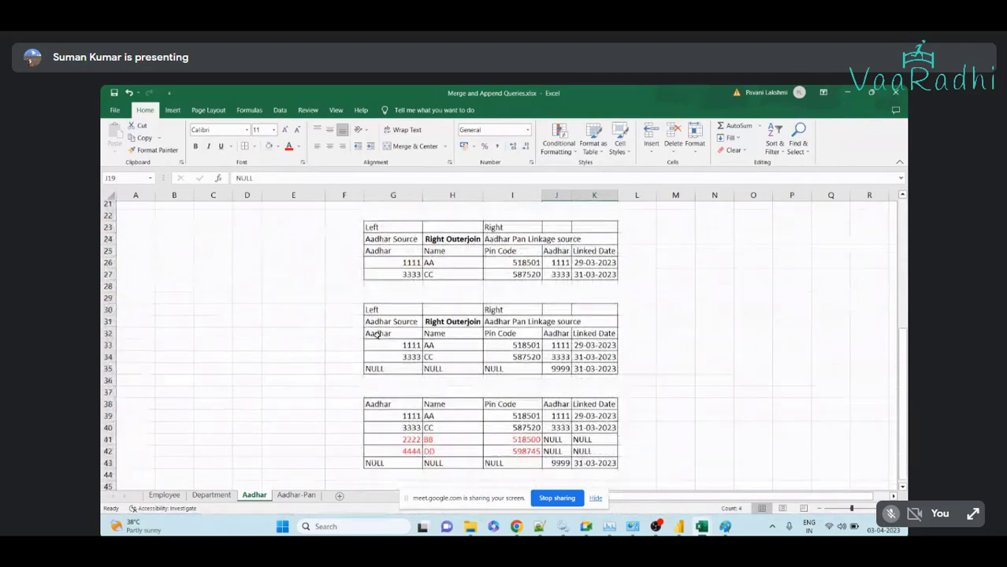
pyautogui.scroll(2, 472, 337)
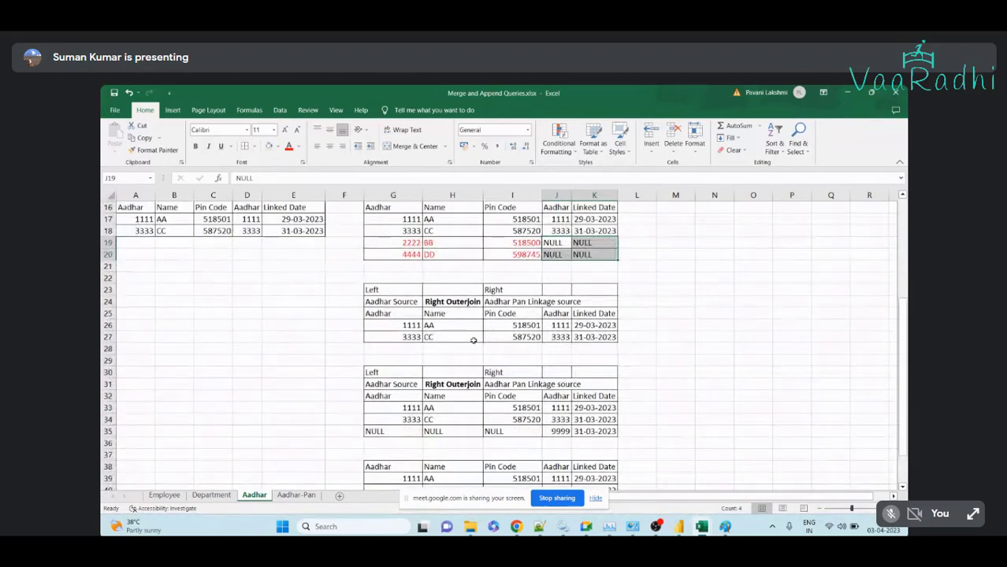
pyautogui.scroll(2, 176, 379)
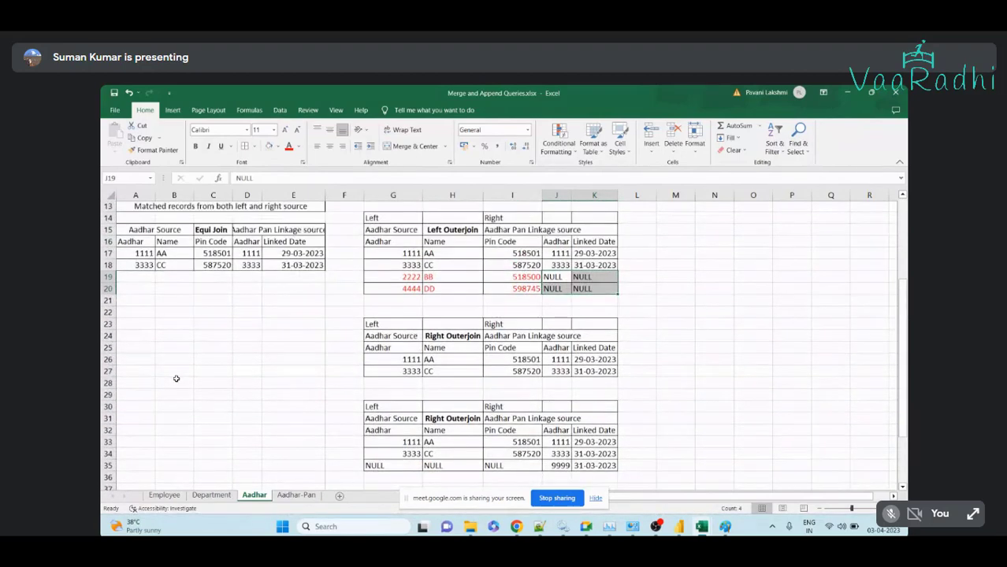
pyautogui.scroll(3, 176, 379)
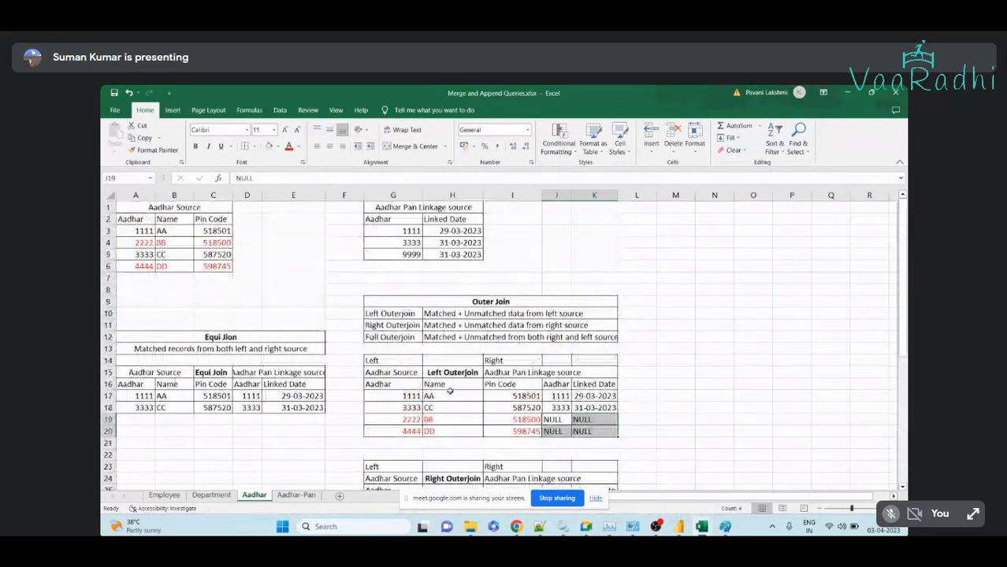
pyautogui.scroll(-2, 435, 332)
pyautogui.scroll(1, 448, 385)
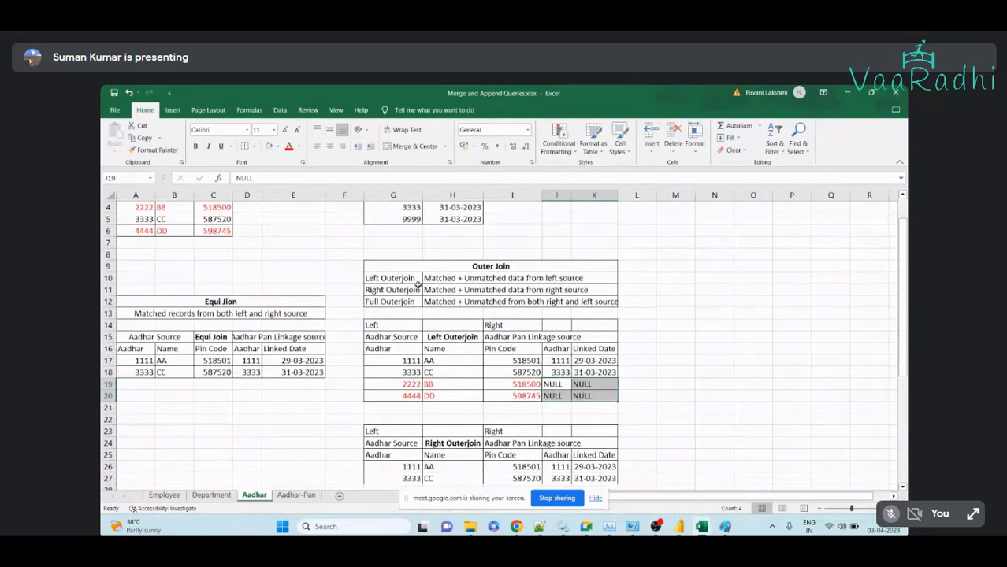
# Copy the last Aadhar Pan Linkage source record, G5:H5, into J28:K28 of the first Right Outerjoin table
pyautogui.moveTo(405, 217); pyautogui.dragTo(457, 219)
pyautogui.hotkey('ctrl', 'c')
pyautogui.scroll(-3, 567, 378)
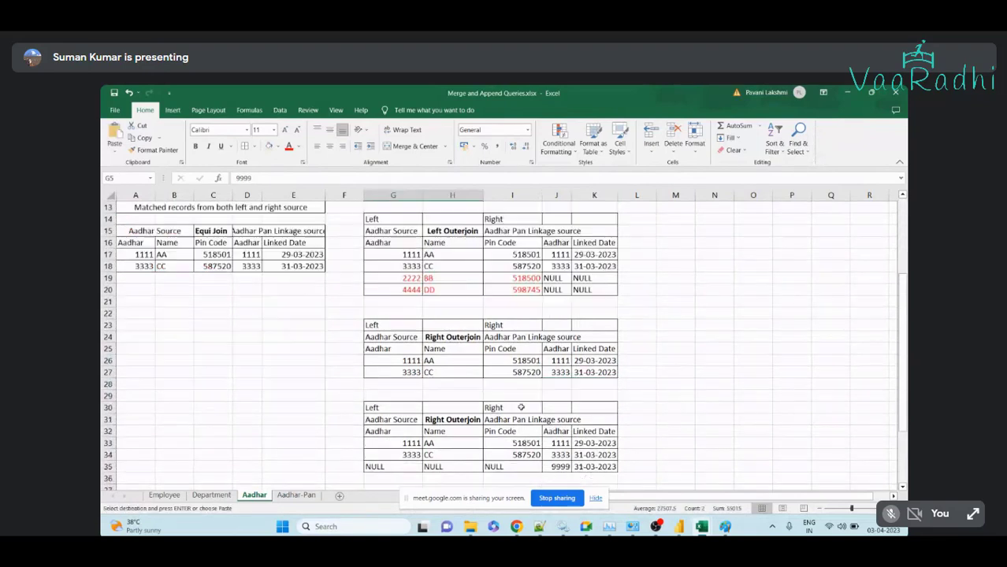
pyautogui.click(565, 381)
pyautogui.hotkey('ctrl', 'v')
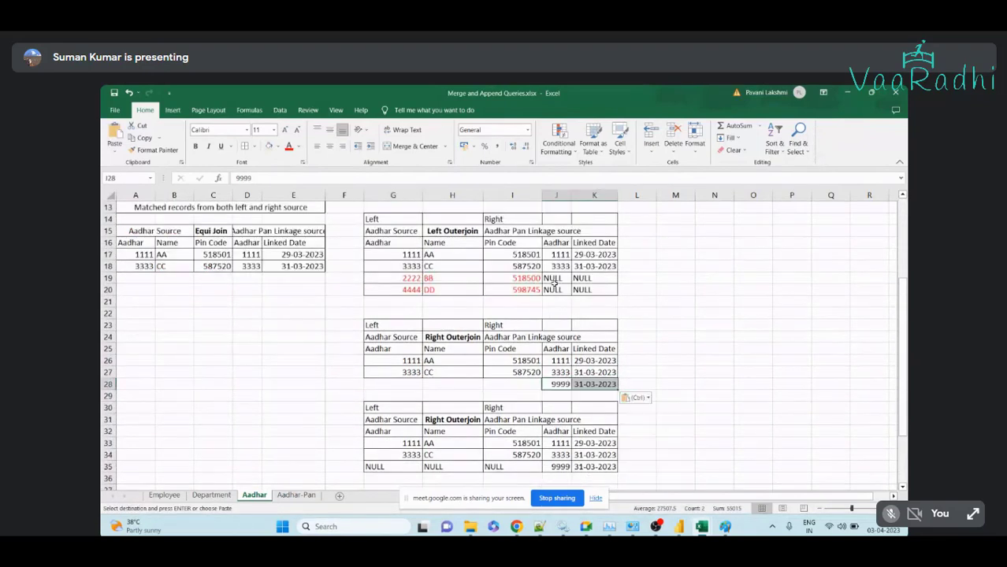
pyautogui.click(380, 387)
pyautogui.hotkey('ctrl', 'v')
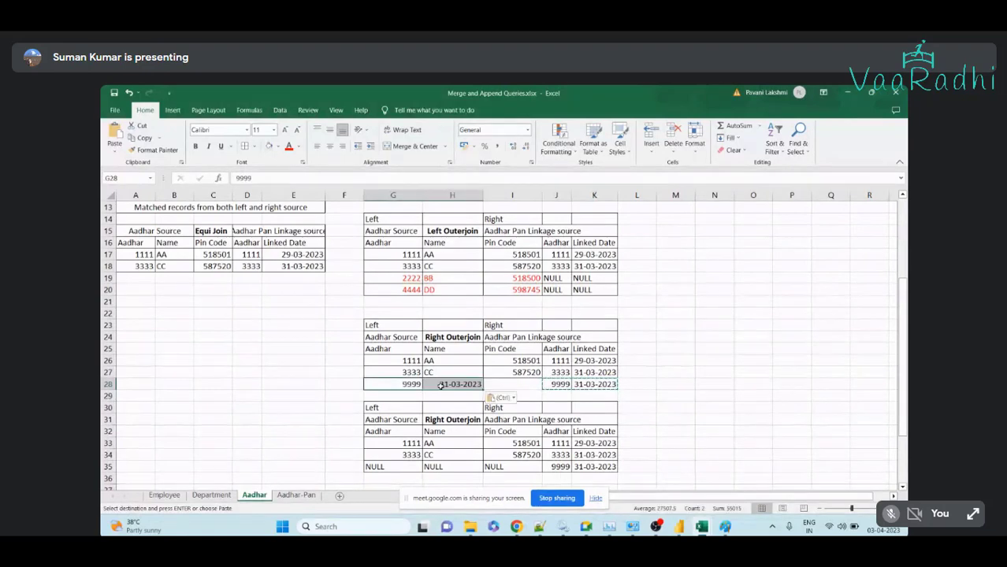
pyautogui.click(442, 385)
pyautogui.hotkey('ctrl', 'z')
# Copy the NULL value from J20 into cells G28, H28 and I28 of the first Right Outerjoin table
pyautogui.click(557, 290)
pyautogui.hotkey('ctrl', 'c')
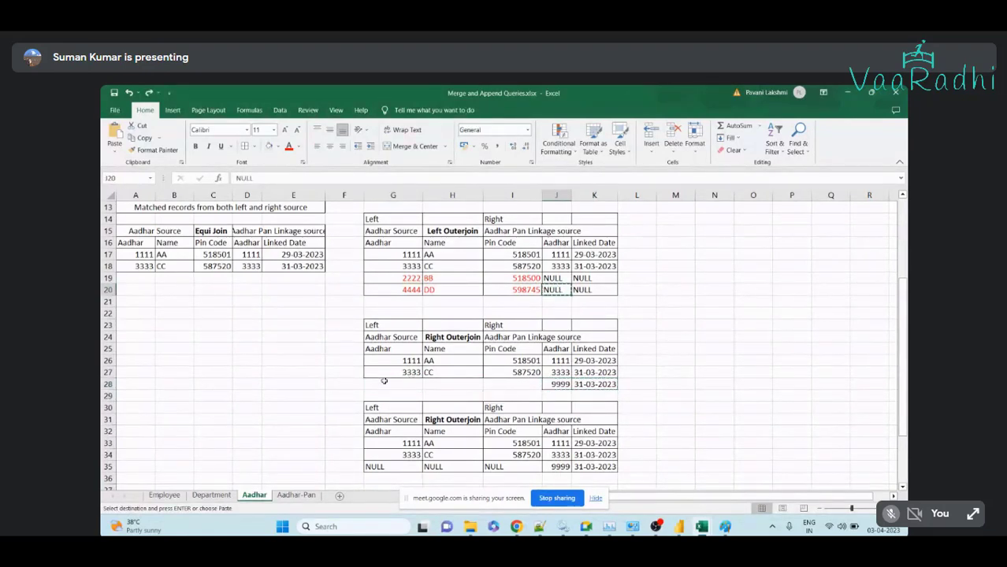
pyautogui.click(390, 385)
pyautogui.hotkey('ctrl', 'v')
pyautogui.click(450, 384)
pyautogui.hotkey('ctrl', 'v')
pyautogui.click(517, 384)
pyautogui.hotkey('ctrl', 'v')
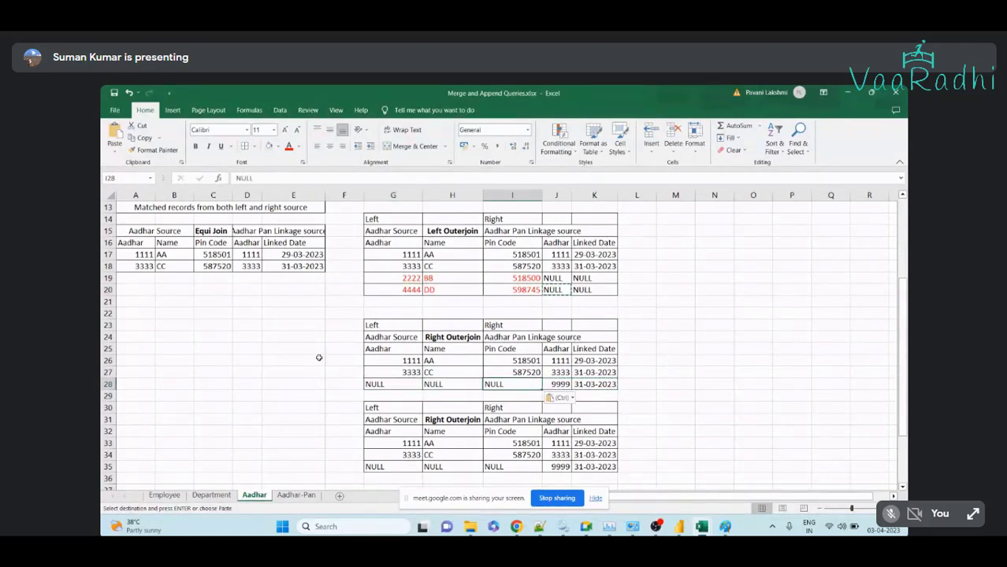
# Apply all borders to the bottom data rows G27:K28 of the first Right Outerjoin table
pyautogui.moveTo(394, 372); pyautogui.dragTo(599, 386)
pyautogui.click(245, 147)
pyautogui.click(532, 361)
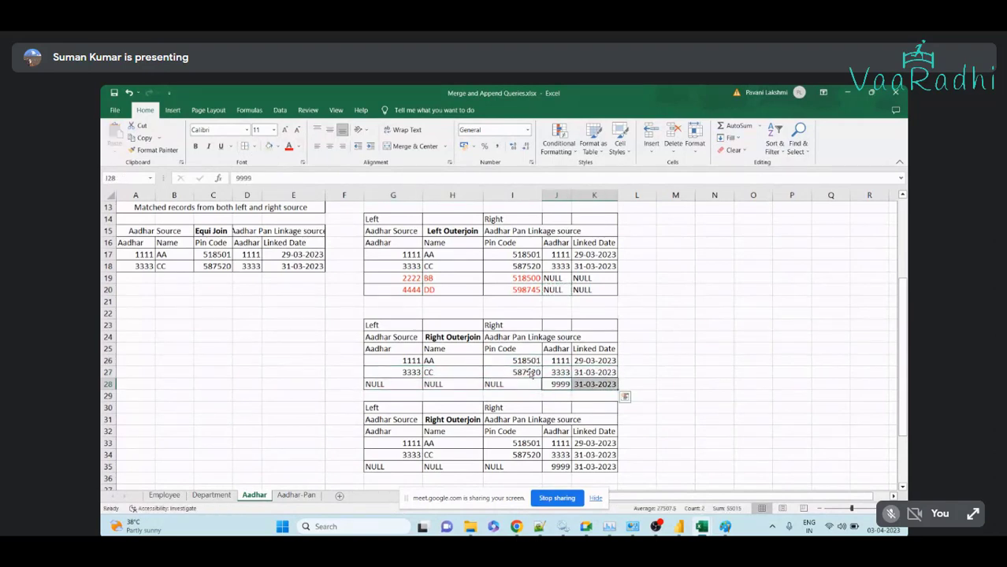
# Change the heading in H31 of the second Right Outerjoin table to "Full Outerjoin"
pyautogui.scroll(4, 379, 229)
pyautogui.scroll(-6, 379, 229)
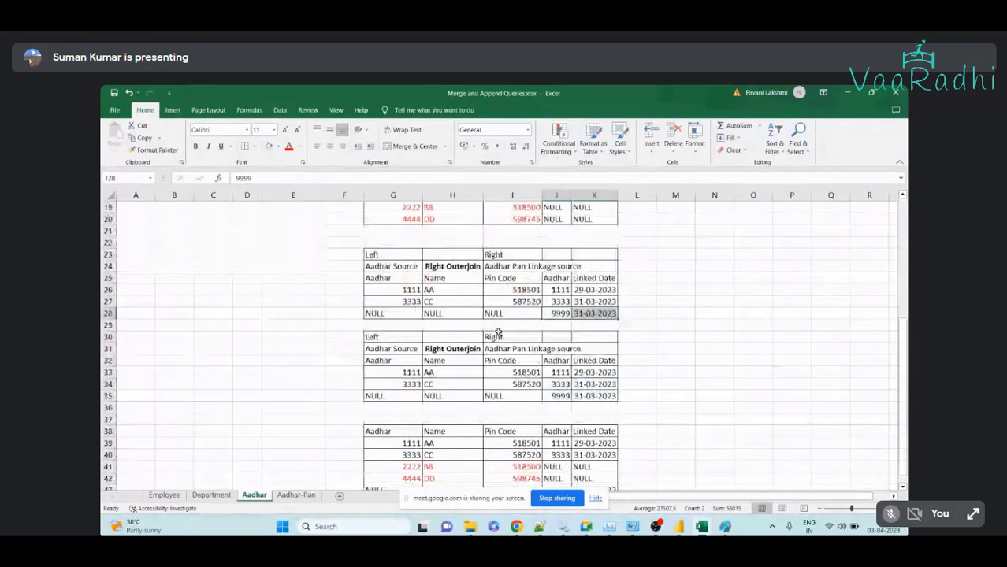
pyautogui.scroll(-3, 446, 356)
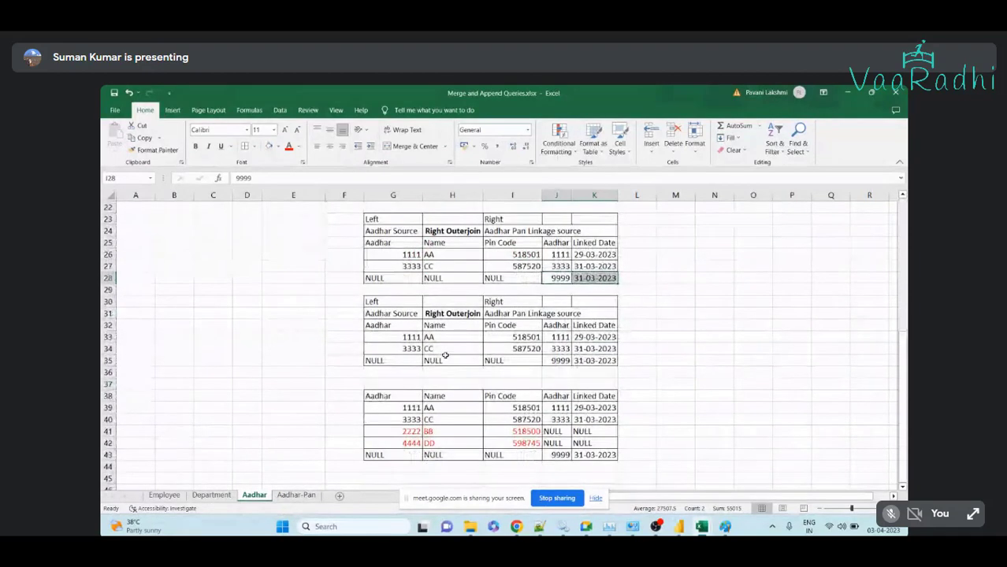
pyautogui.scroll(2, 451, 333)
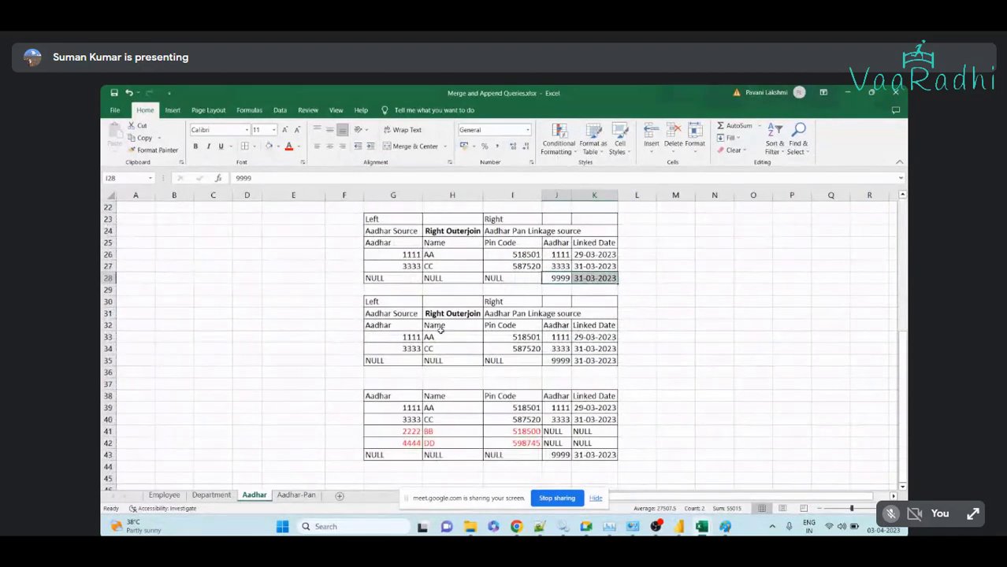
pyautogui.moveTo(108, 302); pyautogui.dragTo(108, 360)
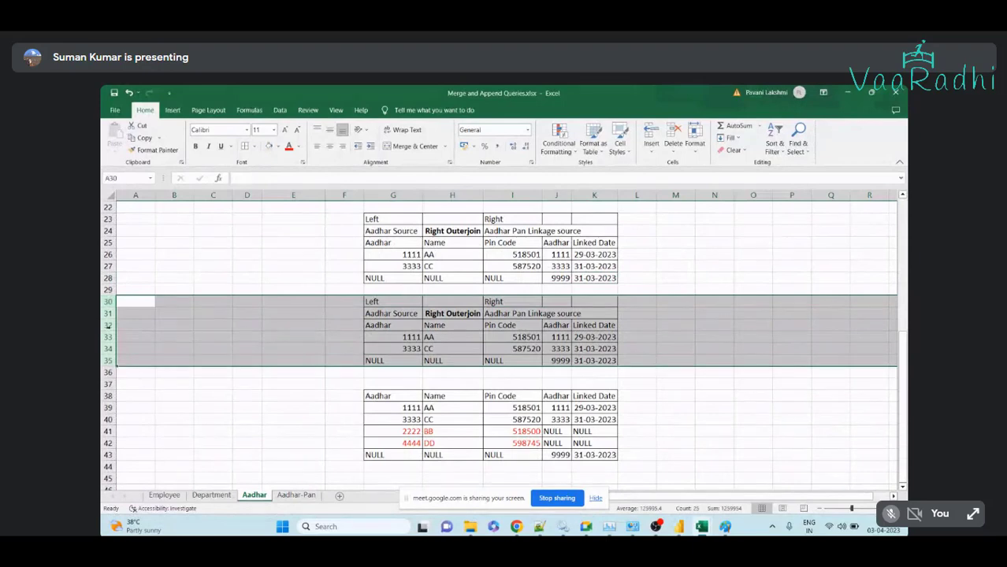
pyautogui.click(105, 313)
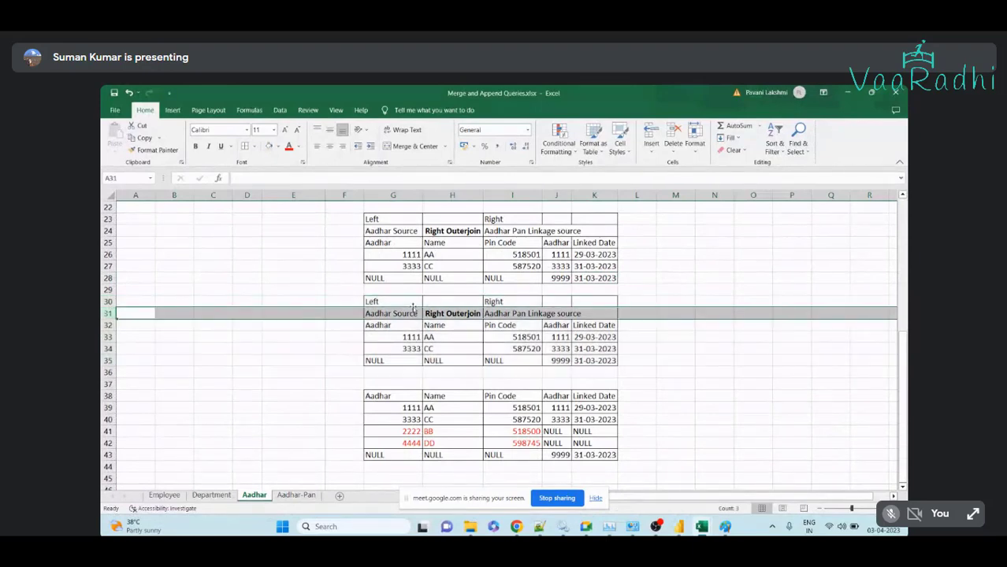
pyautogui.doubleClick(439, 314)
pyautogui.doubleClick(439, 313)
pyautogui.write('Full')
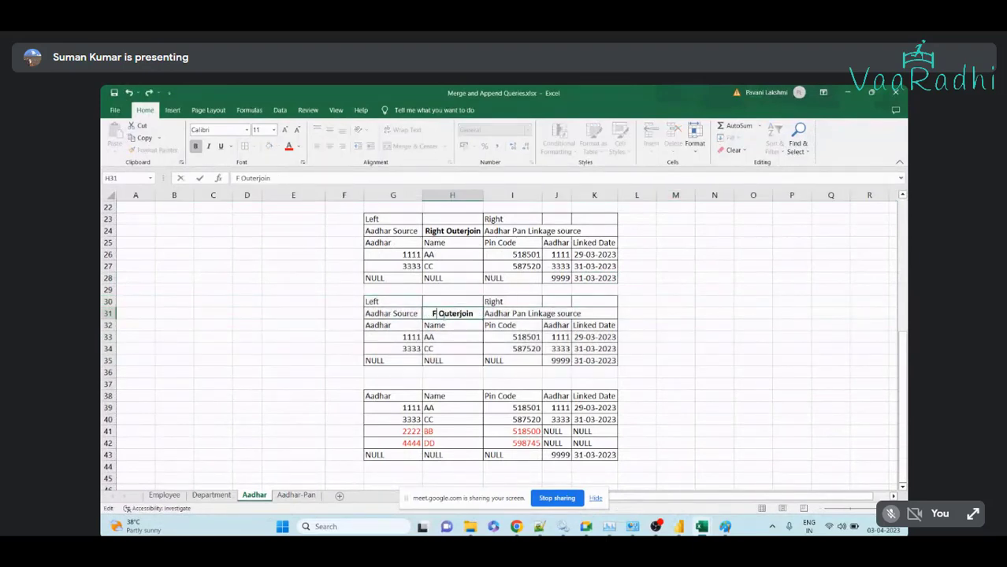
pyautogui.press('Tab')
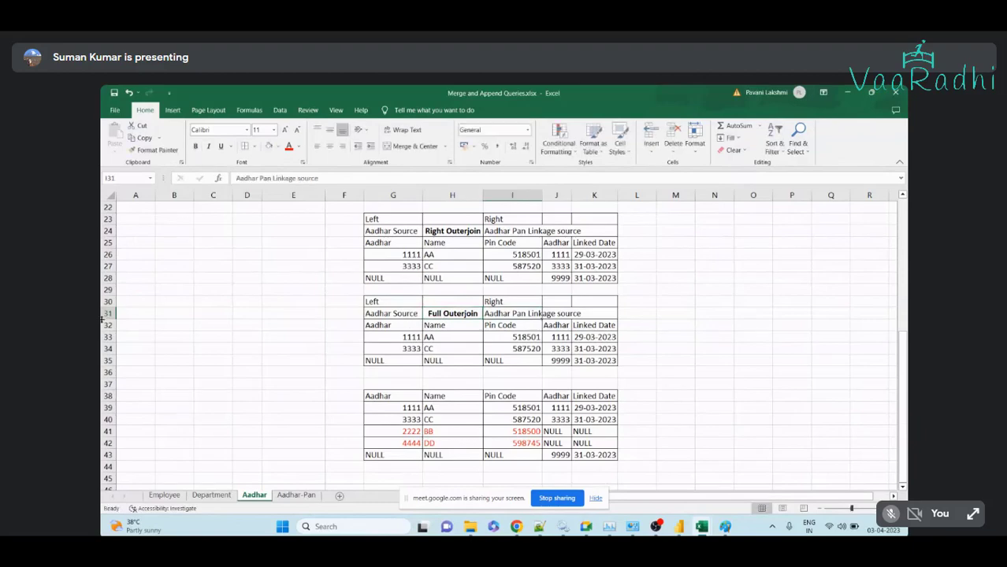
# Delete sheet rows 32:36, which hold the old column headers and data under the Full Outerjoin heading
pyautogui.moveTo(105, 325); pyautogui.dragTo(106, 372)
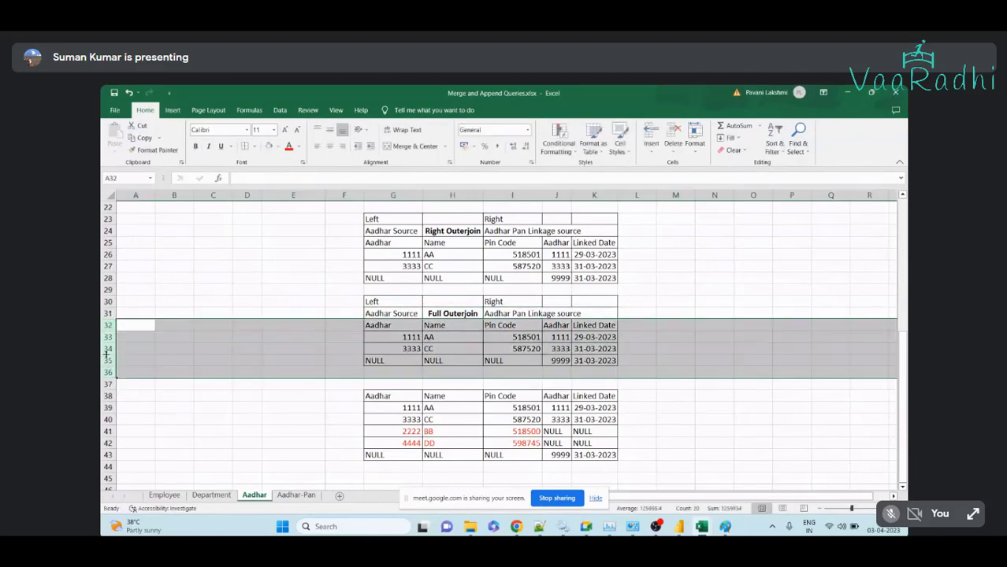
pyautogui.rightClick(108, 358)
pyautogui.click(132, 283)
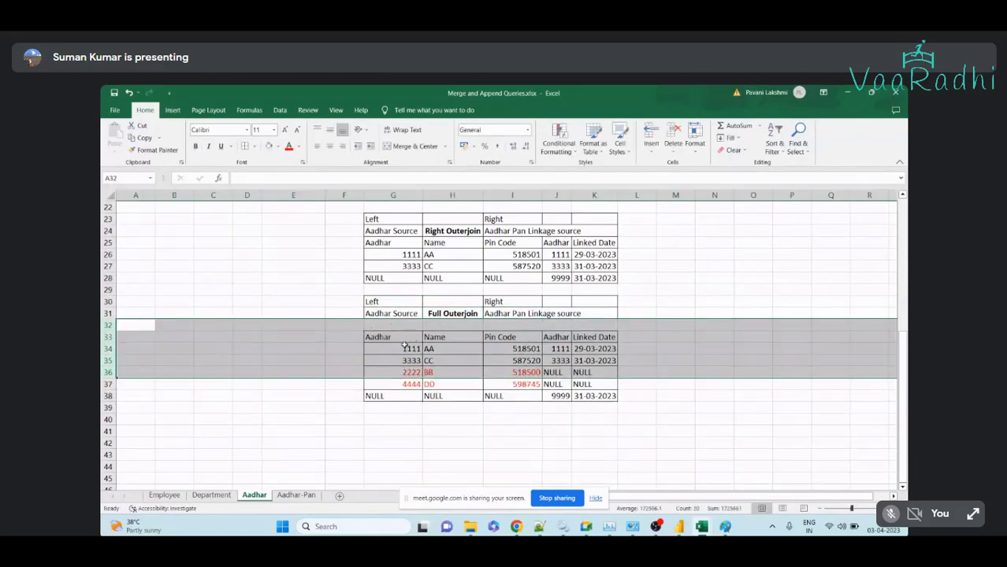
# Move the result table G33:K38 up one row to start at G32, directly under the Full Outerjoin heading
pyautogui.moveTo(392, 336); pyautogui.dragTo(394, 349)
pyautogui.moveTo(510, 375); pyautogui.dragTo(608, 394)
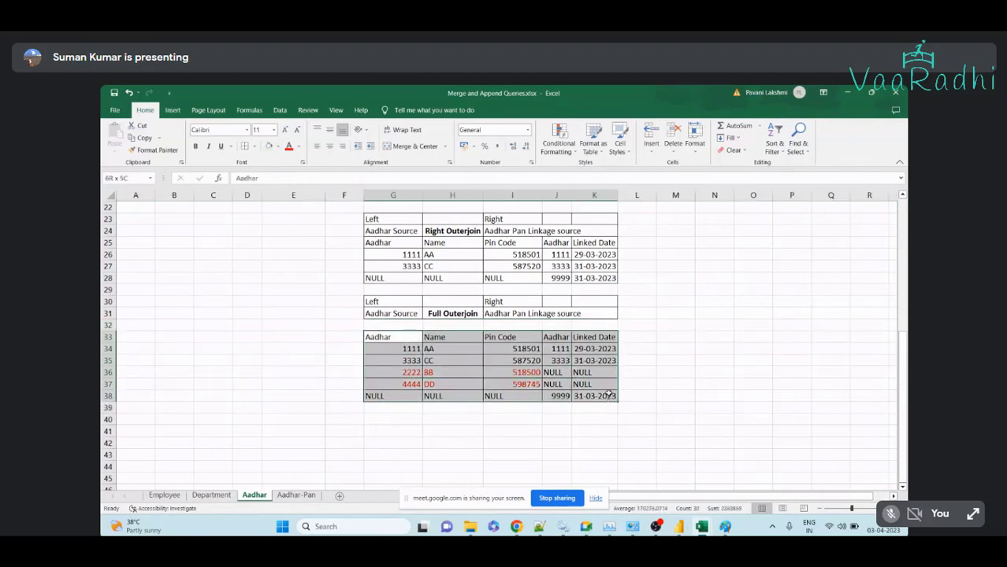
pyautogui.moveTo(415, 331); pyautogui.dragTo(418, 322)
pyautogui.click(475, 326)
# Examine the matched rows 26:27 and the unmatched row 28 of the Right Outerjoin table against the sources
pyautogui.scroll(1, 476, 327)
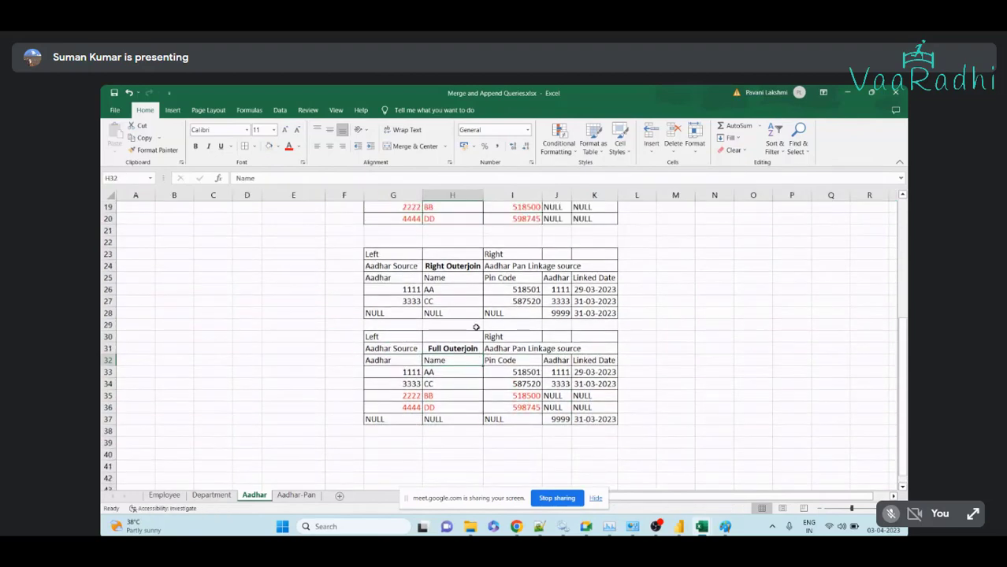
pyautogui.scroll(2, 475, 327)
pyautogui.moveTo(401, 363); pyautogui.dragTo(576, 375)
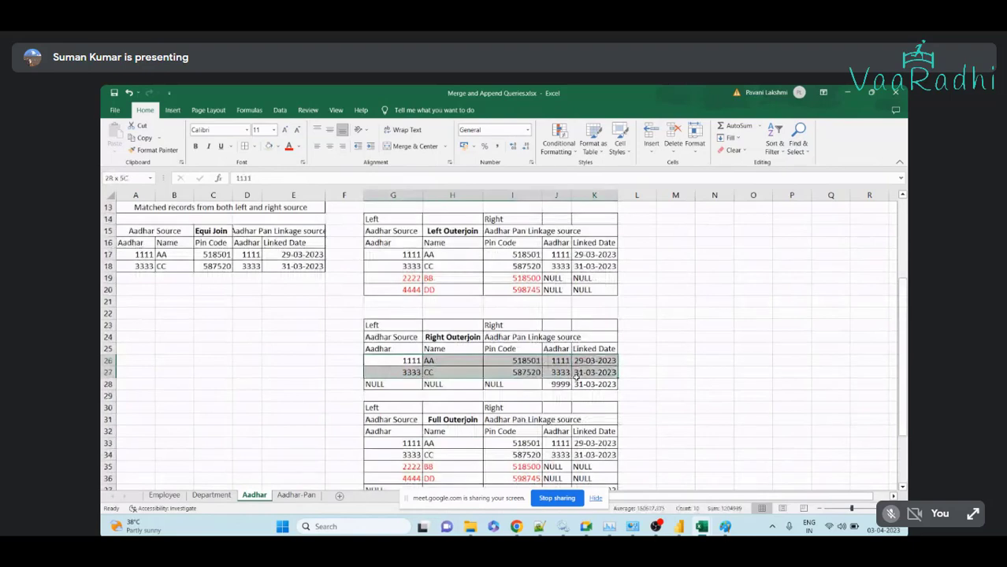
pyautogui.moveTo(393, 384); pyautogui.dragTo(595, 383)
pyautogui.scroll(4, 587, 384)
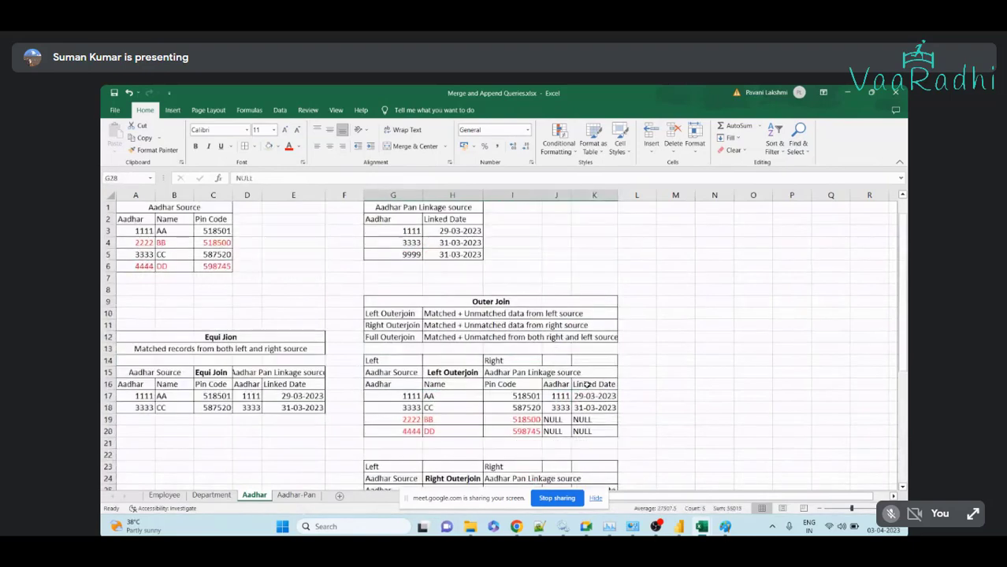
pyautogui.scroll(-3, 599, 447)
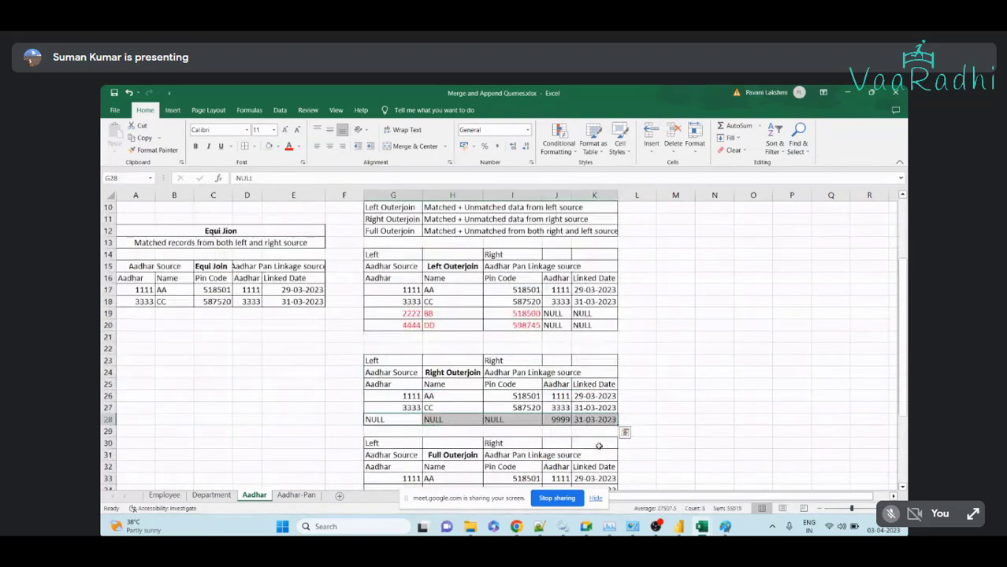
# Examine the matched rows 33:34 and the left-source unmatched rows 35:36 of the Full Outerjoin table
pyautogui.scroll(-2, 599, 446)
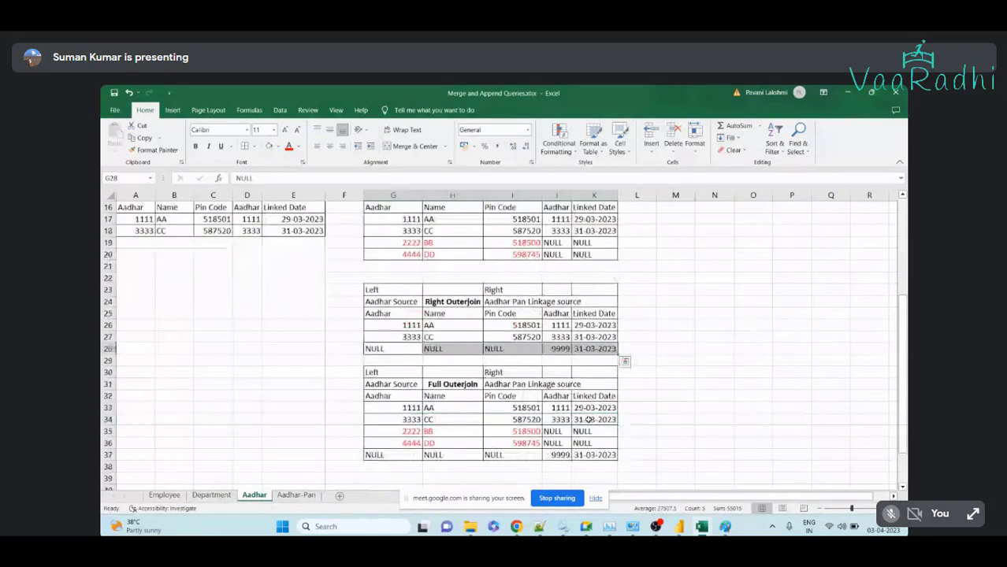
pyautogui.click(454, 382)
pyautogui.moveTo(402, 407); pyautogui.dragTo(623, 425)
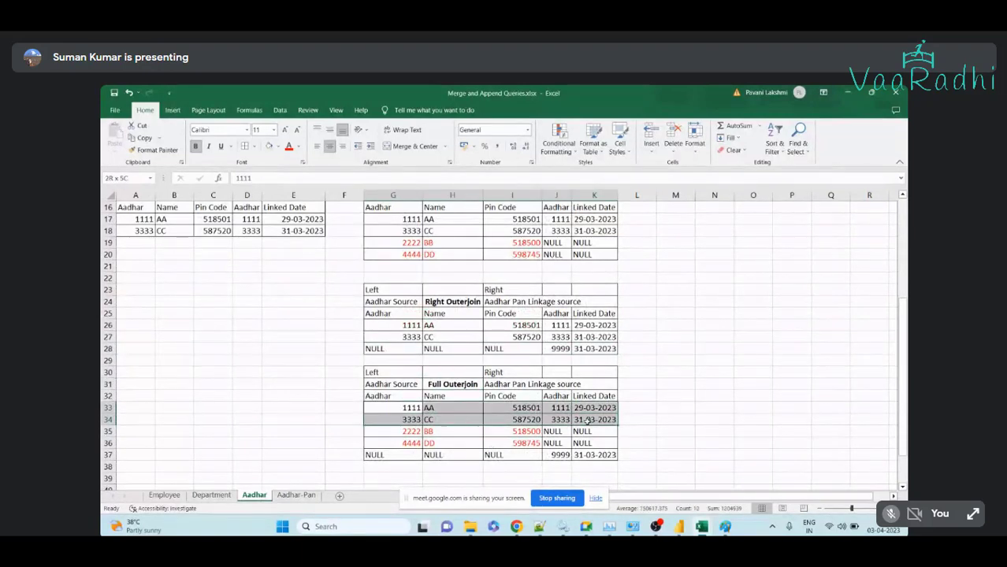
pyautogui.moveTo(404, 431); pyautogui.dragTo(584, 445)
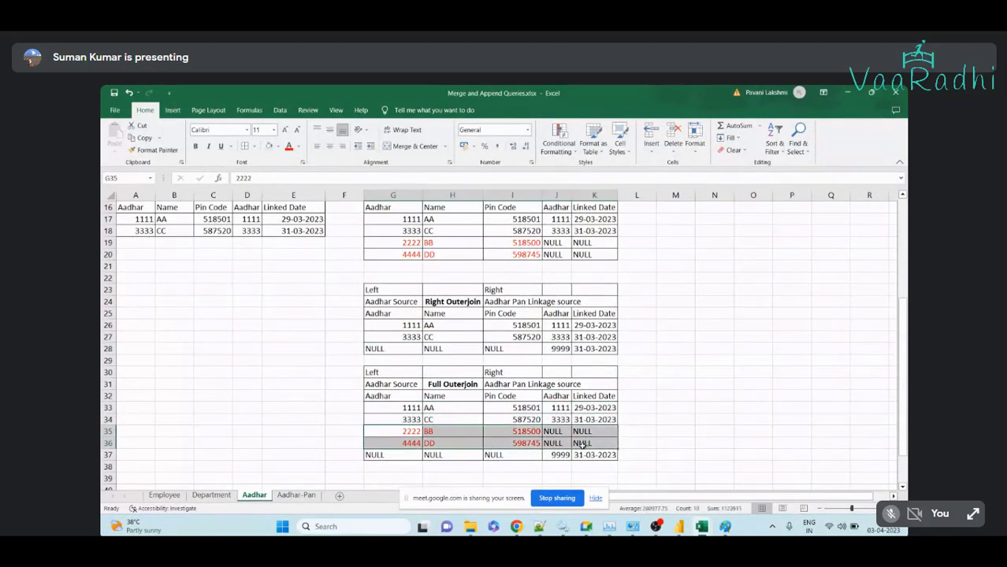
pyautogui.scroll(5, 455, 297)
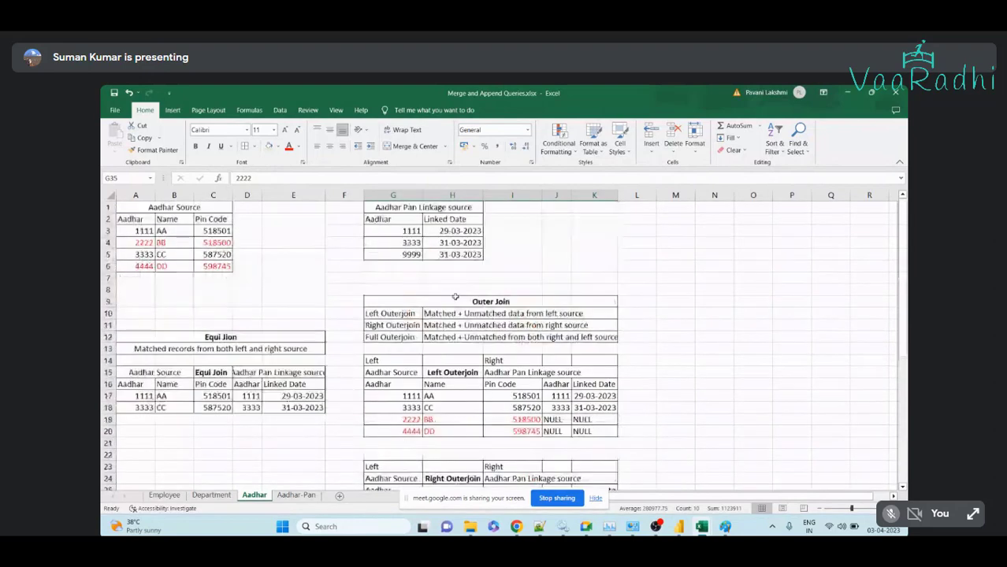
# Colour the text of the unmatched 9999 record (G5:H5) in the Aadhar Pan Linkage source green
pyautogui.moveTo(416, 250); pyautogui.dragTo(459, 254)
pyautogui.click(275, 146)
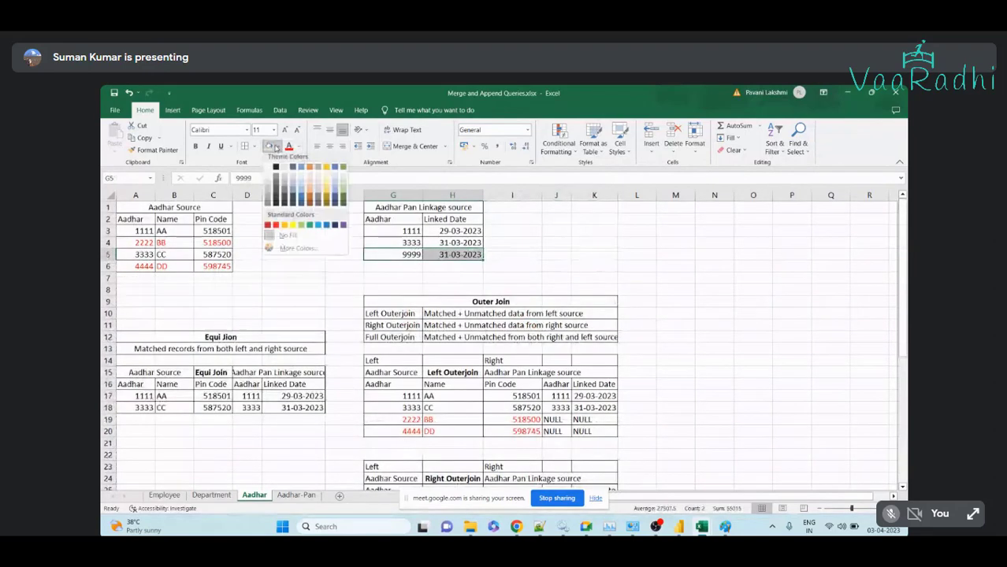
pyautogui.click(297, 147)
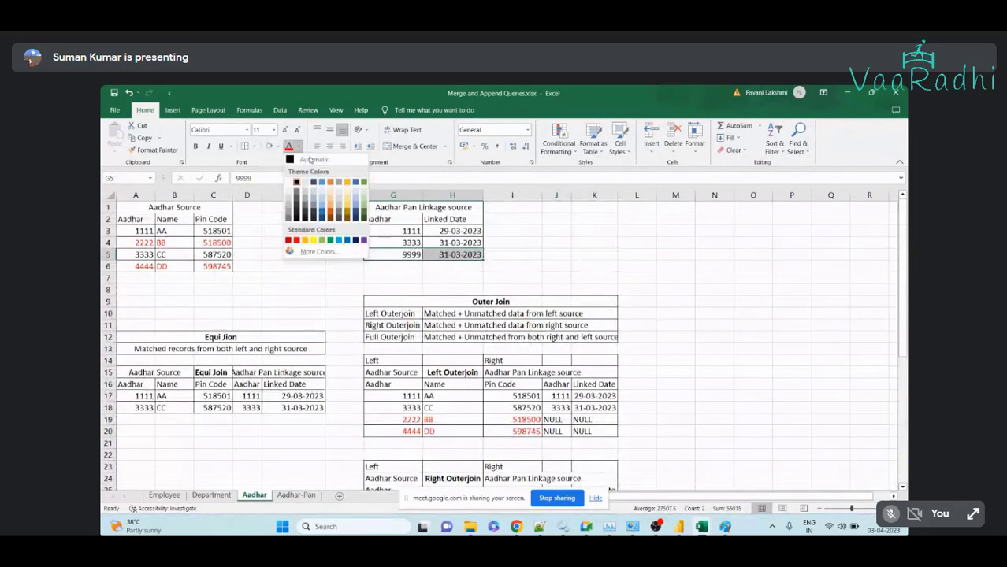
pyautogui.click(330, 239)
pyautogui.click(516, 345)
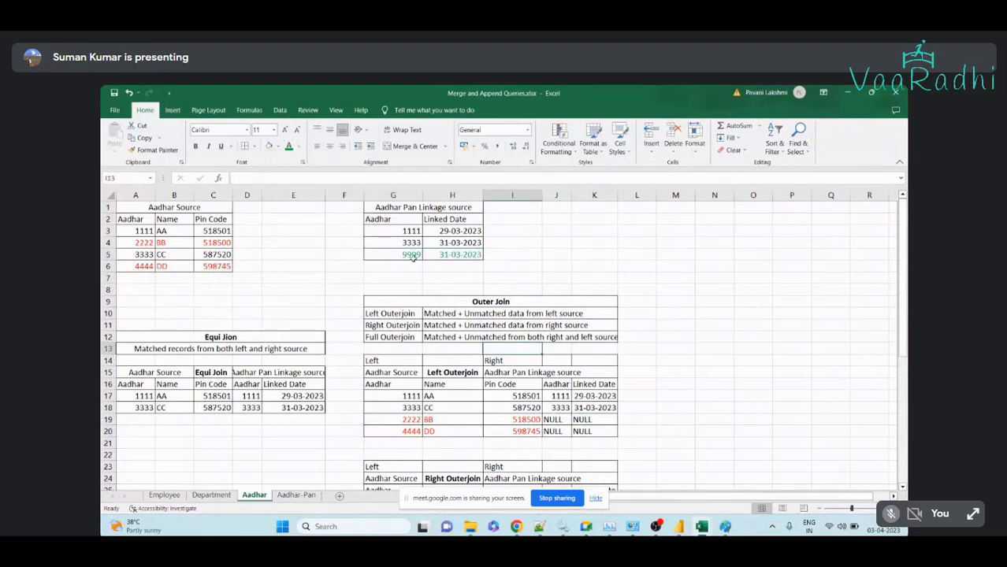
pyautogui.moveTo(413, 257); pyautogui.dragTo(457, 254)
pyautogui.click(298, 147)
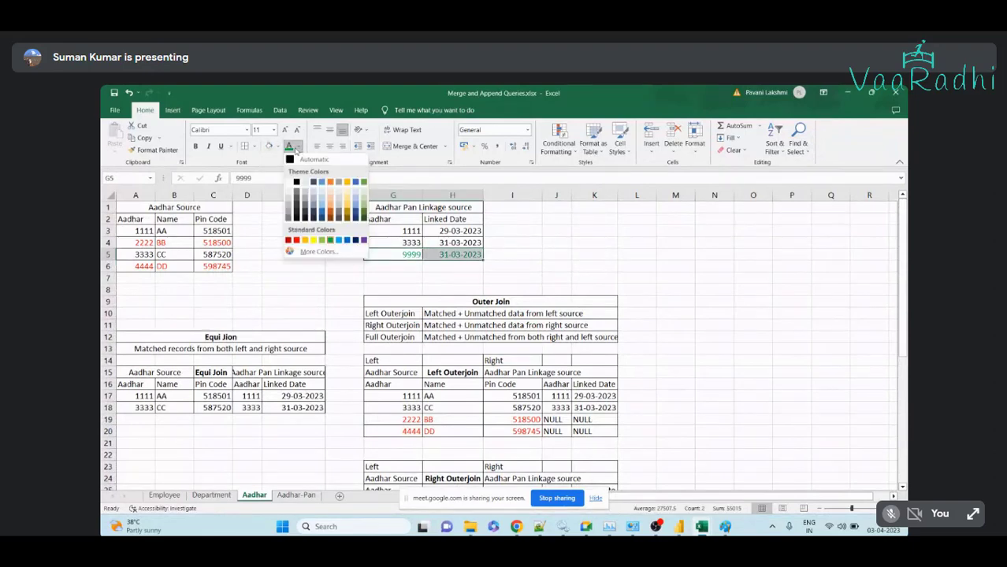
pyautogui.click(337, 242)
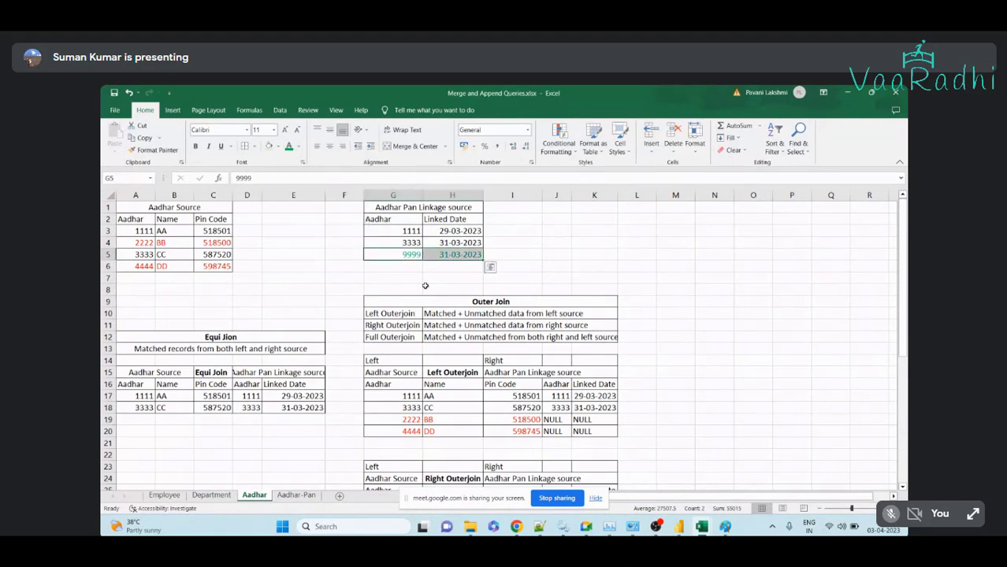
# Copy the green 9999 record G5:H5 over its entries in the Right Outerjoin table (J28:K28) and Full Outerjoin table (J37:K37)
pyautogui.scroll(-1, 441, 287)
pyautogui.hotkey('ctrl', 'c')
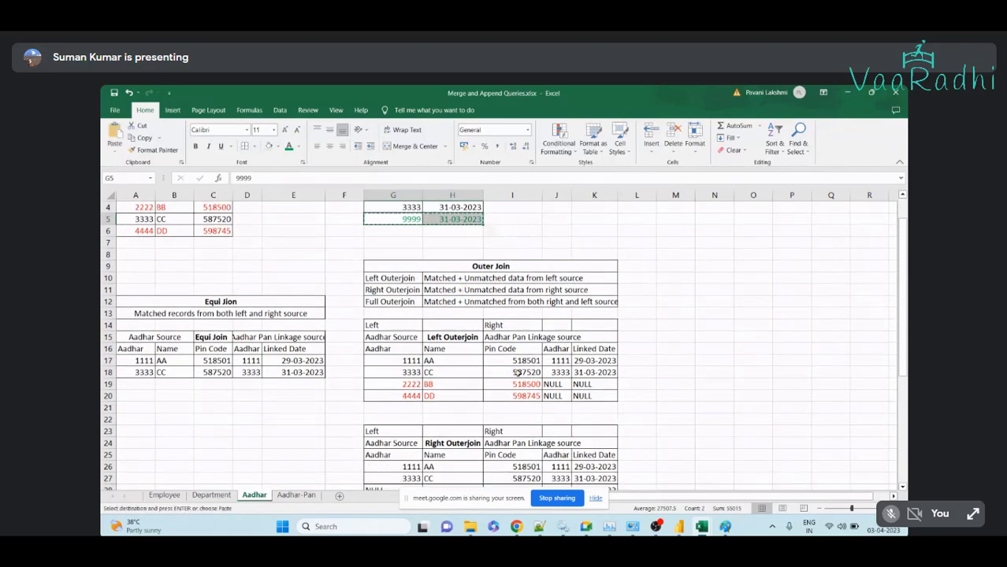
pyautogui.scroll(-2, 552, 394)
pyautogui.click(559, 422)
pyautogui.hotkey('ctrl', 'v')
pyautogui.scroll(-2, 620, 421)
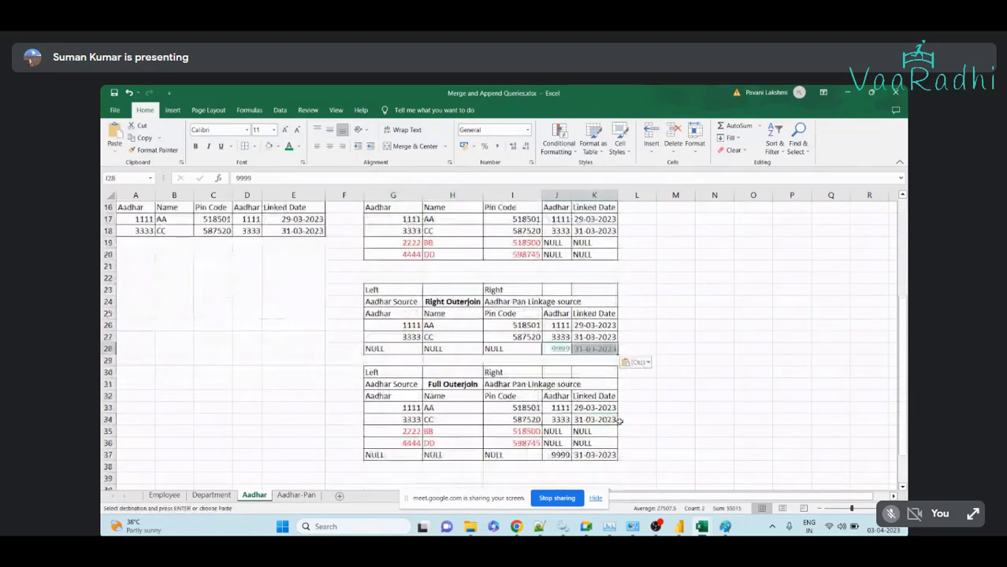
pyautogui.click(560, 454)
pyautogui.hotkey('ctrl', 'v')
pyautogui.scroll(5, 583, 390)
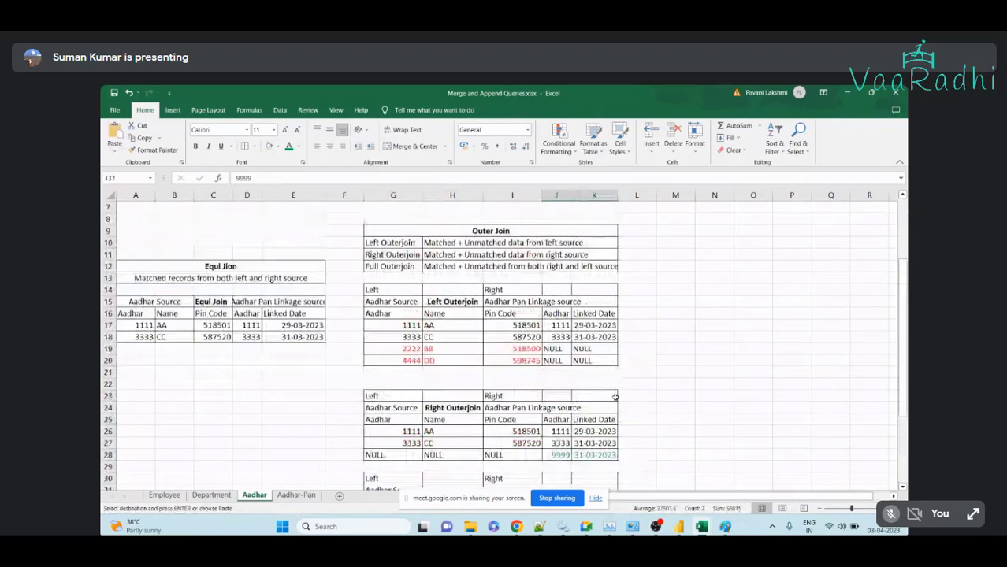
# Widen column K slightly and change the Full Outerjoin definition in H12 to end with "right and left sources"
pyautogui.click(451, 338)
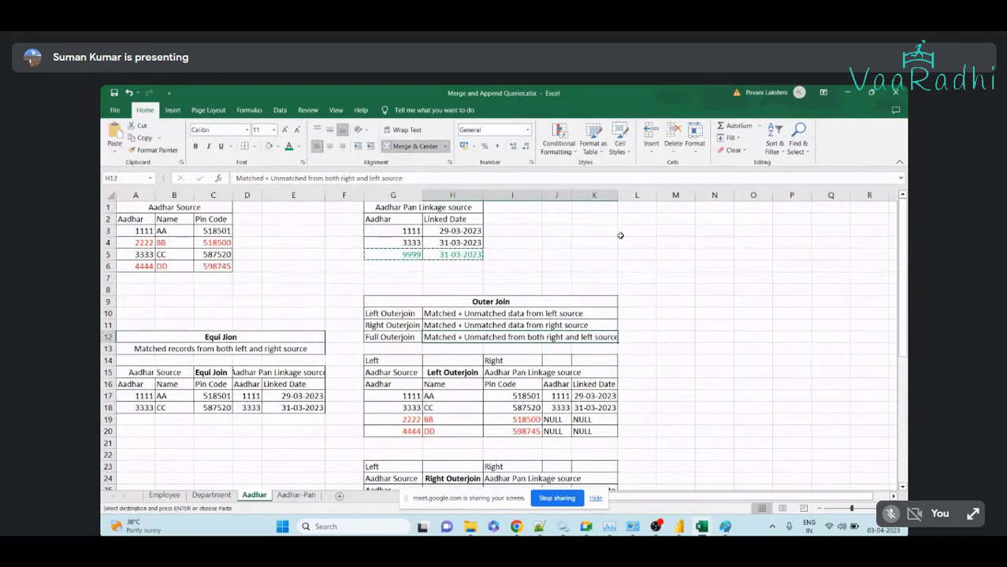
pyautogui.moveTo(619, 196); pyautogui.dragTo(621, 196)
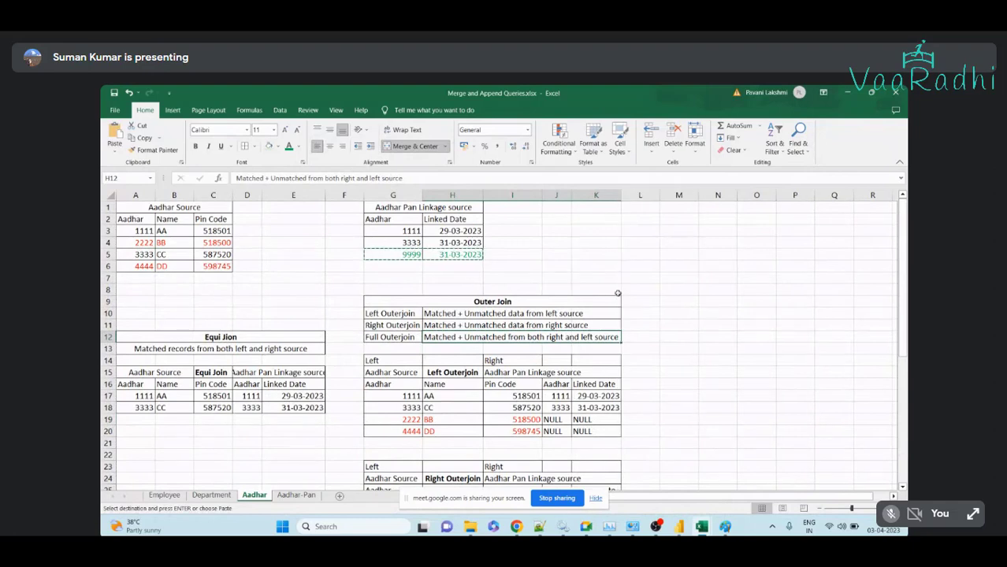
pyautogui.doubleClick(615, 337)
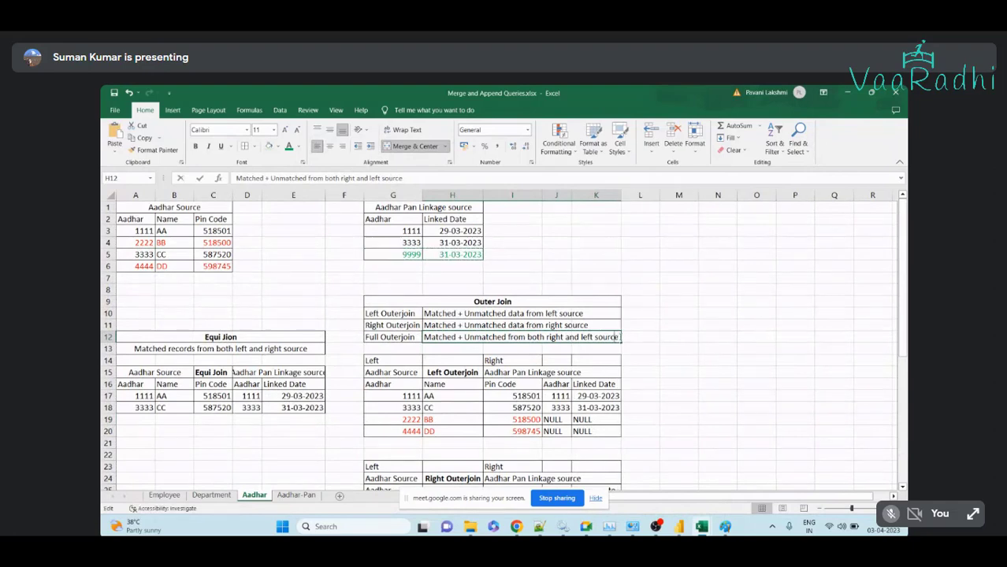
pyautogui.click(636, 345)
# Examine the colour-coded unmatched records across the source tables and the left, right and full outer join tables
pyautogui.scroll(-5, 561, 349)
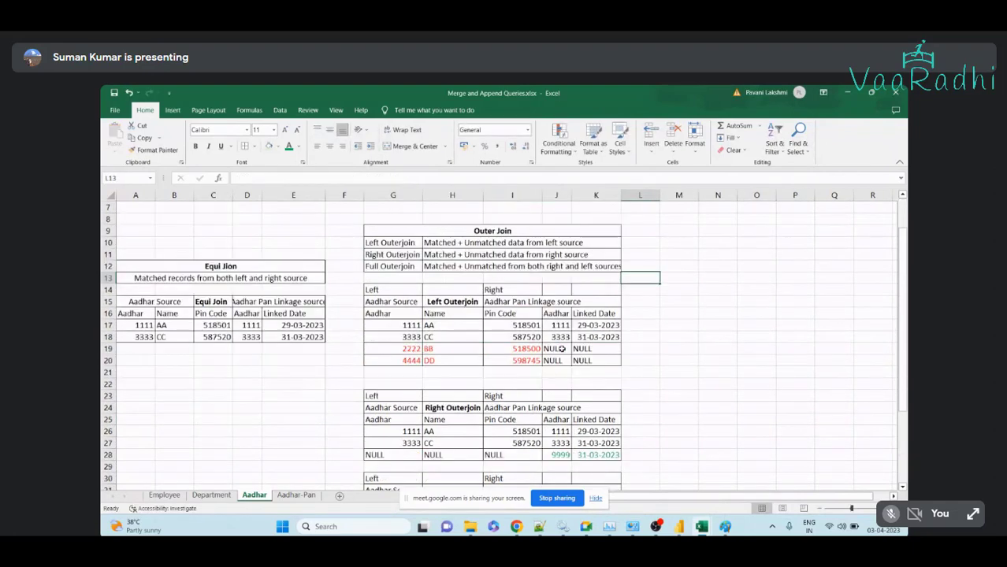
pyautogui.scroll(5, 561, 349)
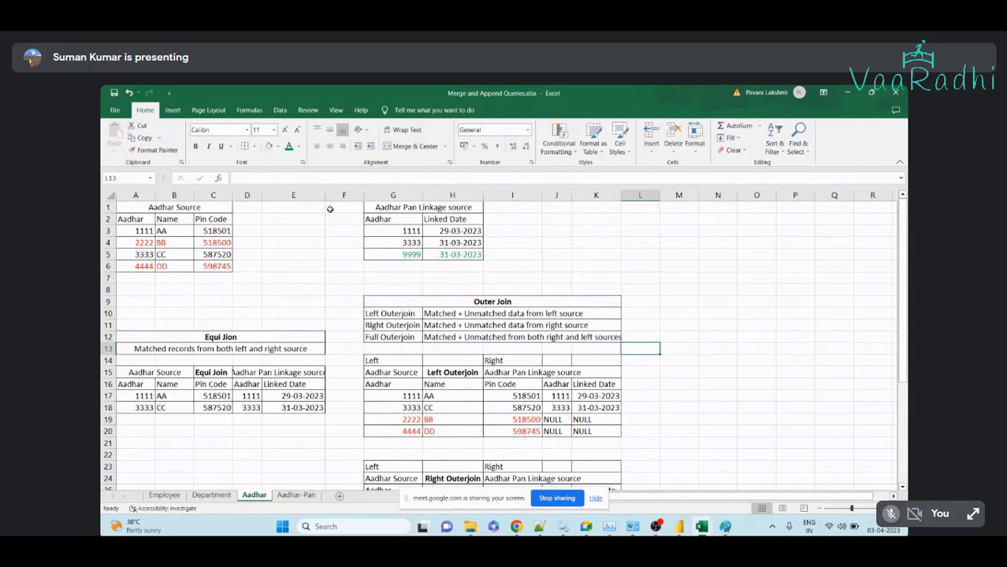
pyautogui.scroll(-2, 505, 348)
pyautogui.scroll(-4, 505, 348)
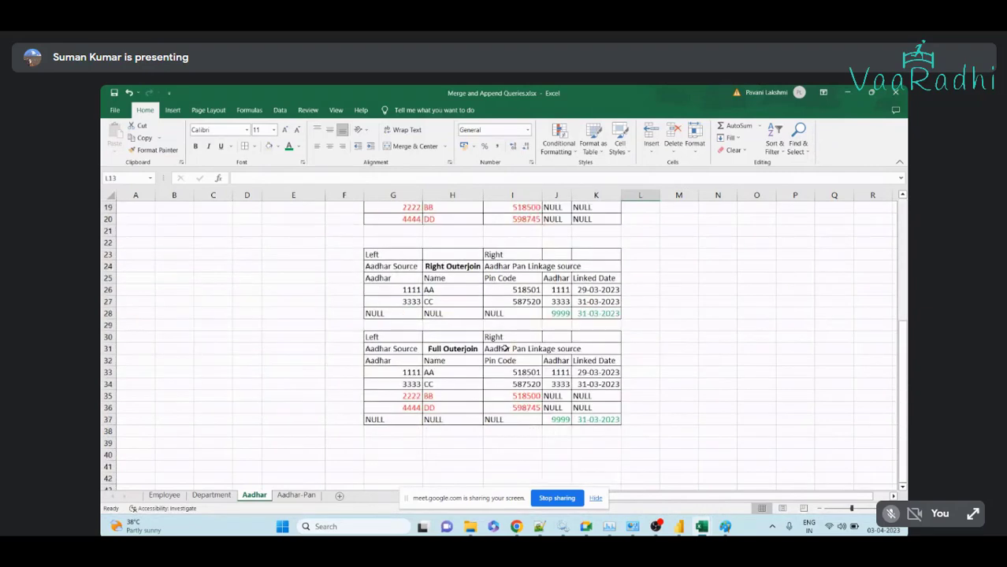
pyautogui.scroll(5, 504, 348)
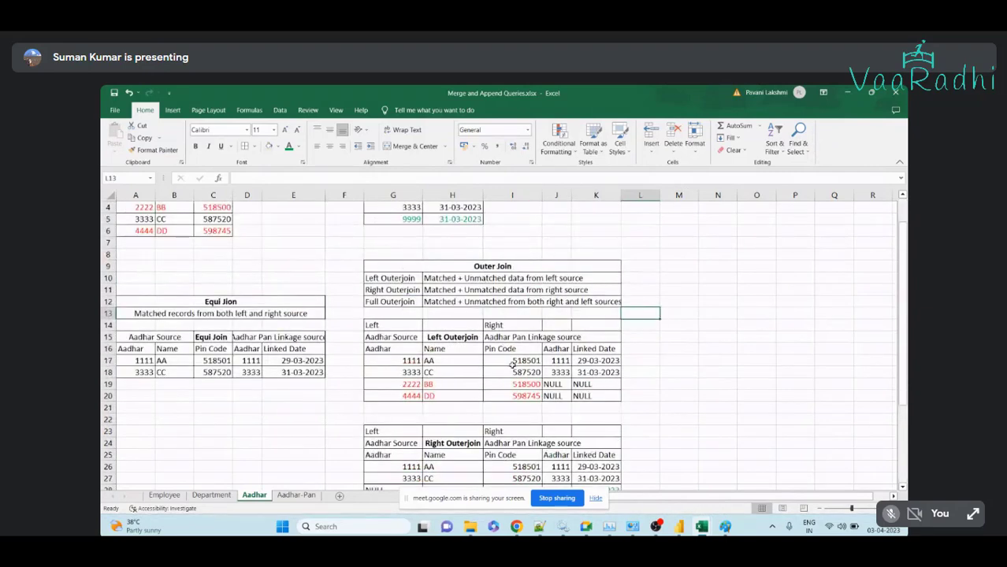
pyautogui.scroll(1, 512, 363)
pyautogui.scroll(-5, 527, 394)
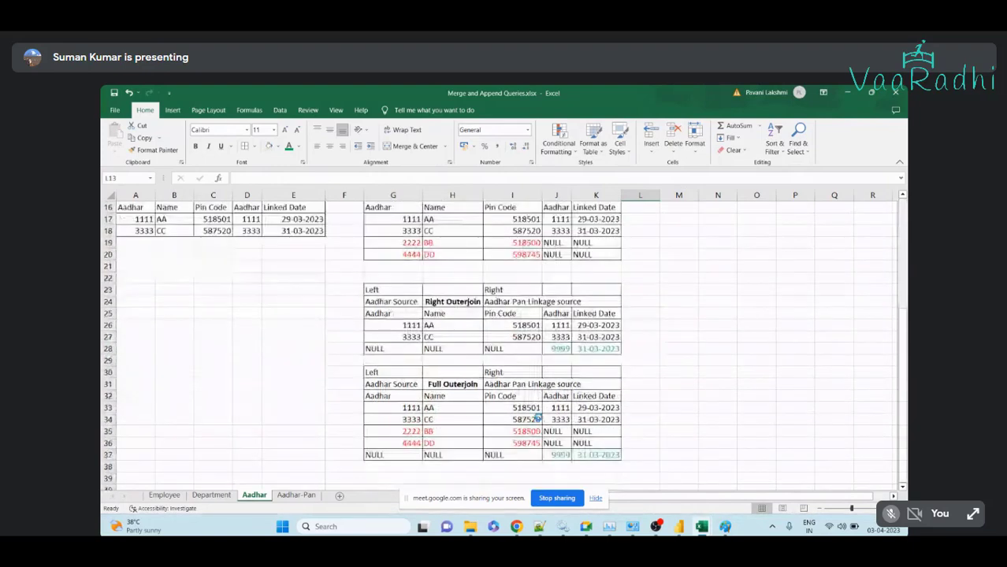
pyautogui.scroll(3, 315, 469)
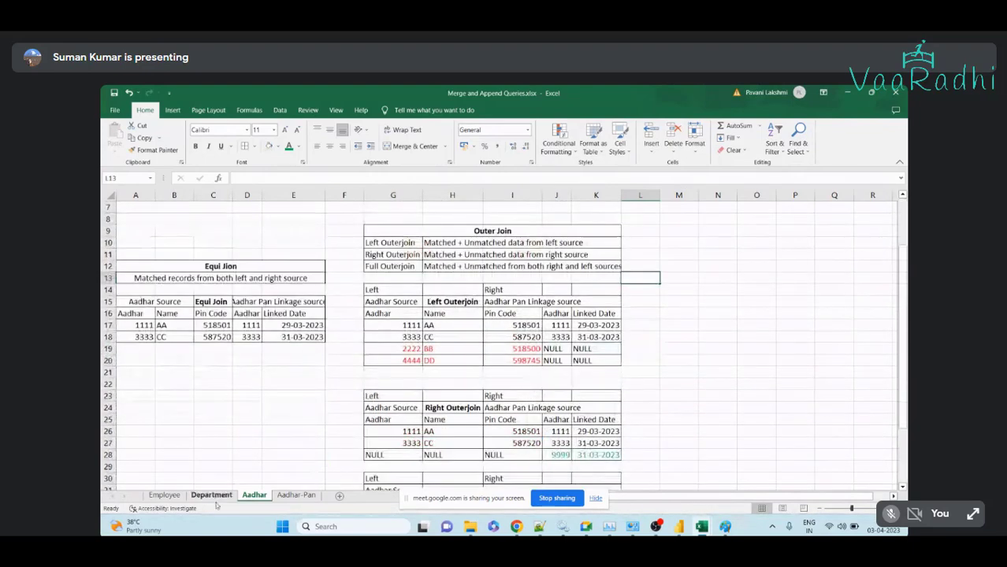
pyautogui.rightClick(255, 495)
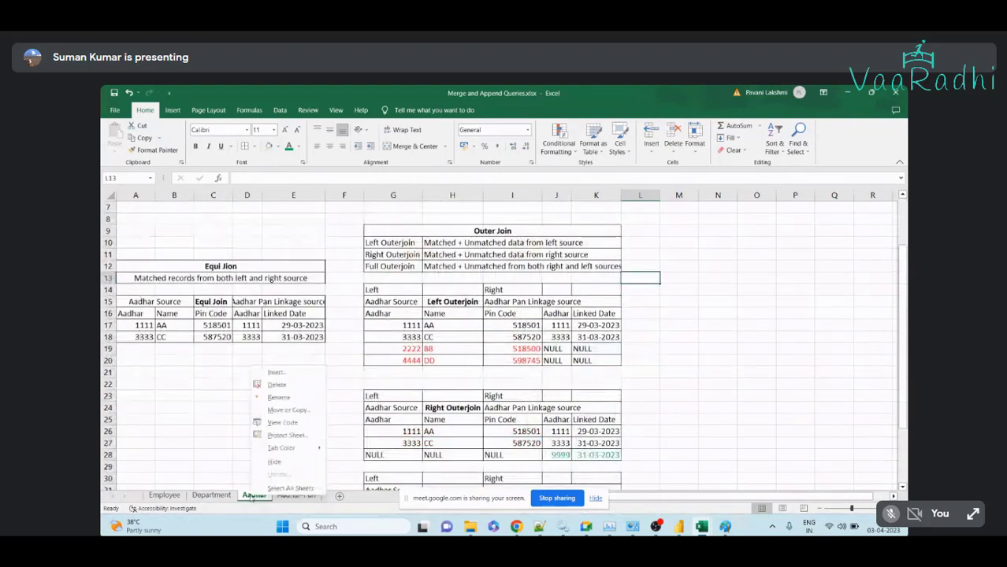
pyautogui.click(299, 412)
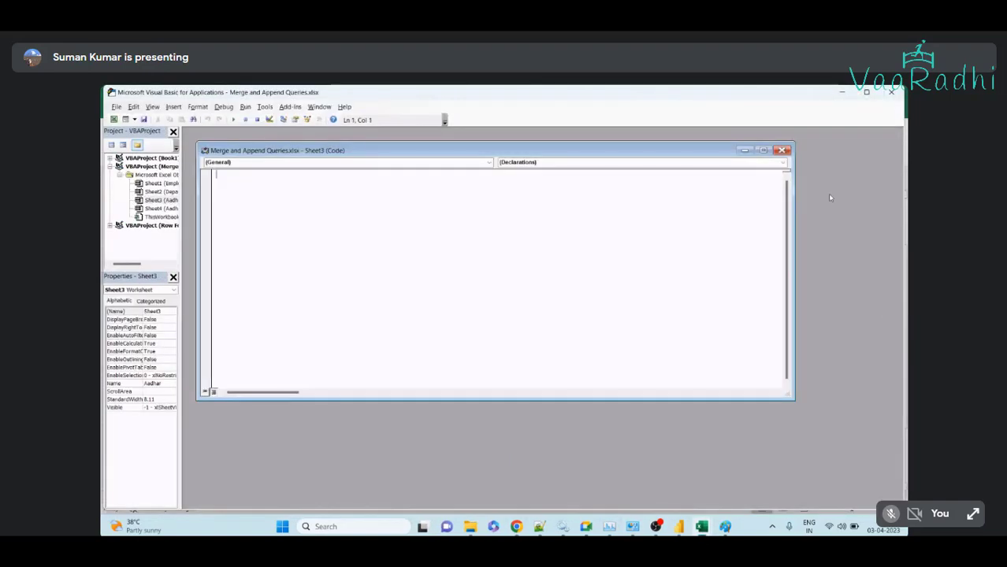
pyautogui.click(783, 150)
pyautogui.click(891, 92)
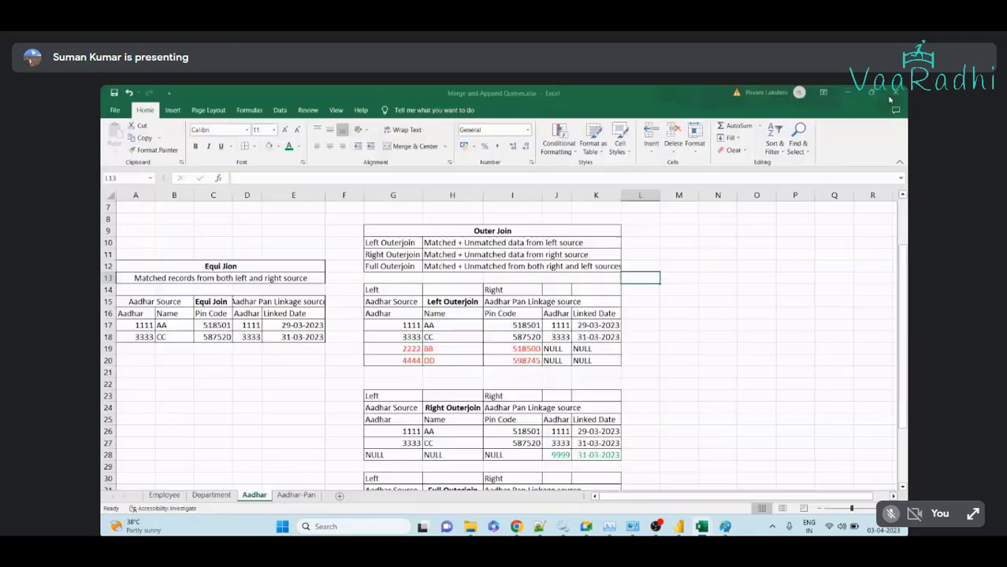
# Create a copy of the Aadhar sheet in a new workbook
pyautogui.rightClick(257, 495)
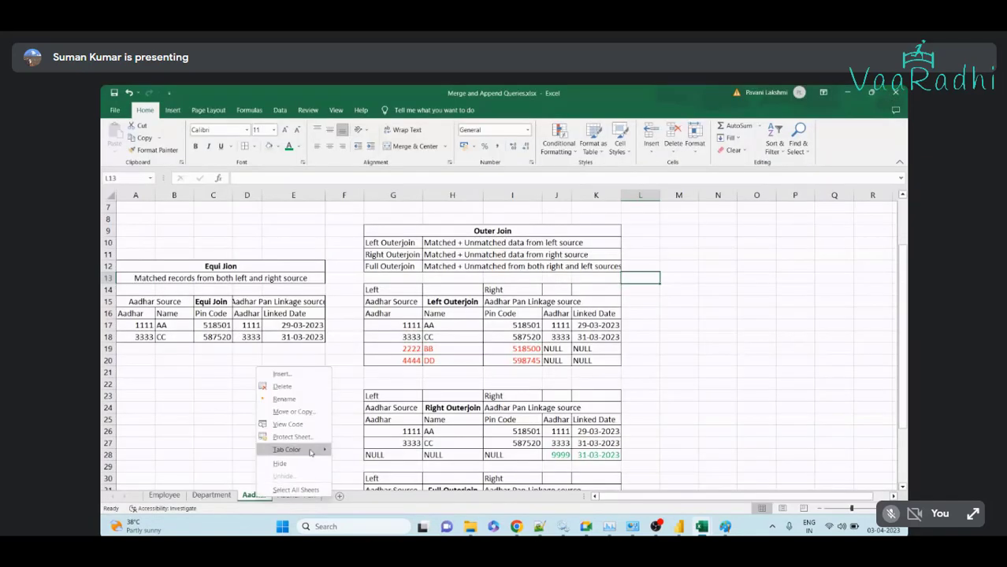
pyautogui.click(313, 412)
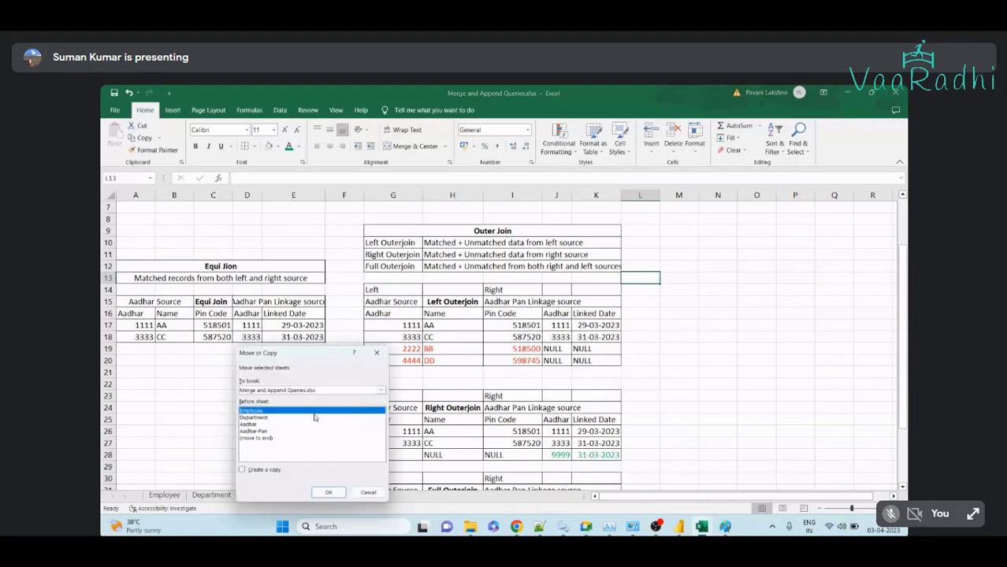
pyautogui.click(240, 472)
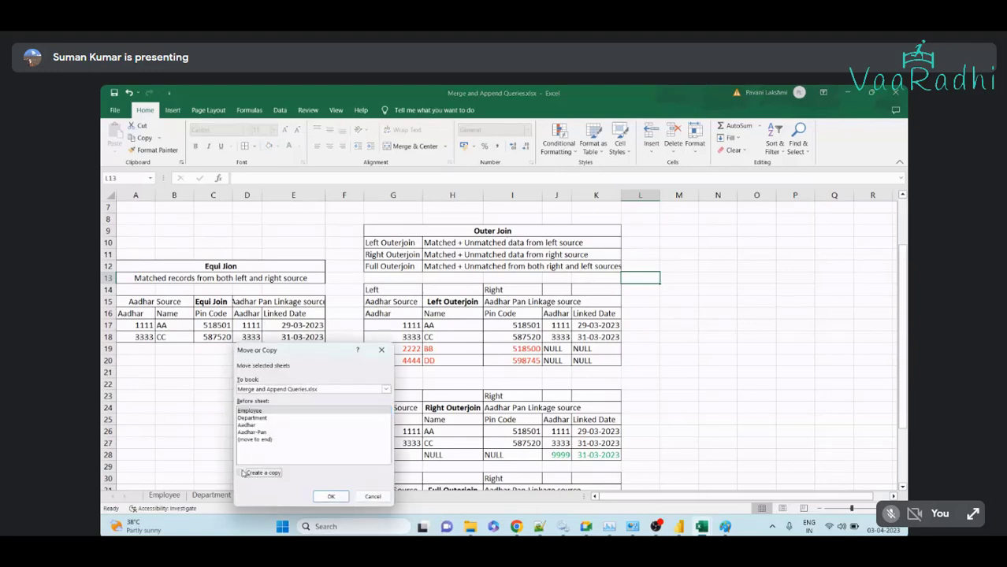
pyautogui.click(323, 392)
pyautogui.click(257, 400)
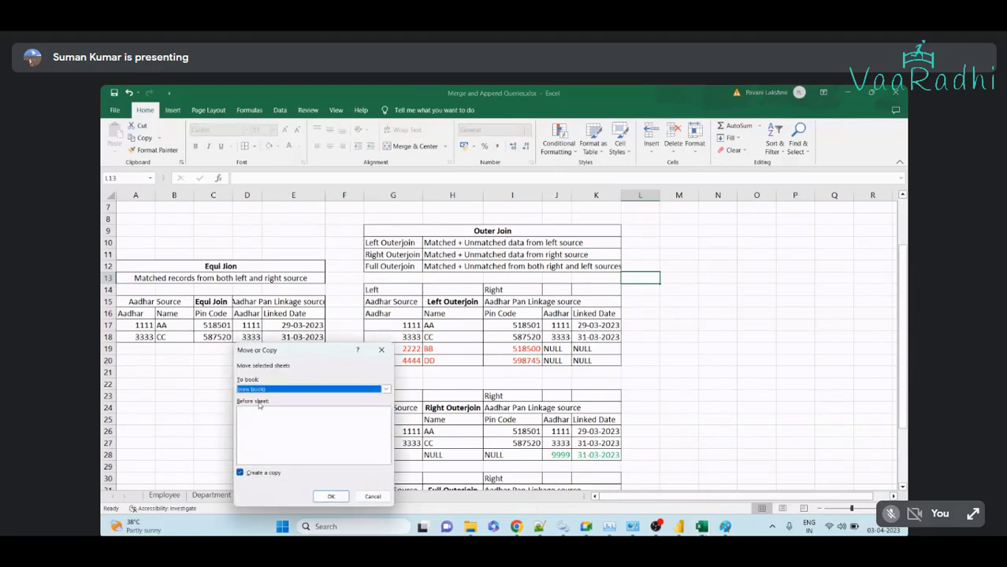
pyautogui.click(341, 498)
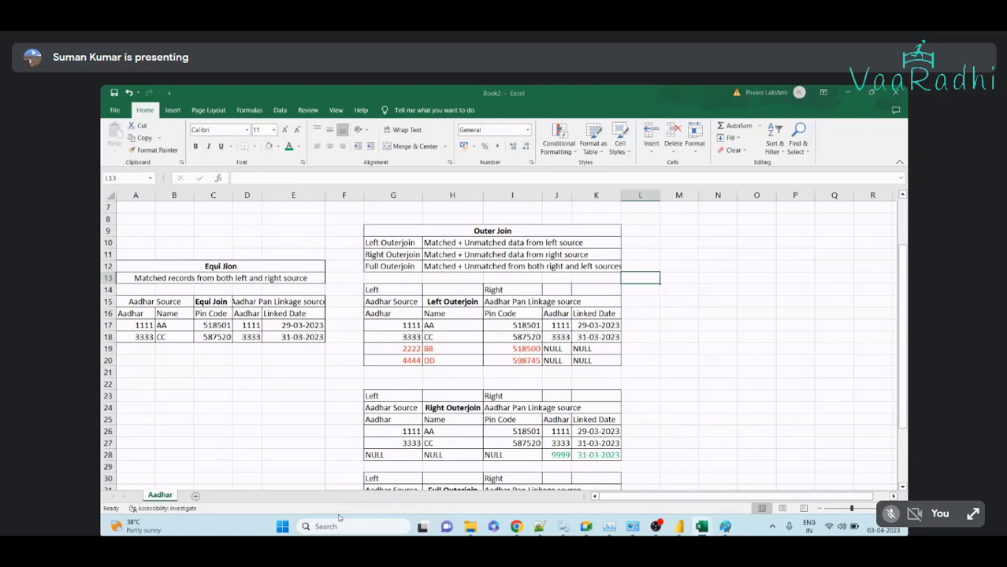
# Start saving the new workbook and open the Save As file browser
pyautogui.hotkey('ctrl', 's')
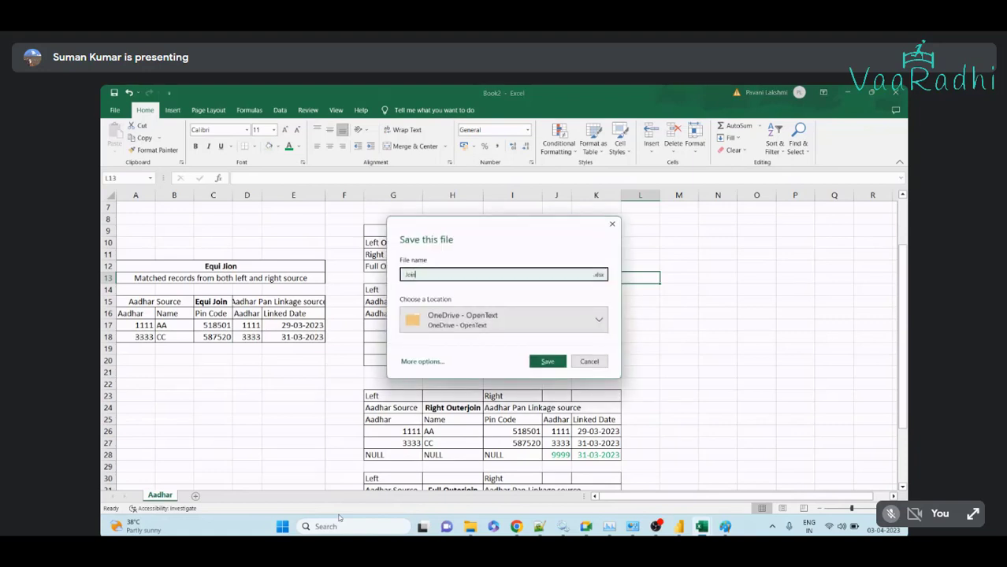
pyautogui.click(411, 362)
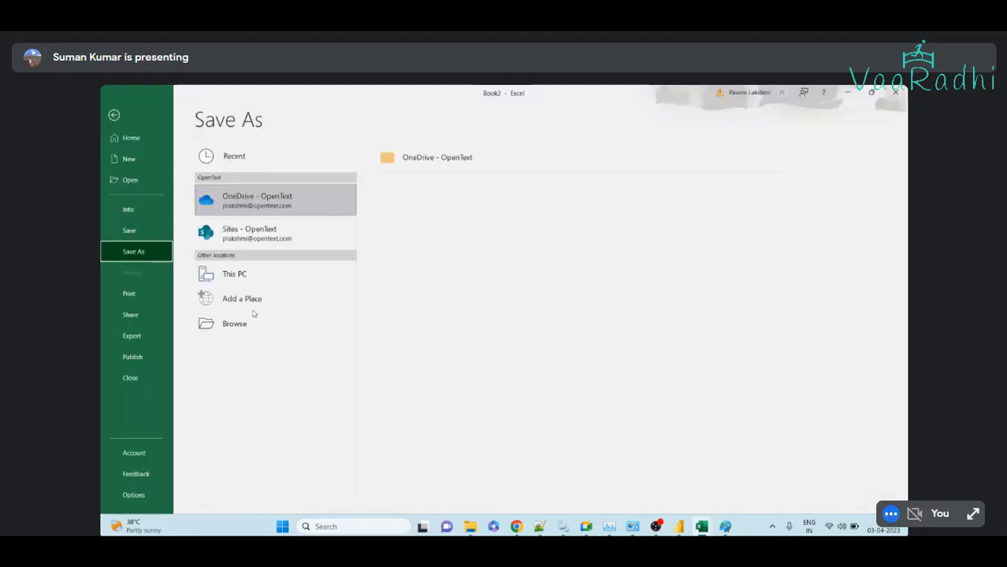
pyautogui.click(247, 322)
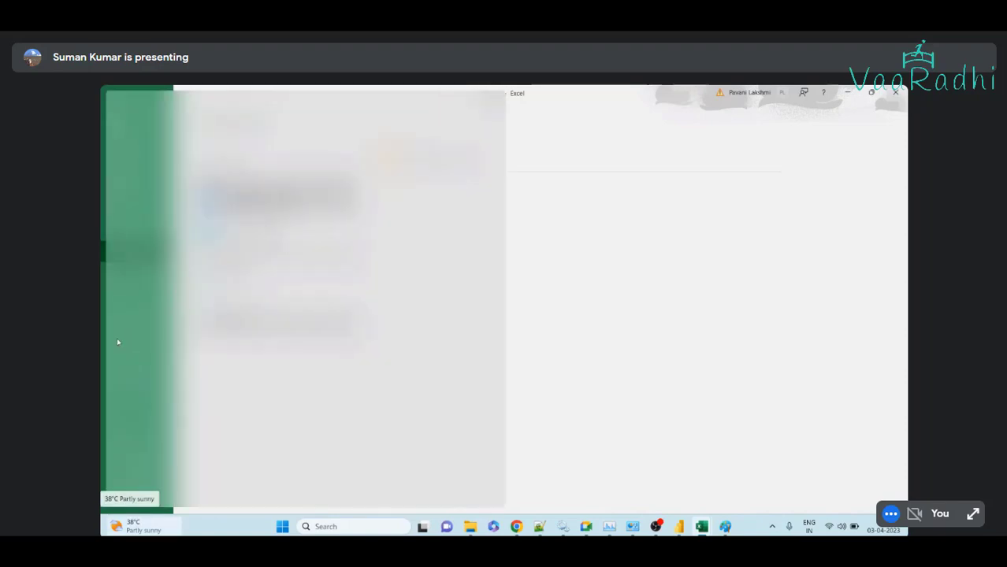
pyautogui.hotkey('ctrl', 'd')
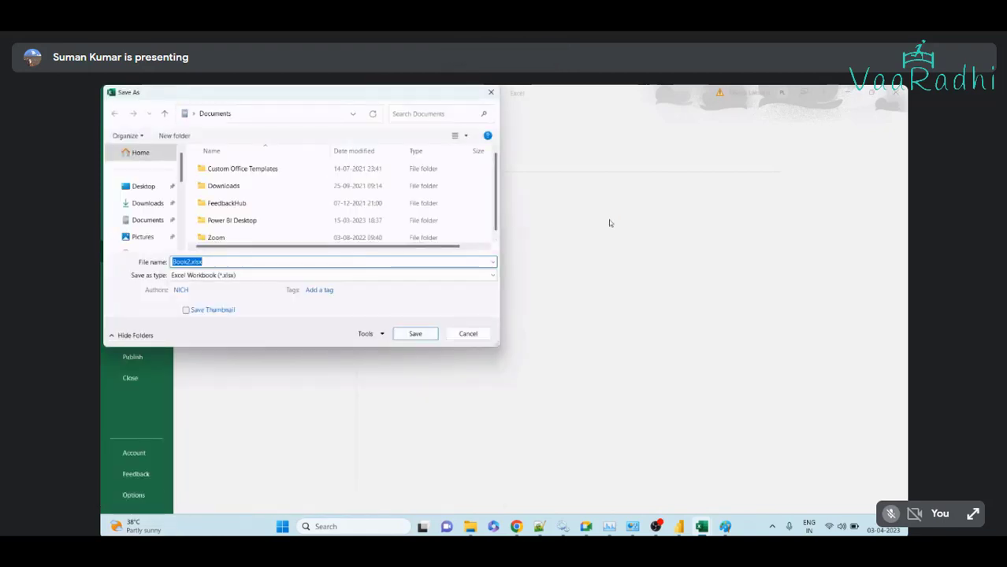
# Save the workbook as Joins in the Day-11 folder inside Power BI on drive D
pyautogui.scroll(-3, 142, 216)
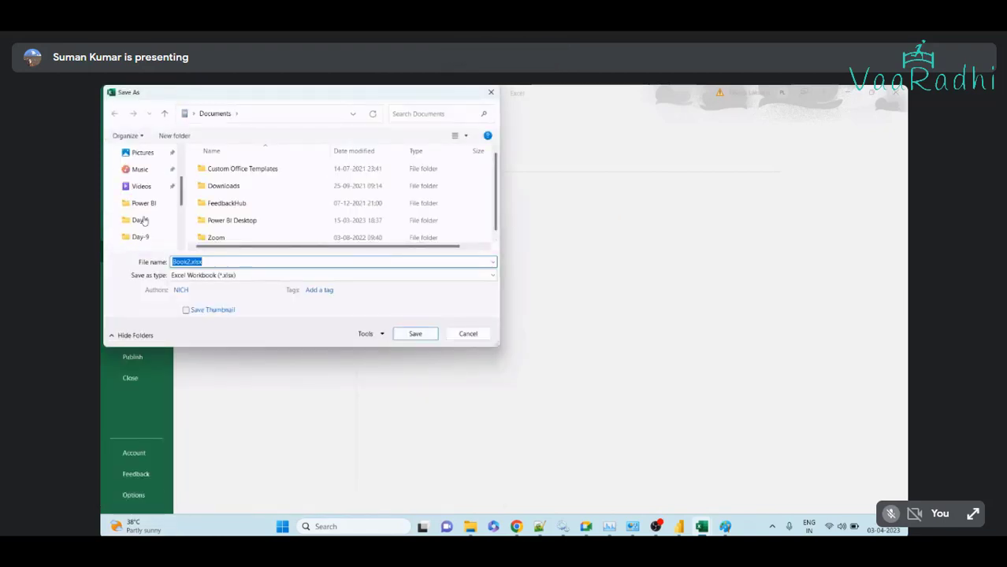
pyautogui.scroll(1, 143, 220)
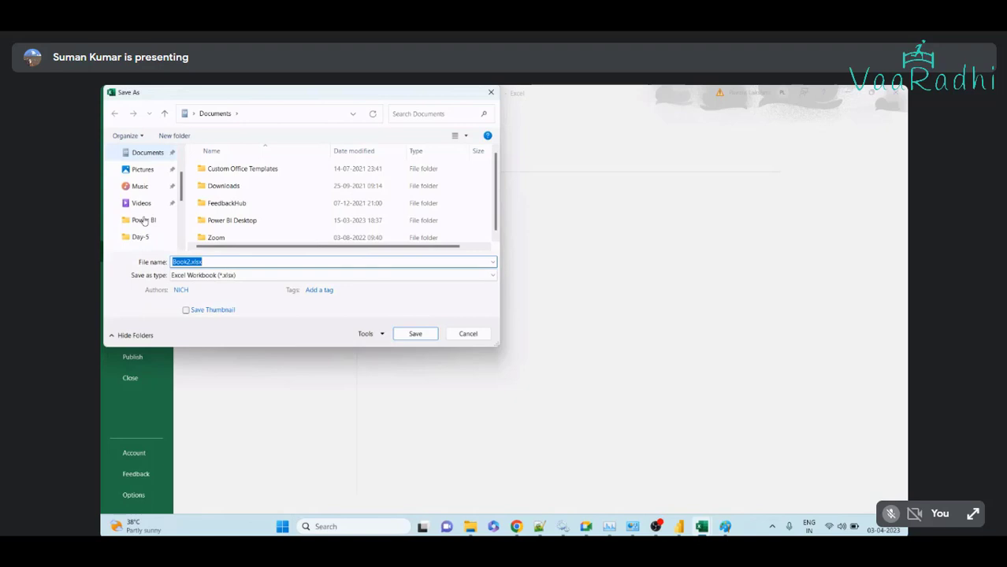
pyautogui.click(144, 221)
pyautogui.click(195, 262)
pyautogui.doubleClick(189, 262)
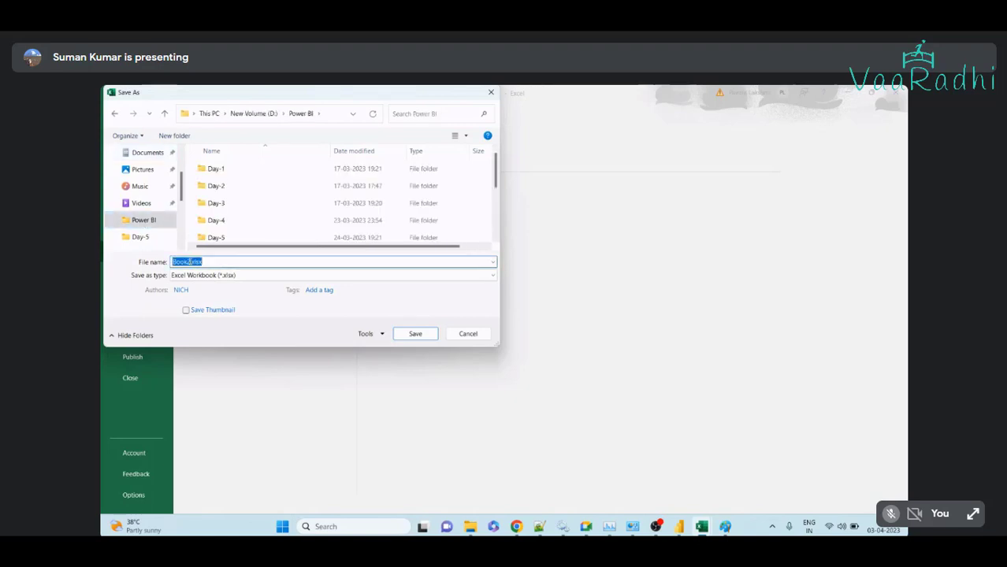
pyautogui.write('Joins')
pyautogui.scroll(-2, 209, 205)
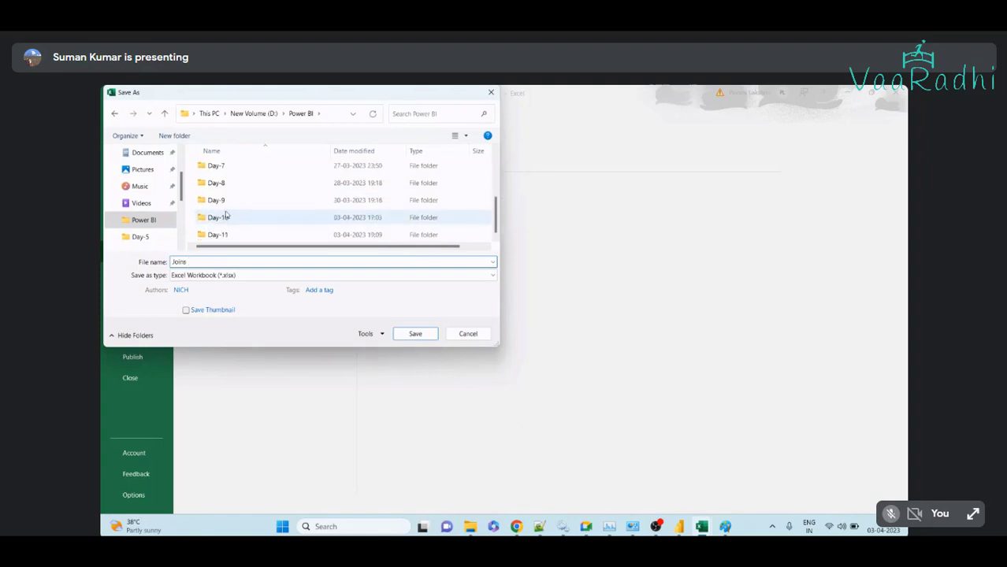
pyautogui.click(231, 235)
pyautogui.doubleClick(230, 235)
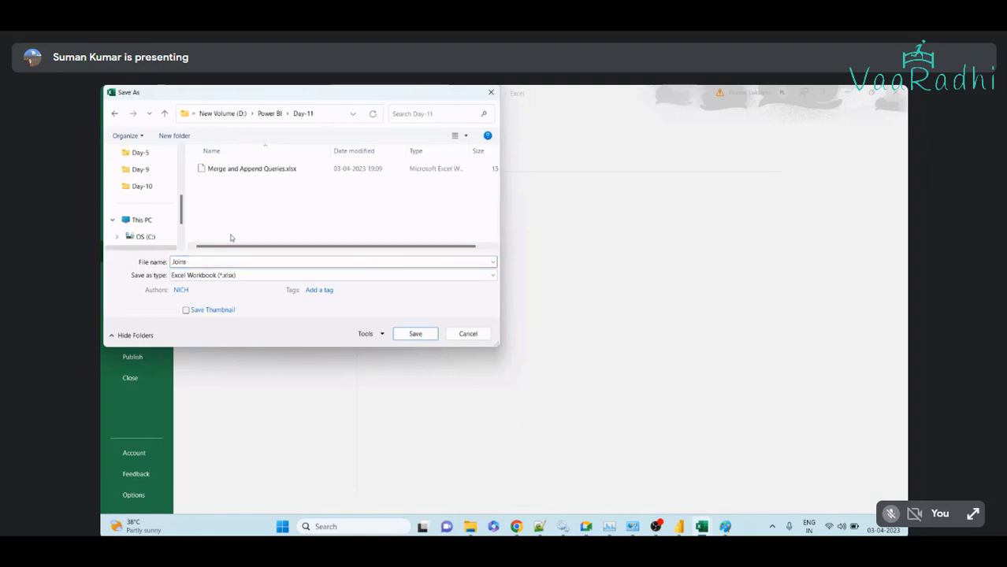
pyautogui.click(415, 334)
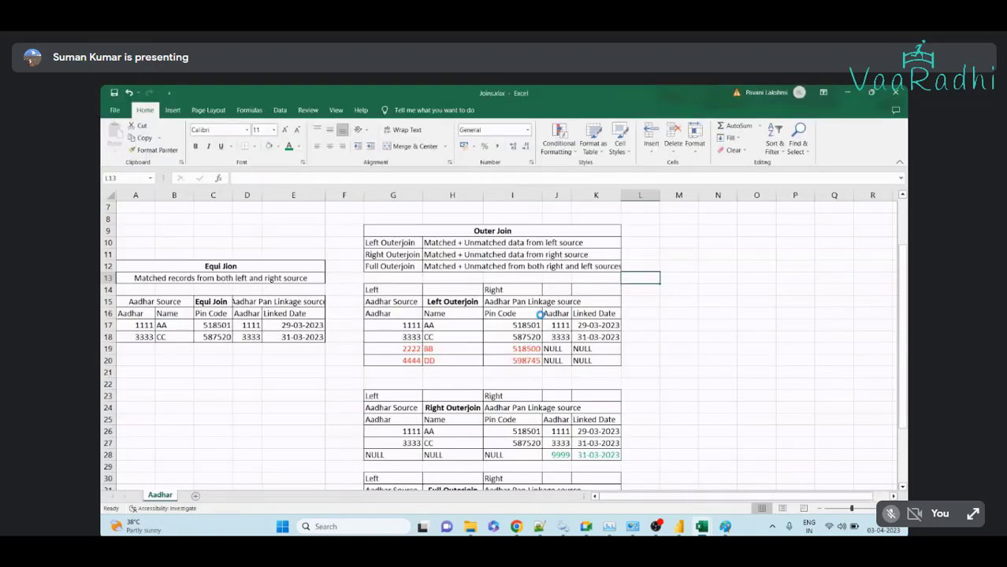
# Rename the worksheet as Joins
pyautogui.doubleClick(168, 495)
pyautogui.write('Joins')
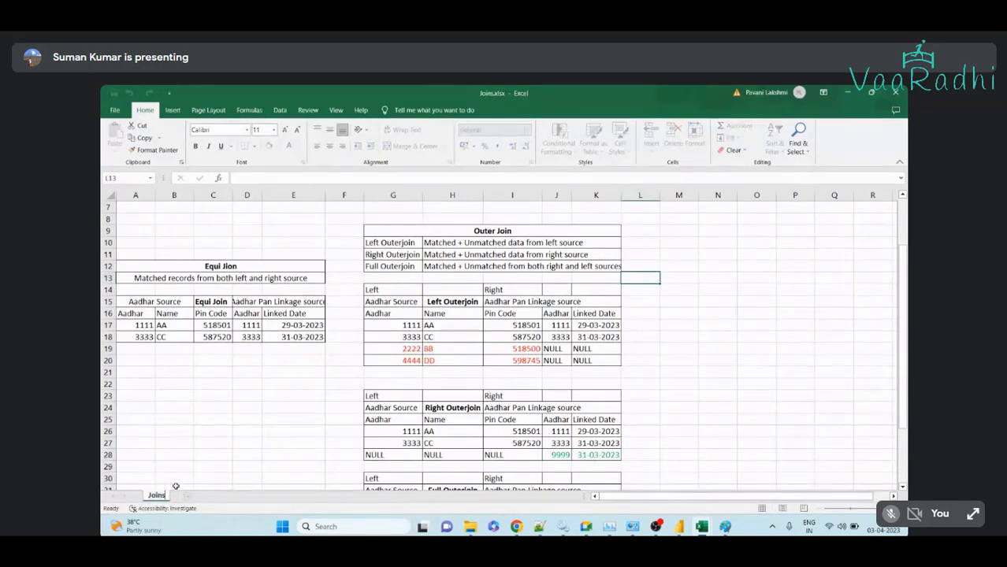
pyautogui.click(212, 420)
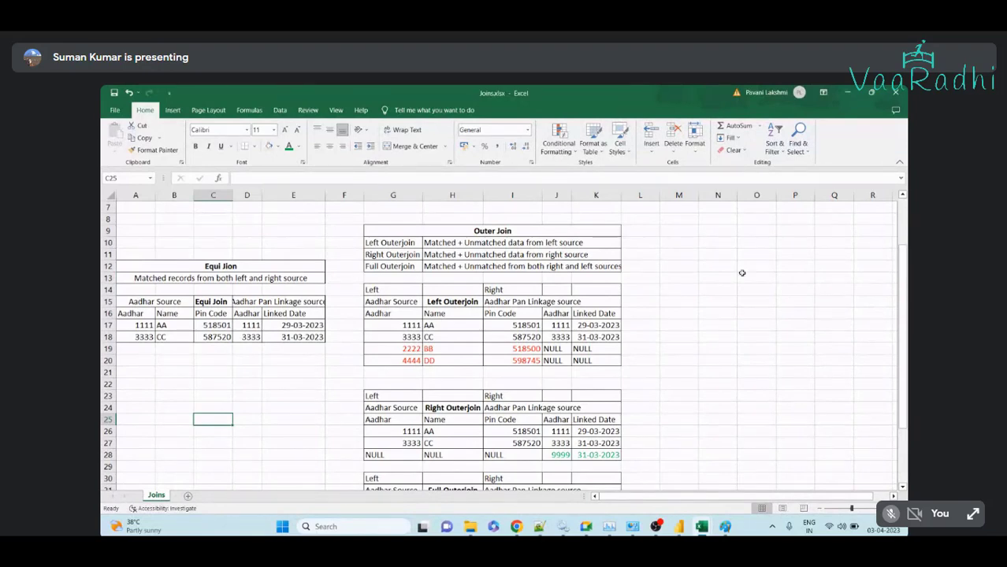
# Move the Right Outerjoin table to cell M14, beside the Left Outerjoin table
pyautogui.scroll(2, 520, 360)
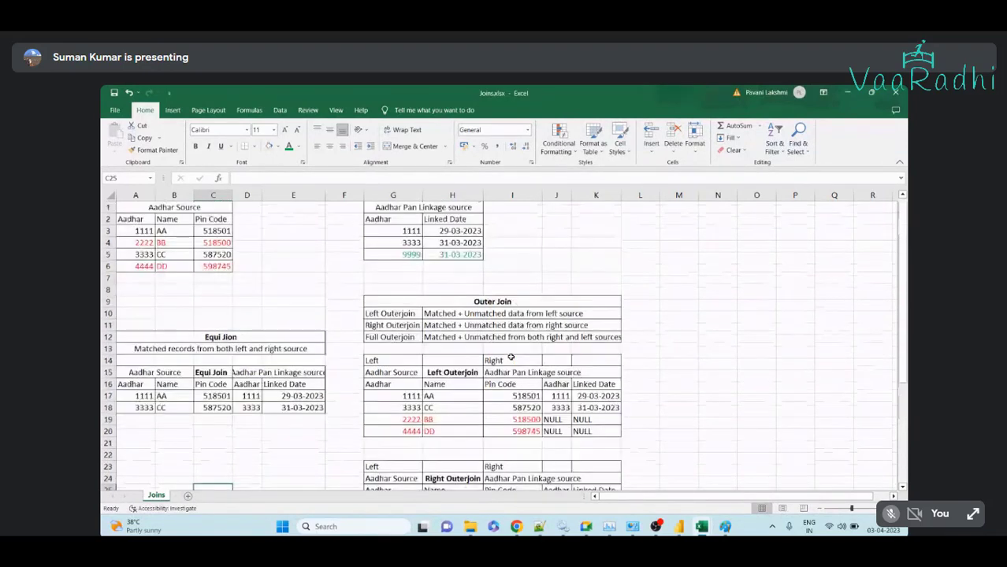
pyautogui.scroll(-1, 515, 323)
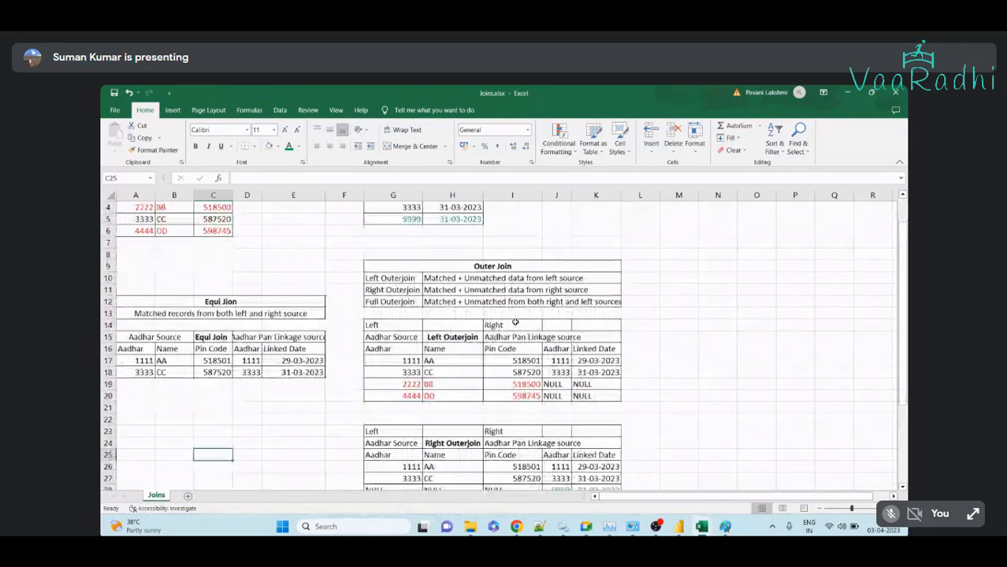
pyautogui.click(387, 431)
pyautogui.scroll(-1, 542, 461)
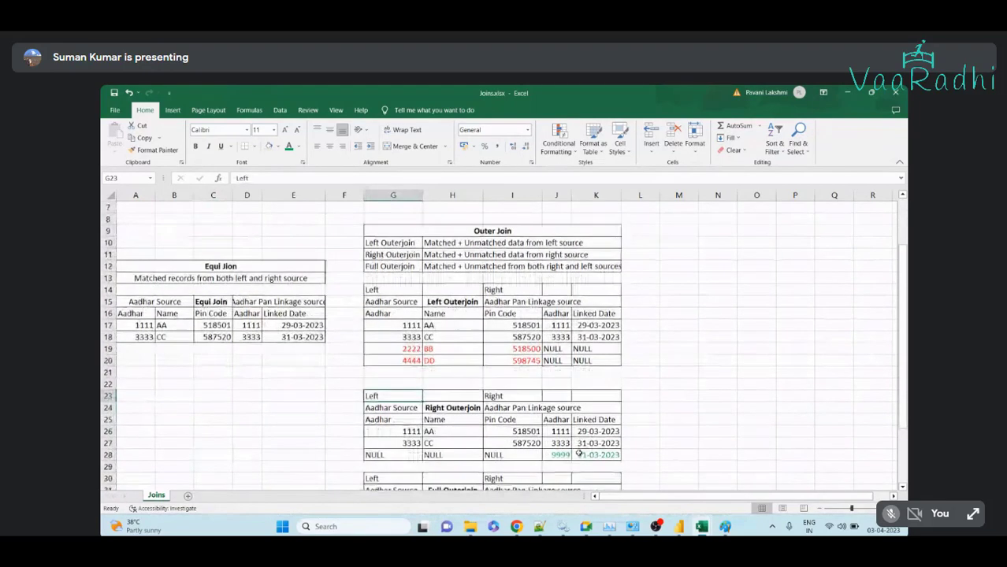
pyautogui.moveTo(388, 395); pyautogui.dragTo(599, 456)
pyautogui.hotkey('ctrl', 'c')
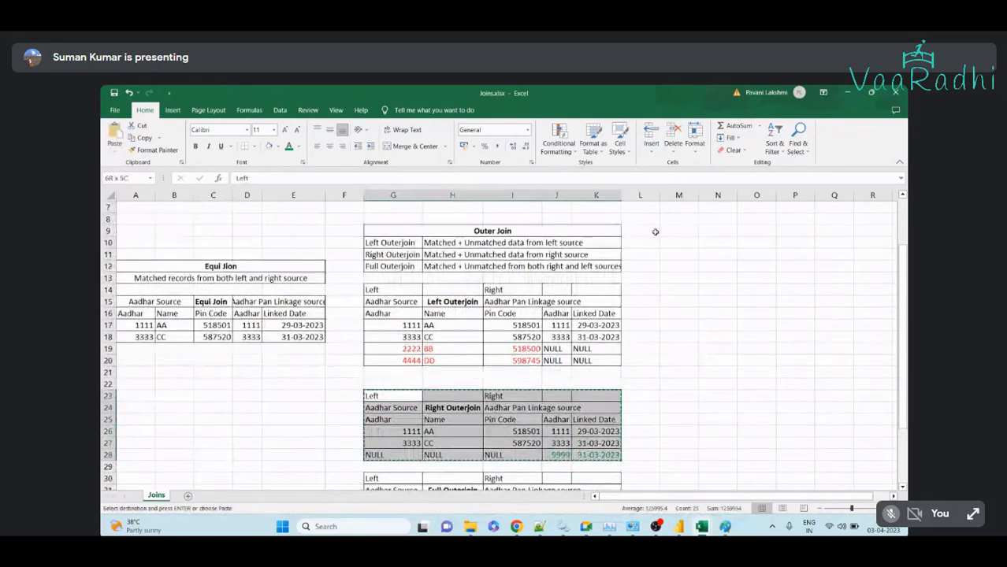
pyautogui.click(666, 288)
pyautogui.hotkey('ctrl', 'v')
# Move the Full Outerjoin table up to cell G22, below the Left Outerjoin table
pyautogui.scroll(-3, 584, 431)
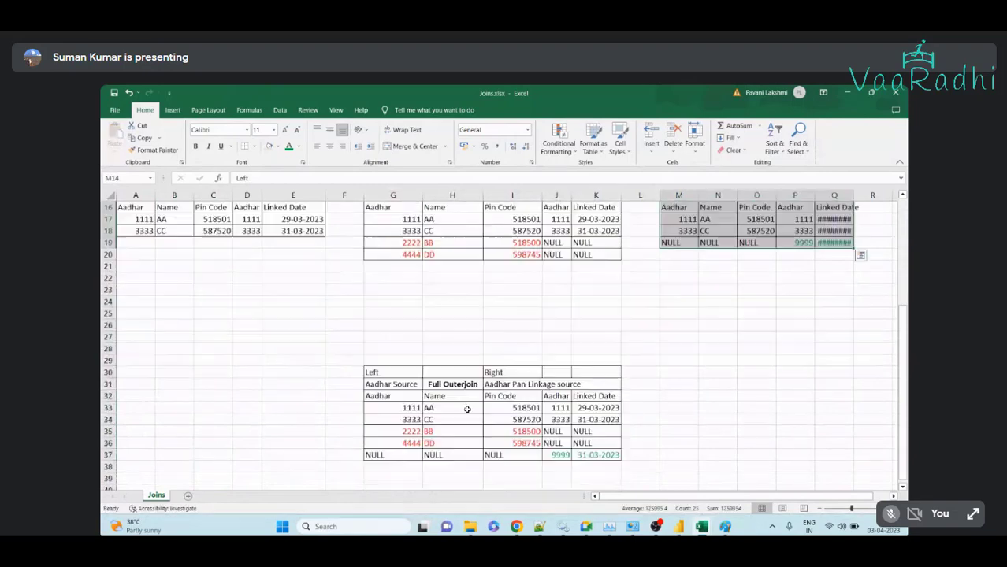
pyautogui.moveTo(392, 372); pyautogui.dragTo(598, 455)
pyautogui.hotkey('ctrl', 'x')
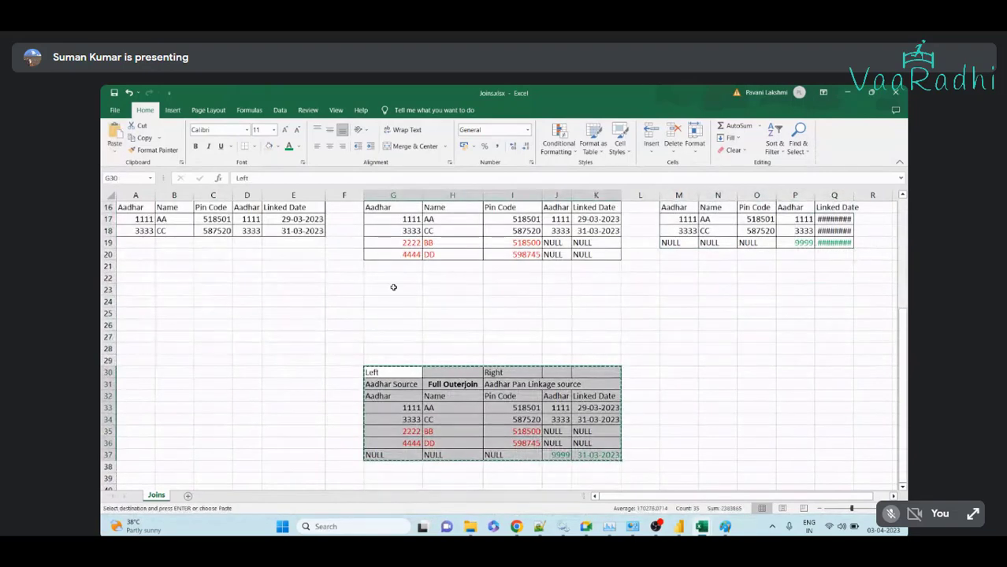
pyautogui.click(398, 277)
pyautogui.hotkey('ctrl', 'v')
# Move the Outer Join definitions block to cell K1, beside the source tables
pyautogui.scroll(4, 627, 353)
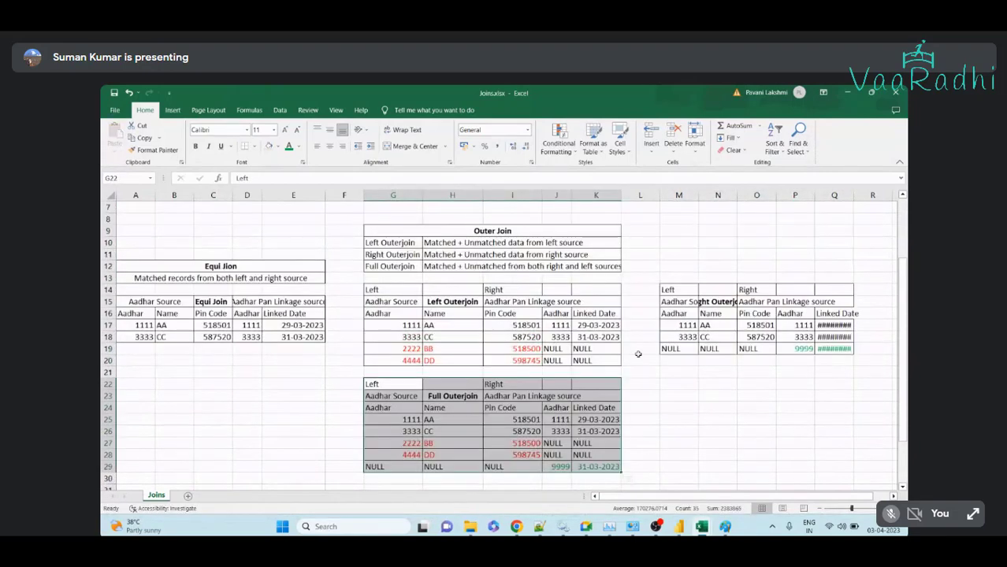
pyautogui.scroll(1, 676, 363)
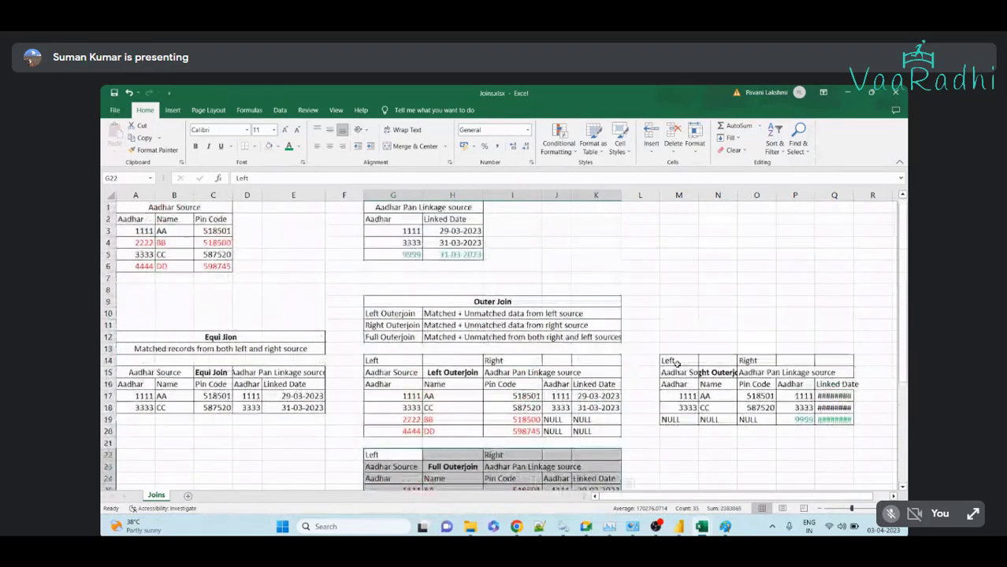
pyautogui.moveTo(531, 304); pyautogui.dragTo(531, 337)
pyautogui.hotkey('ctrl', 'c')
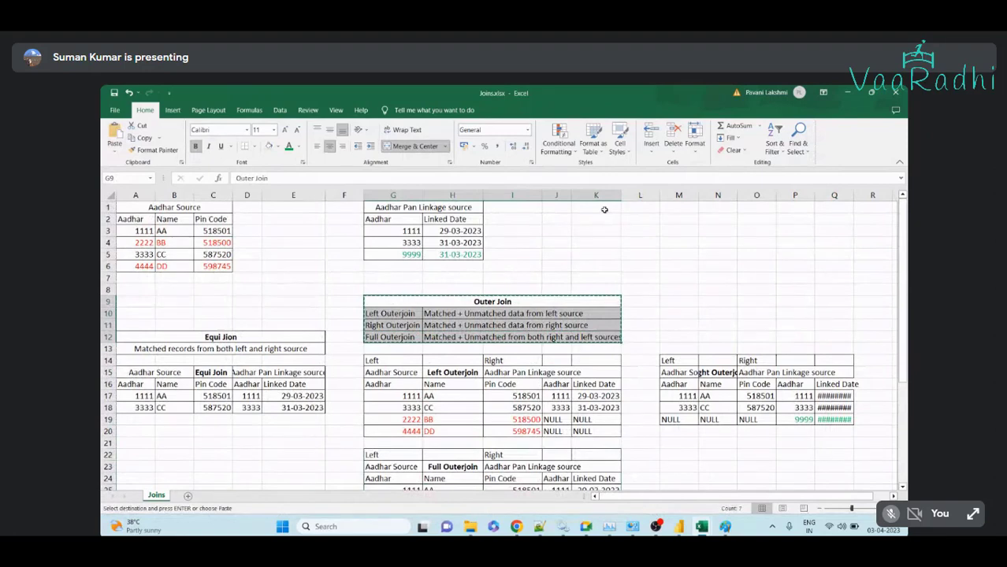
pyautogui.click(604, 209)
pyautogui.hotkey('ctrl', 'v')
# Move the Left Outerjoin table to cell K6, below the Outer Join definitions
pyautogui.moveTo(560, 361); pyautogui.dragTo(597, 432)
pyautogui.moveTo(392, 362); pyautogui.dragTo(597, 432)
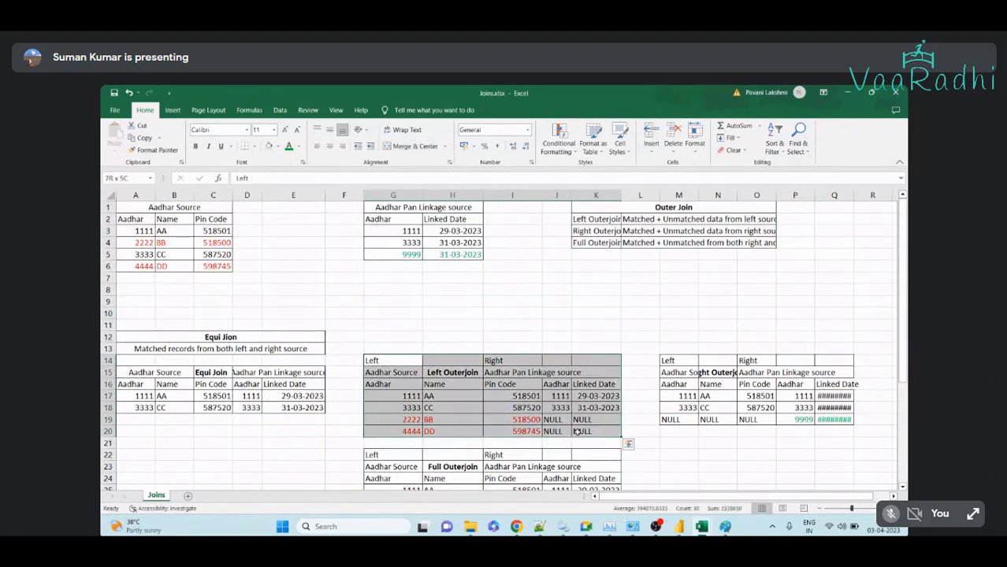
pyautogui.hotkey('ctrl', 'c')
pyautogui.click(596, 269)
pyautogui.hotkey('ctrl', 'v')
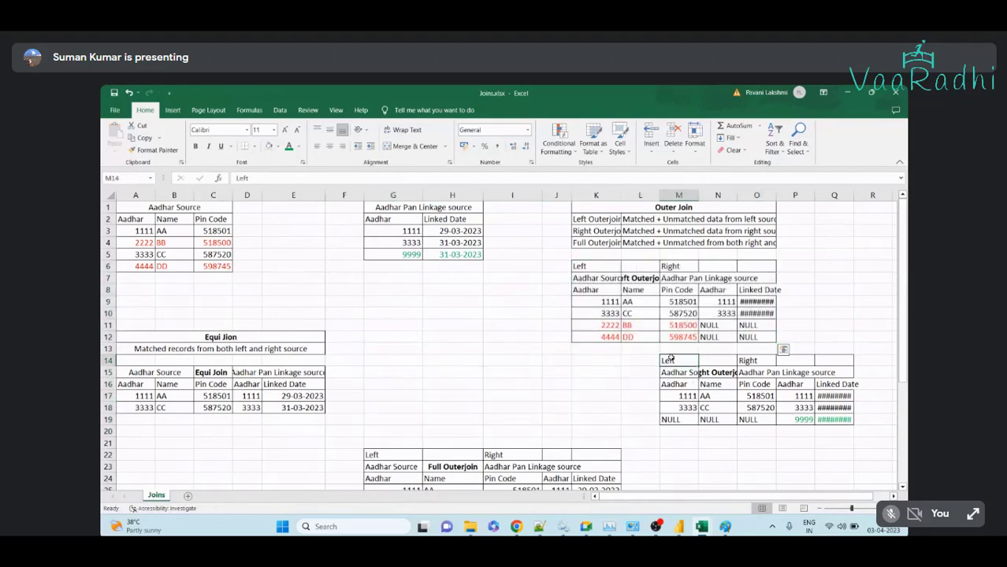
# Move the Right Outerjoin table to cell K14, below the Left Outerjoin table
pyautogui.moveTo(678, 361); pyautogui.dragTo(839, 419)
pyautogui.hotkey('ctrl', 'x')
pyautogui.click(593, 360)
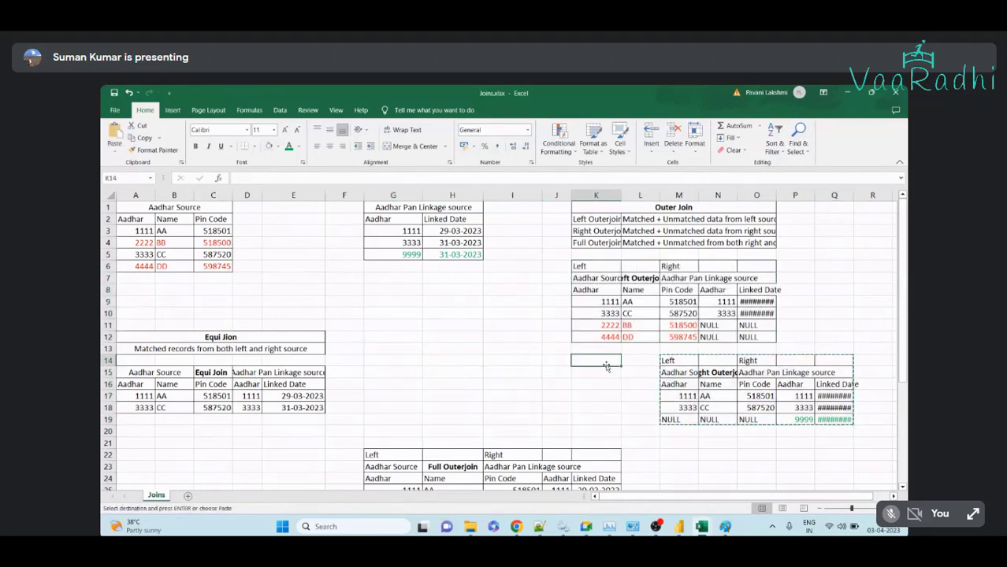
pyautogui.hotkey('ctrl', 'v')
# Move the Full Outerjoin table to cell K21, below the Right Outerjoin table
pyautogui.scroll(-3, 421, 425)
pyautogui.moveTo(393, 357); pyautogui.dragTo(610, 425)
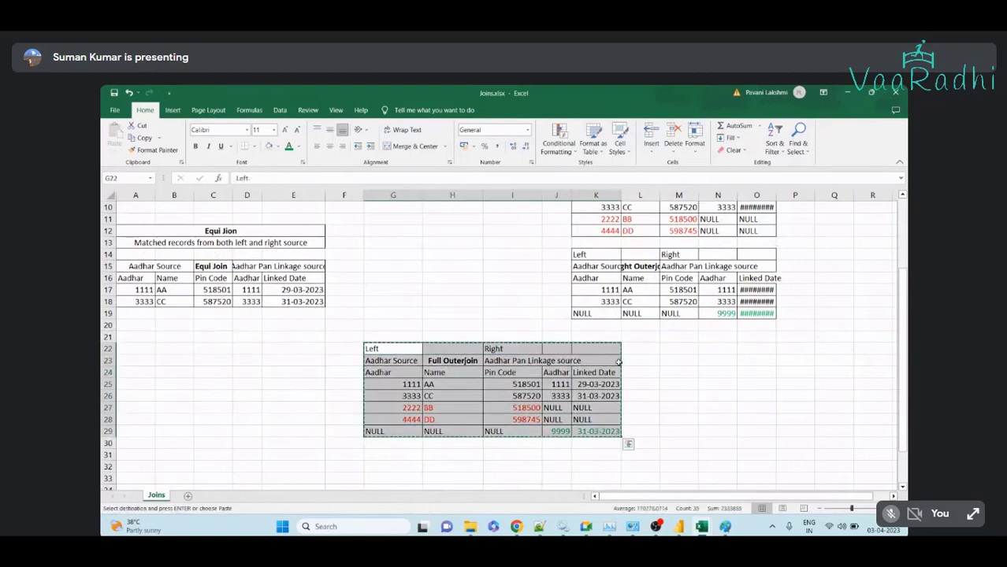
pyautogui.hotkey('ctrl', 'x')
pyautogui.click(591, 337)
pyautogui.hotkey('ctrl', 'v')
# Delete the empty column F between the Equi Join table and the Aadhar Pan Linkage source
pyautogui.scroll(3, 685, 363)
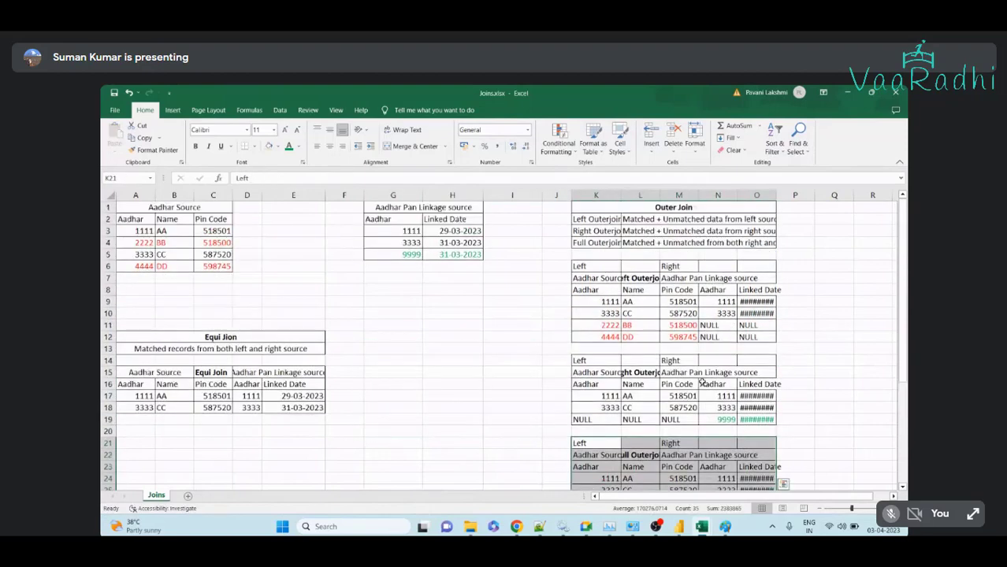
pyautogui.rightClick(352, 191)
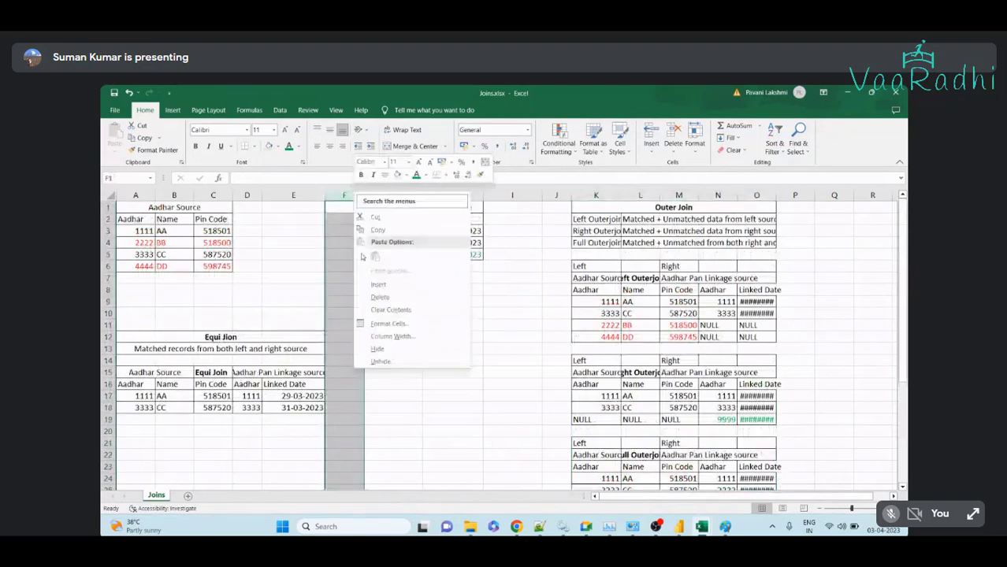
pyautogui.click(390, 297)
pyautogui.click(432, 278)
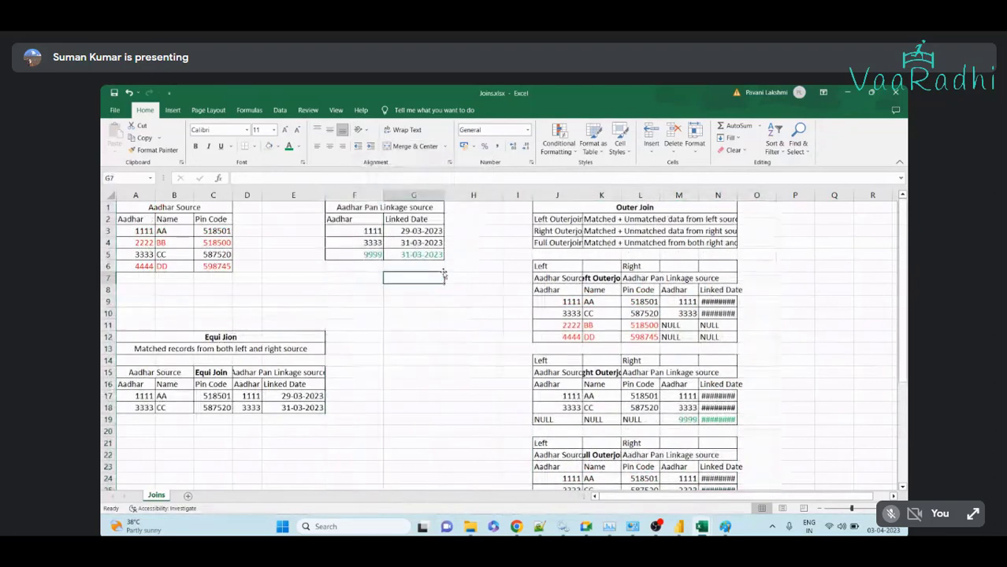
# Autofit the widths of all columns in the Joins sheet
pyautogui.scroll(-1, 594, 307)
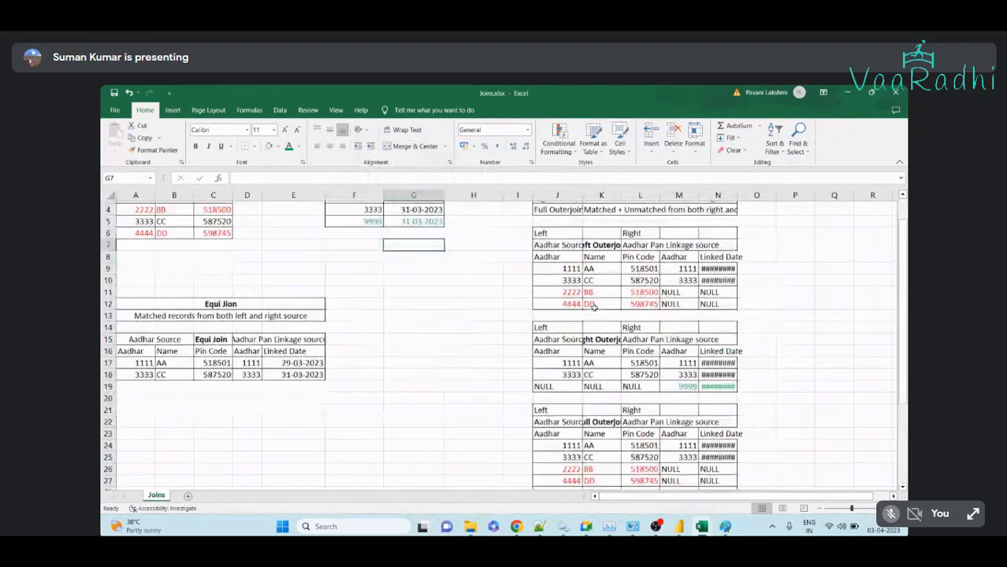
pyautogui.click(107, 196)
pyautogui.hotkey('alt', 'h')
pyautogui.press('o')
pyautogui.press('i')
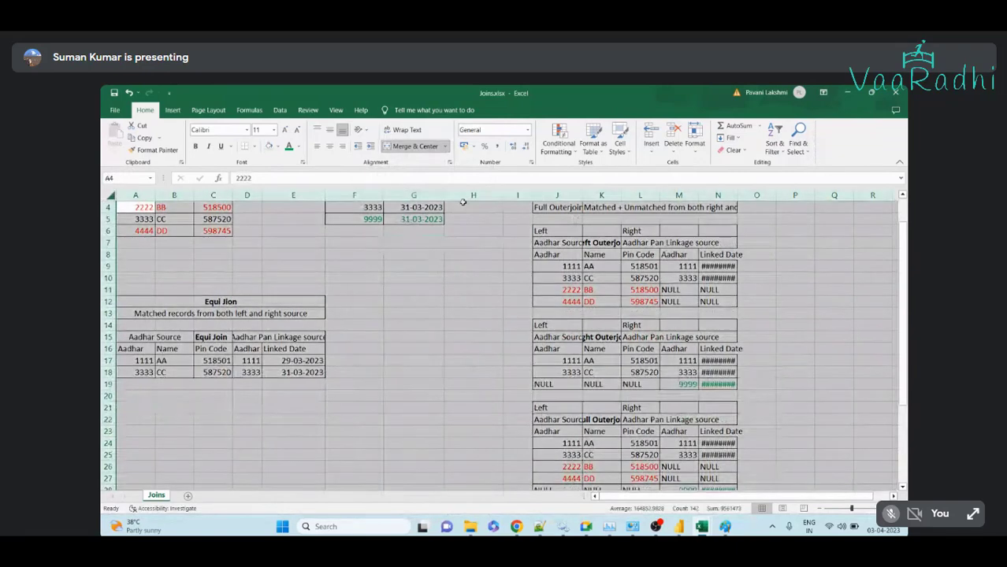
pyautogui.click(661, 310)
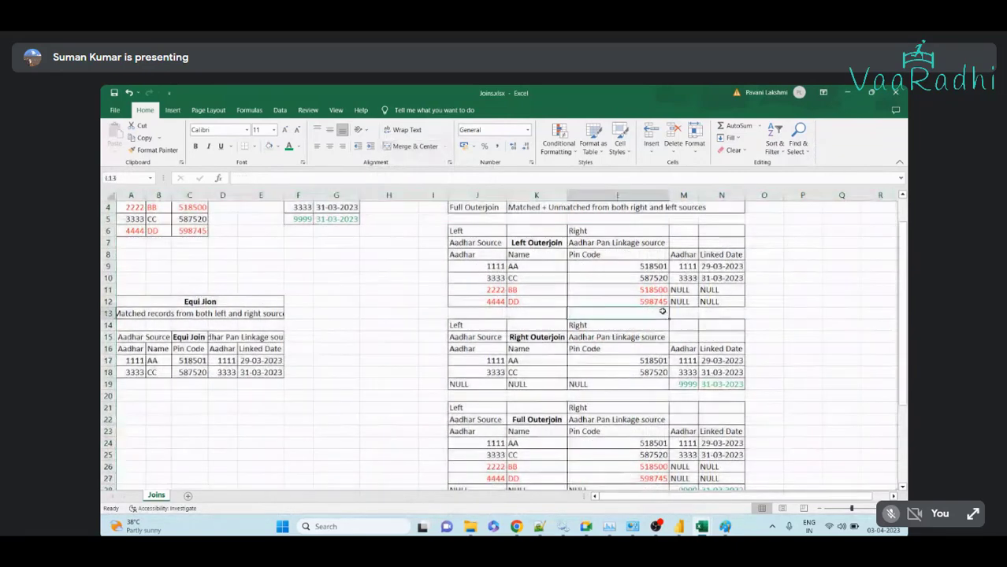
# Review the rearranged join tables along with the Equi Join and Outer Join headings and the list of outer join types
pyautogui.scroll(1, 661, 310)
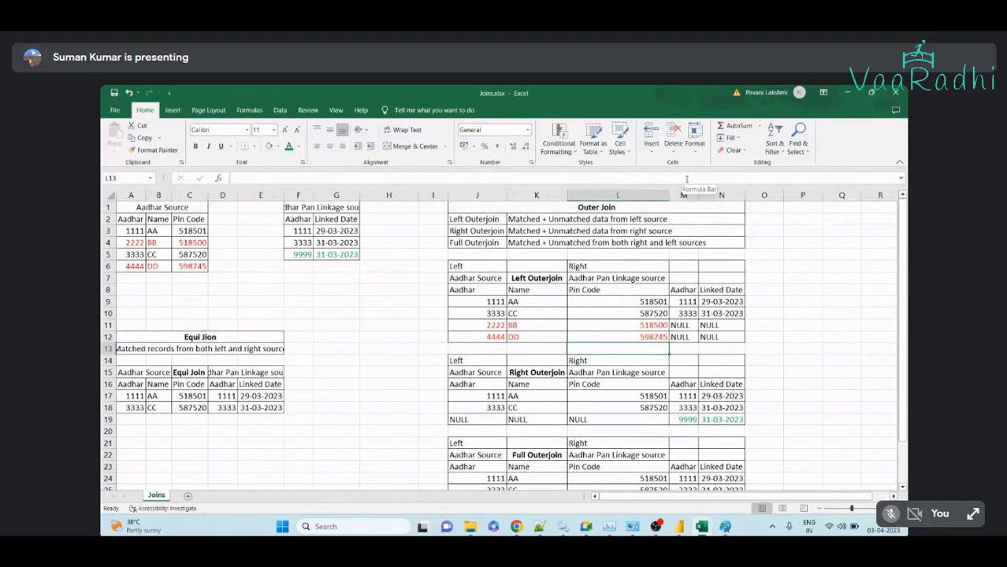
pyautogui.scroll(-2, 717, 236)
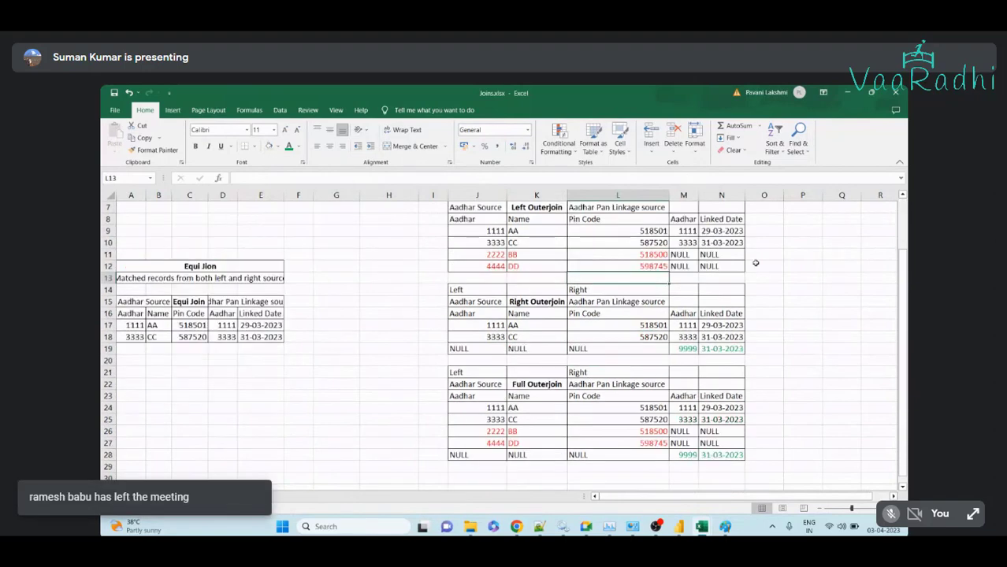
pyautogui.scroll(2, 458, 347)
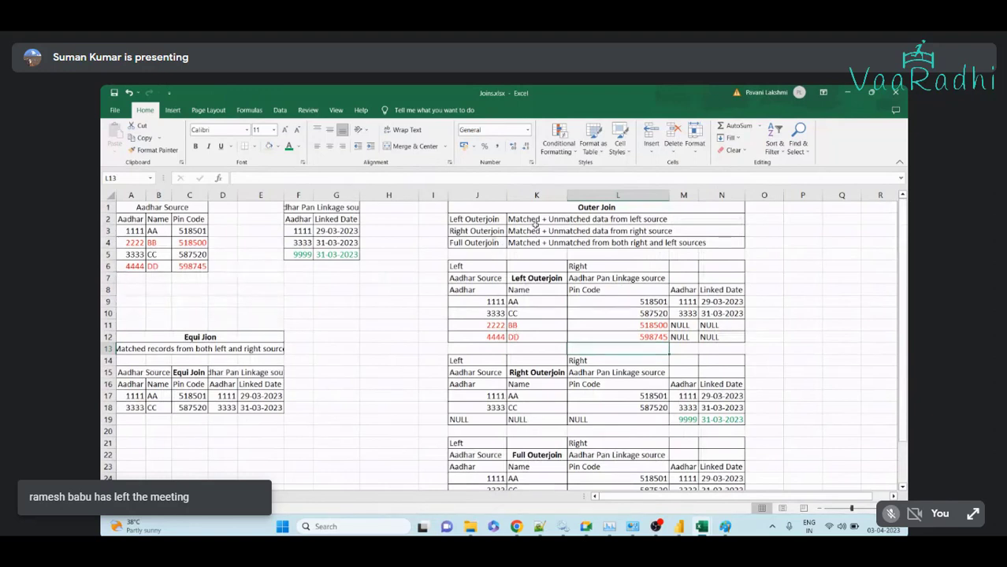
pyautogui.click(597, 195)
pyautogui.click(596, 207)
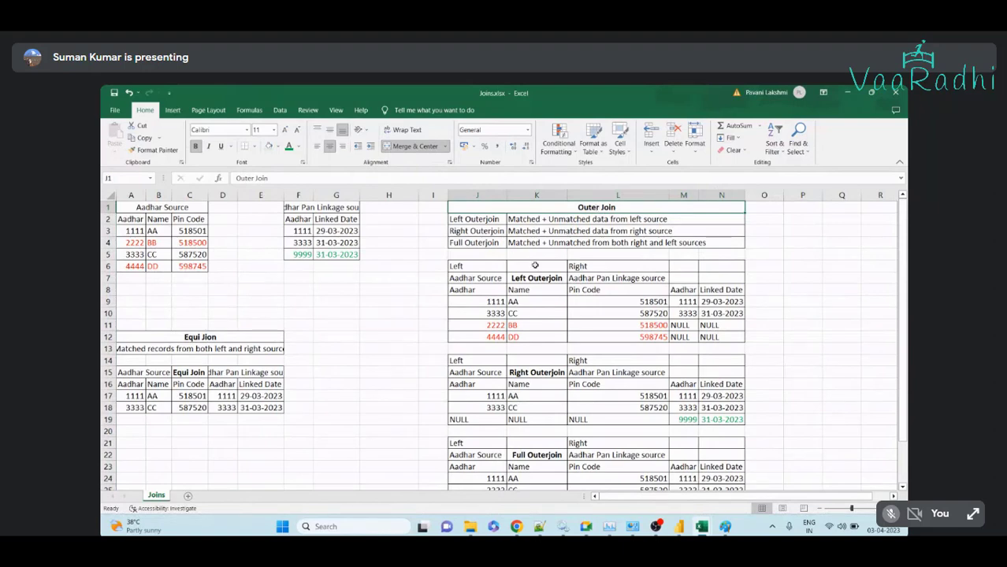
pyautogui.click(250, 337)
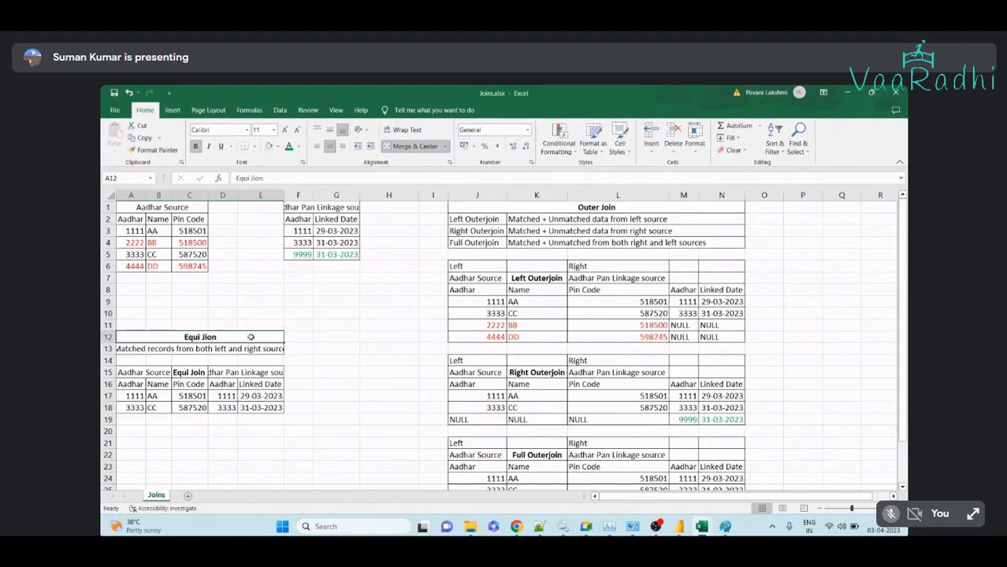
pyautogui.click(554, 211)
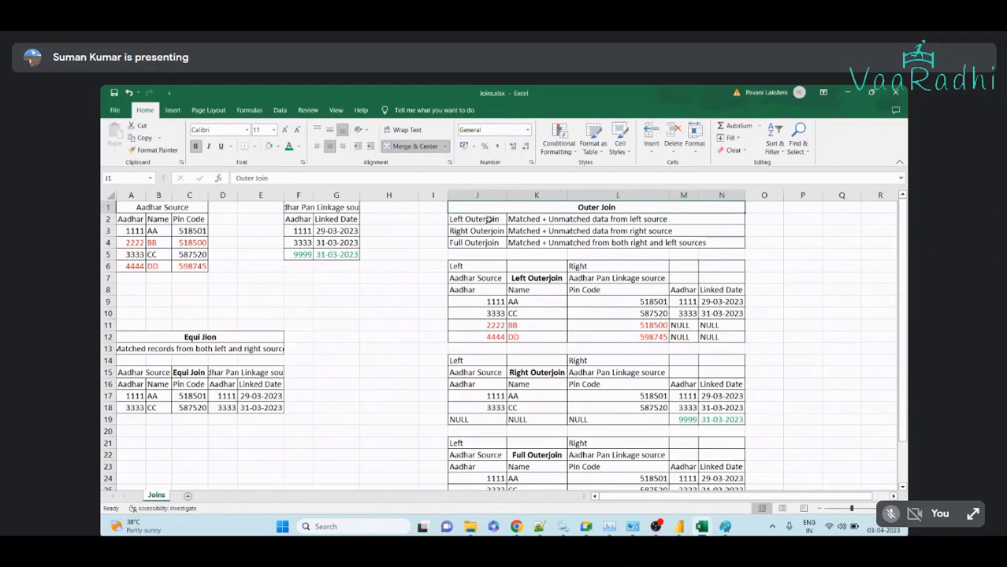
pyautogui.moveTo(496, 220); pyautogui.dragTo(488, 243)
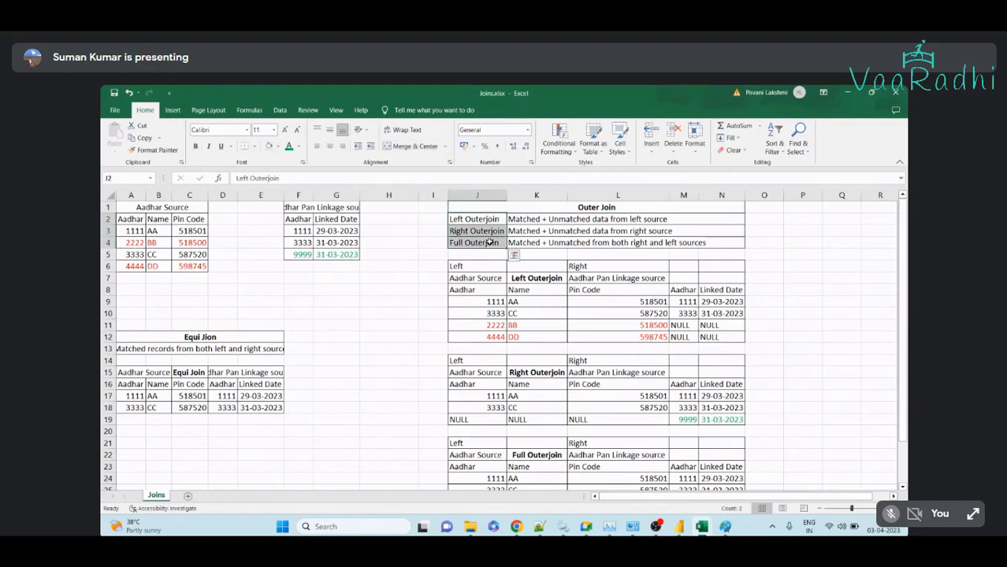
pyautogui.click(542, 205)
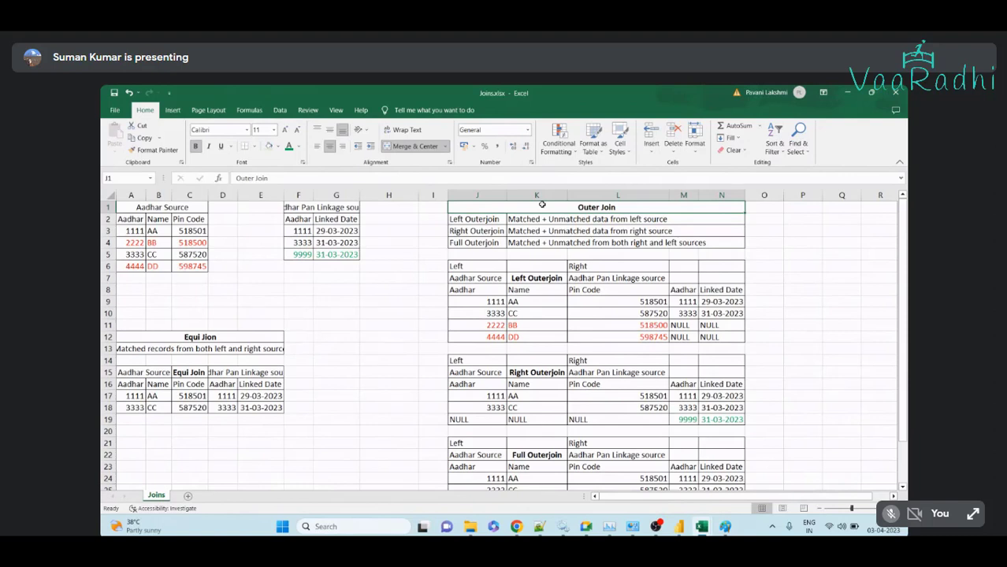
# Read the left, right and full outer join entries and their matched and unmatched data definitions
pyautogui.click(461, 221)
pyautogui.click(463, 230)
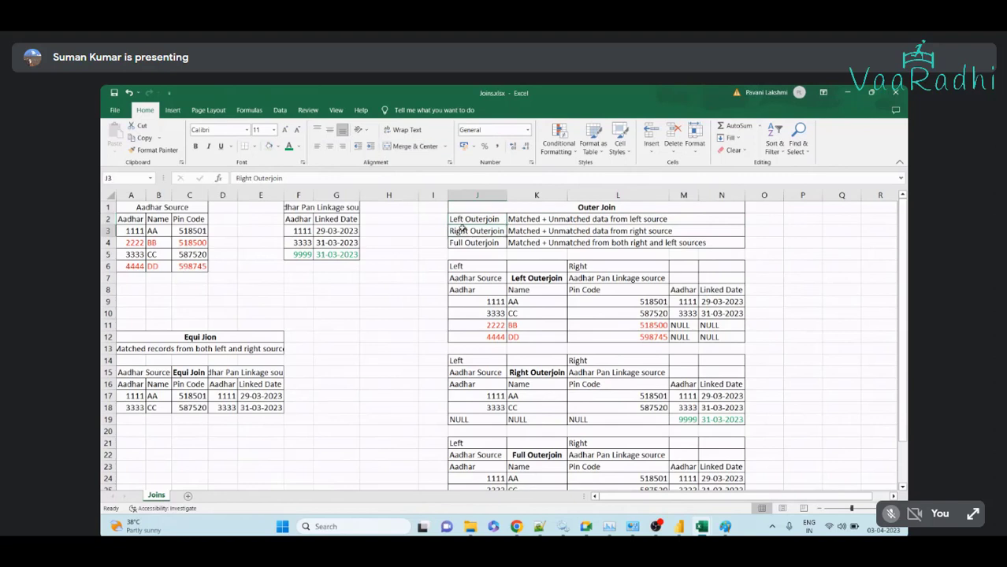
pyautogui.click(465, 244)
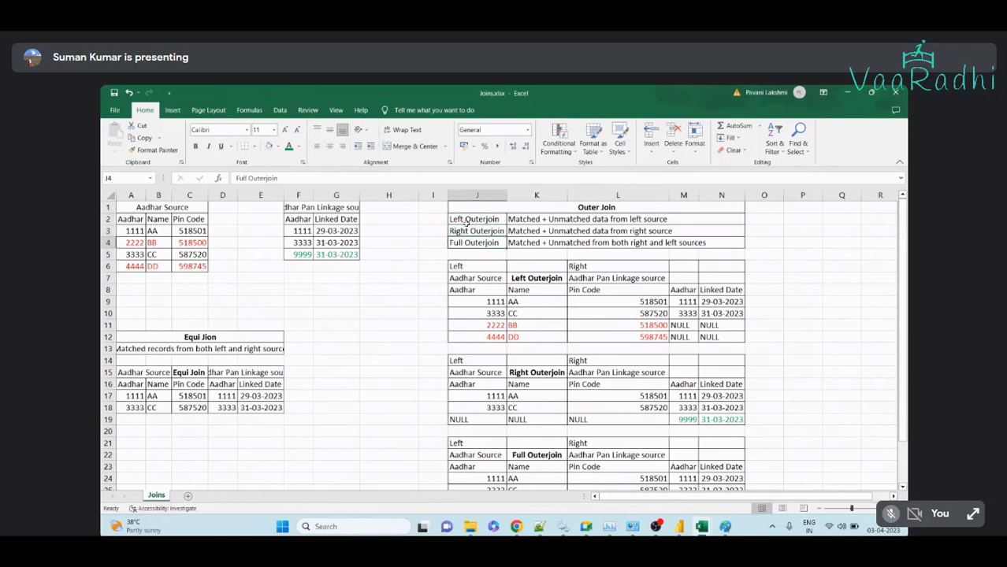
pyautogui.click(465, 222)
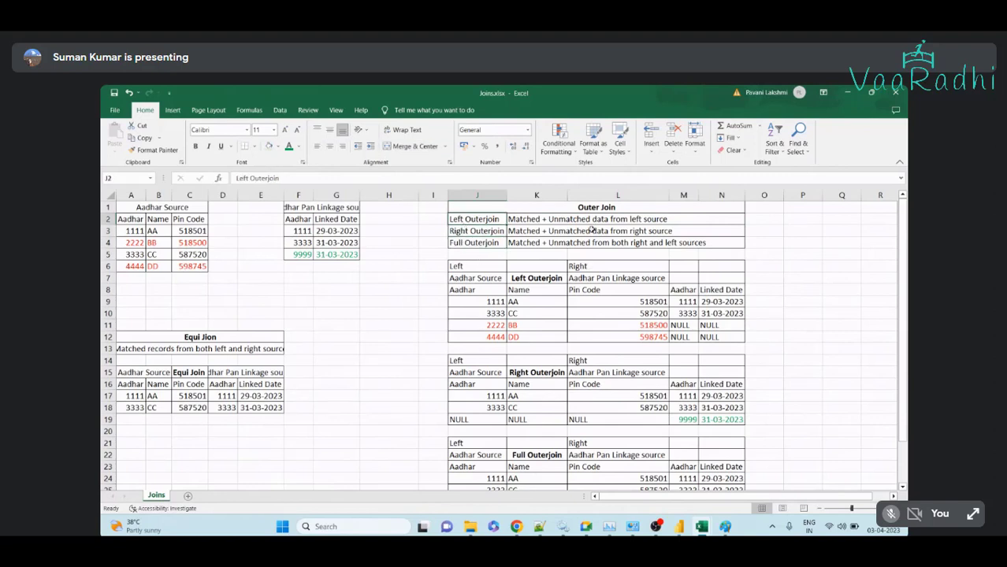
pyautogui.click(491, 232)
pyautogui.click(543, 232)
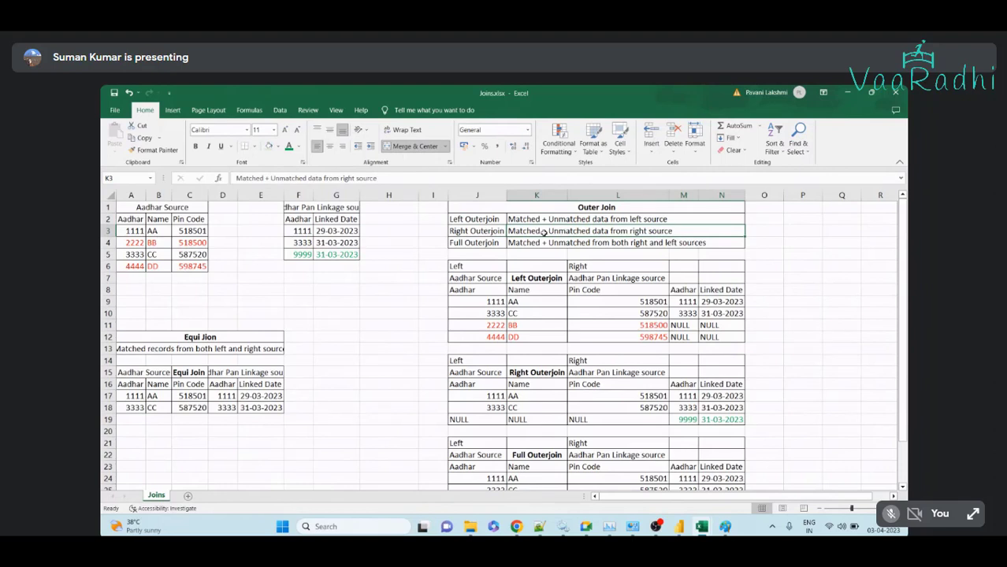
pyautogui.click(482, 252)
pyautogui.click(540, 241)
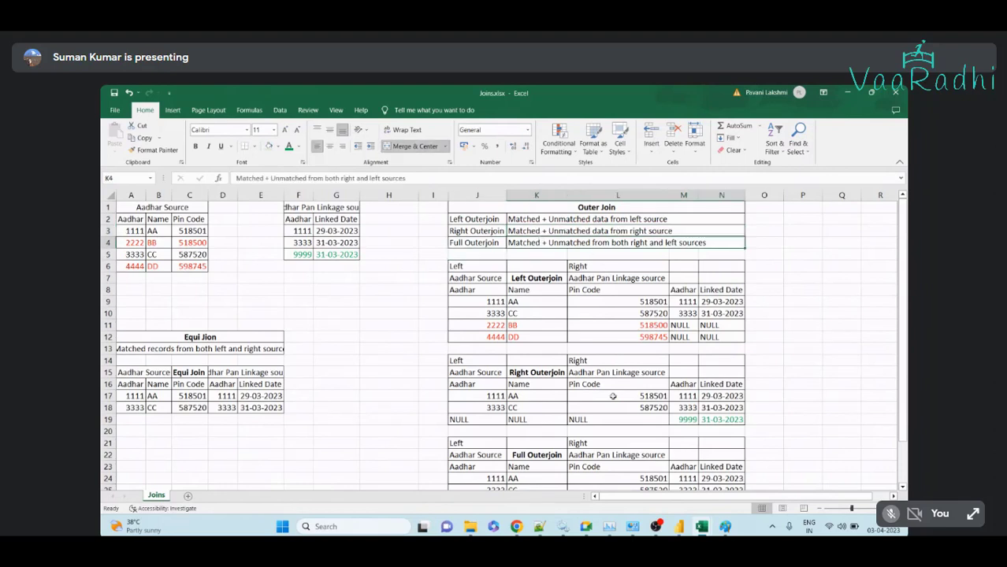
# Check the rearranged sheet down to the Full Outerjoin table and save the workbook
pyautogui.scroll(-4, 612, 397)
pyautogui.scroll(4, 622, 390)
pyautogui.hotkey('ctrl', 's')
pyautogui.moveTo(655, 527)
pyautogui.moveTo(515, 526)
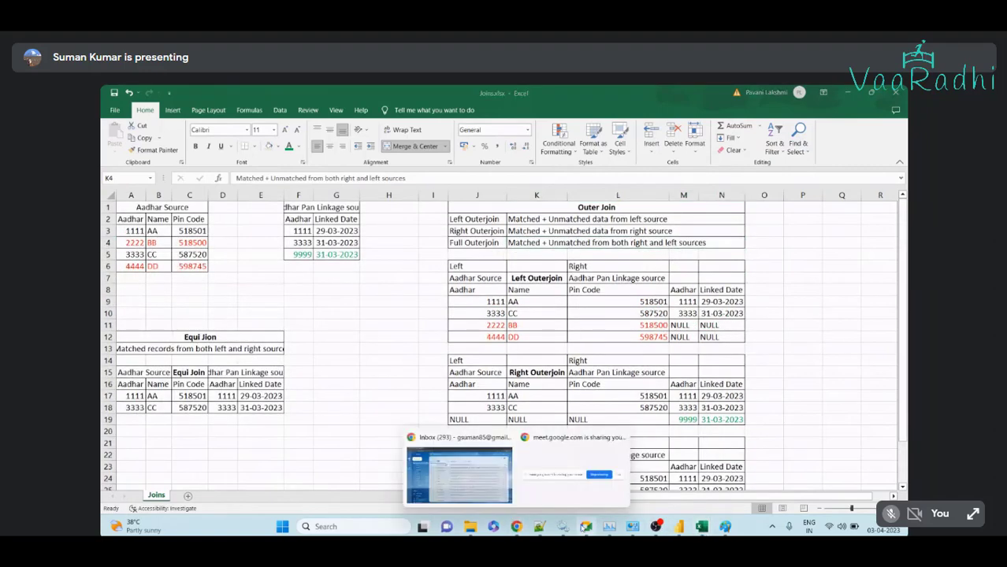
pyautogui.click(453, 476)
pyautogui.click(556, 363)
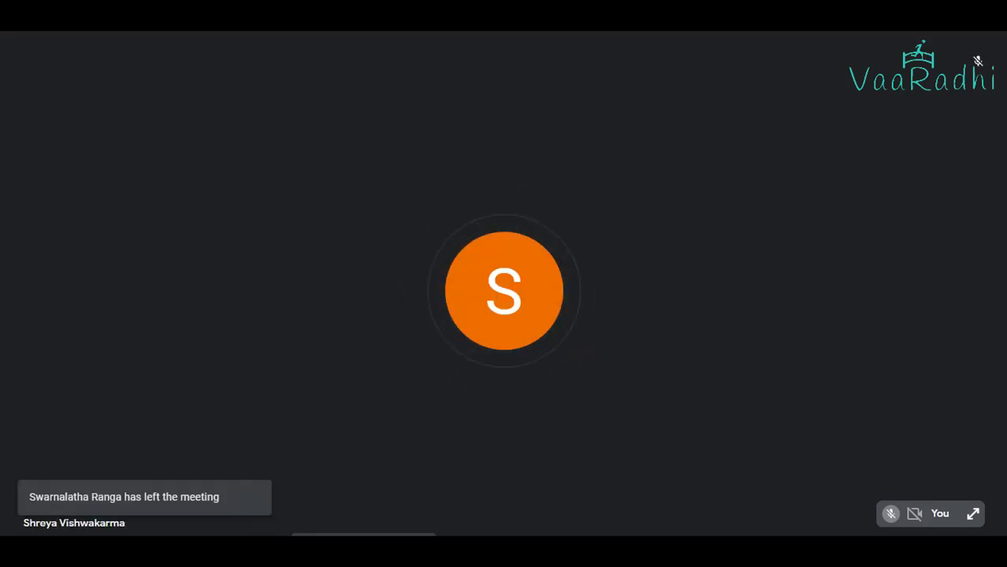
pyautogui.hotkey('ctrl', 'd')
pyautogui.hotkey('ctrl', 'd')
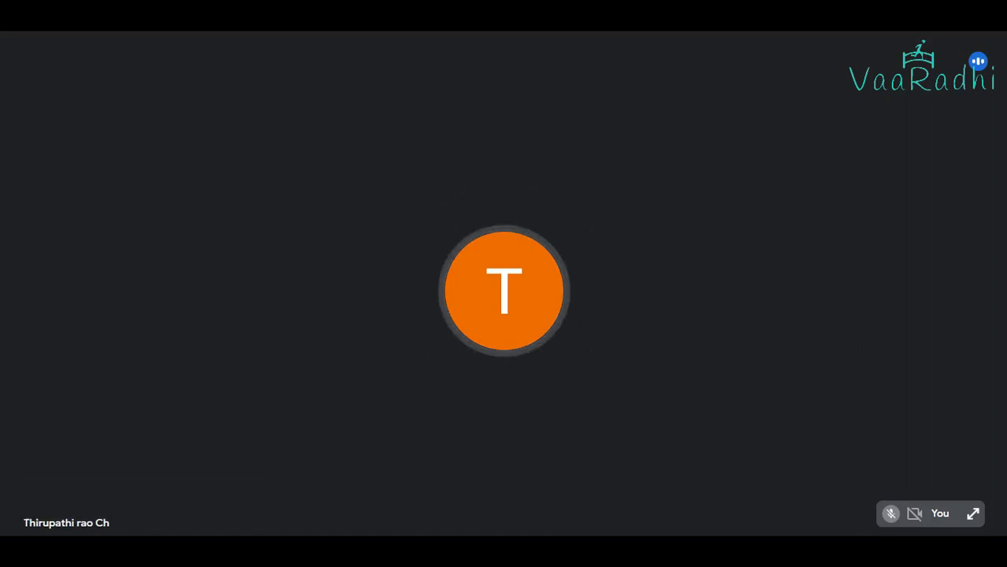
pyautogui.click(638, 564)
pyautogui.hotkey('alt', 'Tab')
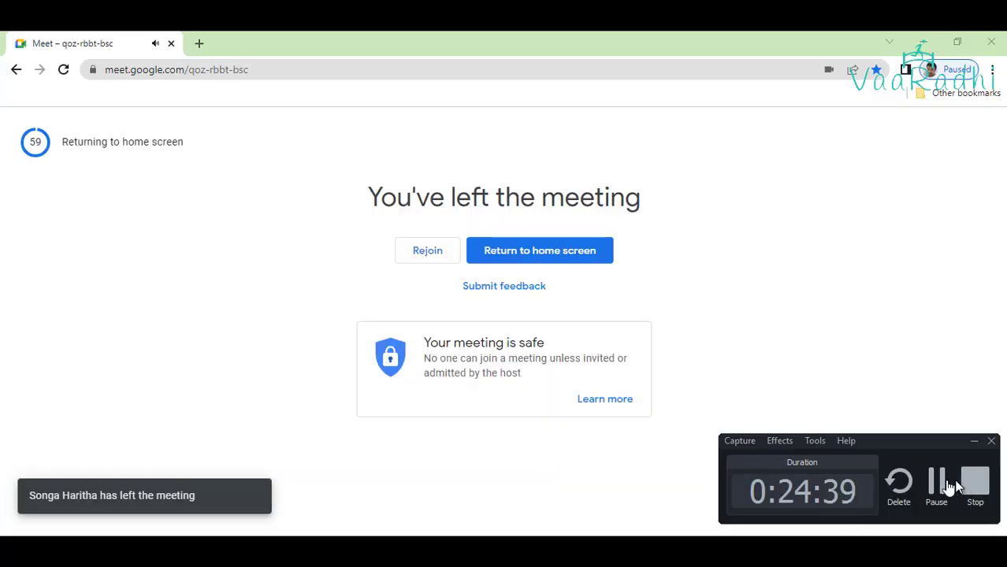